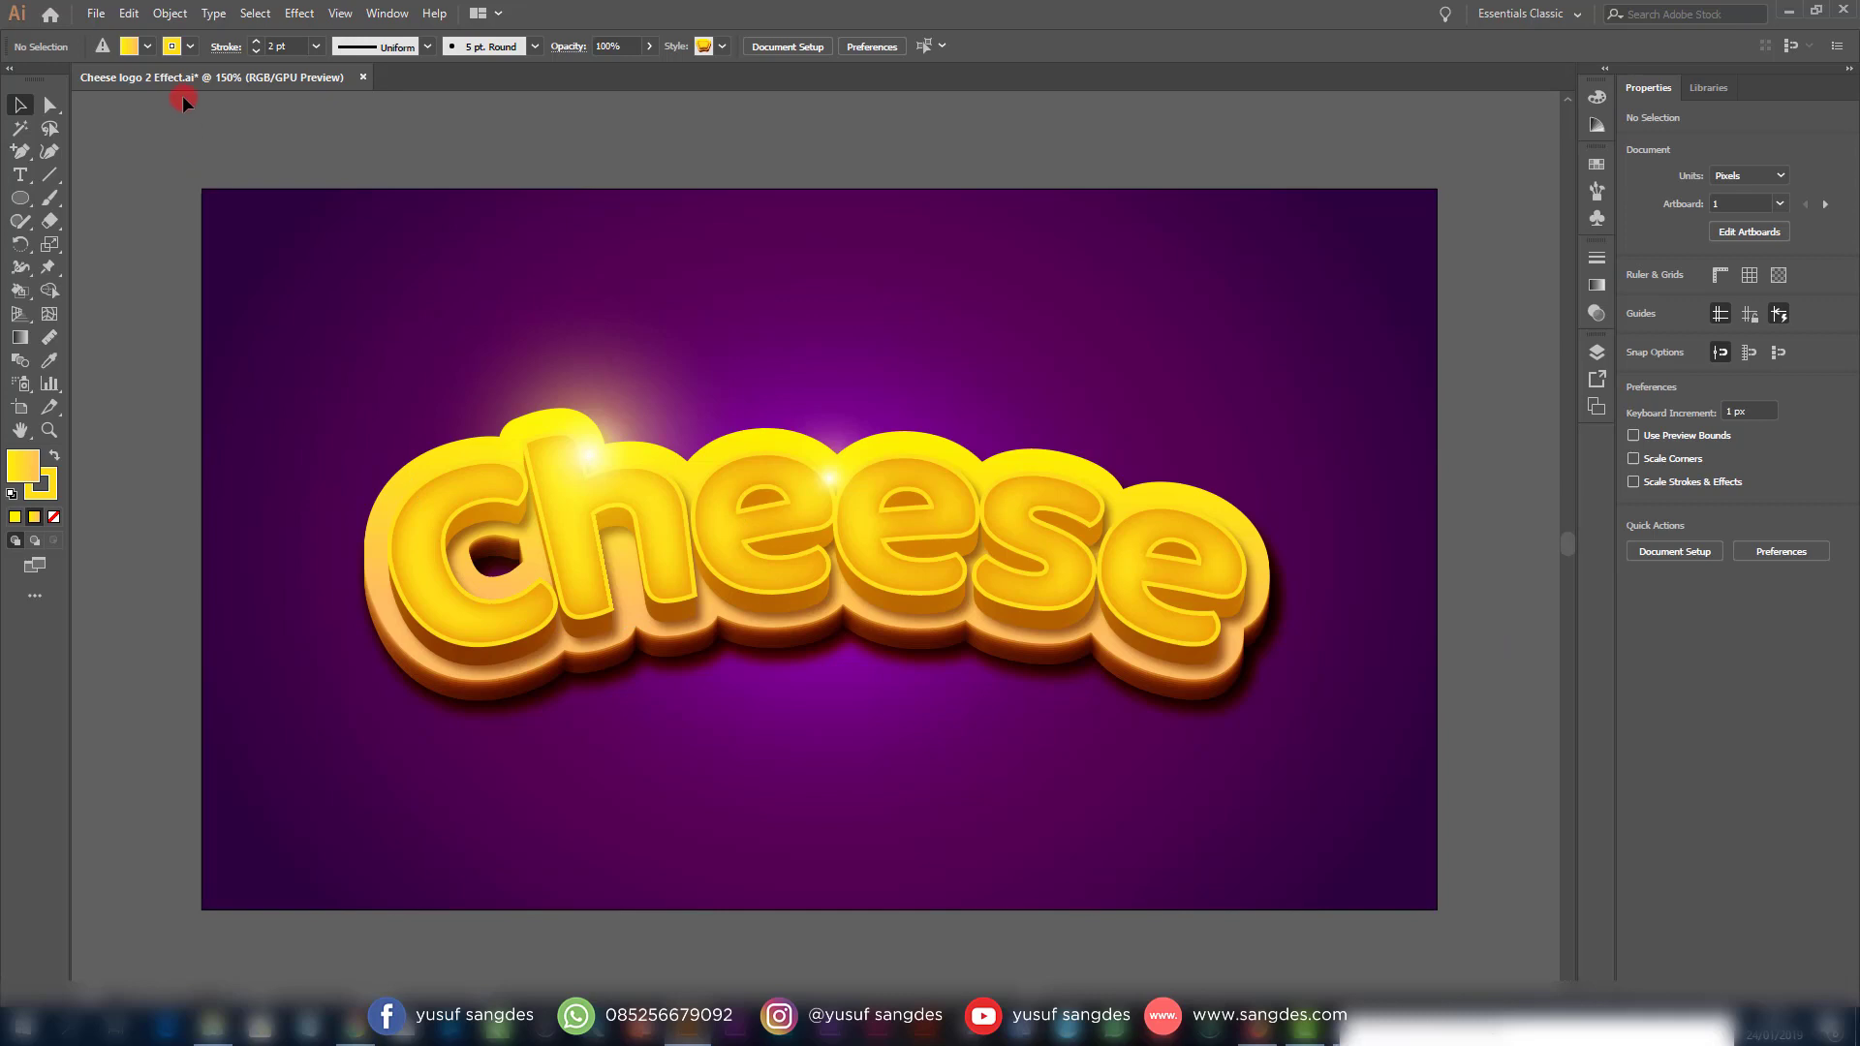
click(94, 15)
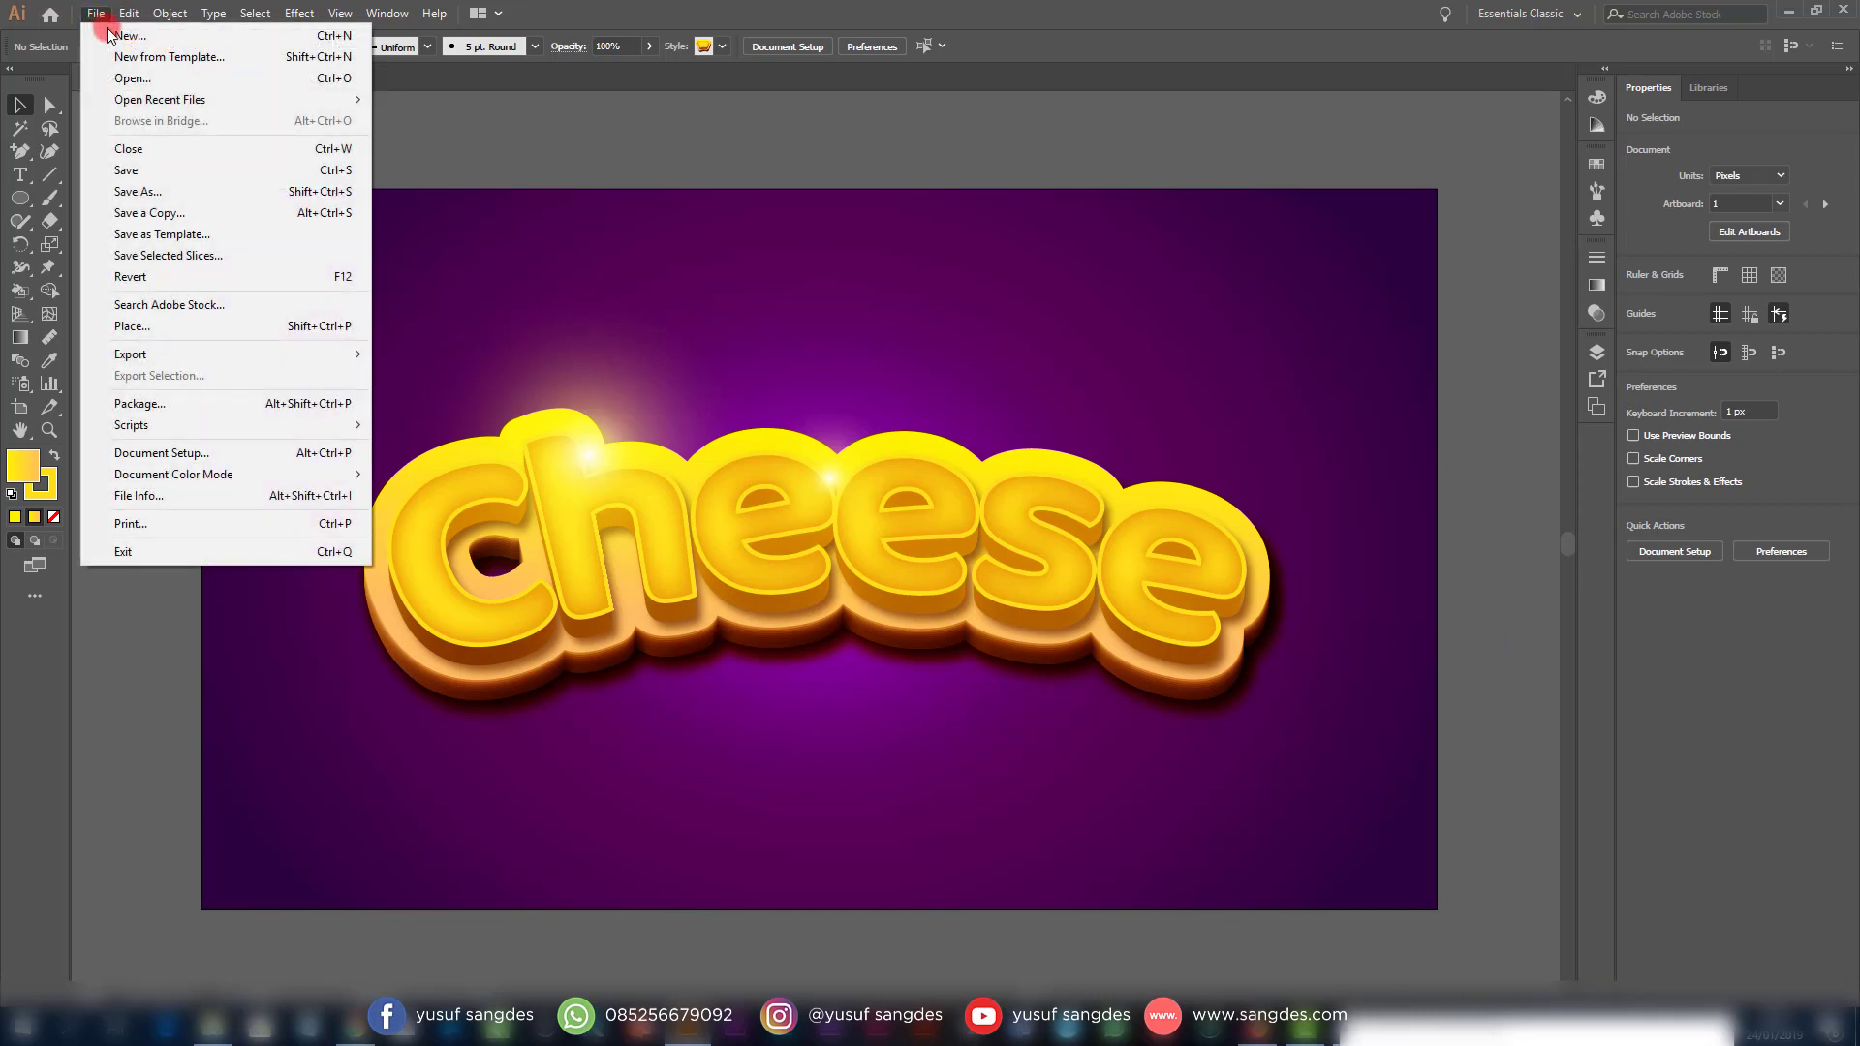
click(122, 37)
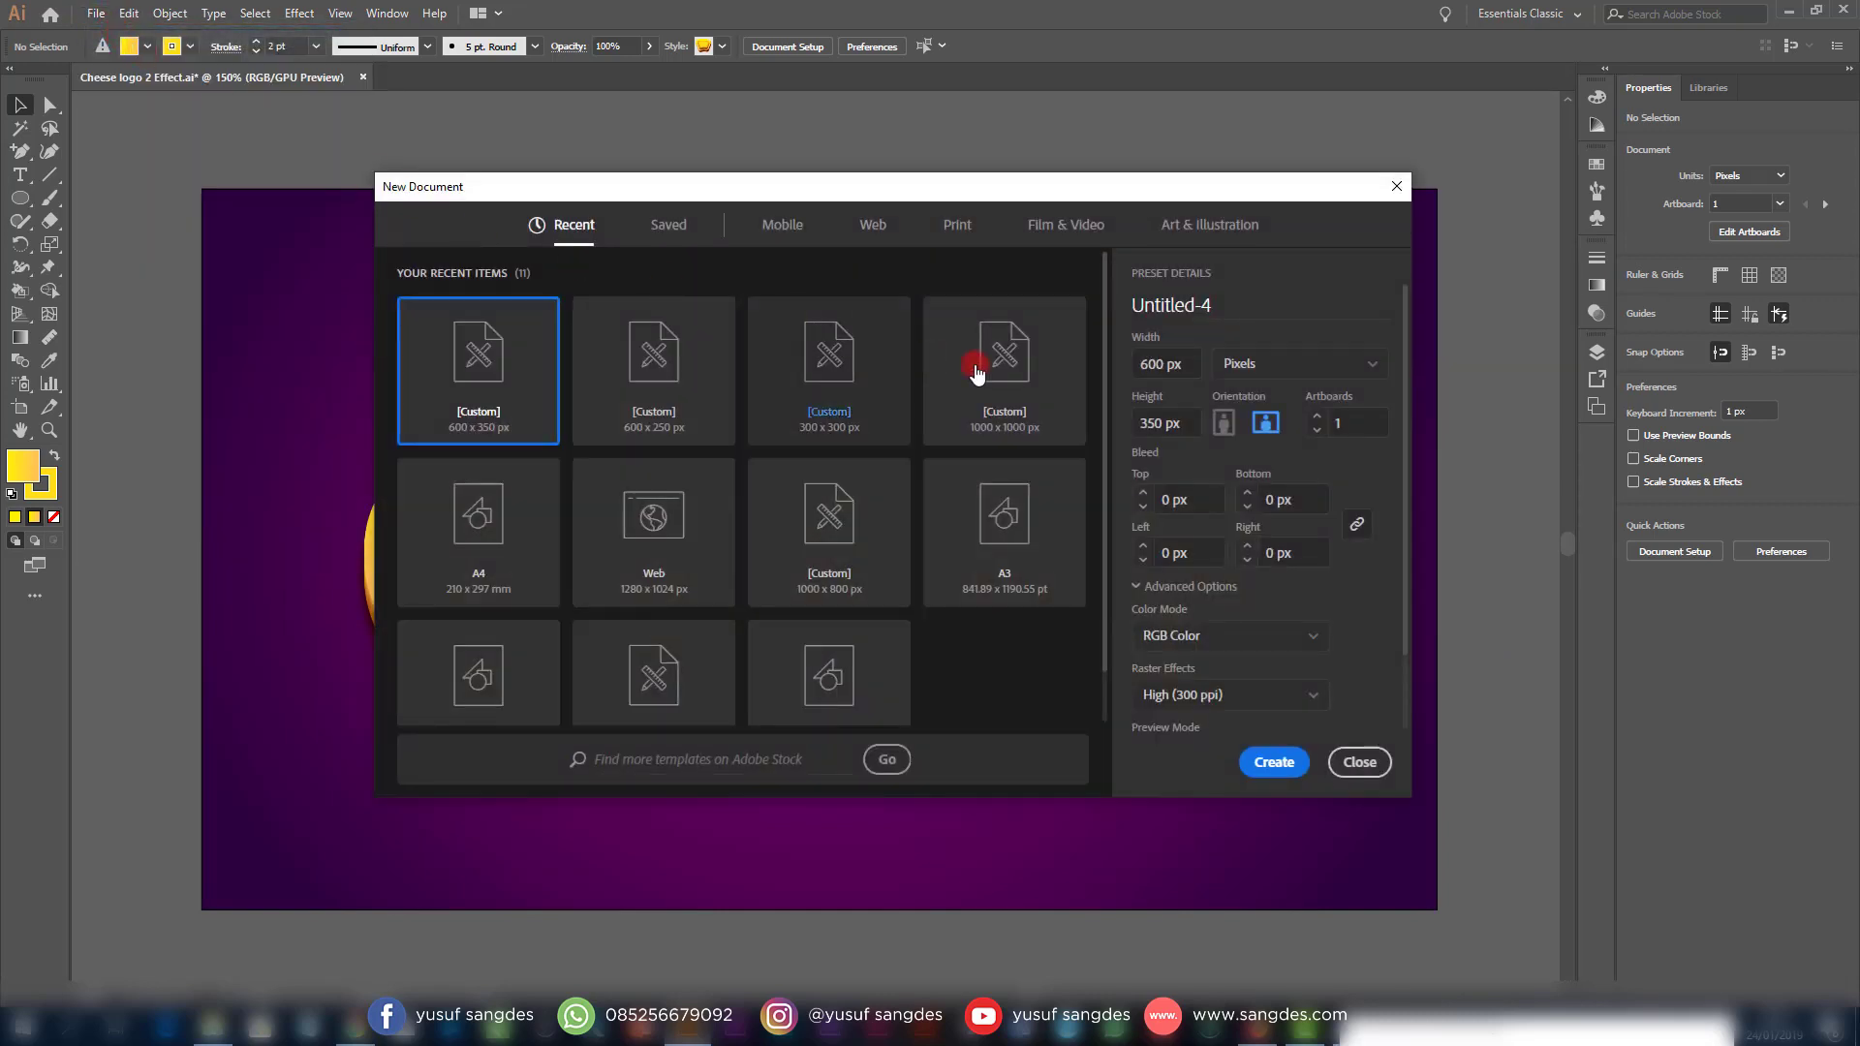
click(1177, 365)
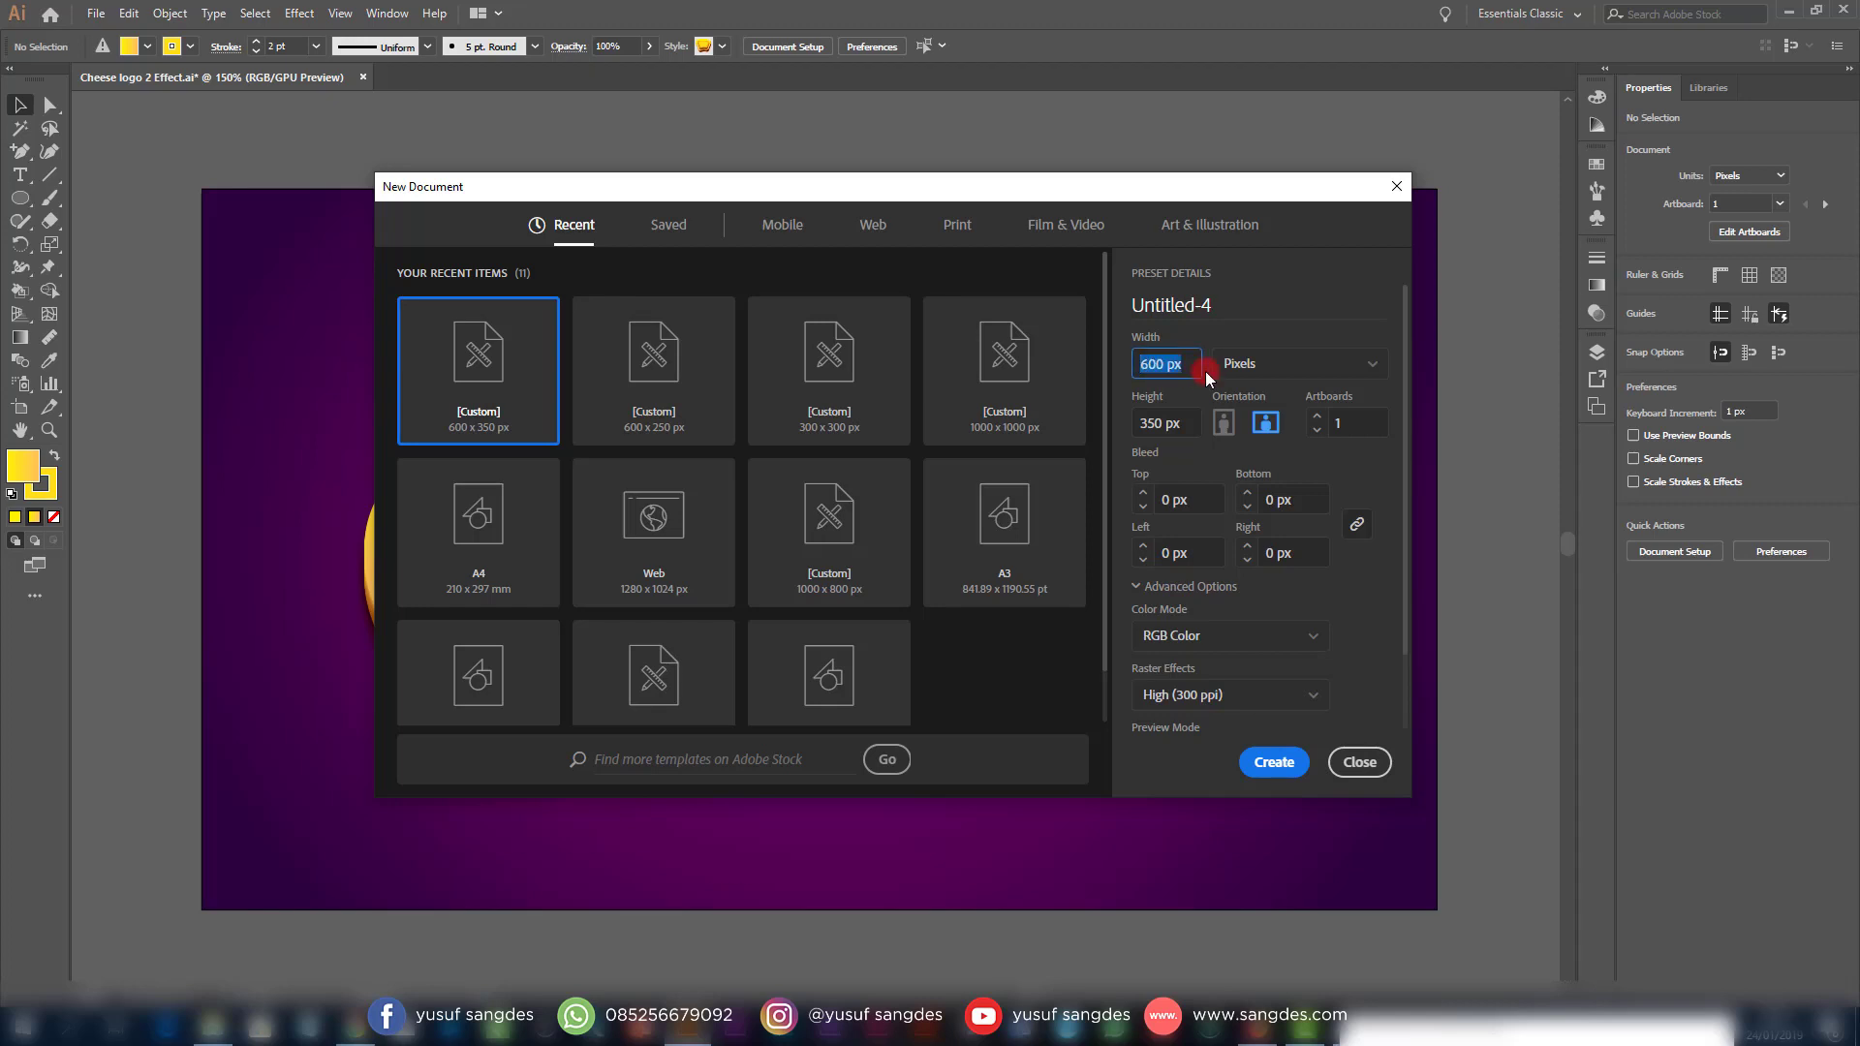
click(1150, 423)
drag(1140, 423, 1187, 423)
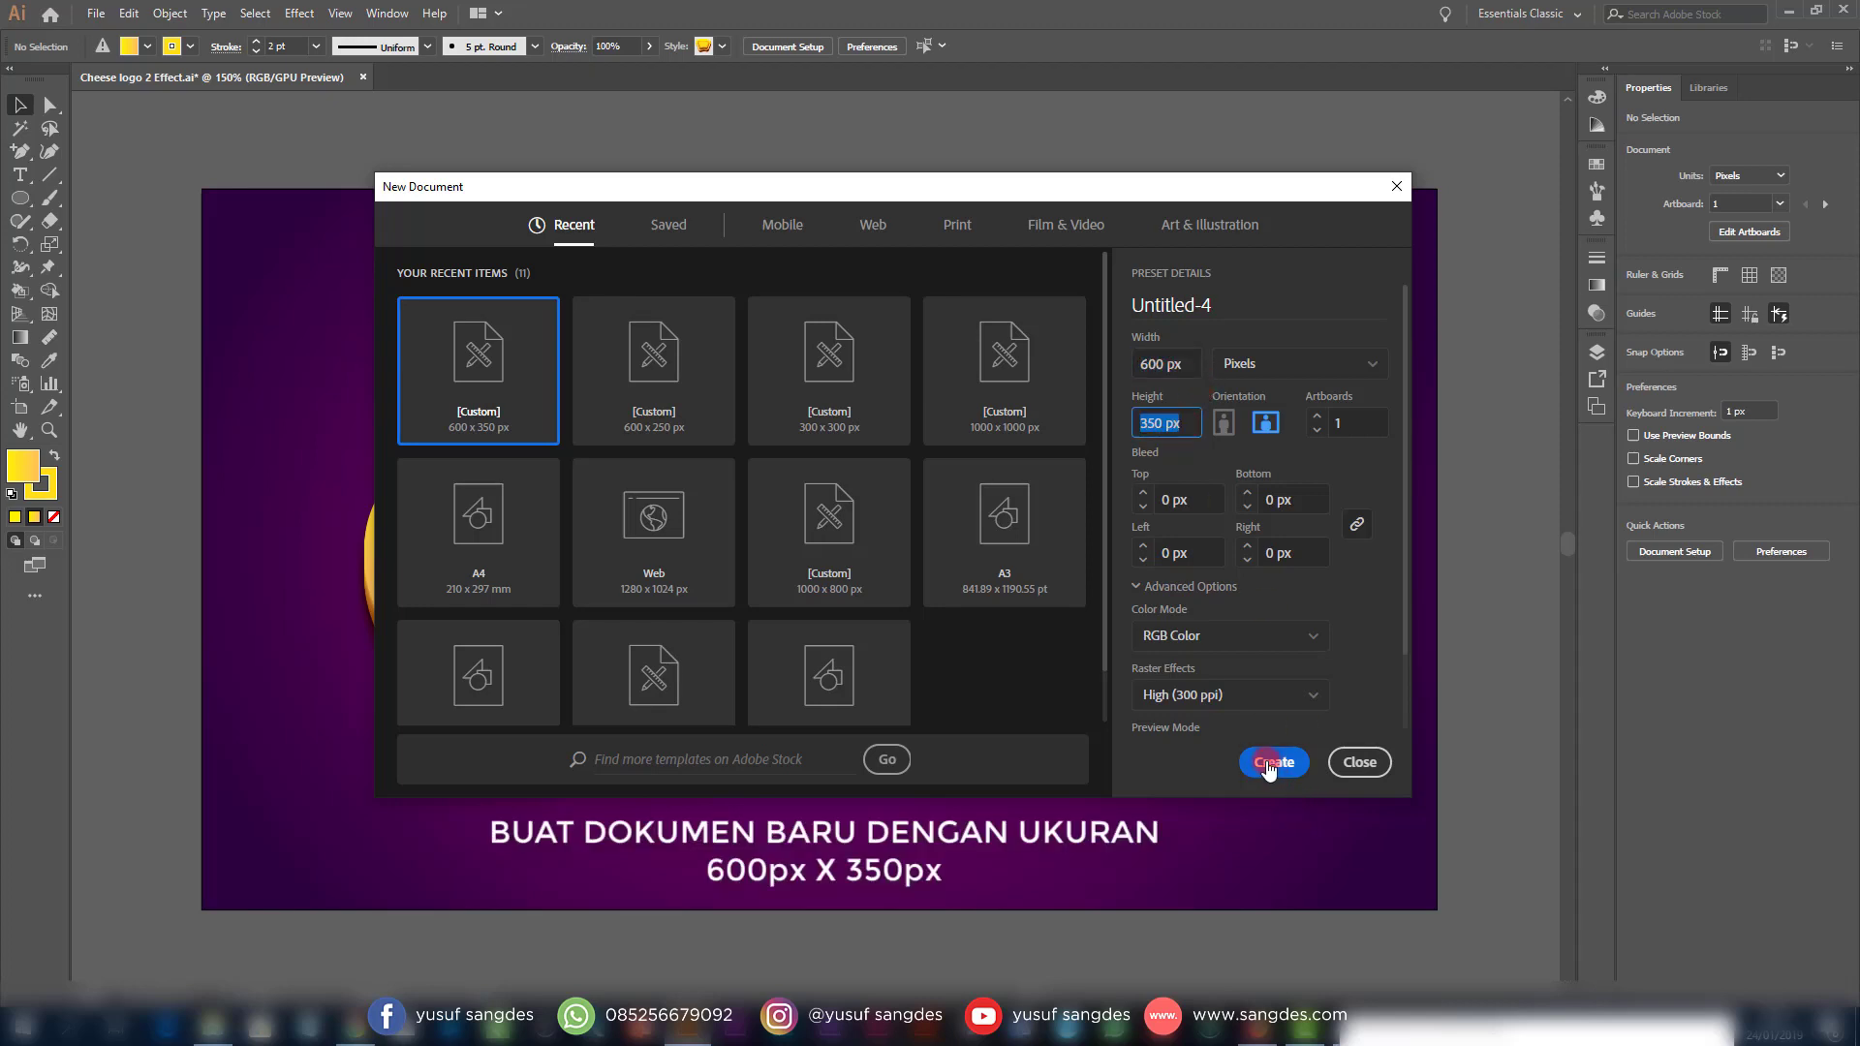
click(1359, 762)
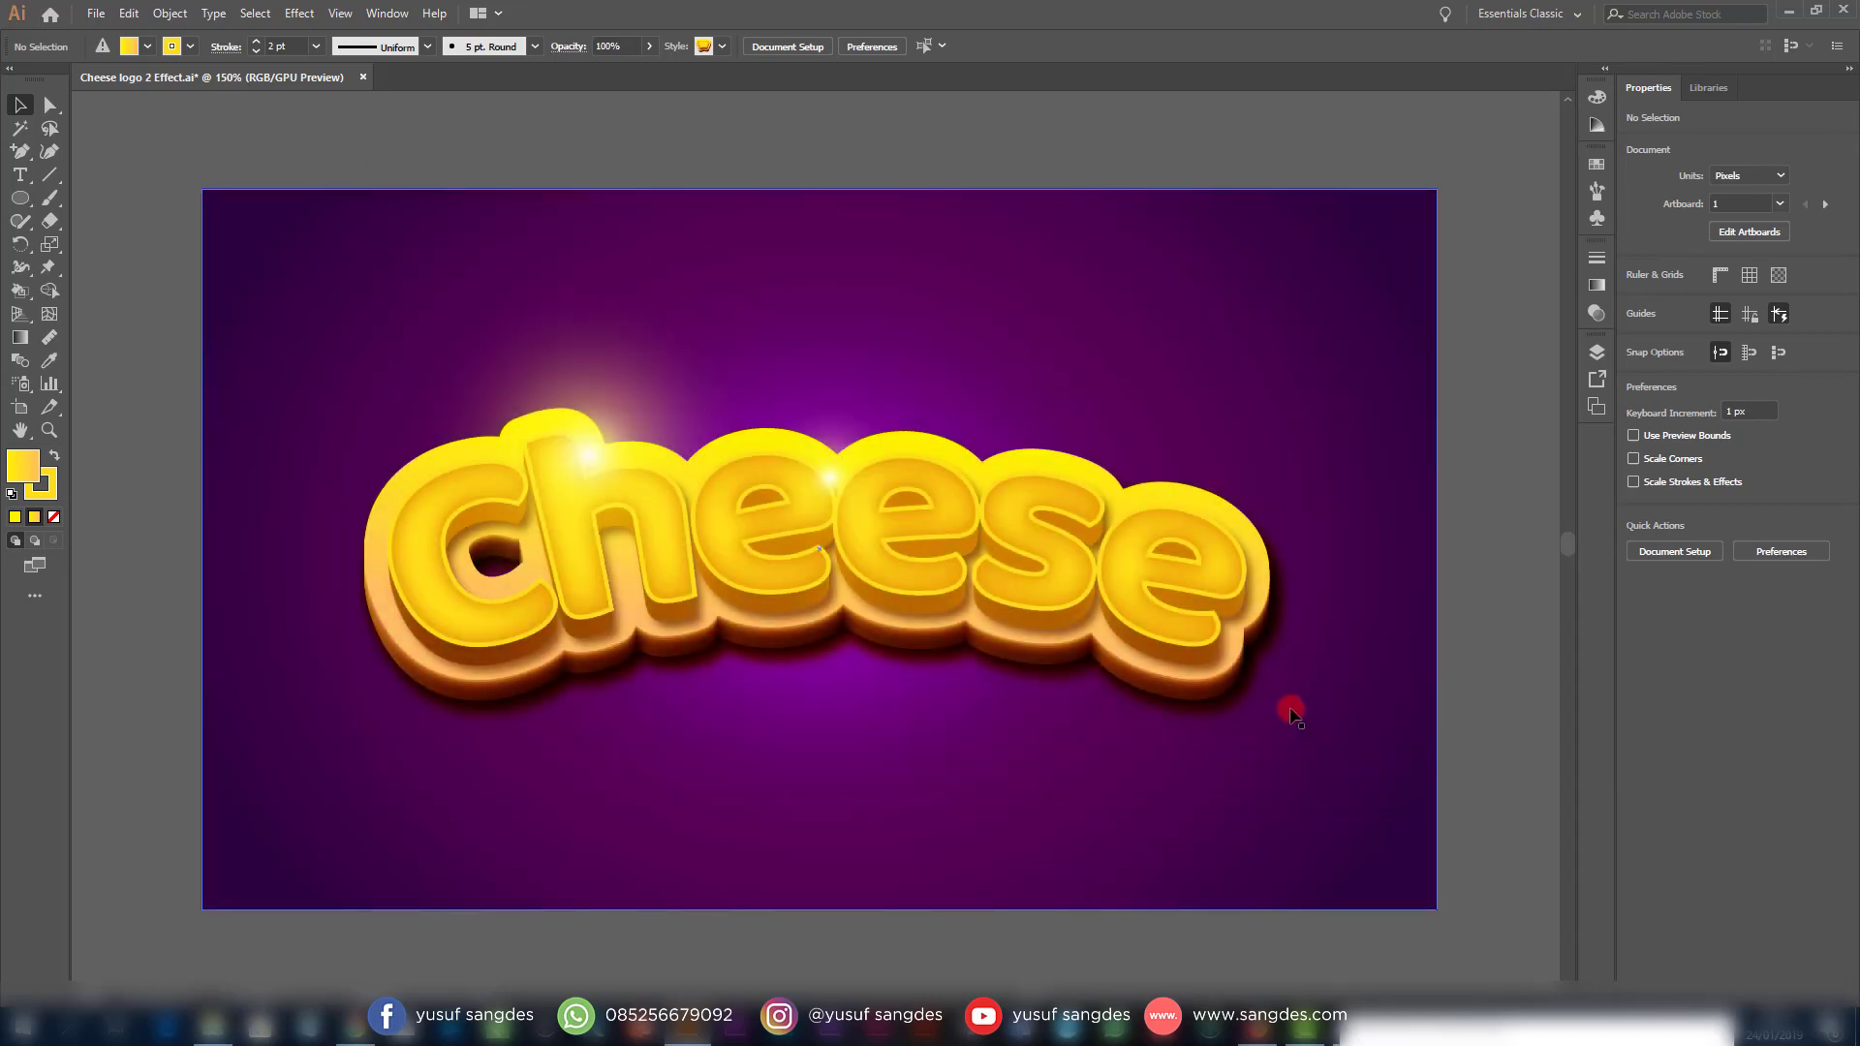
Add the point text "Cheese" in Baloo Regular at 130 pt on the blank artboard below the finished logo
scroll(1291, 714, down, 1)
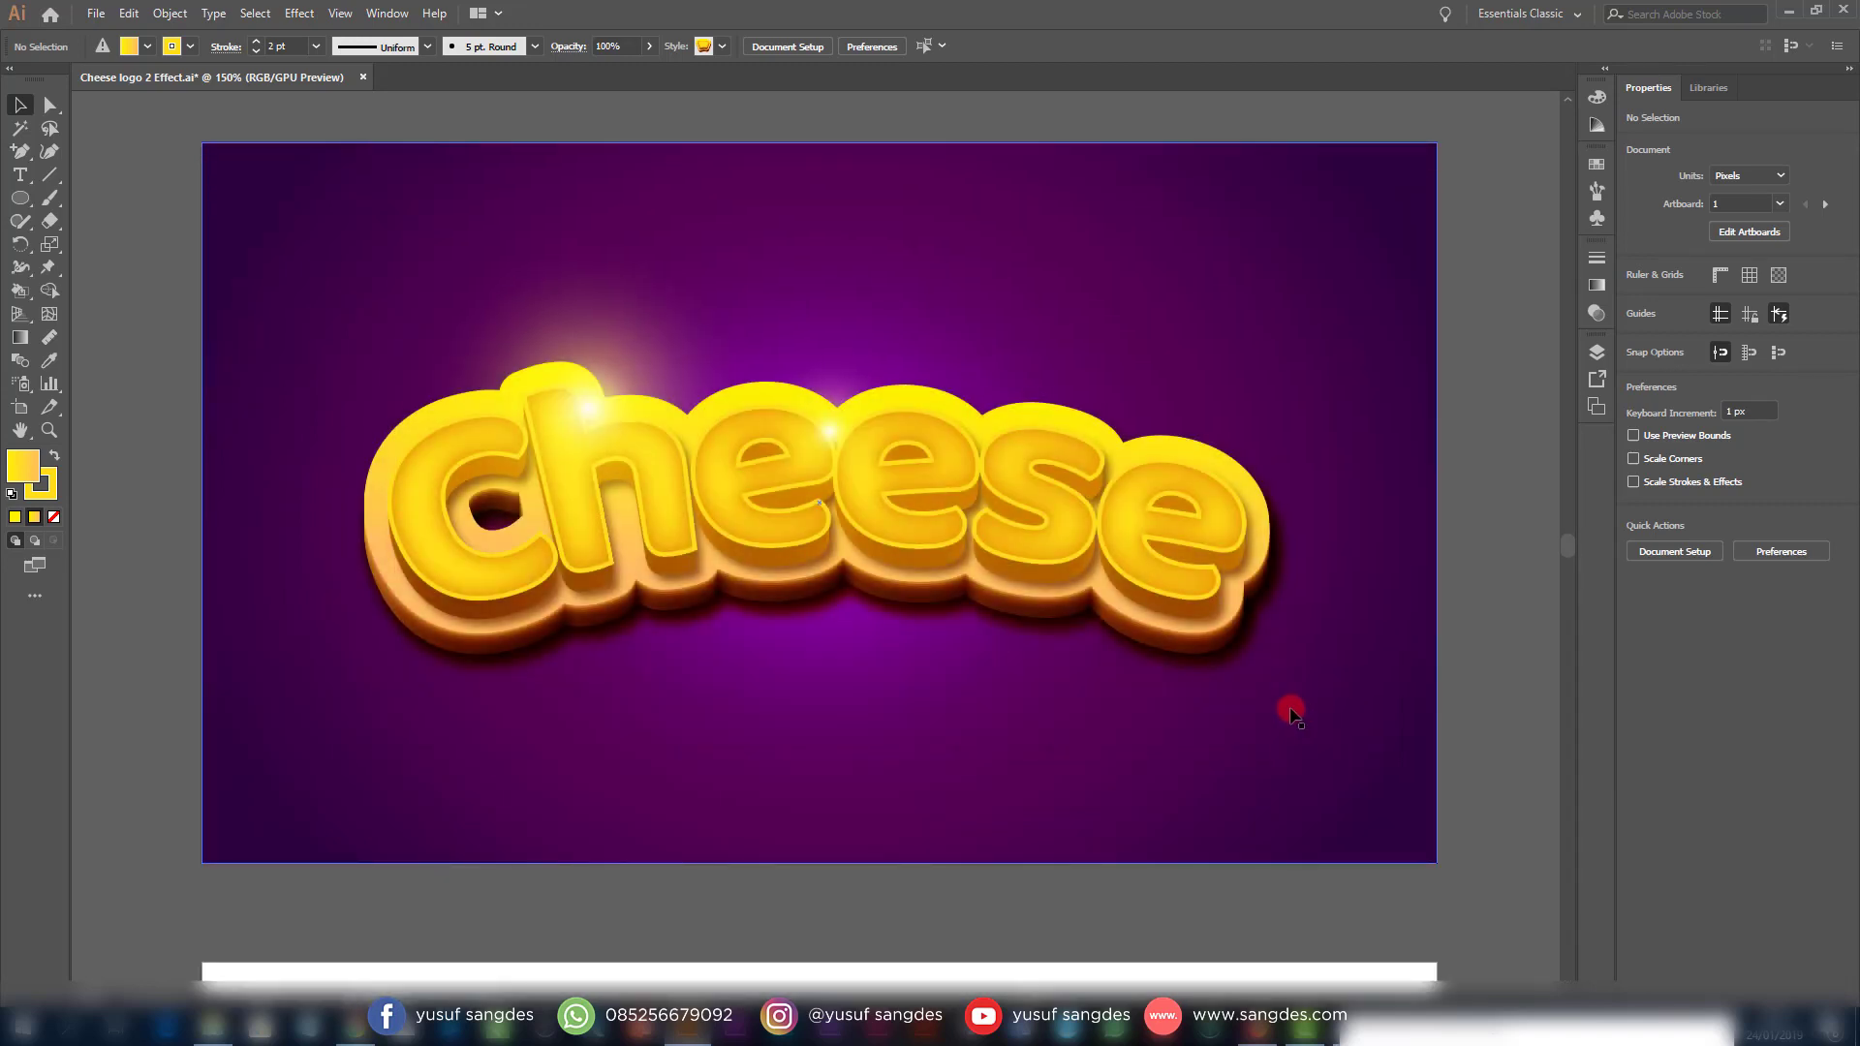
key(ctrl+minus)
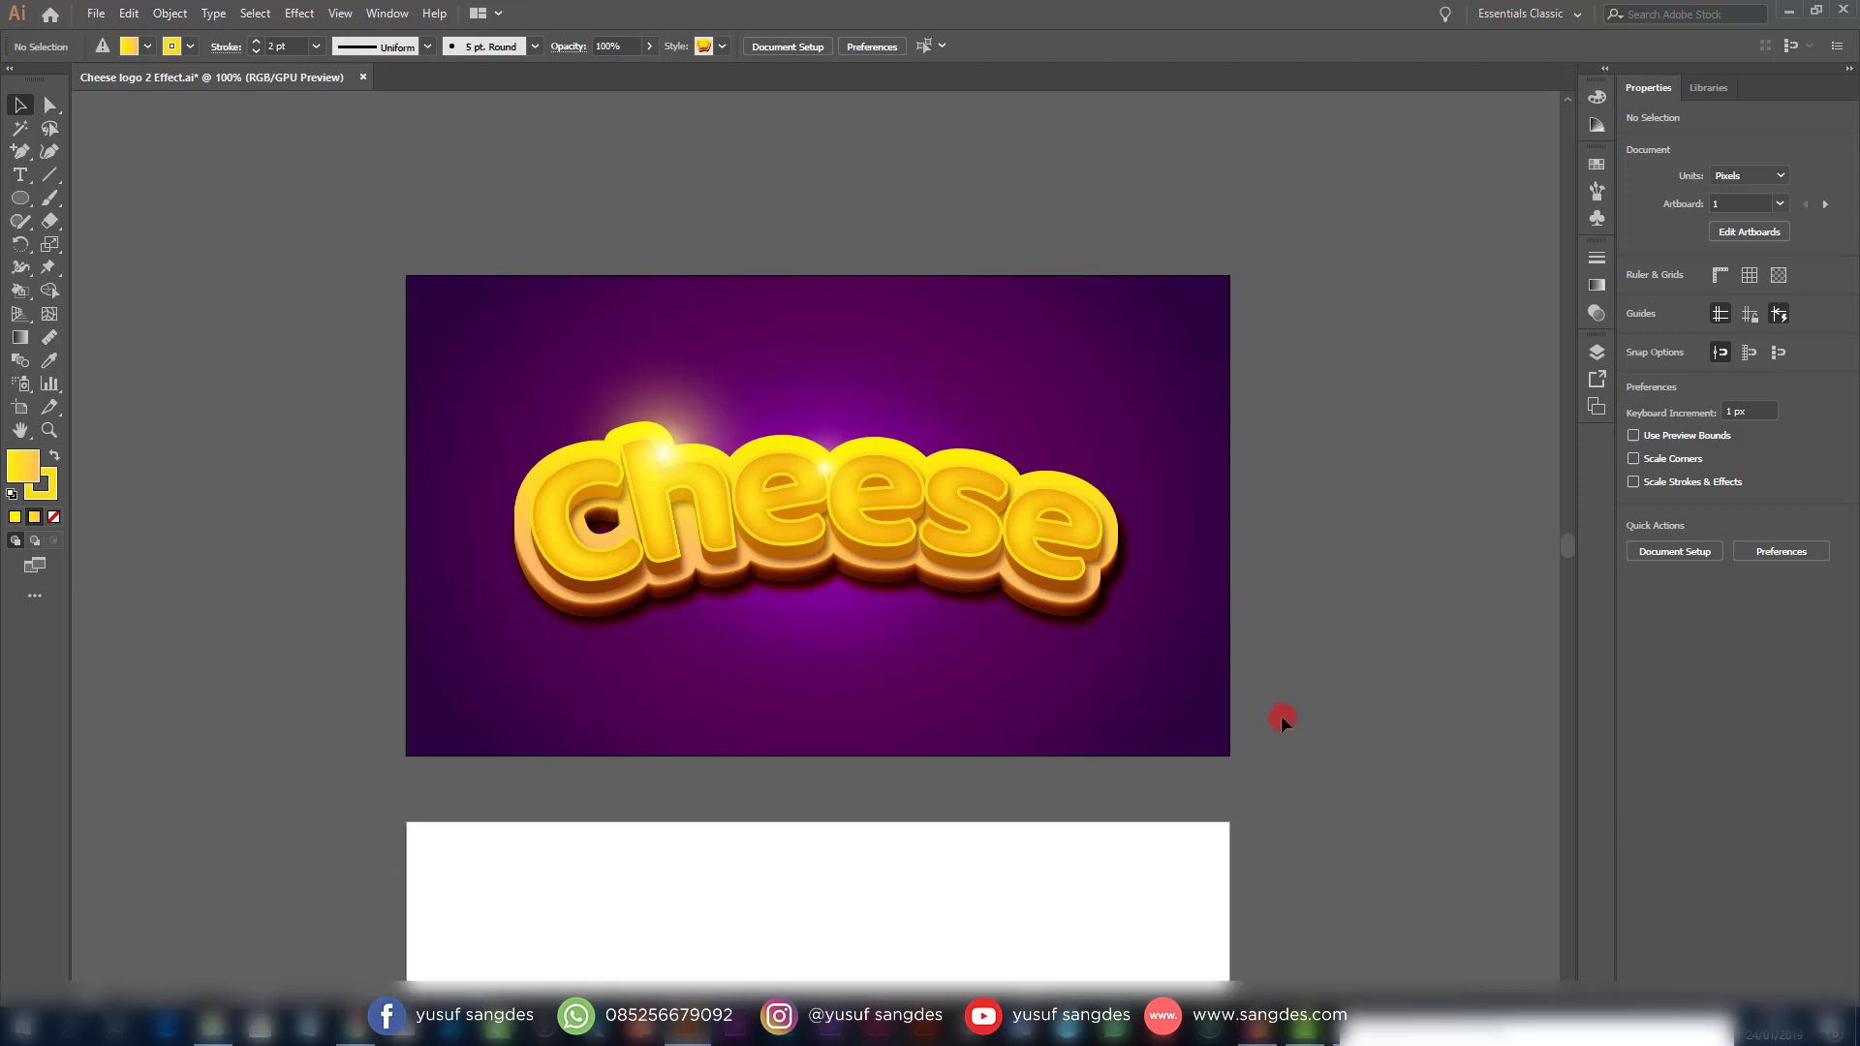
scroll(1280, 715, down, 5)
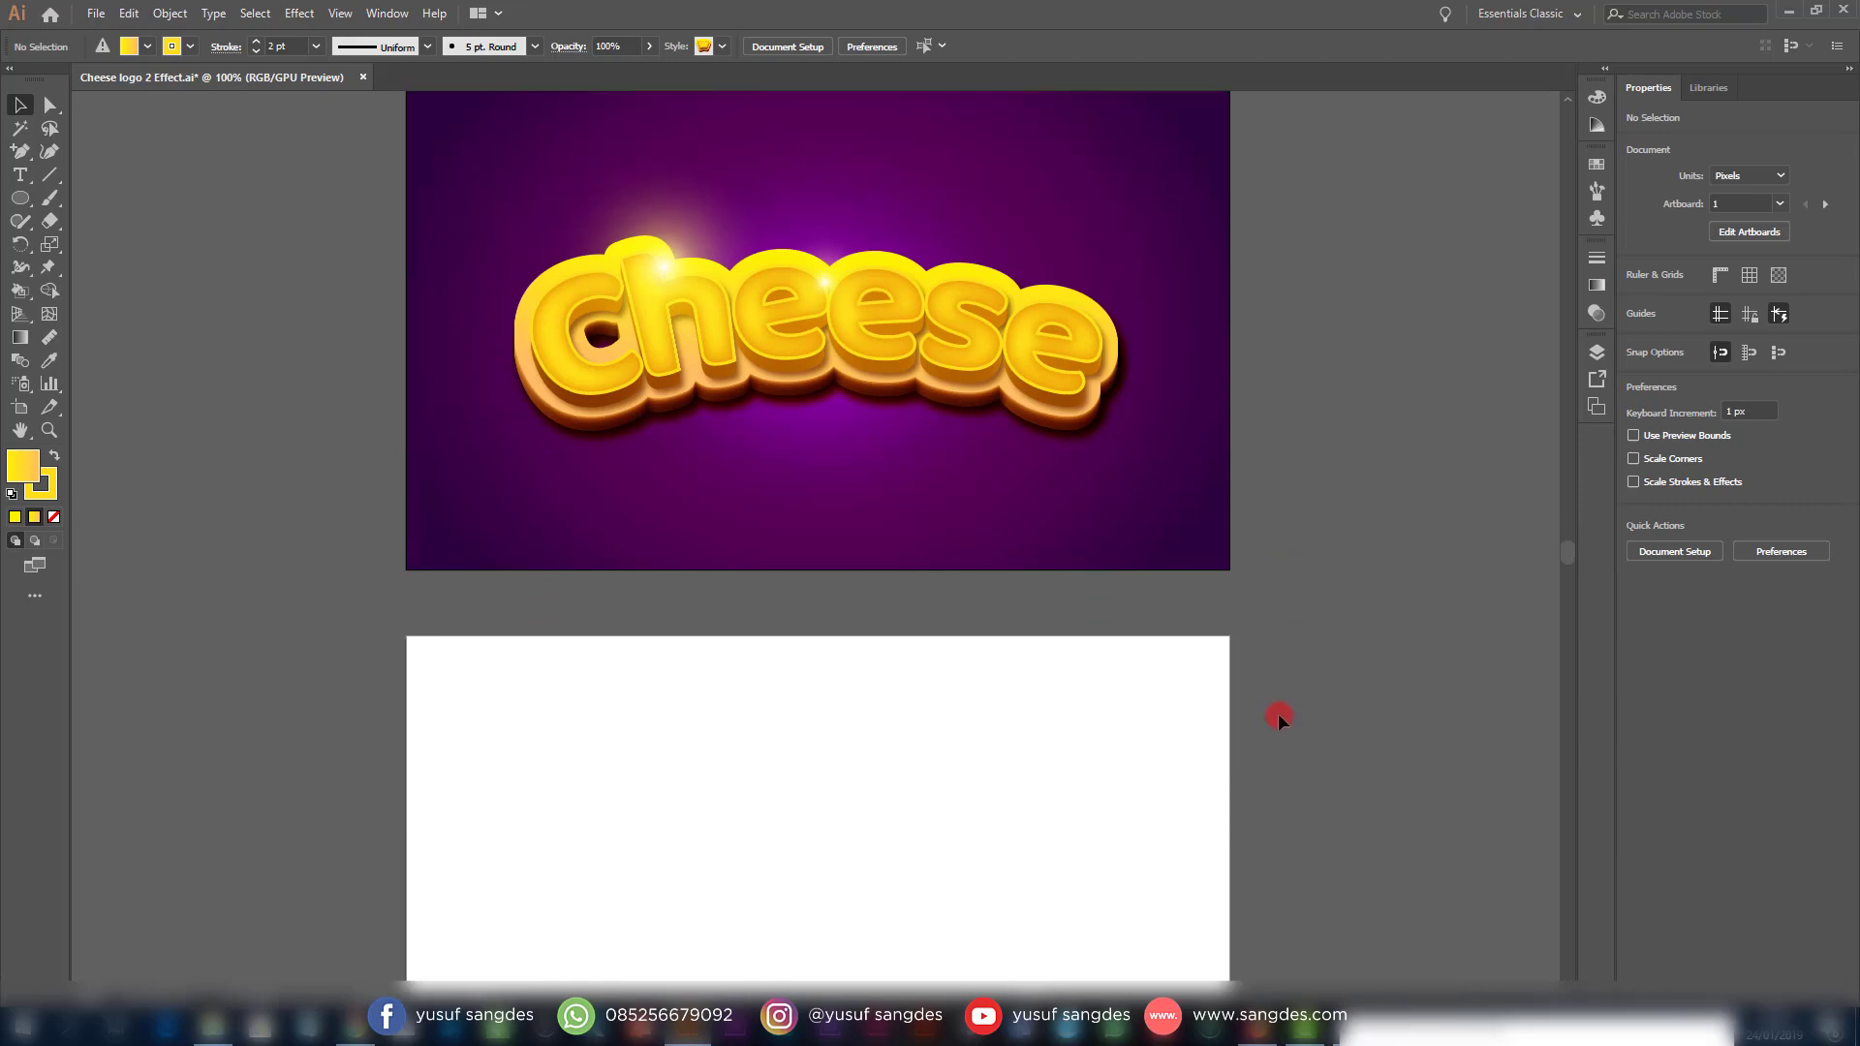
scroll(1276, 712, down, 4)
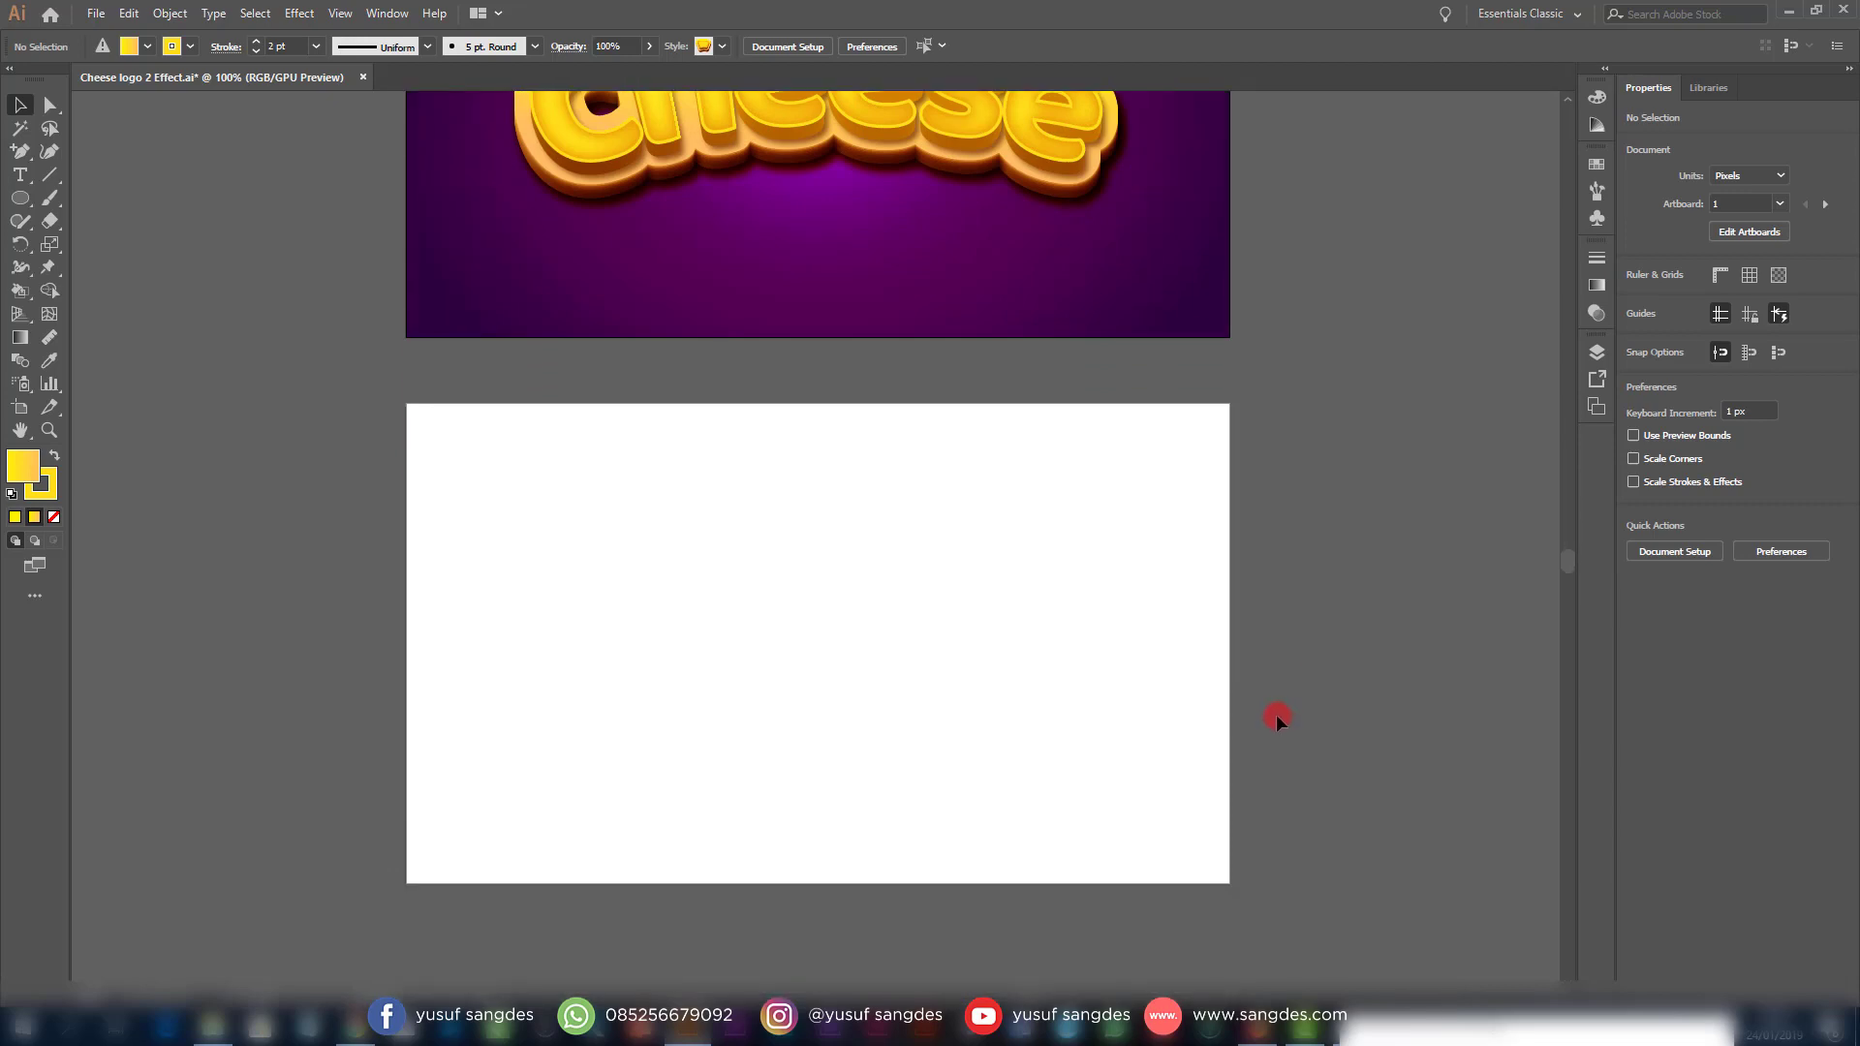
scroll(1276, 712, up, 1)
scroll(1276, 712, down, 1)
scroll(1276, 712, up, 1)
click(21, 175)
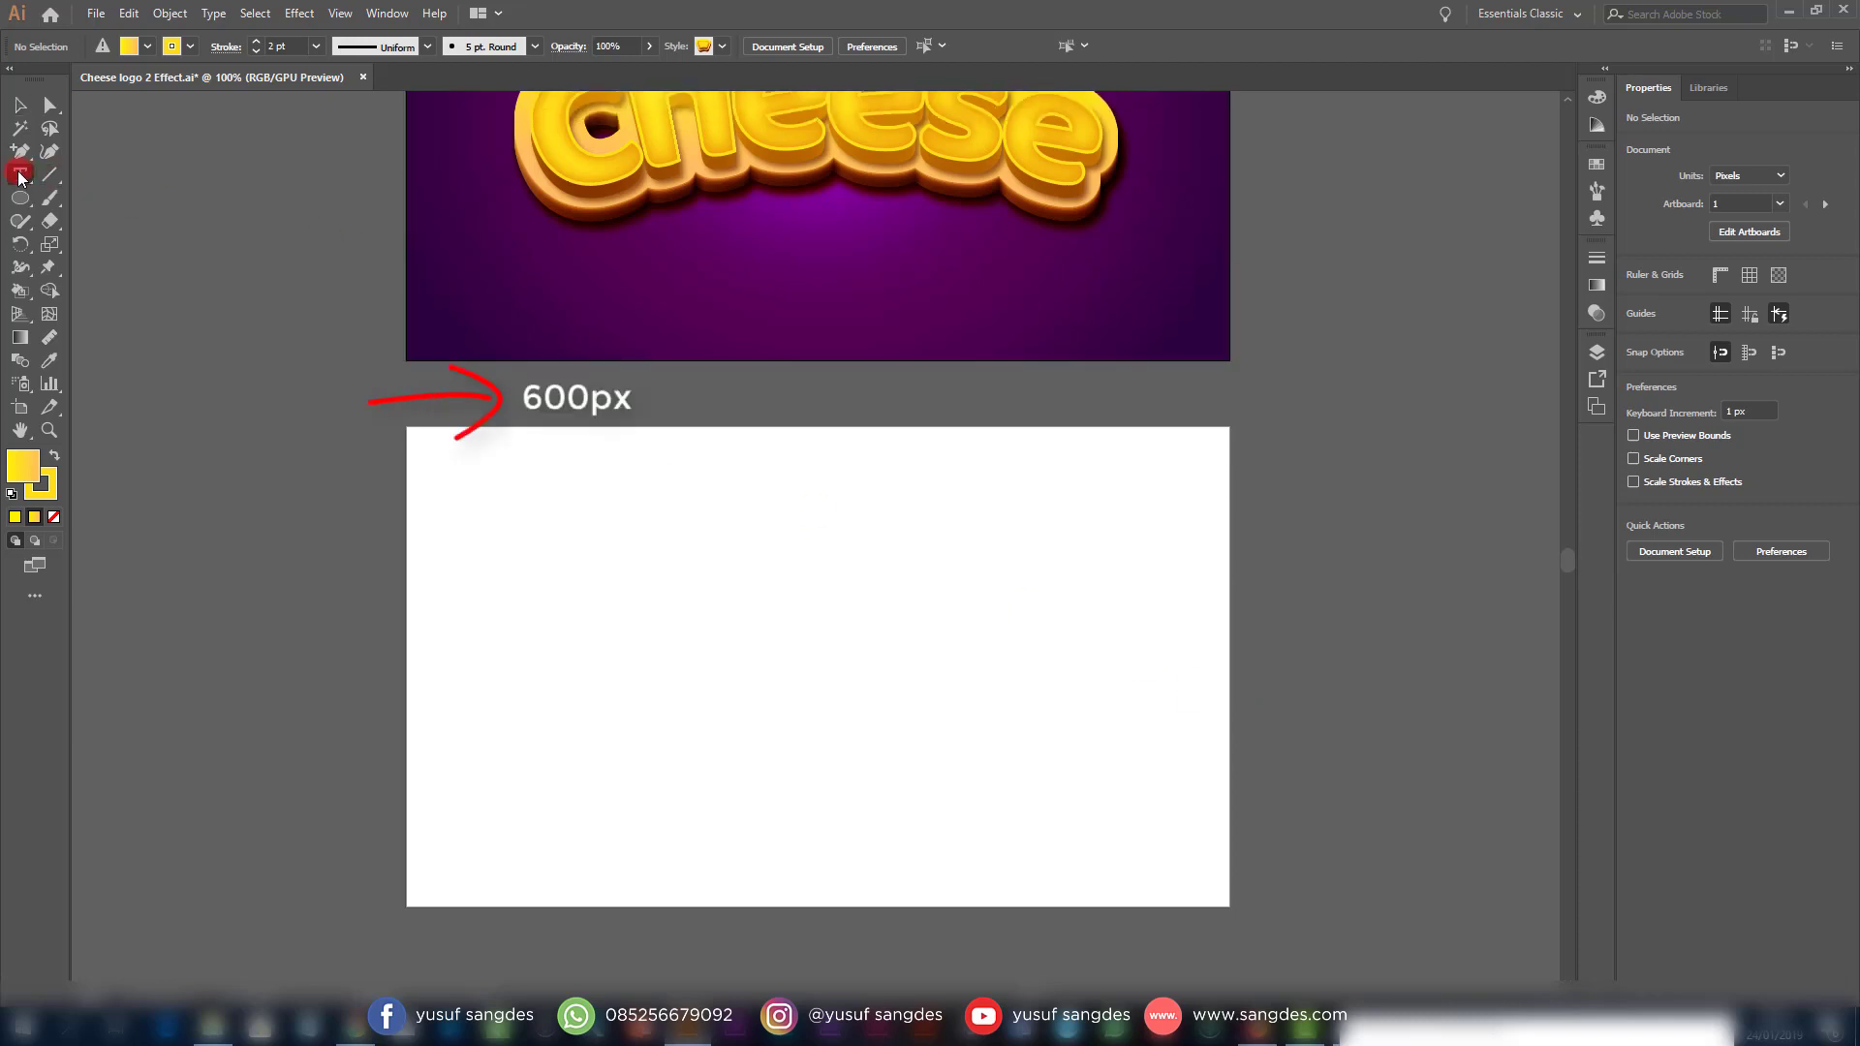
click(593, 613)
text(C)
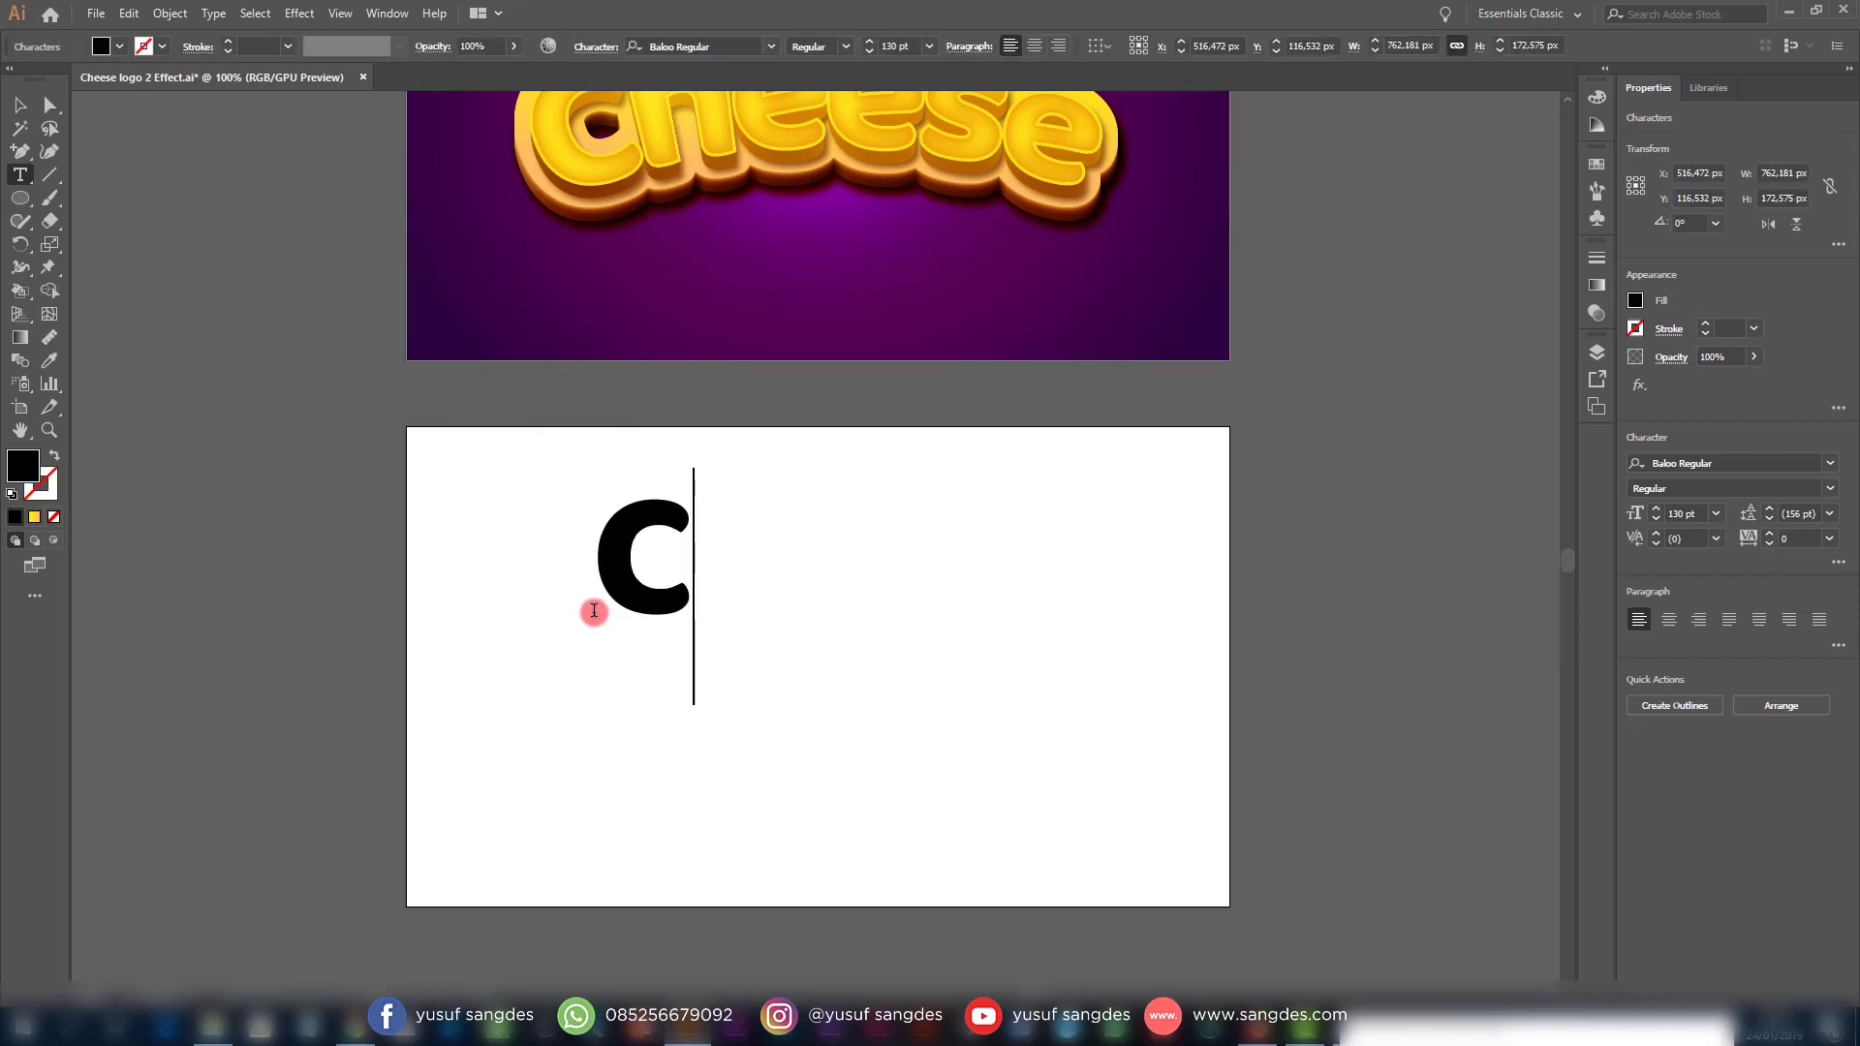
text(heese)
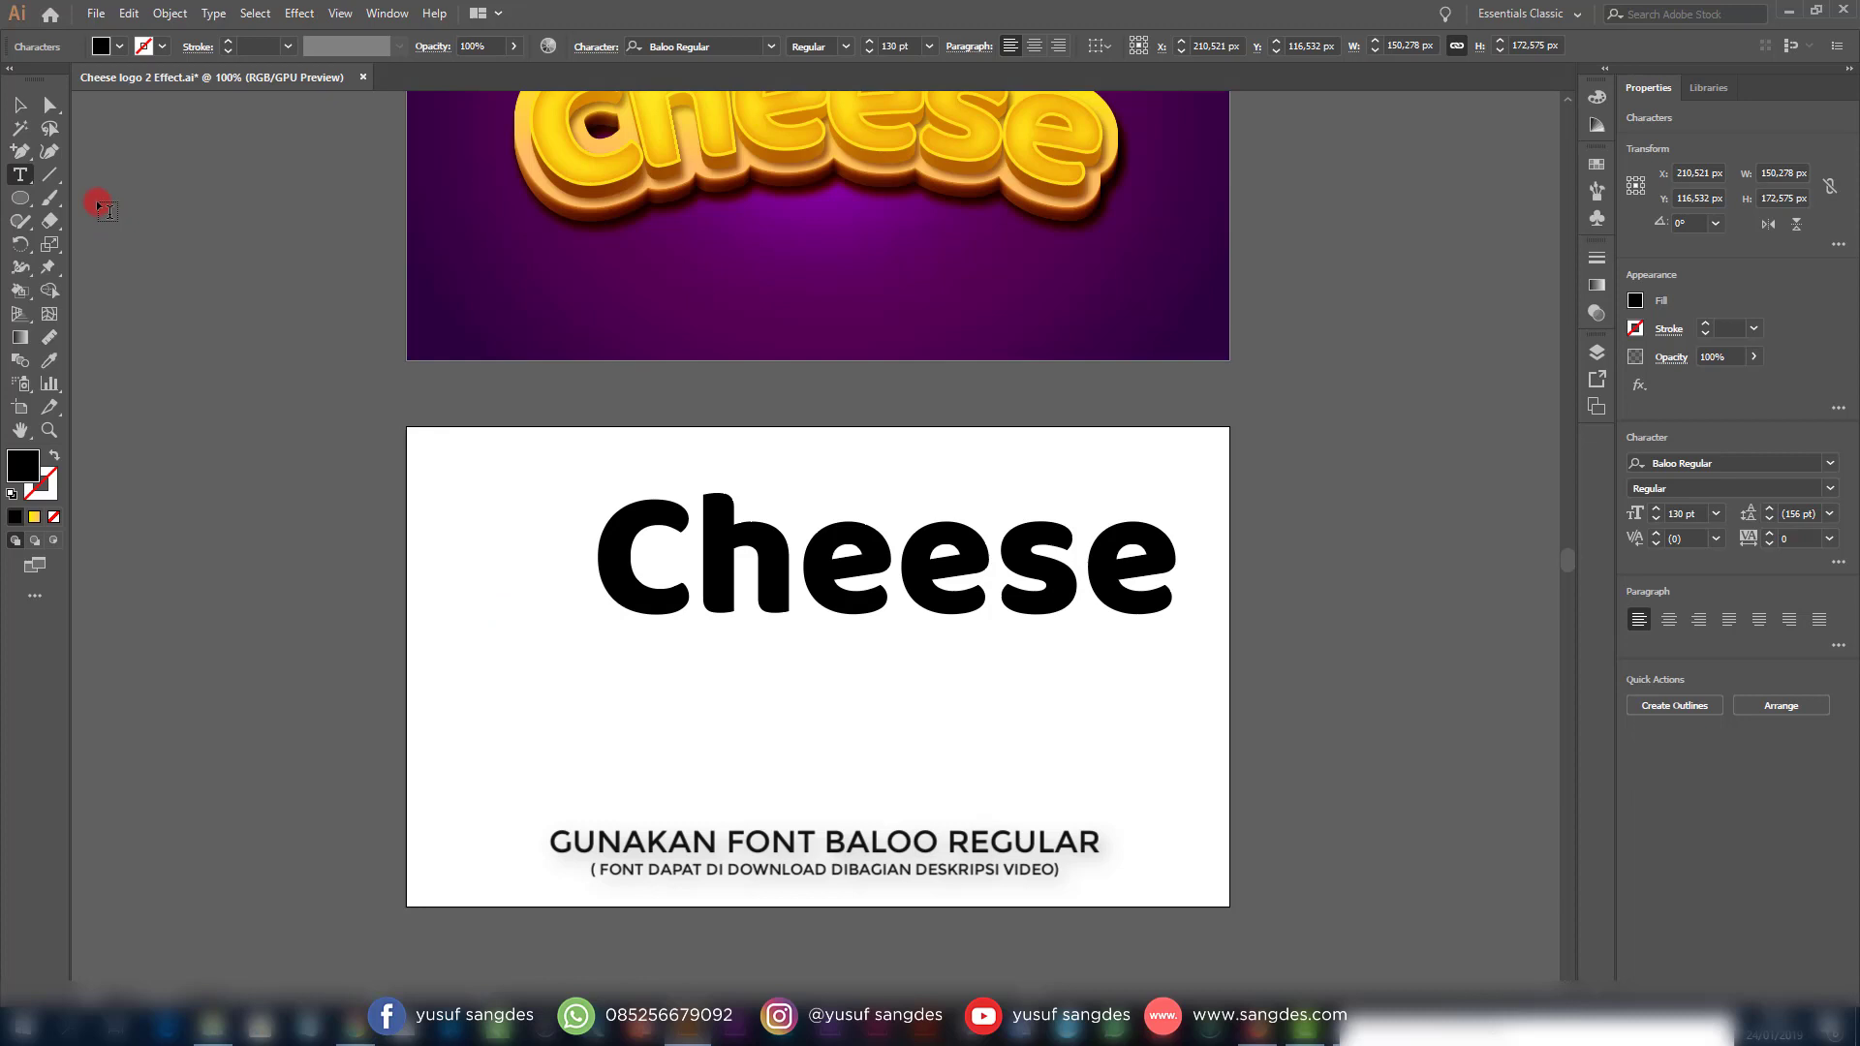
Move the "Cheese" text to about the middle of the blank artboard
click(19, 105)
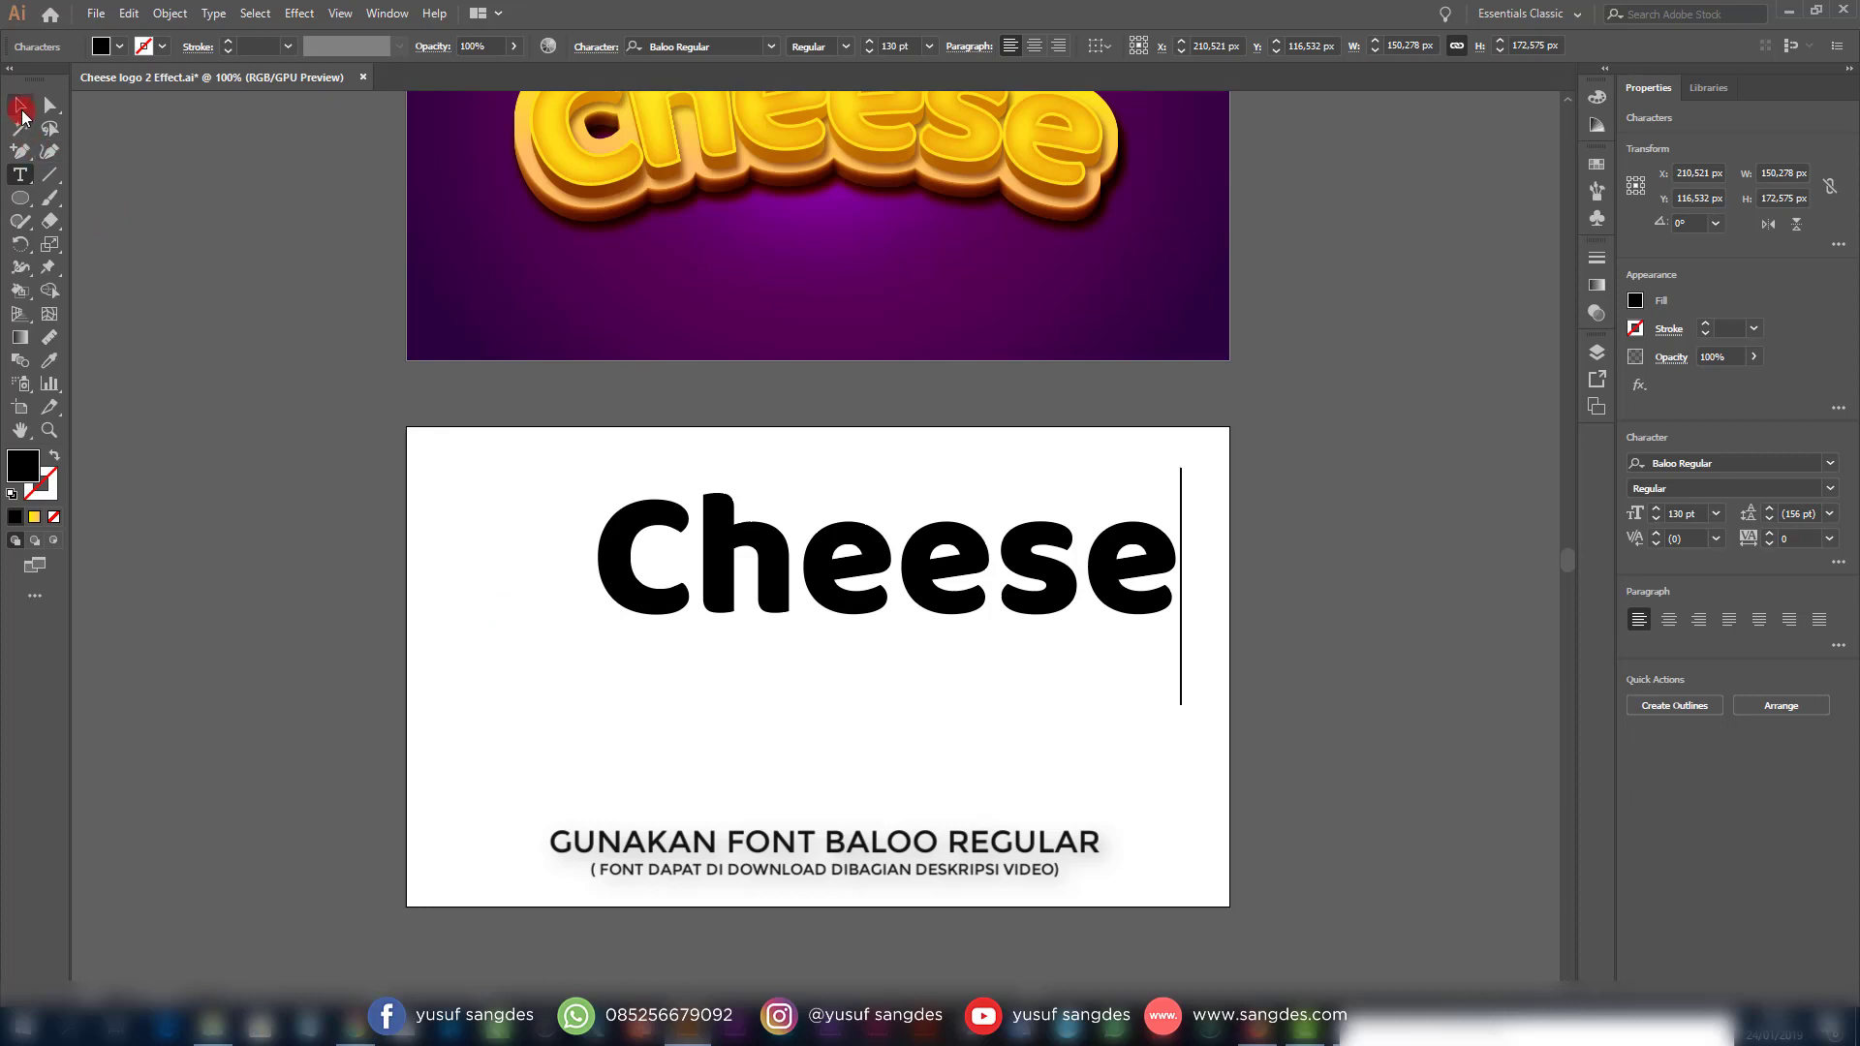
drag(758, 555, 699, 657)
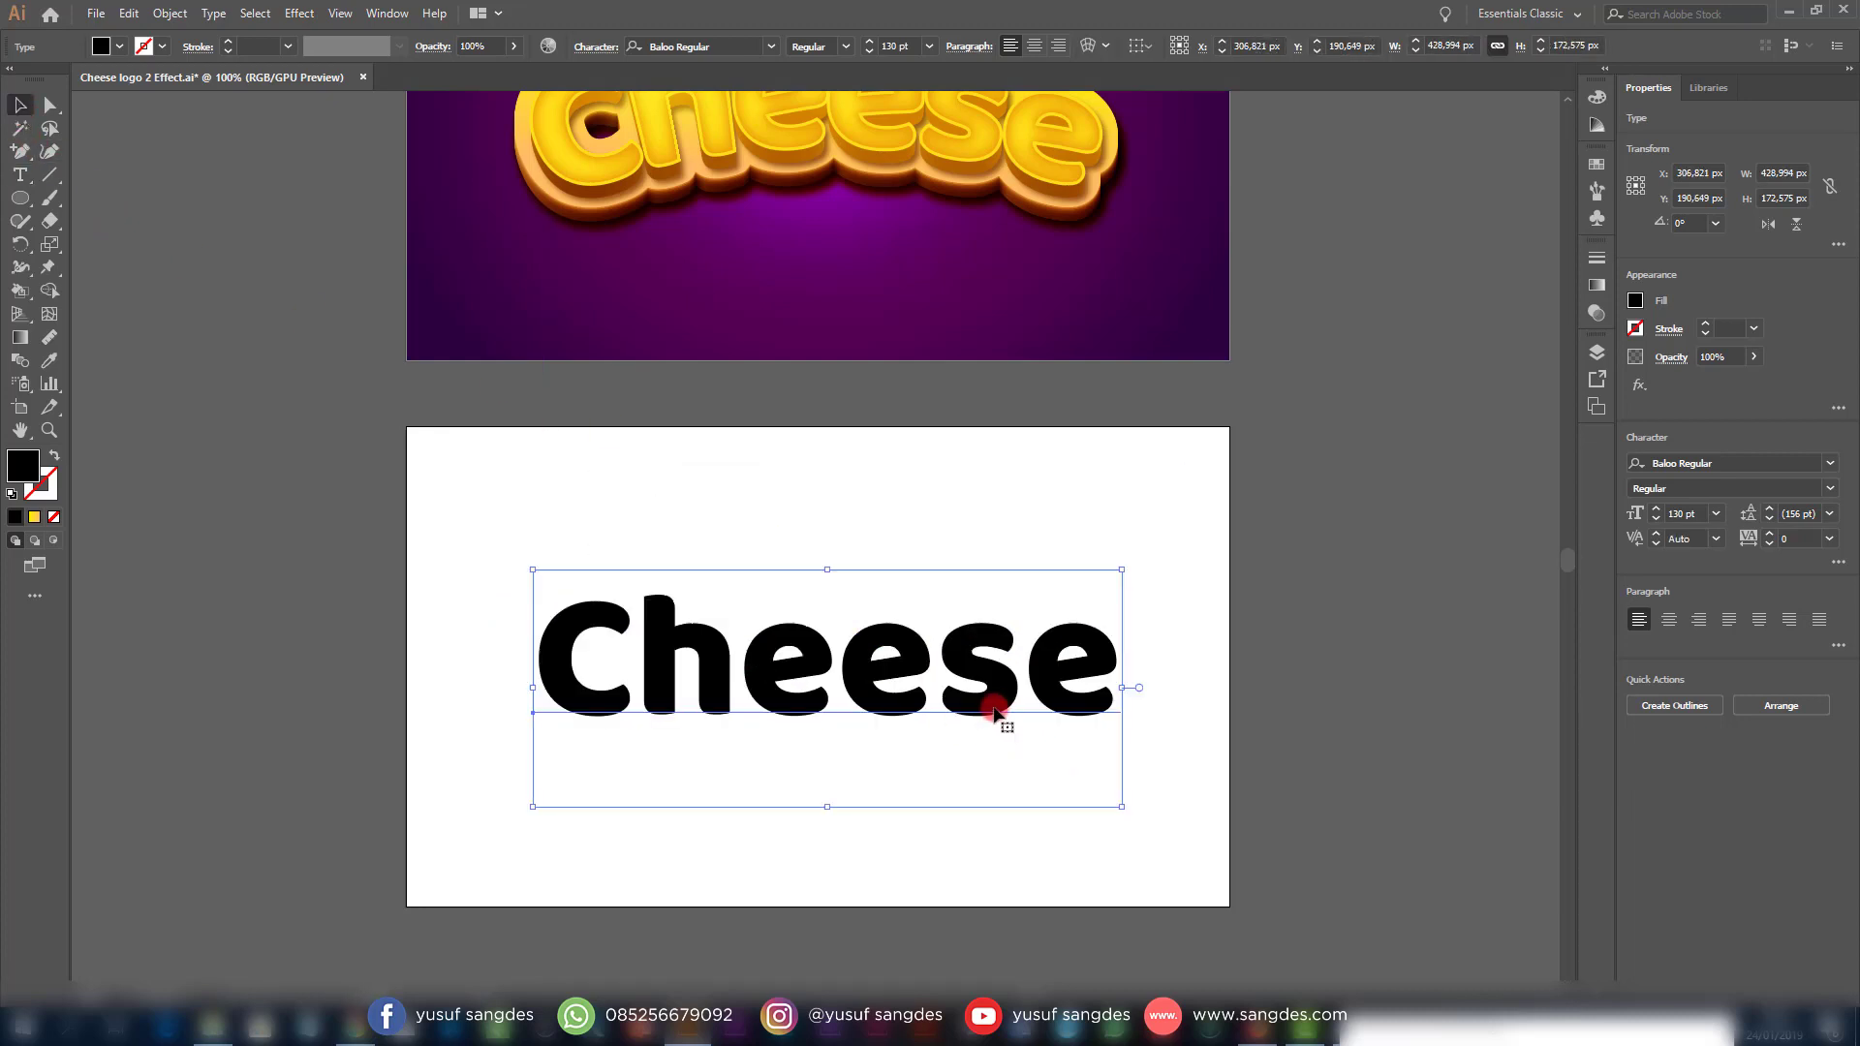
click(1201, 779)
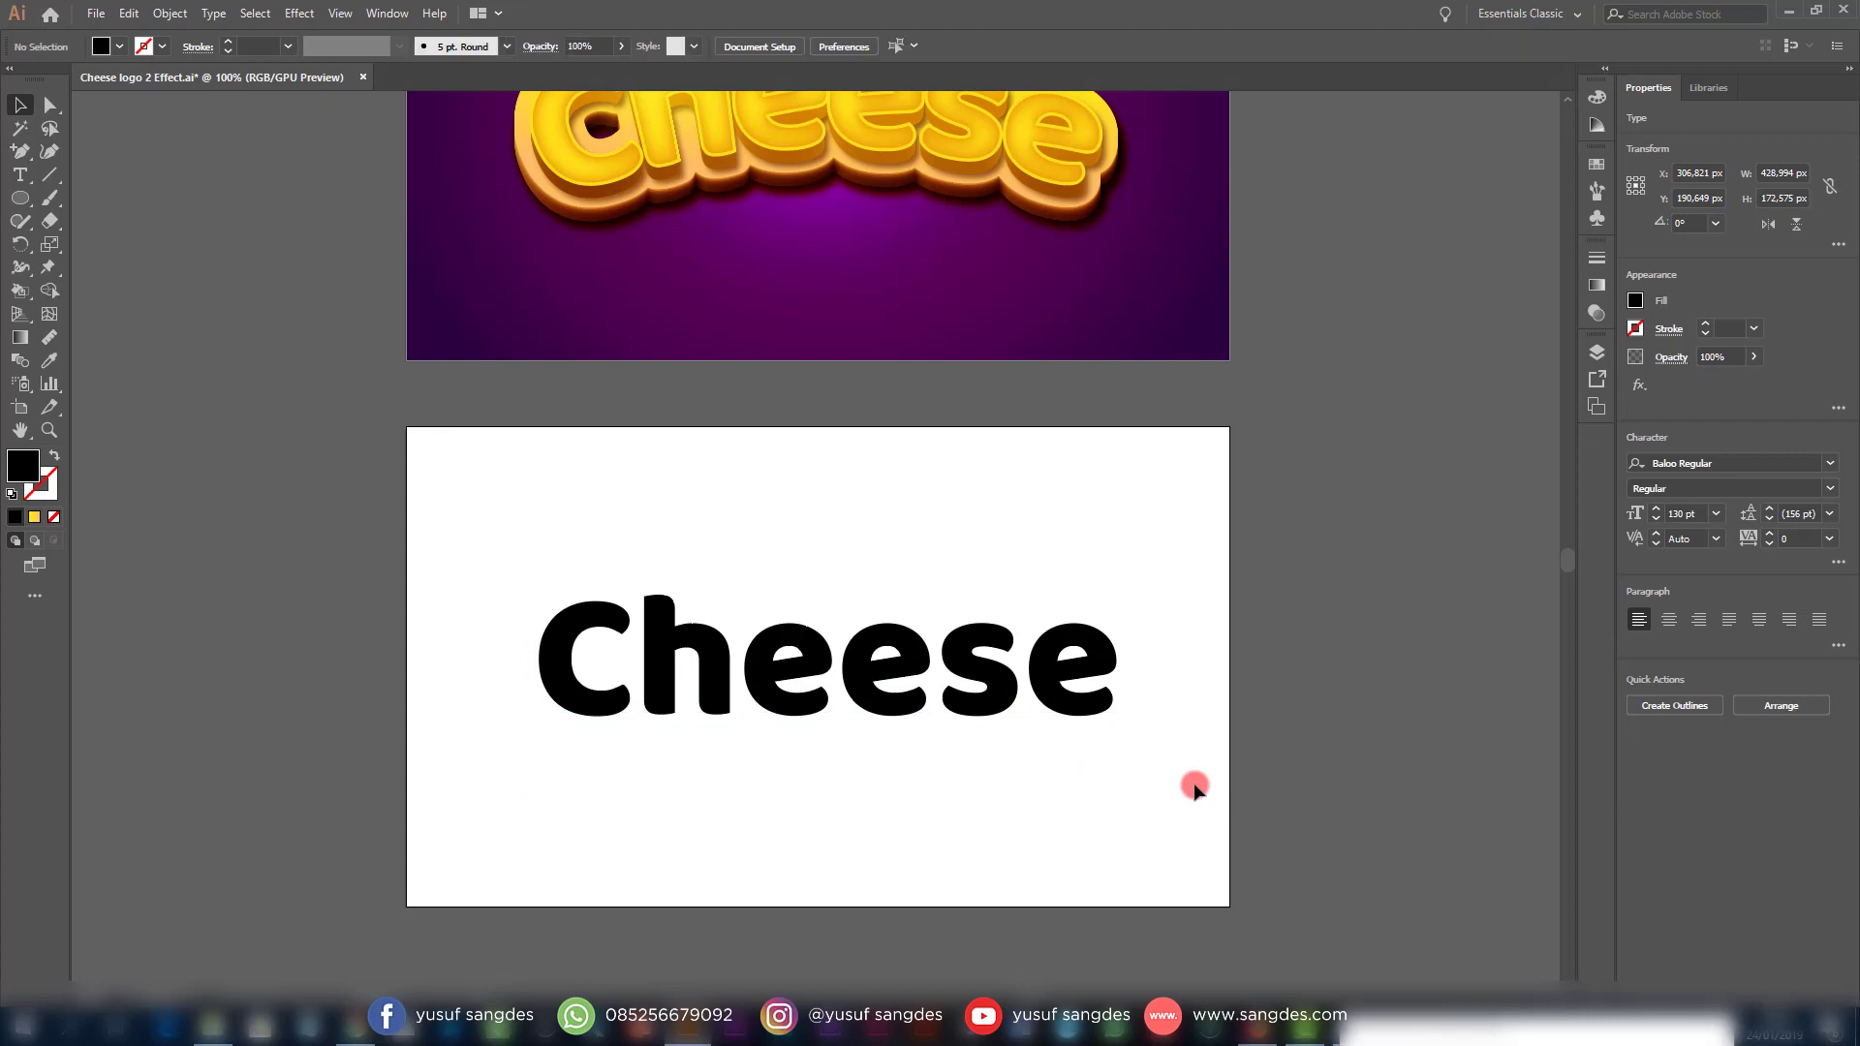
Tighten the tracking of all letters in the "Cheese" text to -40
double_click(1059, 701)
key(ctrl+a)
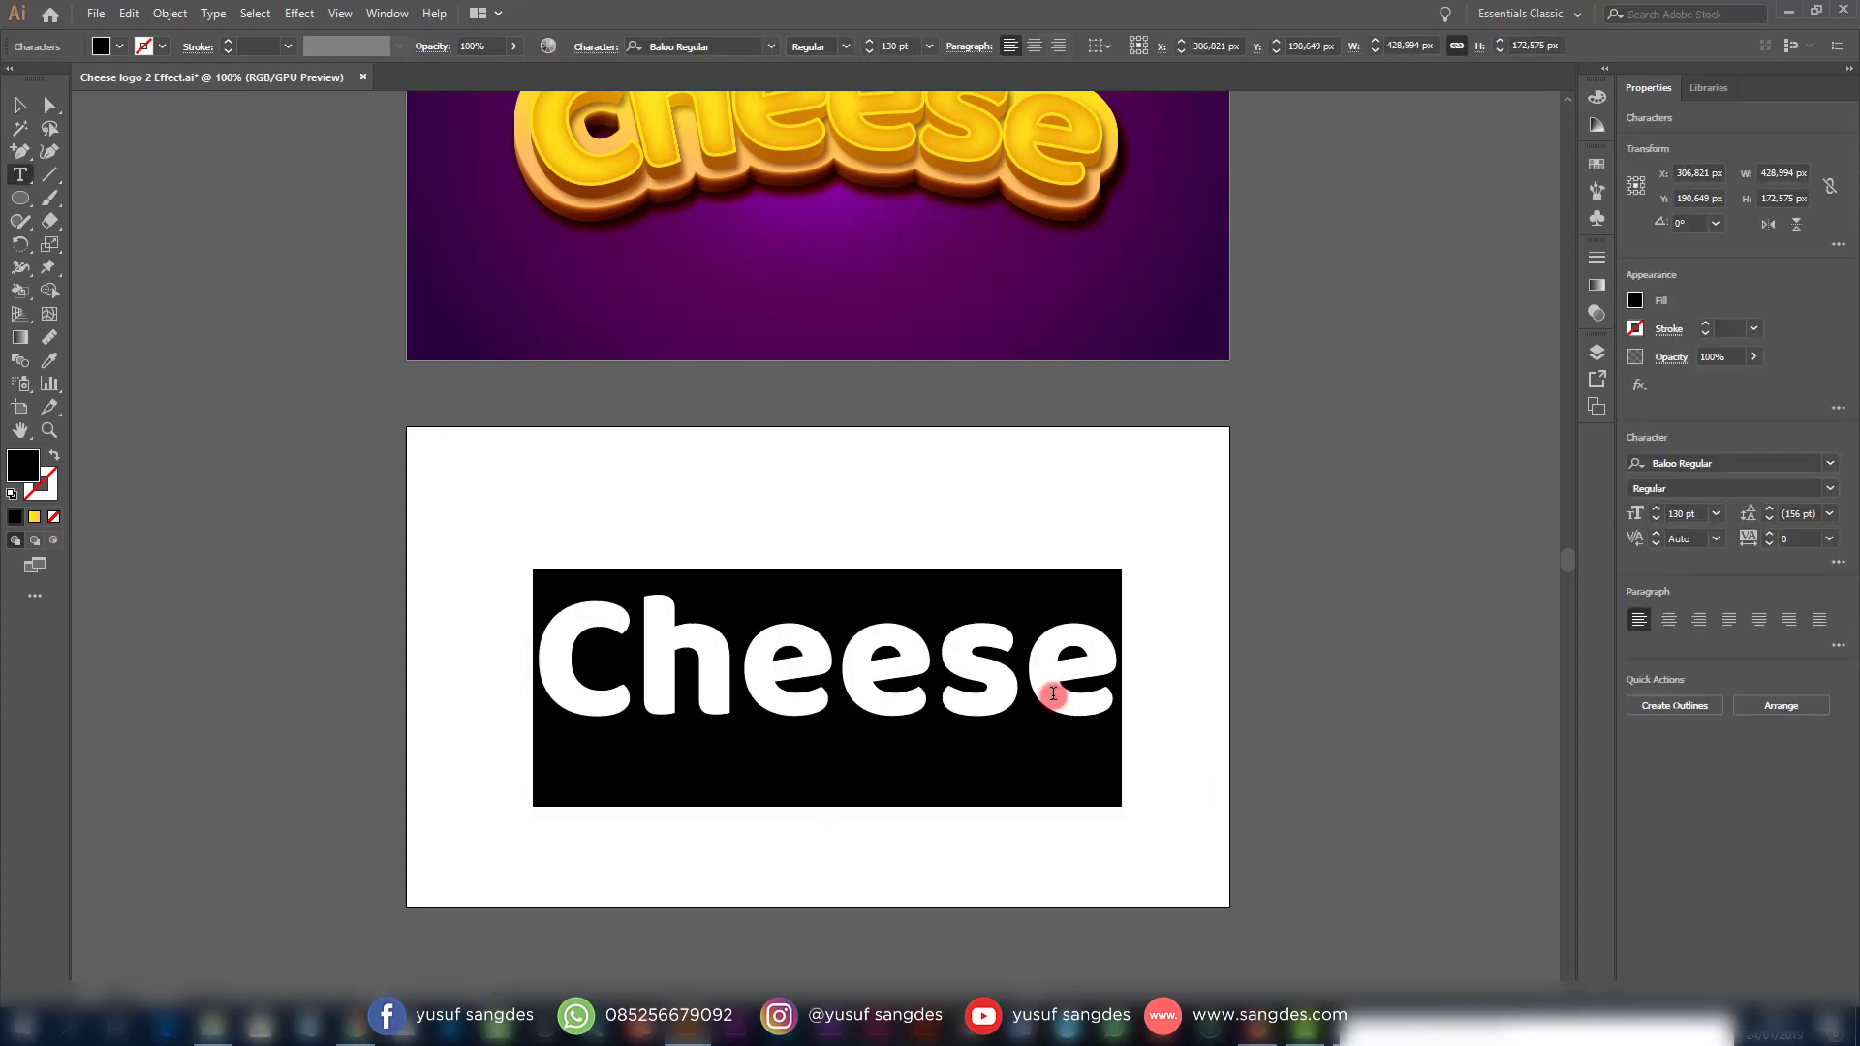
key(alt+Left)
key(alt+Left)
key(alt+Left)
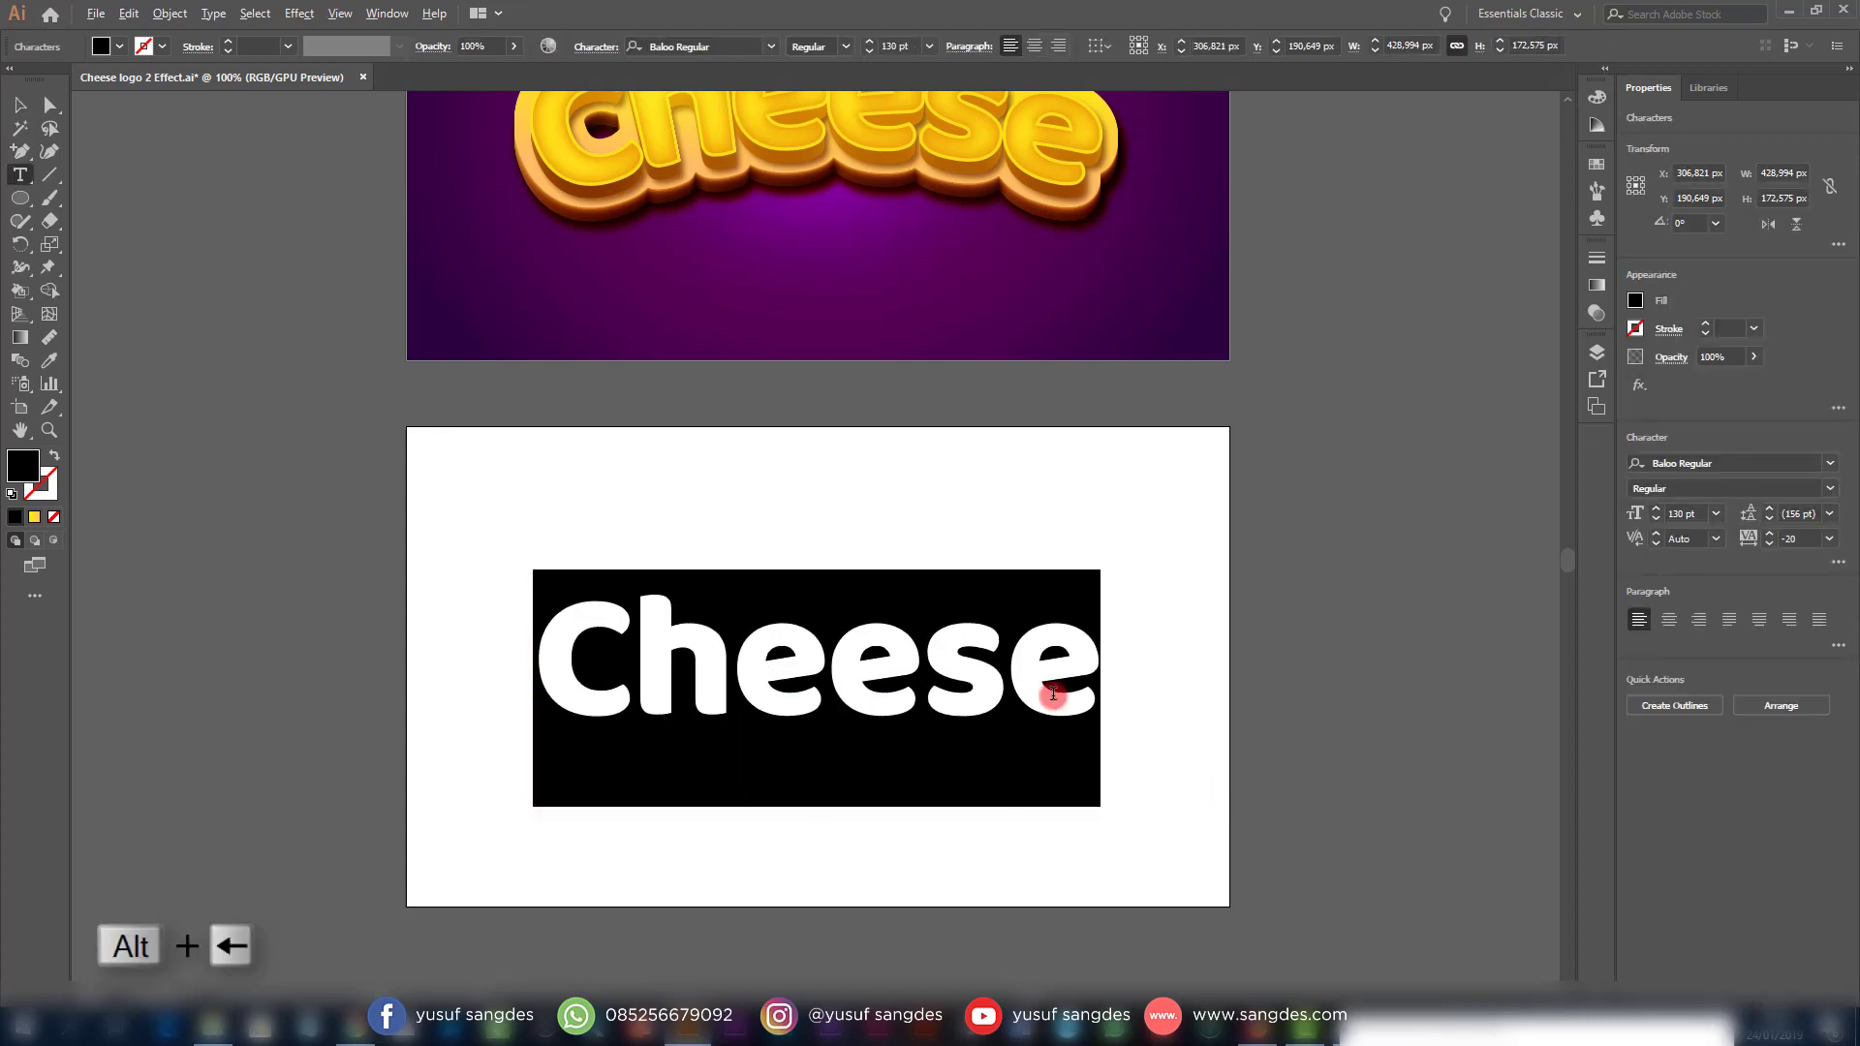
key(alt+Right)
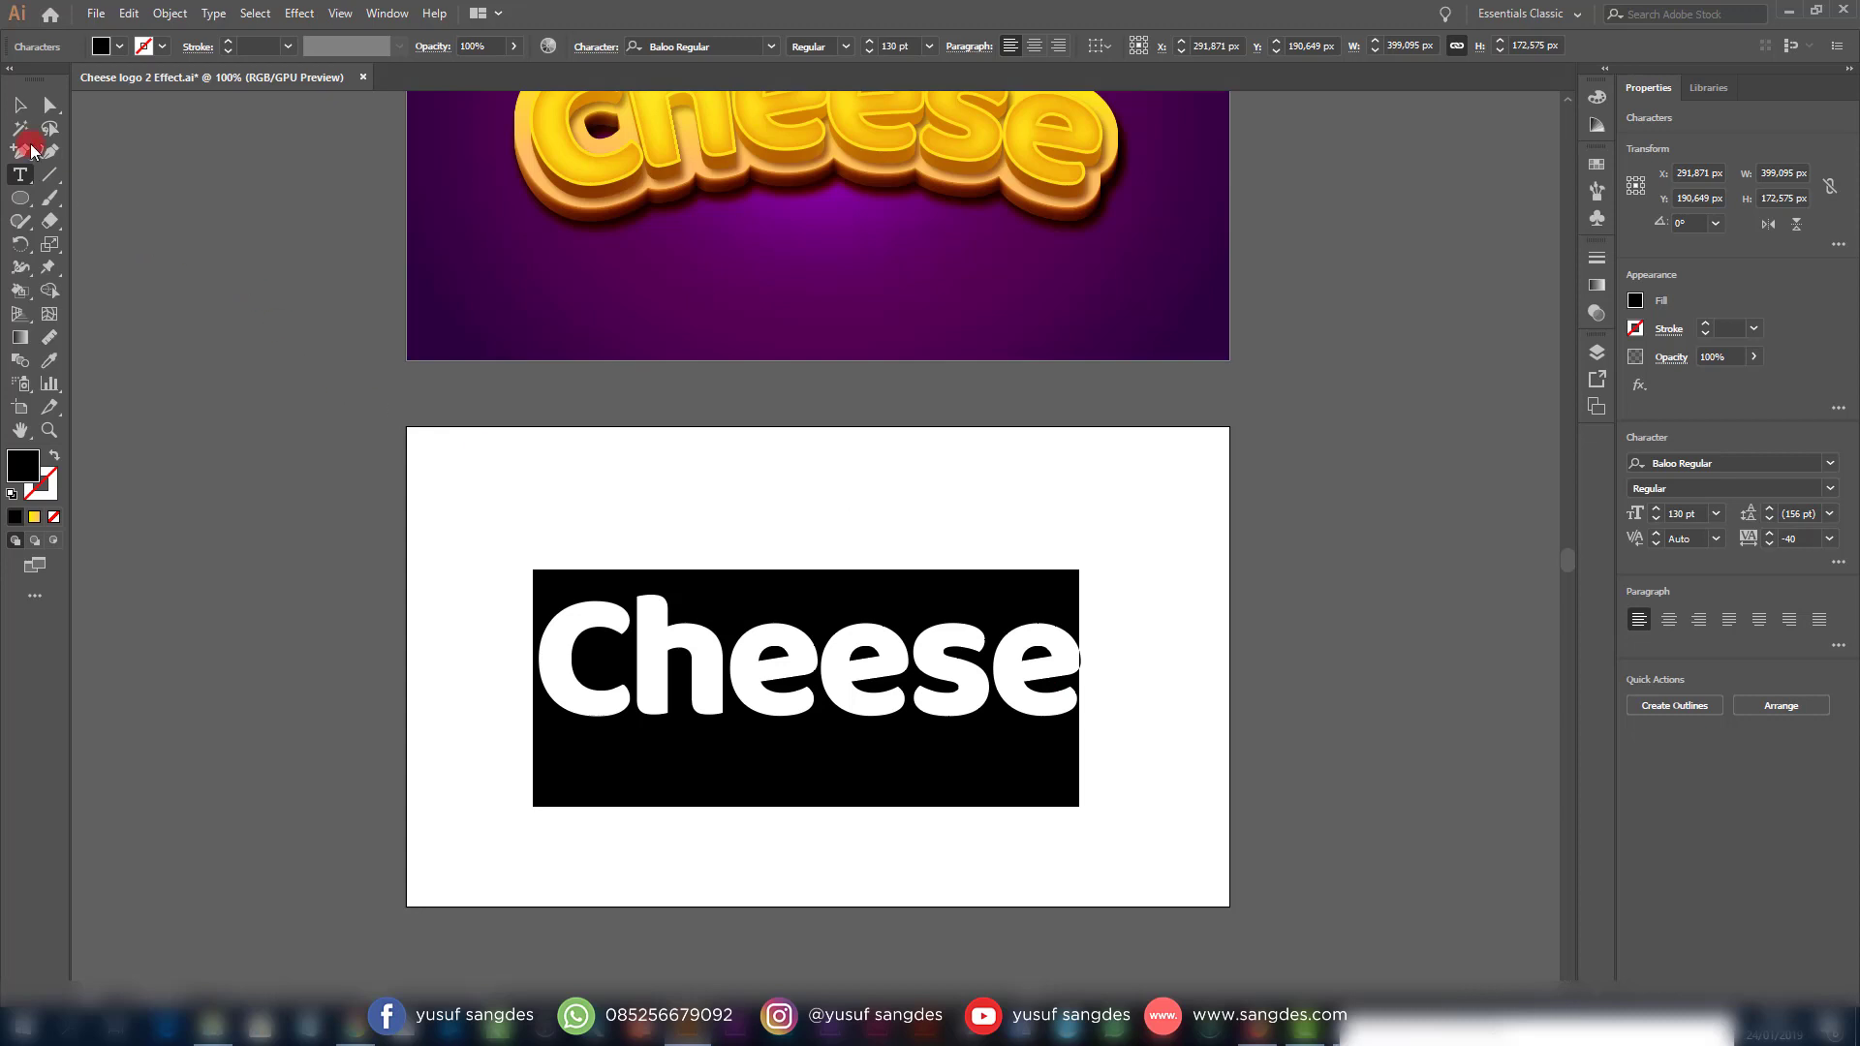
click(20, 105)
click(856, 519)
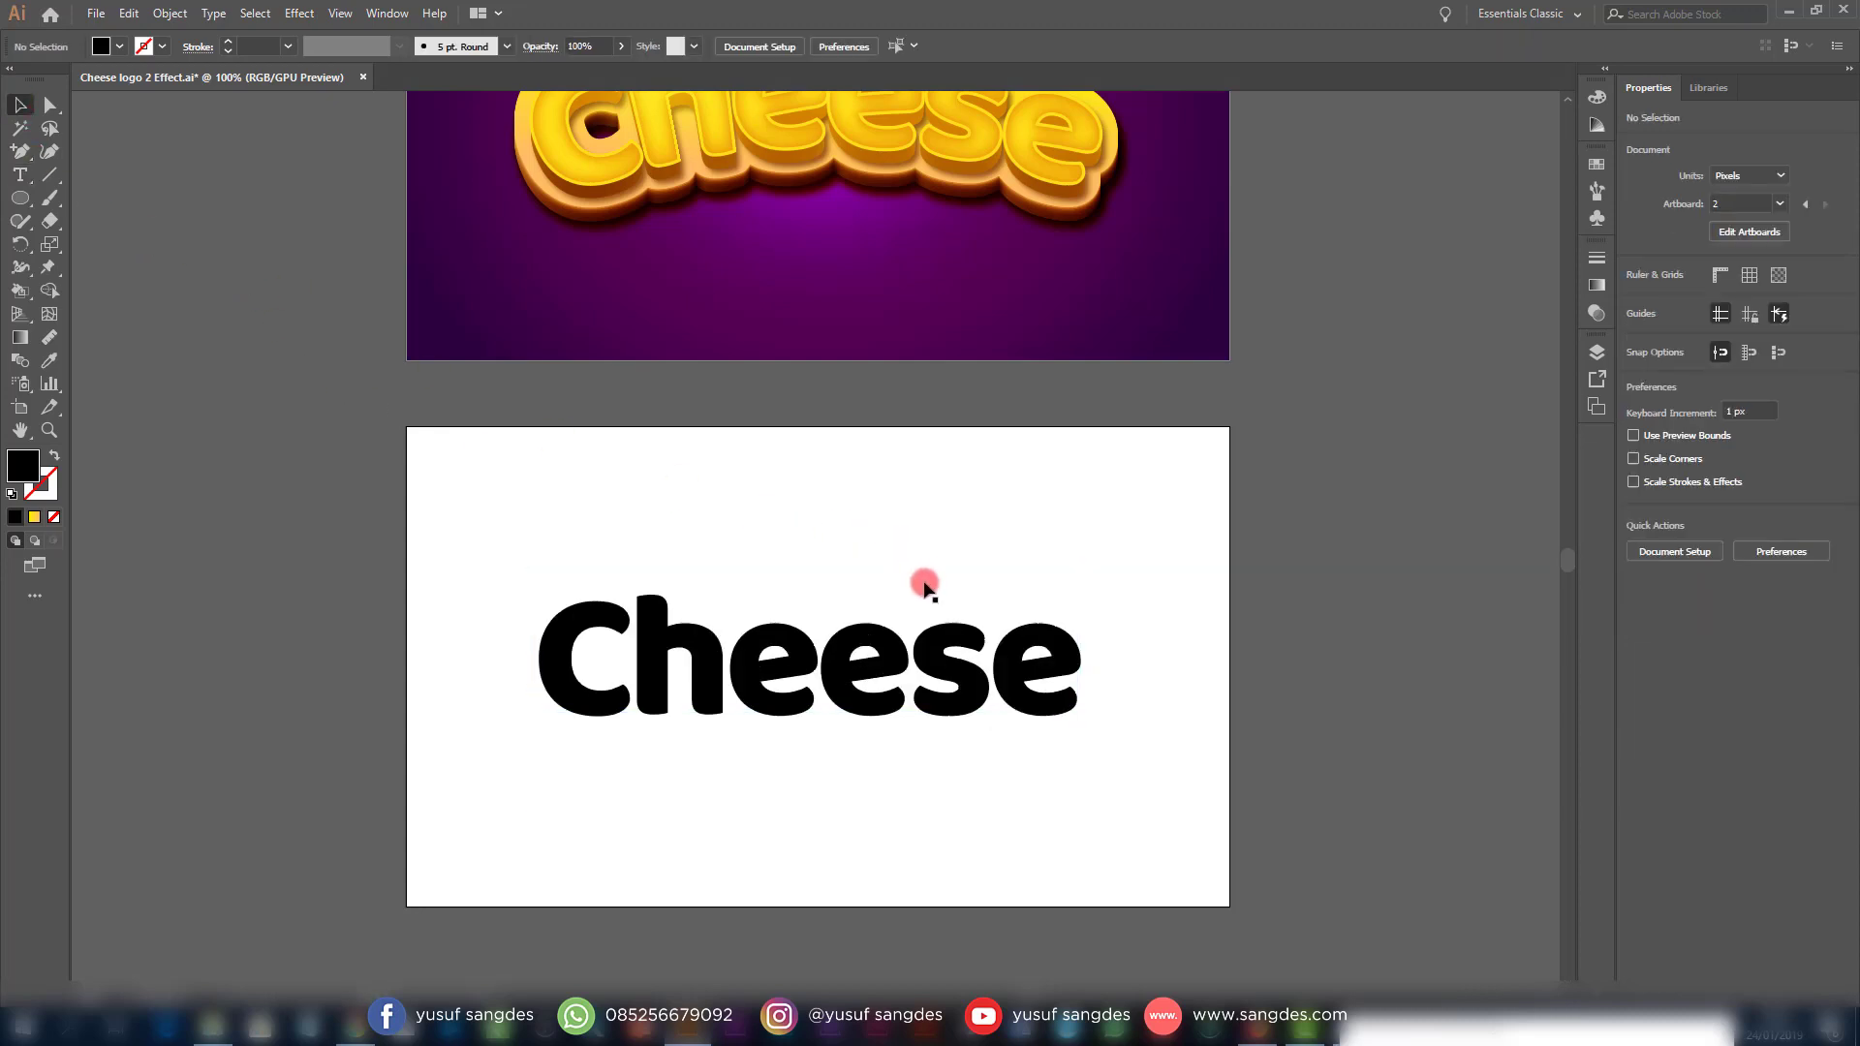
drag(933, 655, 938, 655)
Set the fill of the "Cheese" text to None
scroll(1142, 624, down, 3)
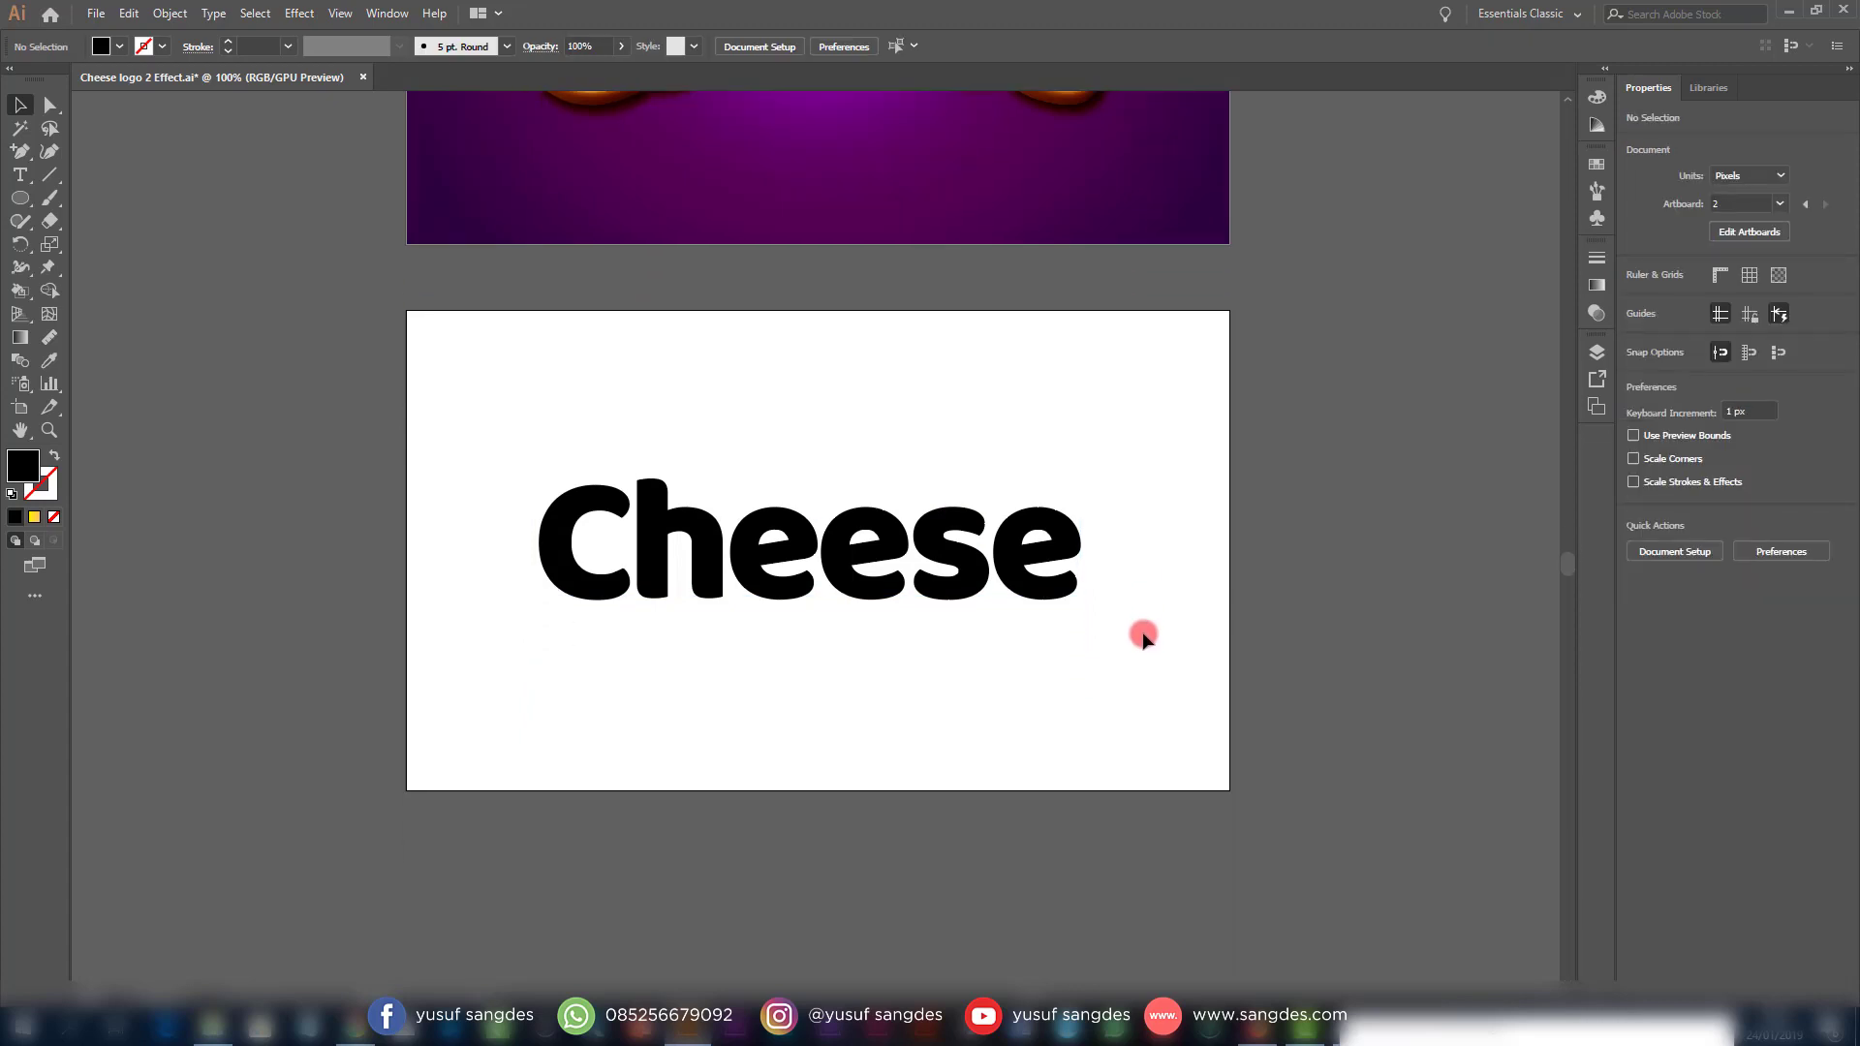
scroll(1143, 634, up, 1)
scroll(1143, 635, down, 1)
key(ctrl+equal)
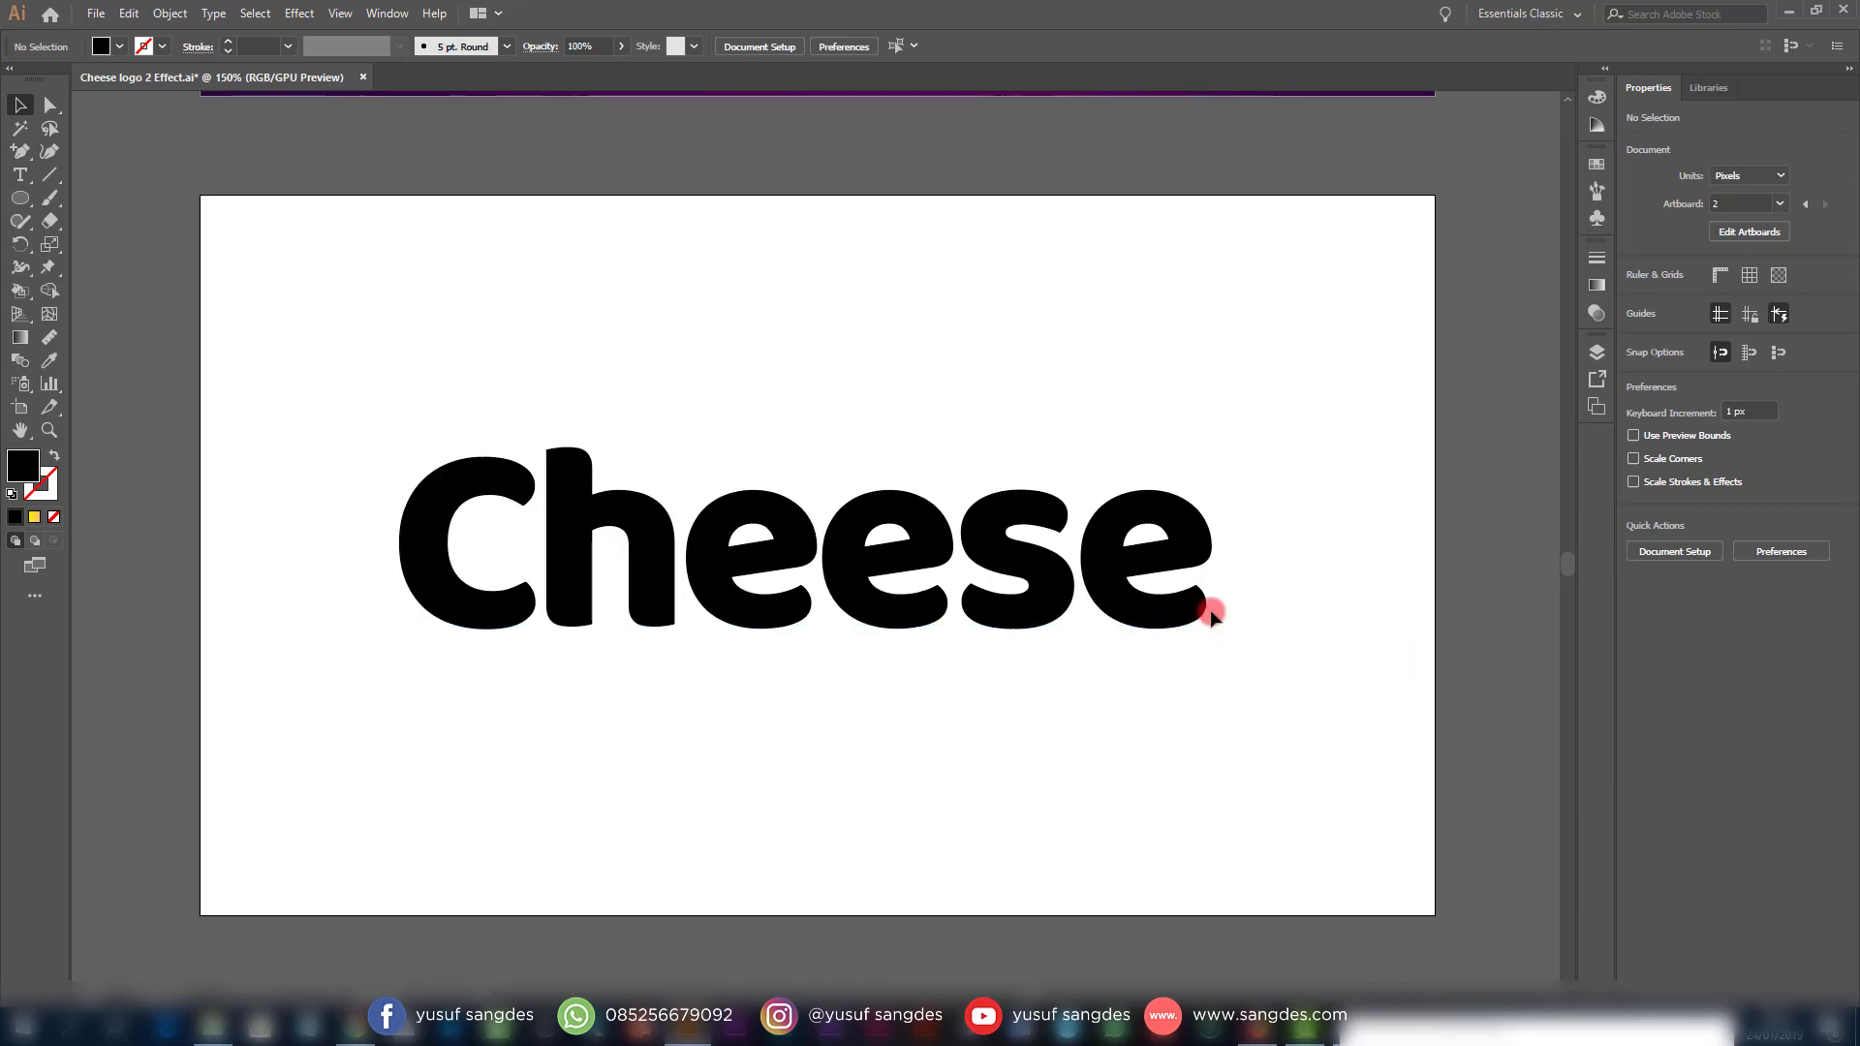
click(1122, 591)
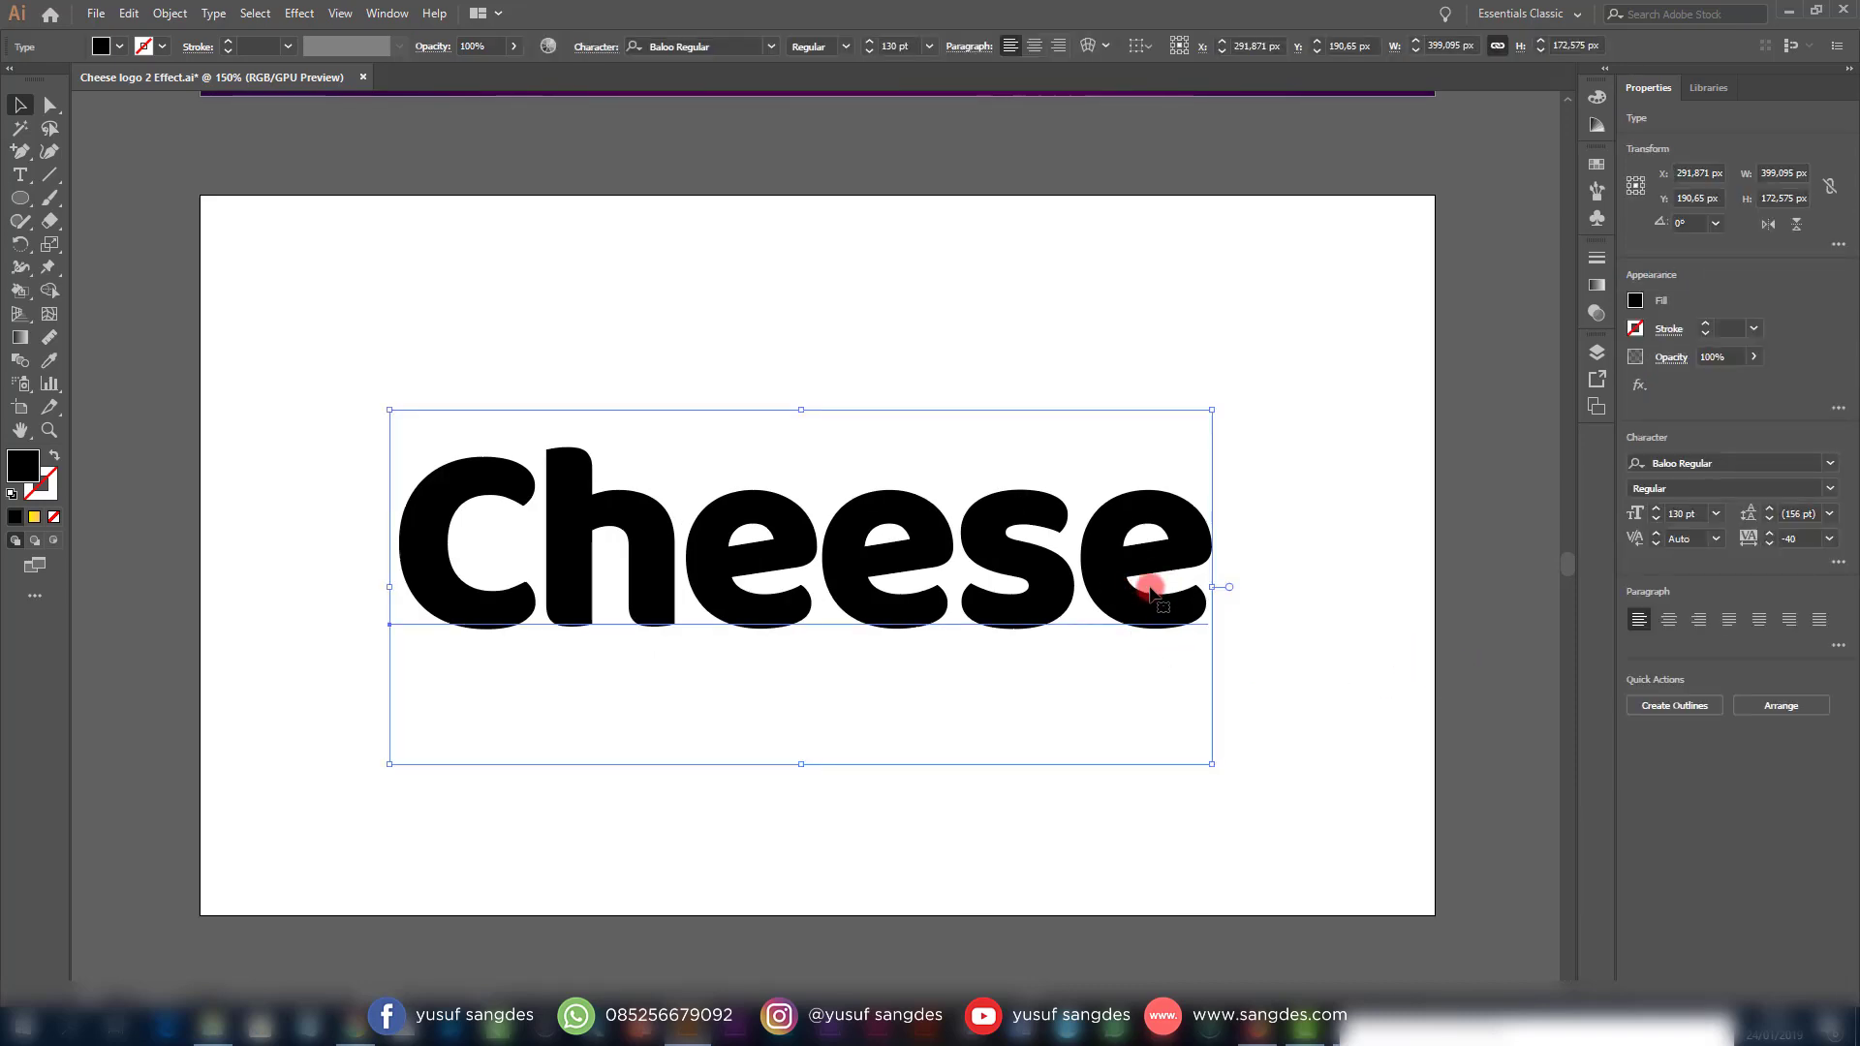
click(117, 50)
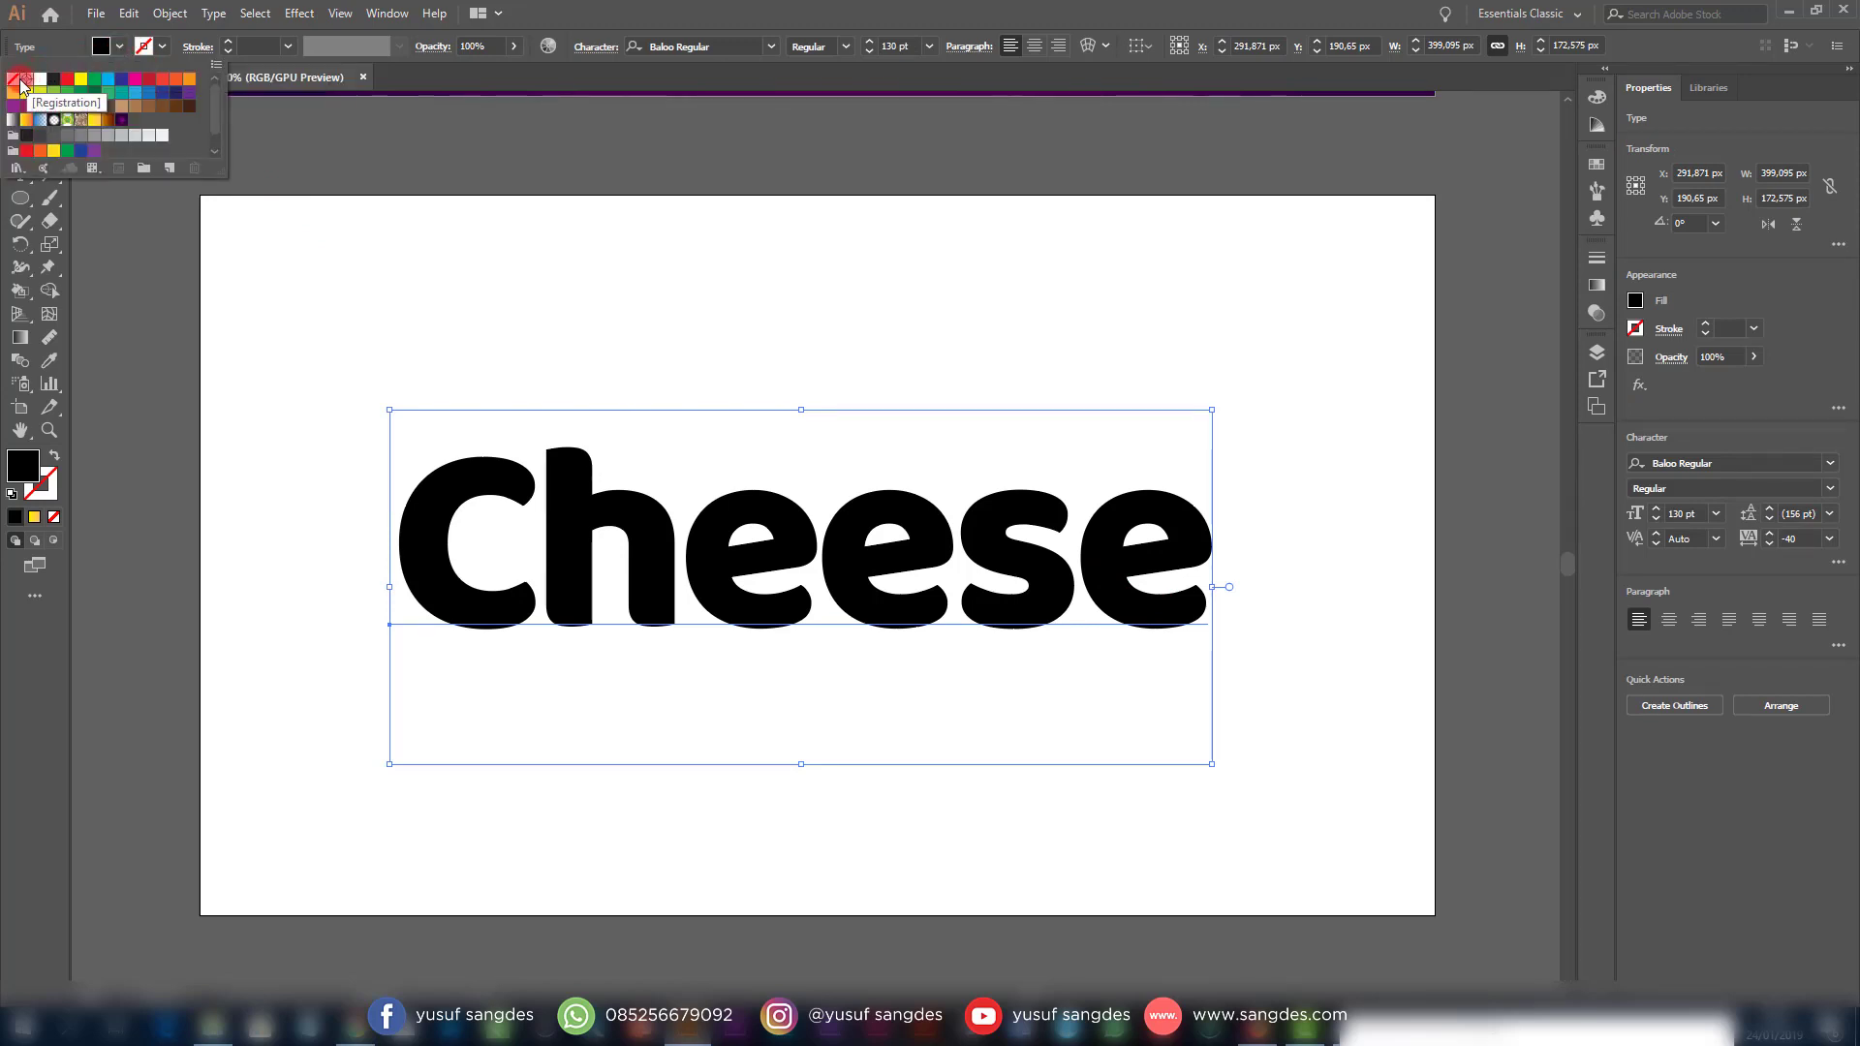
click(13, 79)
click(531, 283)
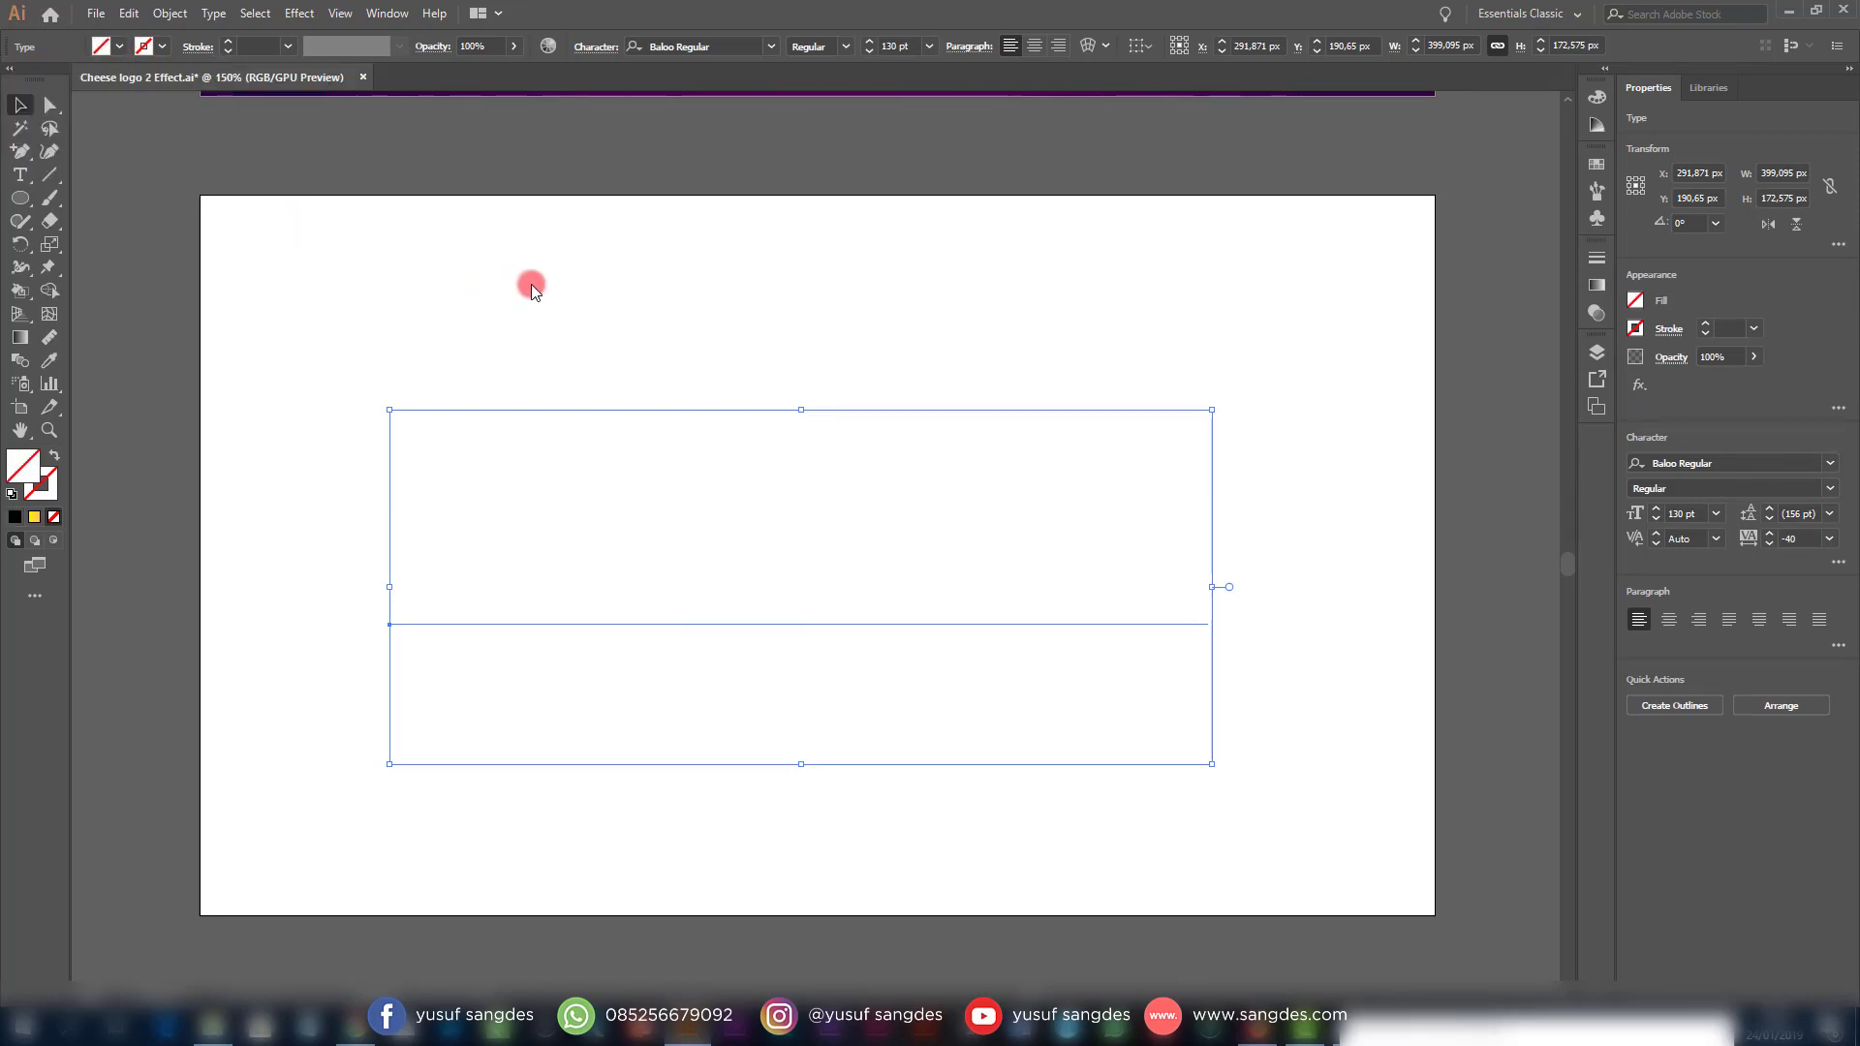
click(531, 283)
click(597, 534)
click(482, 332)
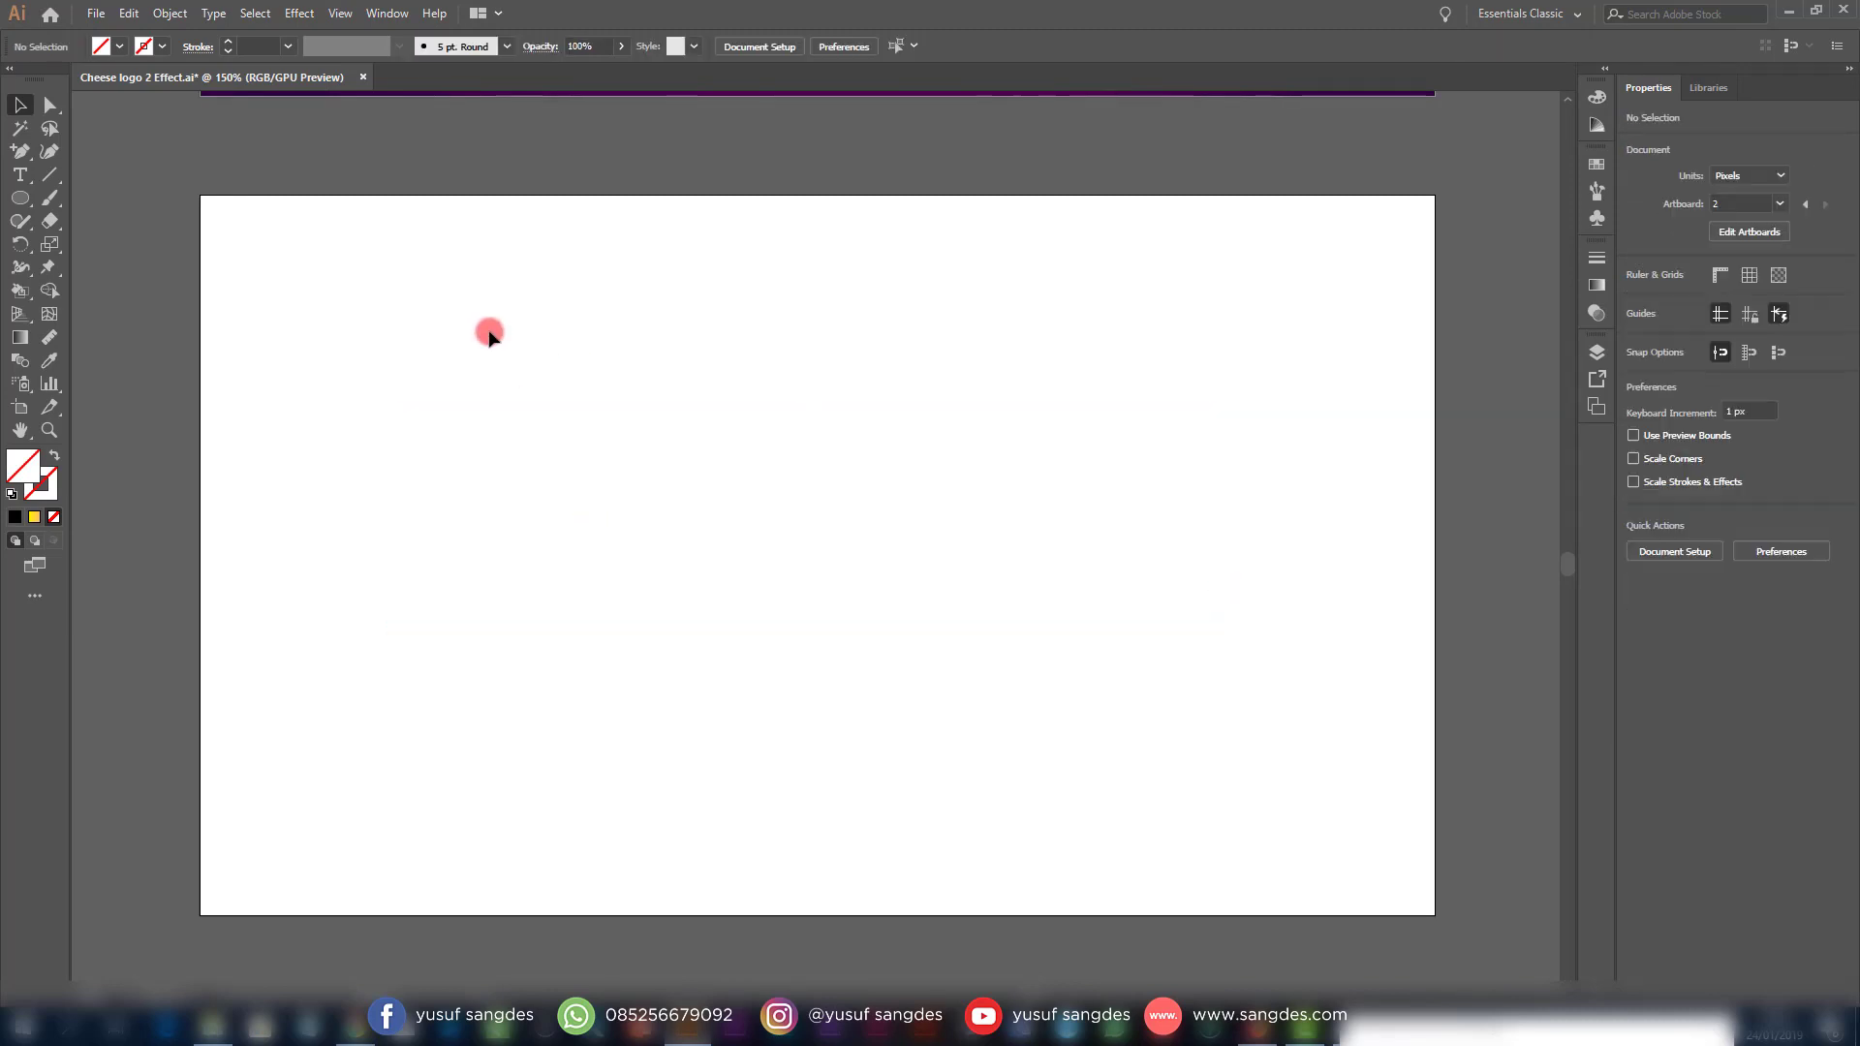
Show the Appearance settings and add a new stroke to the "Cheese" text
click(387, 12)
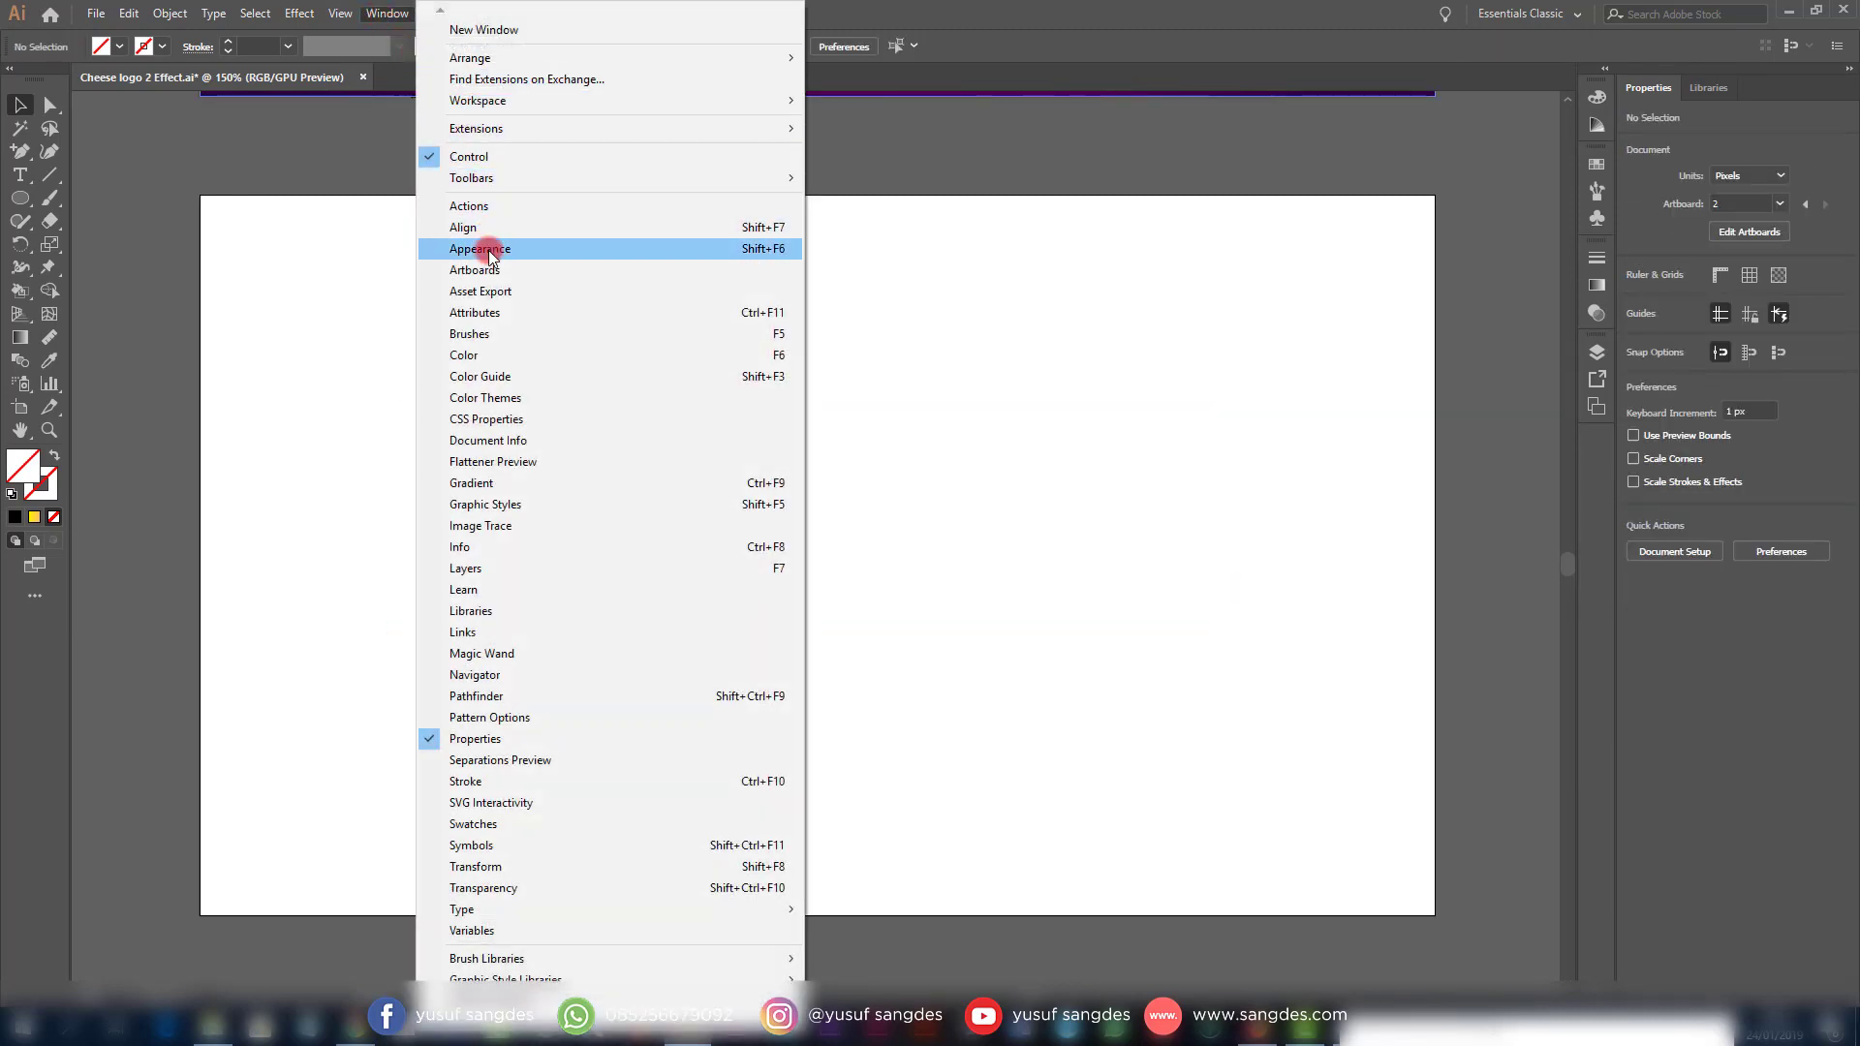
click(492, 250)
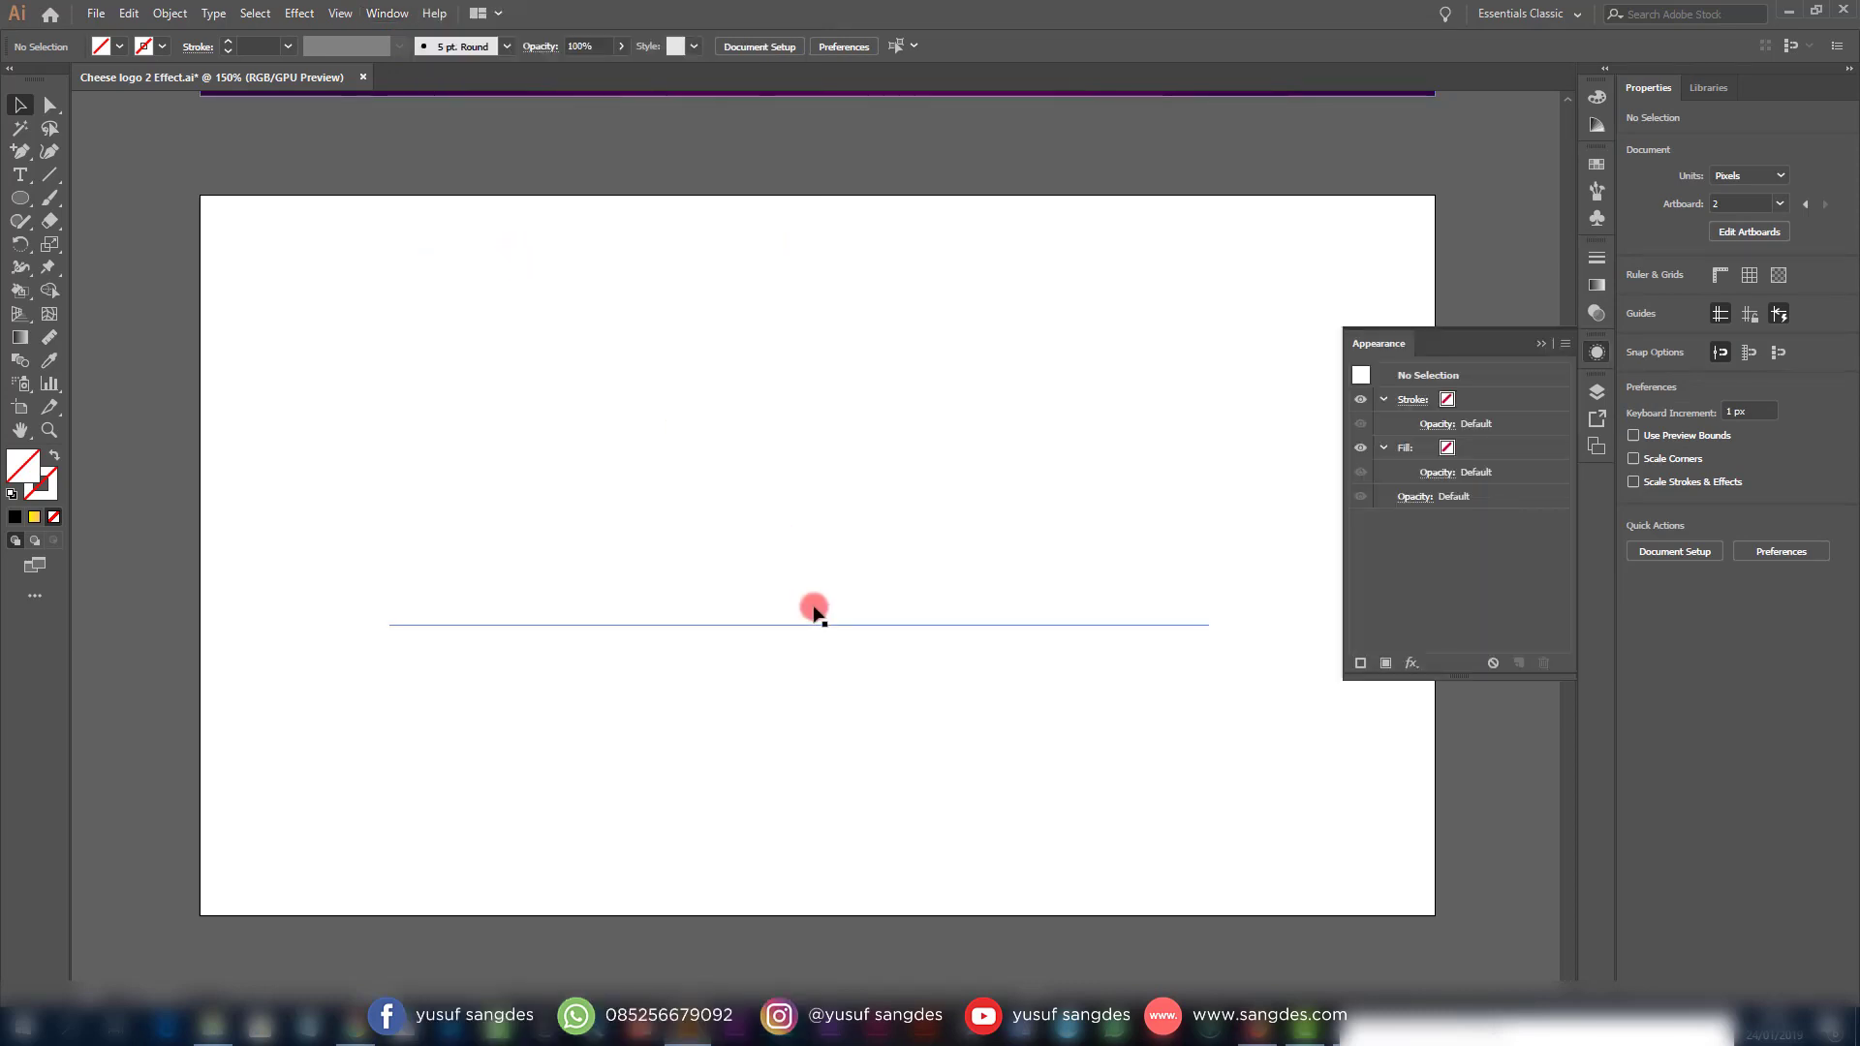
click(813, 608)
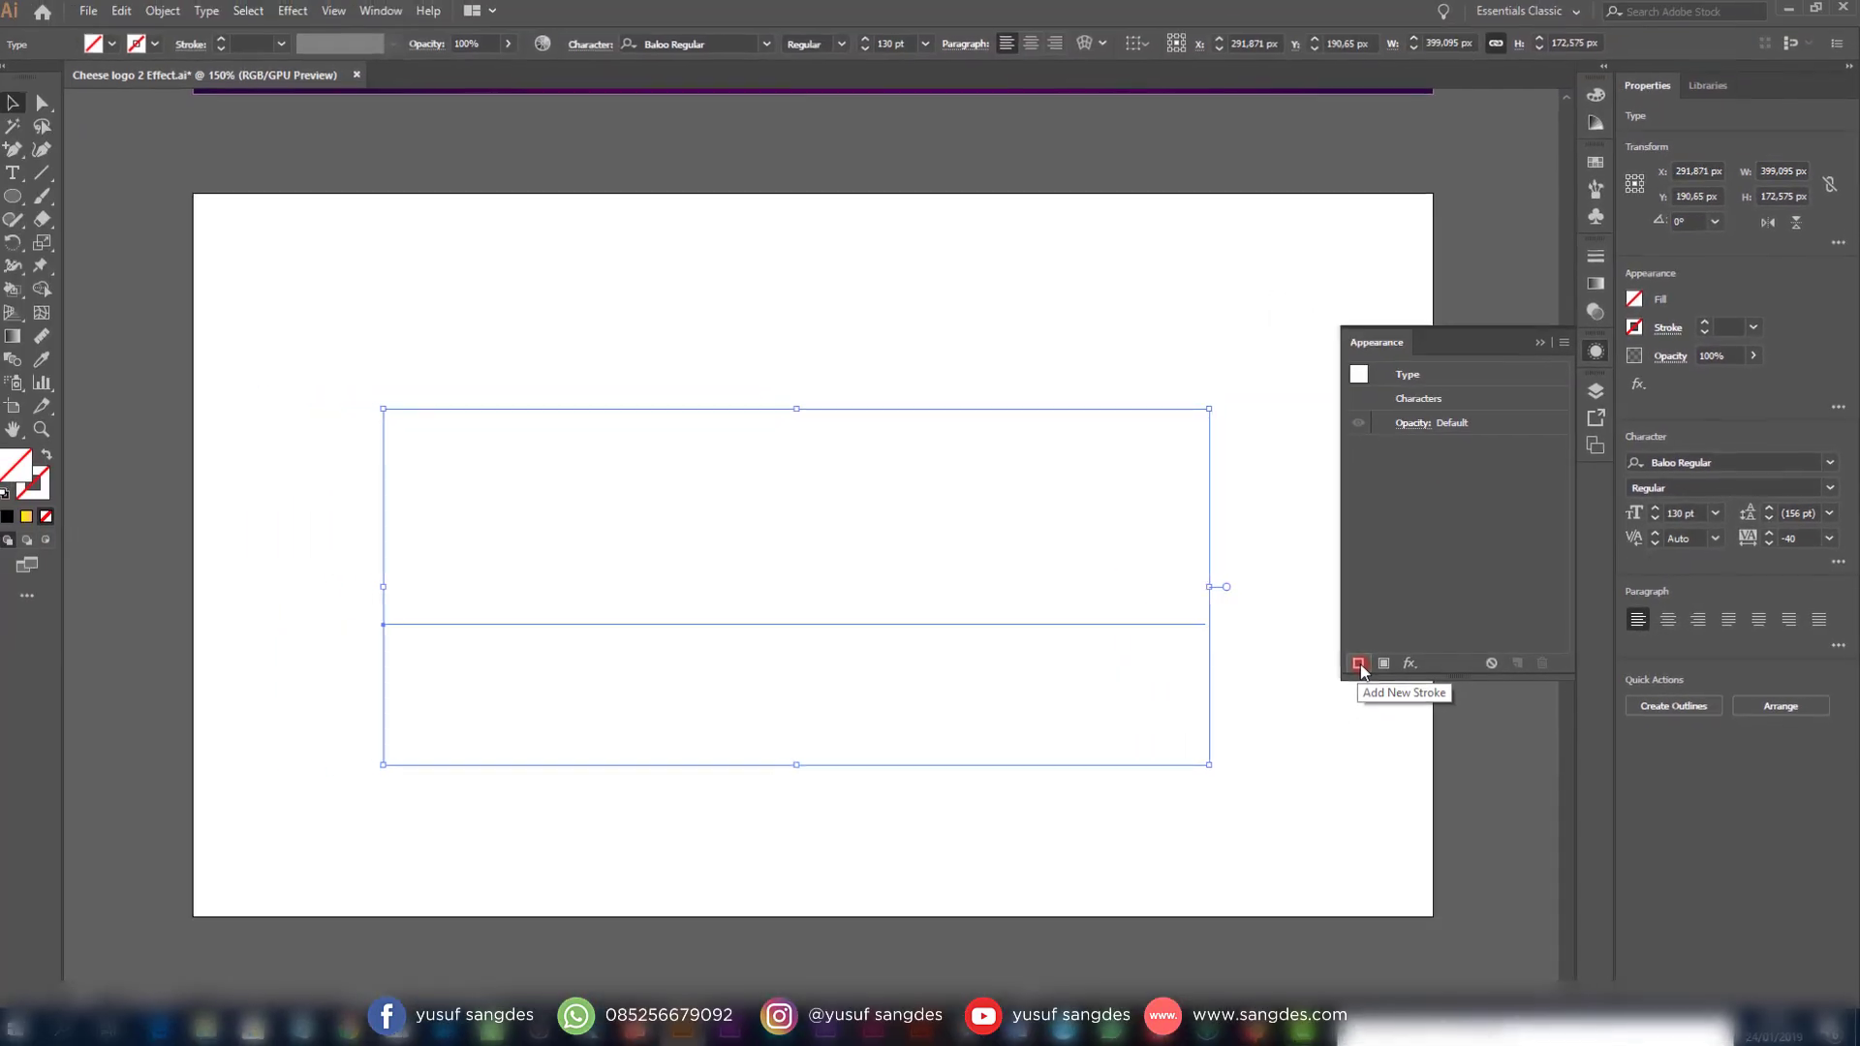
click(1121, 685)
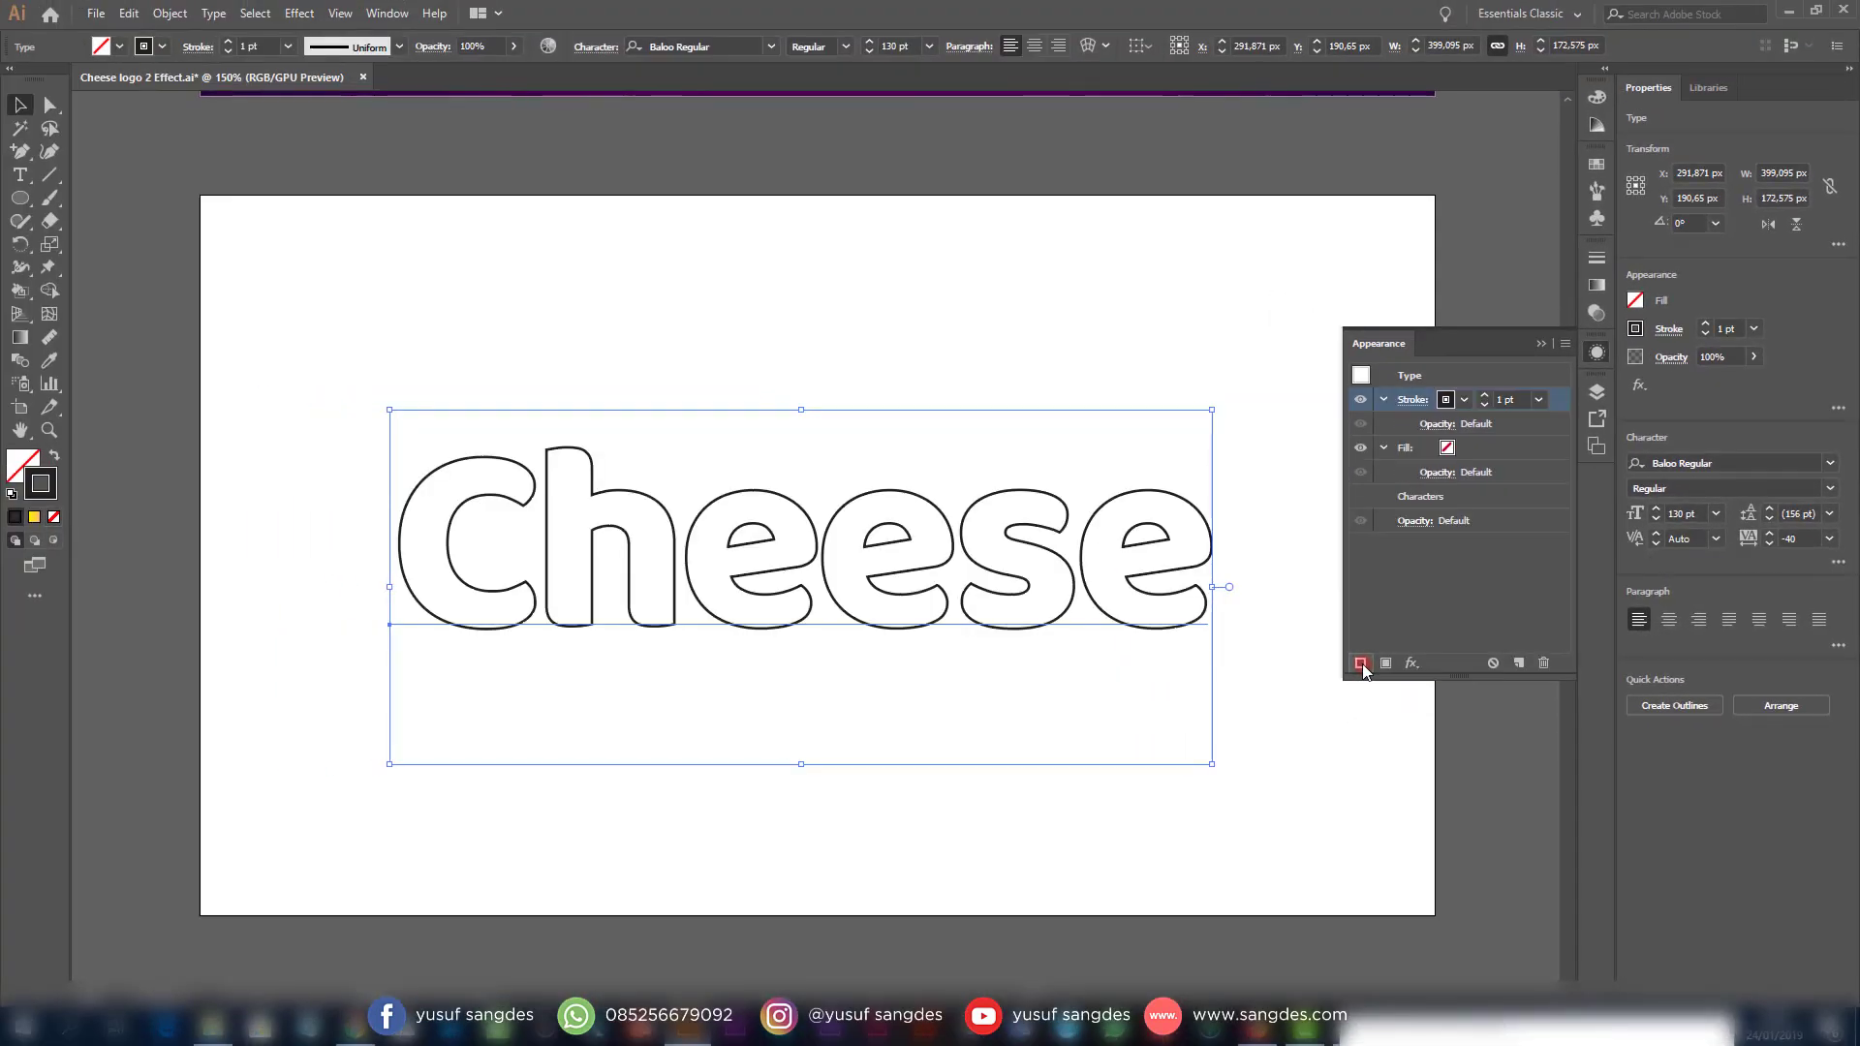
Give the stroke of the "Cheese" text the yellow swatch and a weight of 2 pt
click(1449, 398)
scroll(1317, 508, down, 2)
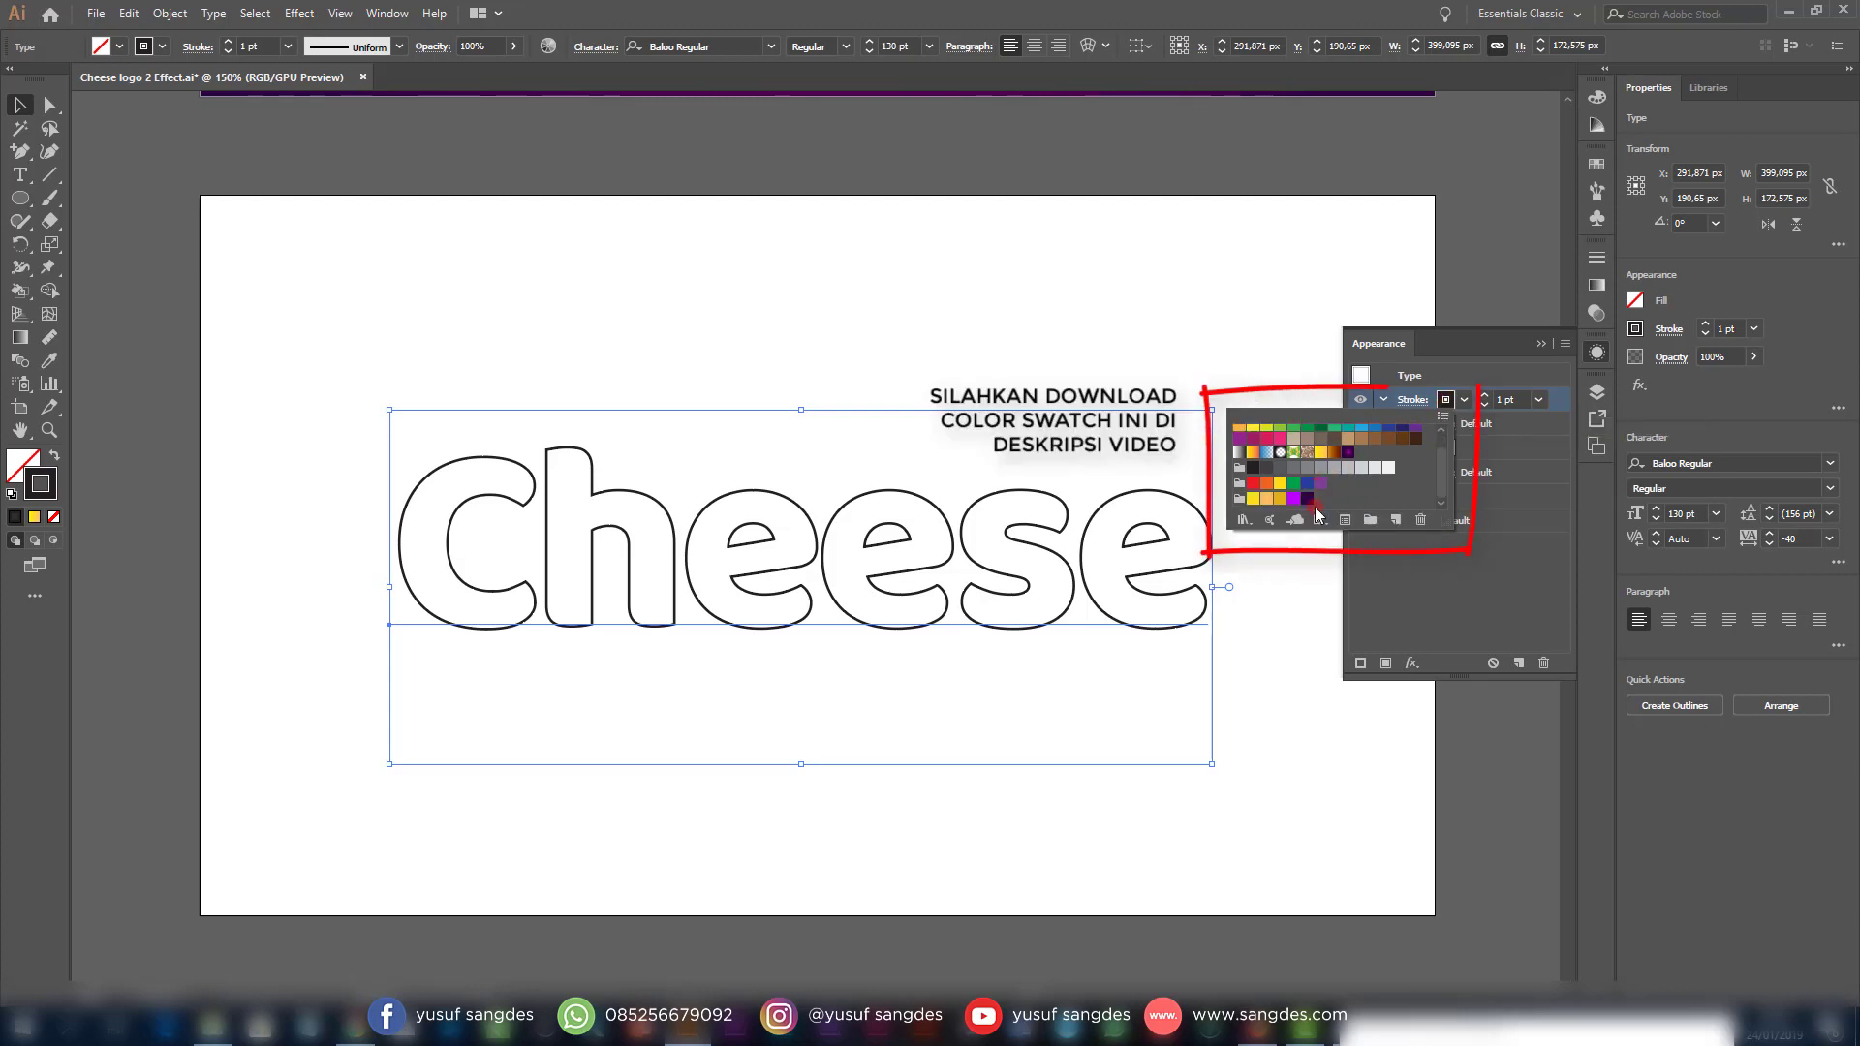
scroll(1317, 511, up, 2)
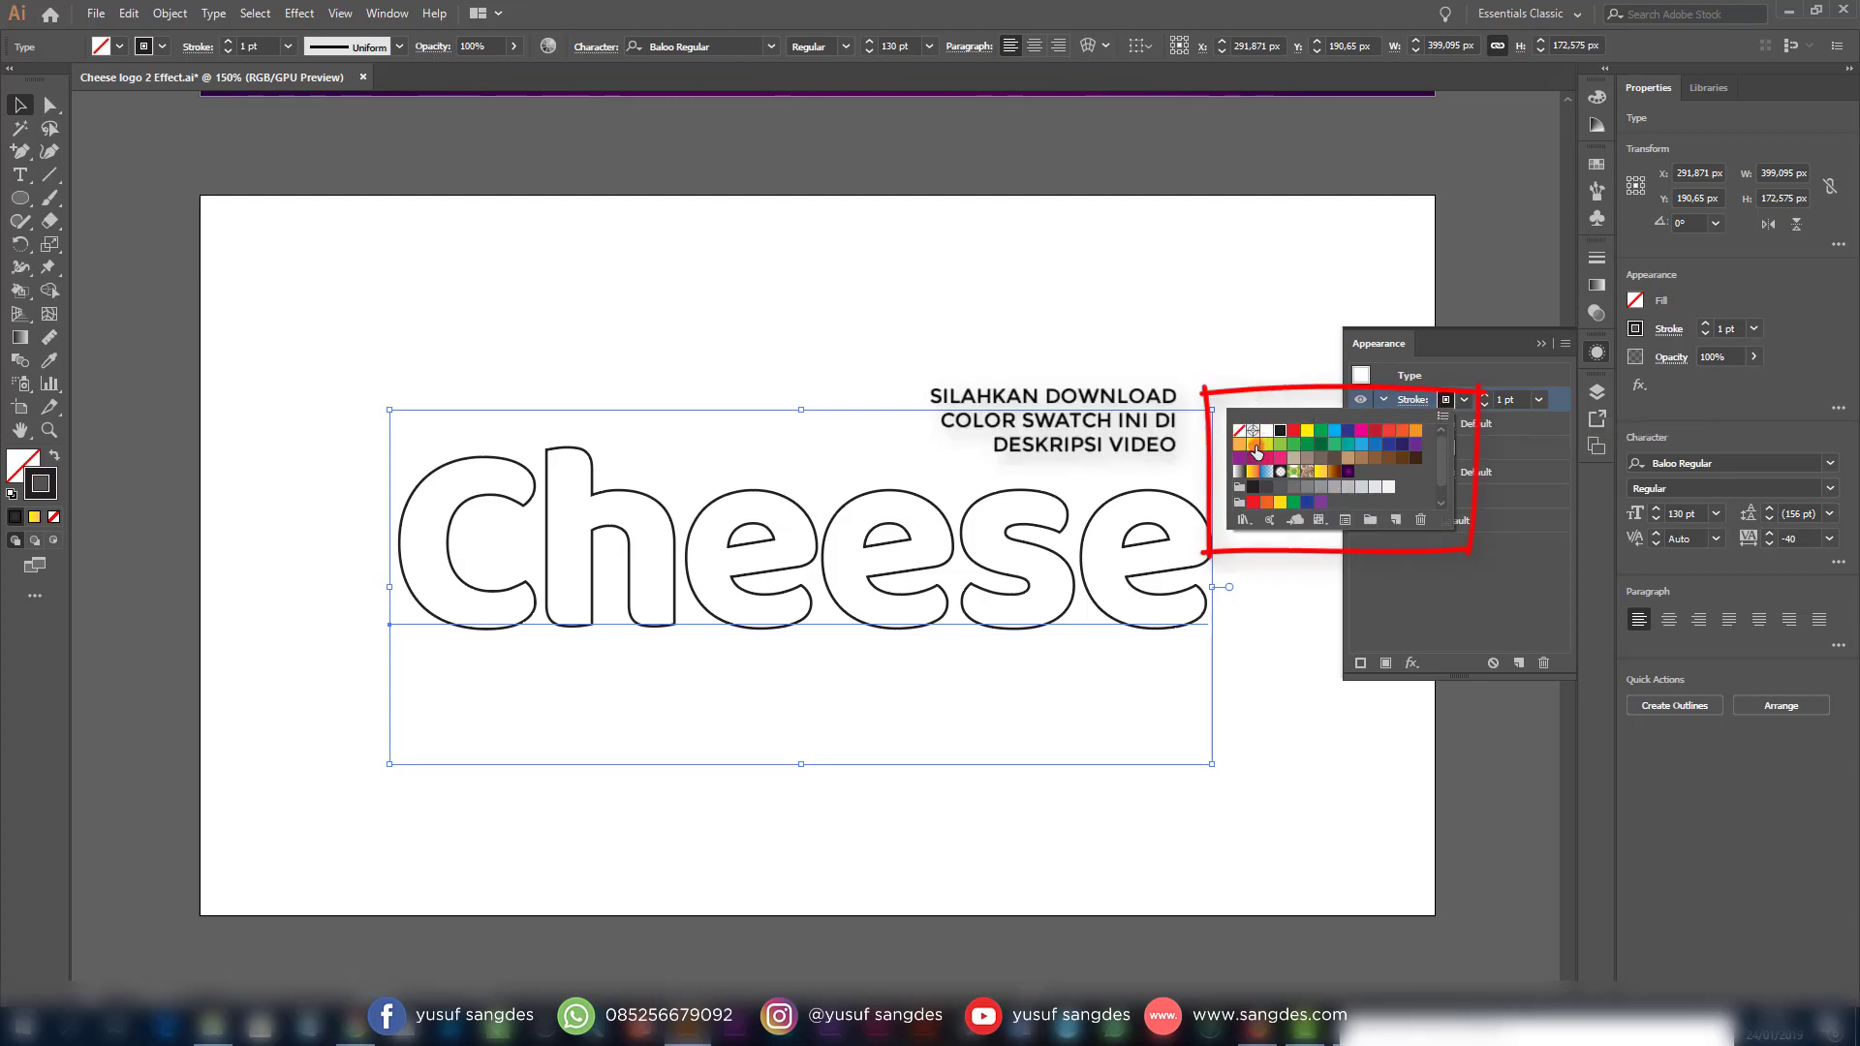
click(1253, 445)
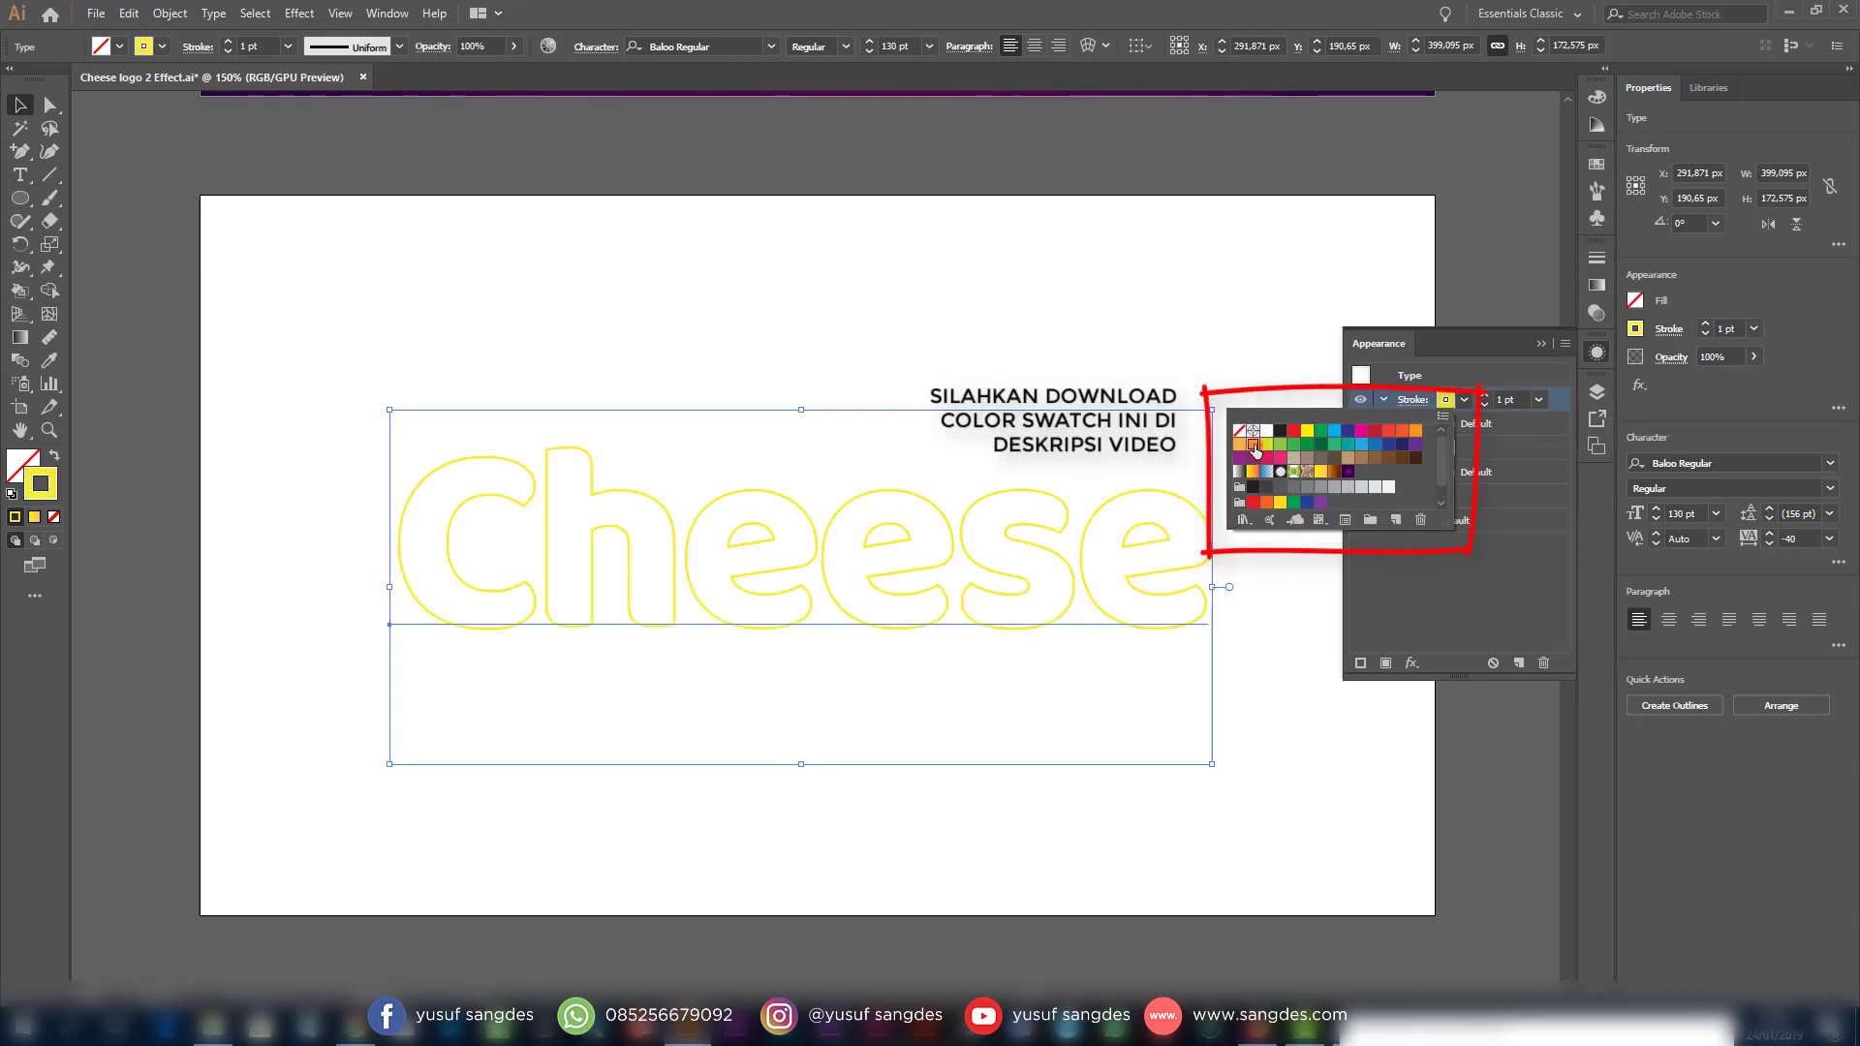
click(1489, 397)
click(1488, 397)
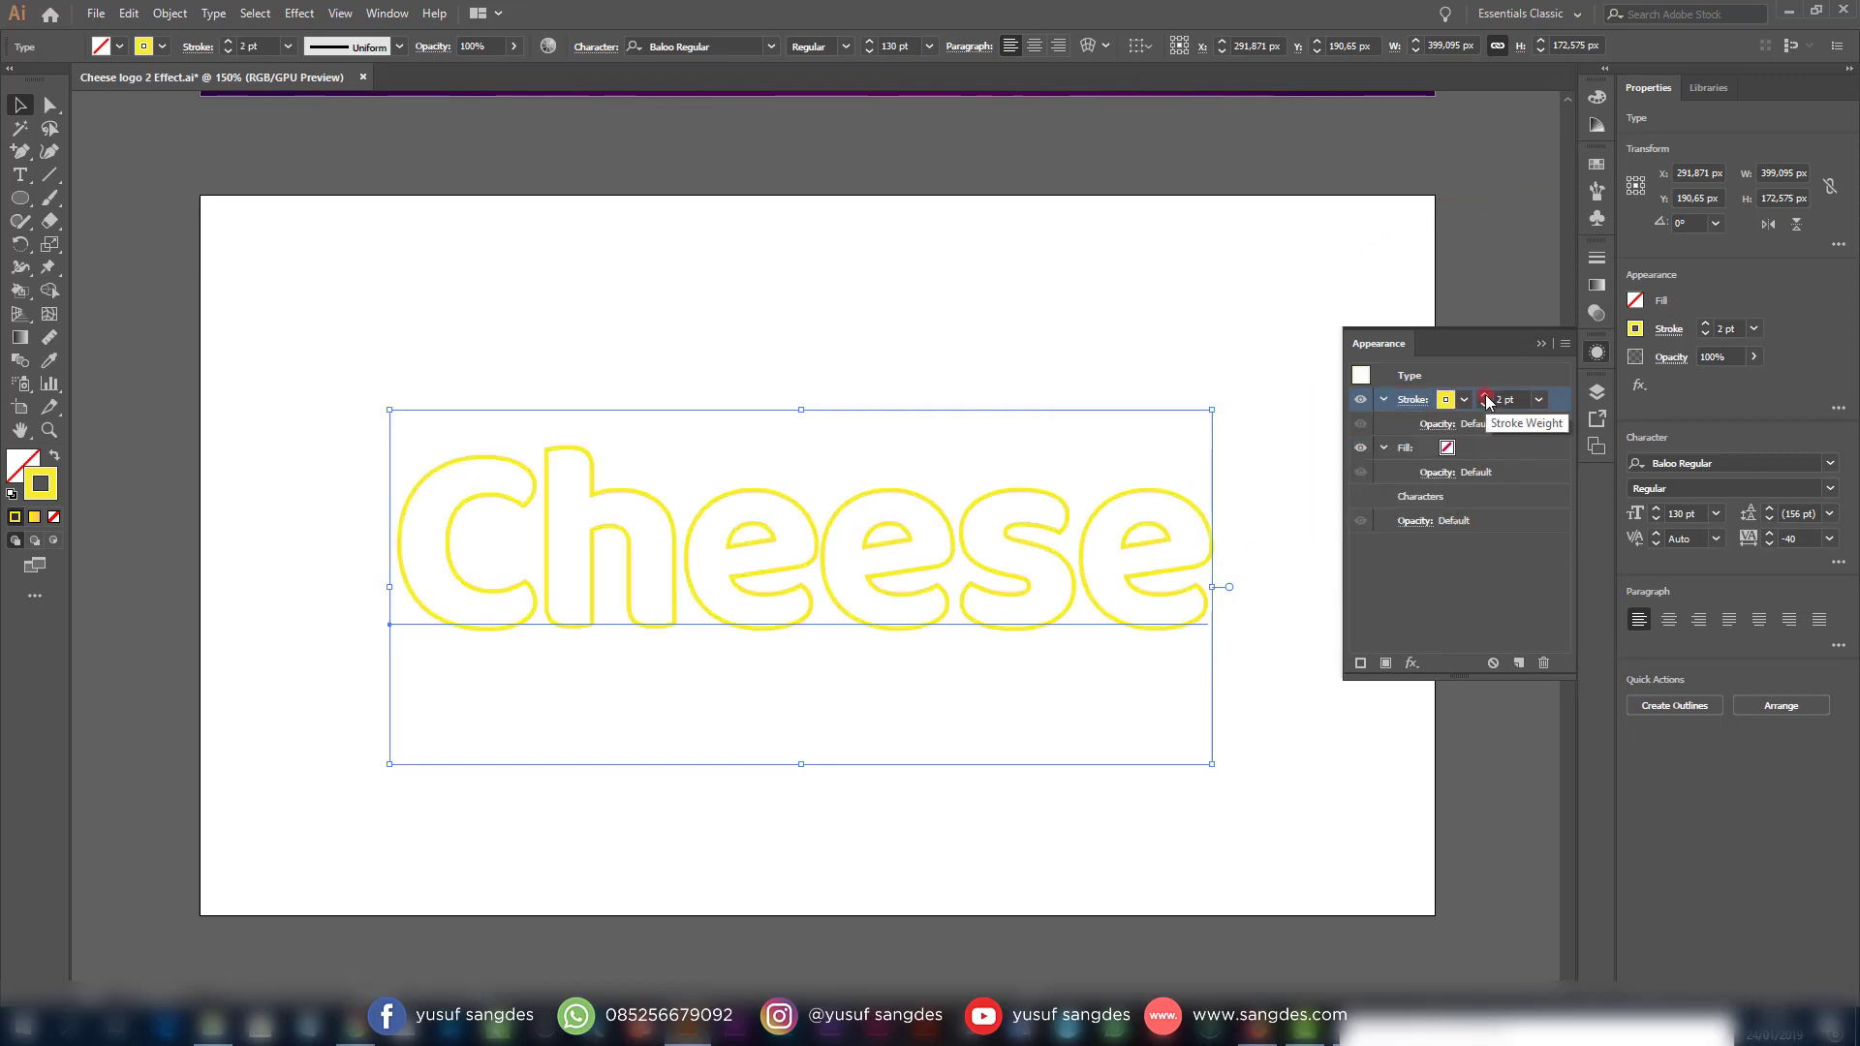
click(1312, 485)
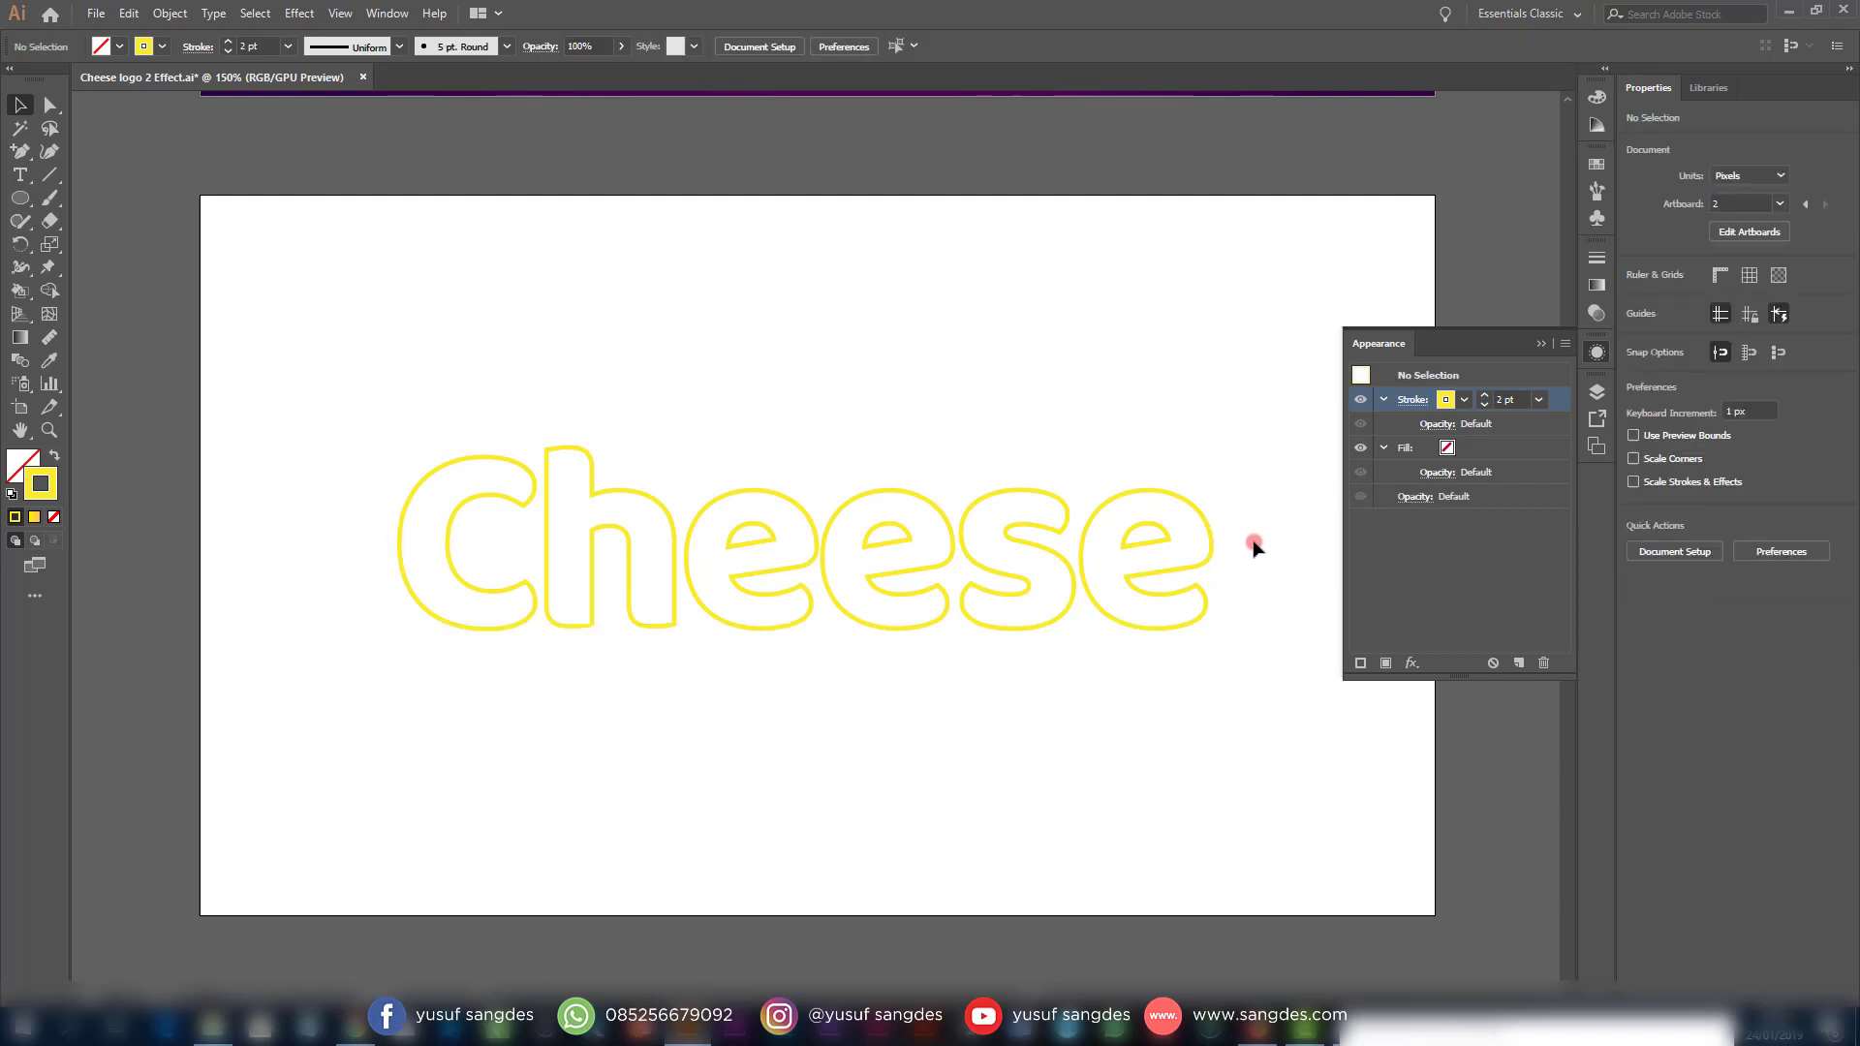
click(1205, 567)
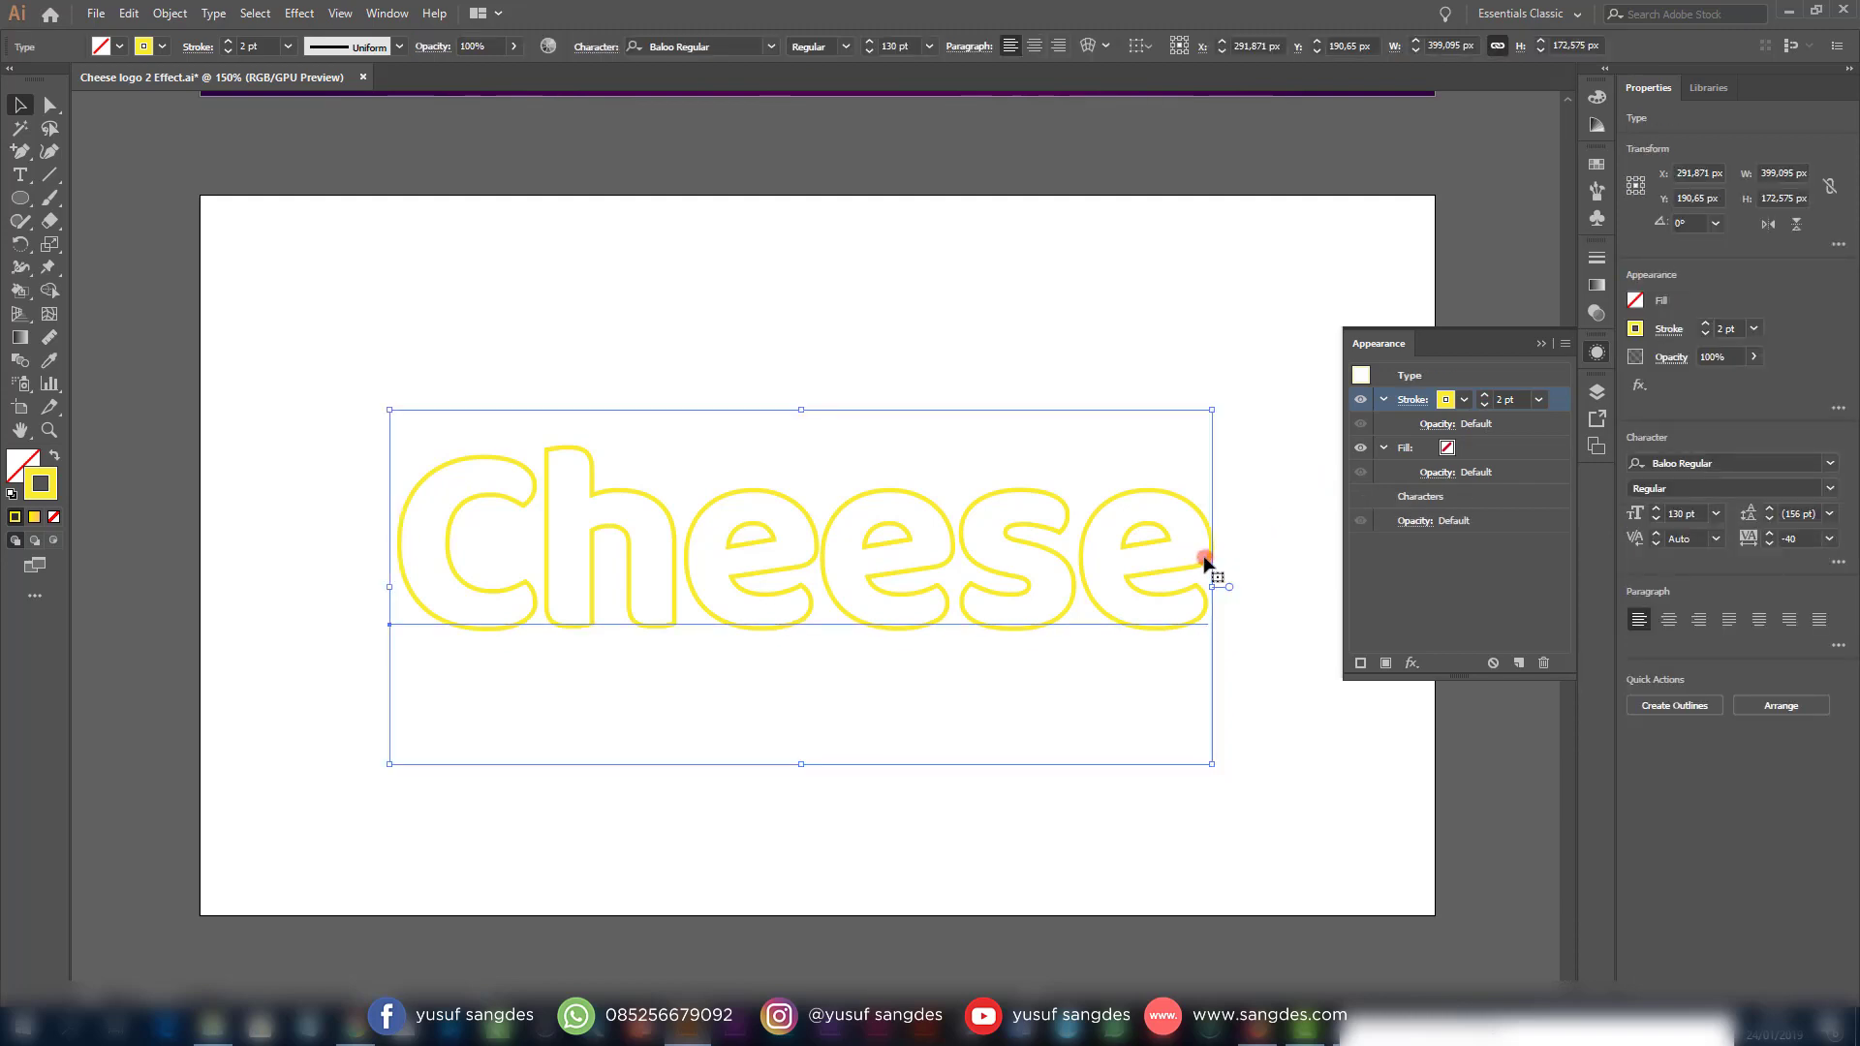
Fill the "Cheese" text with the golden yellow swatch from the last colour group
click(1447, 448)
click(1449, 453)
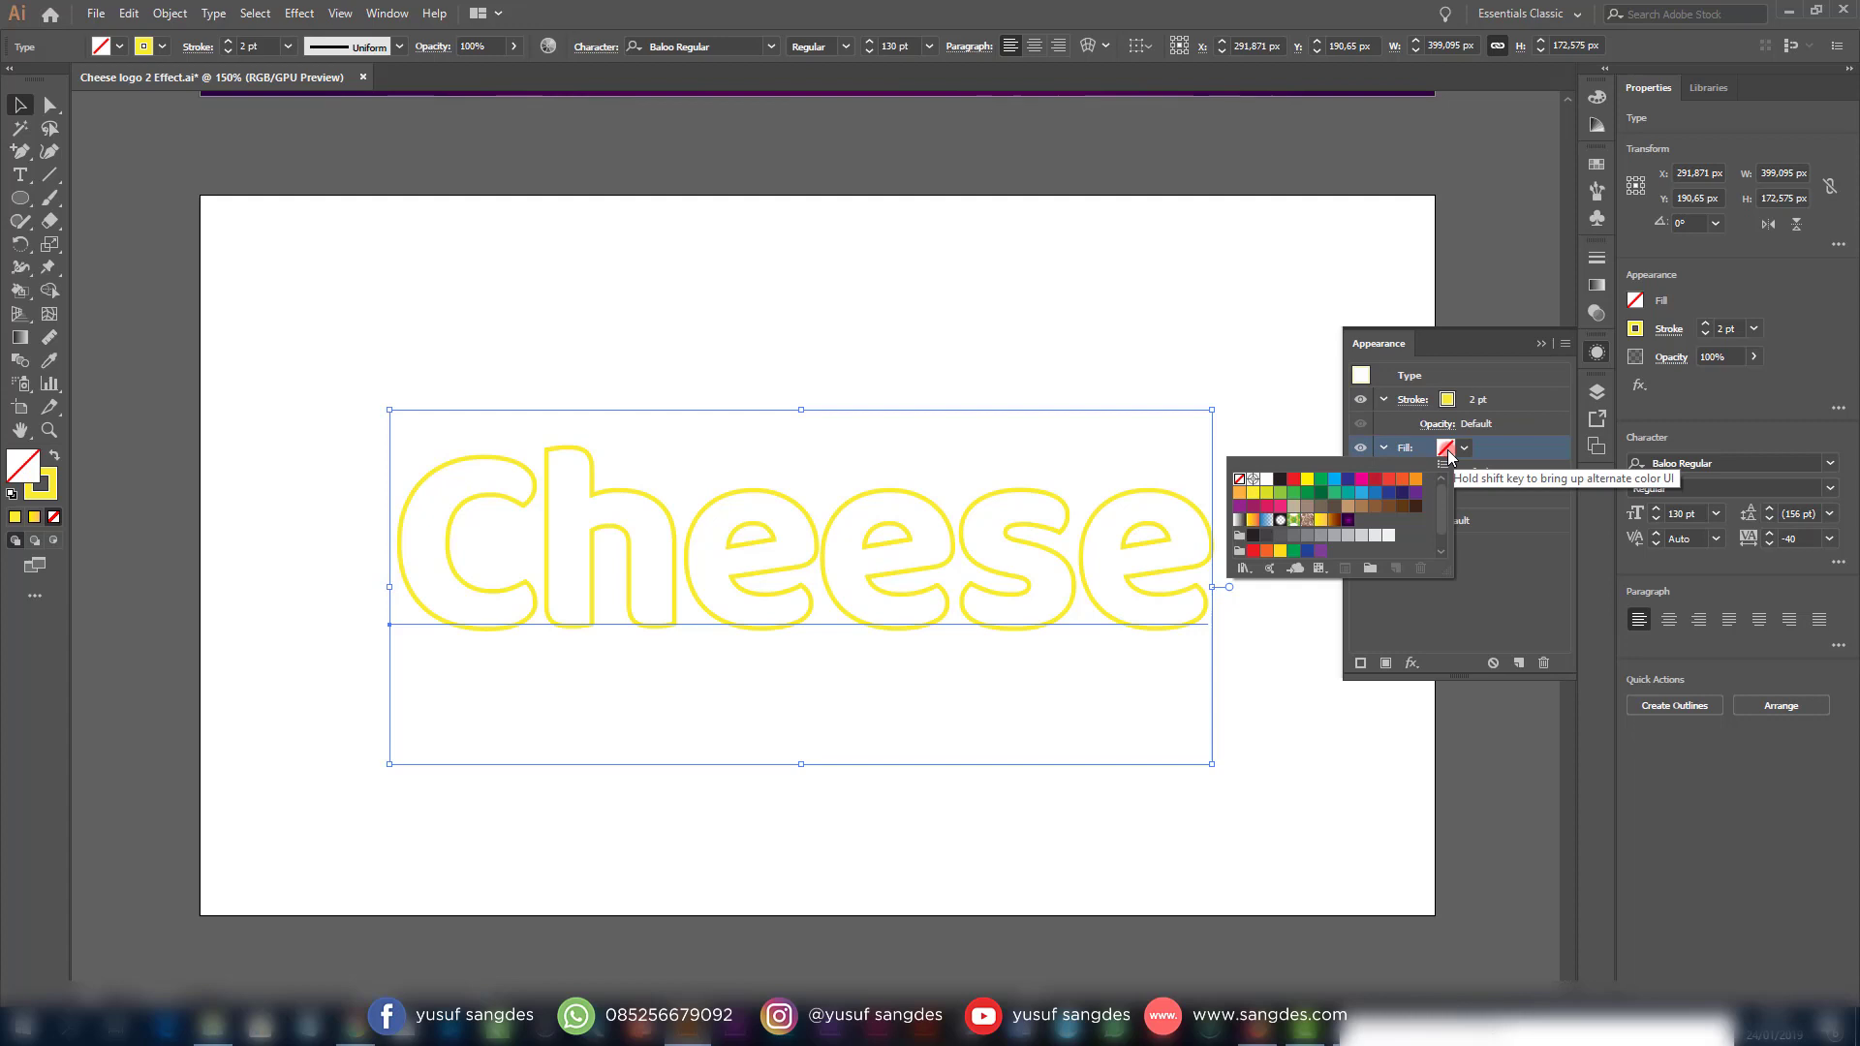
scroll(1261, 542, down, 1)
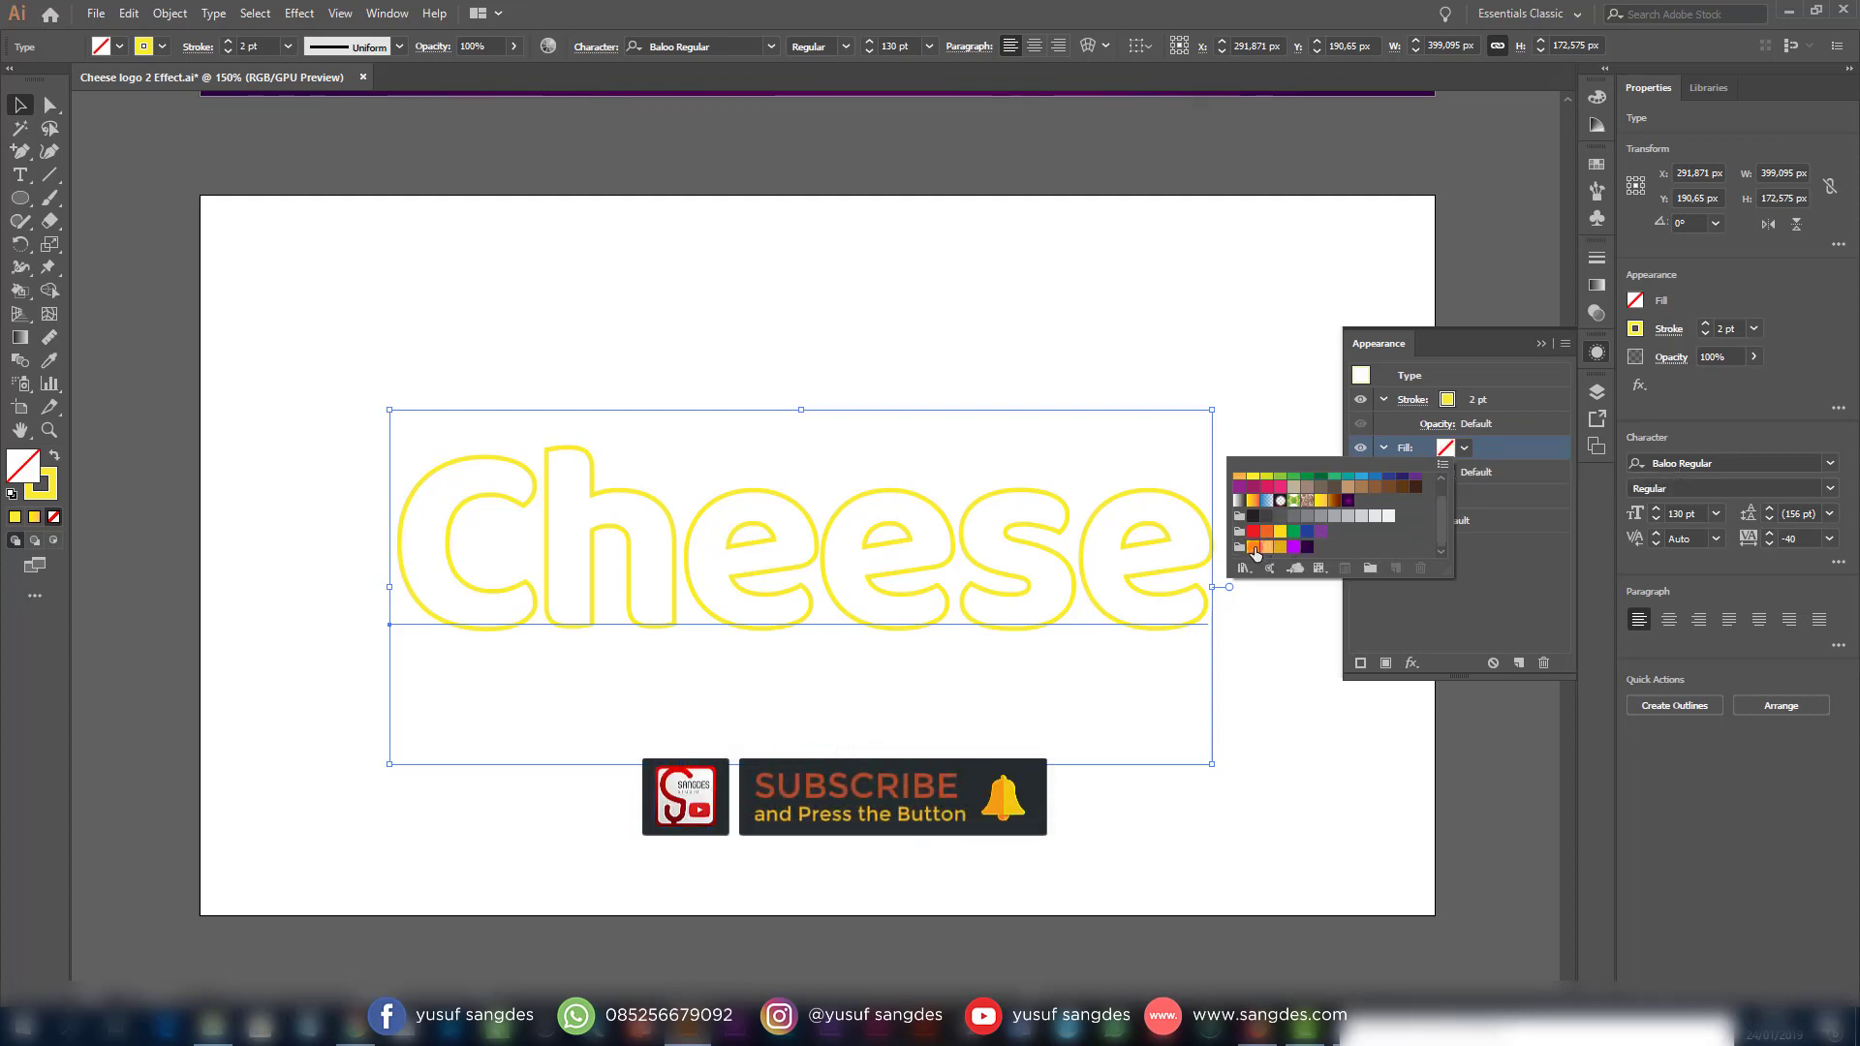
click(1256, 550)
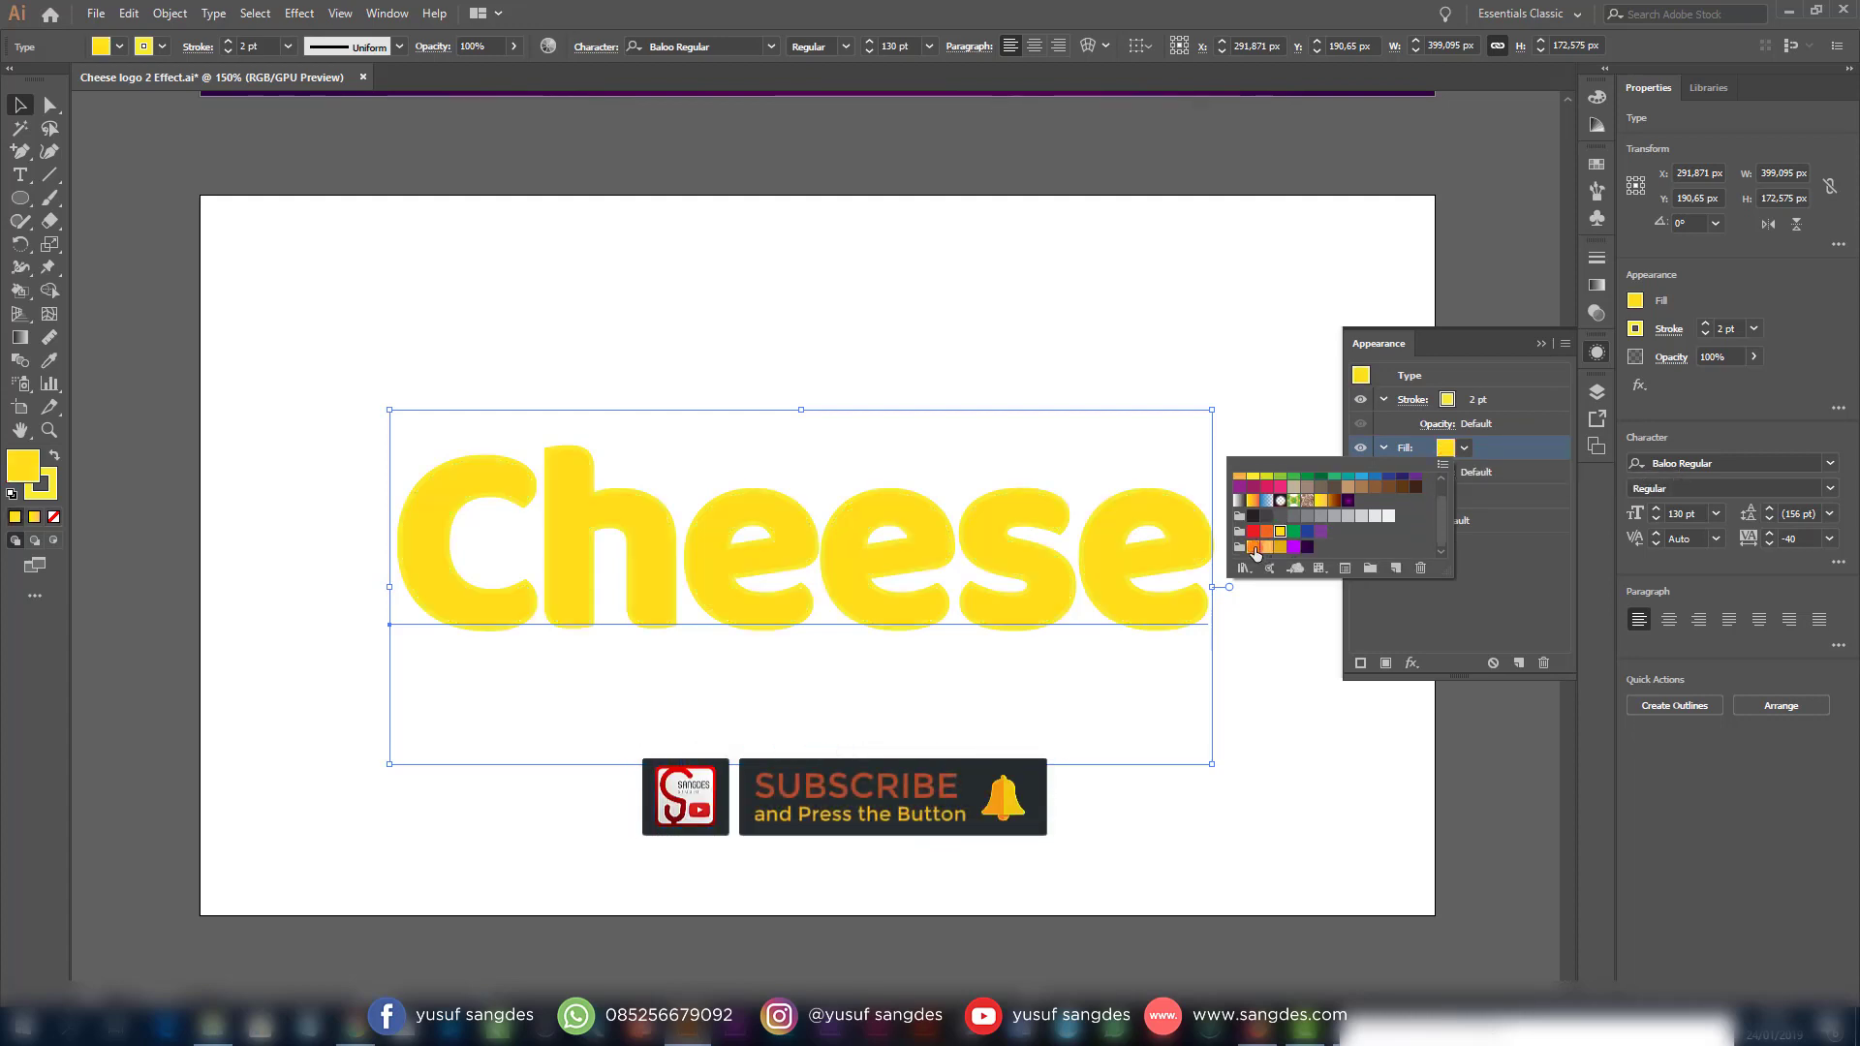
click(1507, 472)
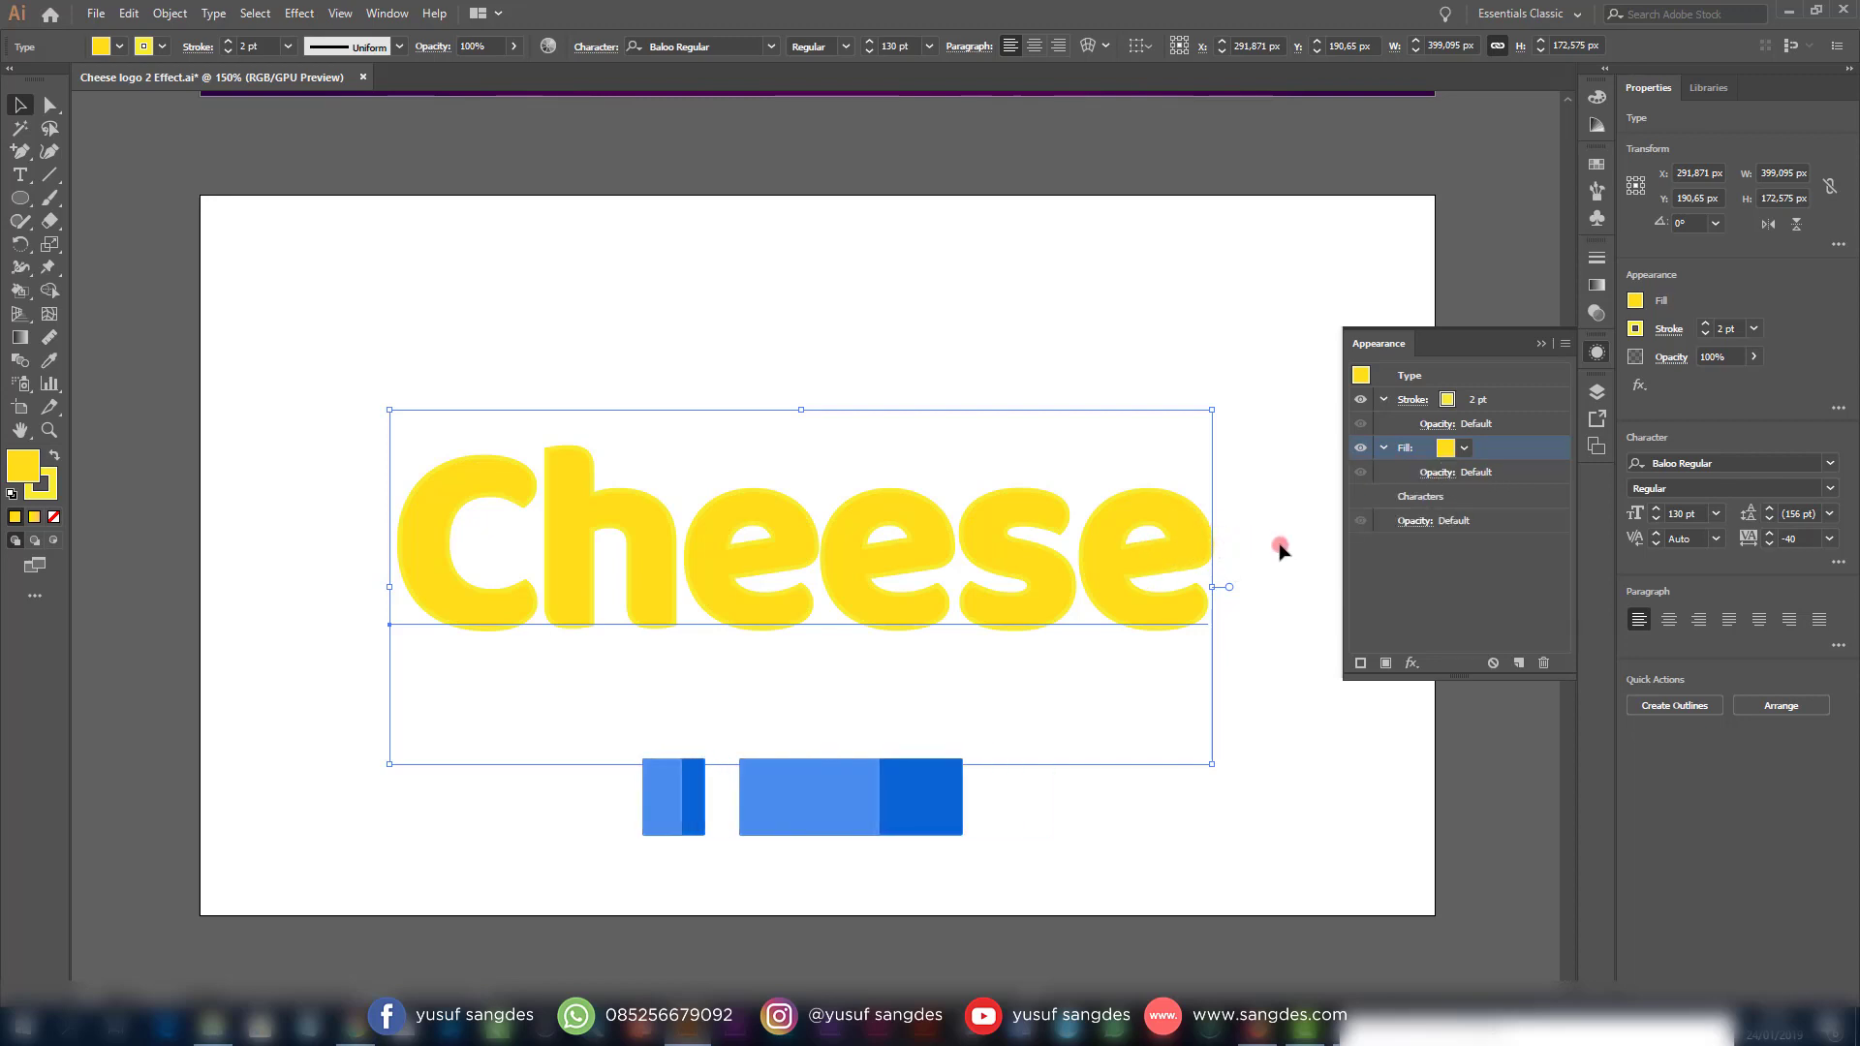
Apply an Inner Glow to the yellow fill in Multiply mode with a slightly brighter orange, 75% opacity, 7 px blur and Edge
click(1413, 664)
mouse_move(1545, 361)
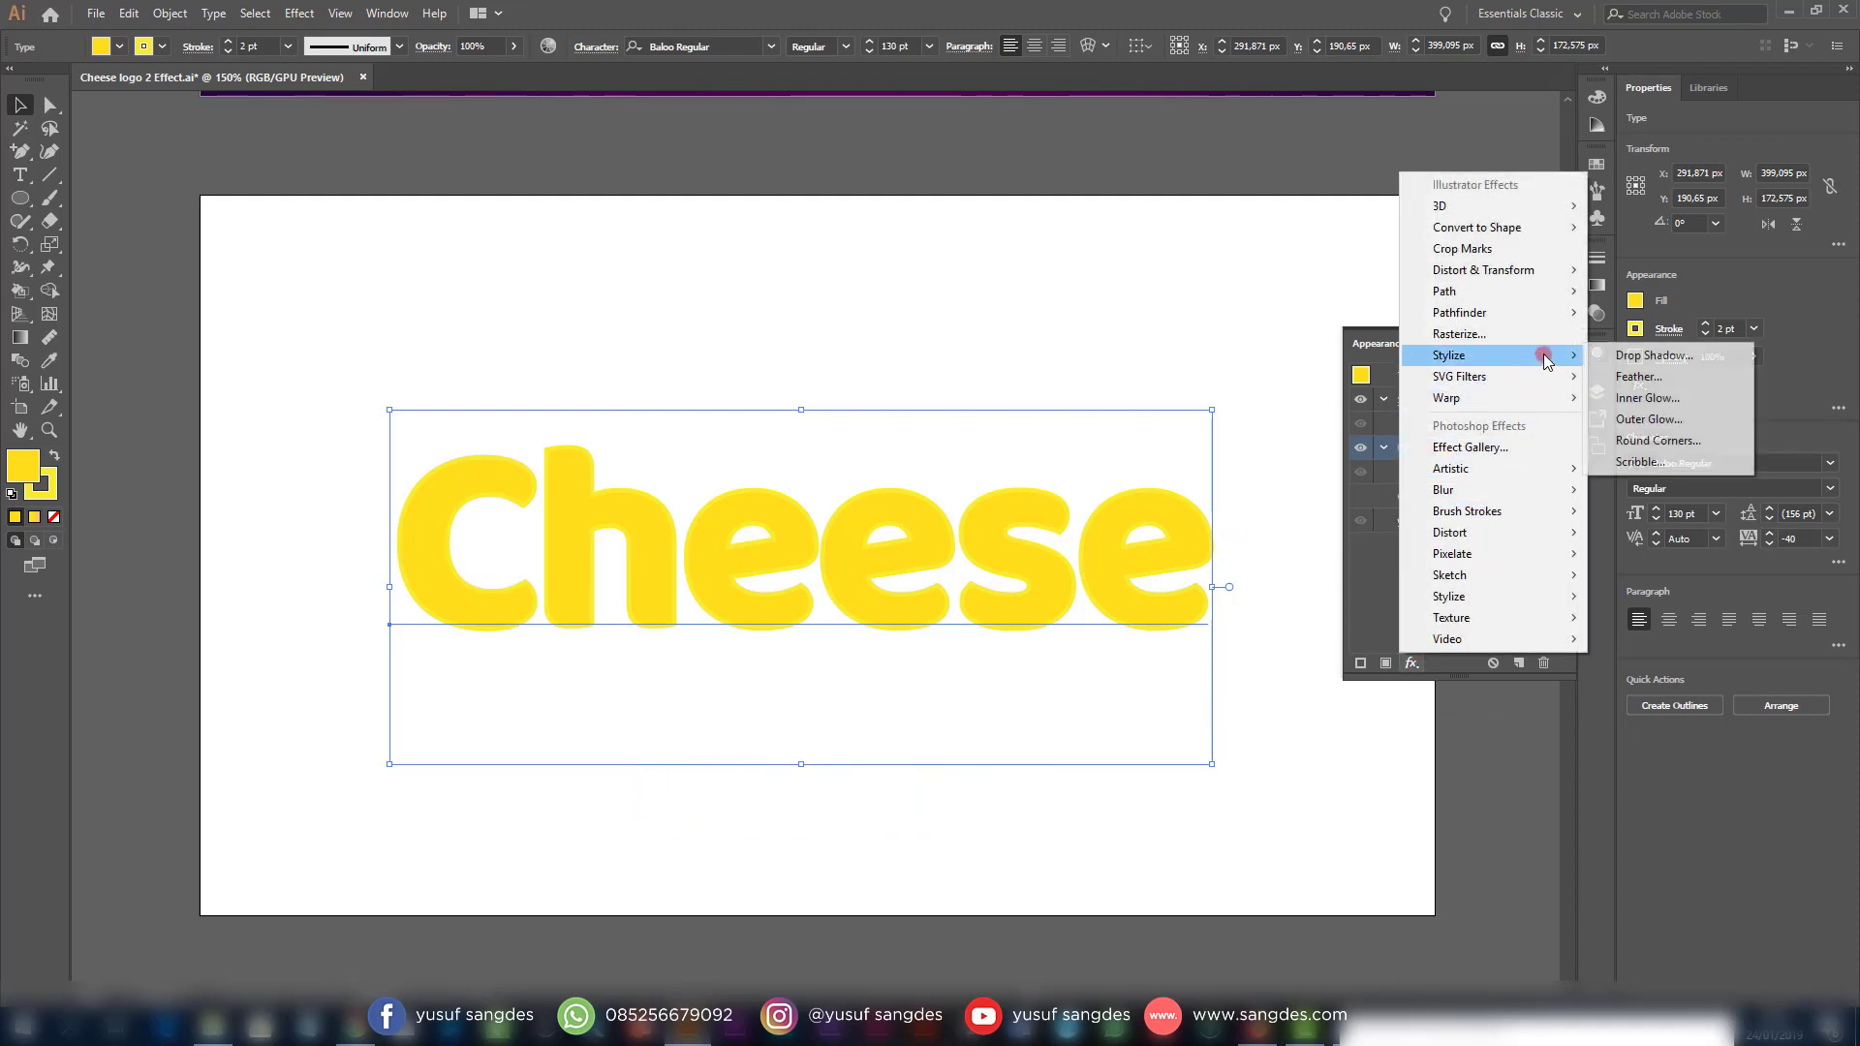
click(1645, 397)
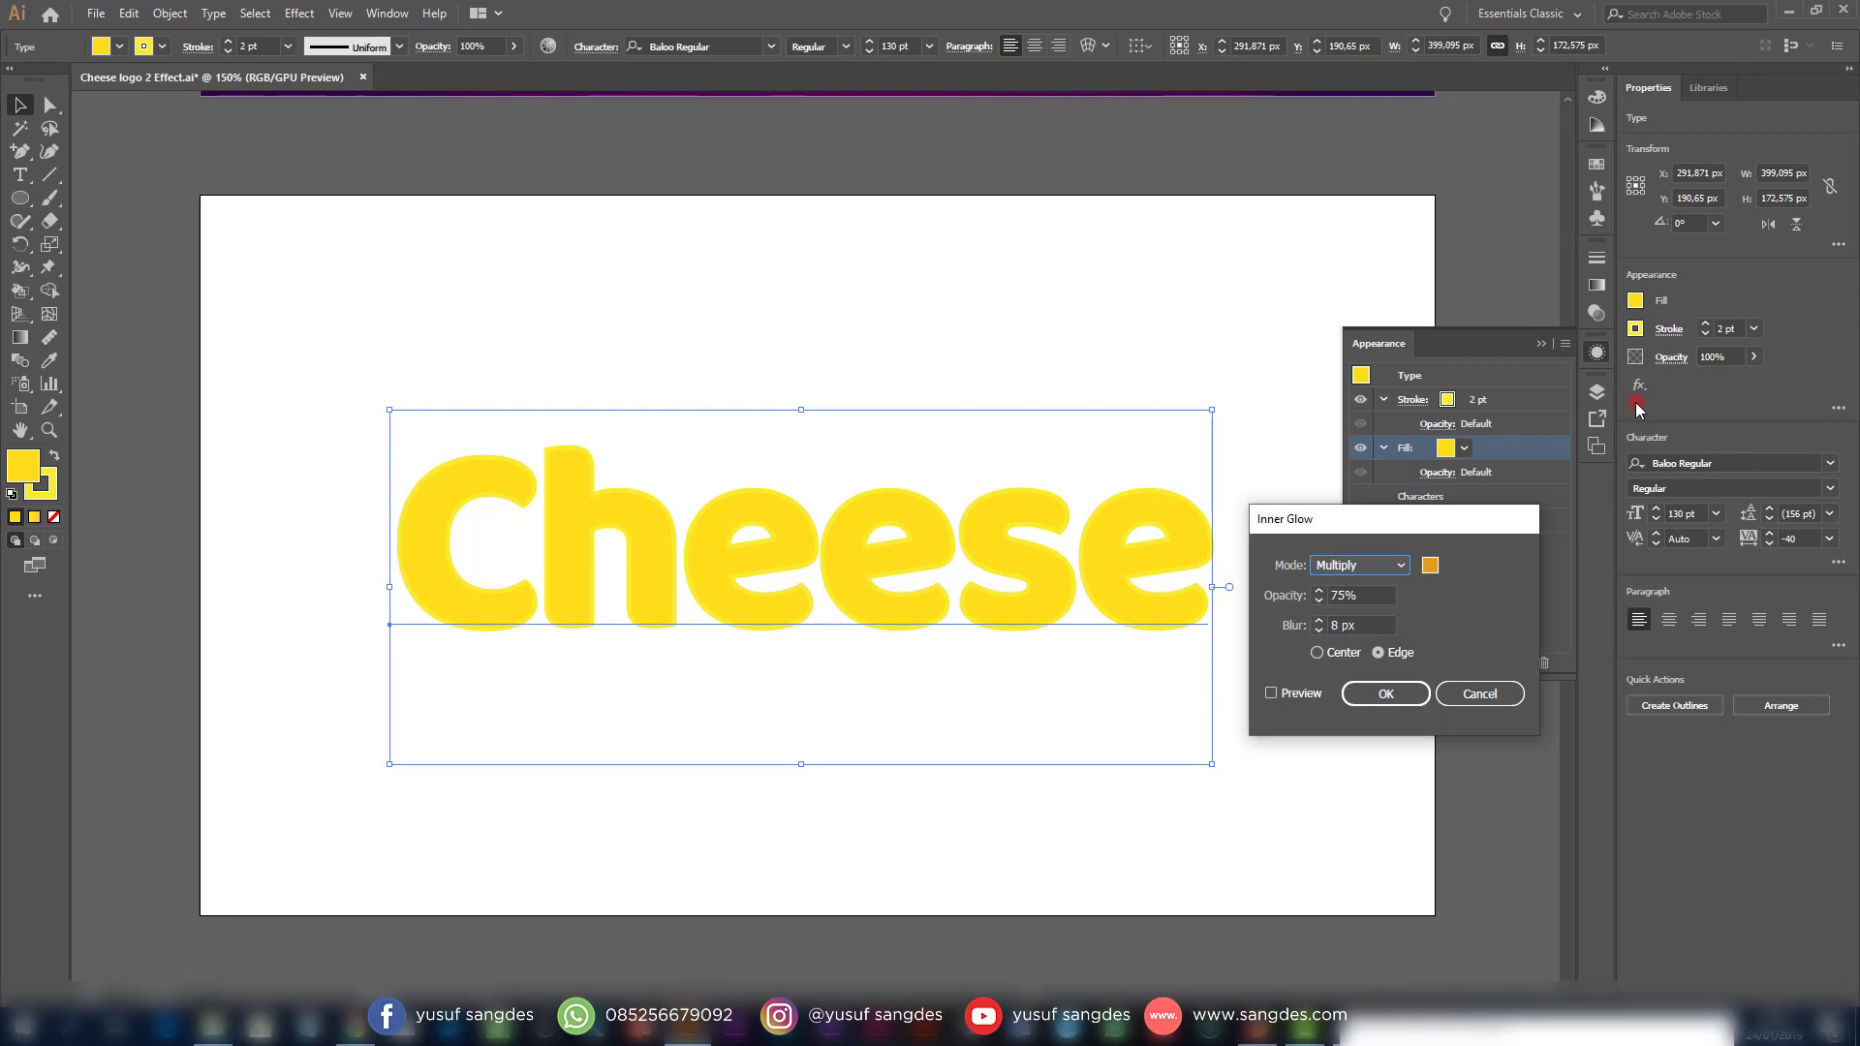
click(1271, 693)
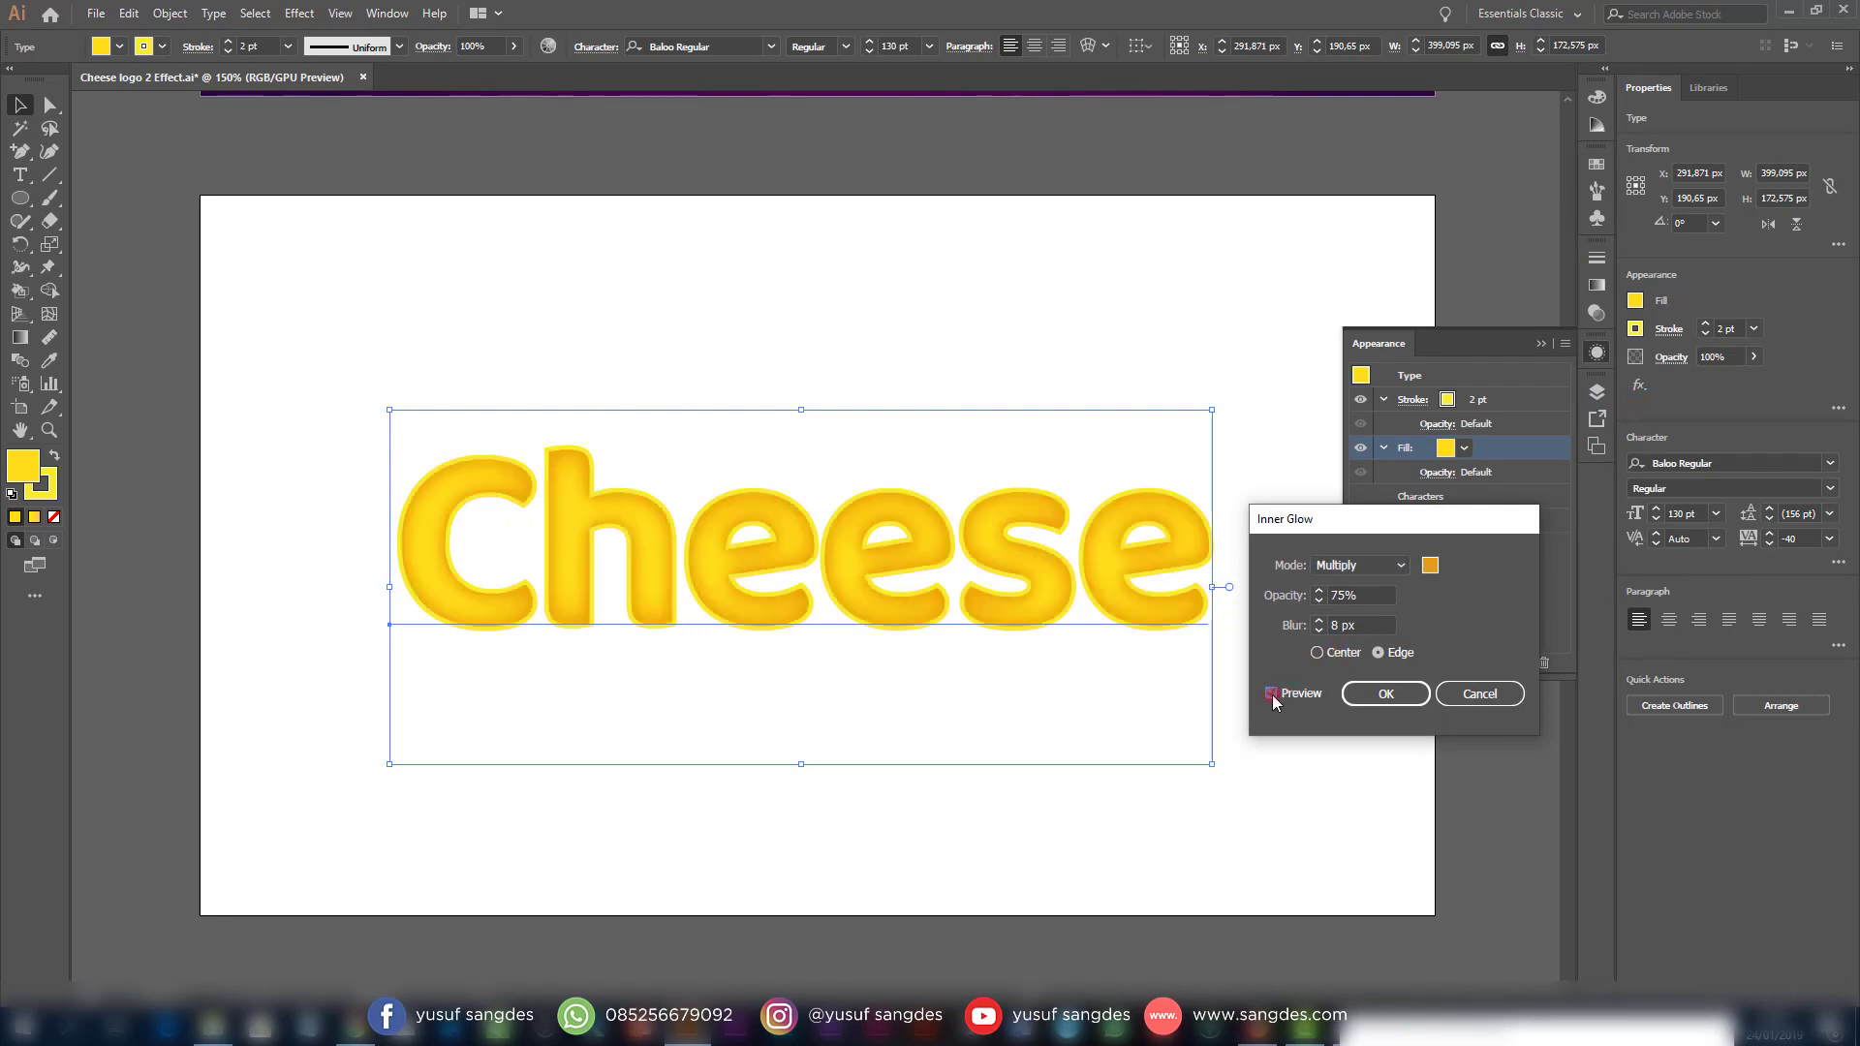
click(1429, 567)
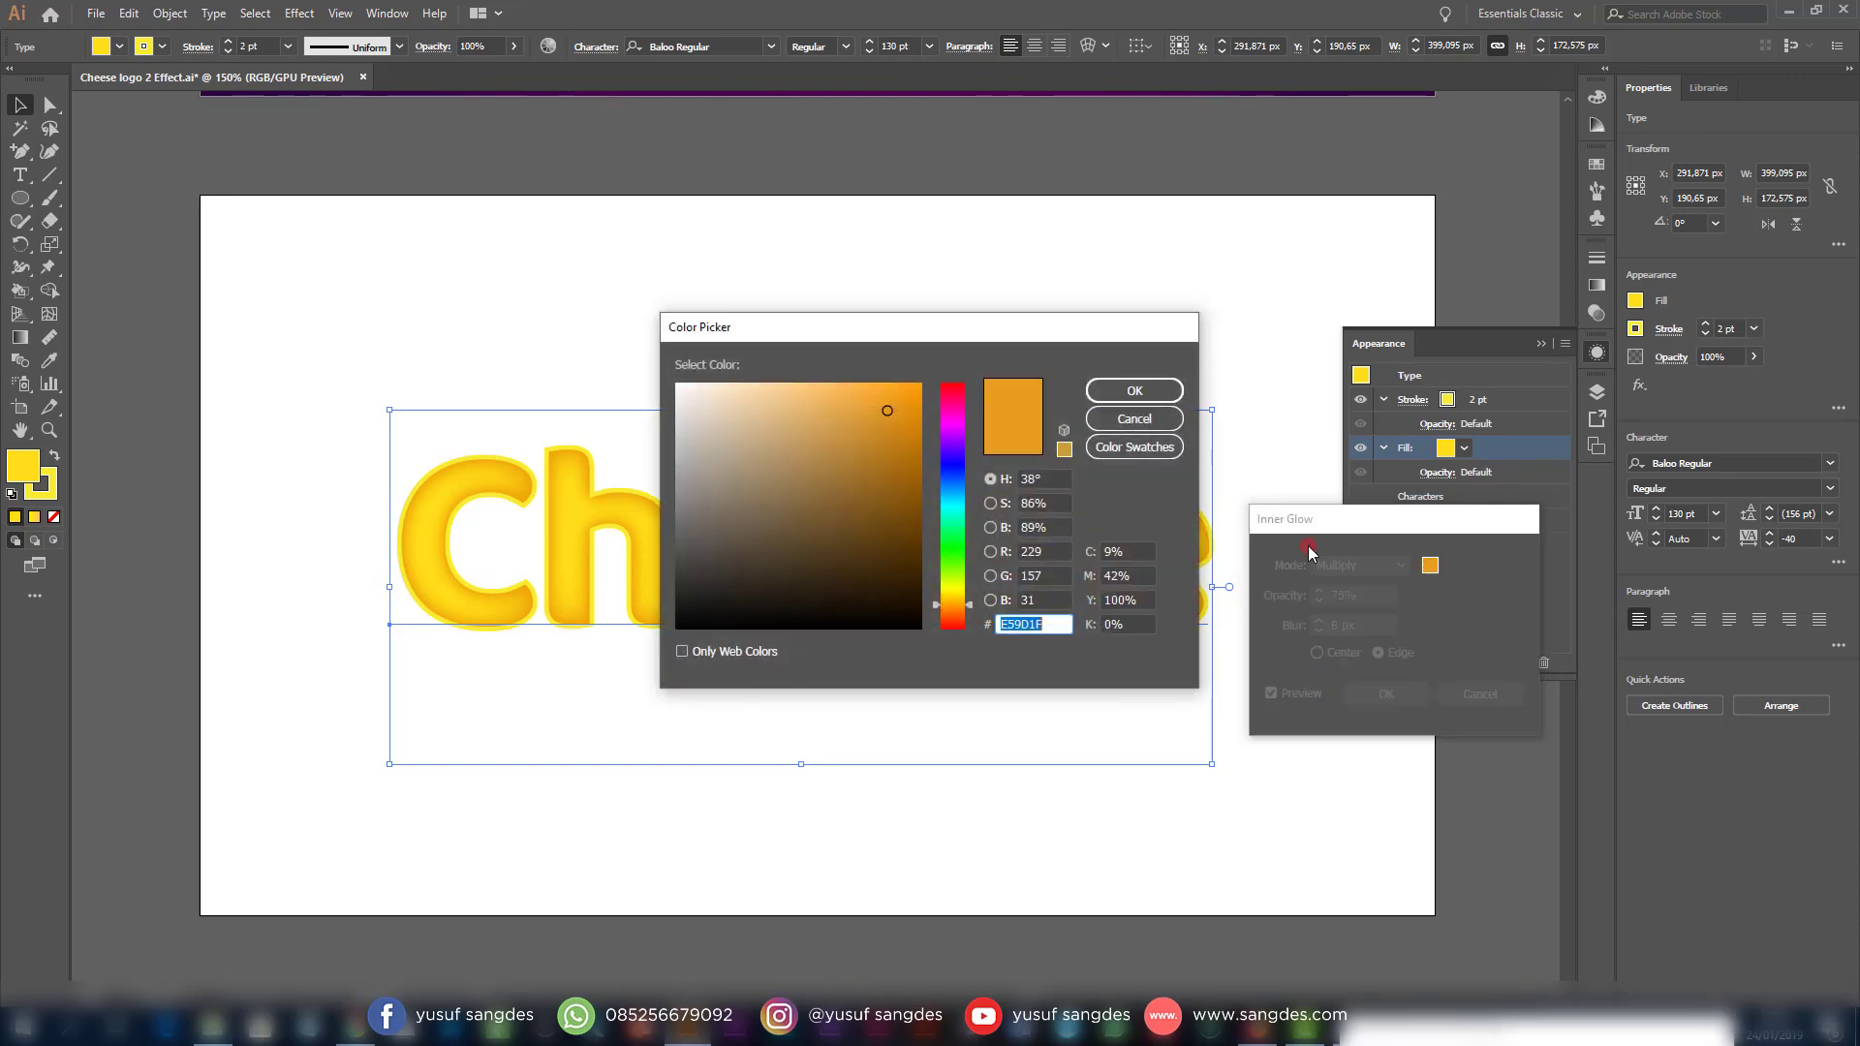
click(881, 398)
click(1133, 391)
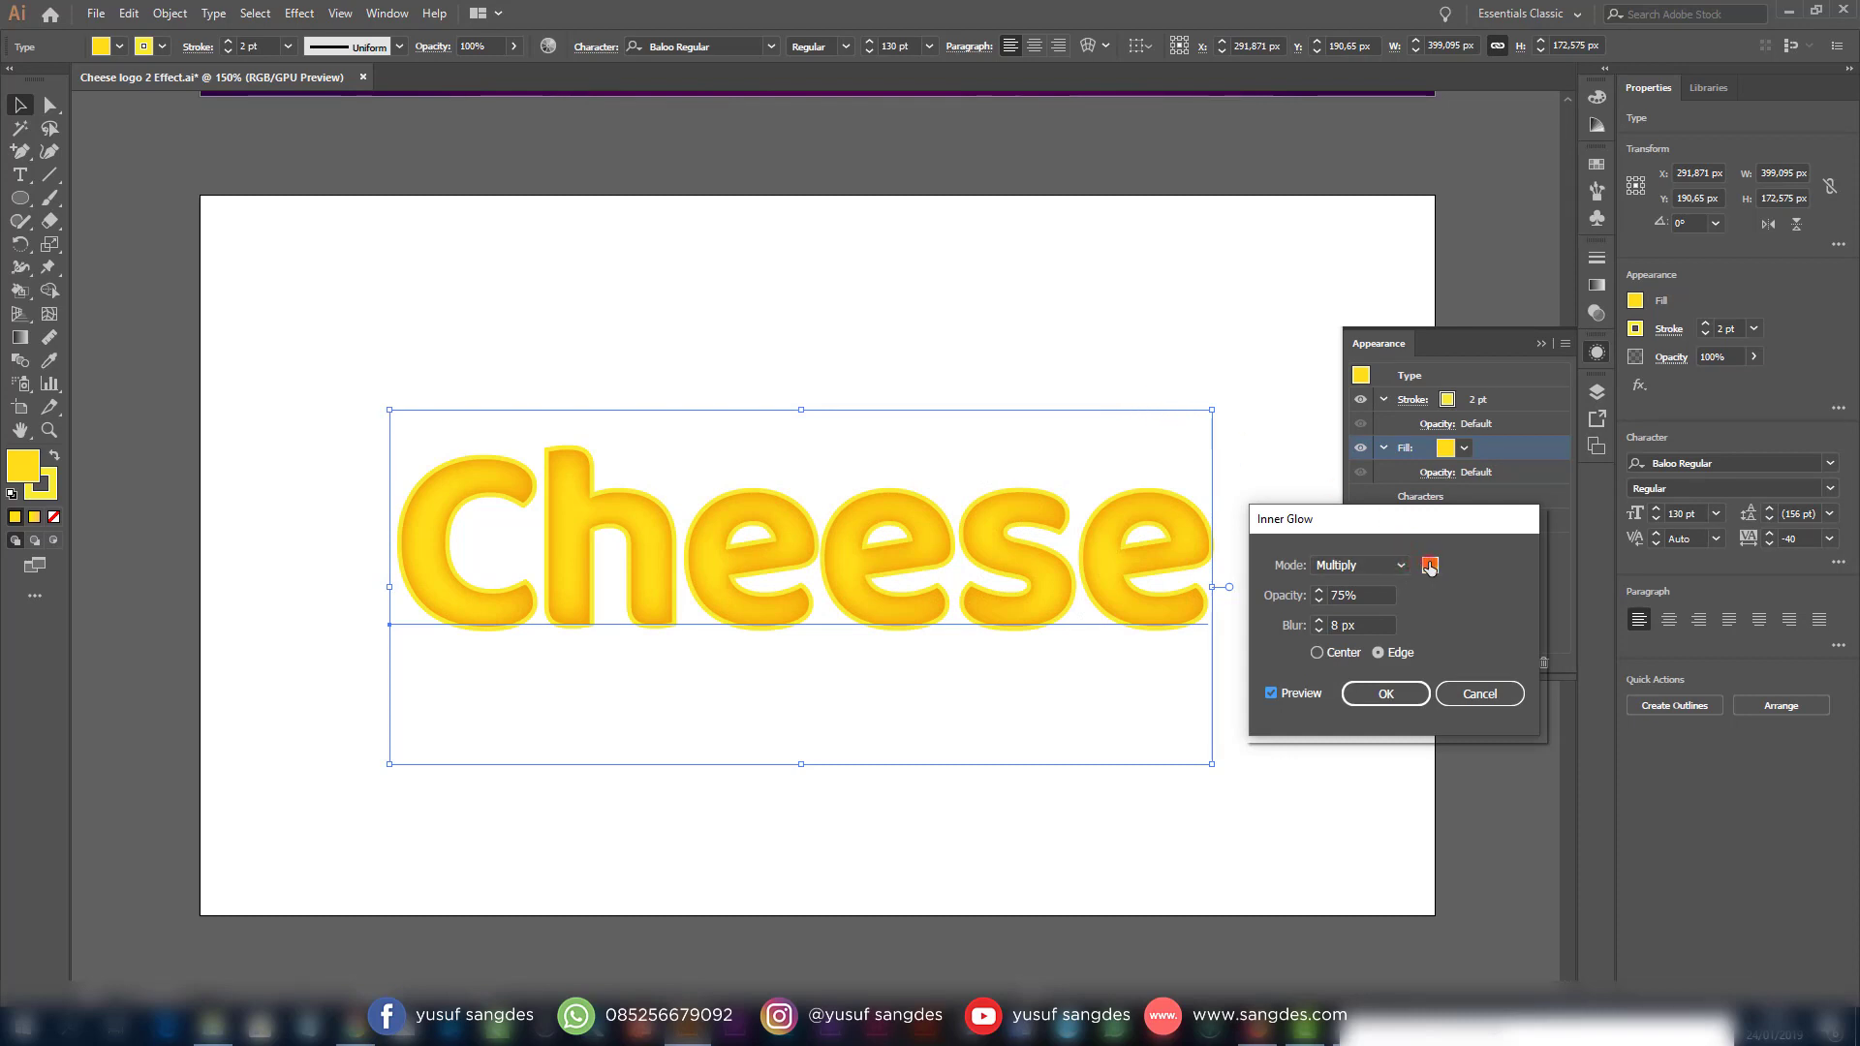
click(1319, 629)
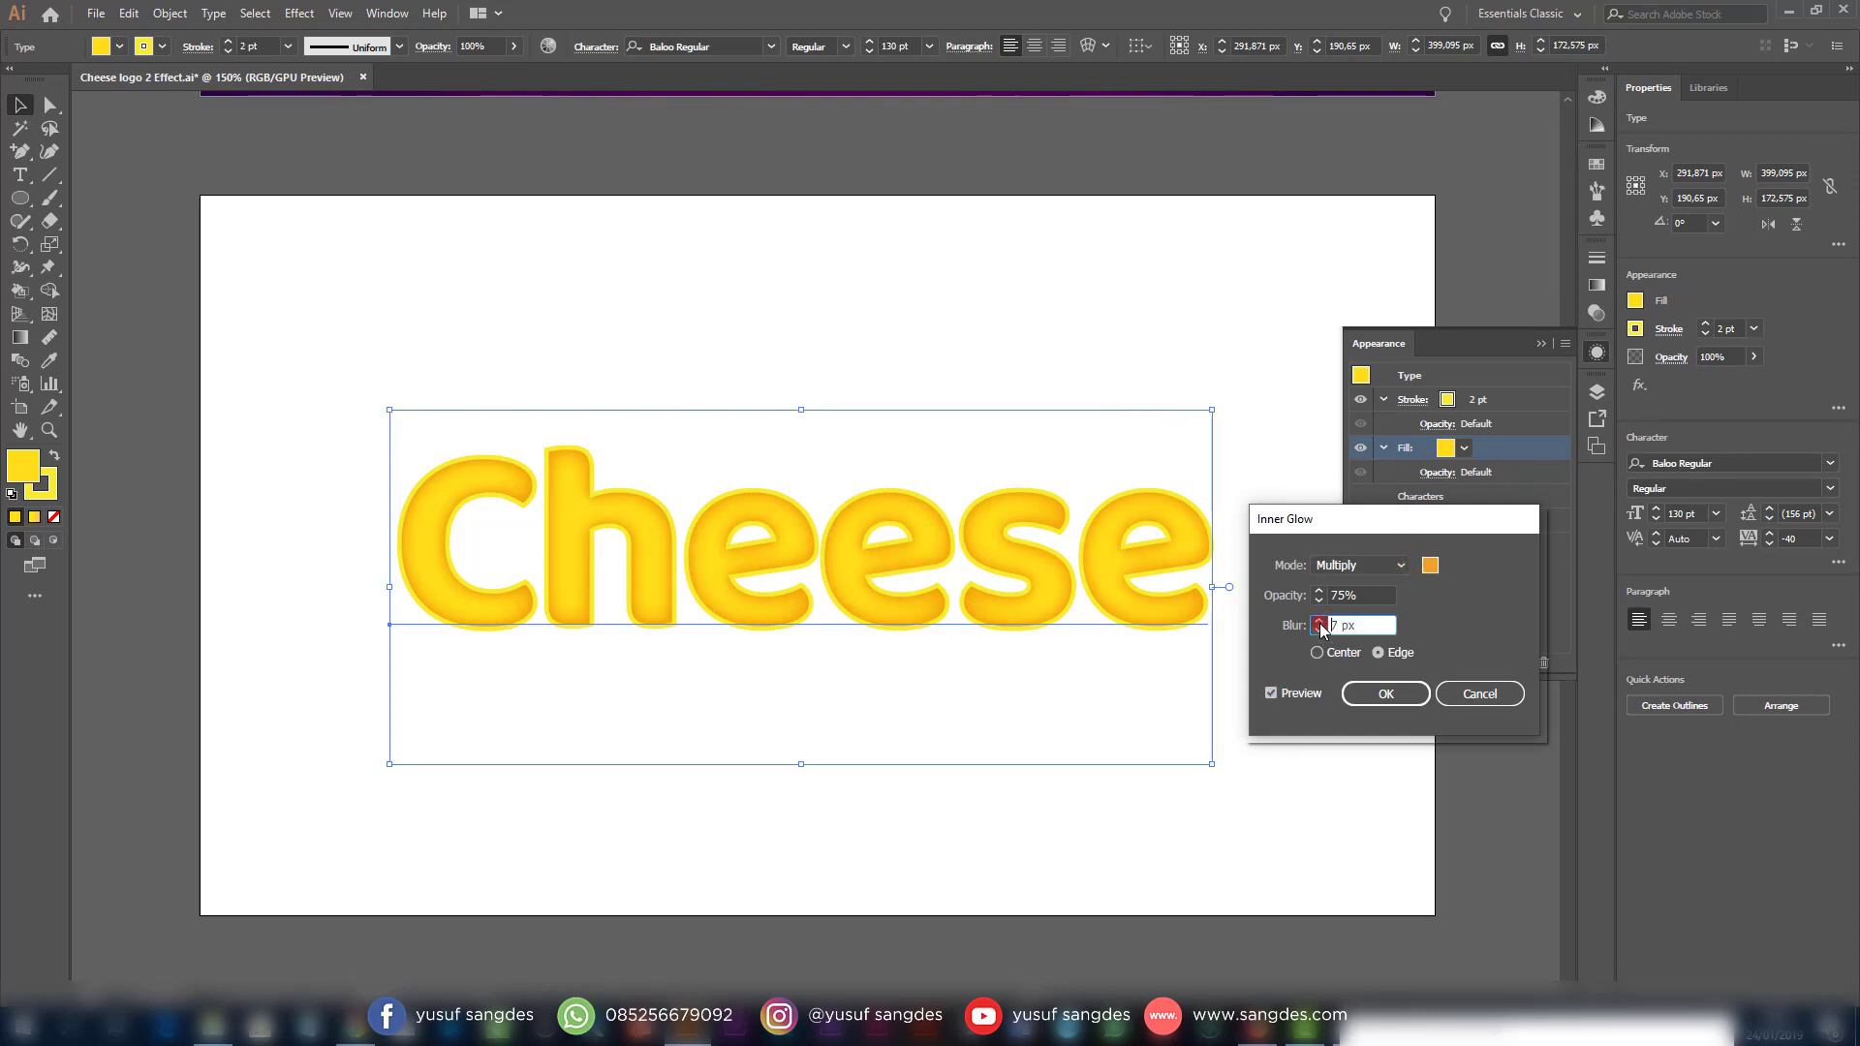
click(1466, 705)
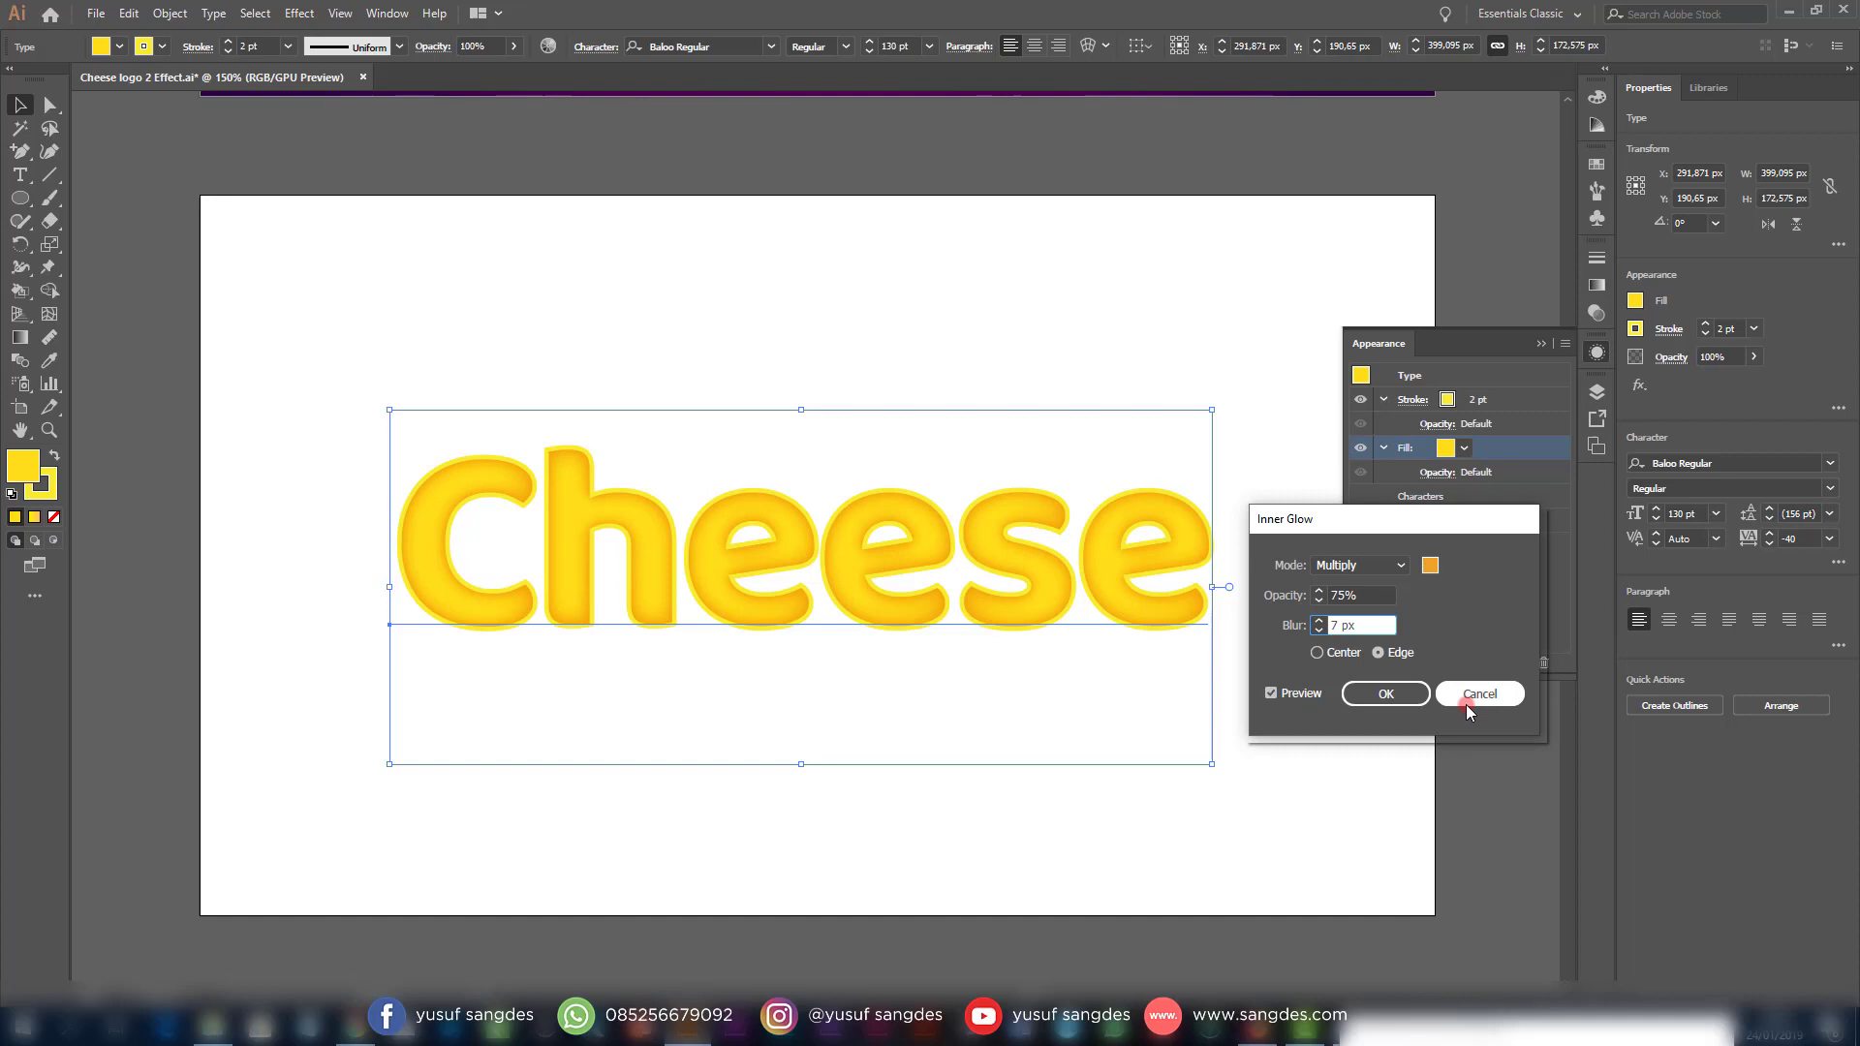
click(1385, 694)
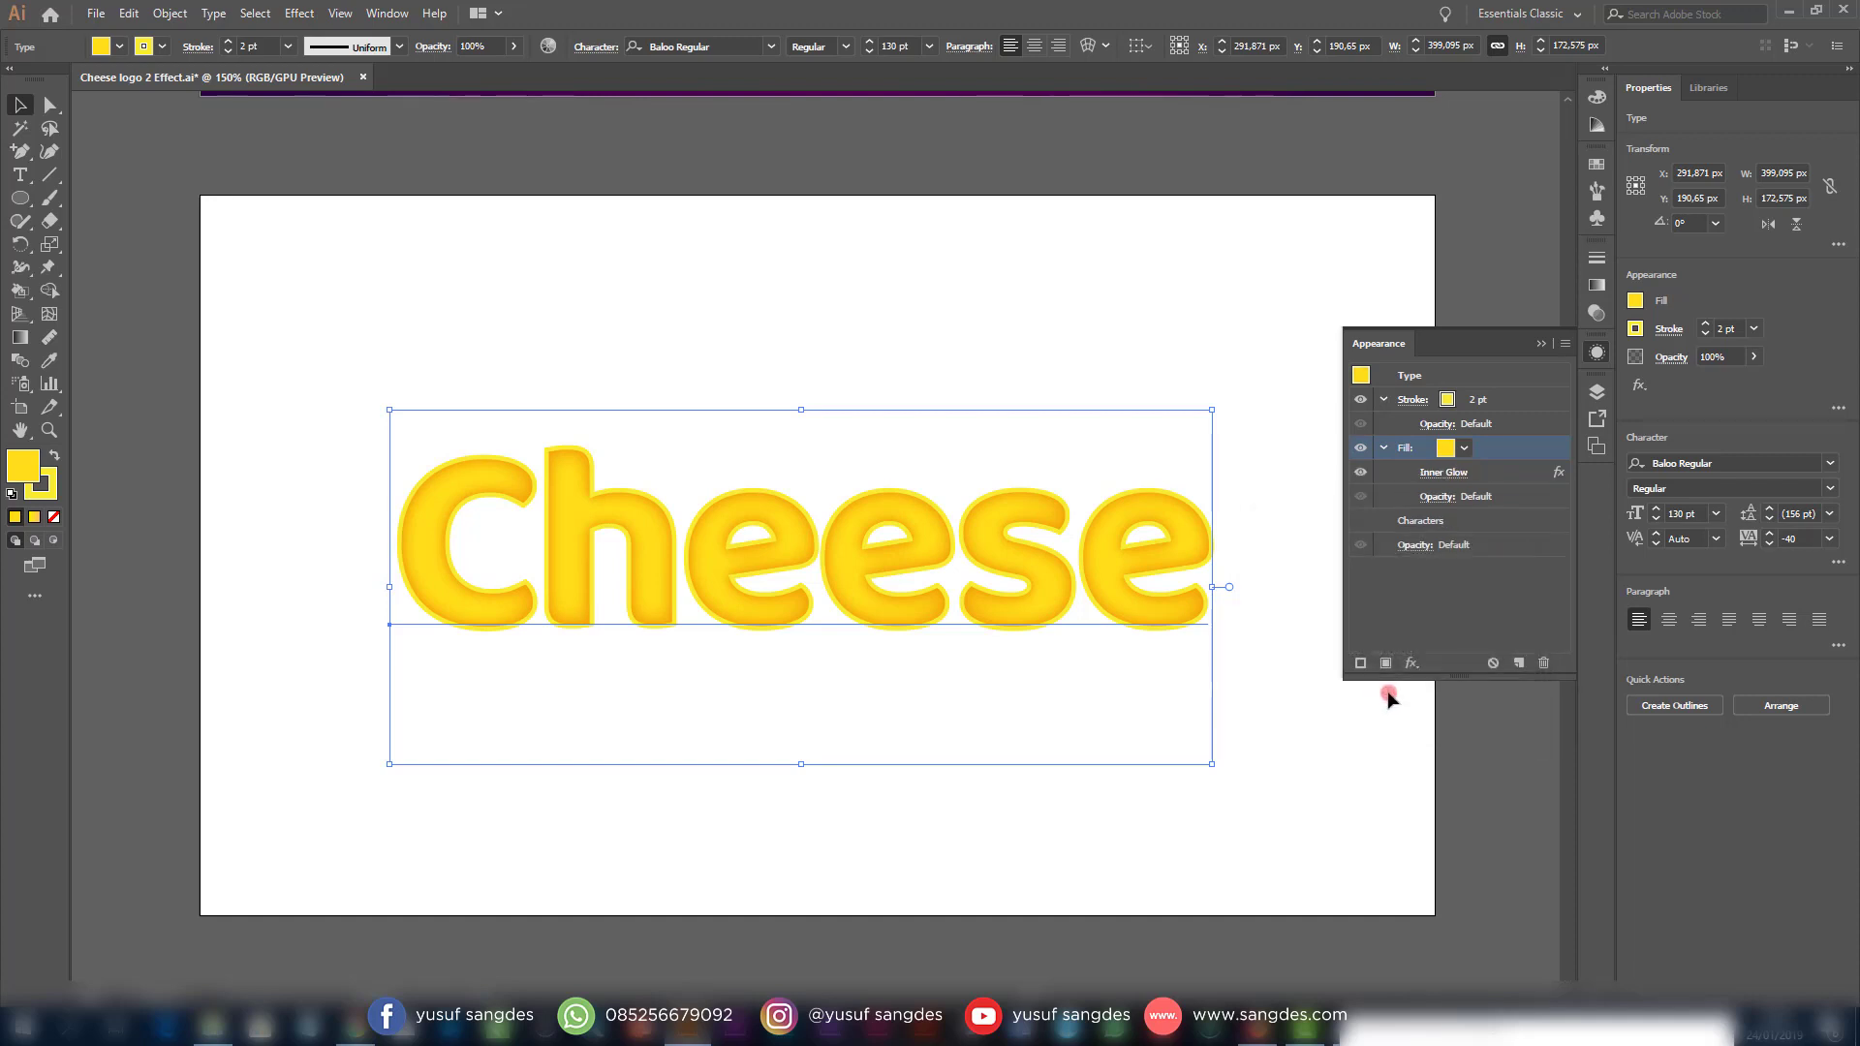
click(1507, 722)
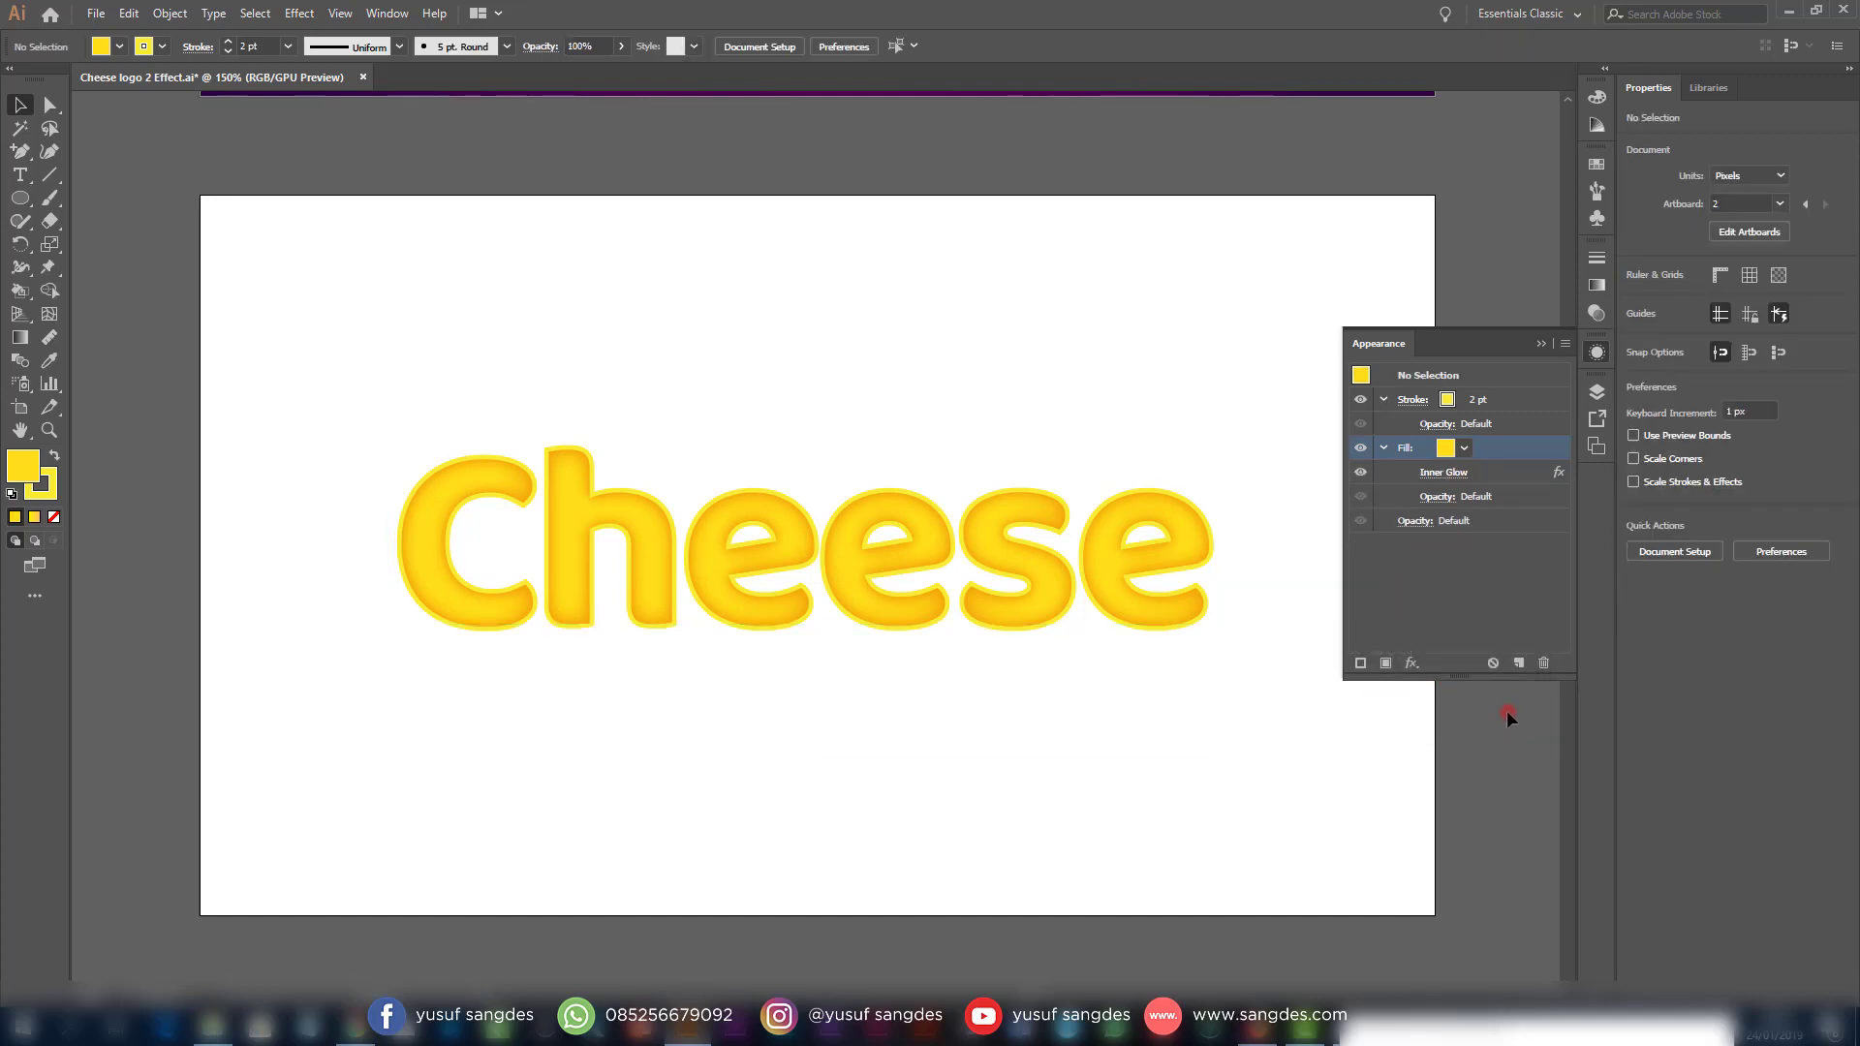
Duplicate the yellow fill of the "Cheese" text together with its Inner Glow and select the lower copy
click(1143, 573)
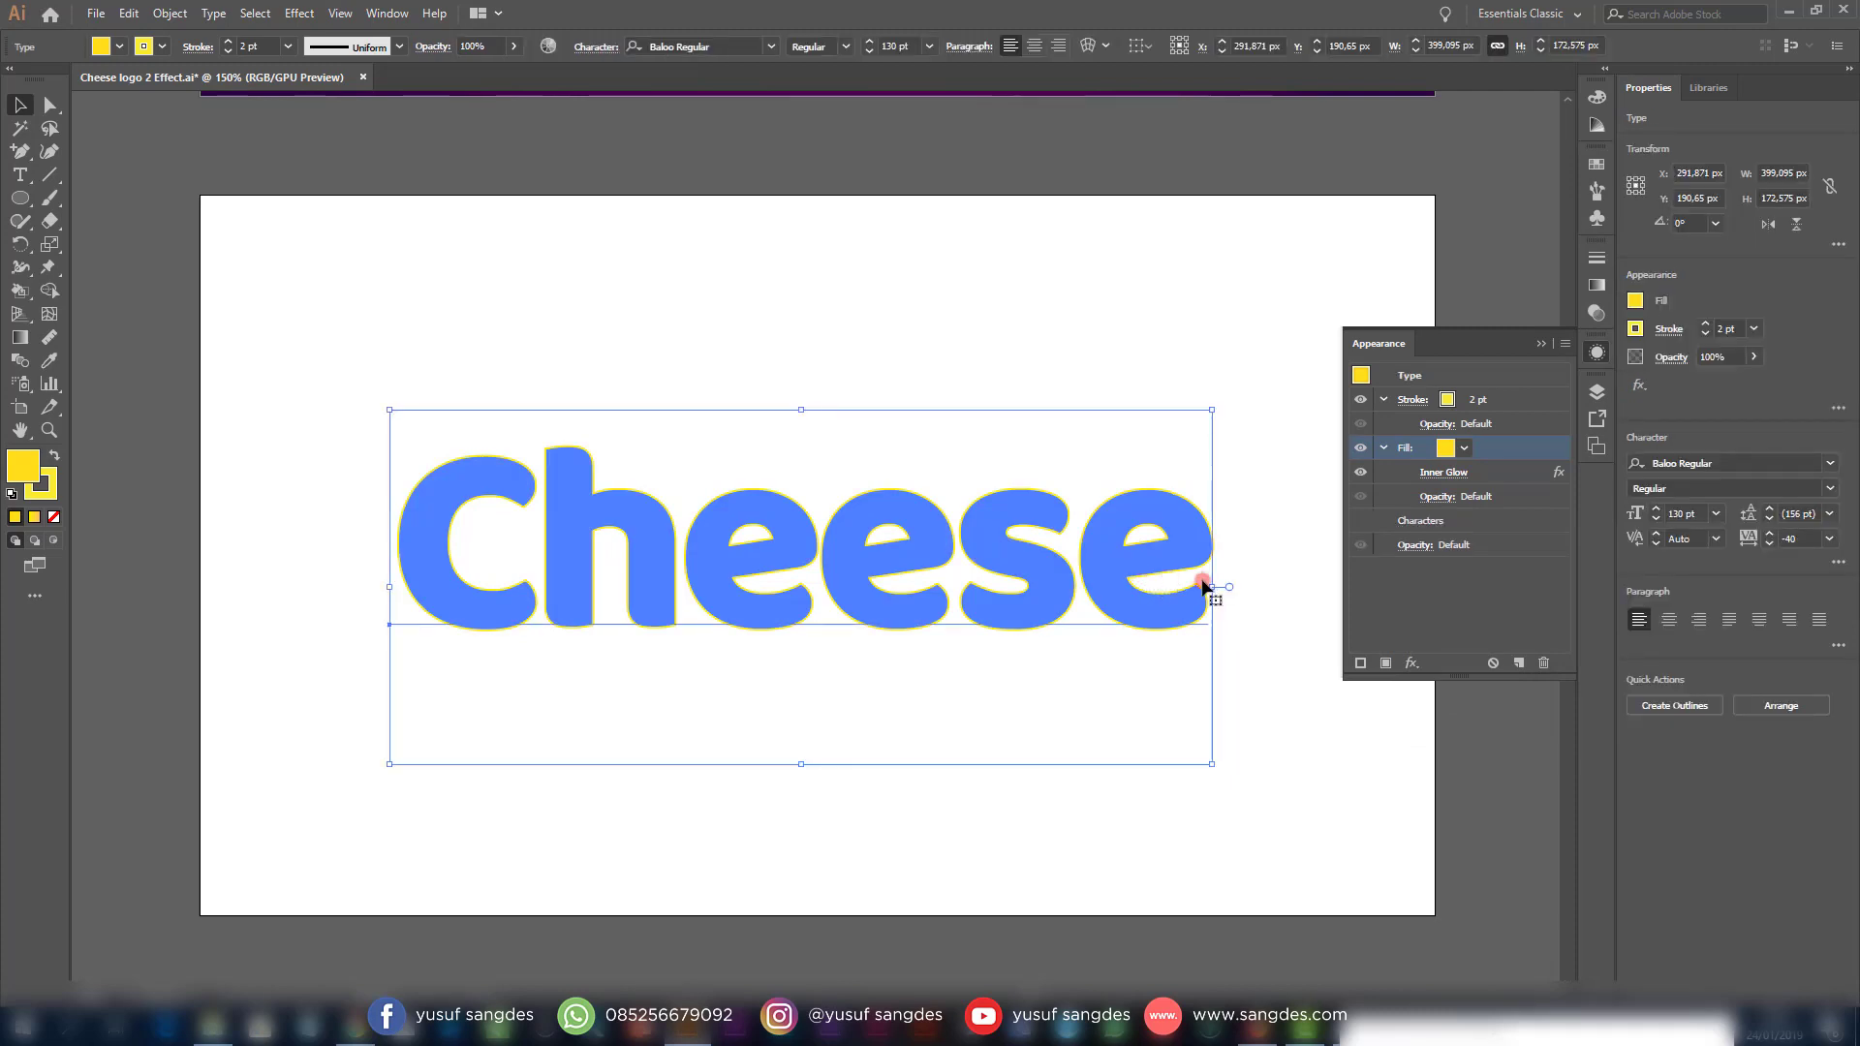
click(1516, 664)
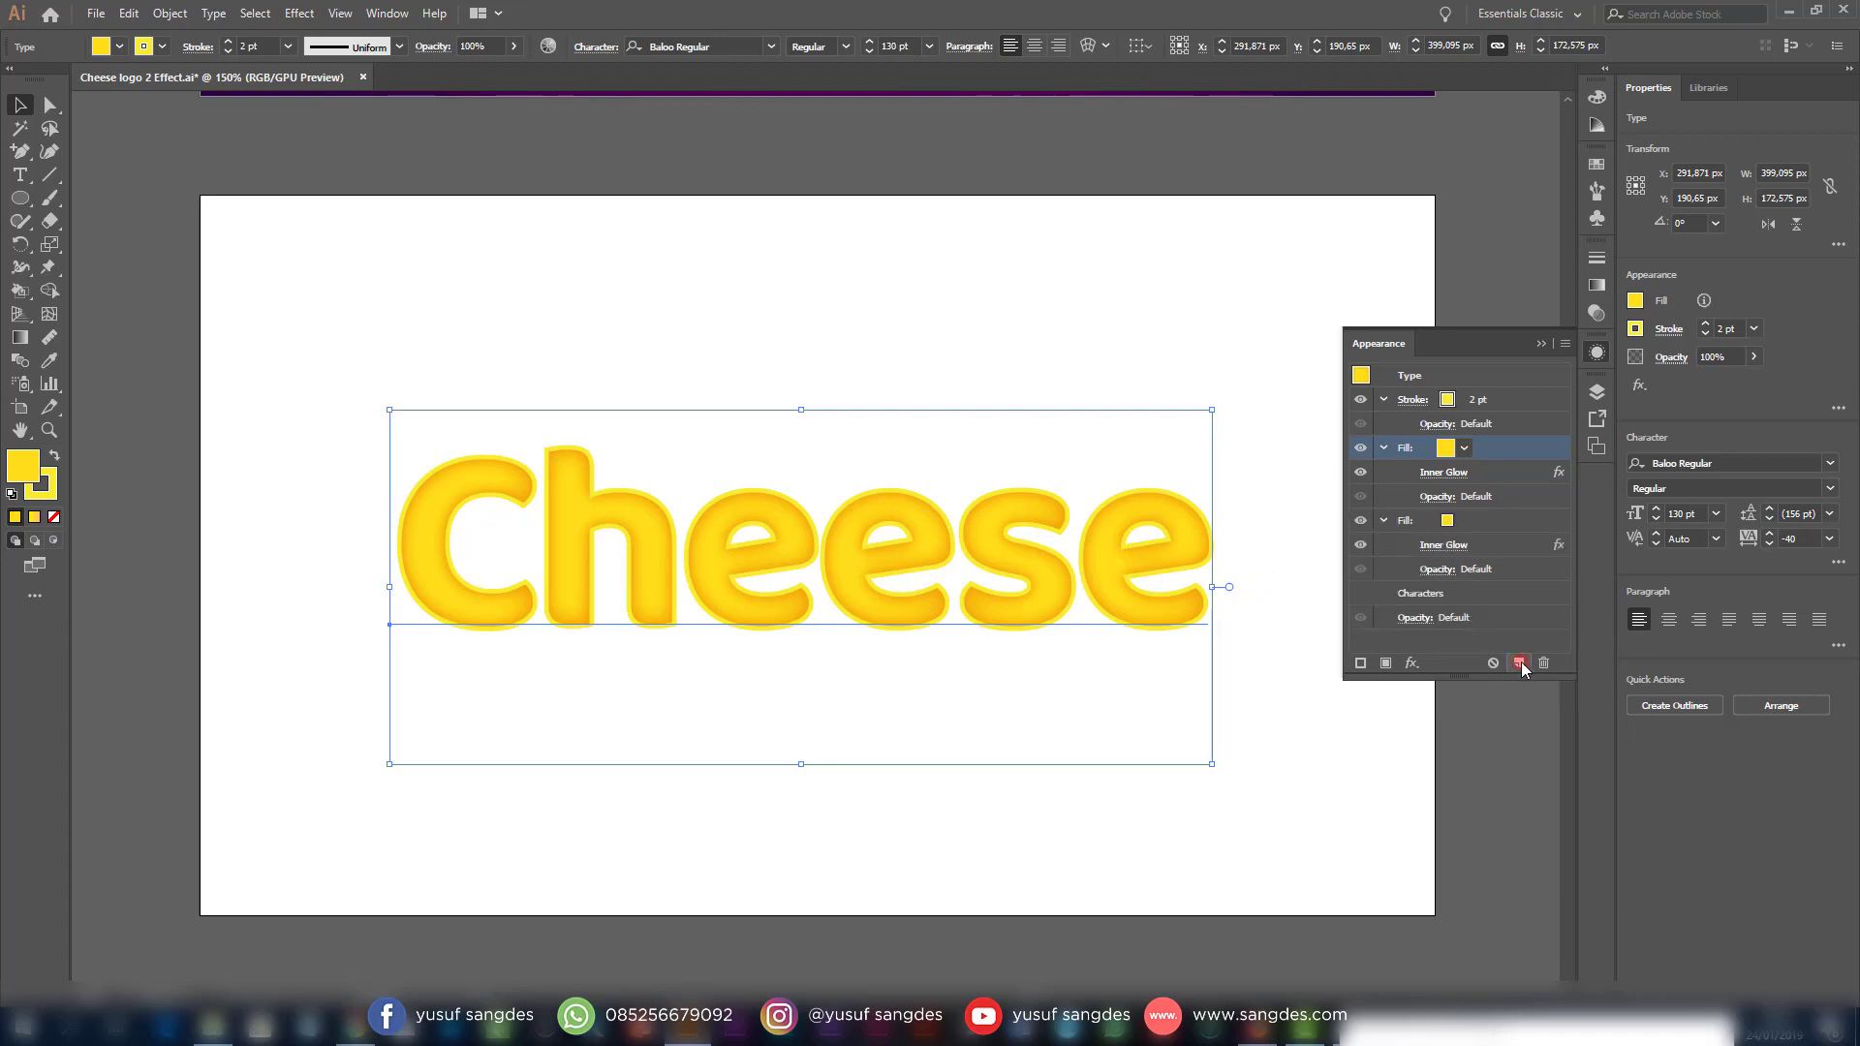
click(1472, 523)
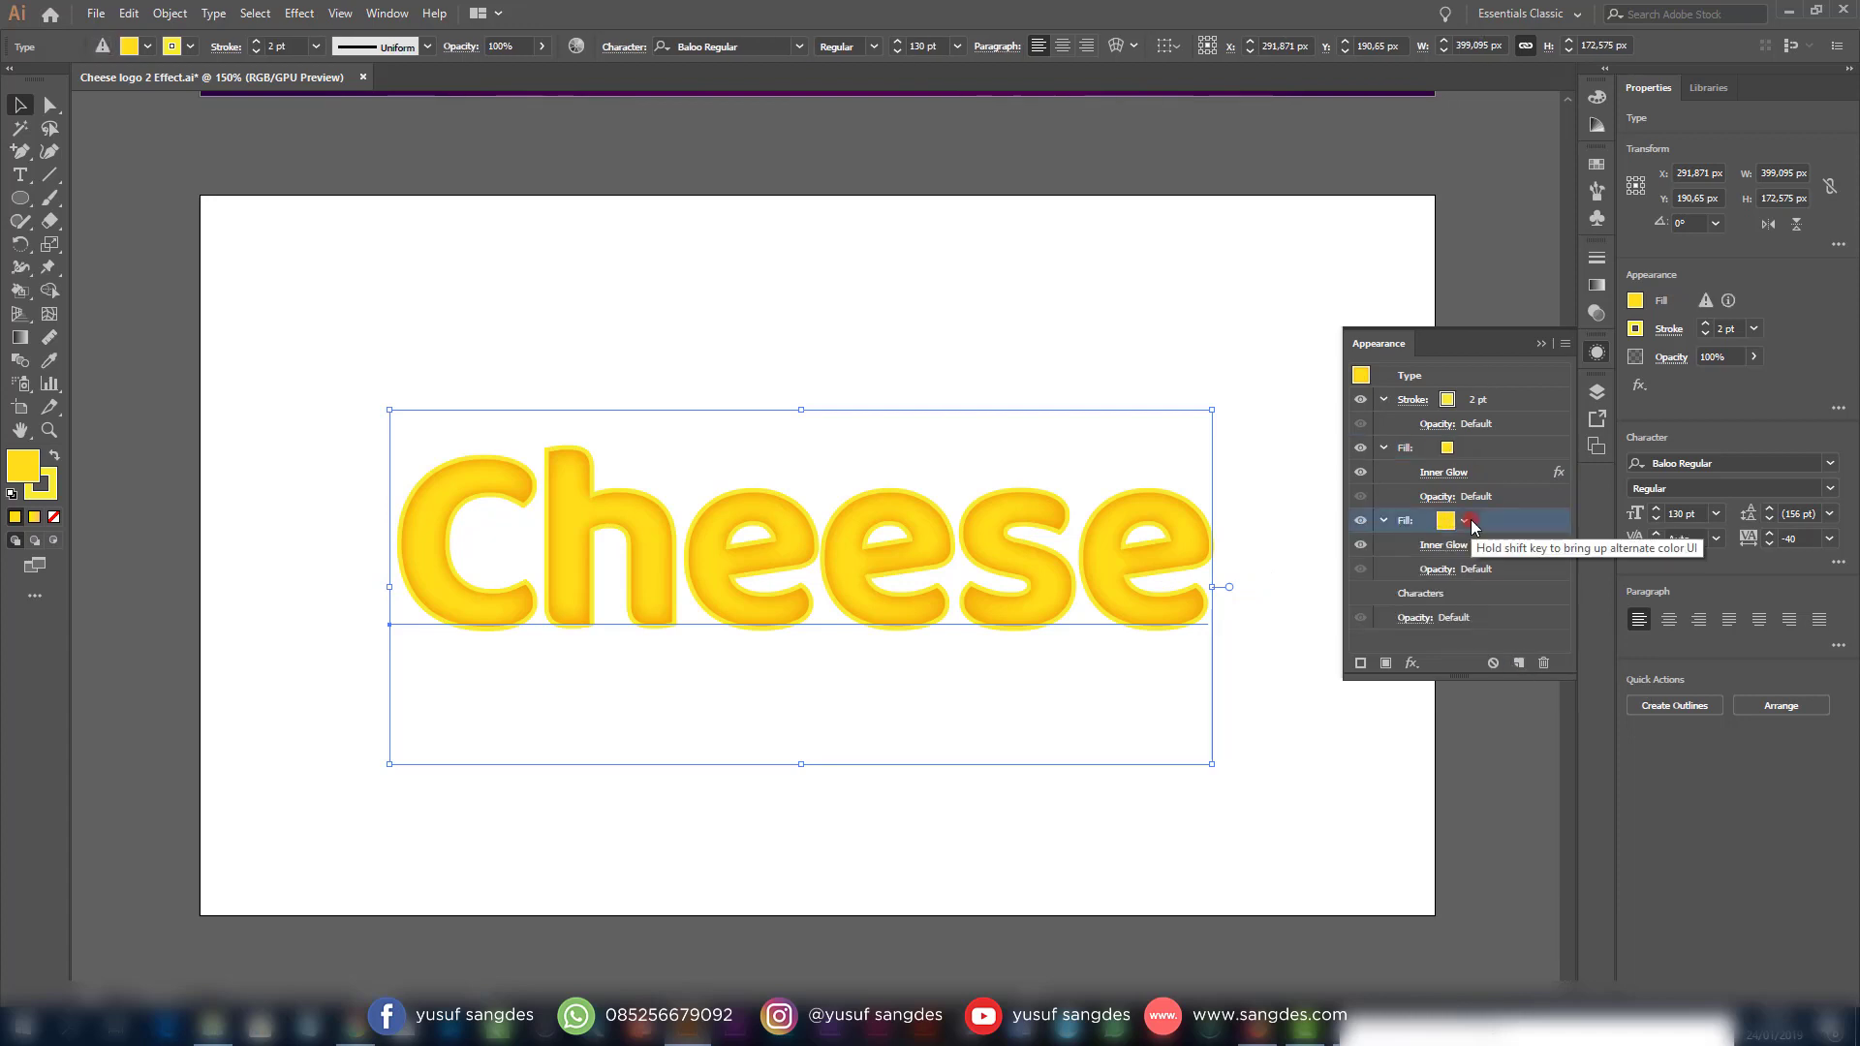
click(1438, 597)
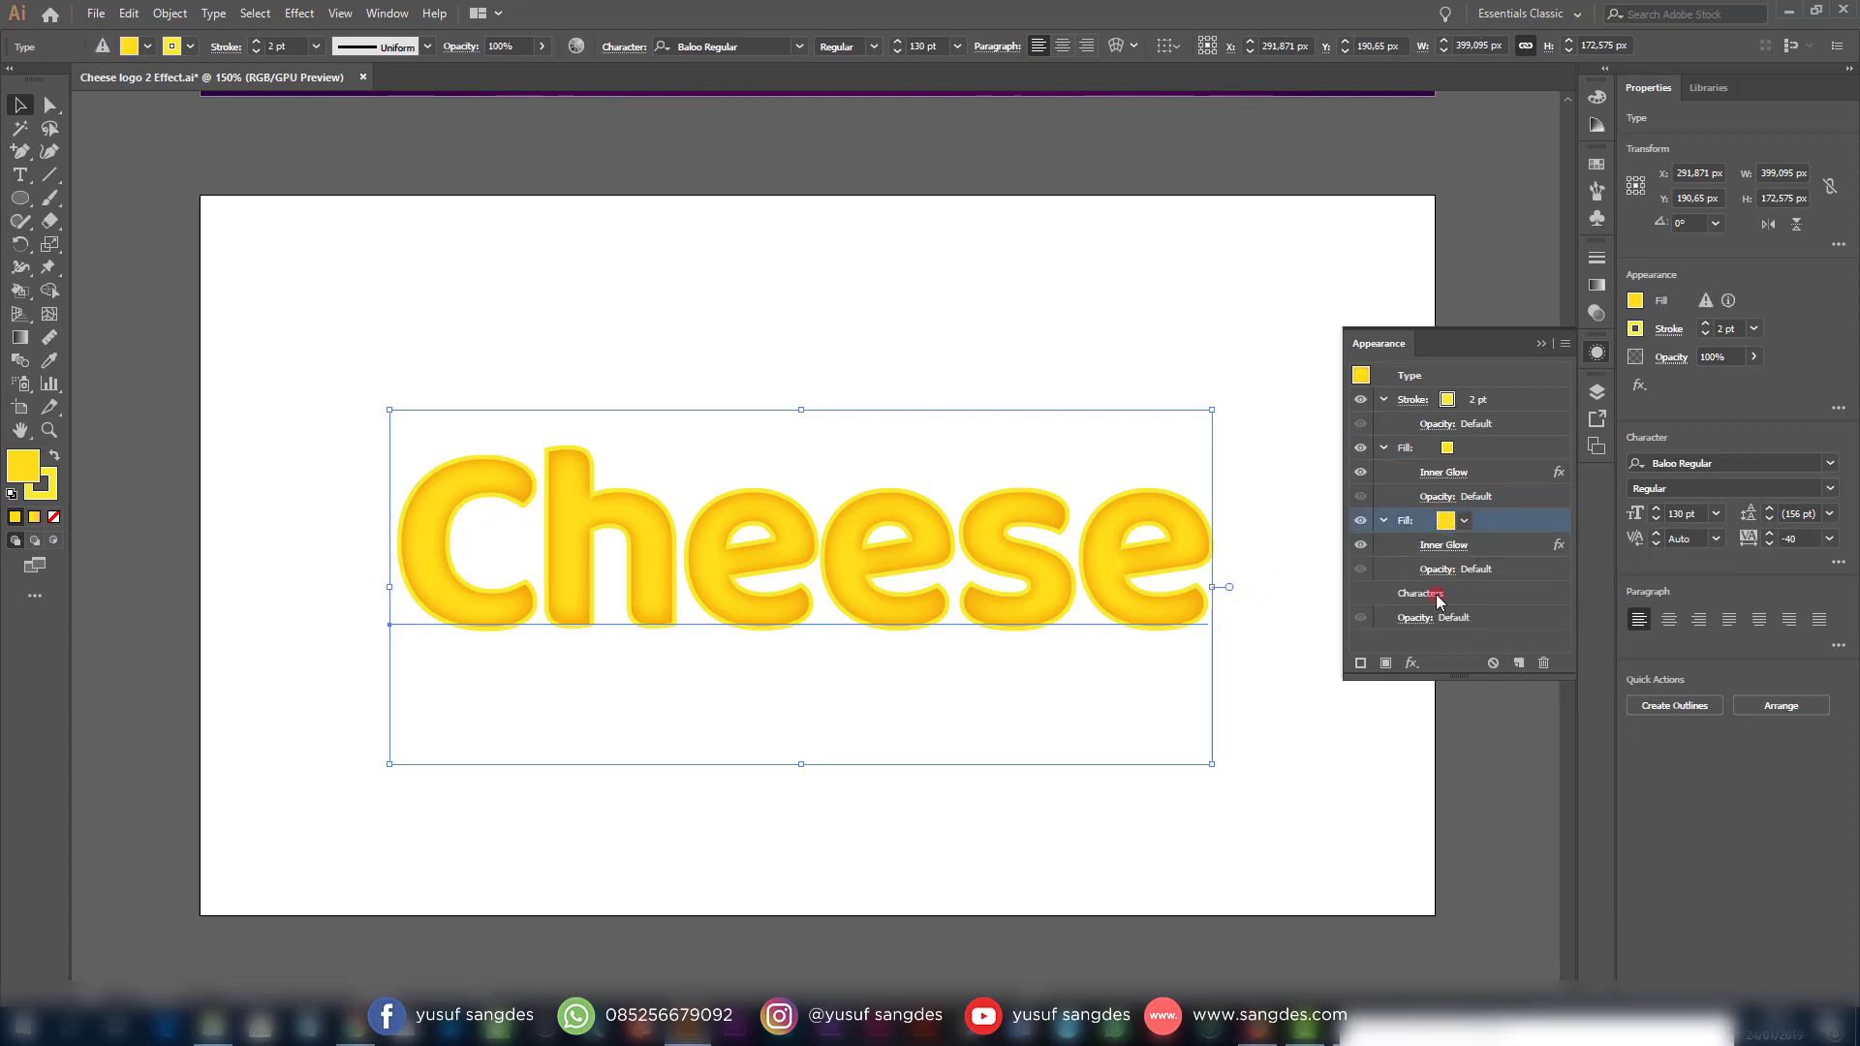
Add a Transform effect to the lower fill with a vertical move of 1 px and 8 copies
click(1418, 665)
click(1517, 336)
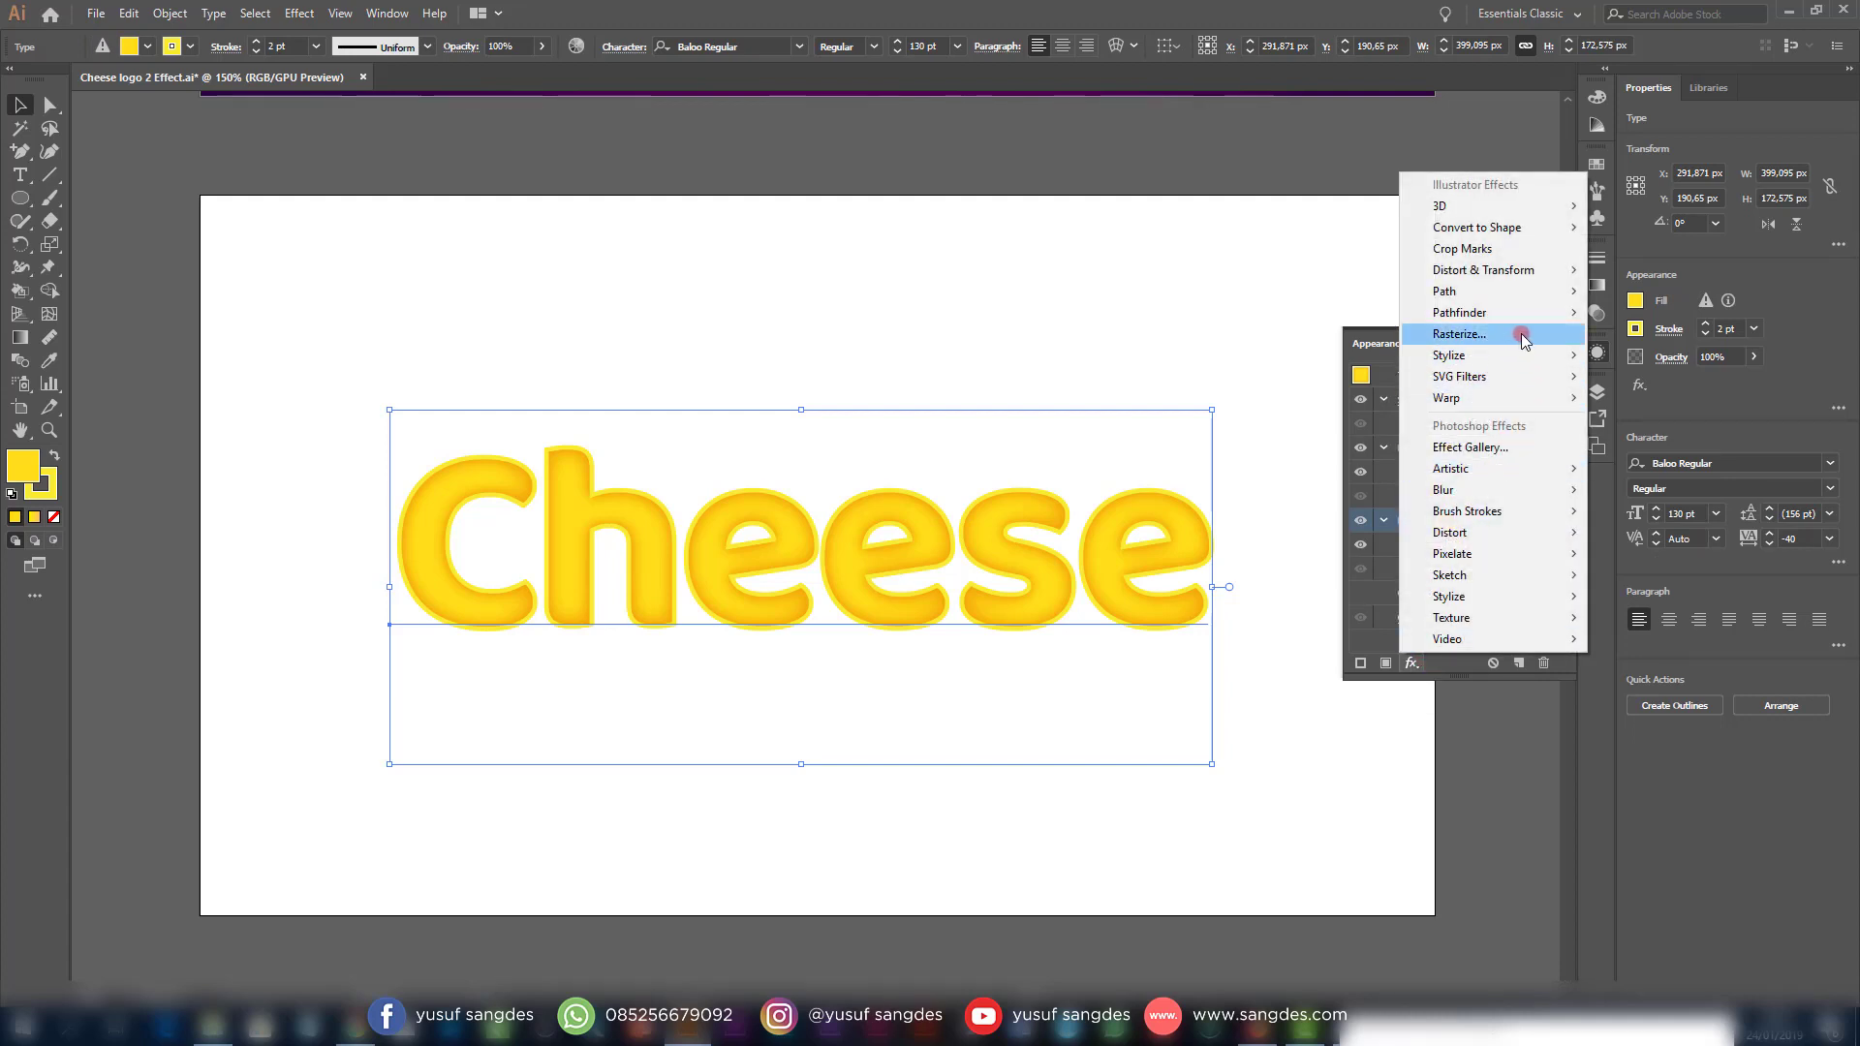
mouse_move(1553, 296)
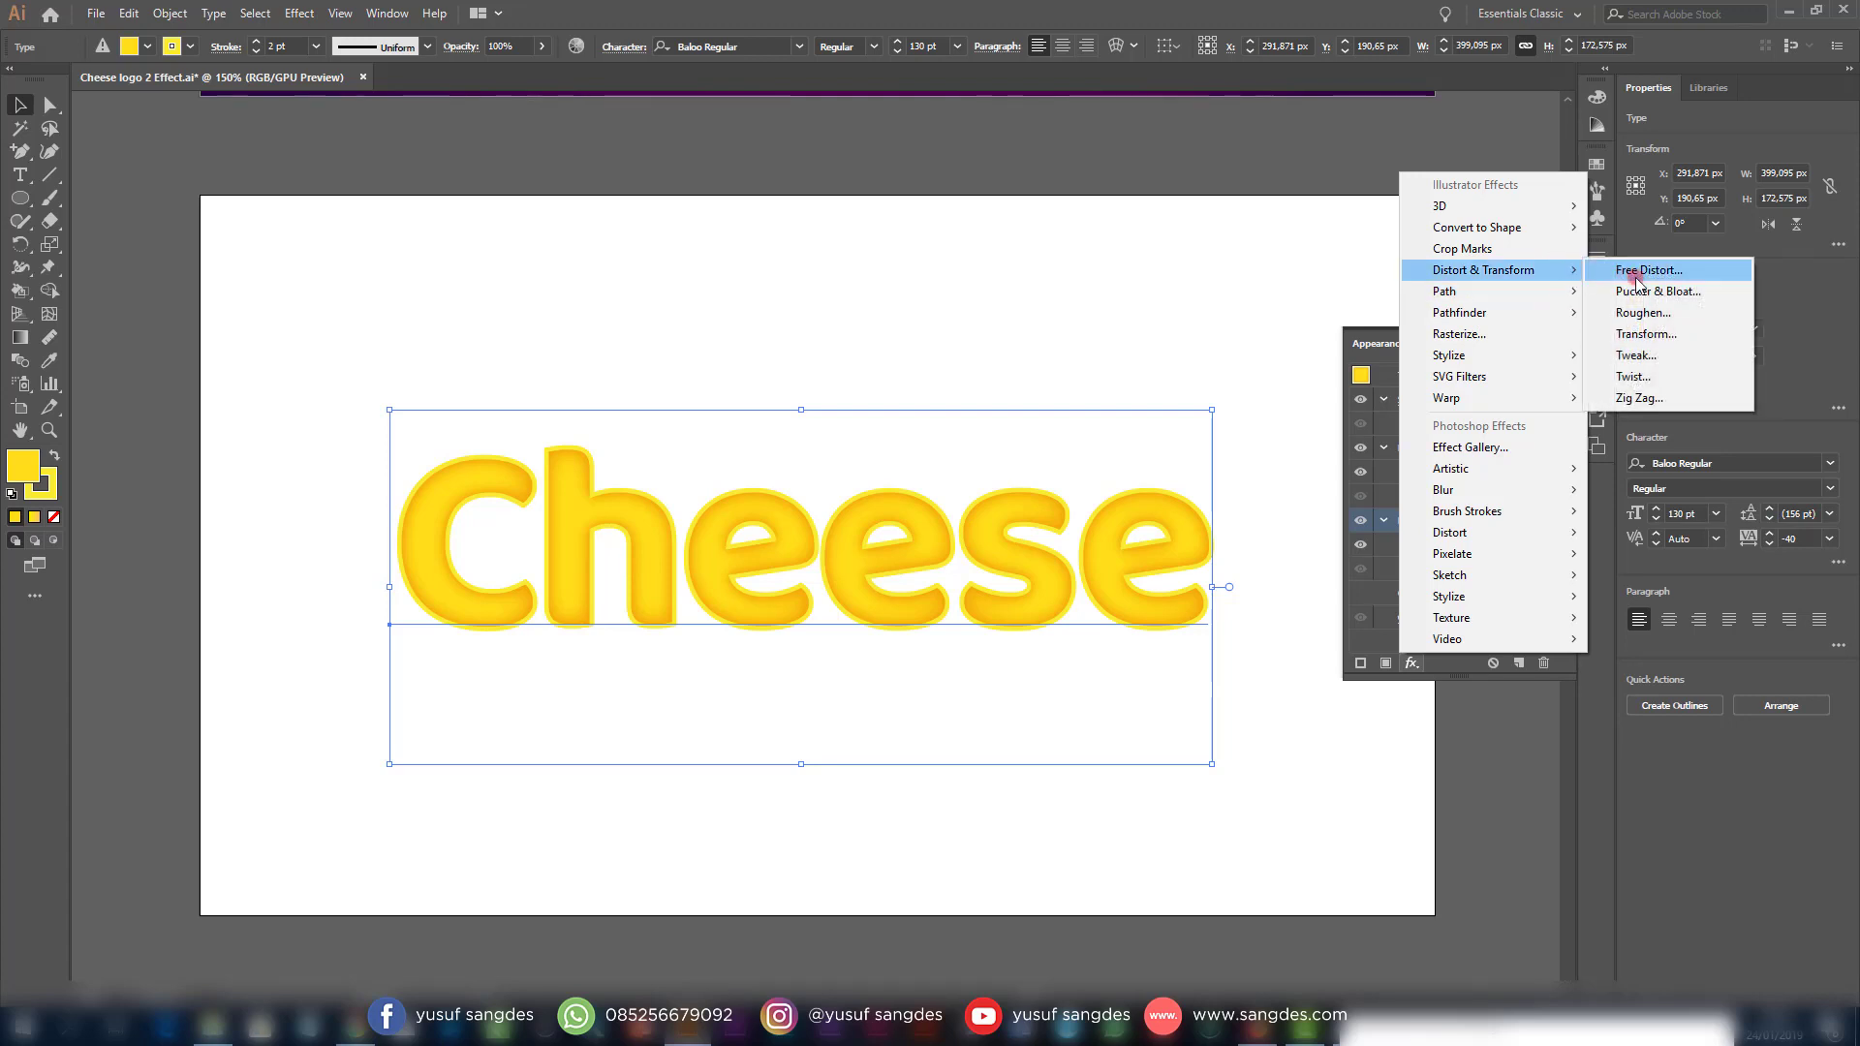
click(1646, 333)
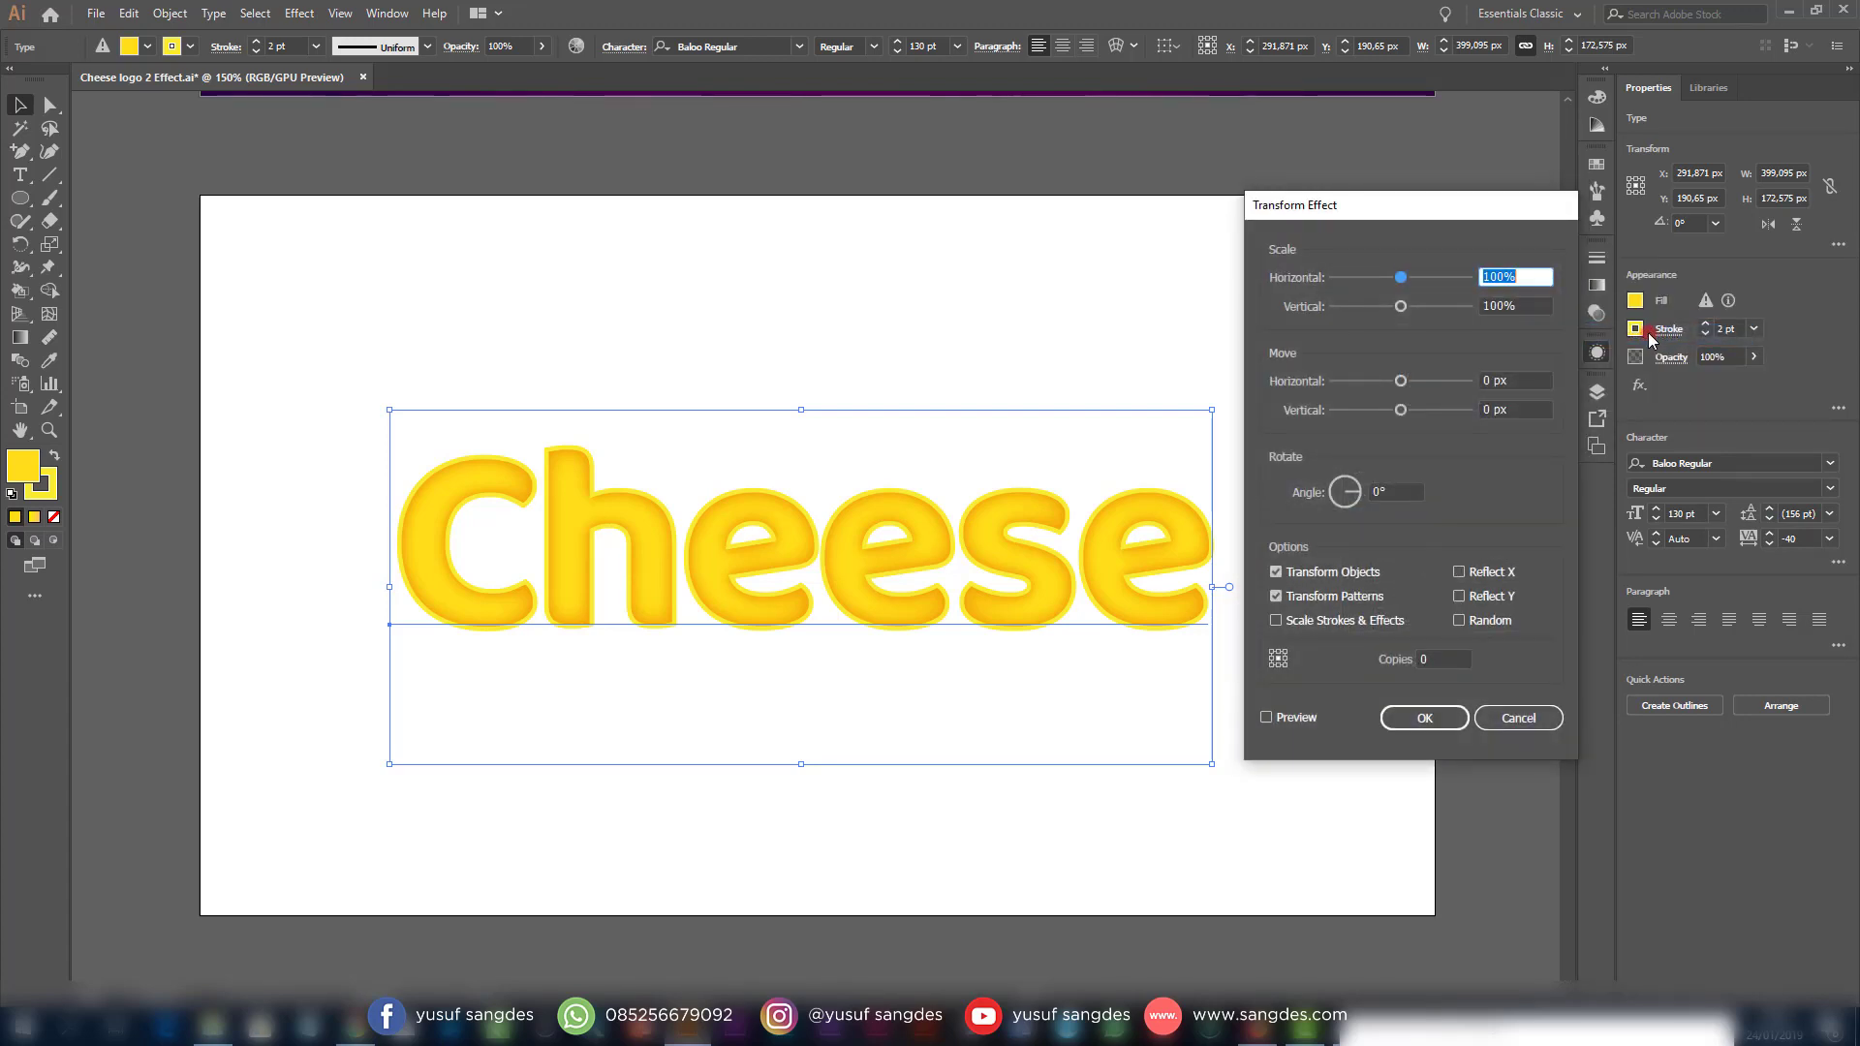
click(1490, 409)
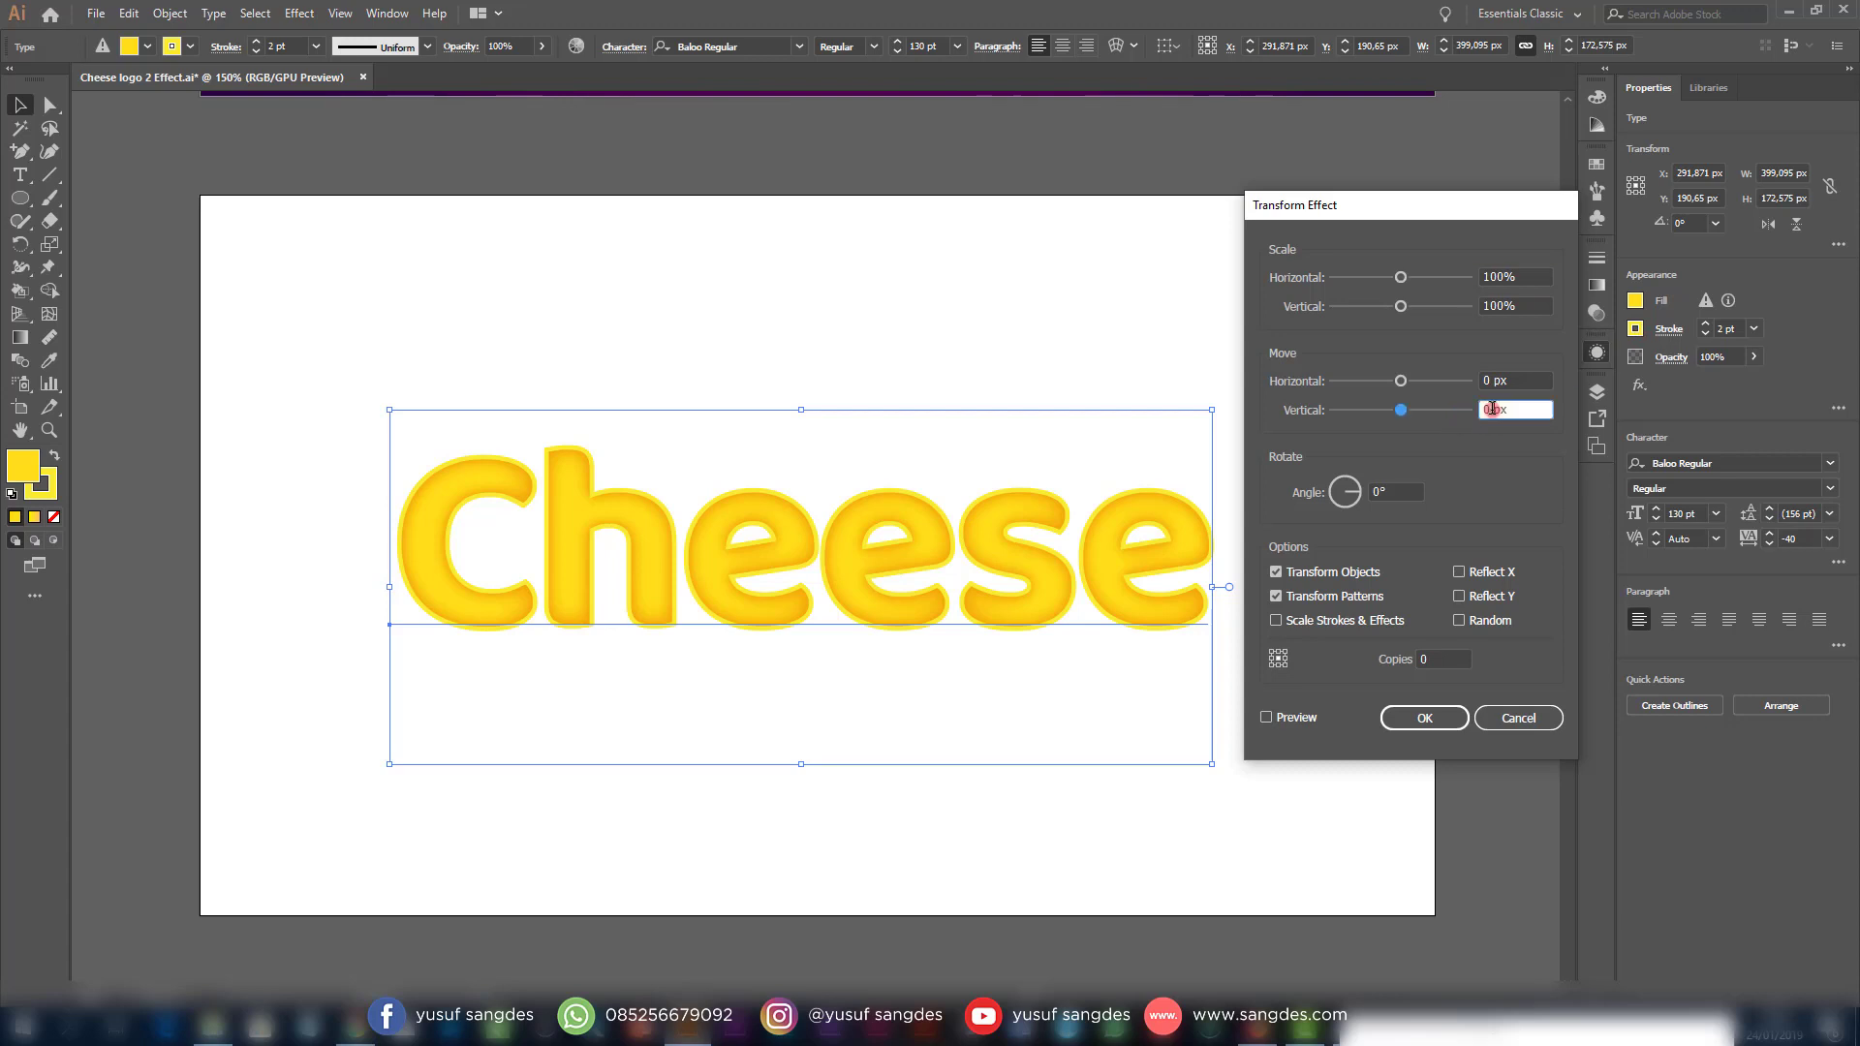
click(1442, 658)
text(8)
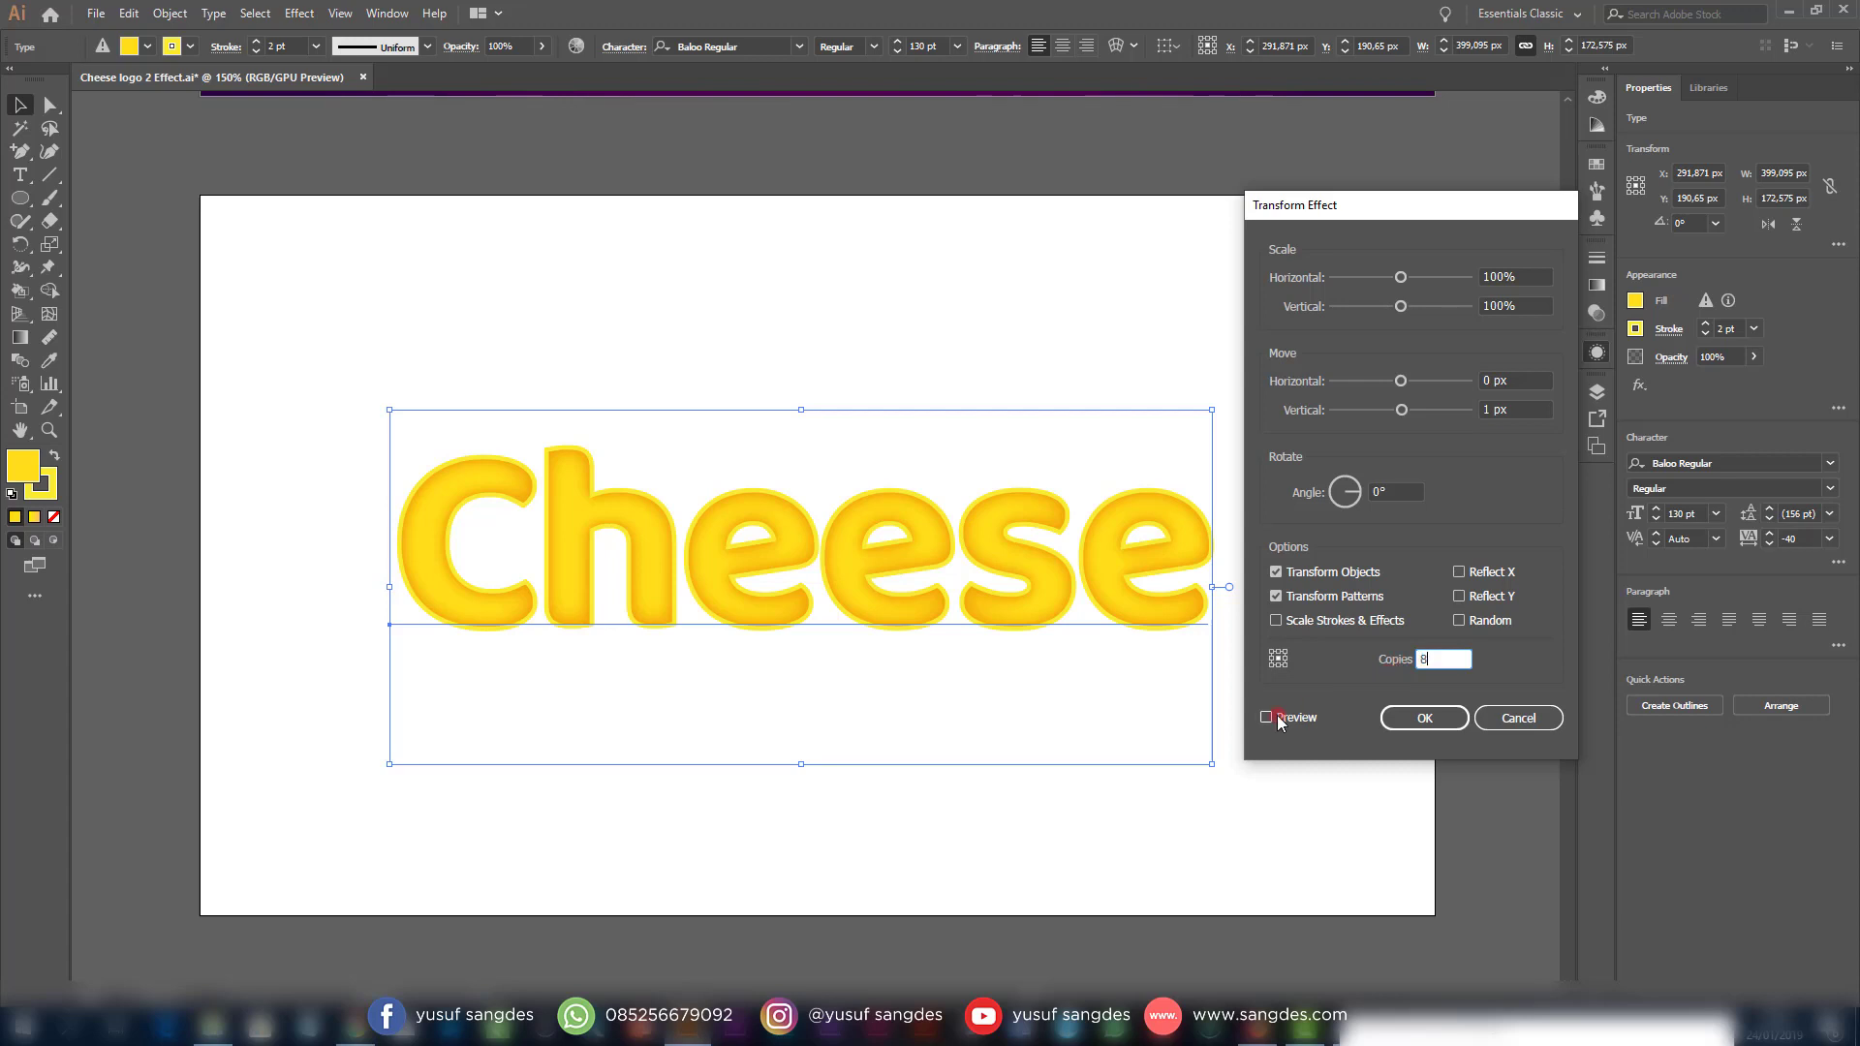
click(1266, 716)
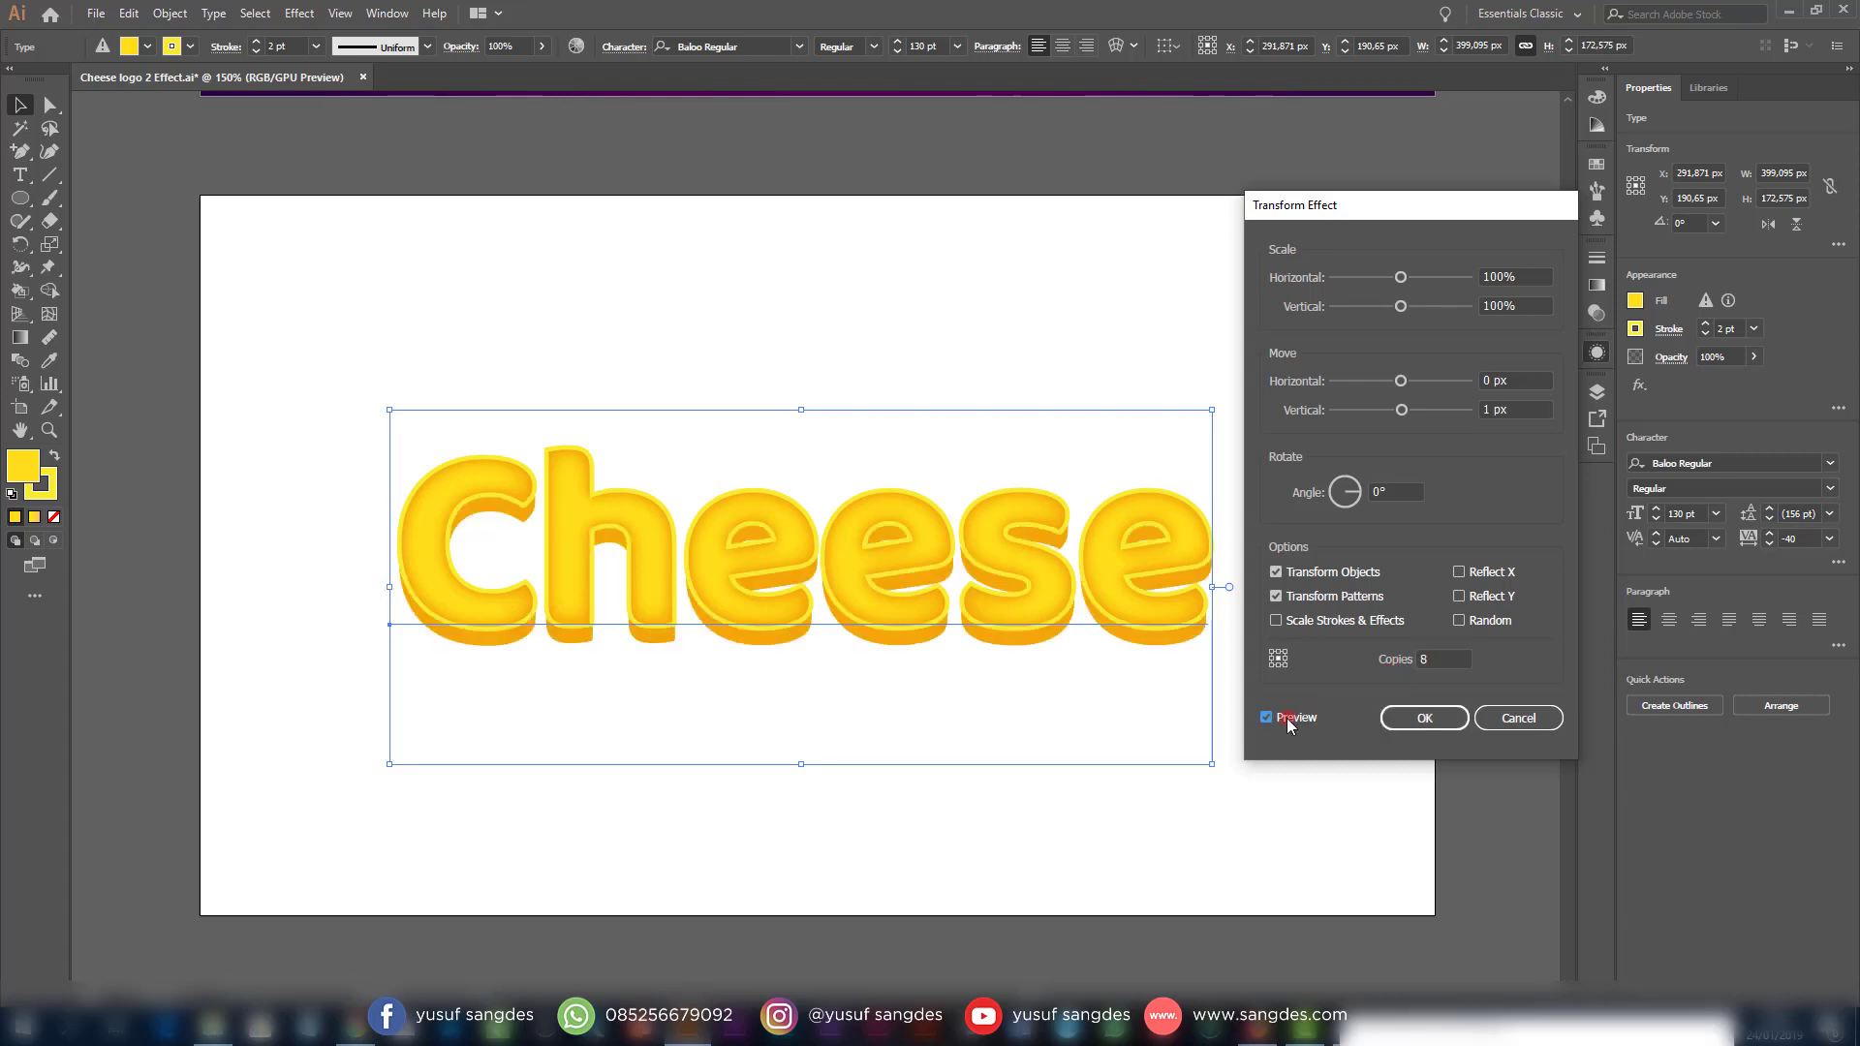
click(1421, 720)
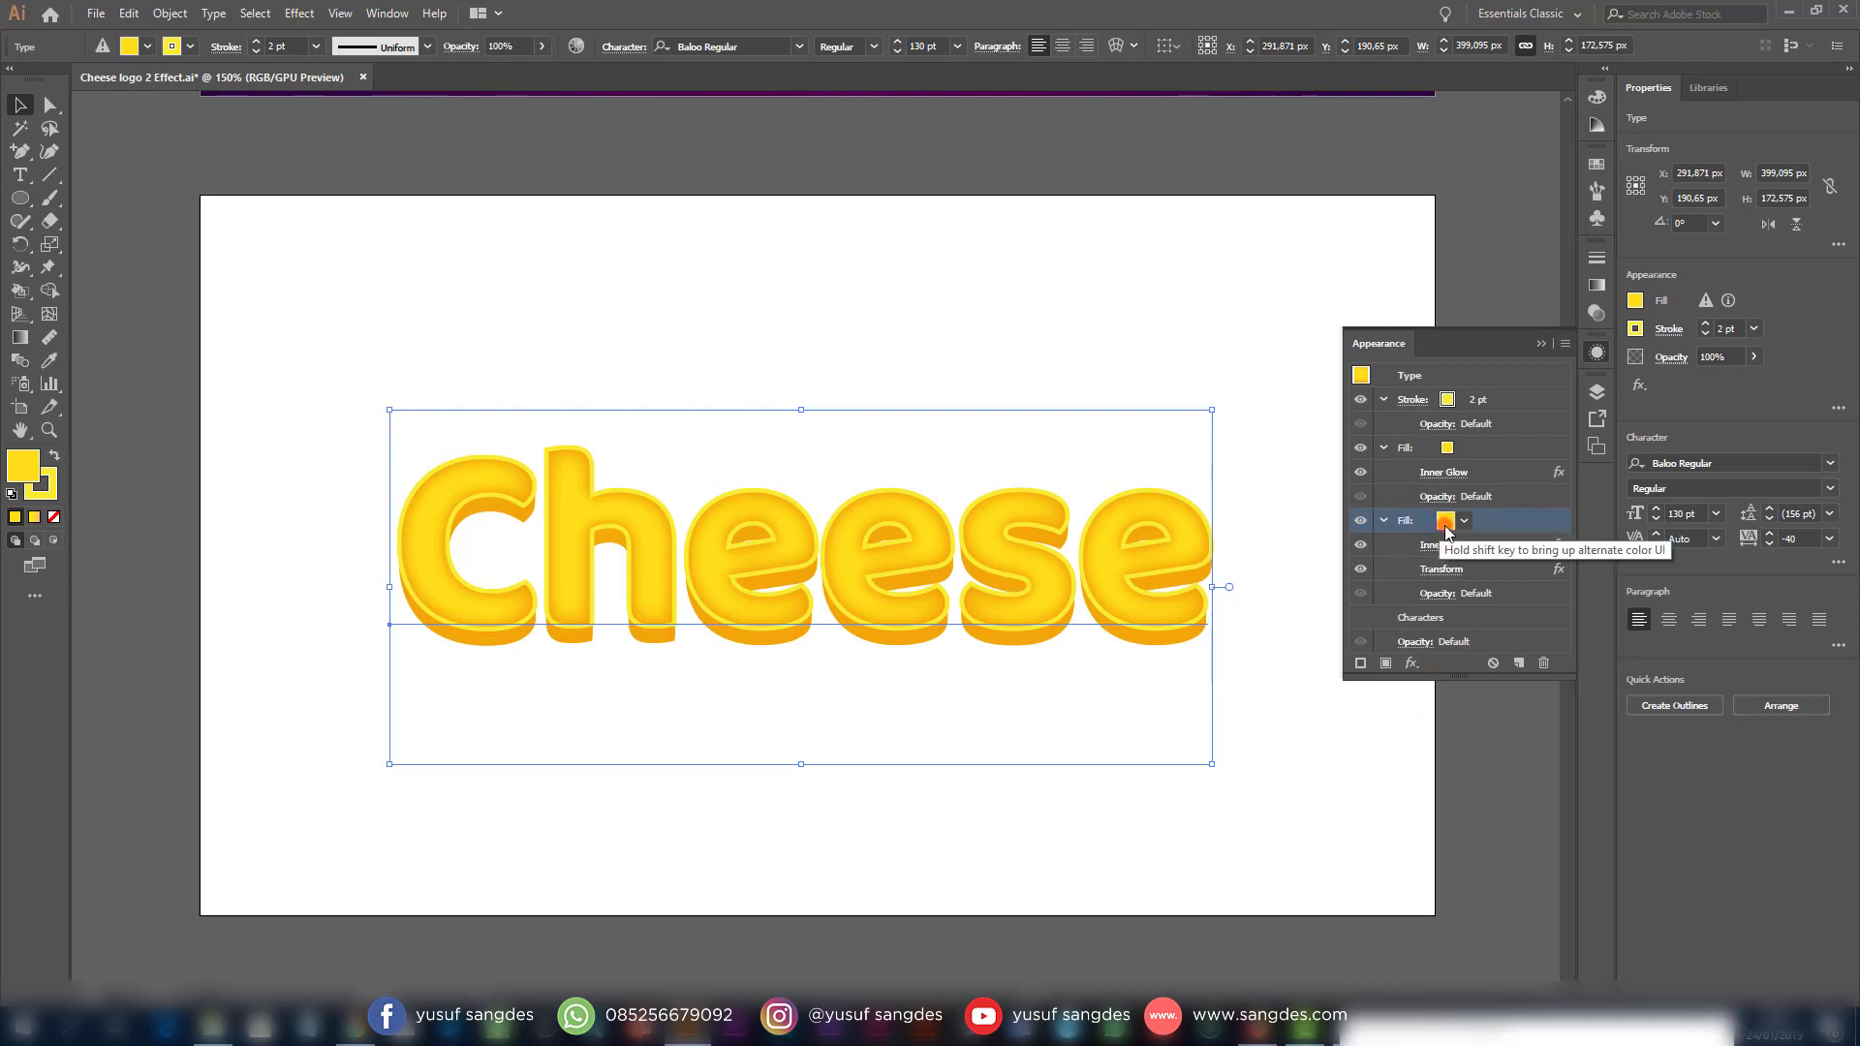
Change the lower, extruded fill to the orange-to-dark-brown gradient swatch
click(1445, 524)
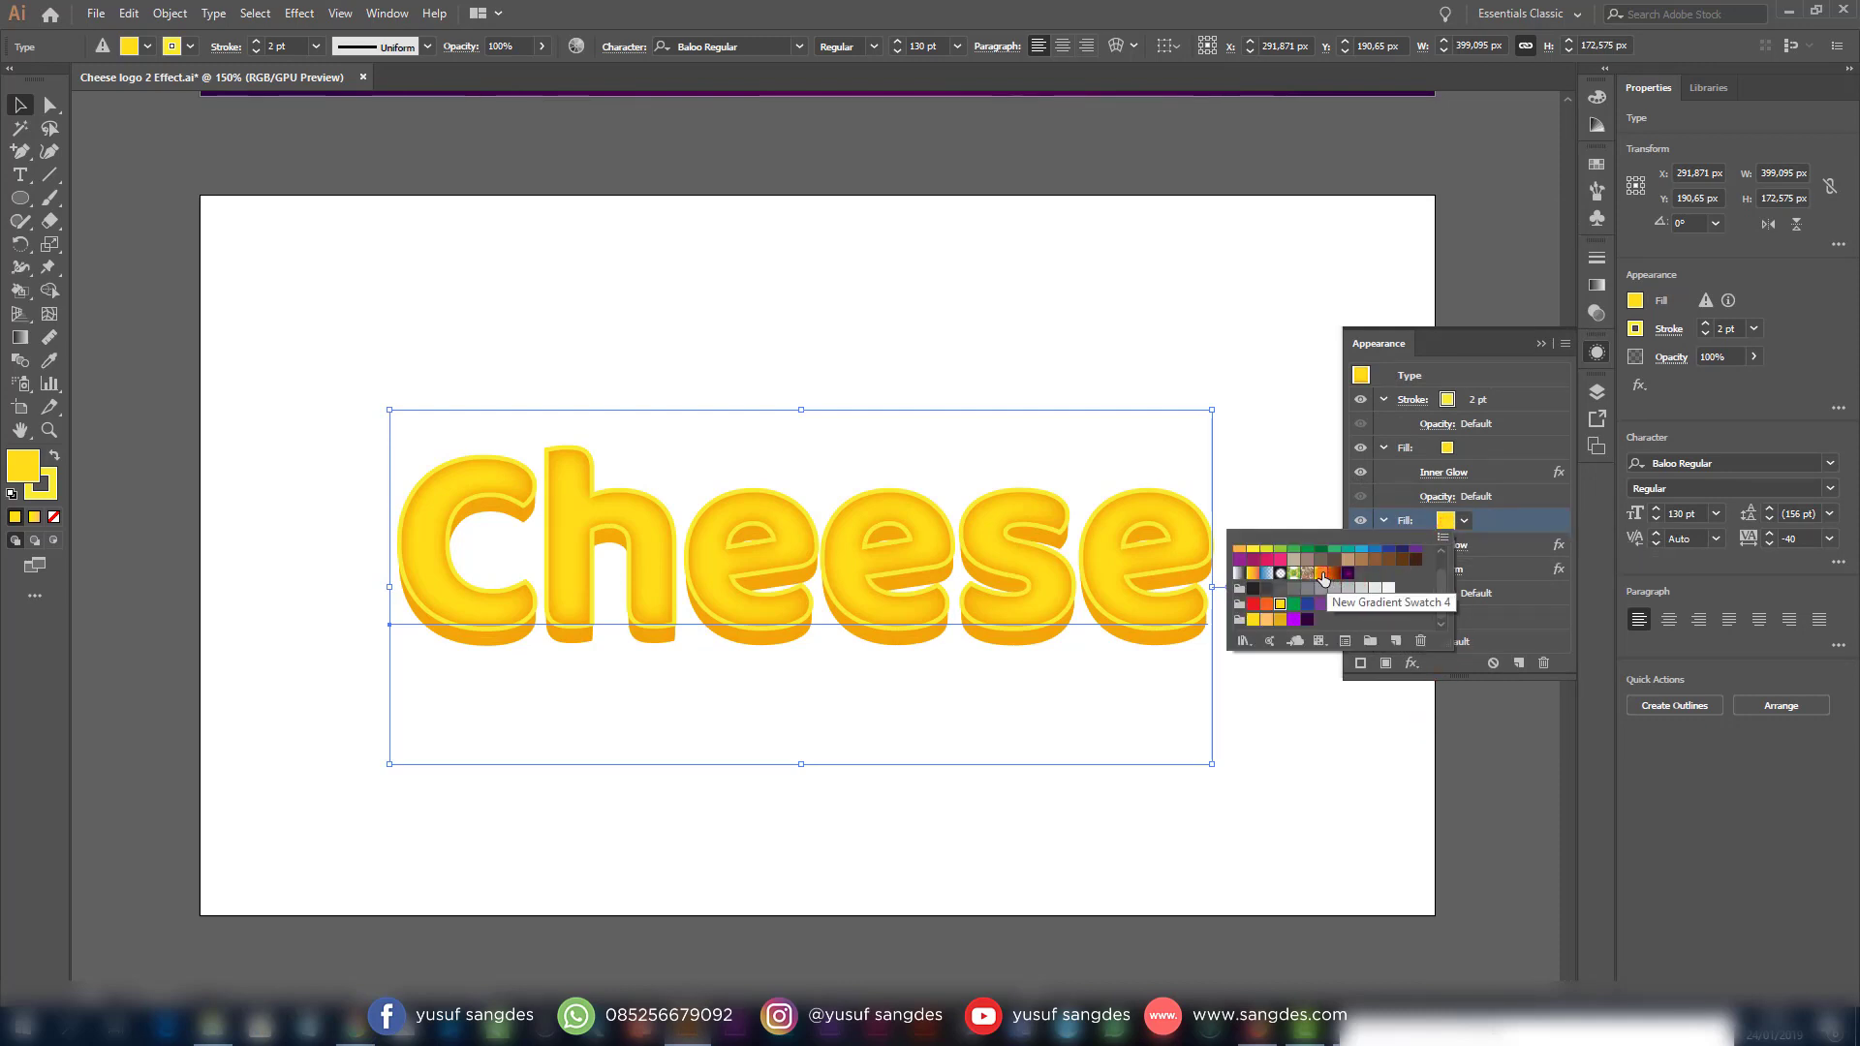
click(1332, 573)
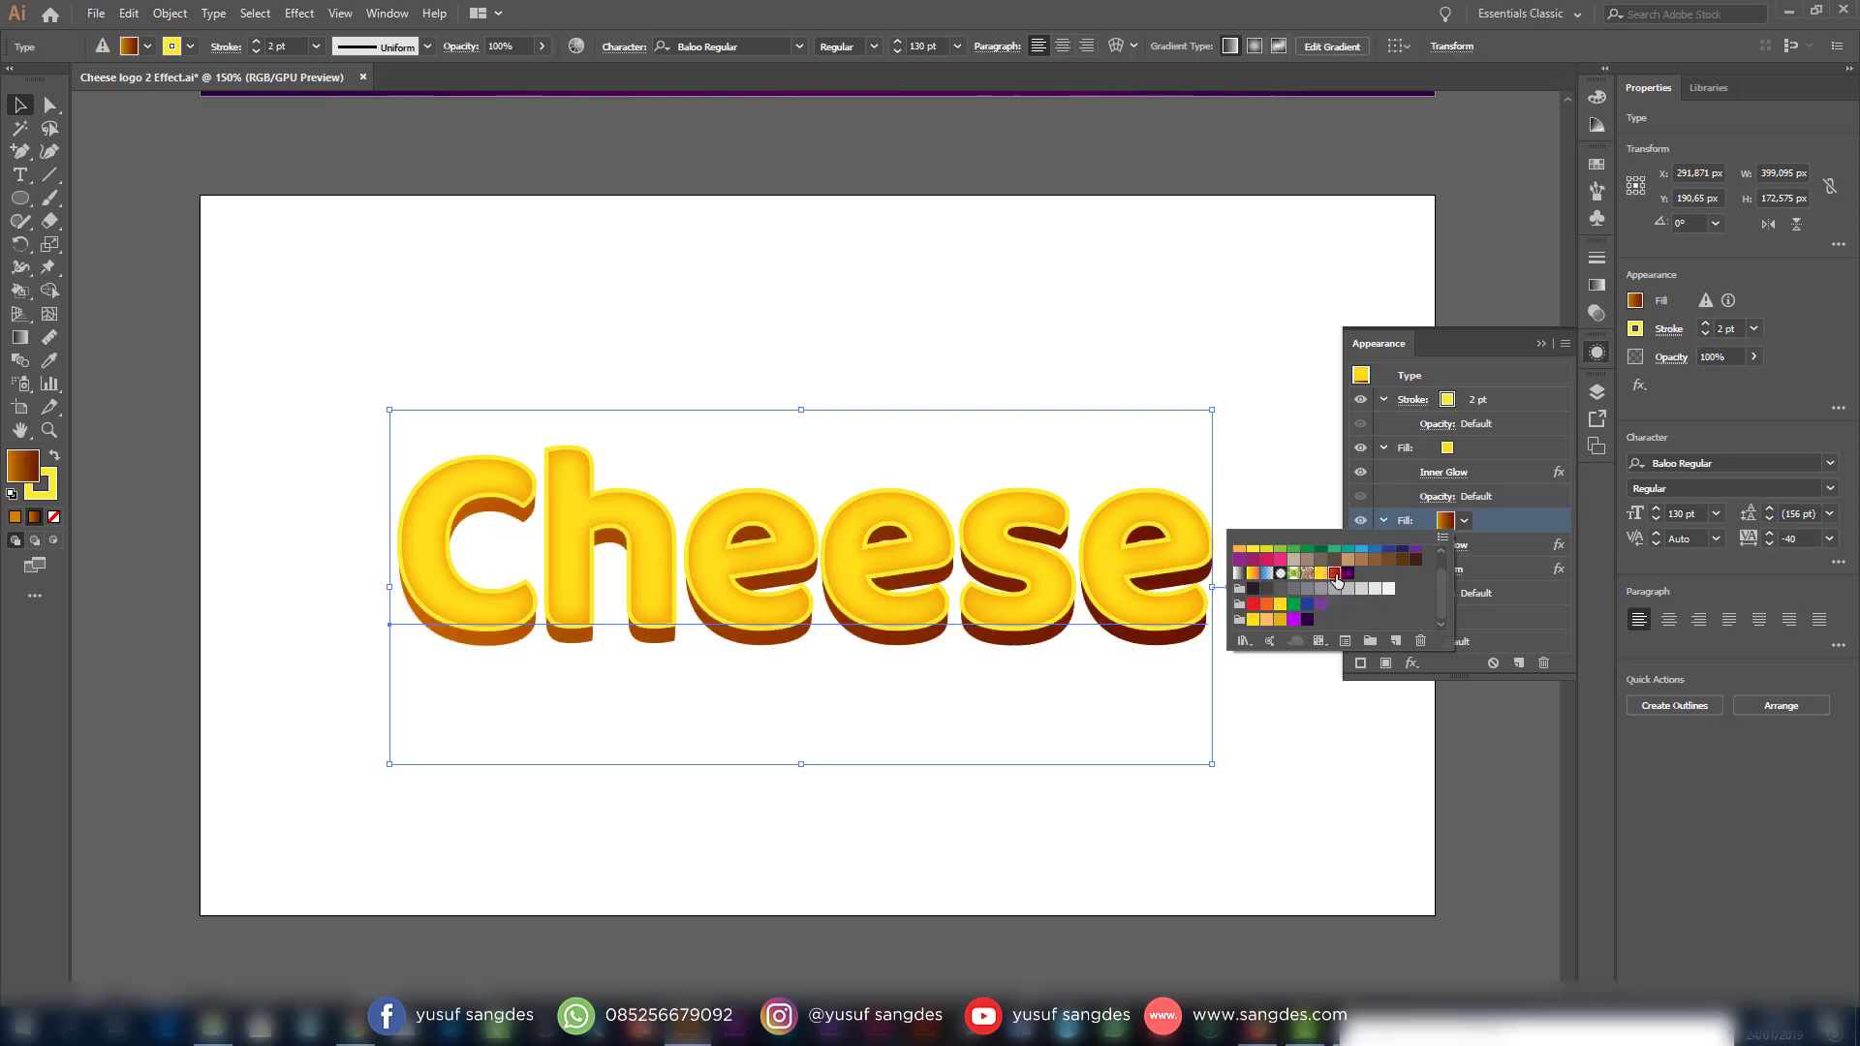
click(1084, 657)
Run the lower fill's gradient nearly vertically from the letters' middle to below the text, and shift its midpoint toward the dark end
key(g)
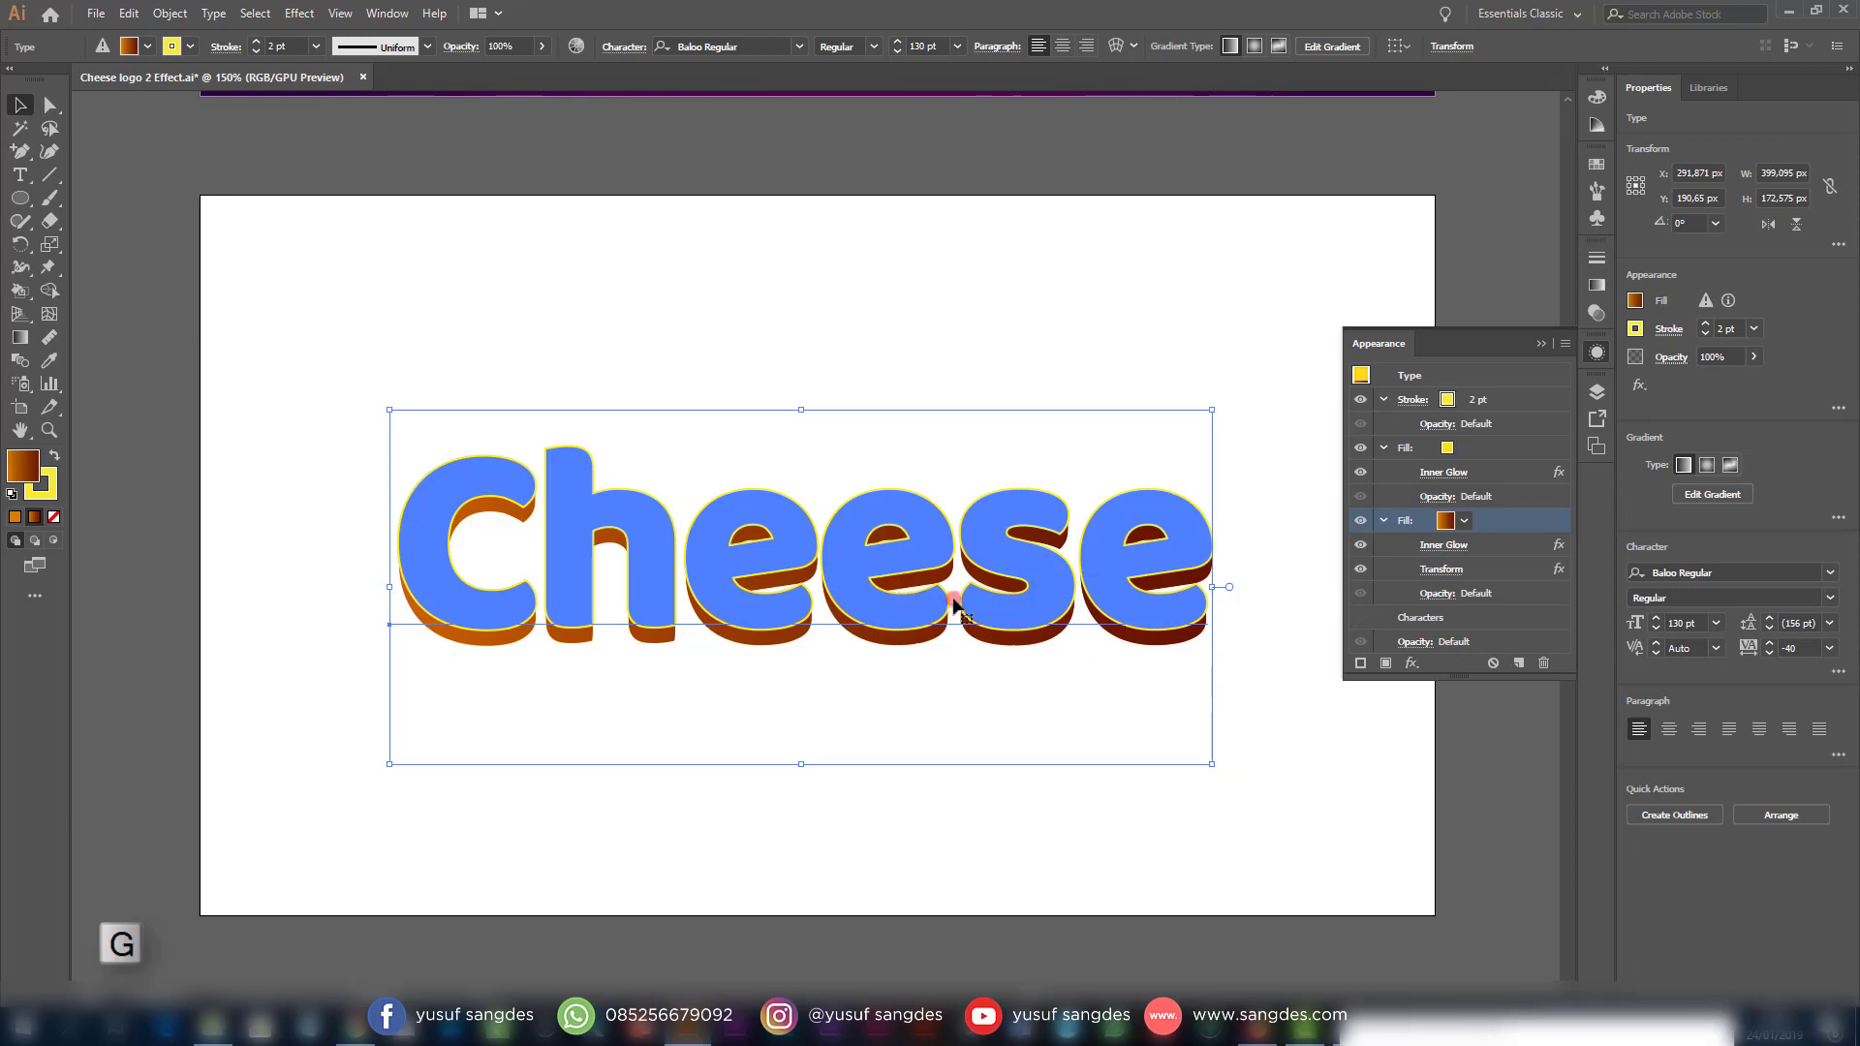
drag(882, 472, 863, 681)
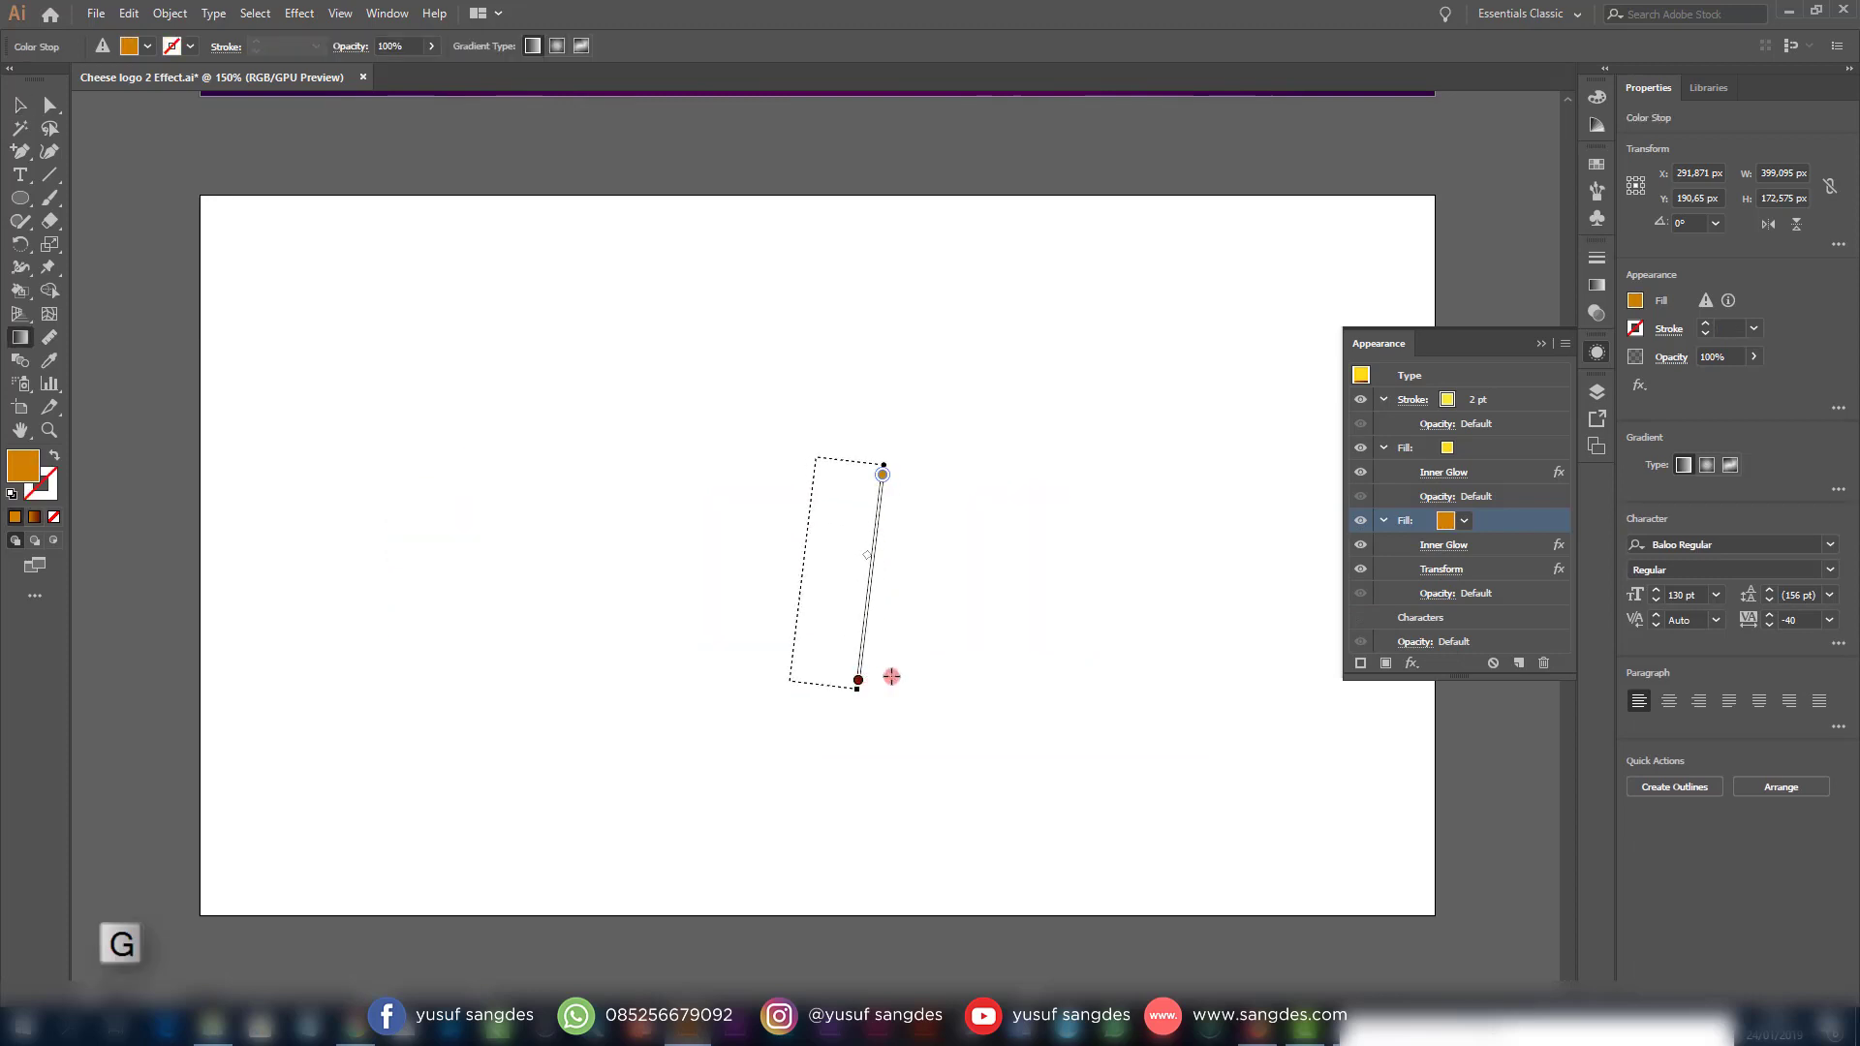
drag(877, 540, 865, 726)
mouse_move(870, 640)
mouse_down()
mouse_move(869, 623)
mouse_move(868, 674)
mouse_up()
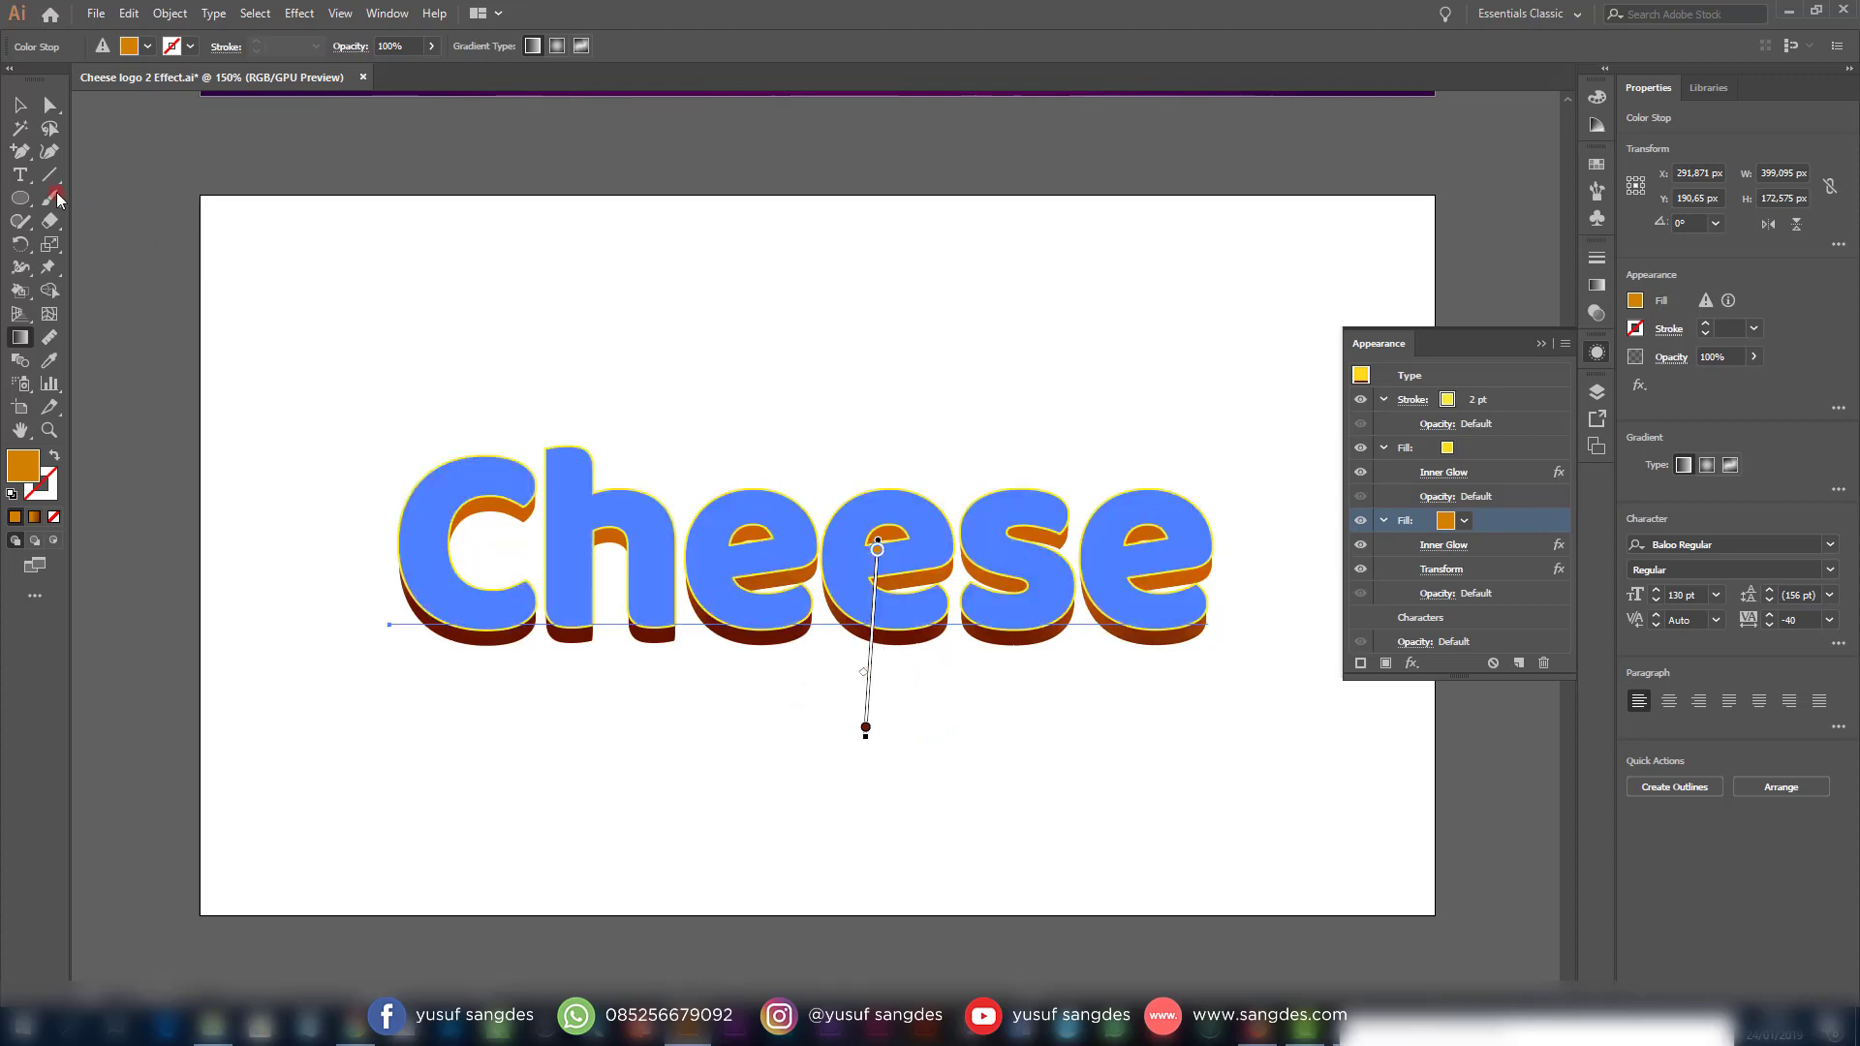
key(v)
click(502, 329)
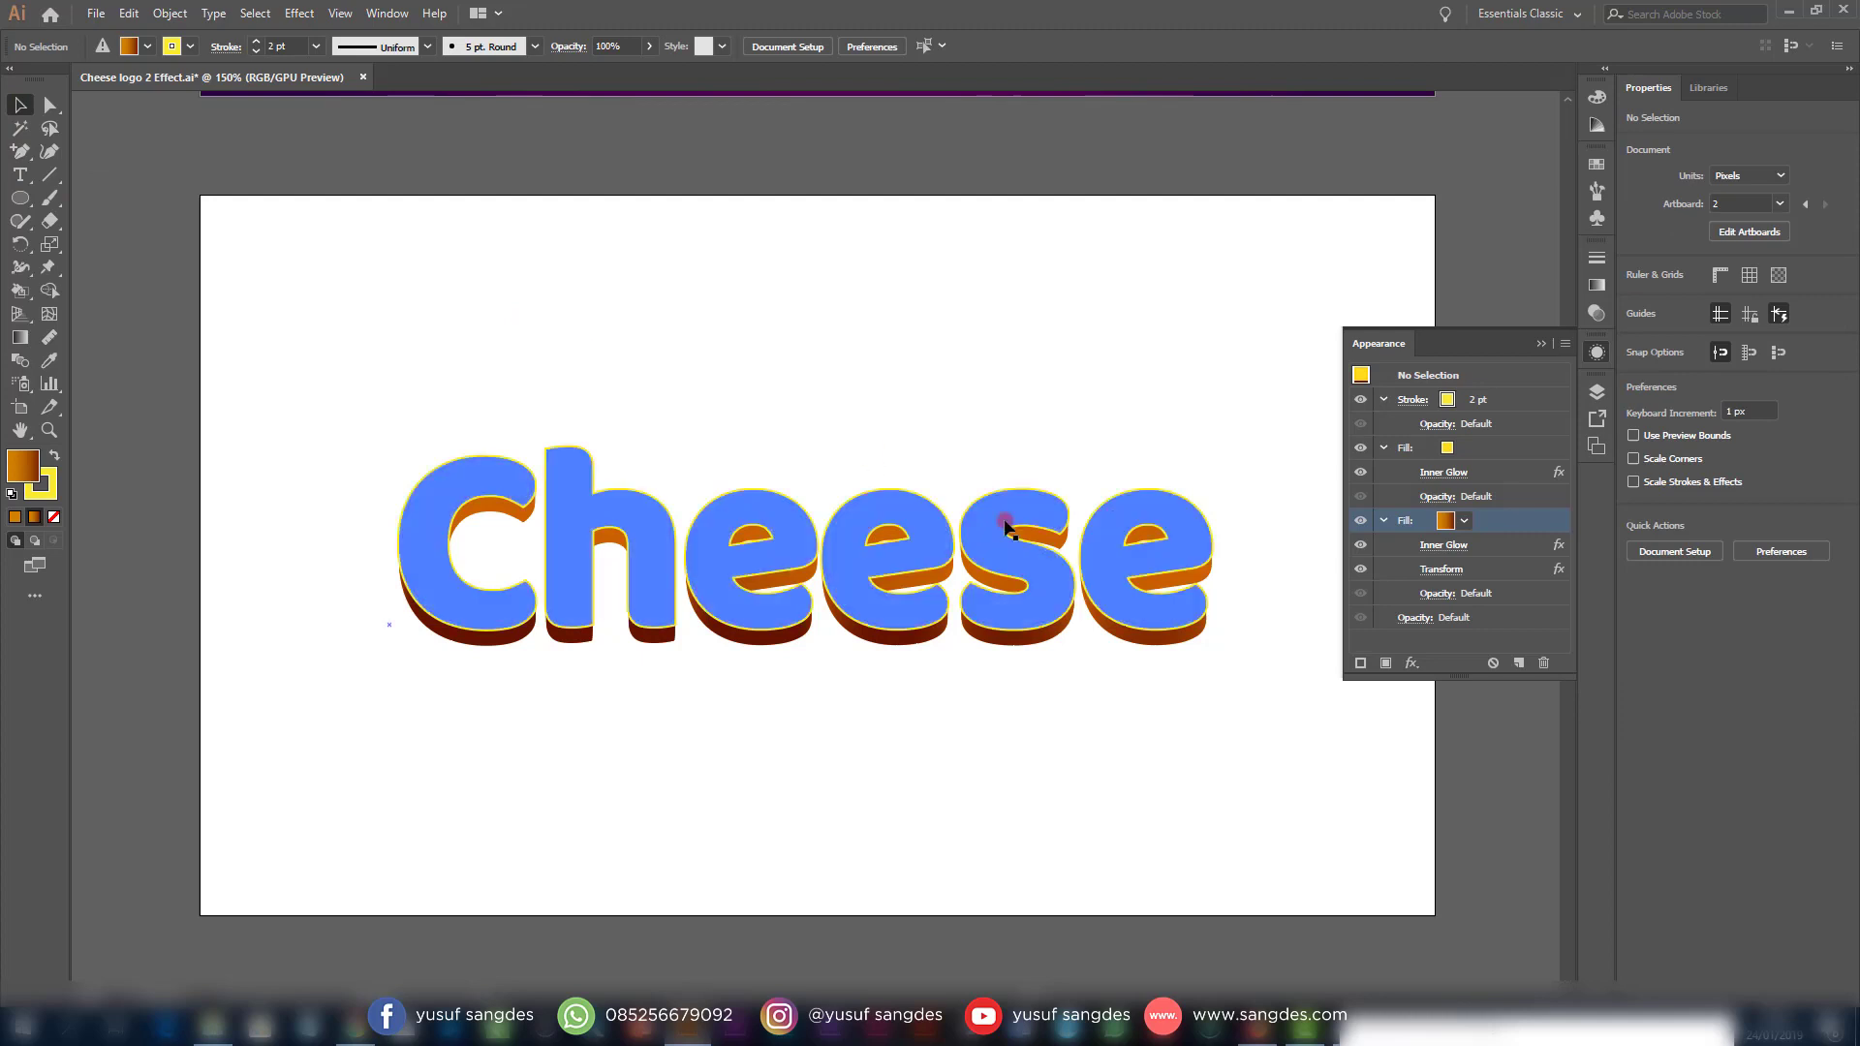
click(1175, 647)
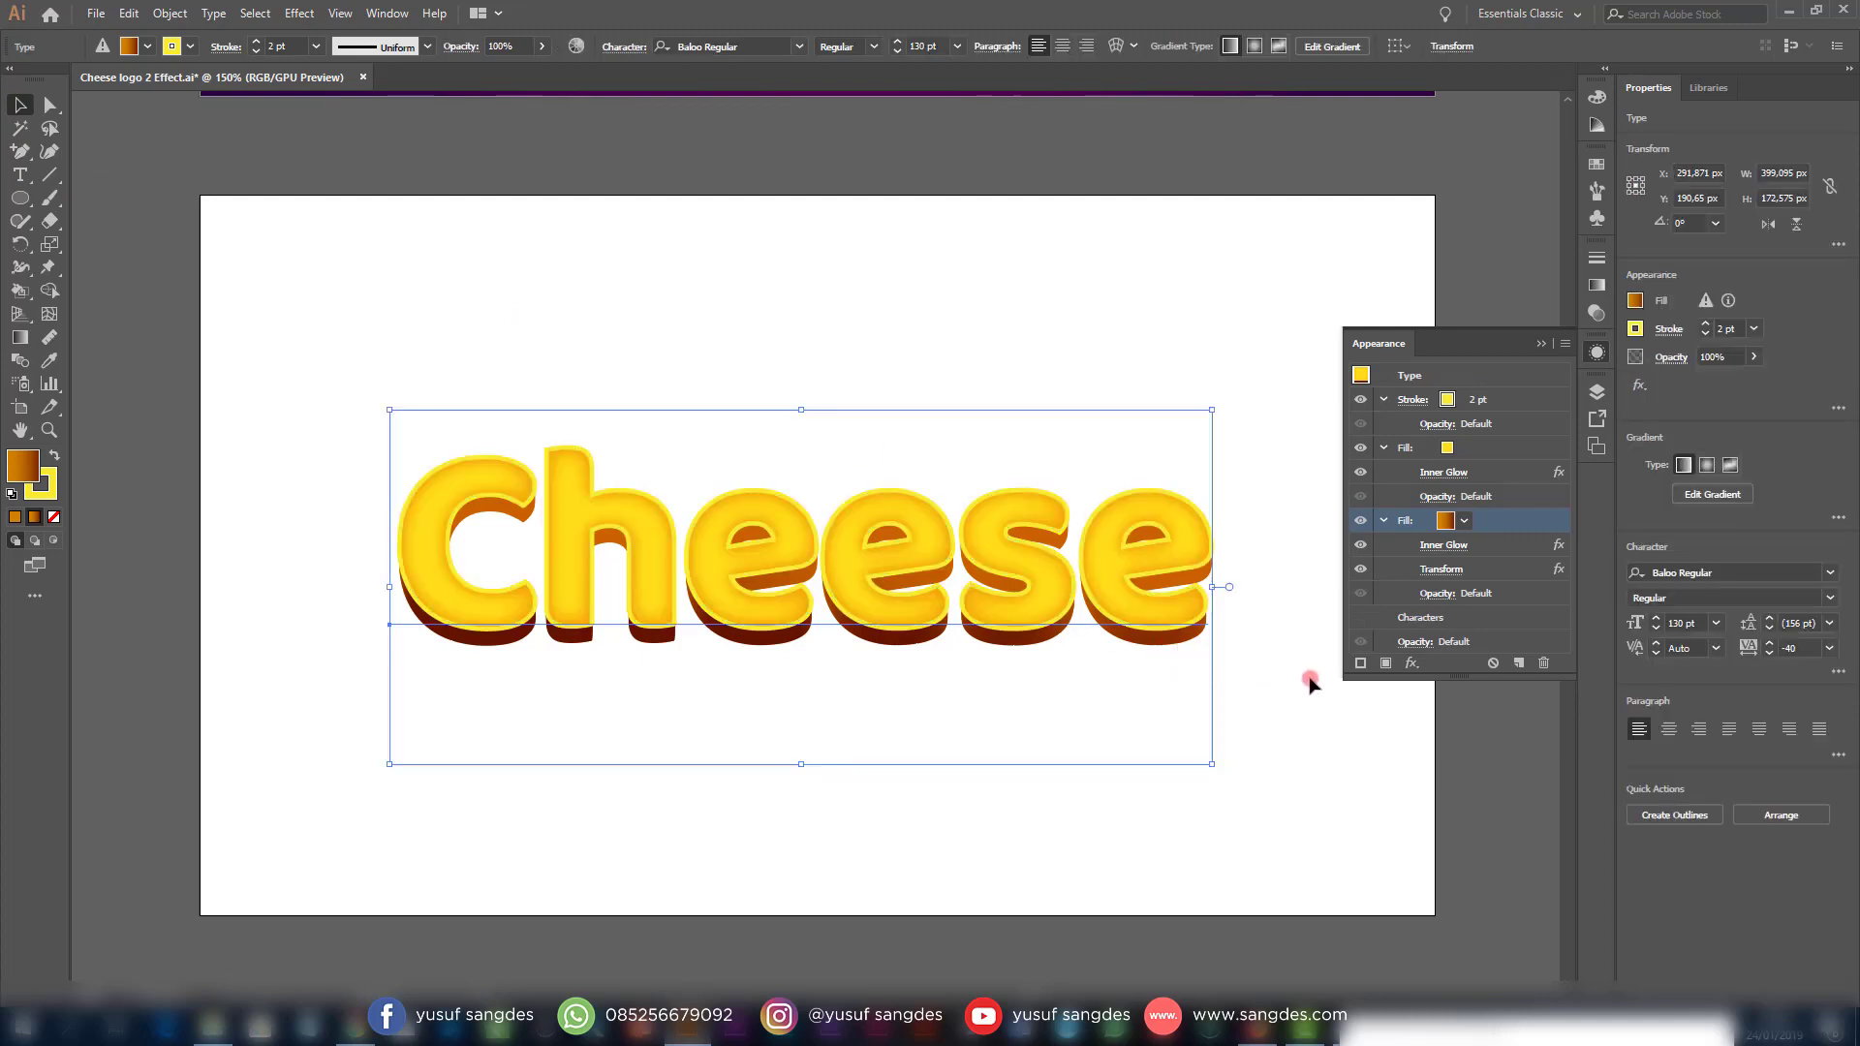
click(1162, 645)
Duplicate the gradient fill of the "Cheese" text with its Inner Glow and Transform effects, and select the lower copy
scroll(1308, 695, down, 2)
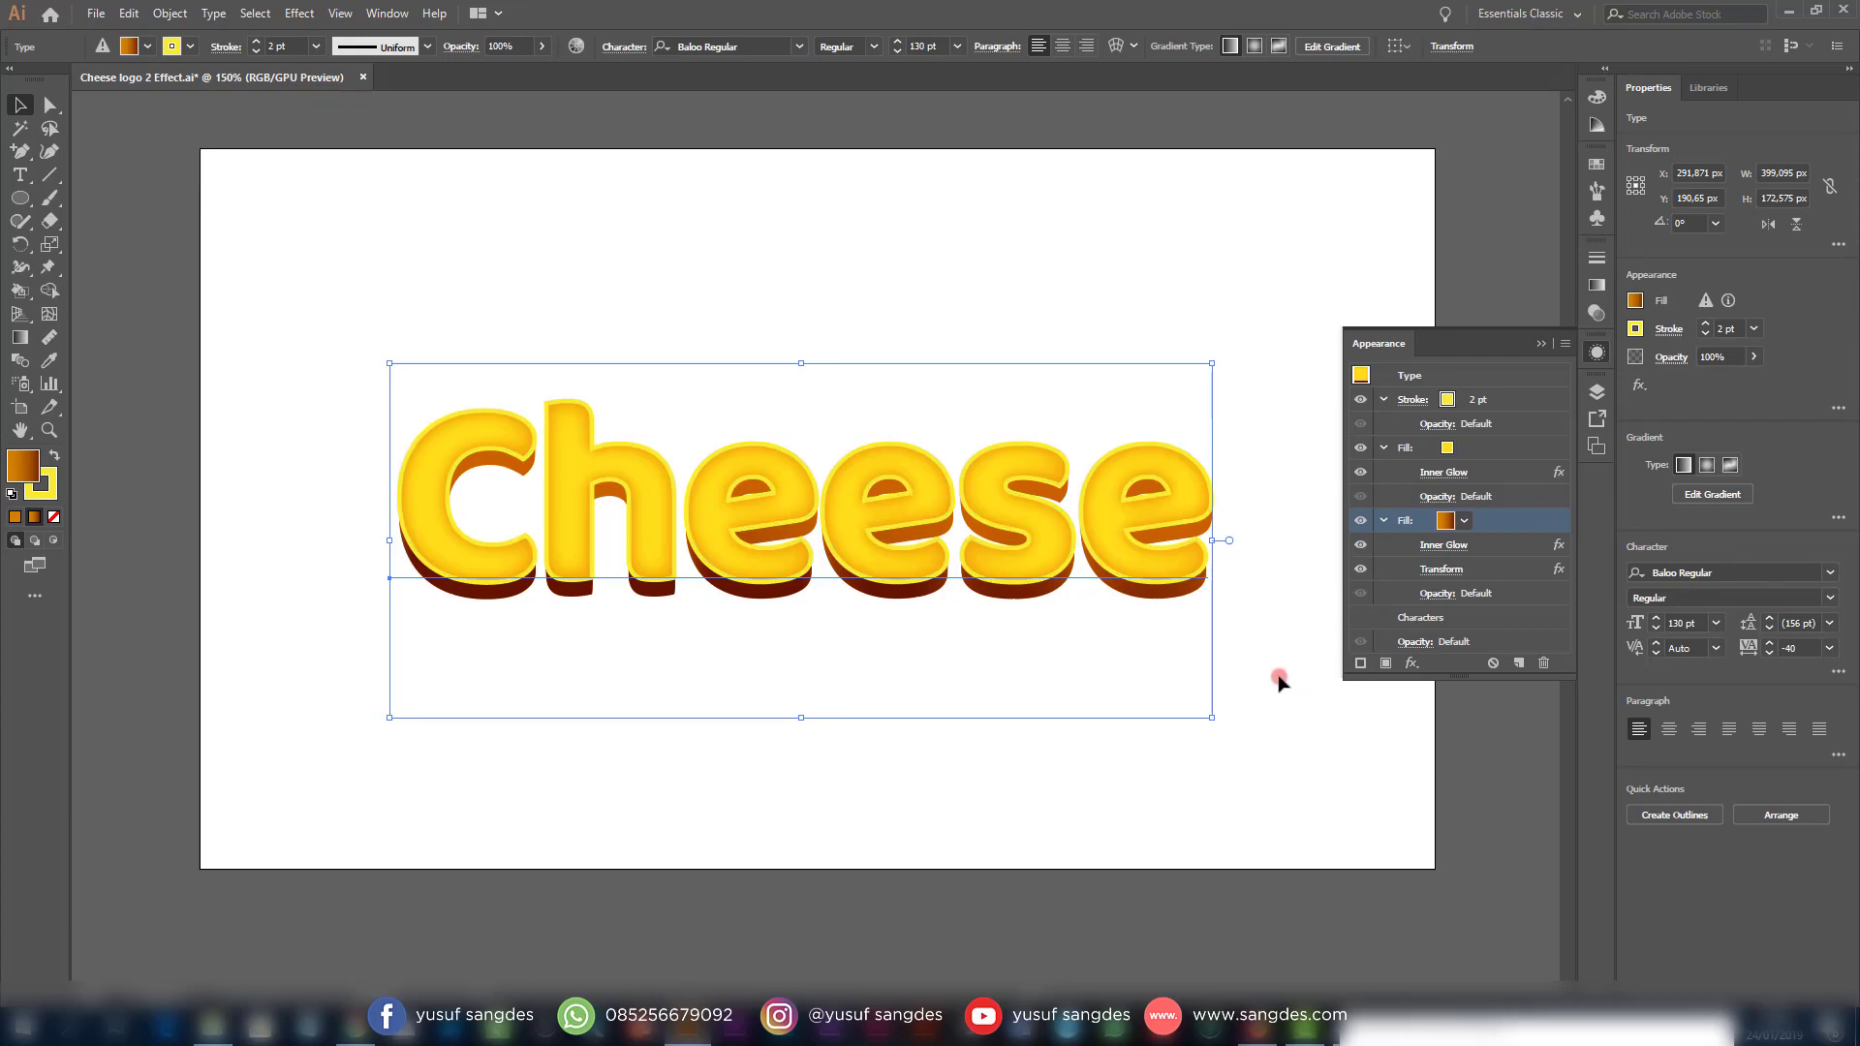
scroll(1280, 673, up, 1)
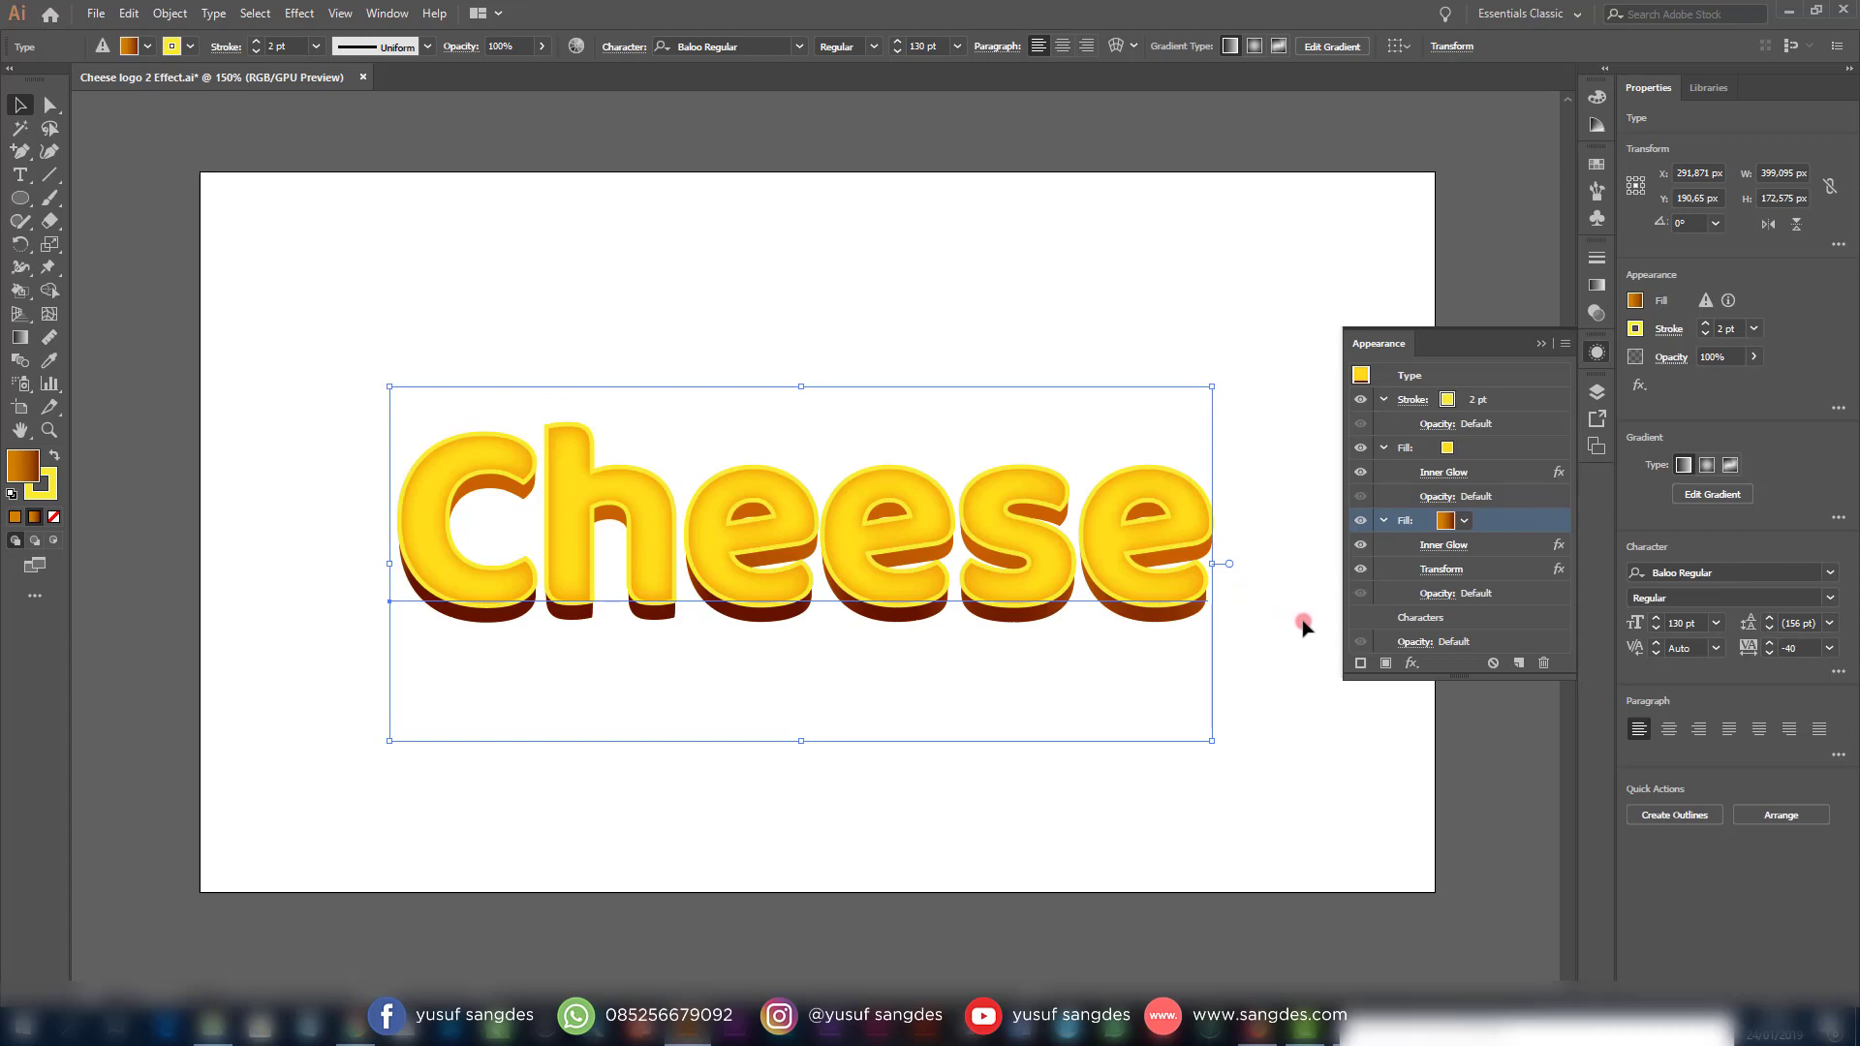
click(1517, 665)
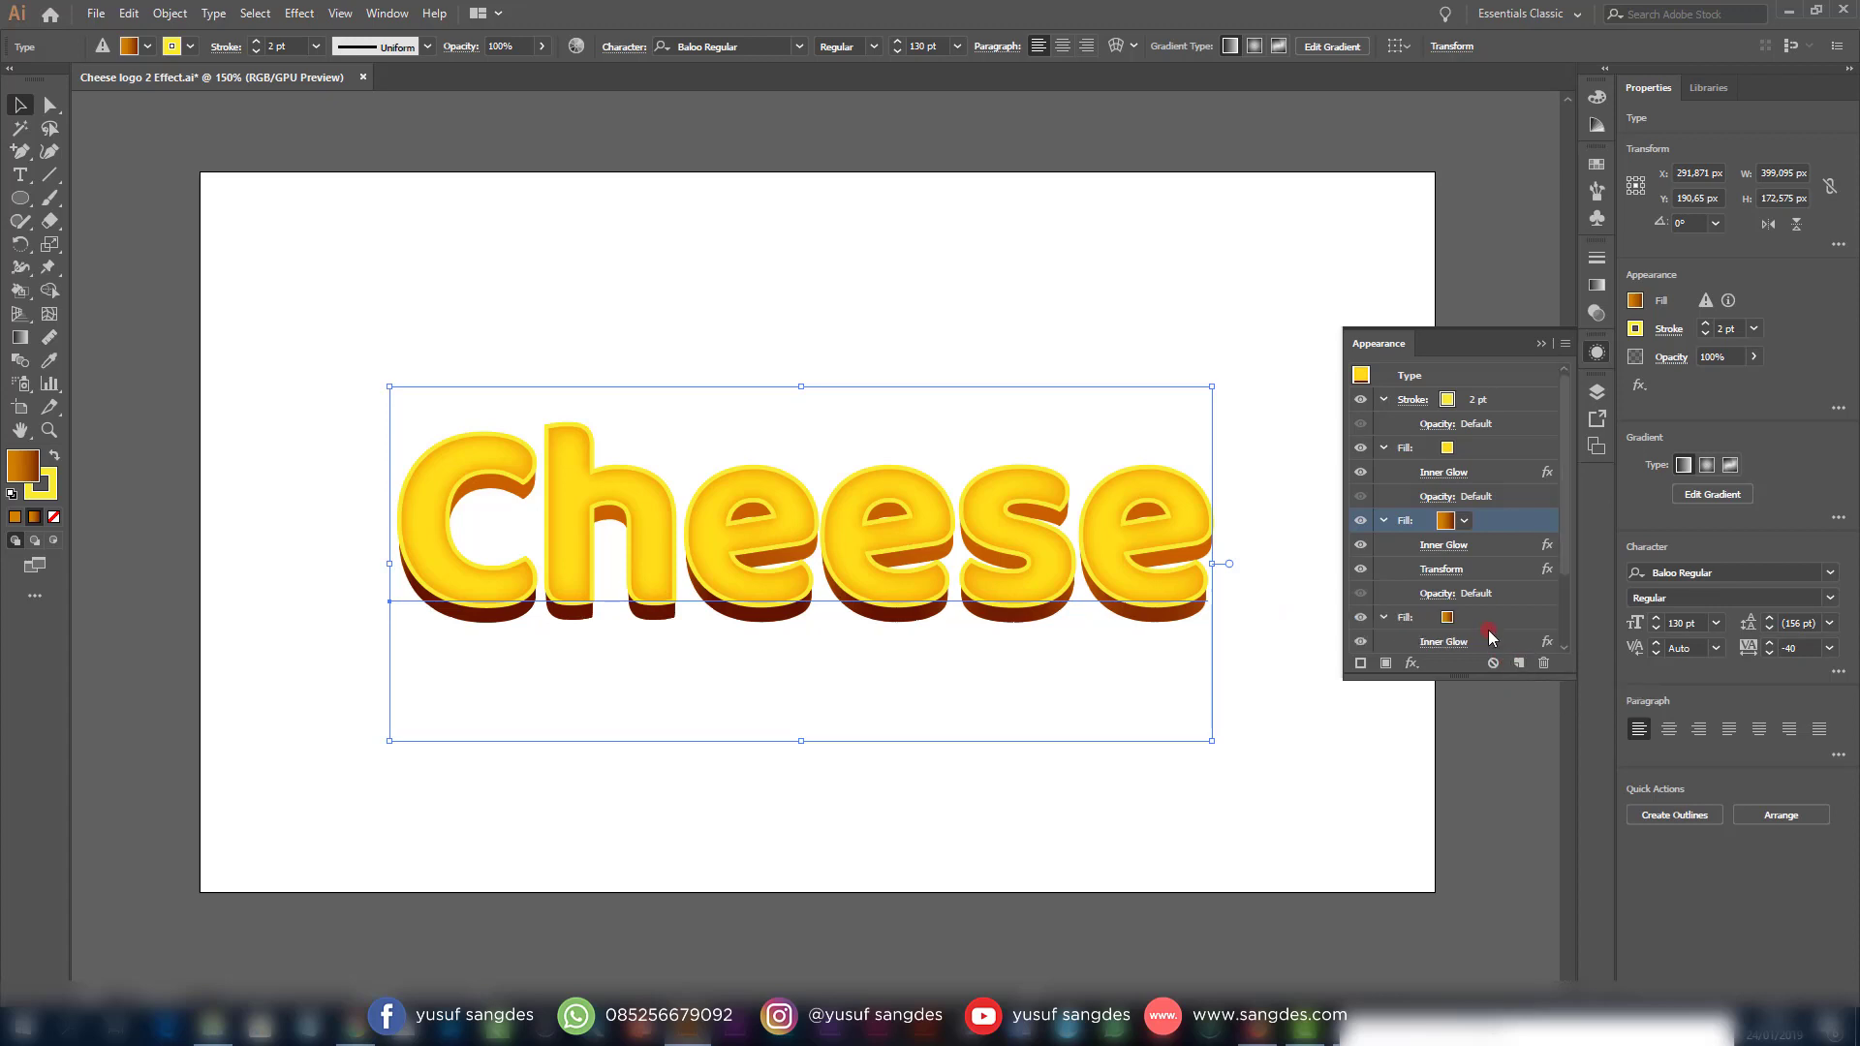
scroll(1487, 621, down, 1)
click(1469, 544)
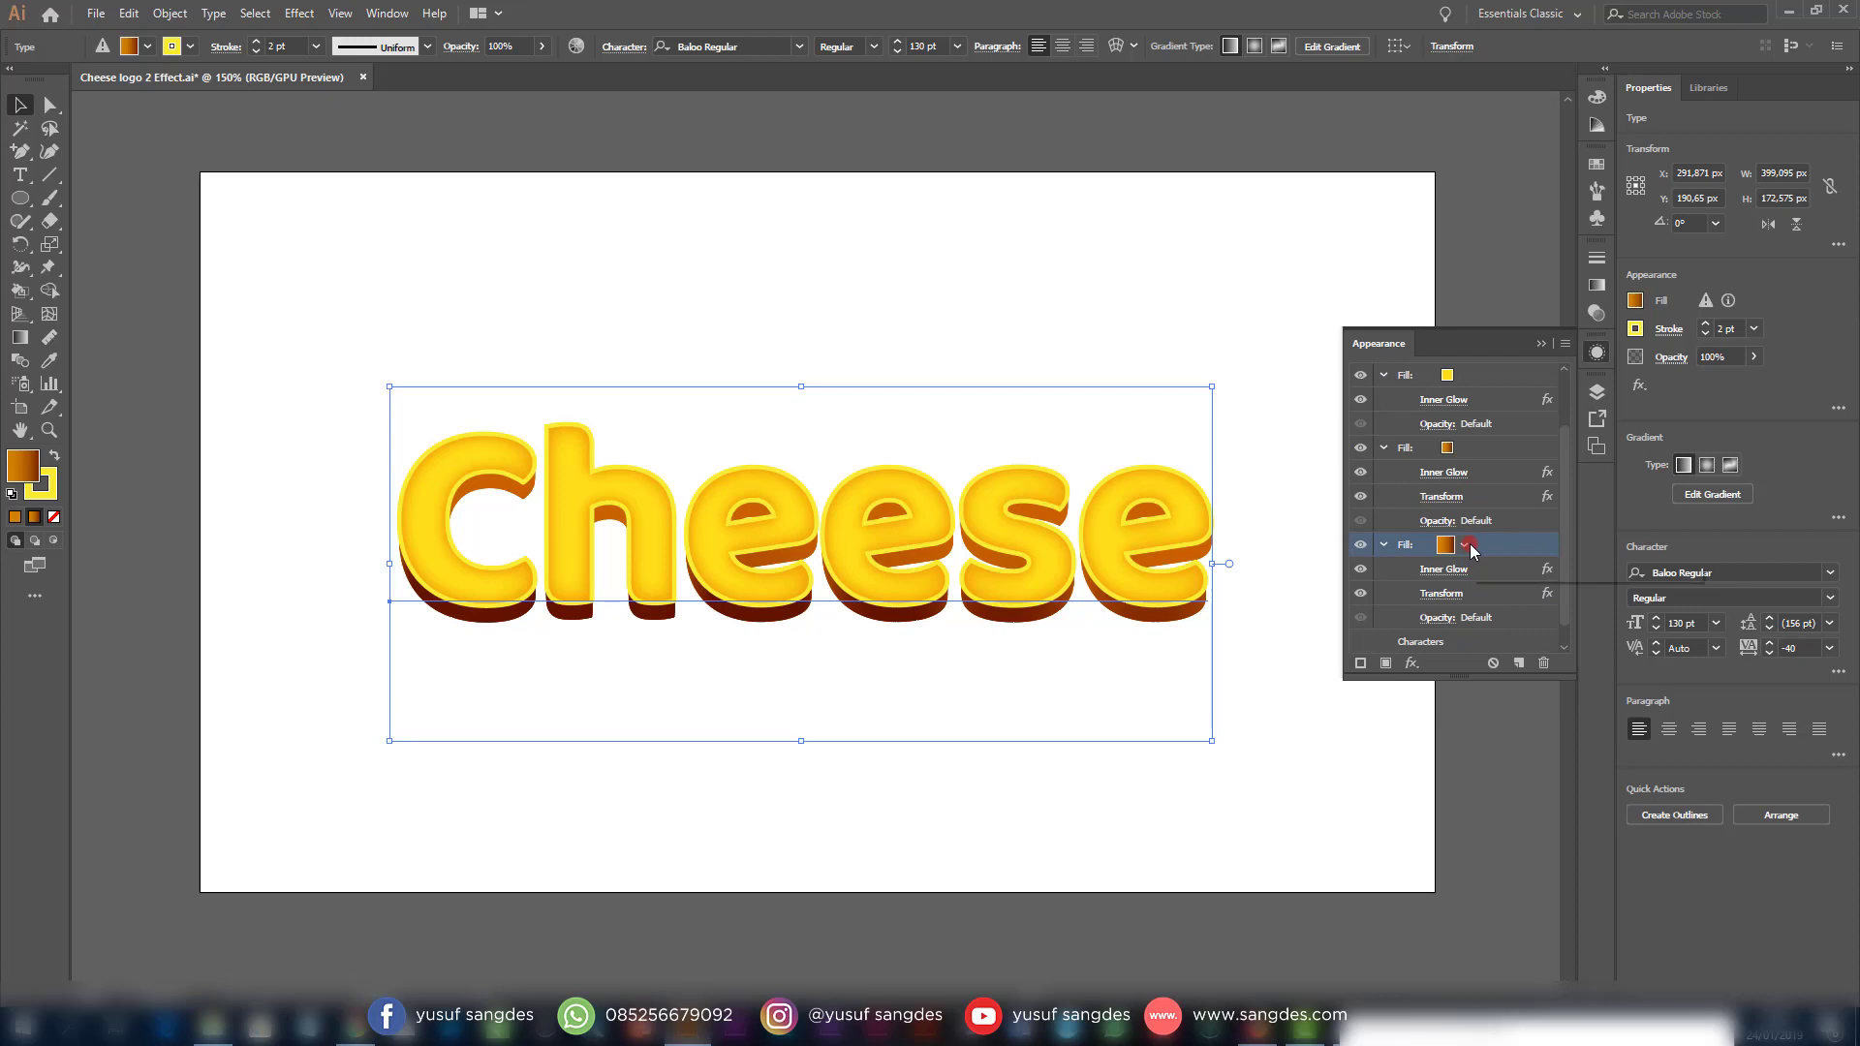
Change the bottom fill of the "Cheese" text to the yellow-to-orange gradient swatch
click(1445, 545)
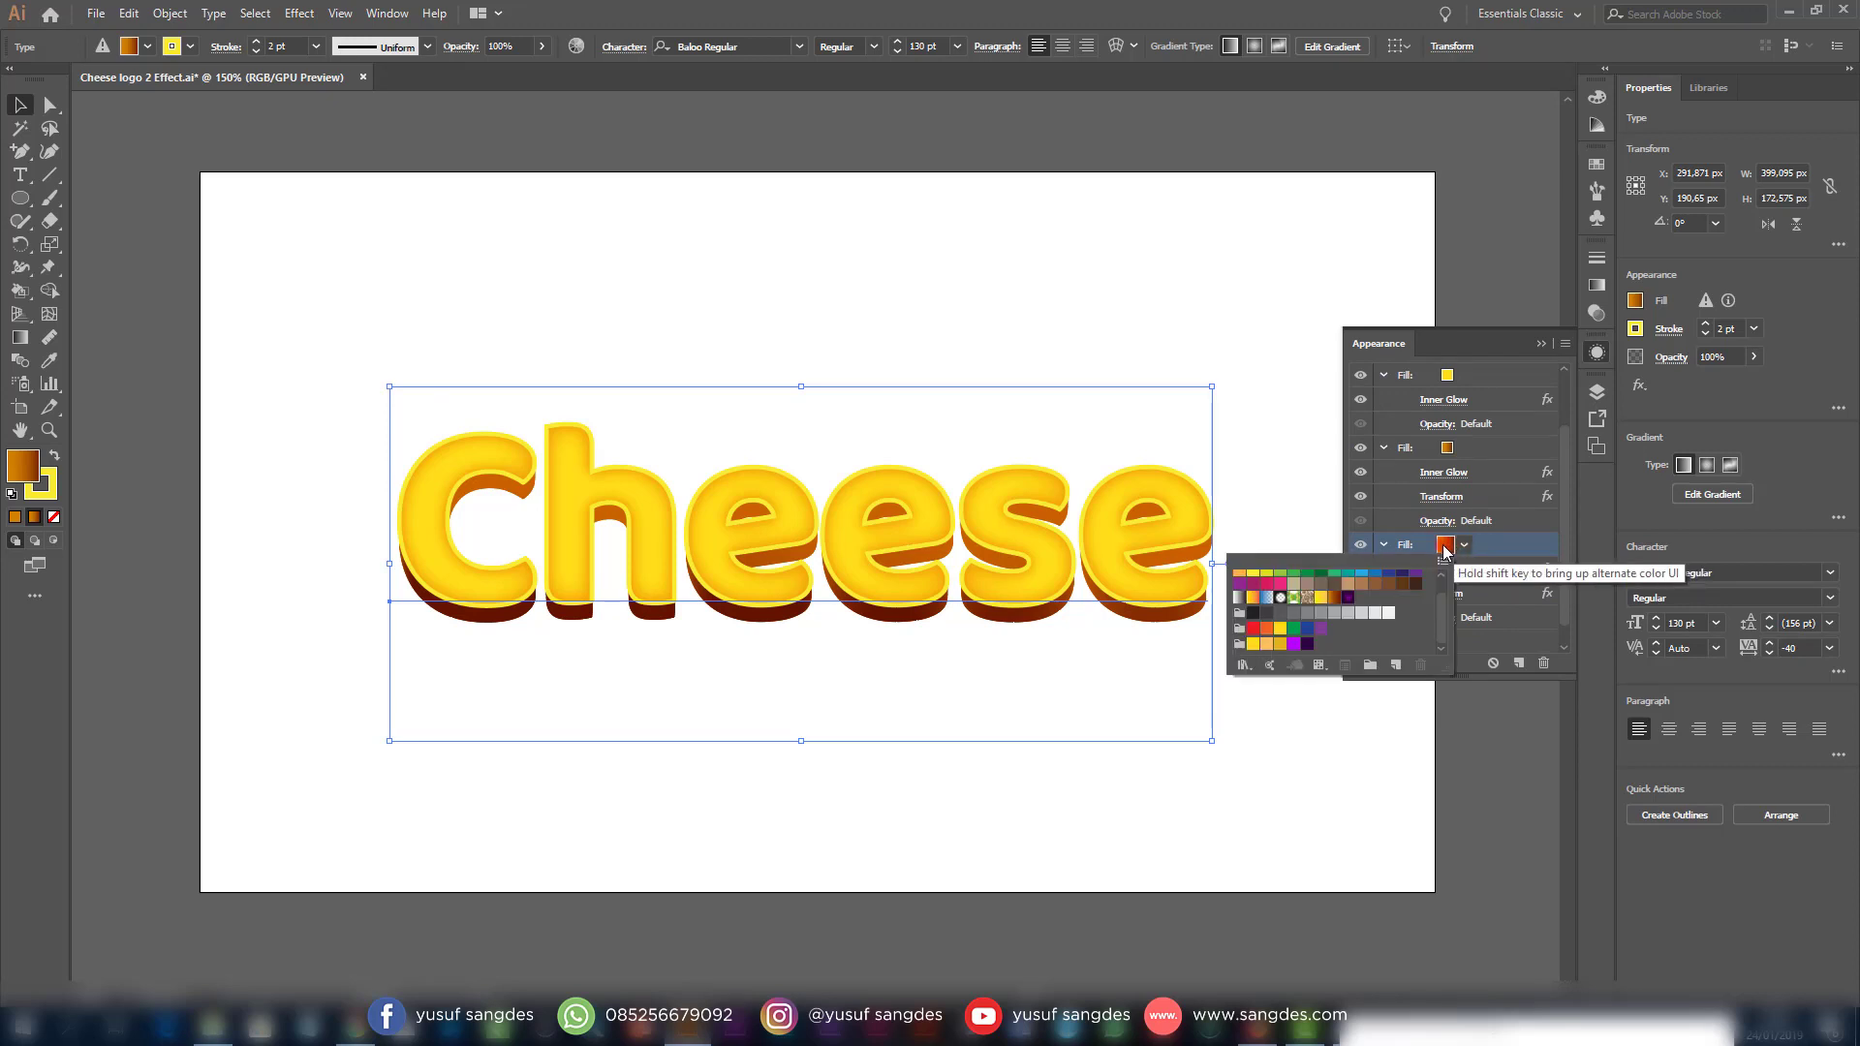
click(1321, 598)
click(1321, 599)
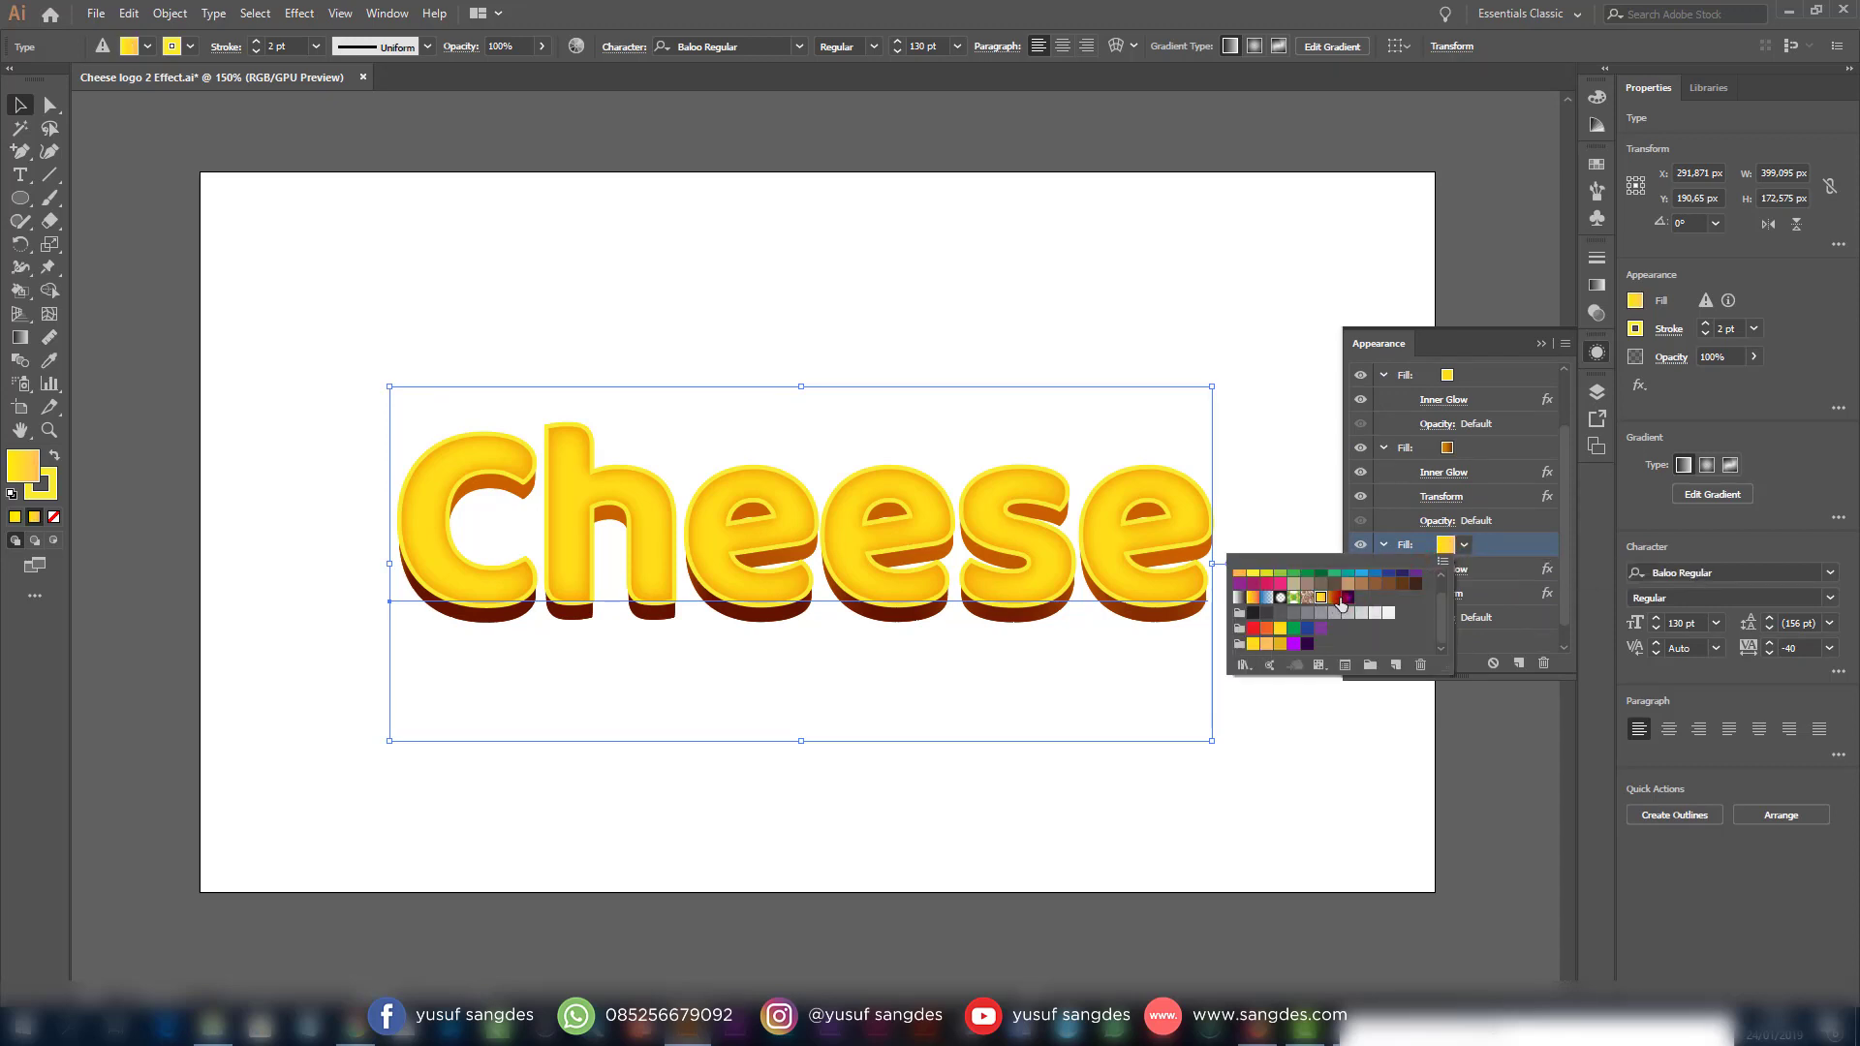
click(1497, 642)
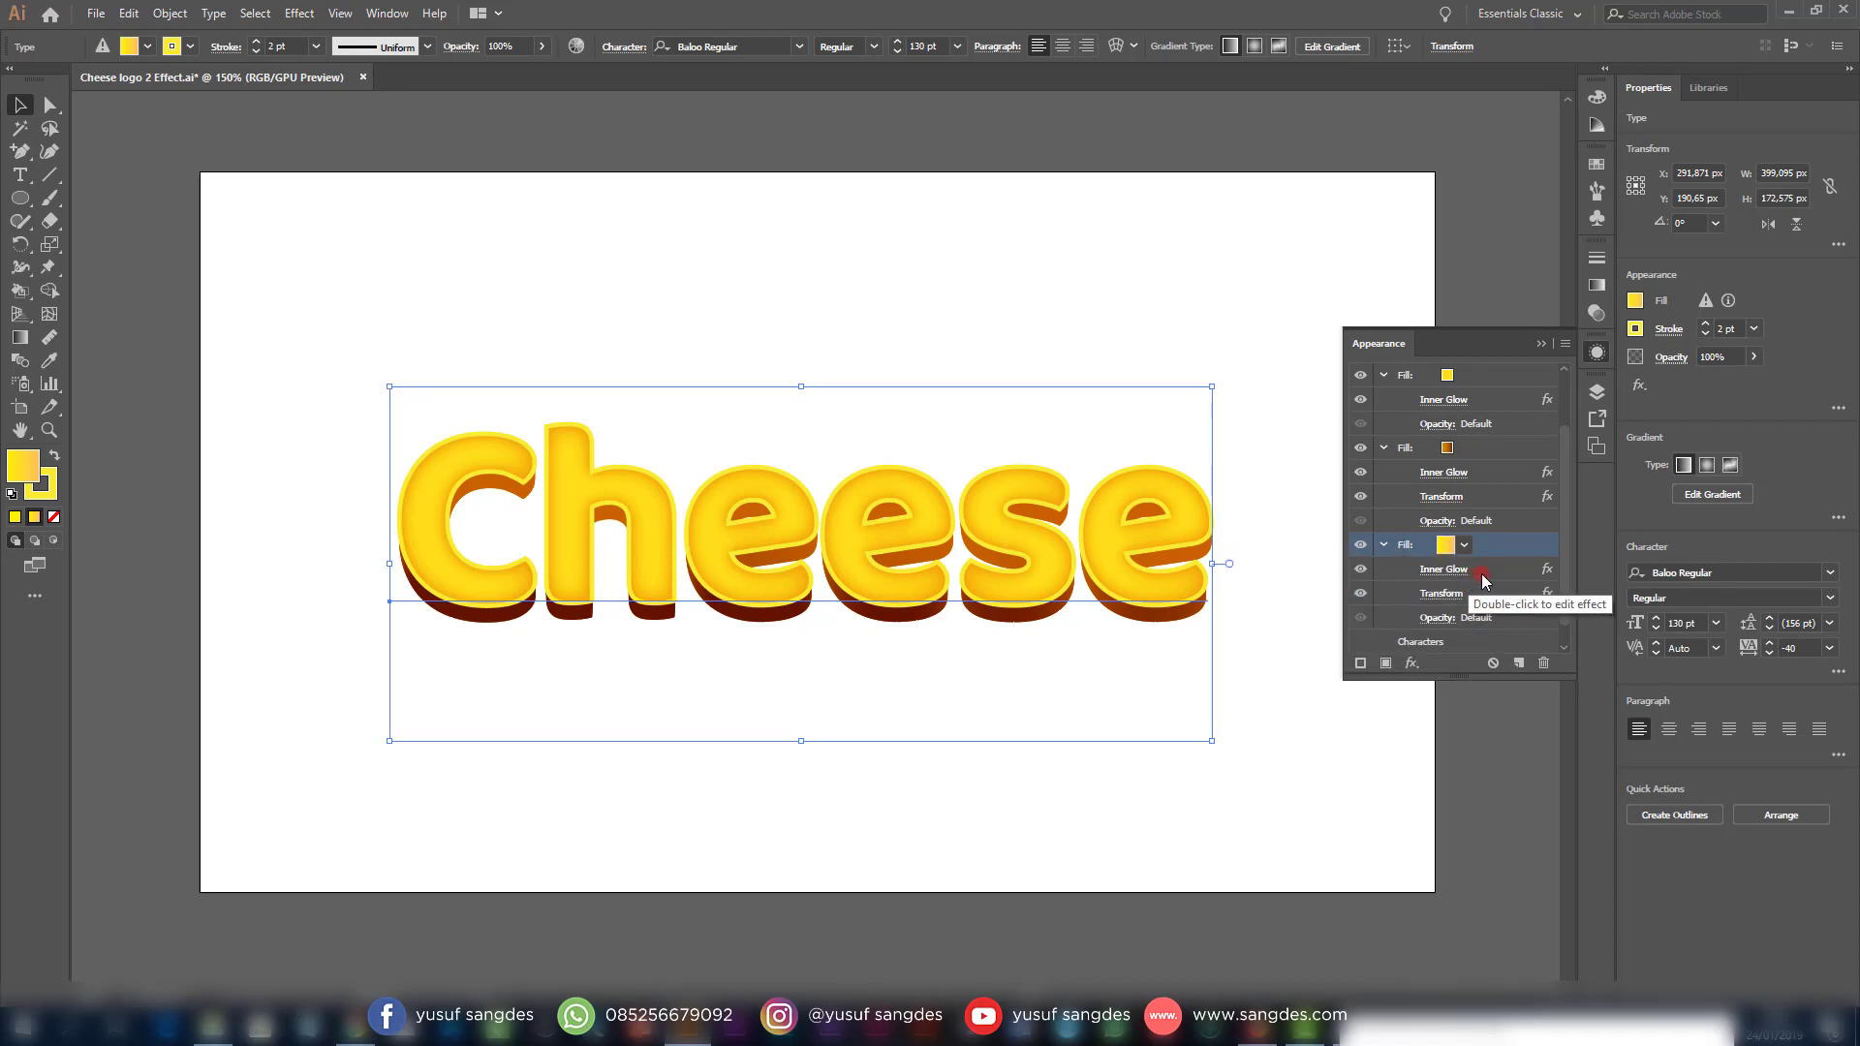
Add an Offset Path effect to the bottom fill with an 8 px offset and round joins
click(1412, 663)
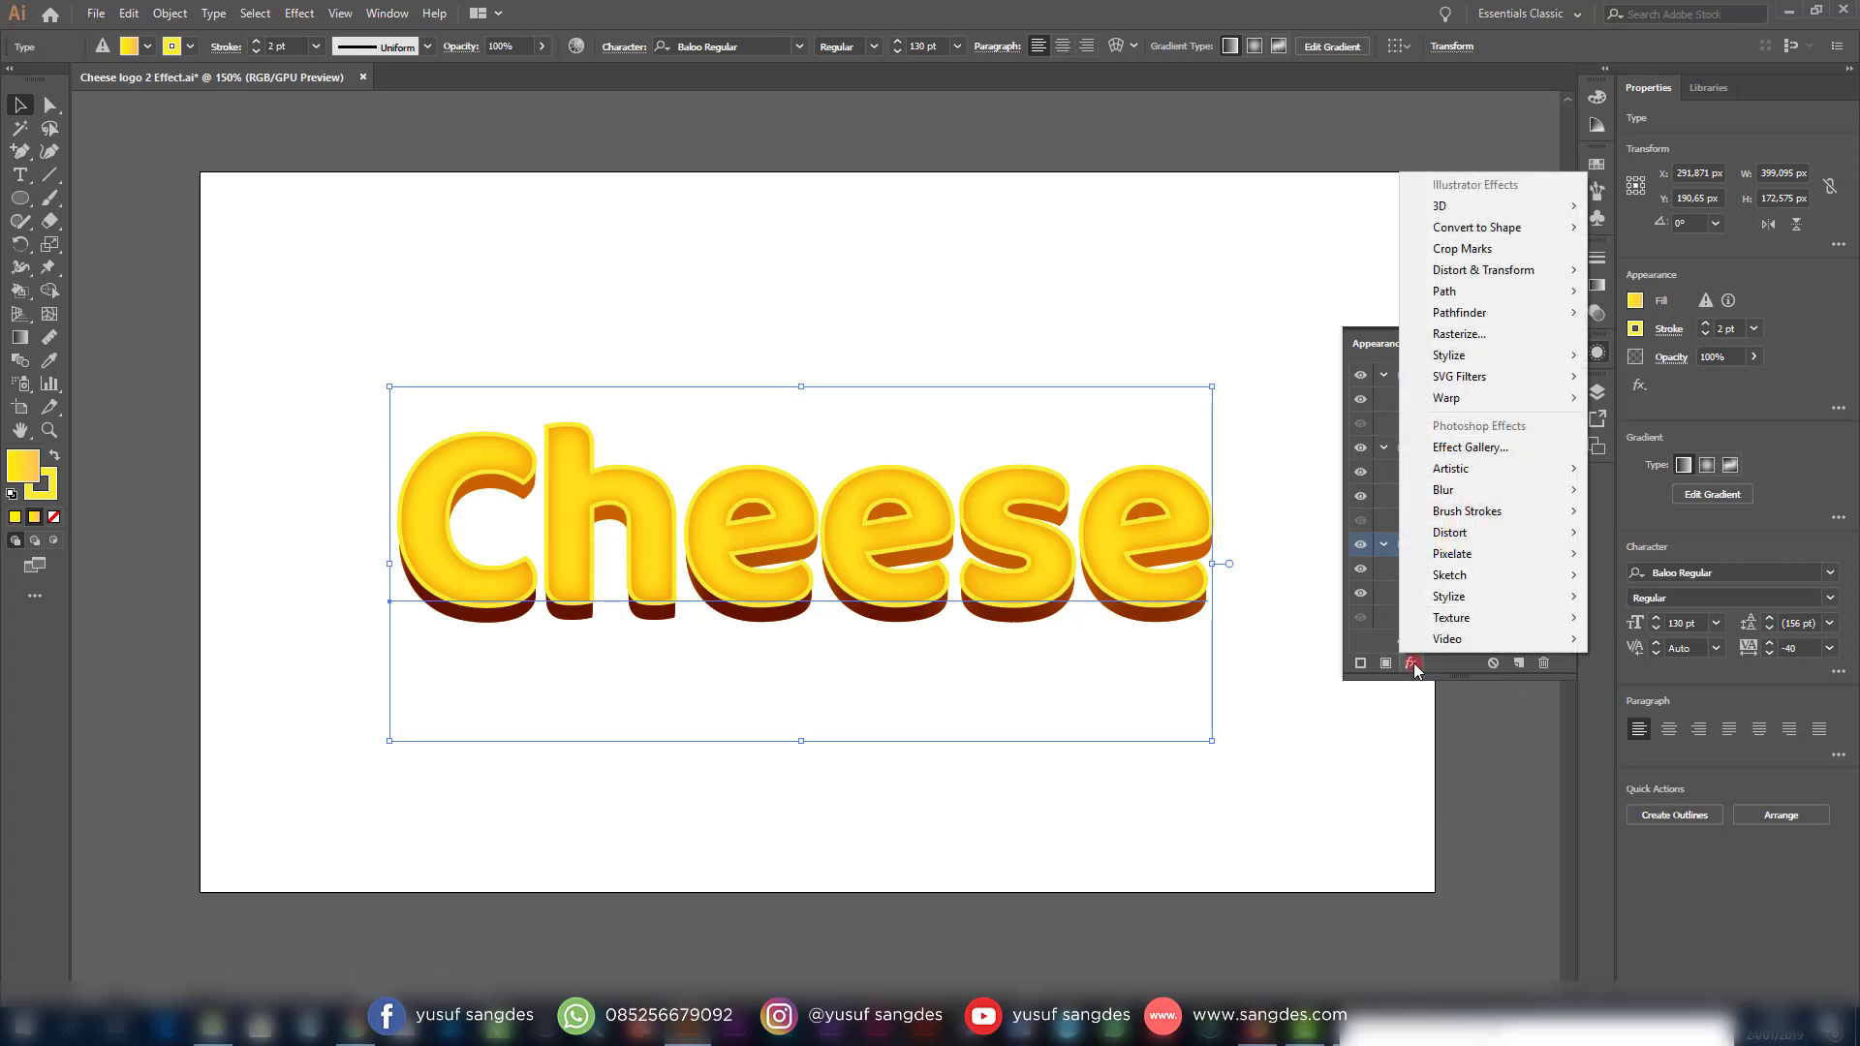
mouse_move(1509, 293)
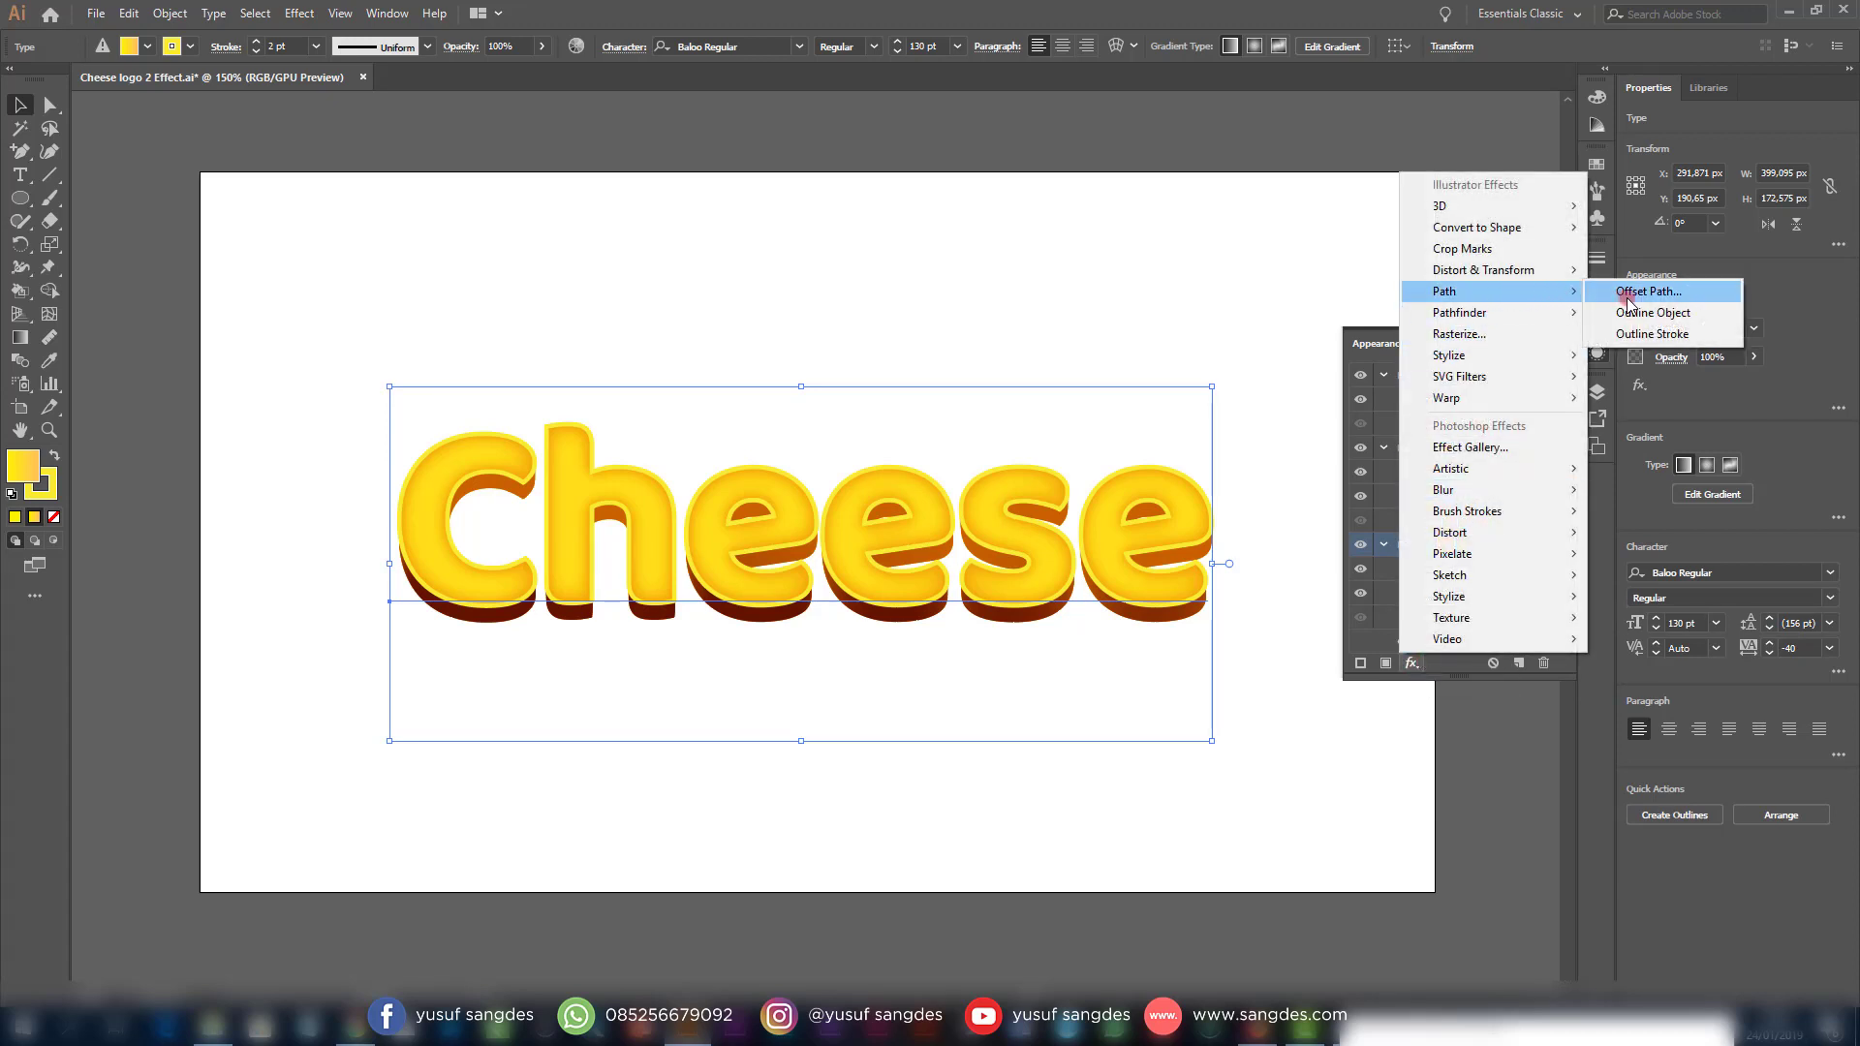
click(1633, 293)
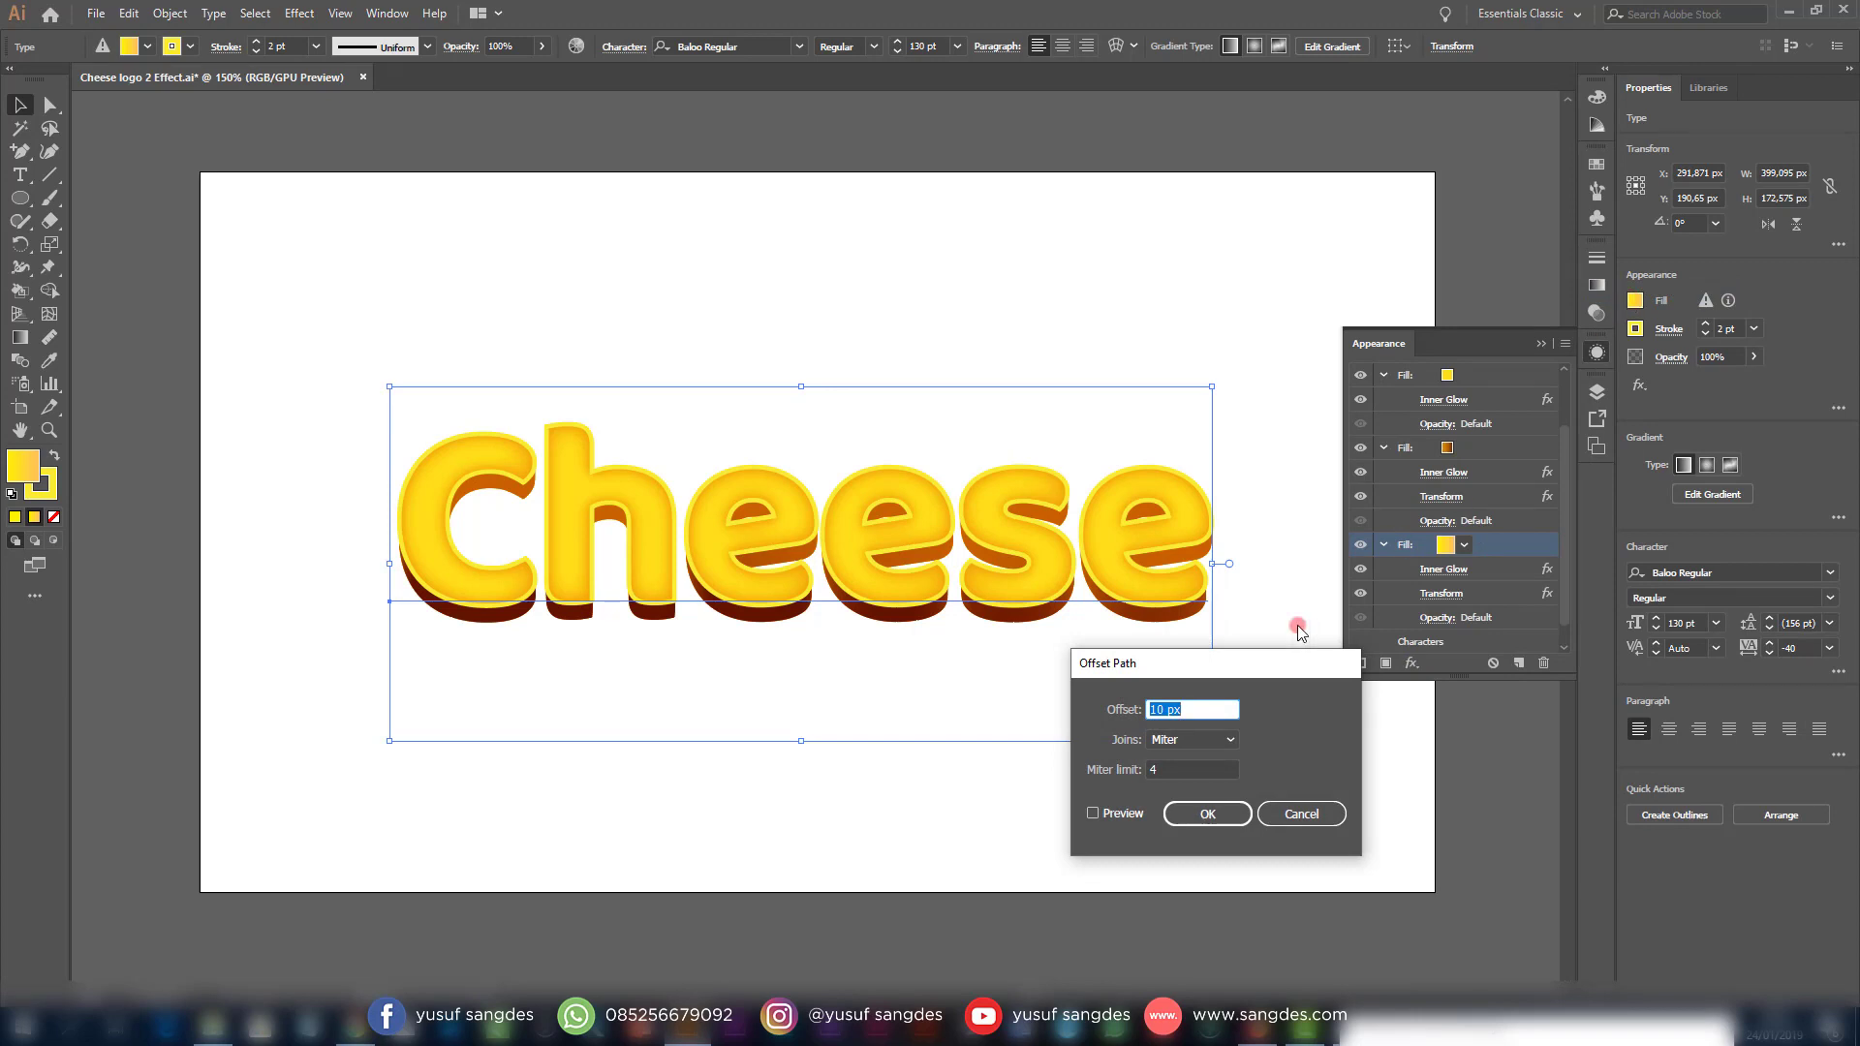
click(1093, 813)
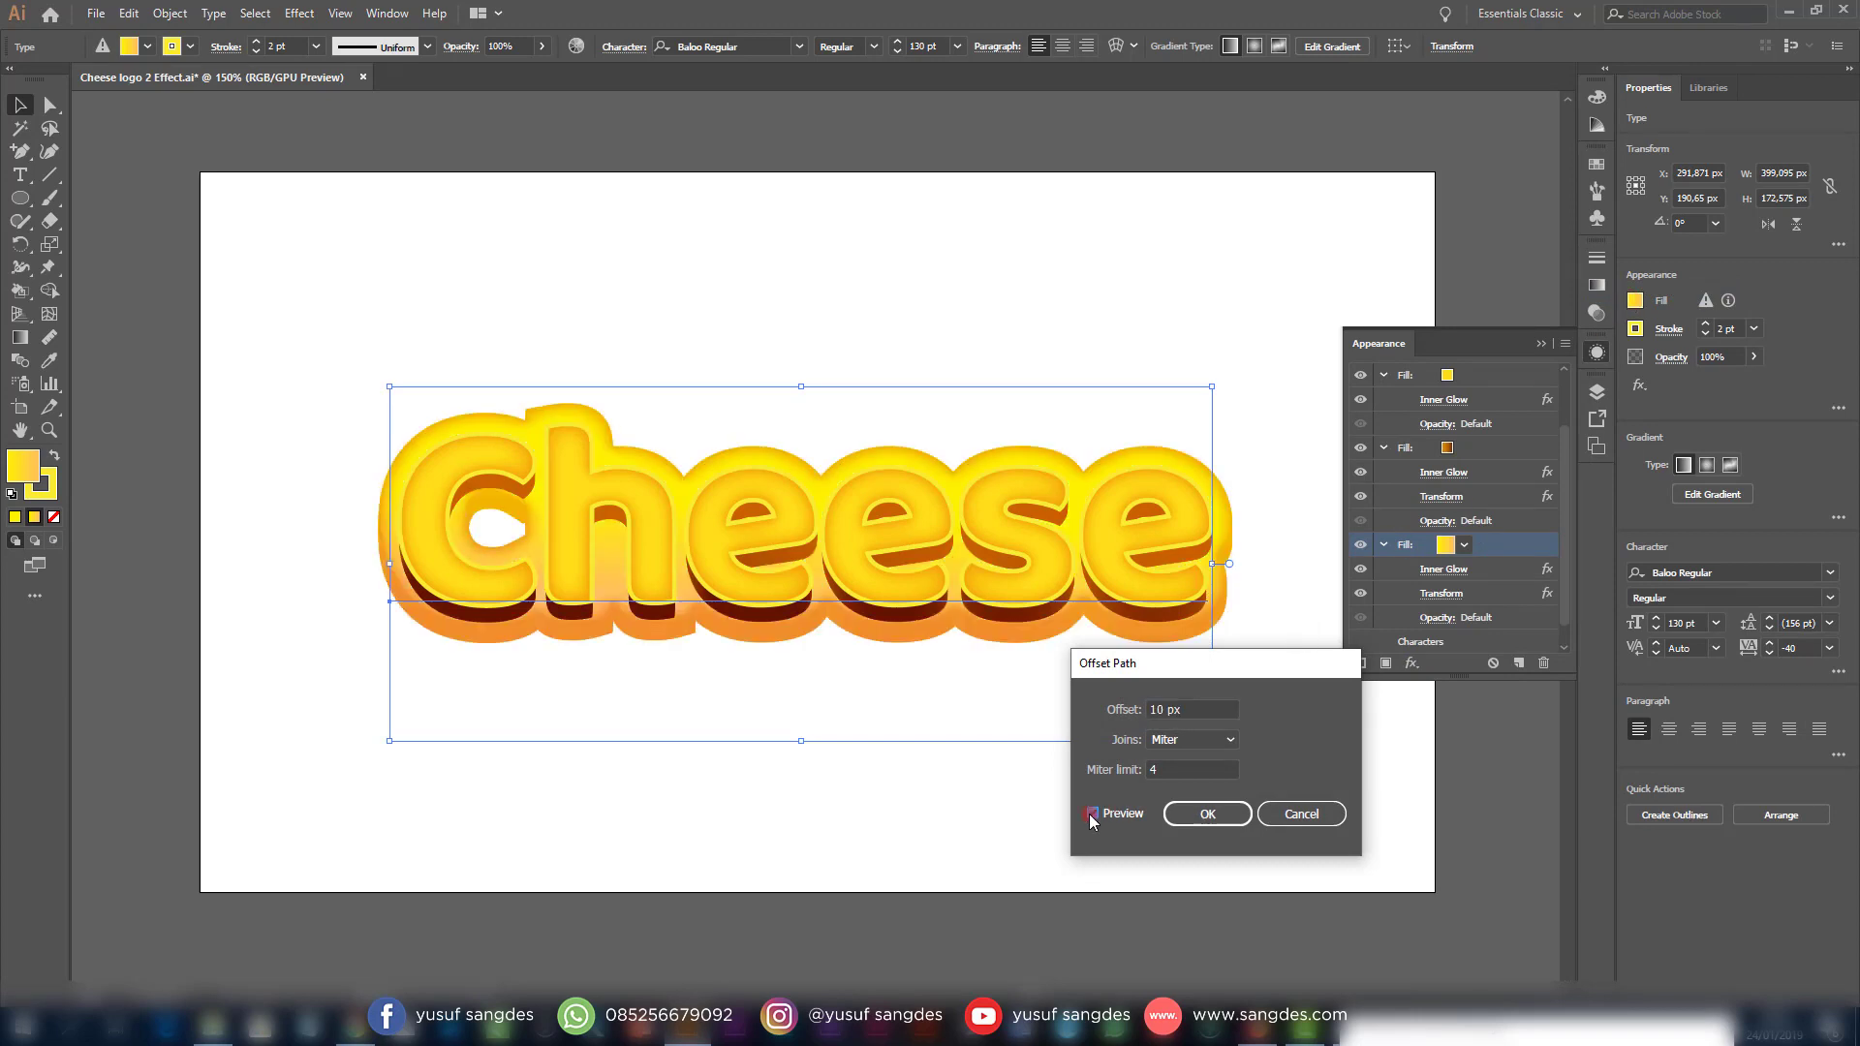
click(1172, 740)
click(1175, 782)
drag(1165, 710, 1143, 710)
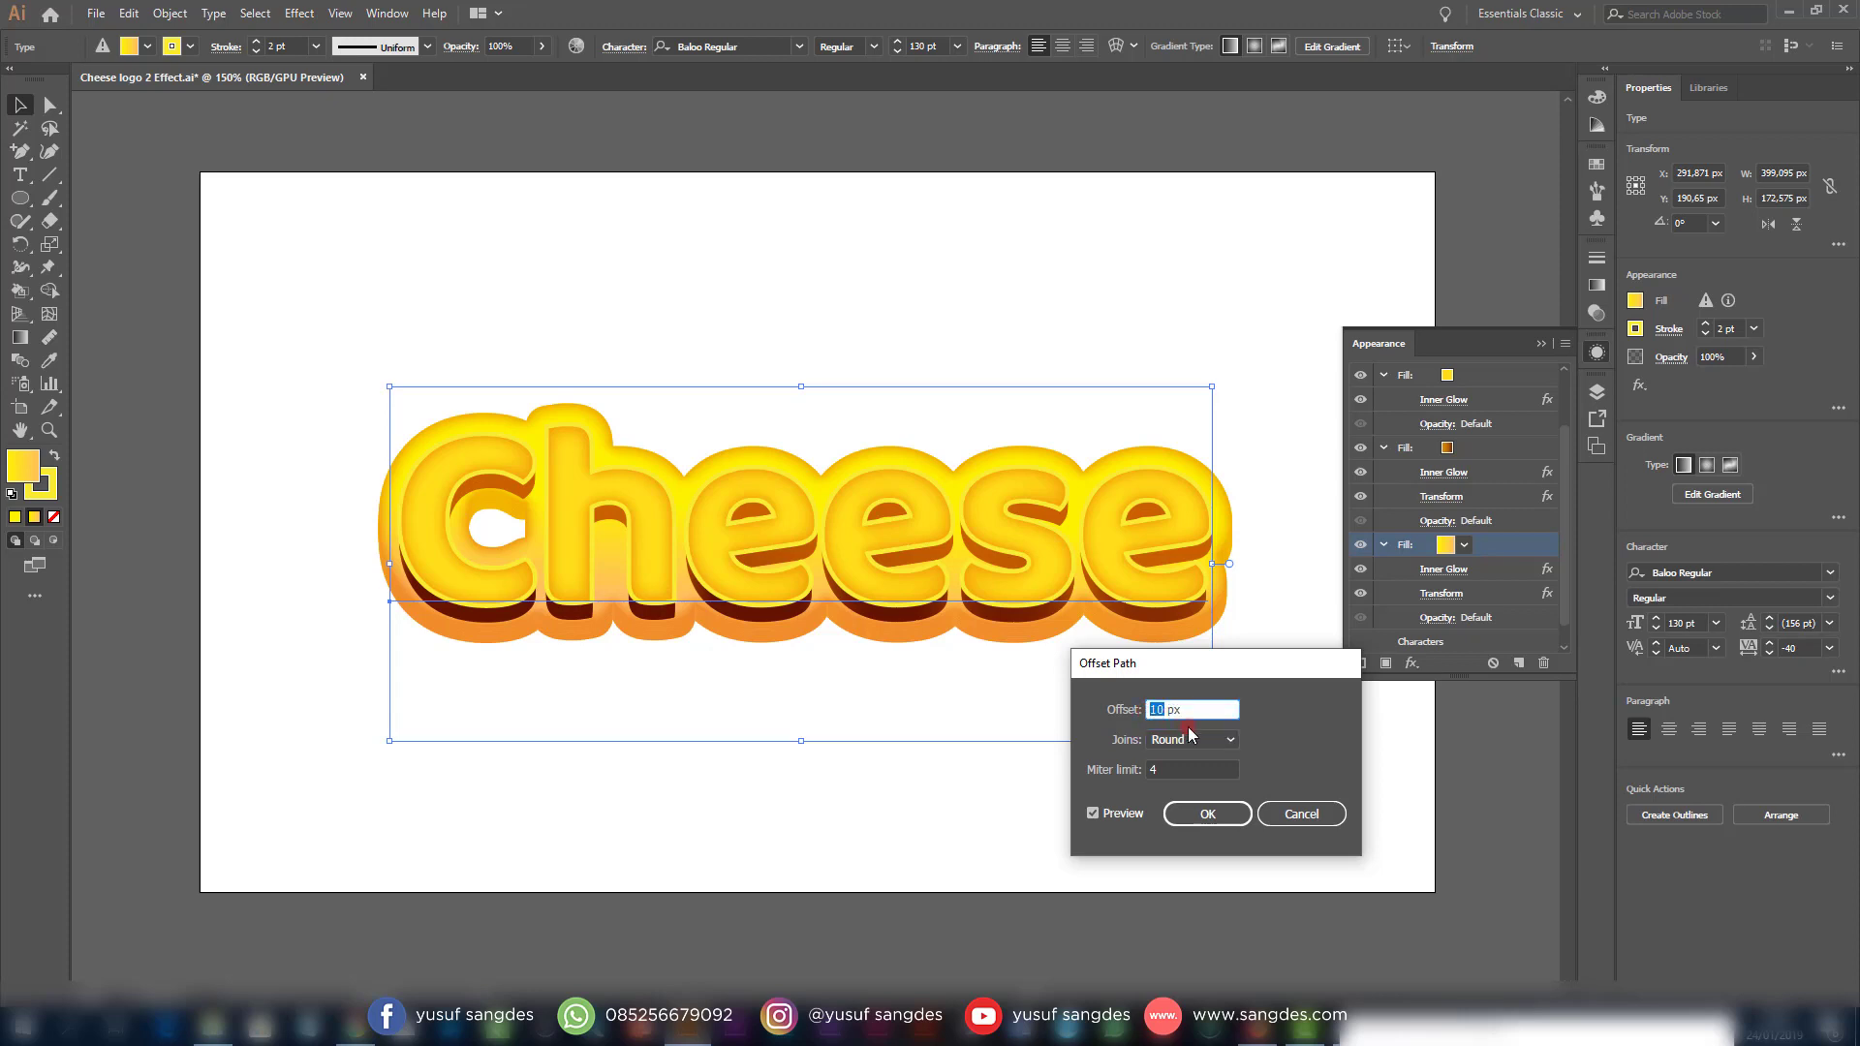
click(1095, 816)
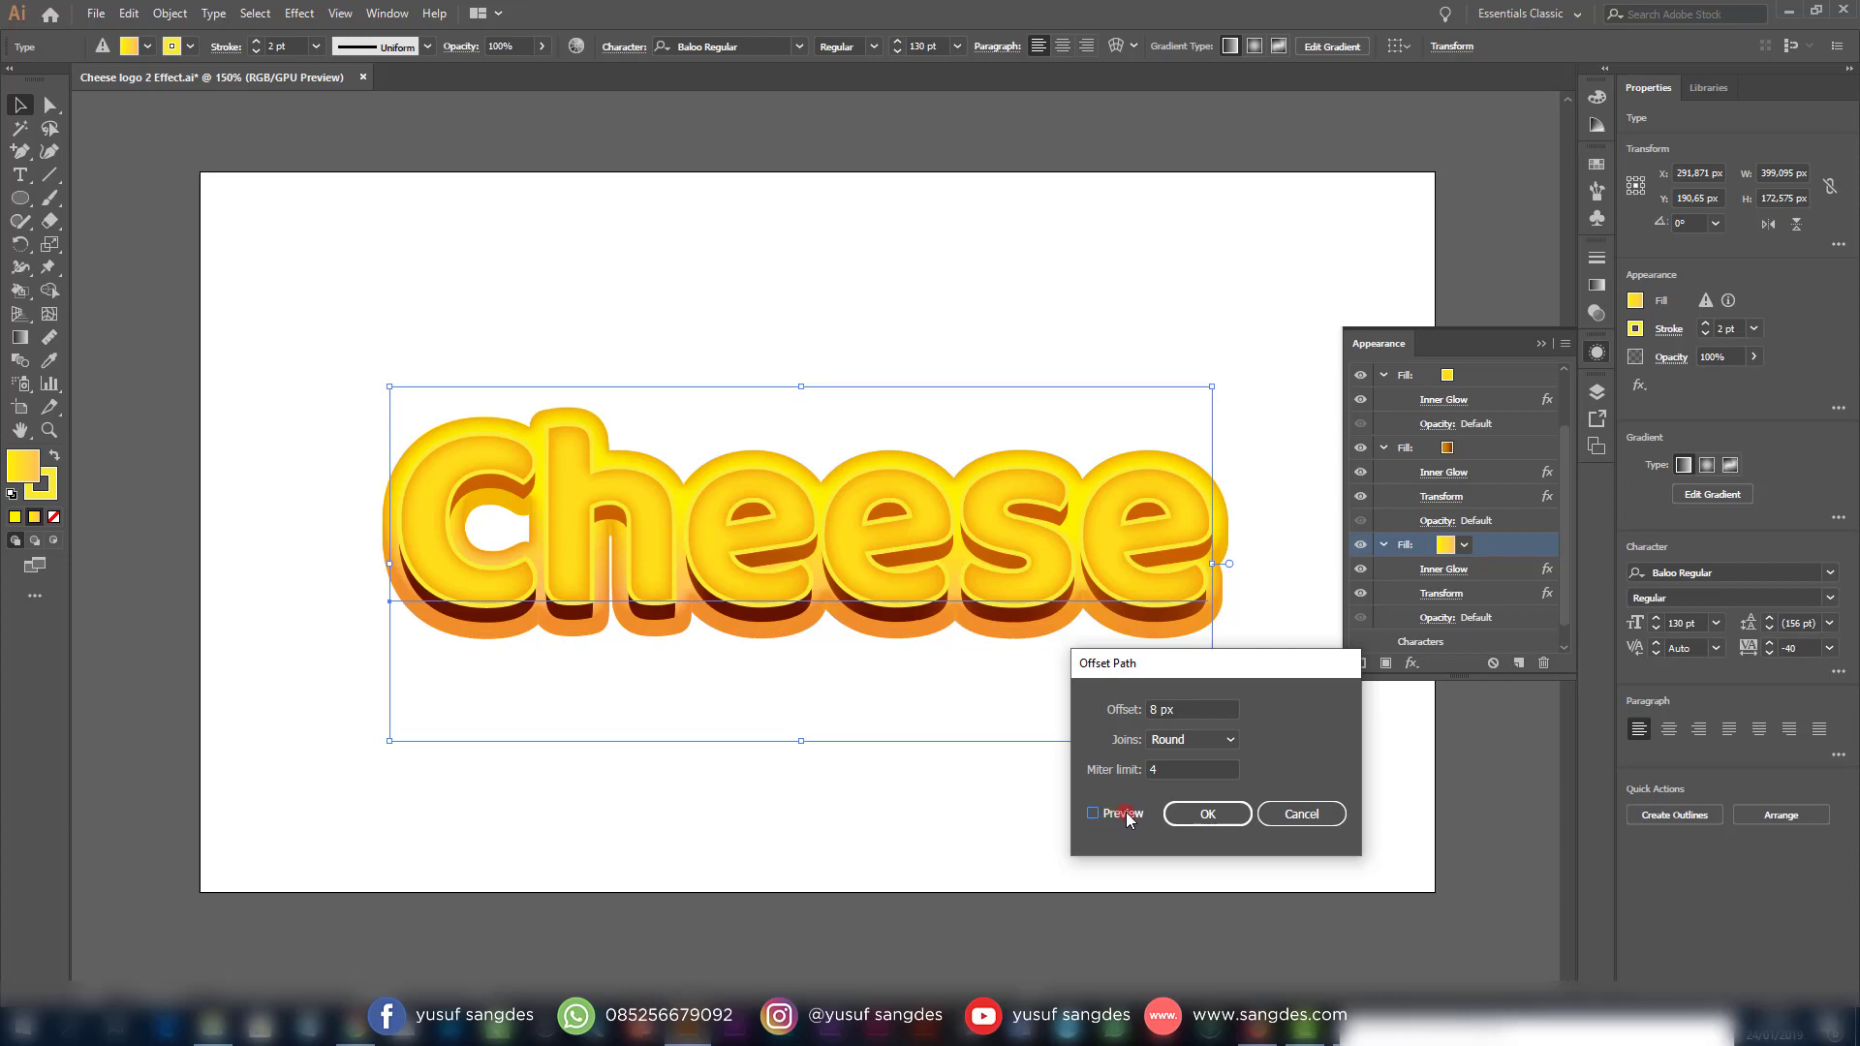
click(1206, 815)
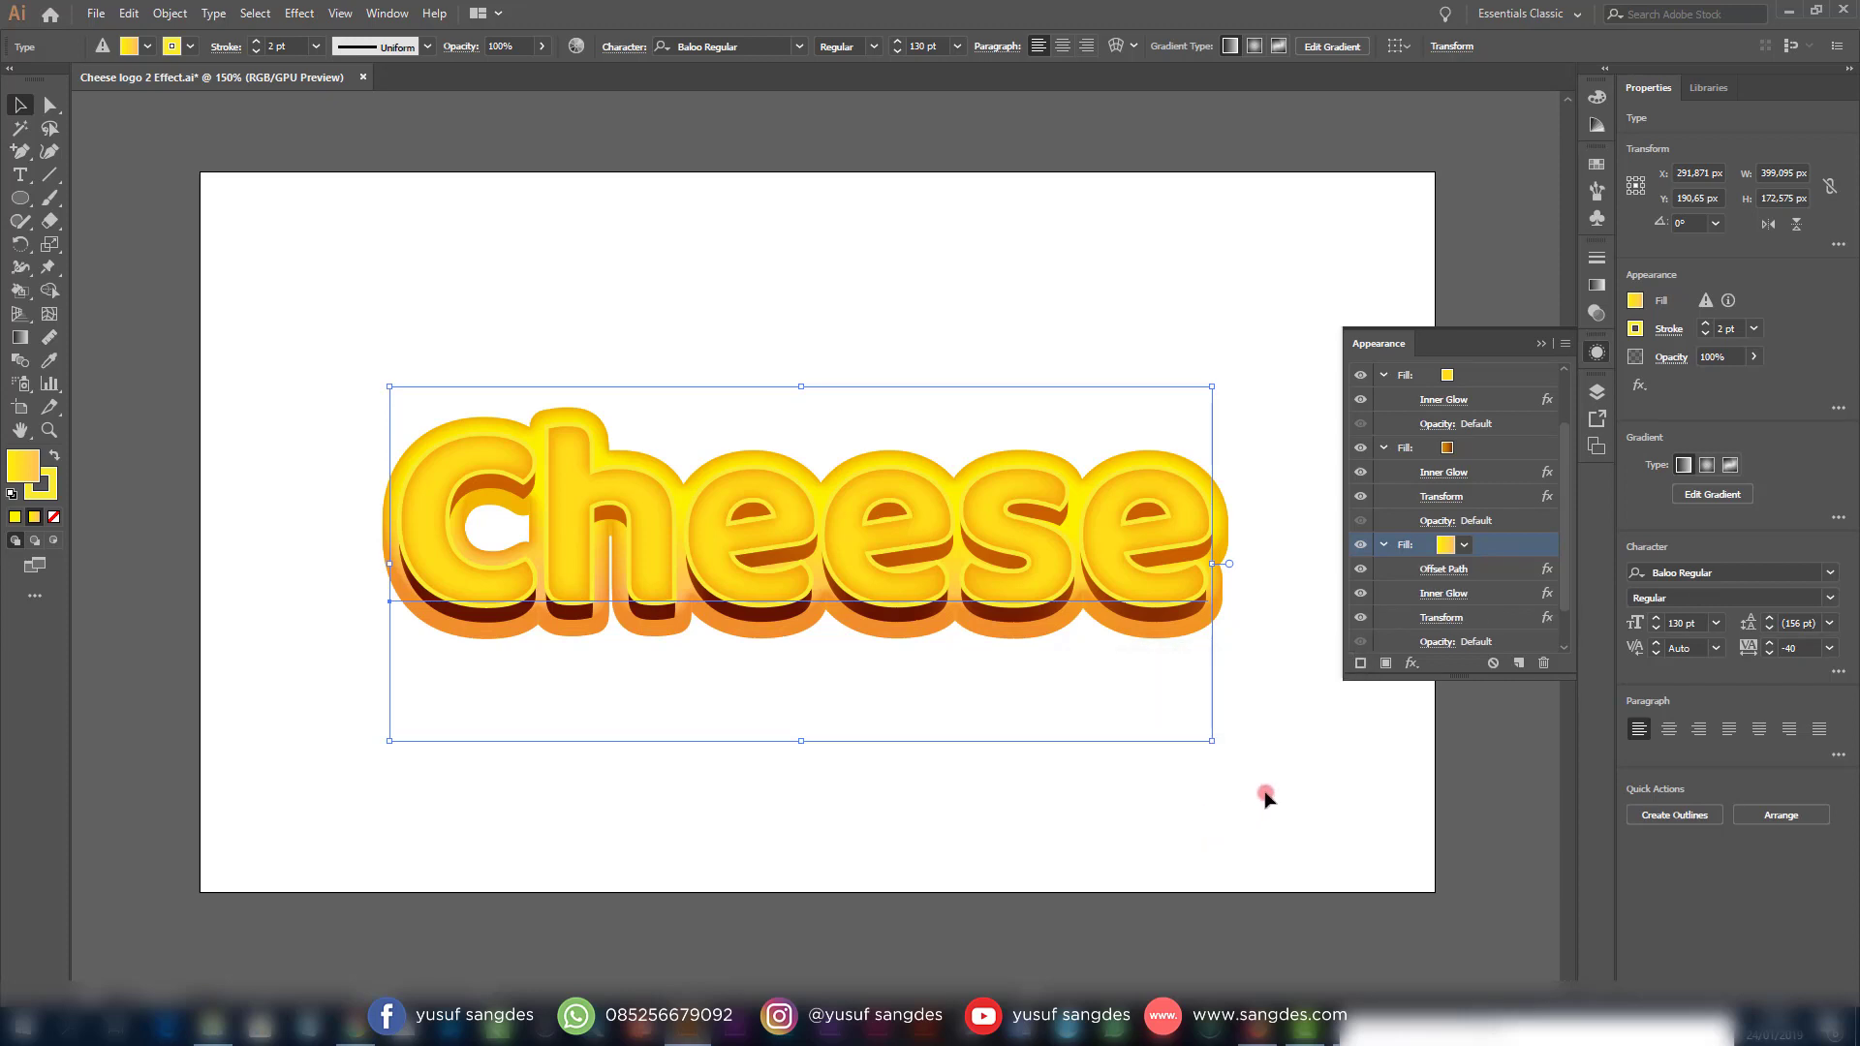
Delete the Inner Glow effect from the bottom fill
click(1359, 595)
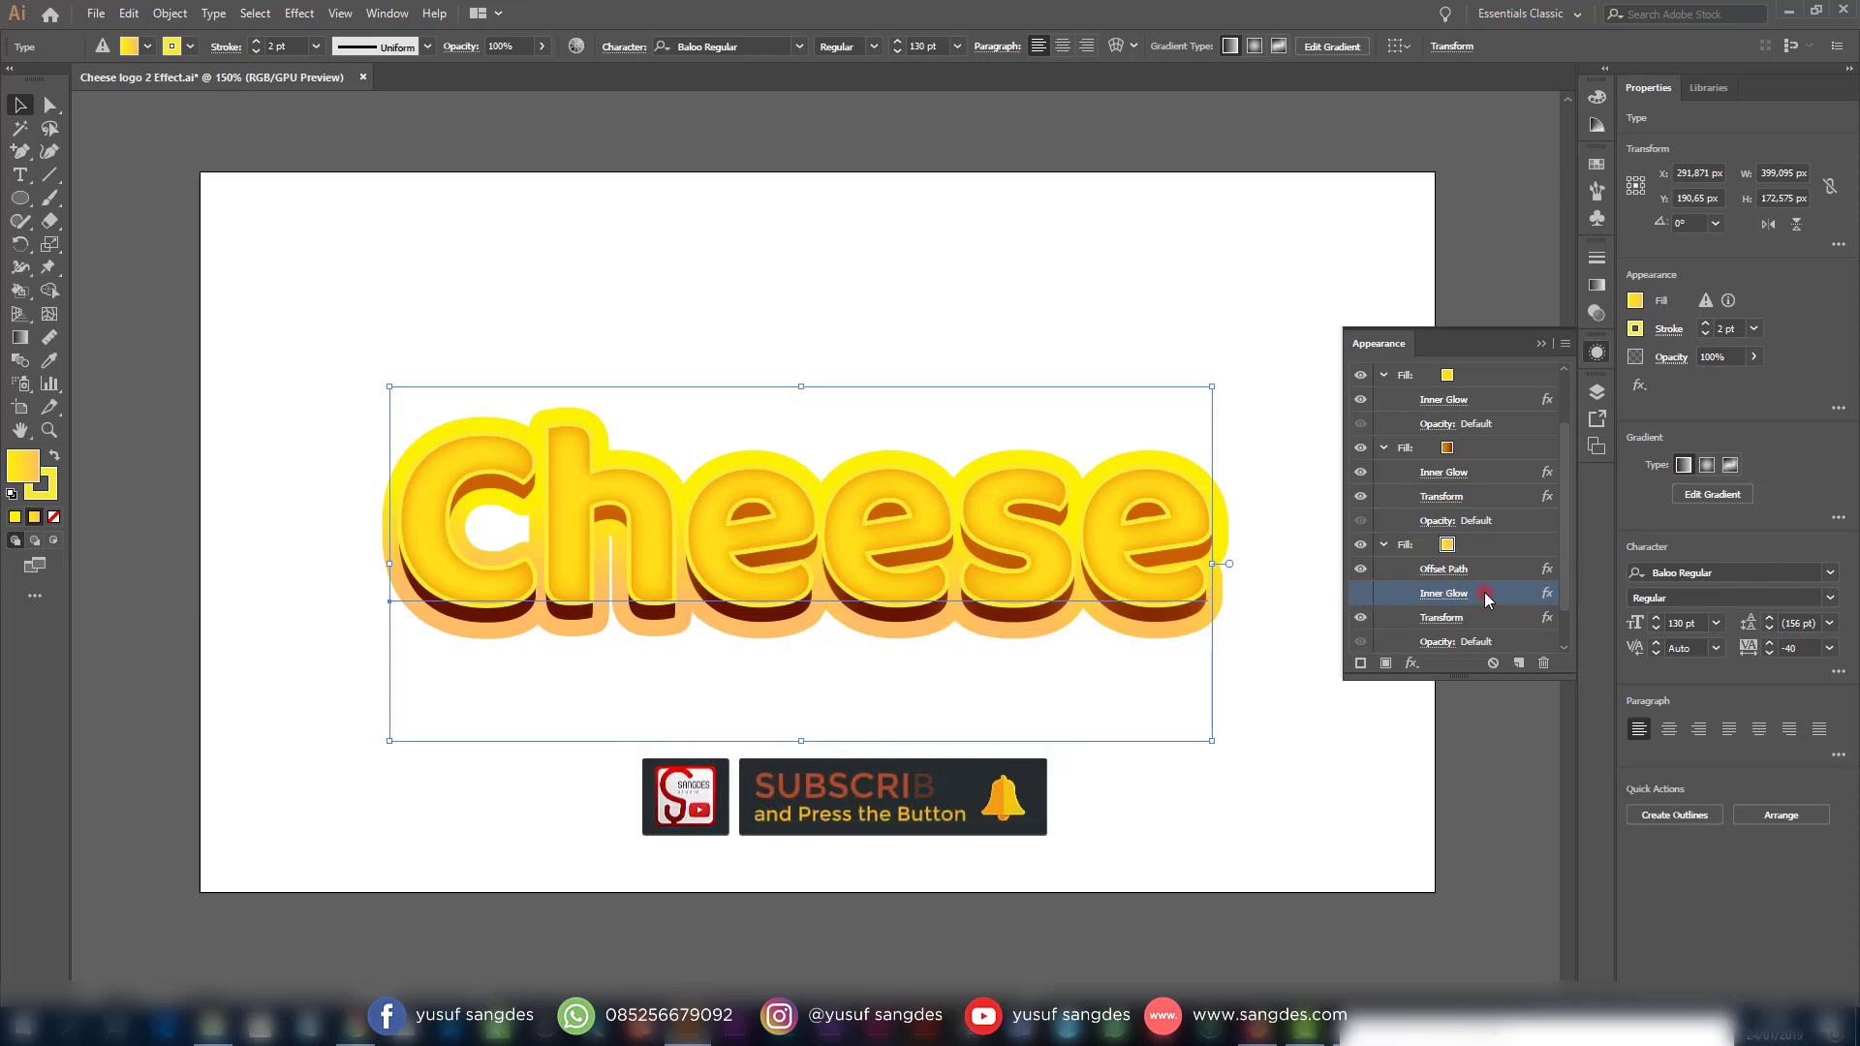
click(1543, 663)
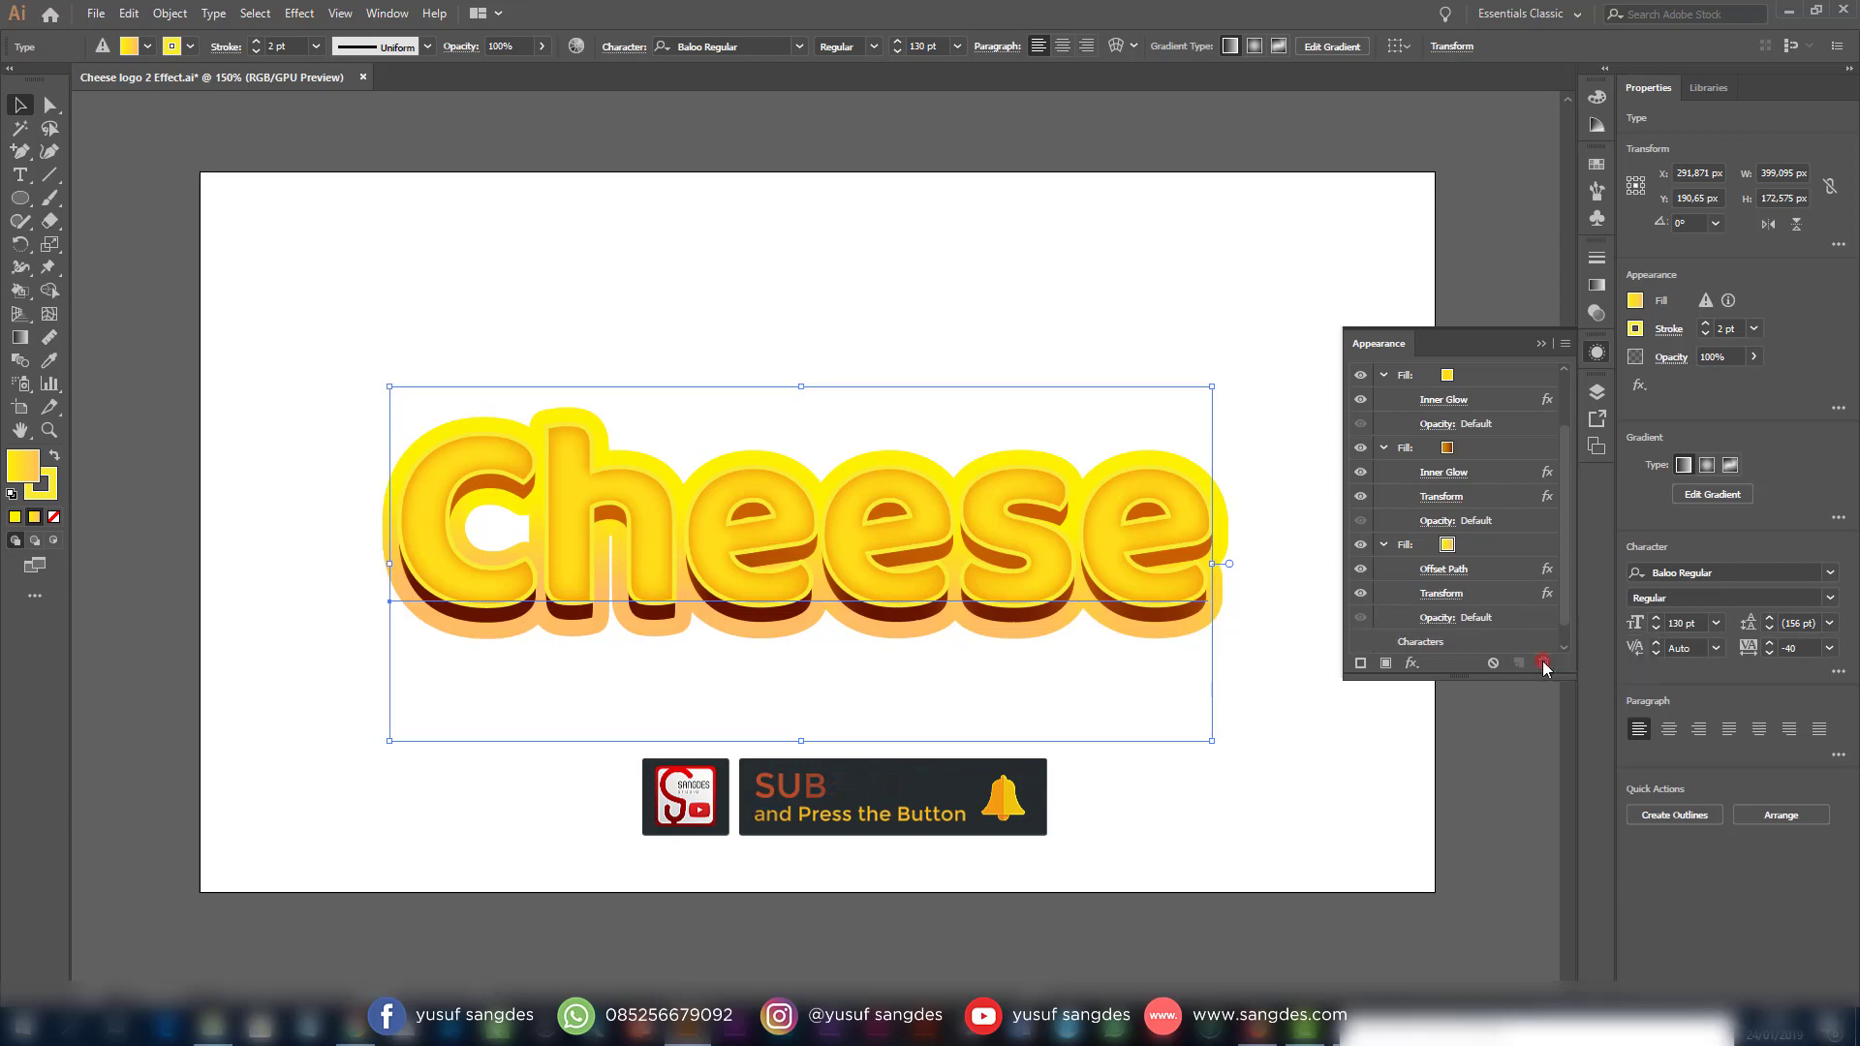
click(1443, 571)
Set up a Drop Shadow for the bottom fill in Multiply mode with 75% opacity, 3 px X offset, 6 px Y offset and 3 px blur
click(1474, 549)
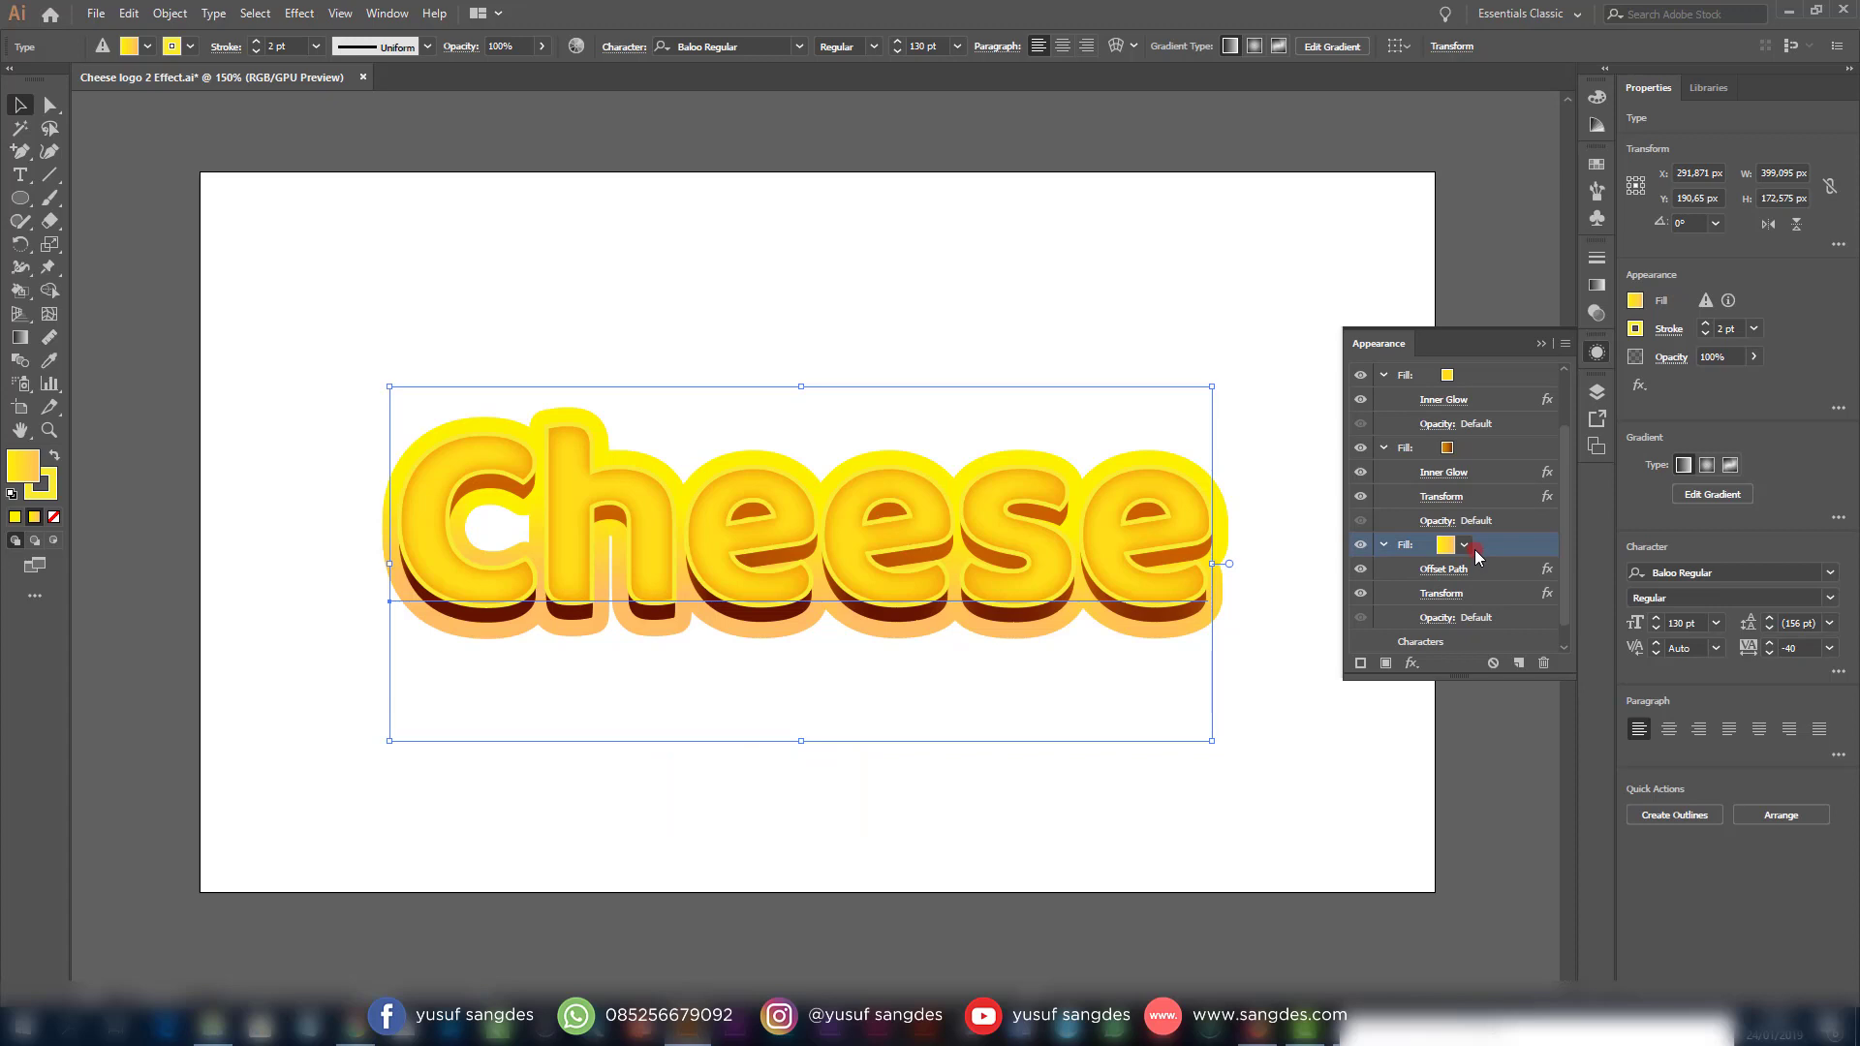
click(1455, 638)
click(1412, 663)
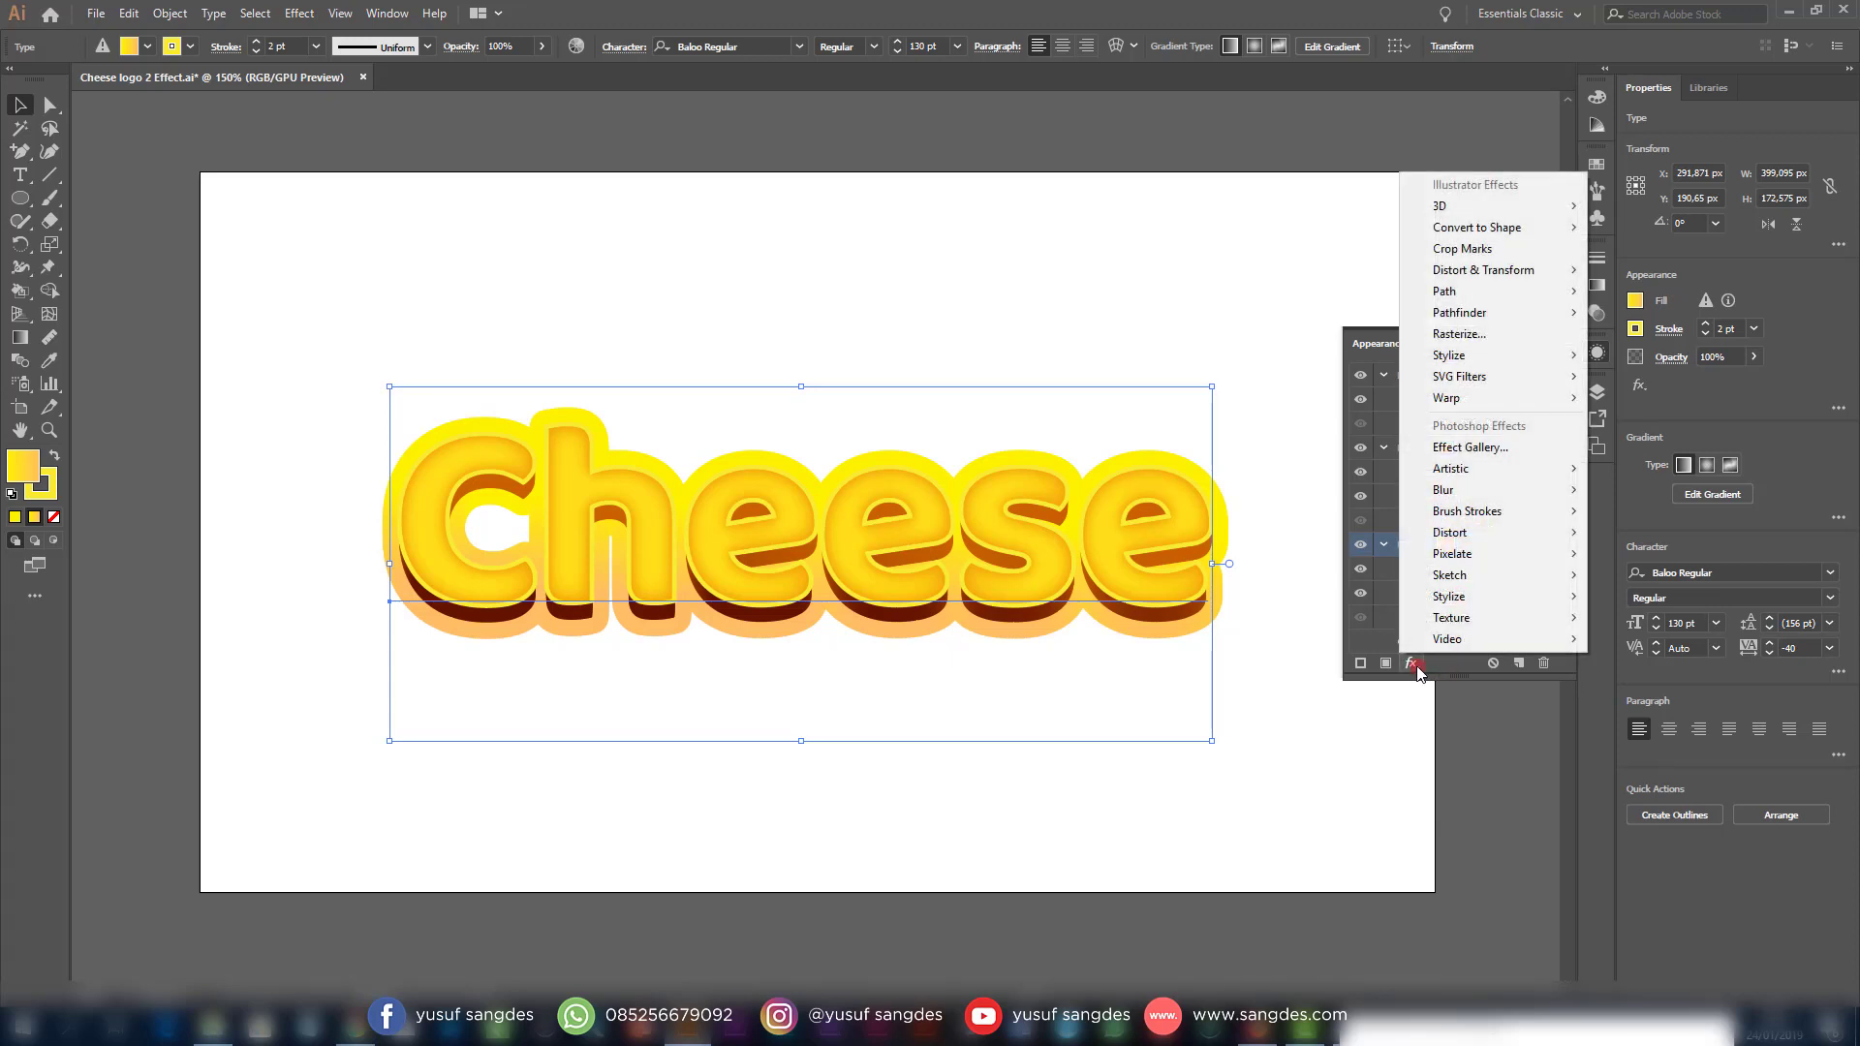
click(1528, 378)
mouse_move(1540, 356)
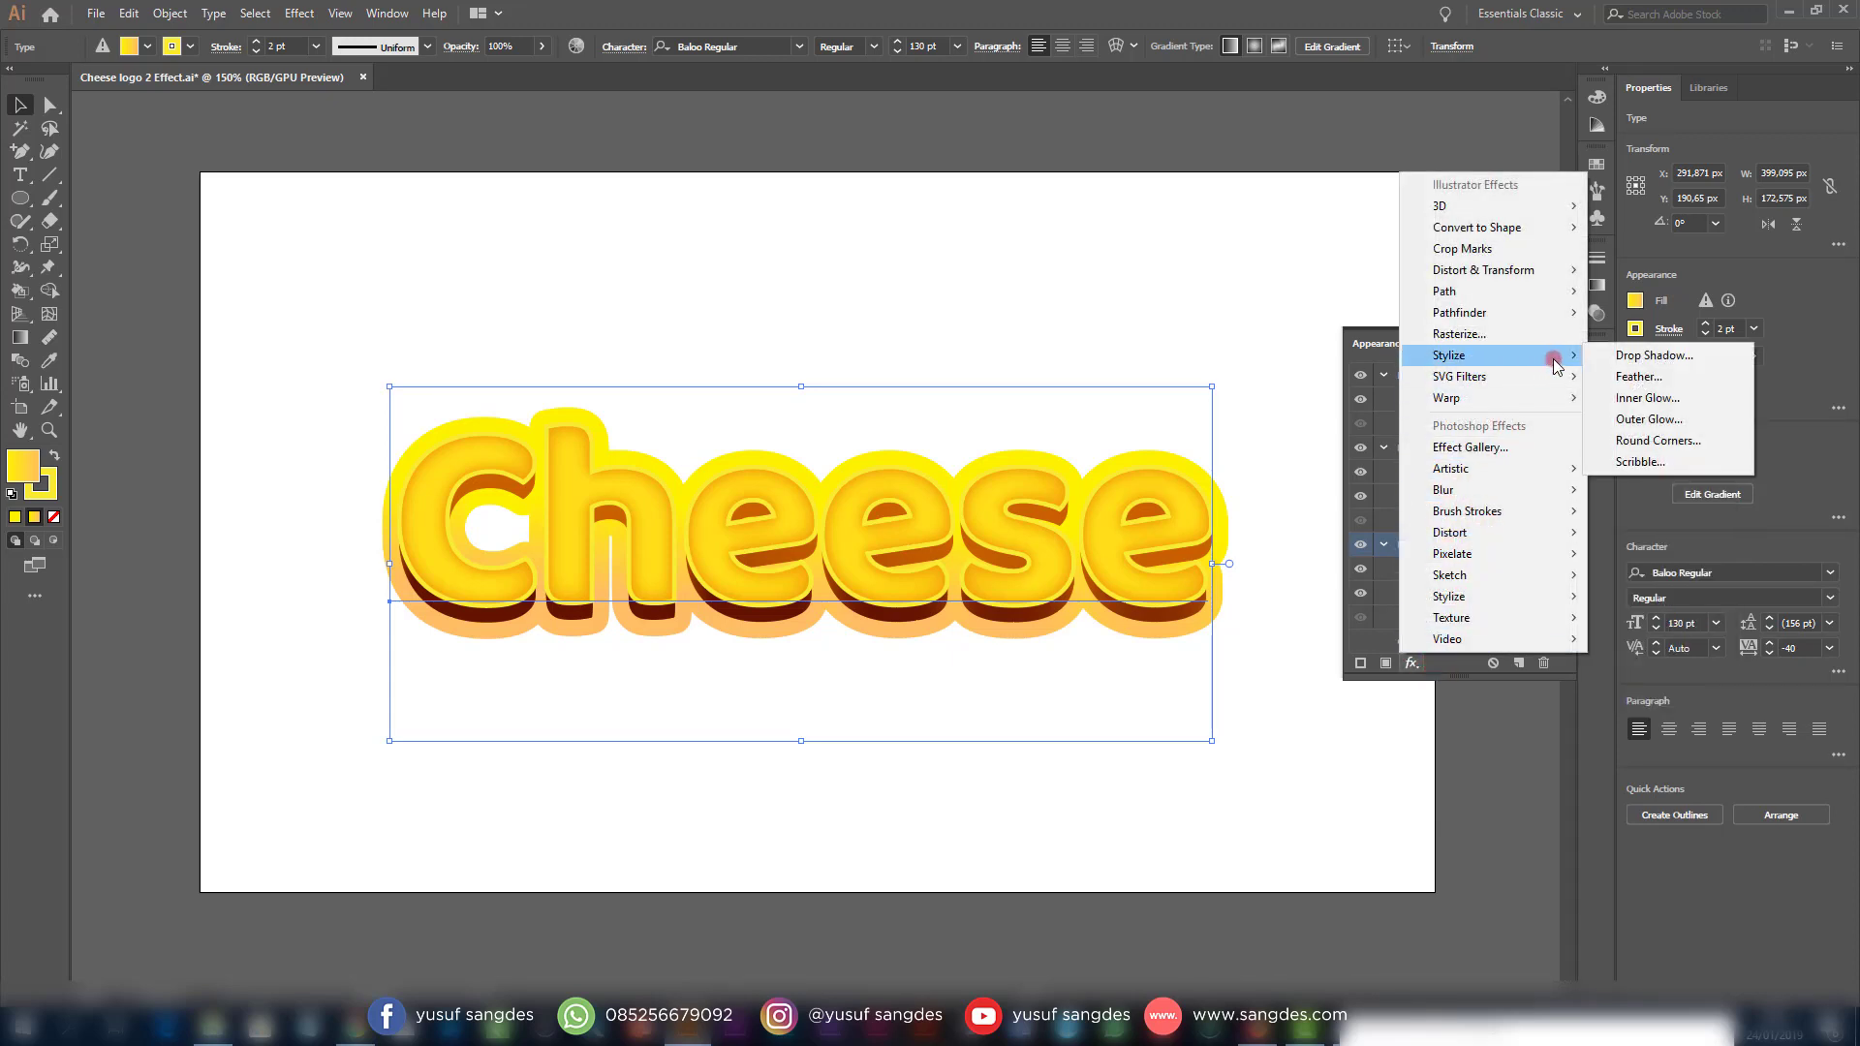
click(1625, 358)
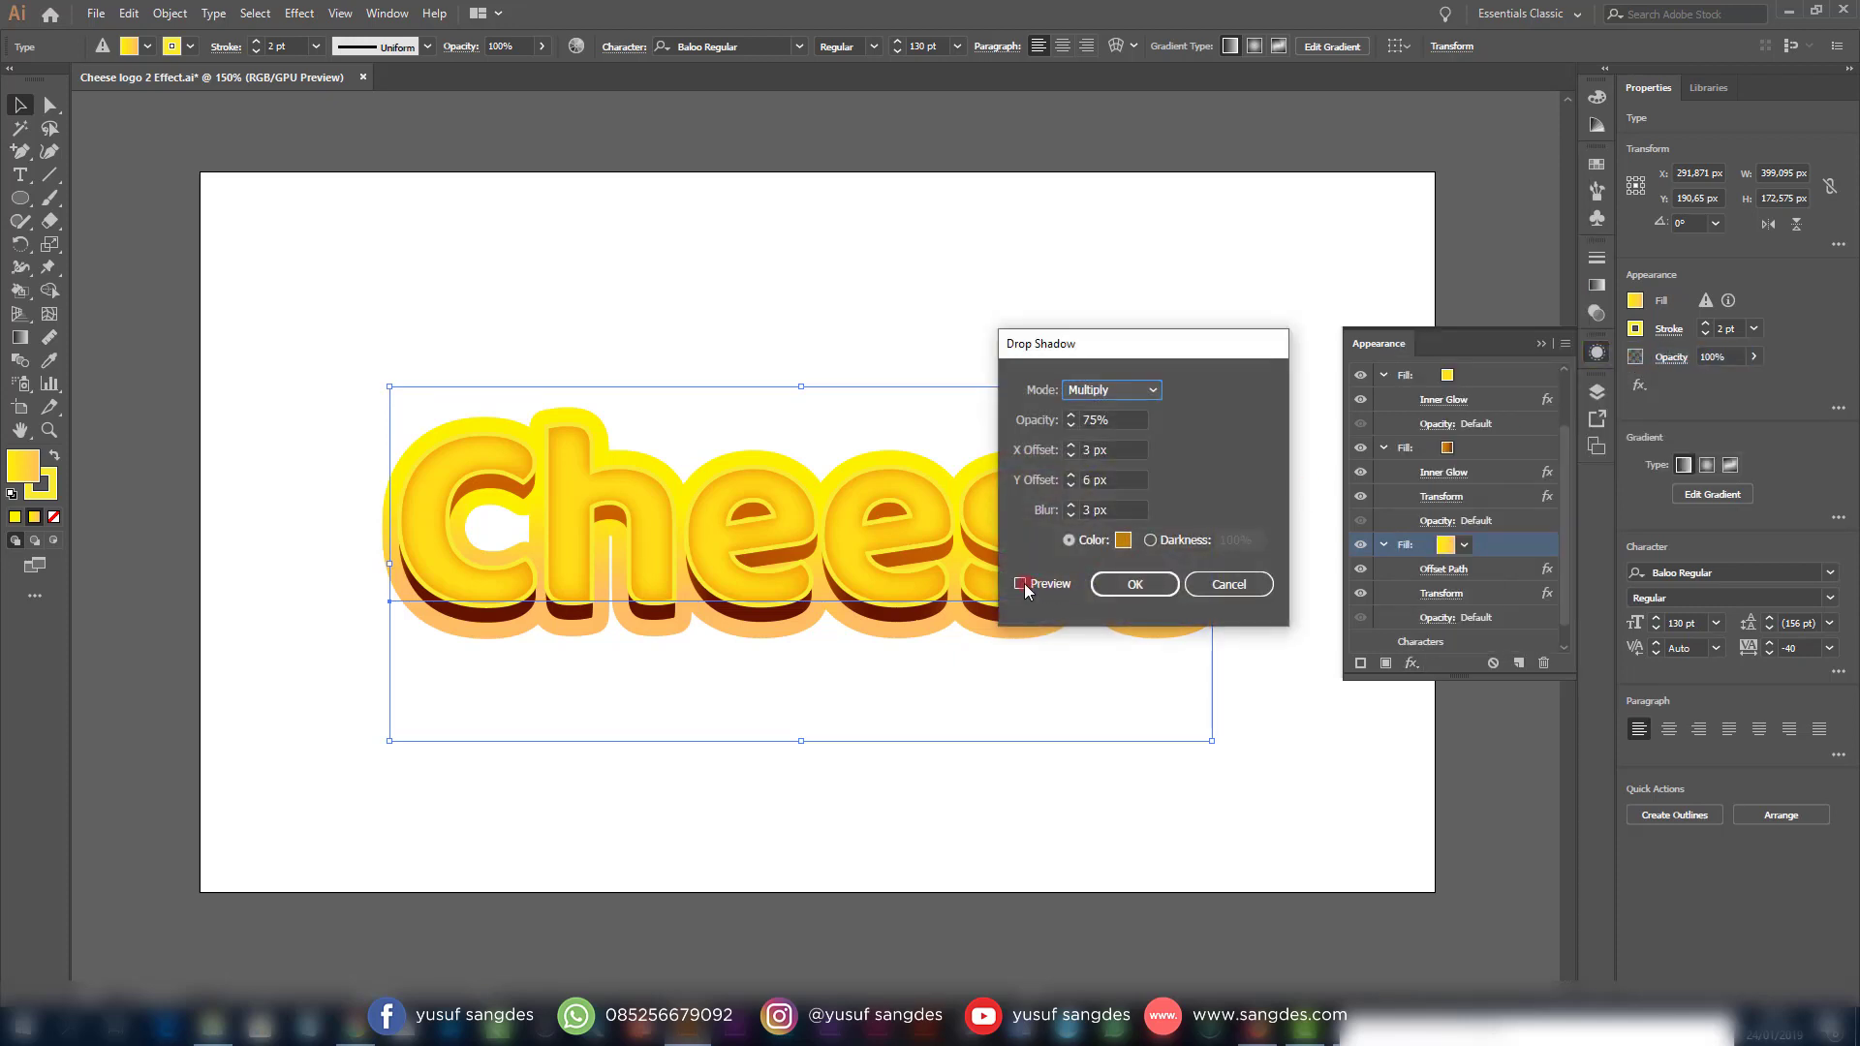
click(1021, 583)
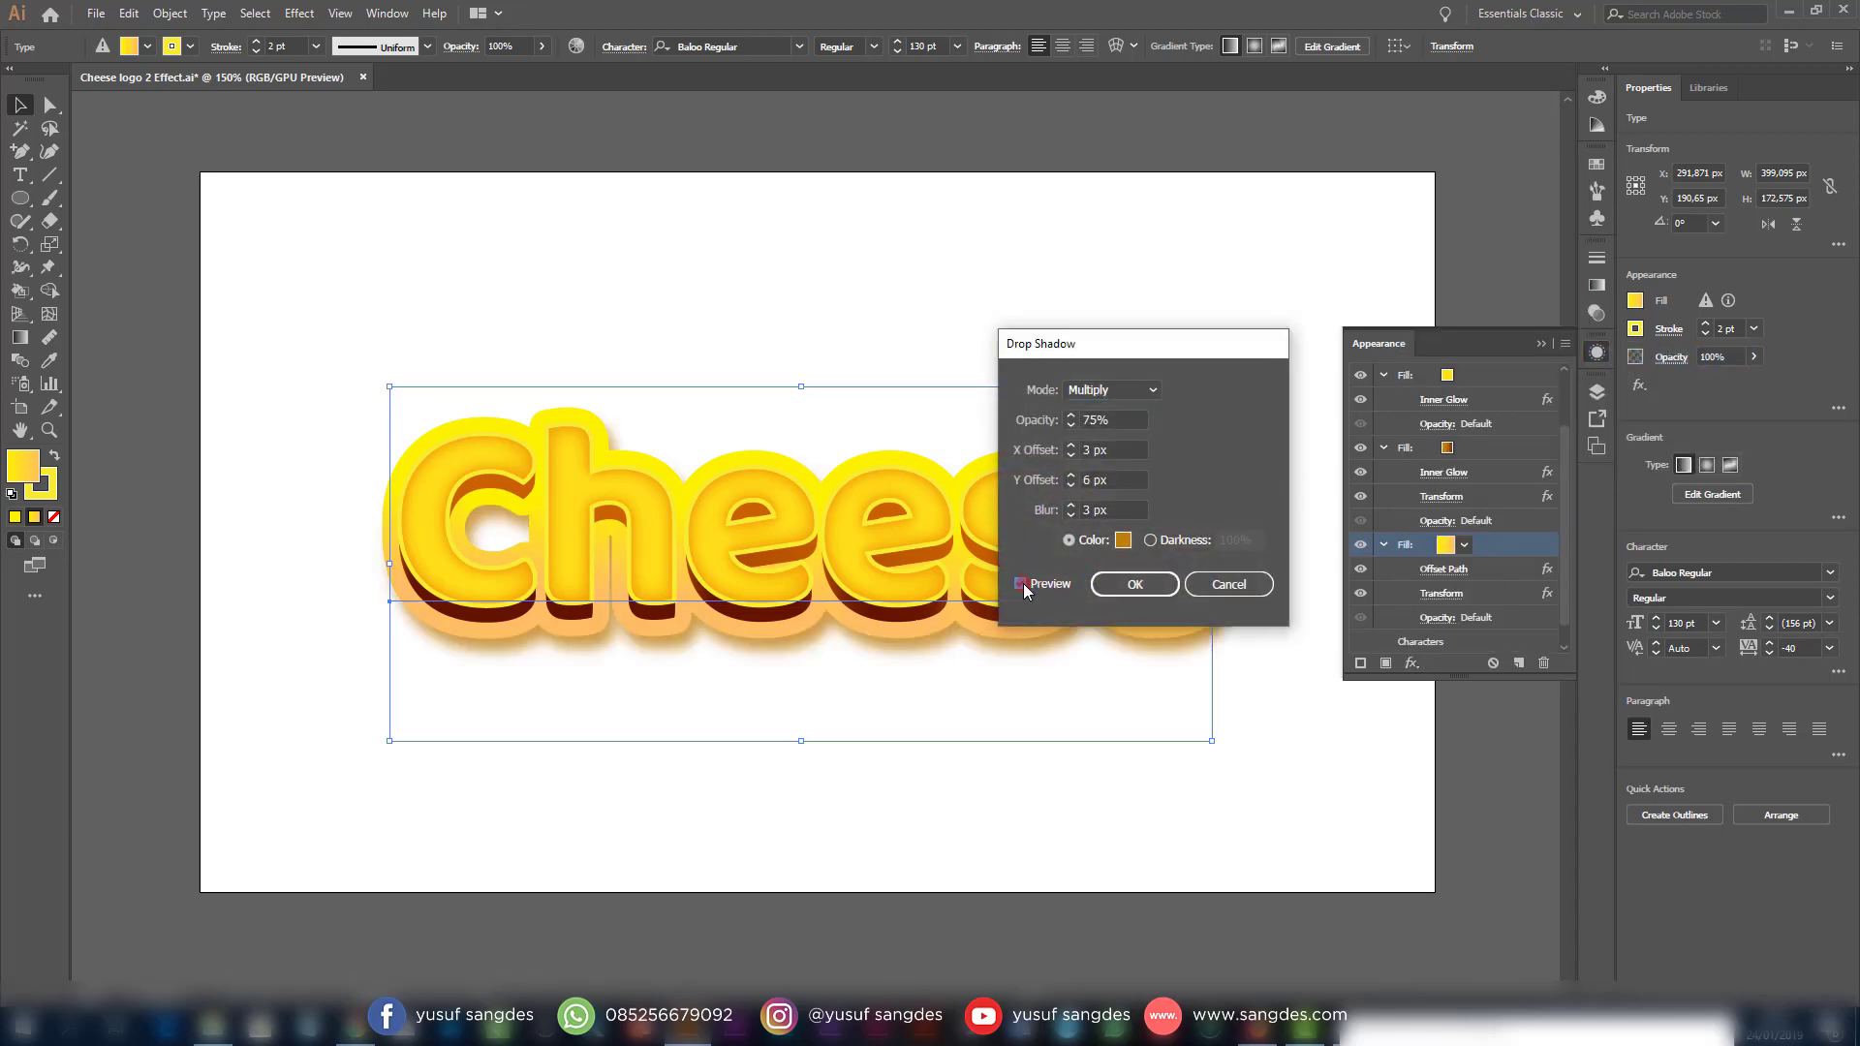
click(1081, 510)
click(1131, 585)
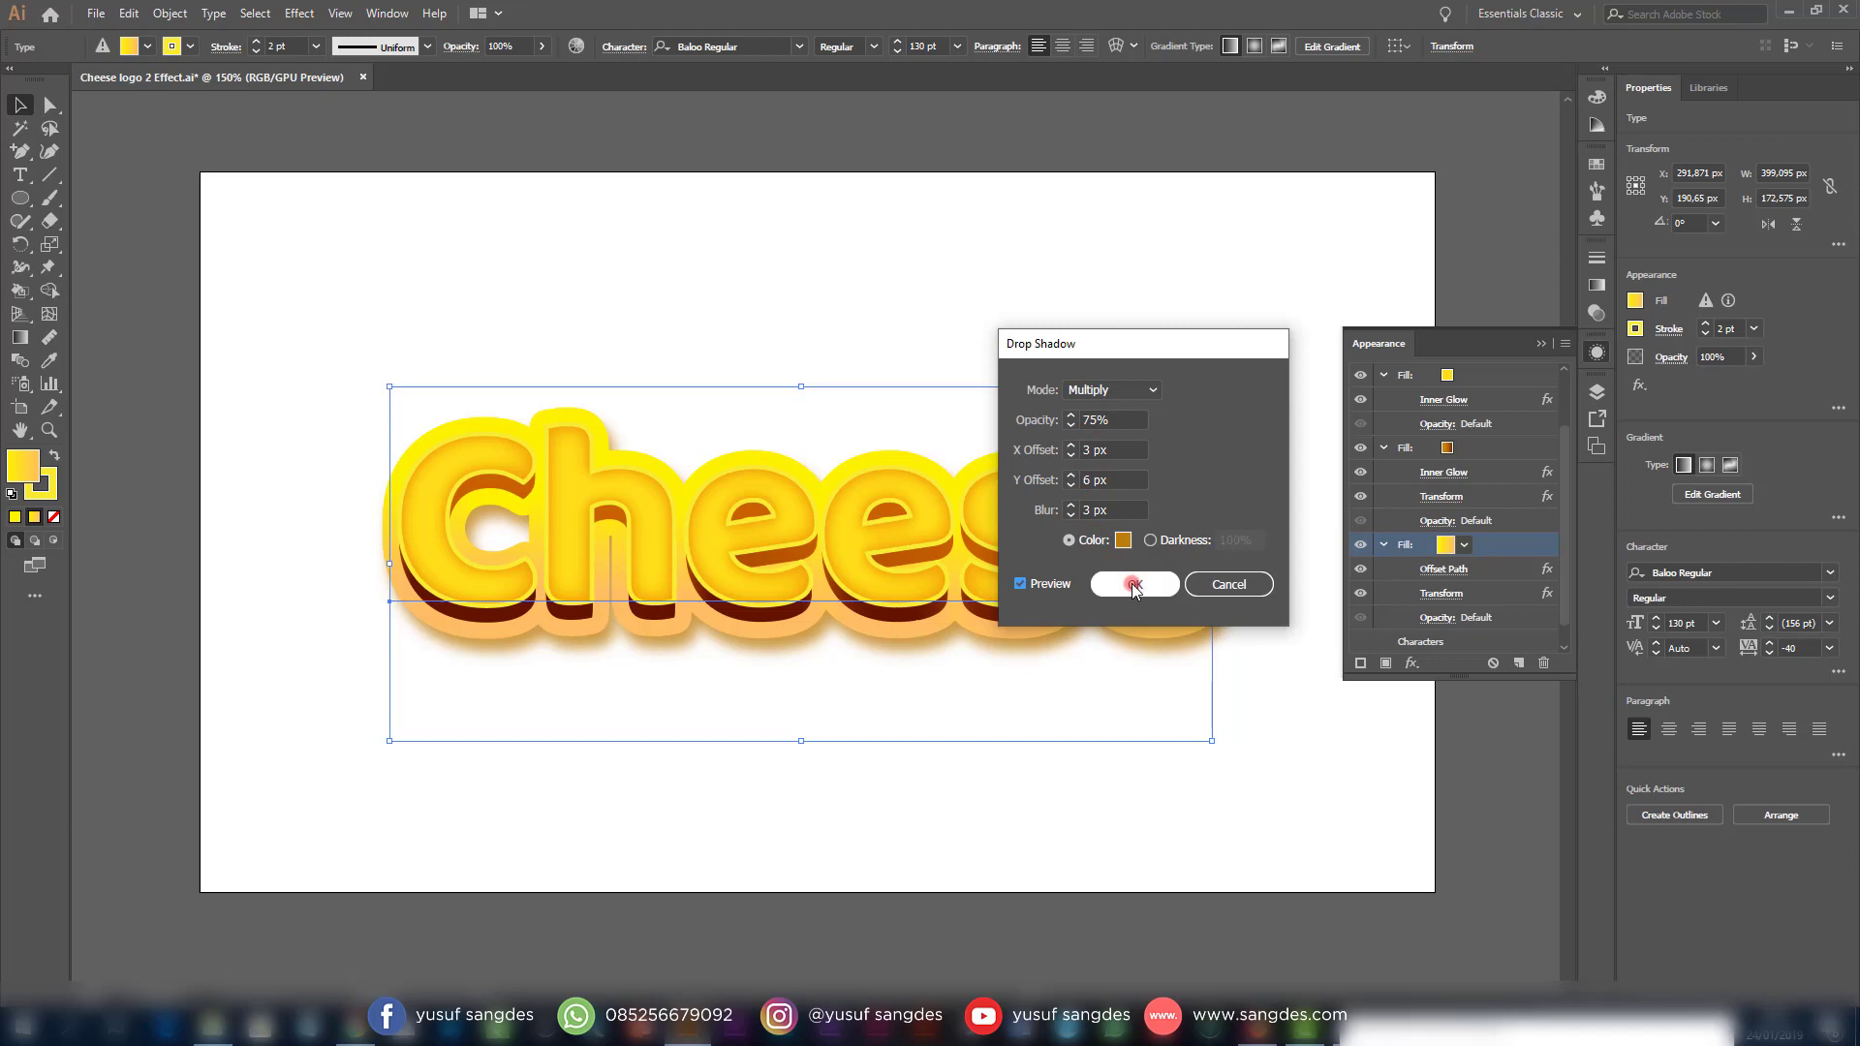
Pick a slightly brighter, more saturated orange-brown as the shadow colour and apply the Drop Shadow
click(1122, 540)
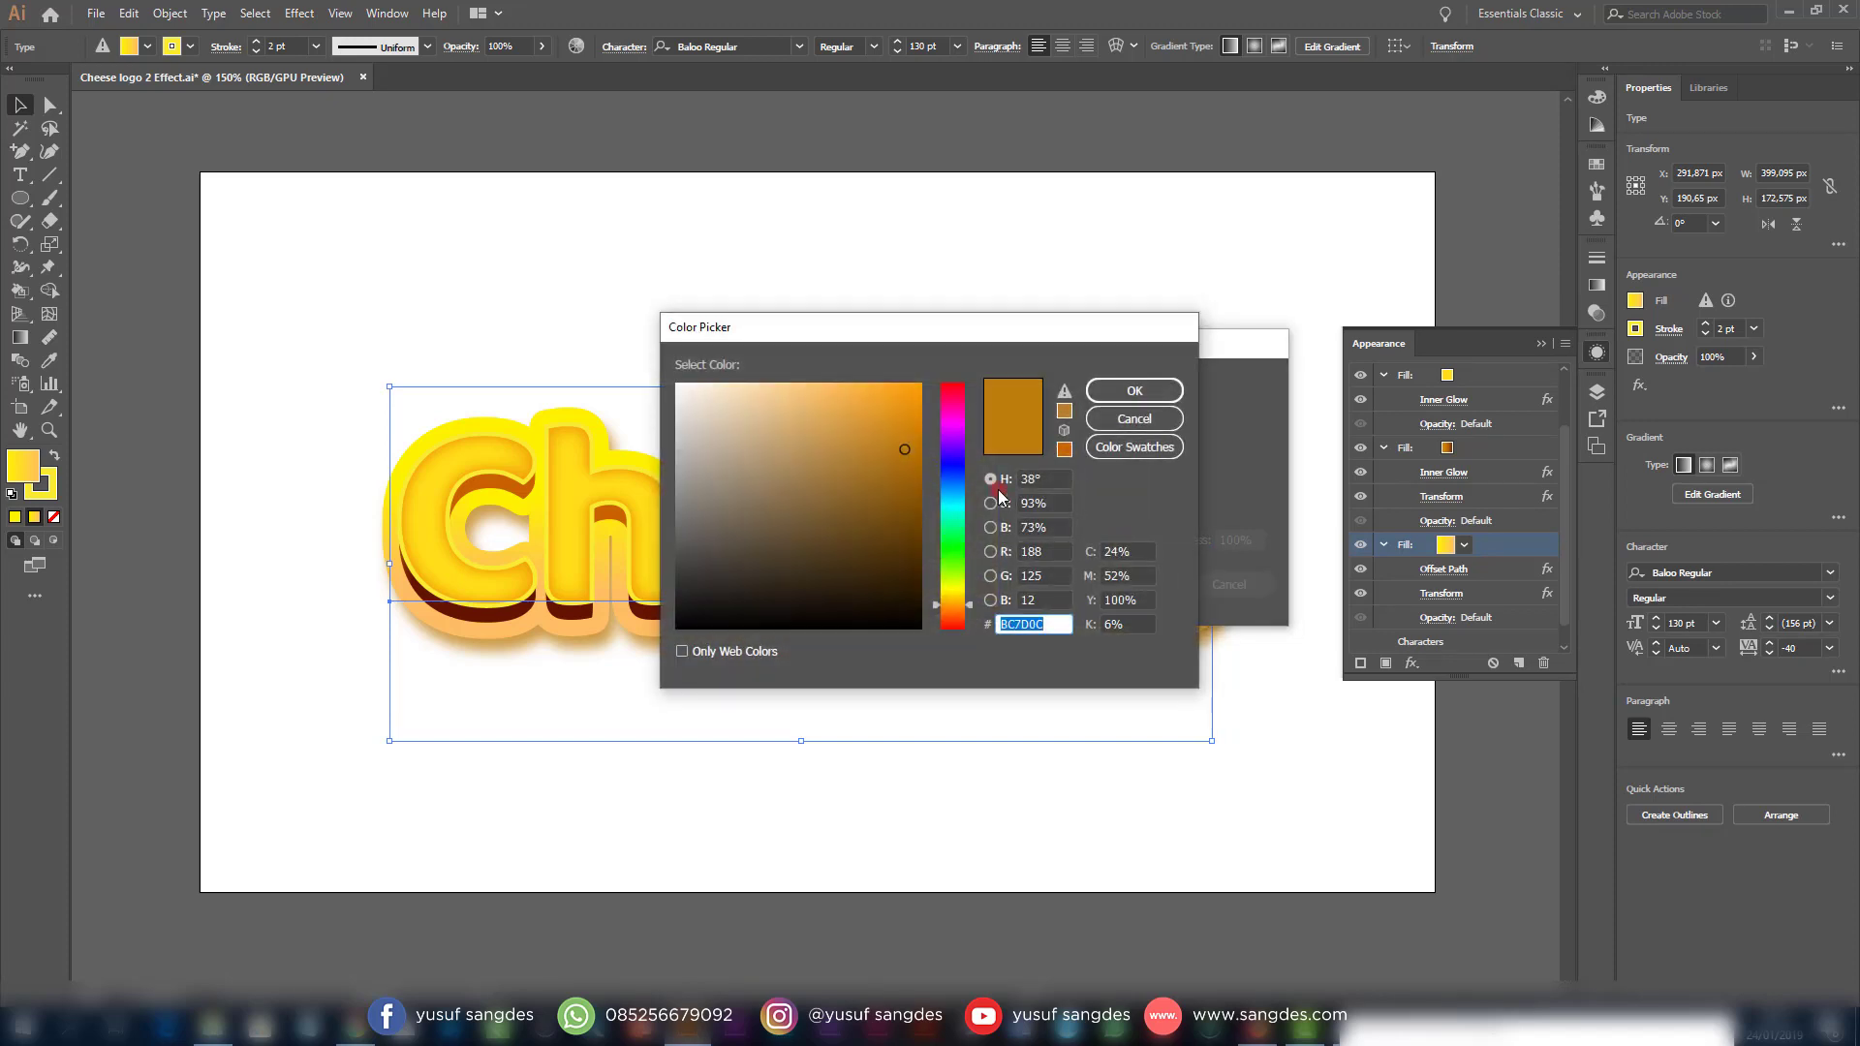
click(915, 443)
click(1133, 390)
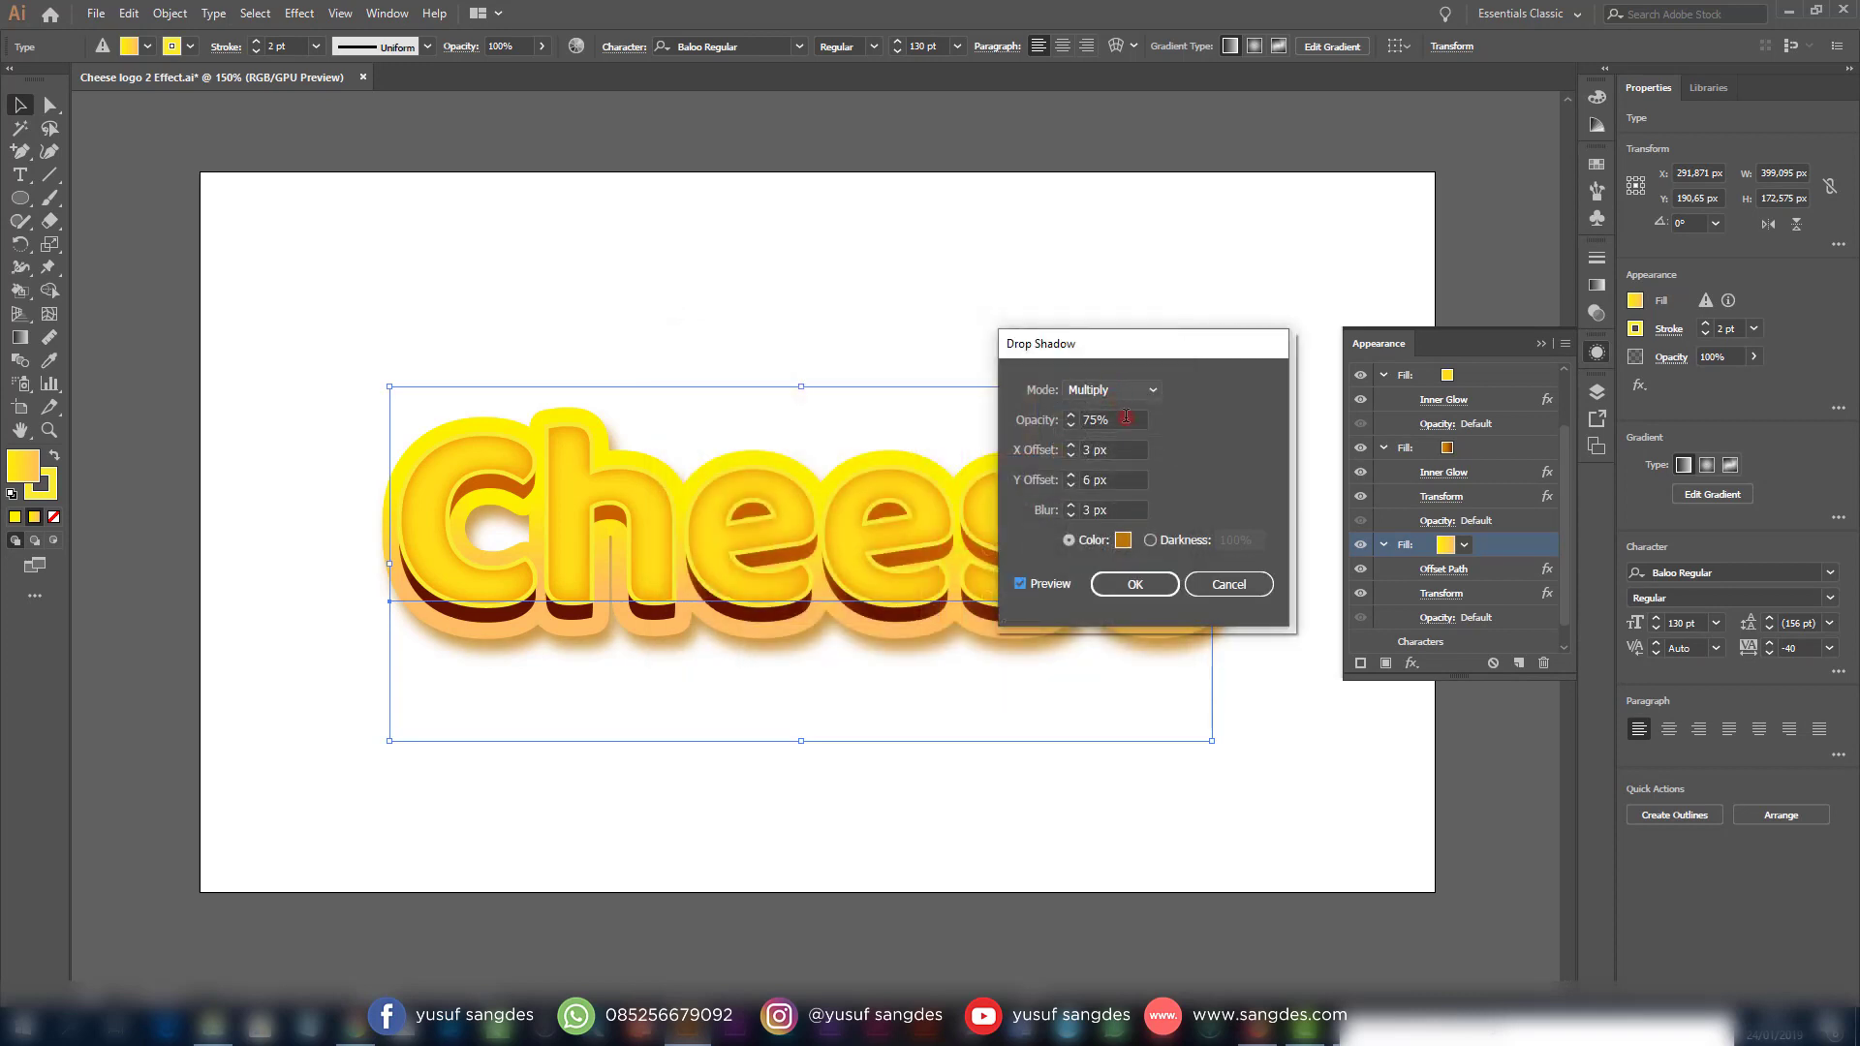
click(1137, 584)
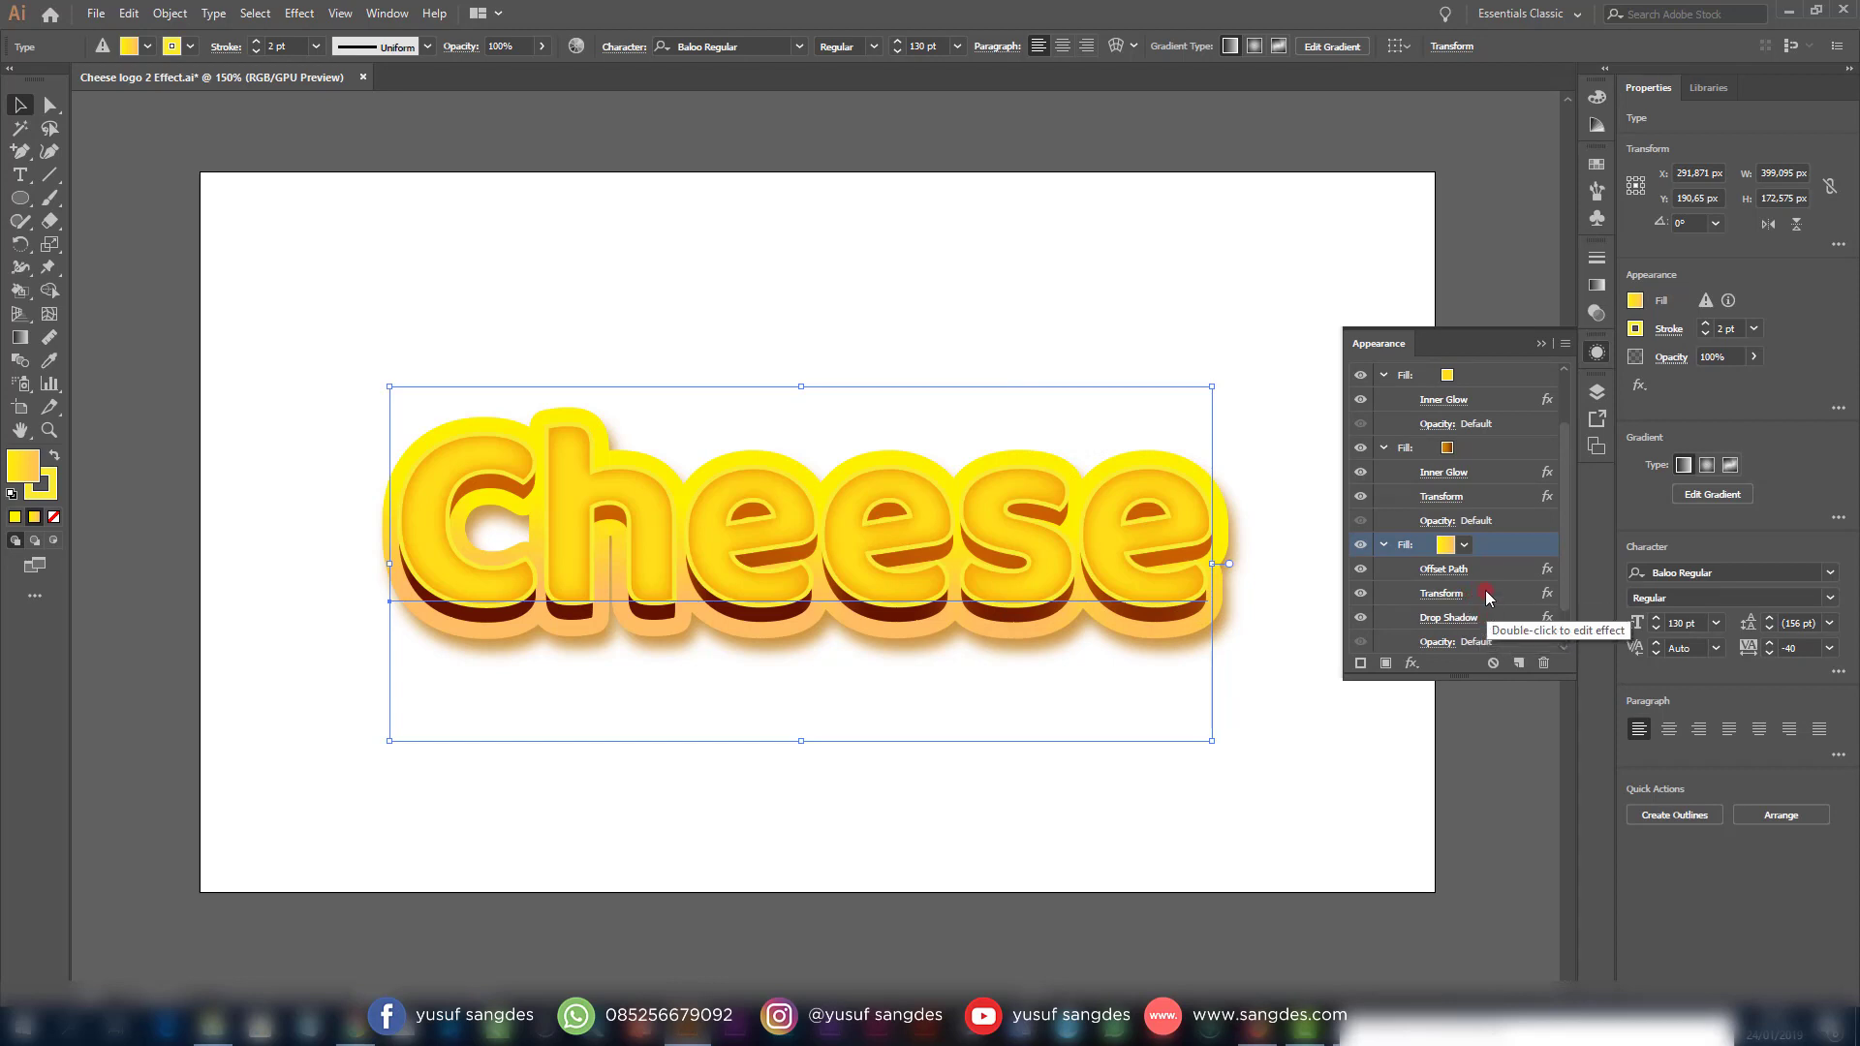
Add a second Transform effect to the bottom fill with a vertical move of 1 px and 8 copies, and deselect the text
click(1487, 593)
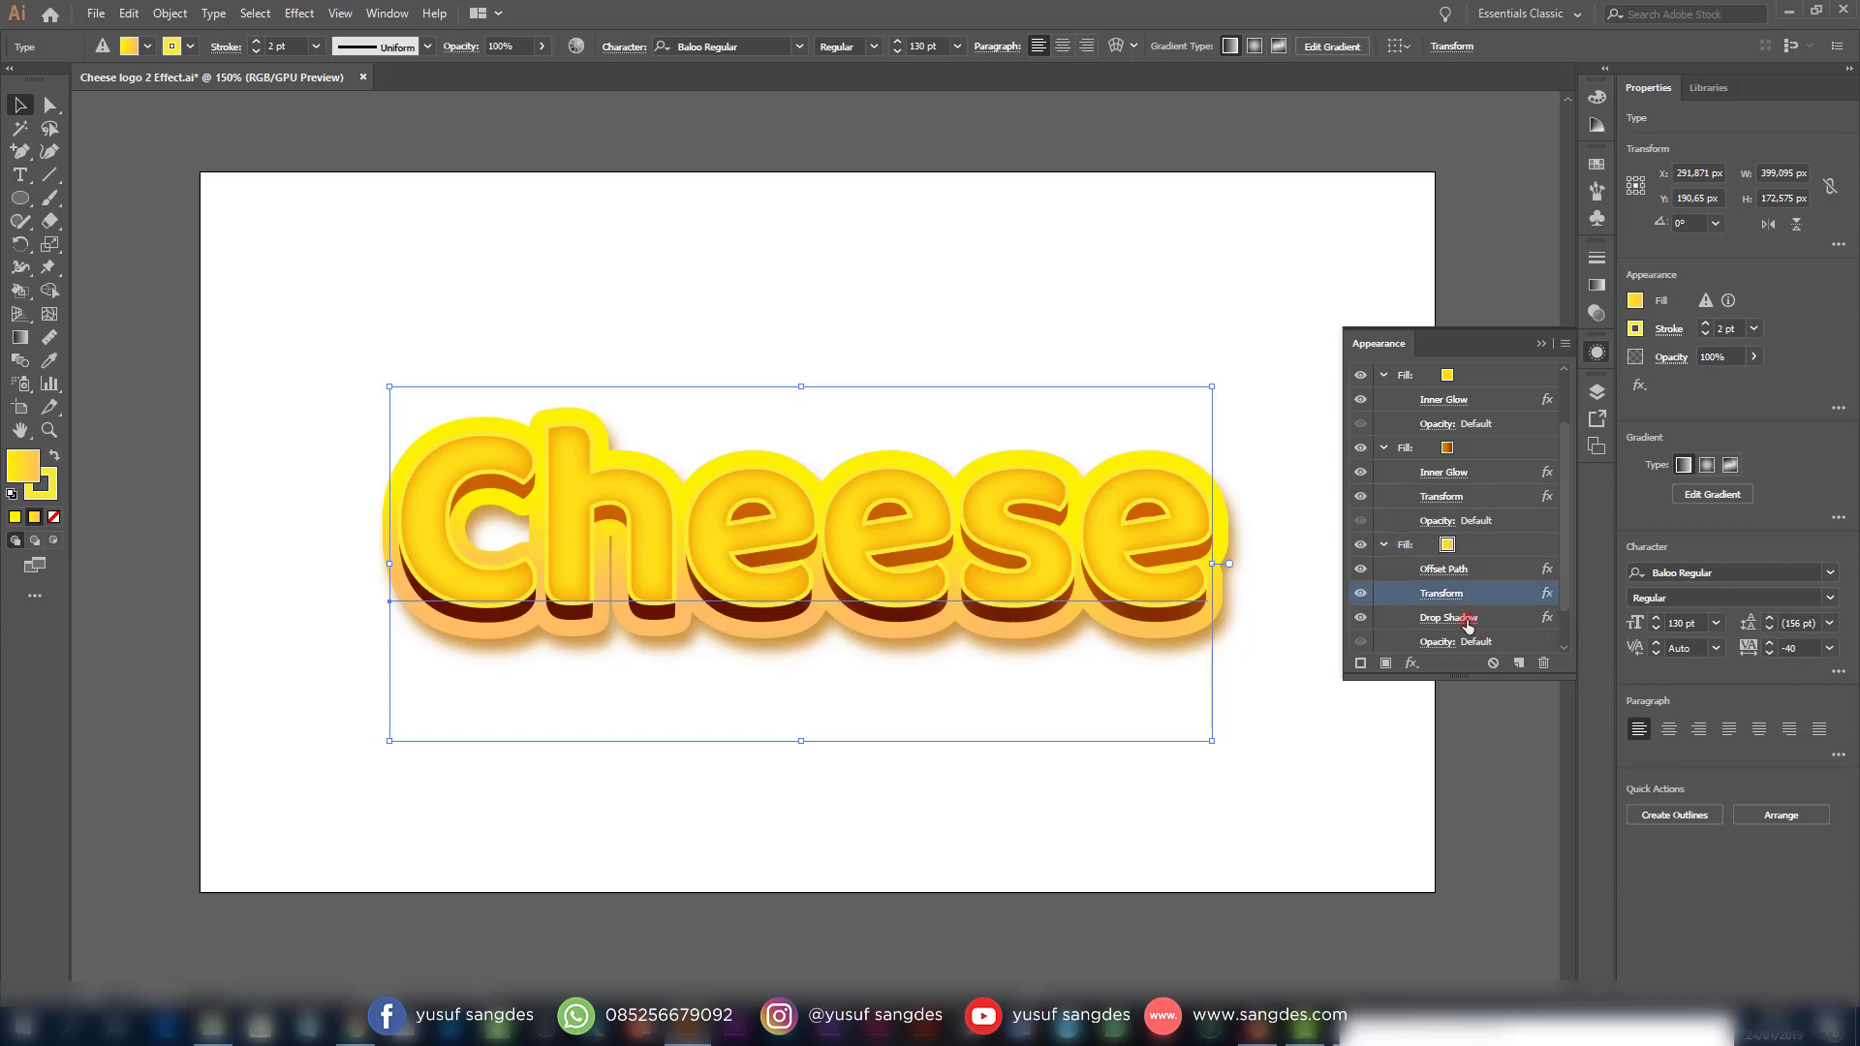
click(1414, 664)
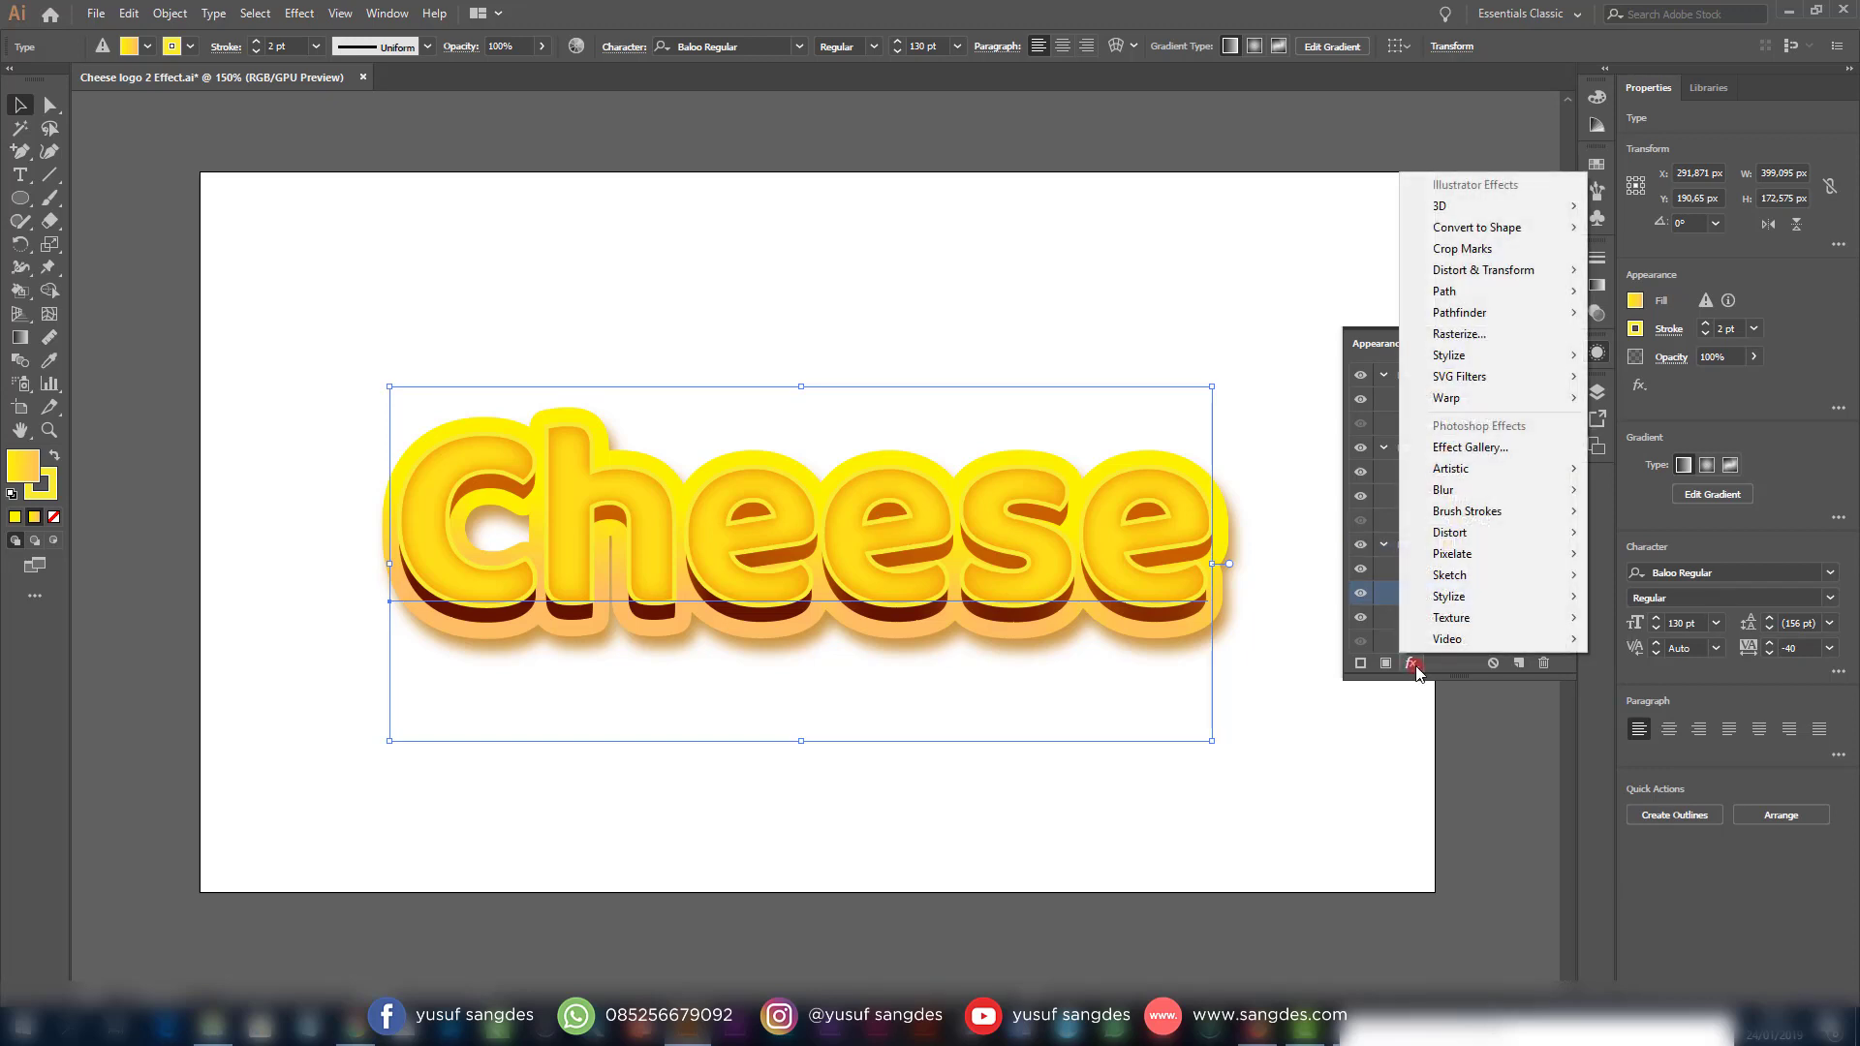
mouse_move(1540, 271)
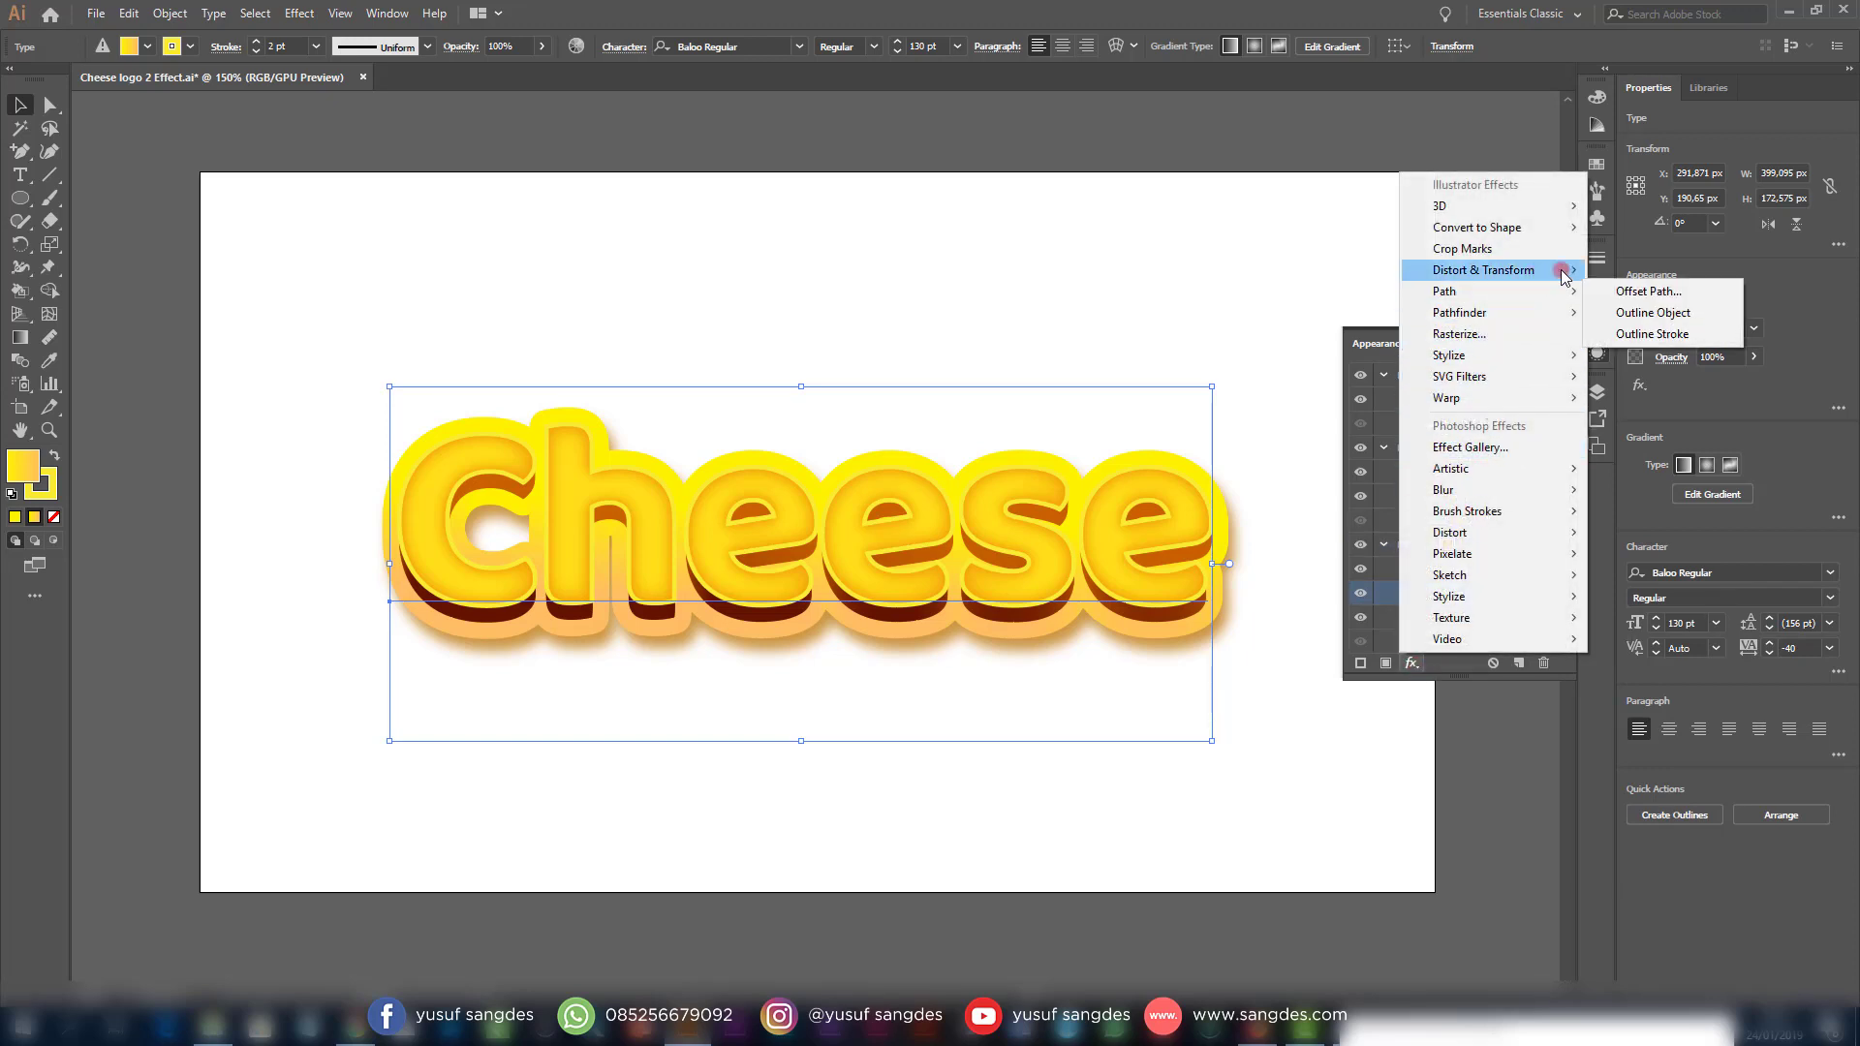
click(1634, 335)
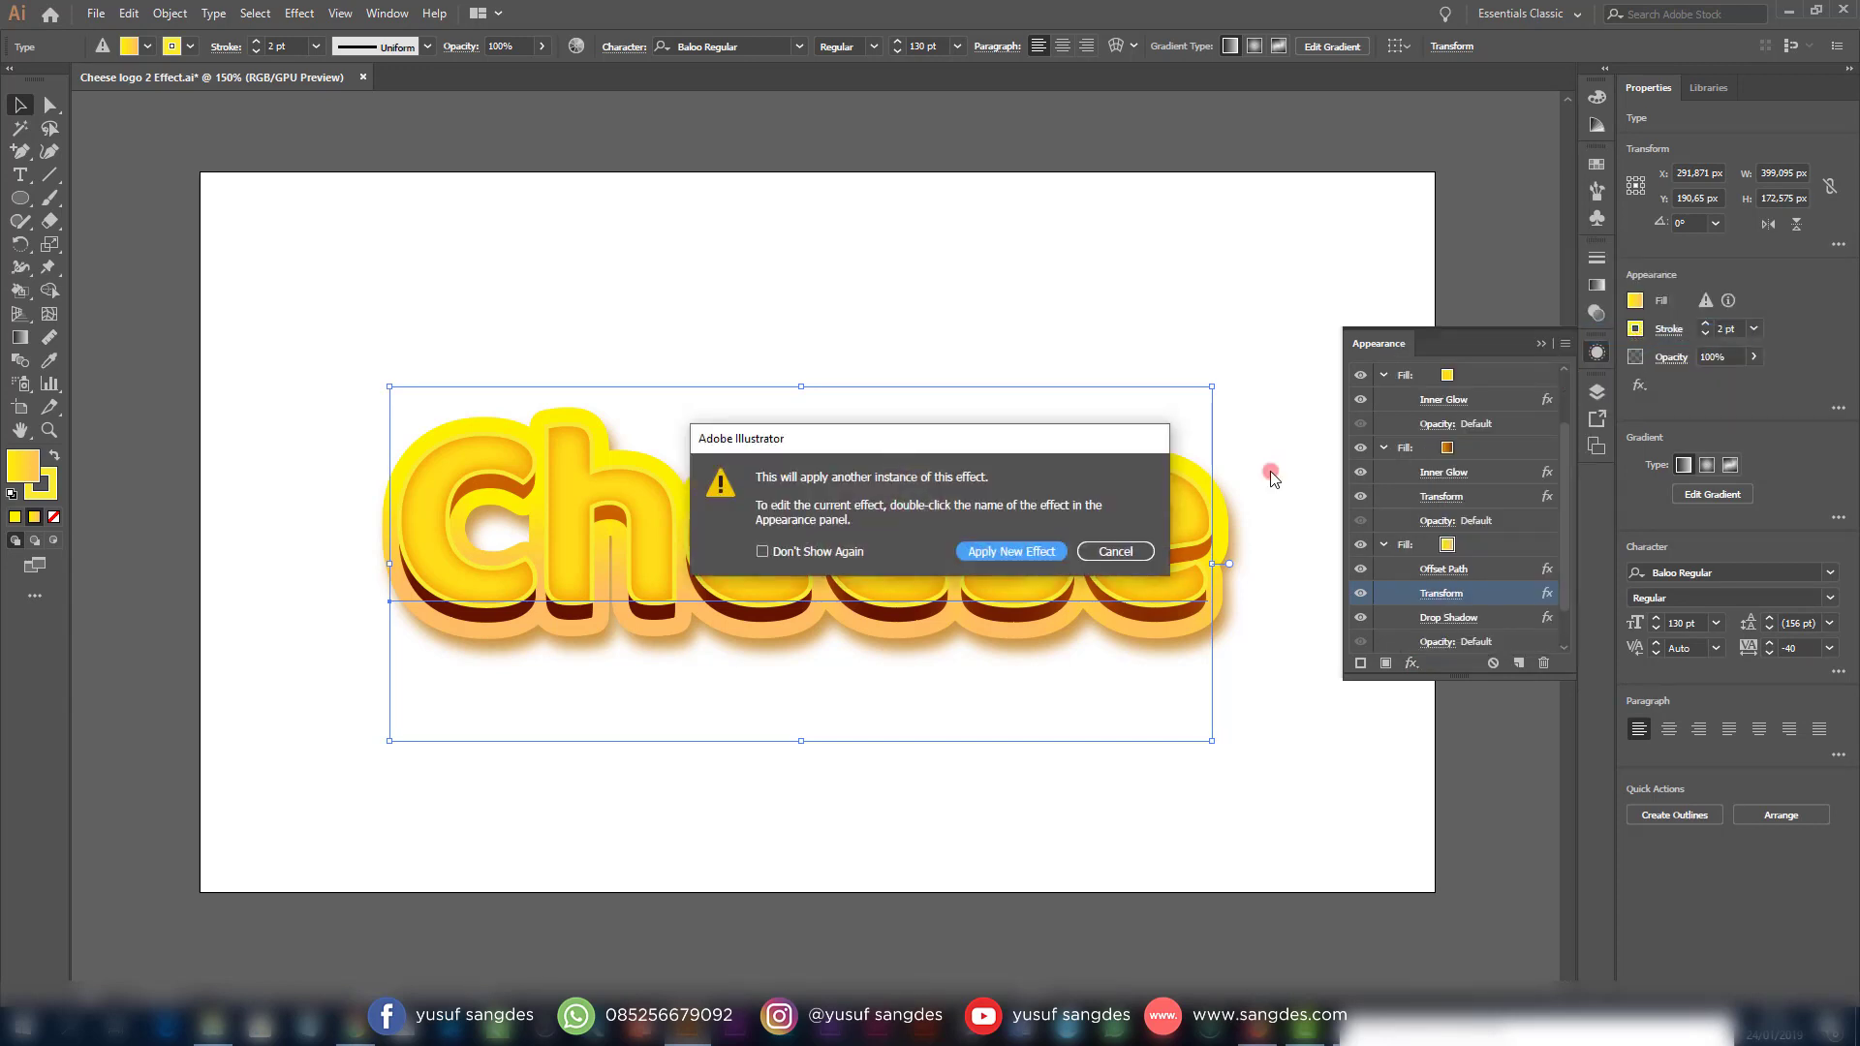
click(1023, 552)
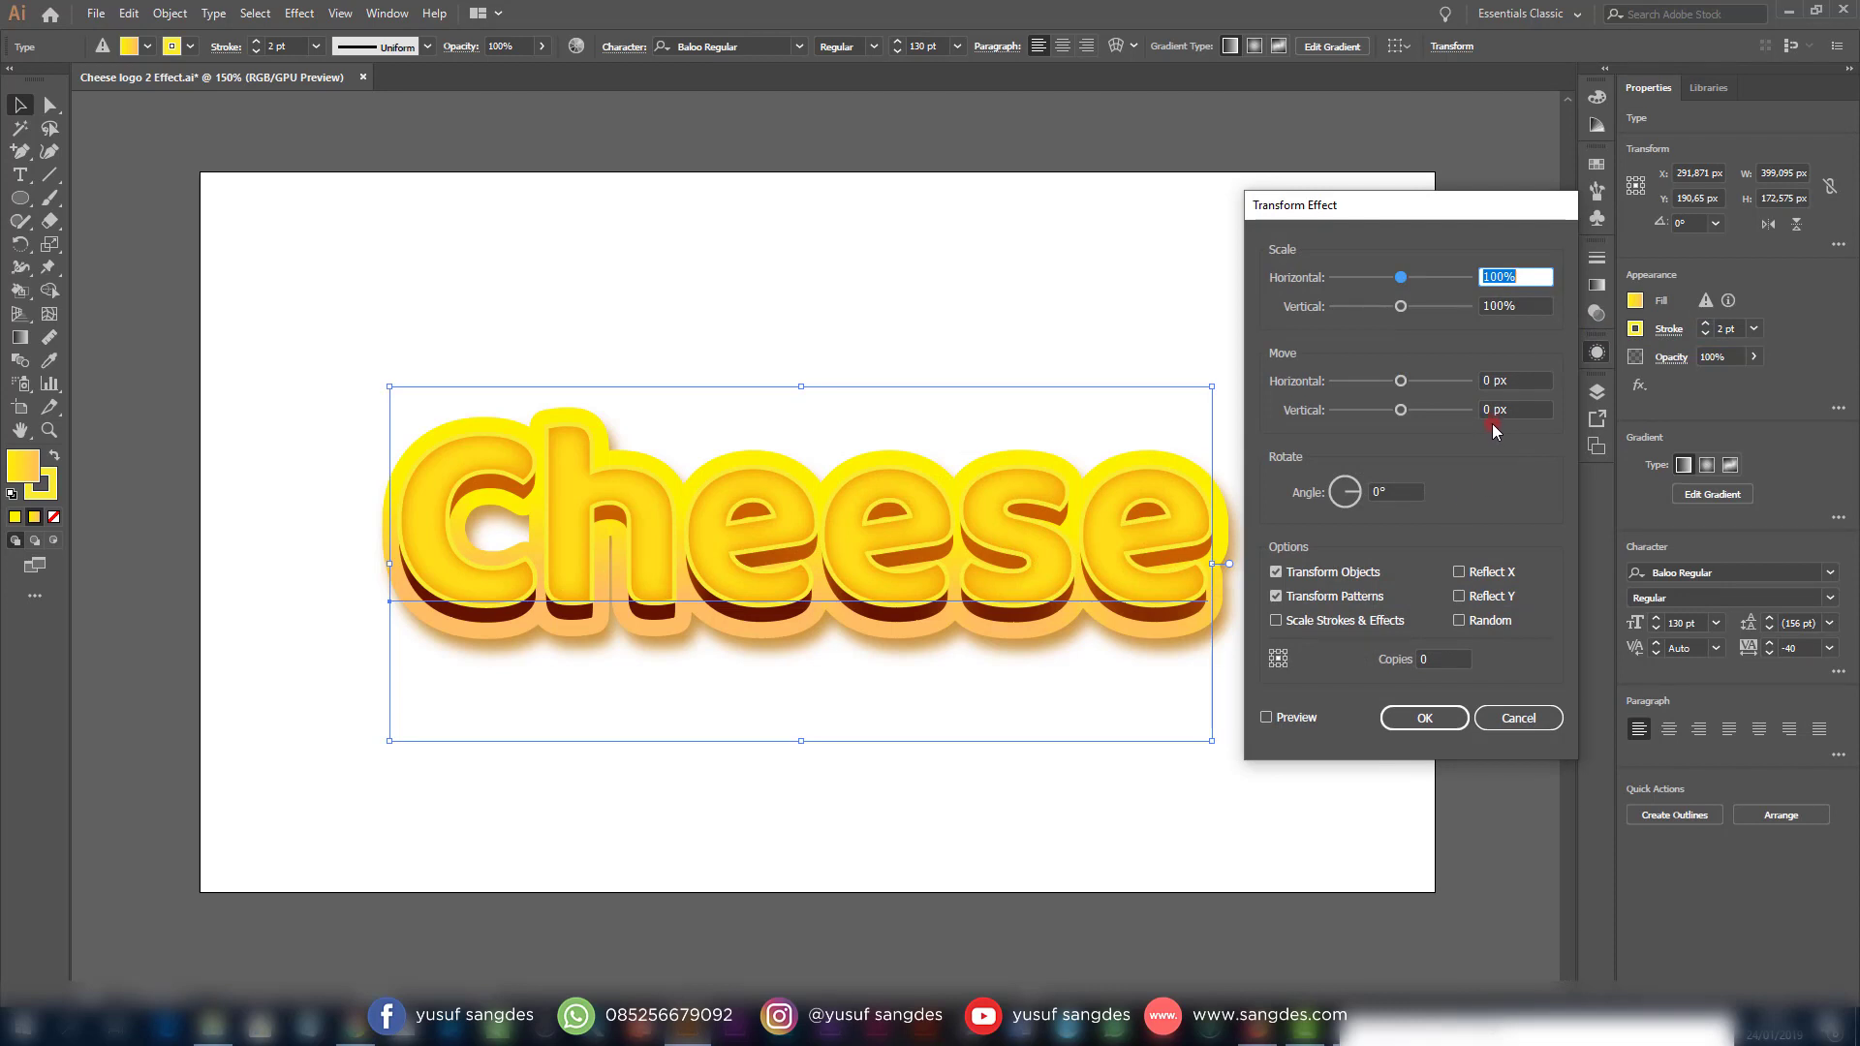
double_click(1485, 408)
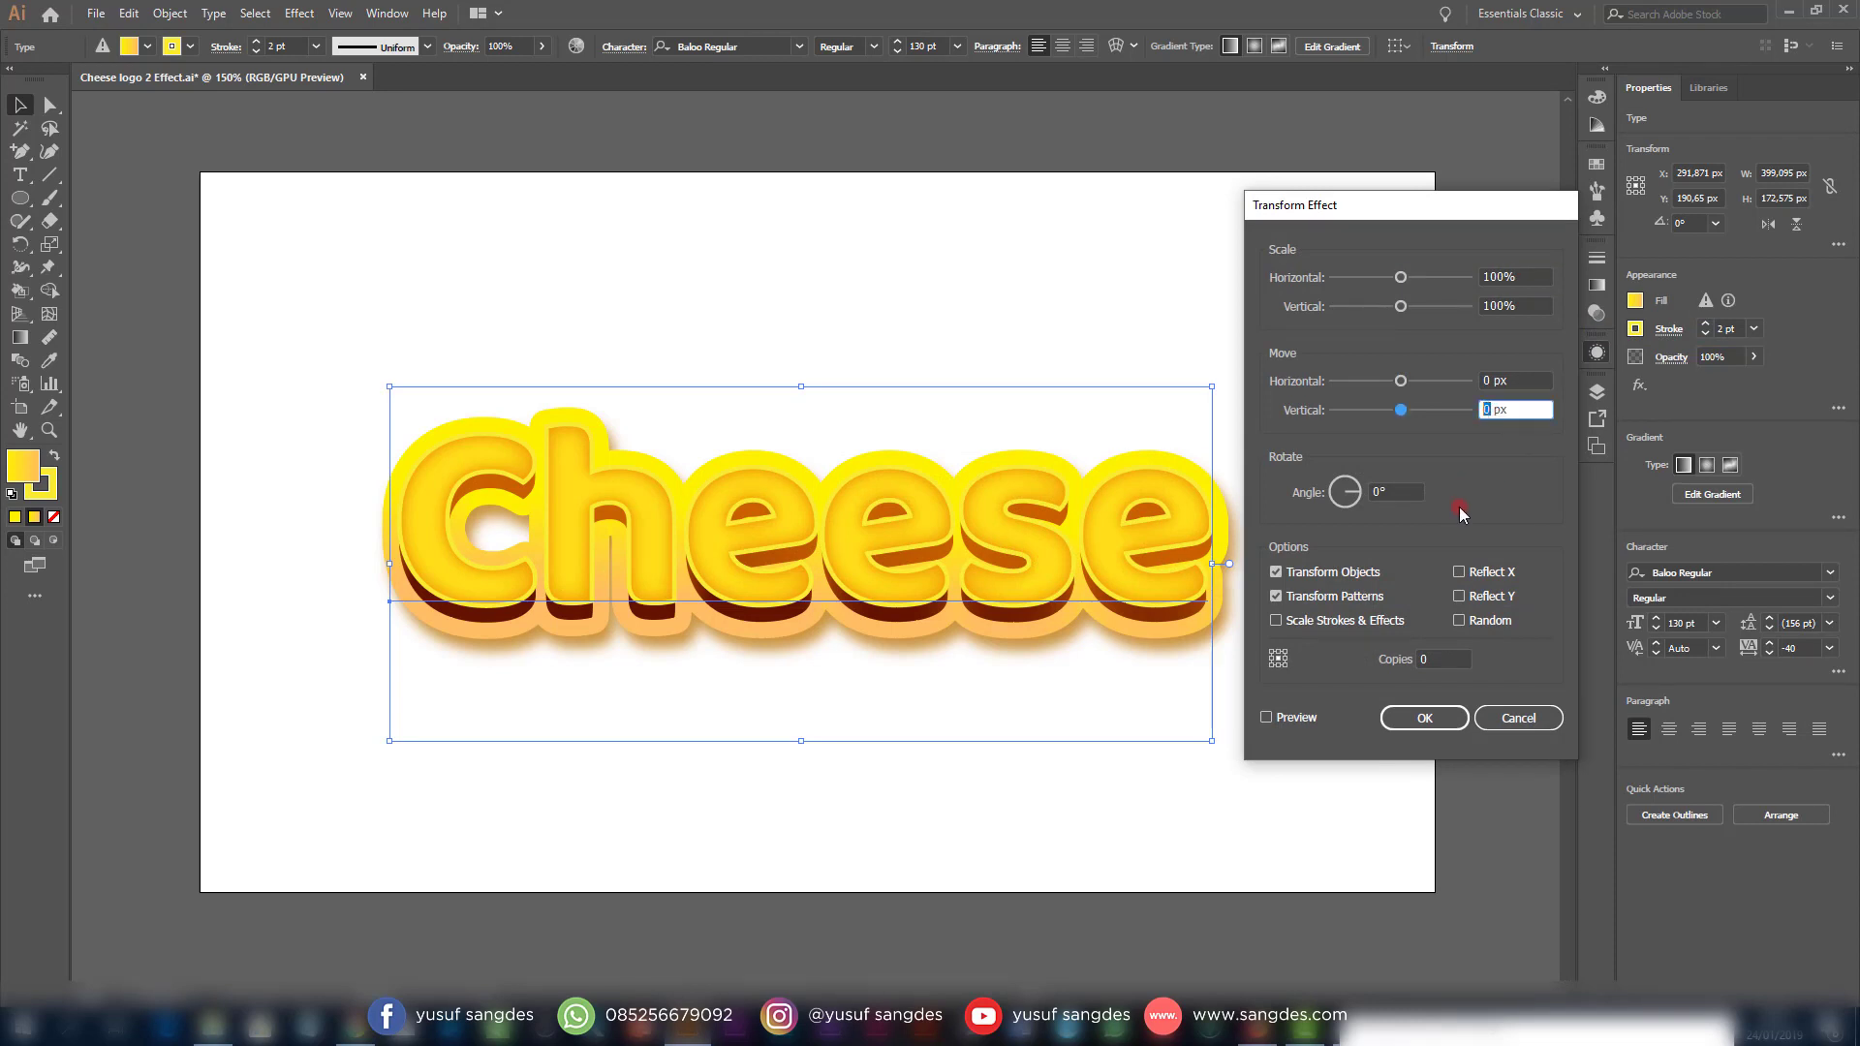
text(1)
double_click(1419, 659)
text(8)
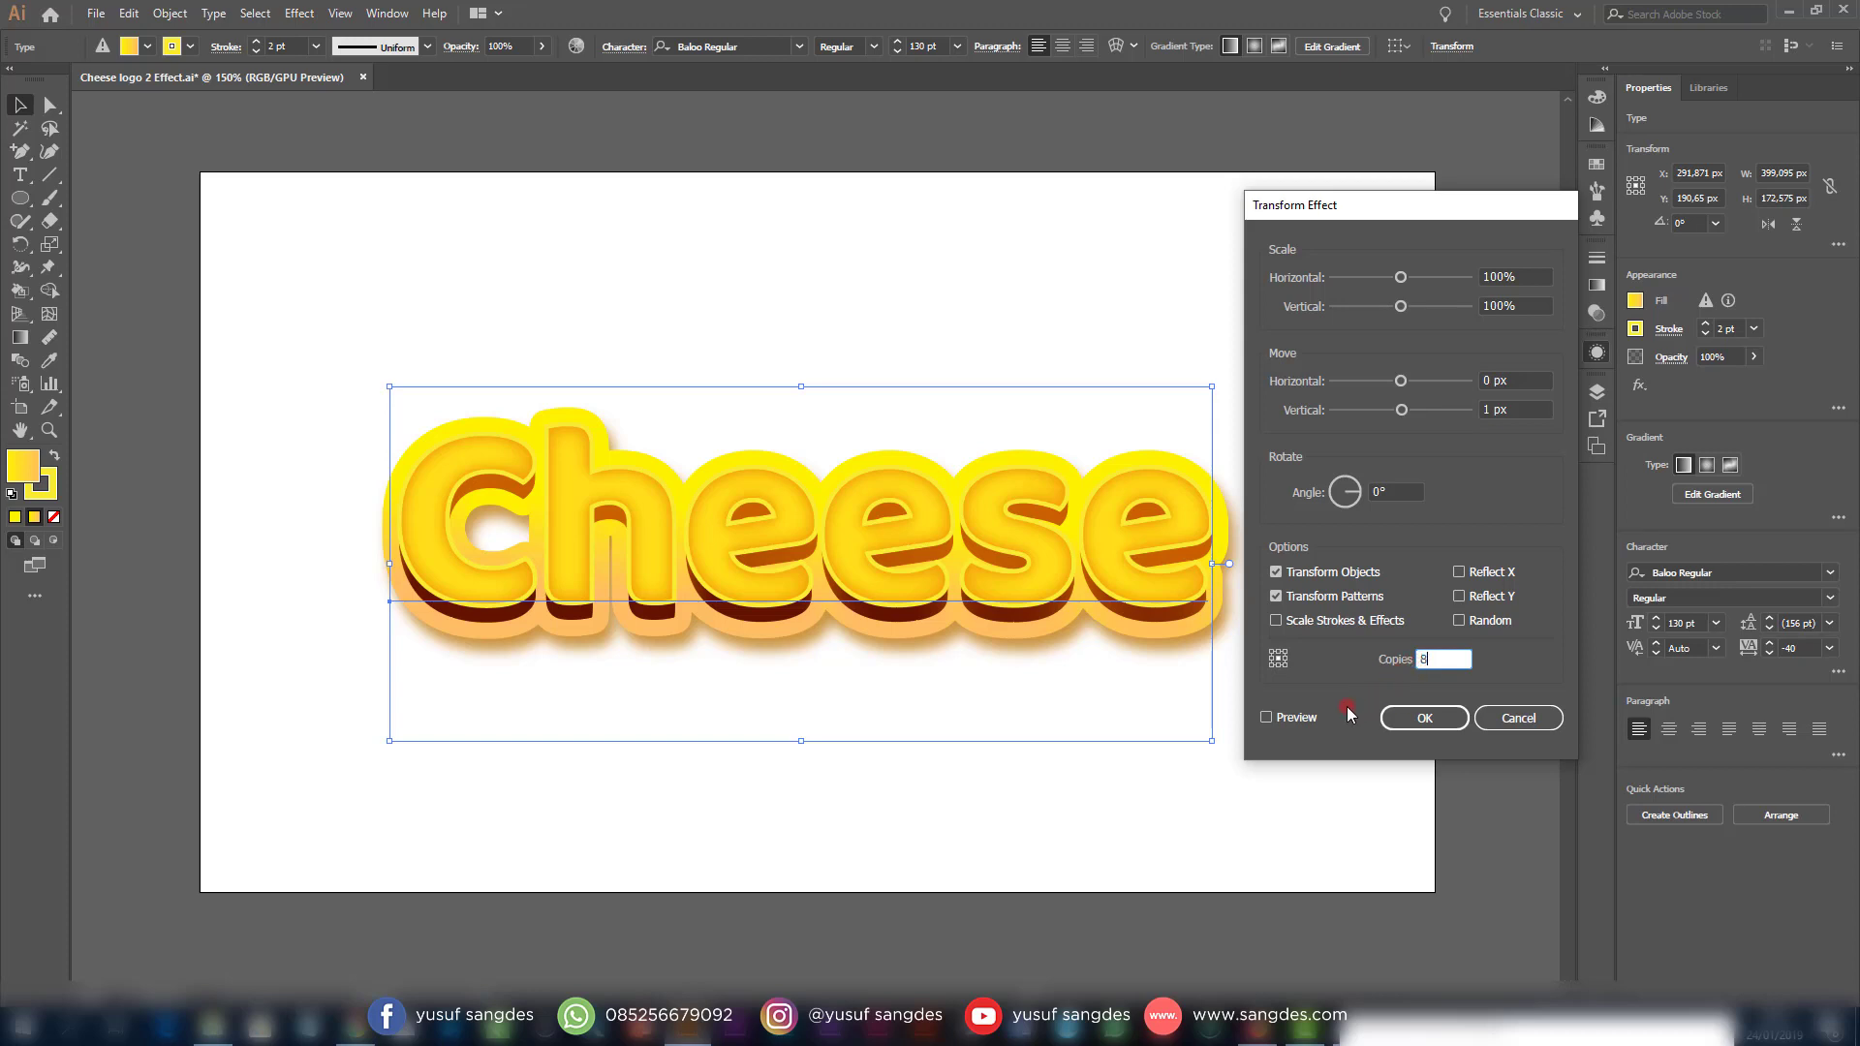
click(1266, 718)
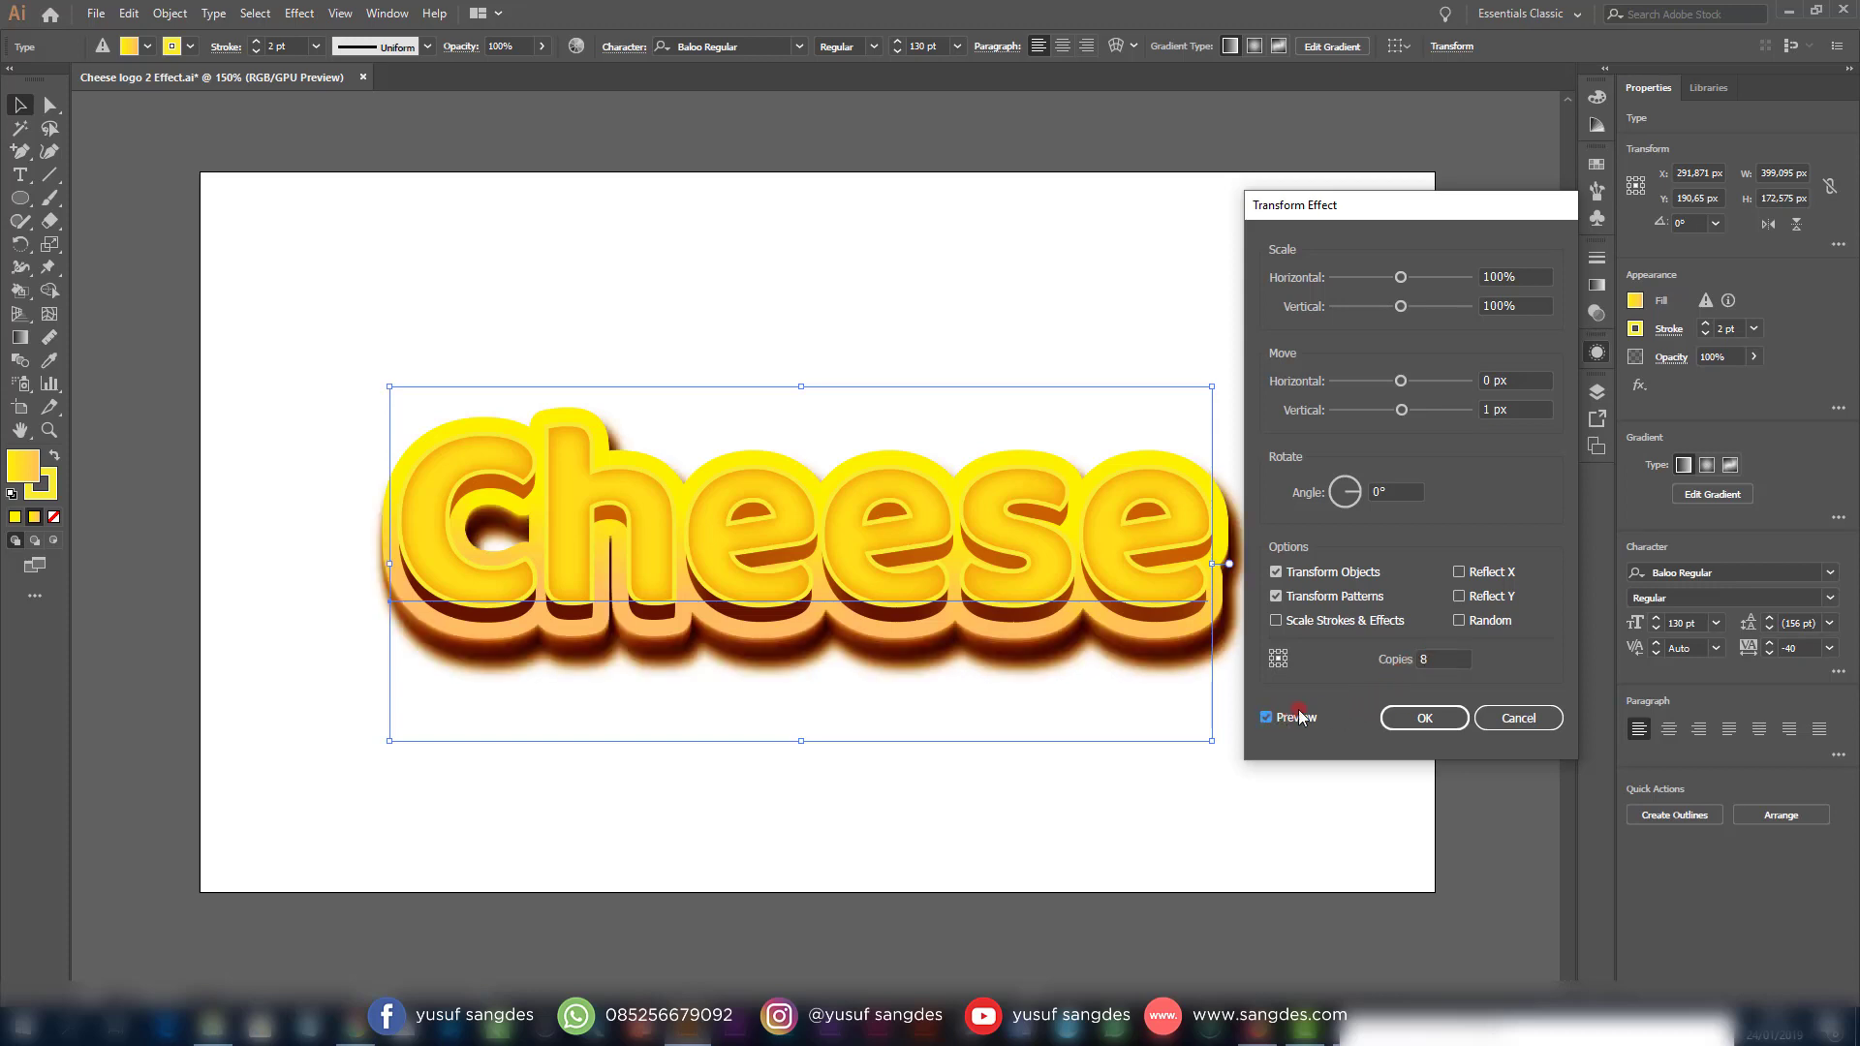
click(1418, 719)
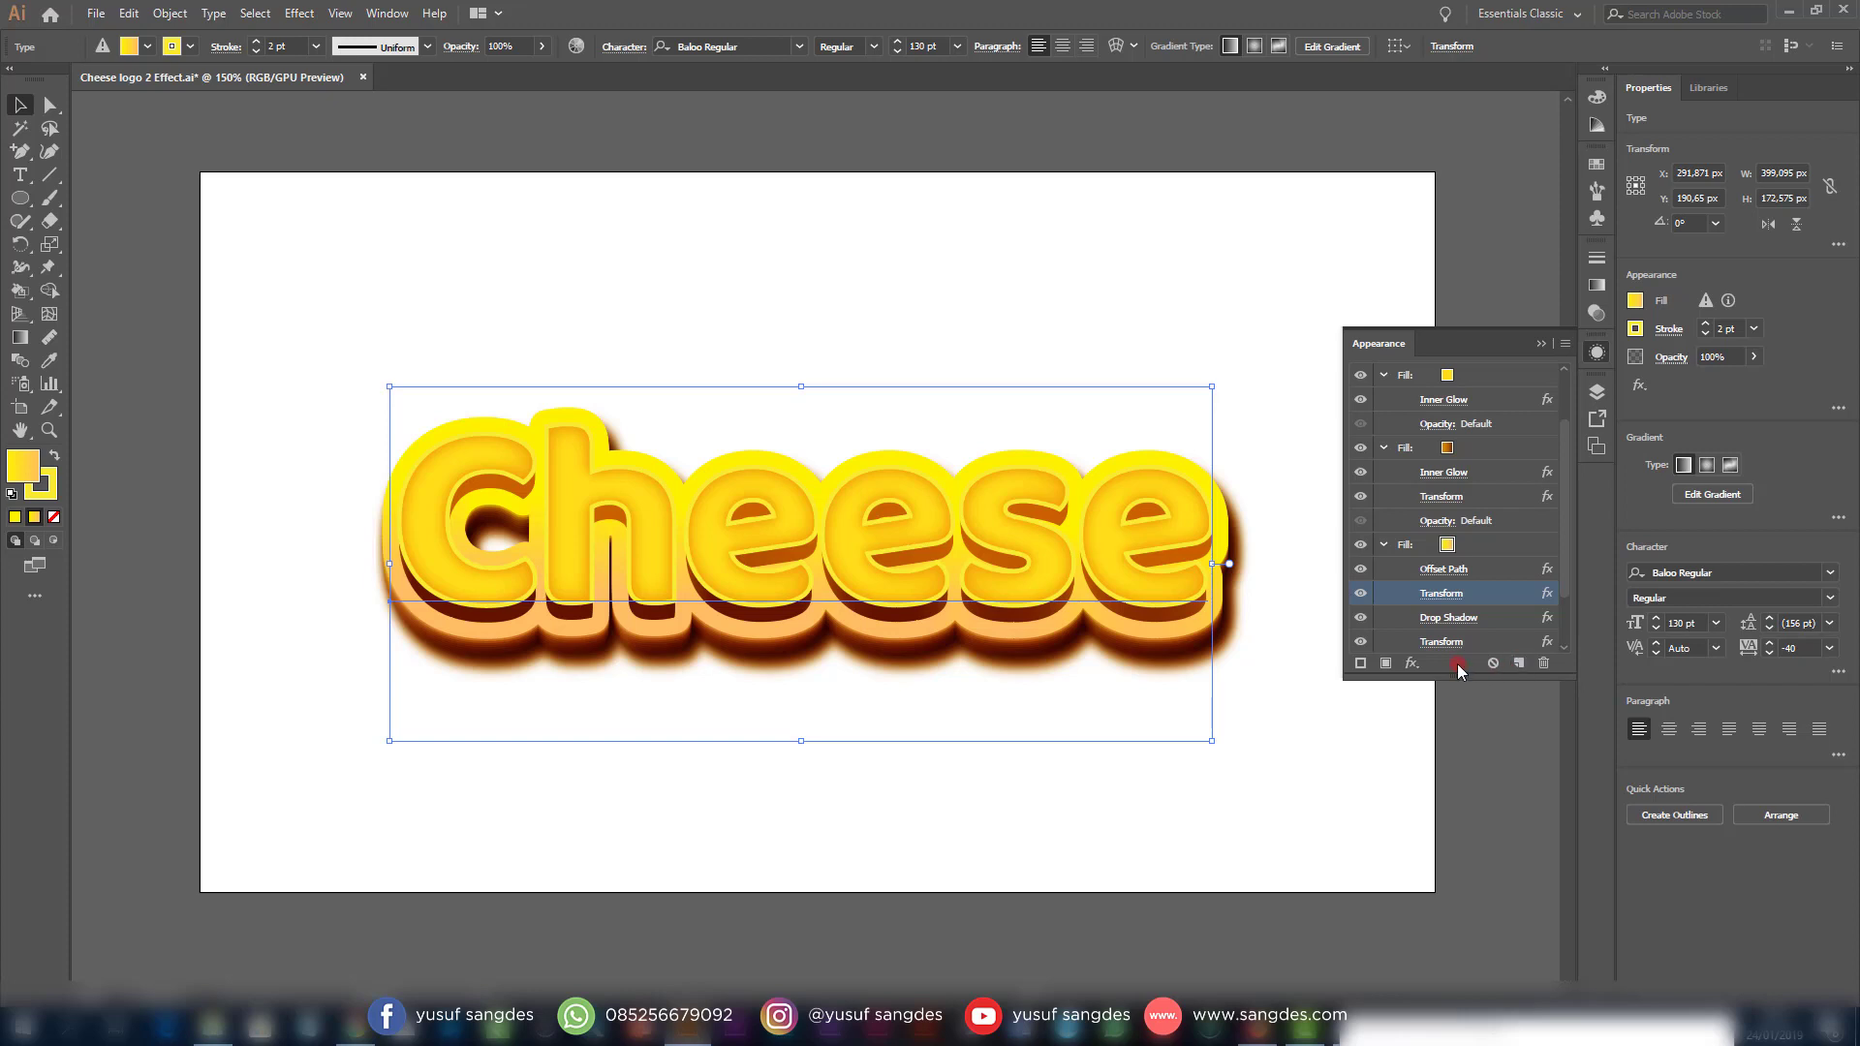
click(1369, 725)
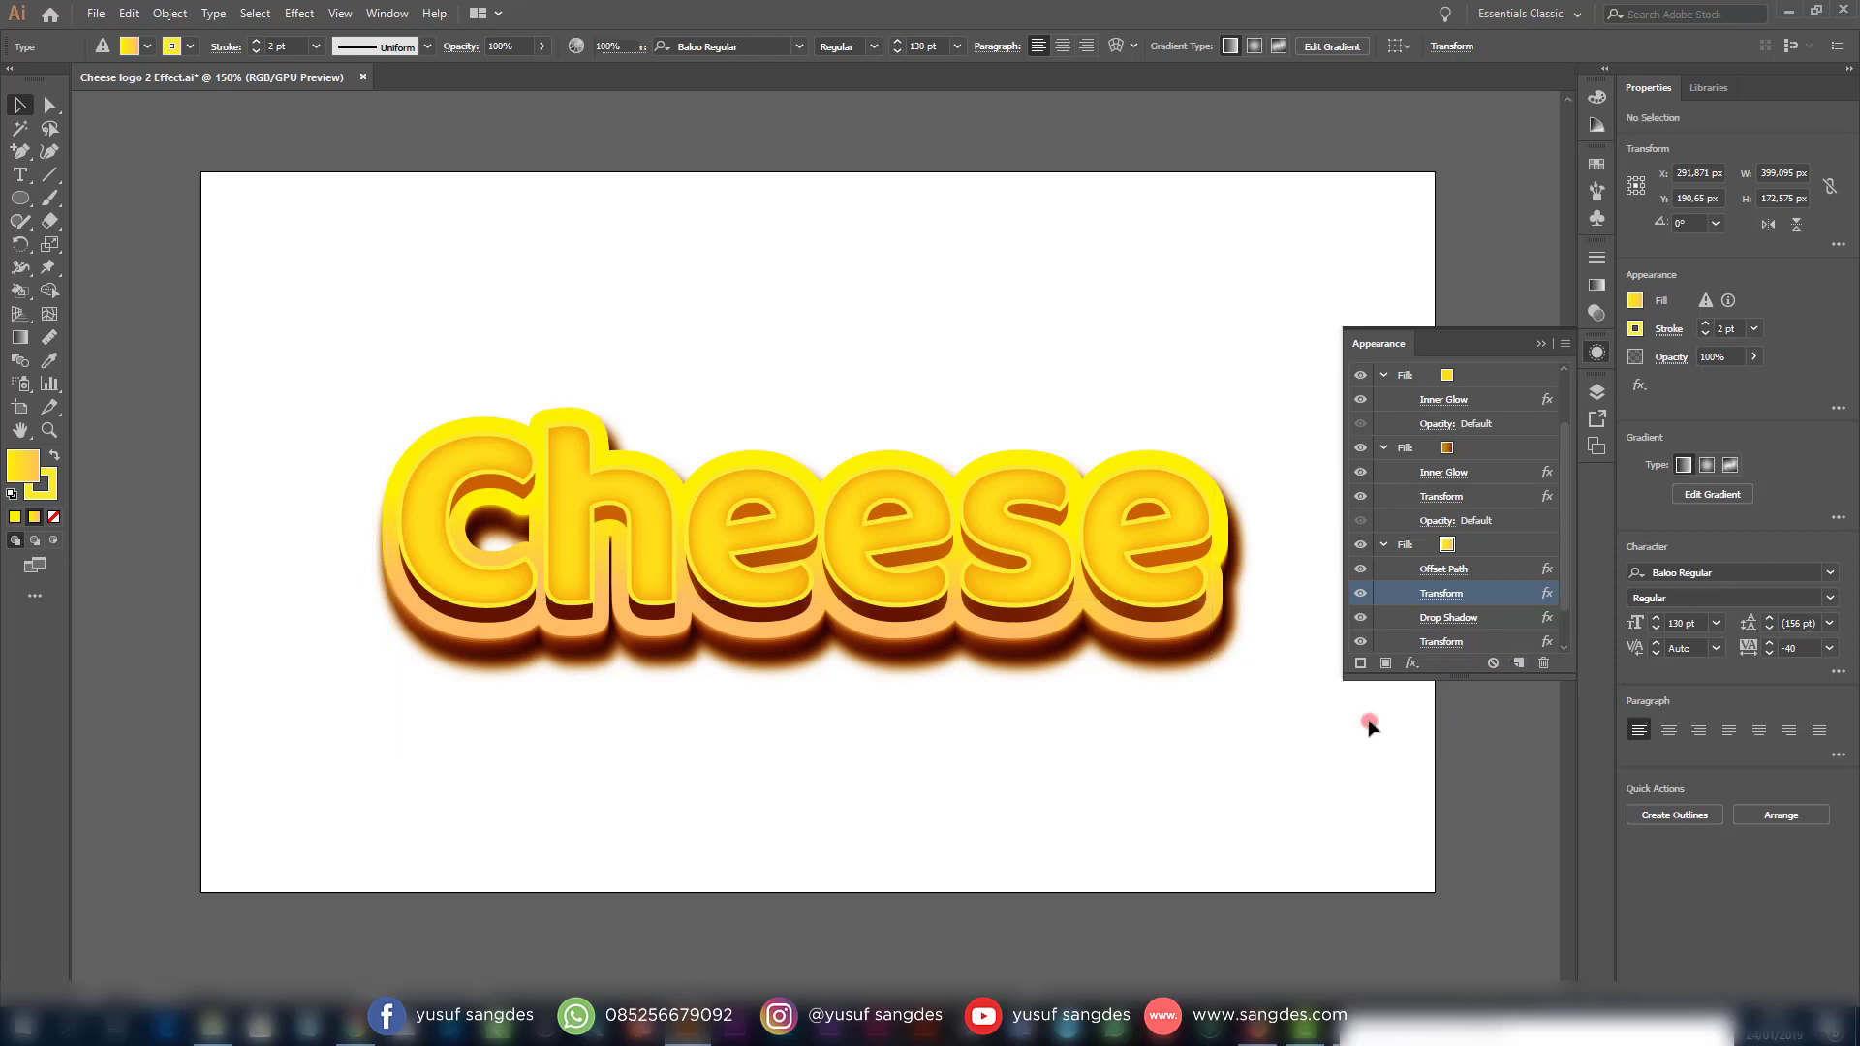
Add a Drop Shadow to the text's orange-brown gradient fill in Multiply mode with 75% opacity, 3 px X offset, 6 px Y offset and 3 px blur
click(1174, 616)
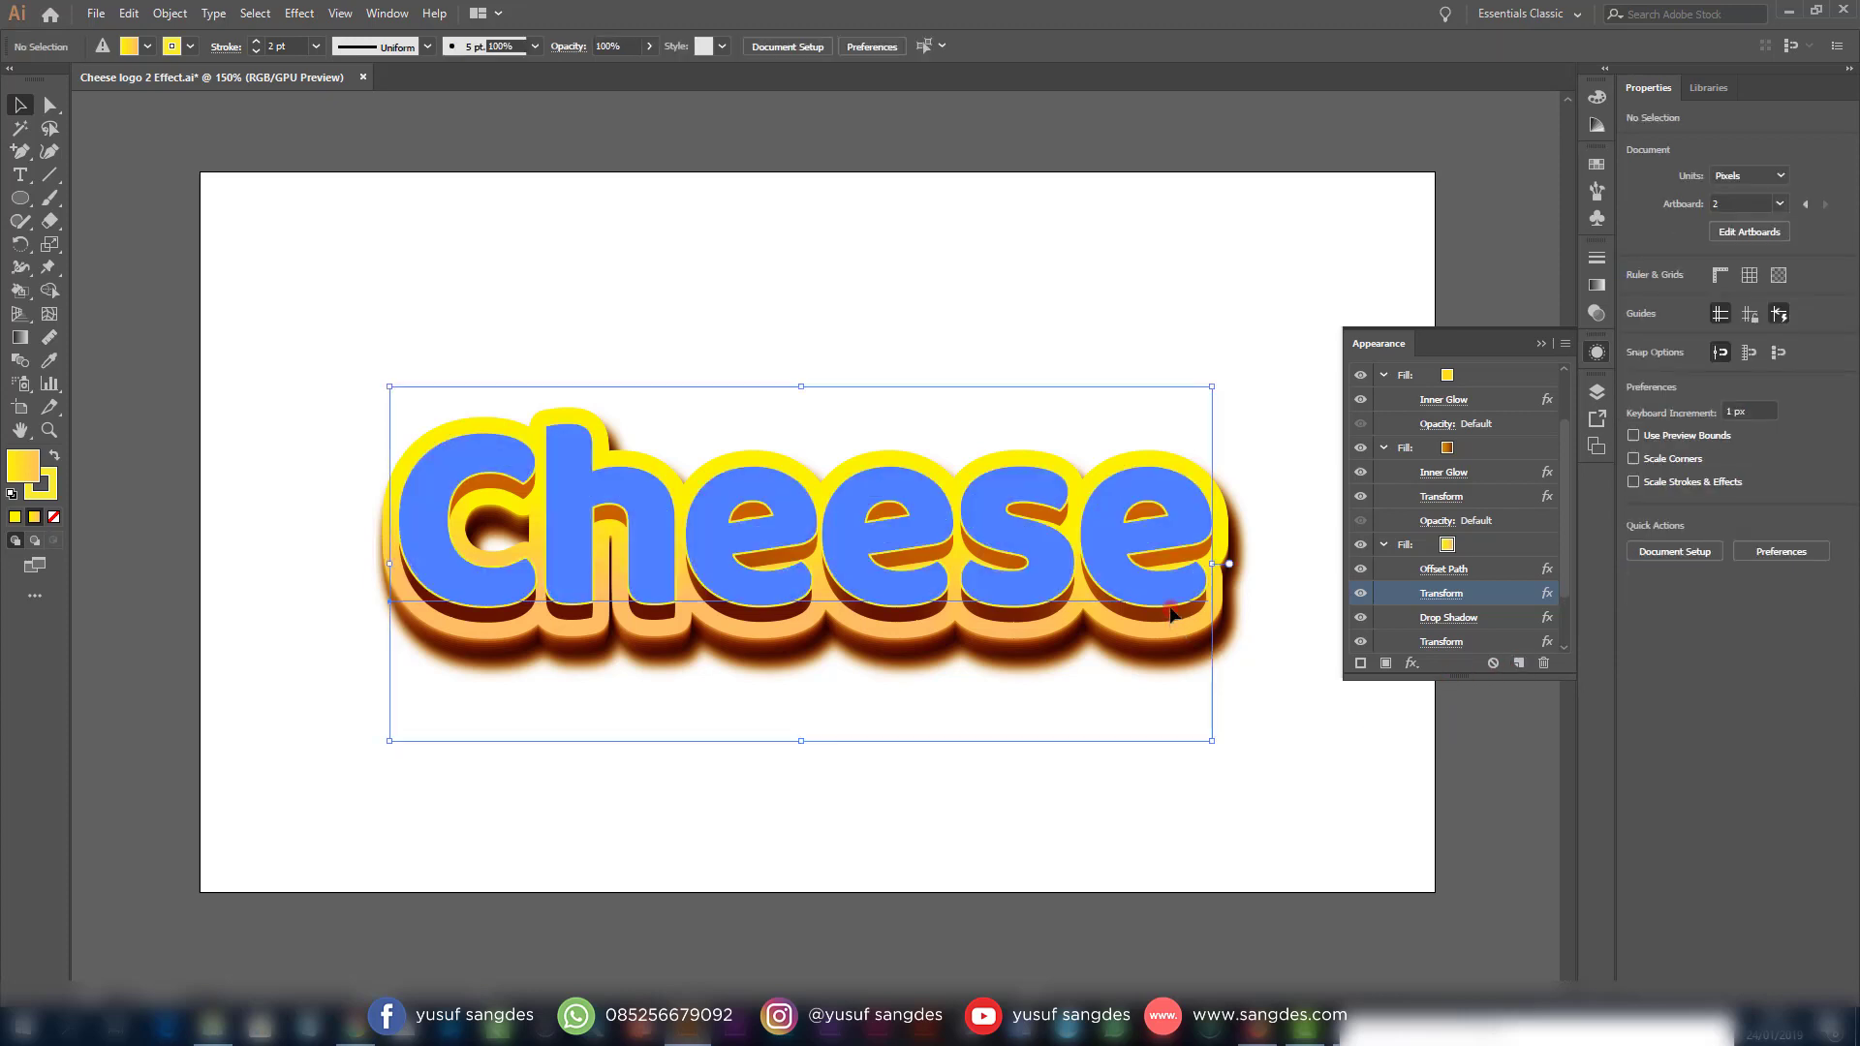
click(1484, 451)
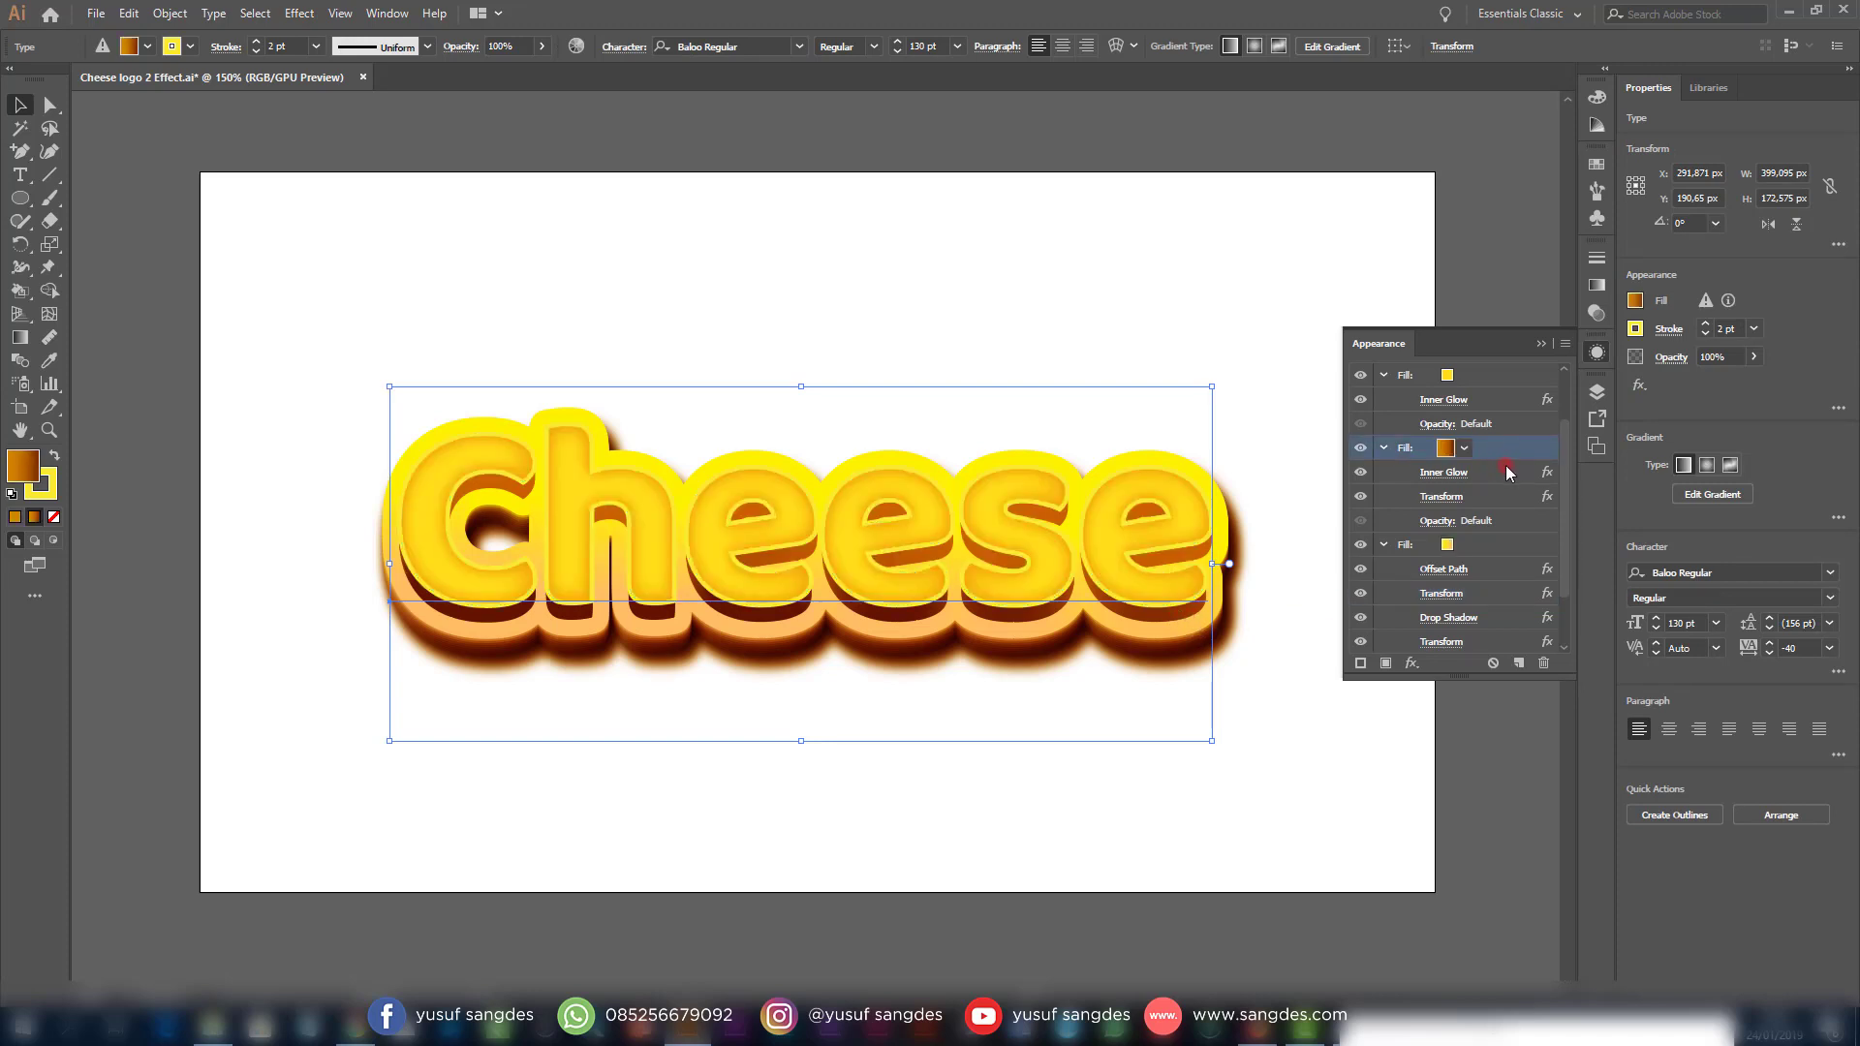
click(1411, 663)
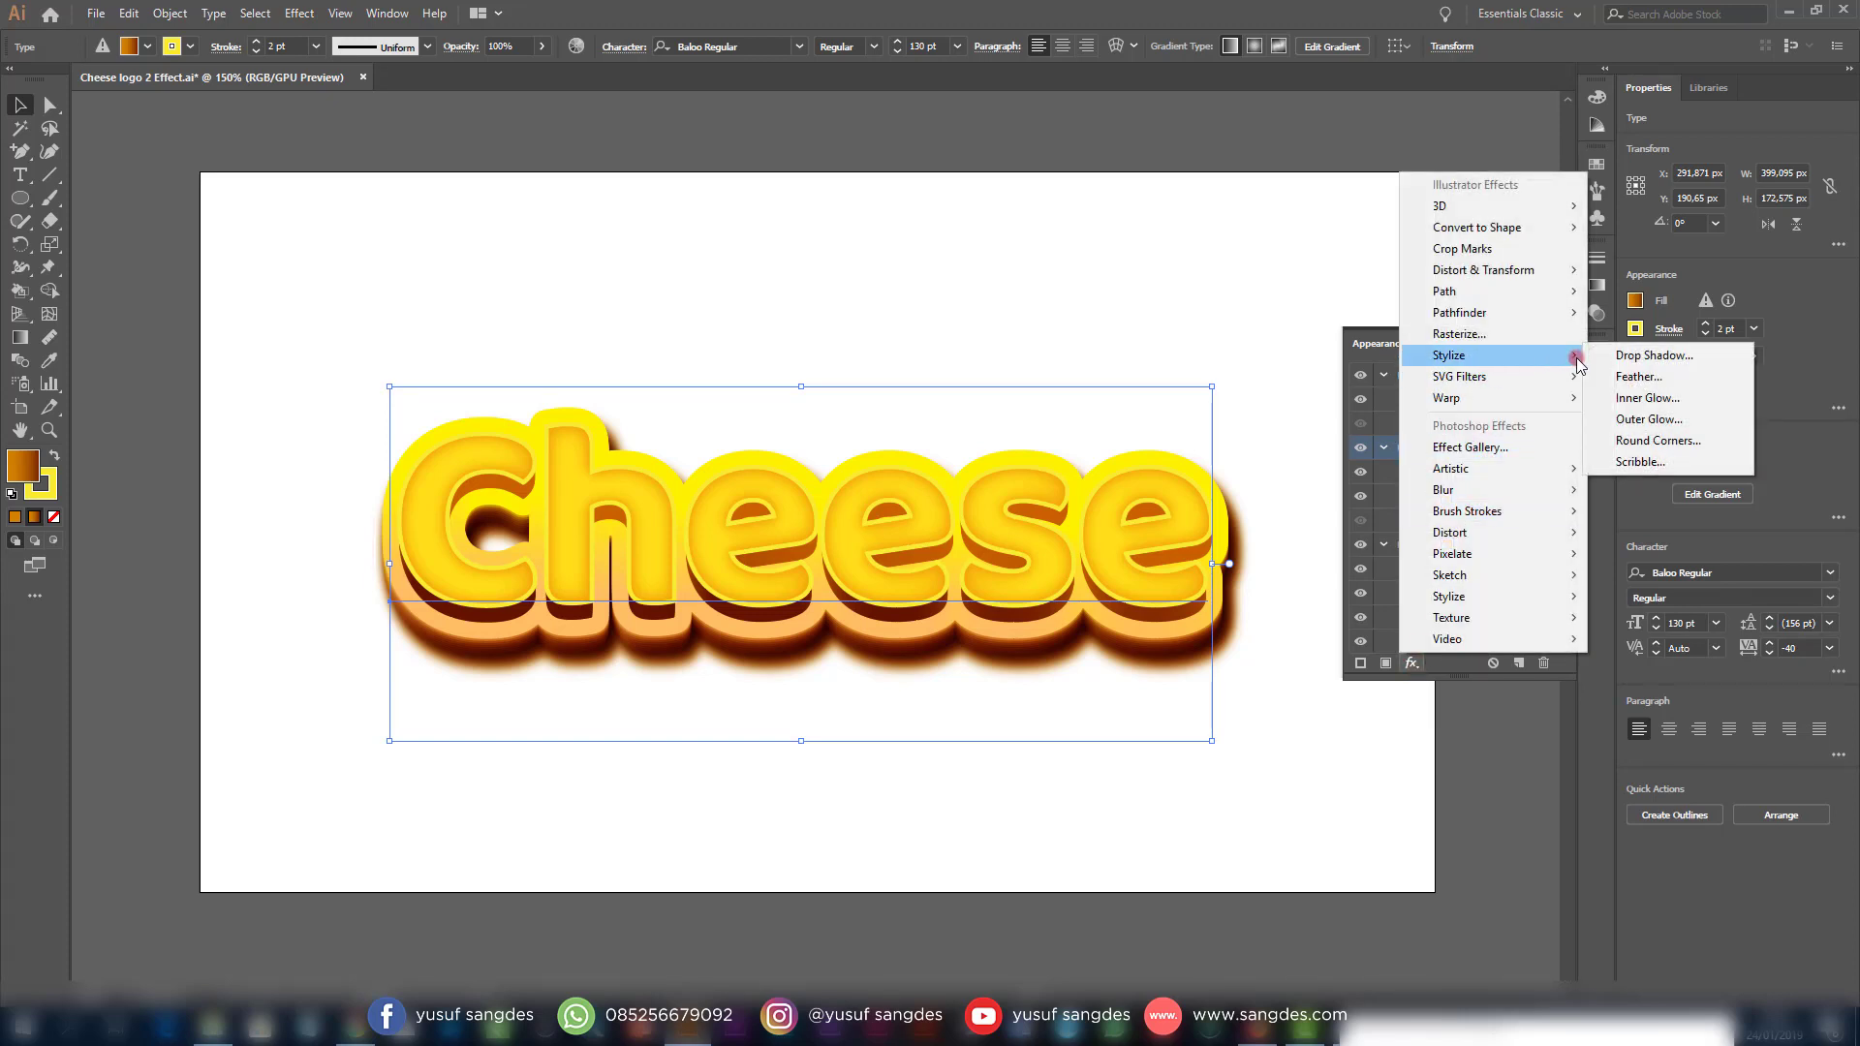
click(1614, 355)
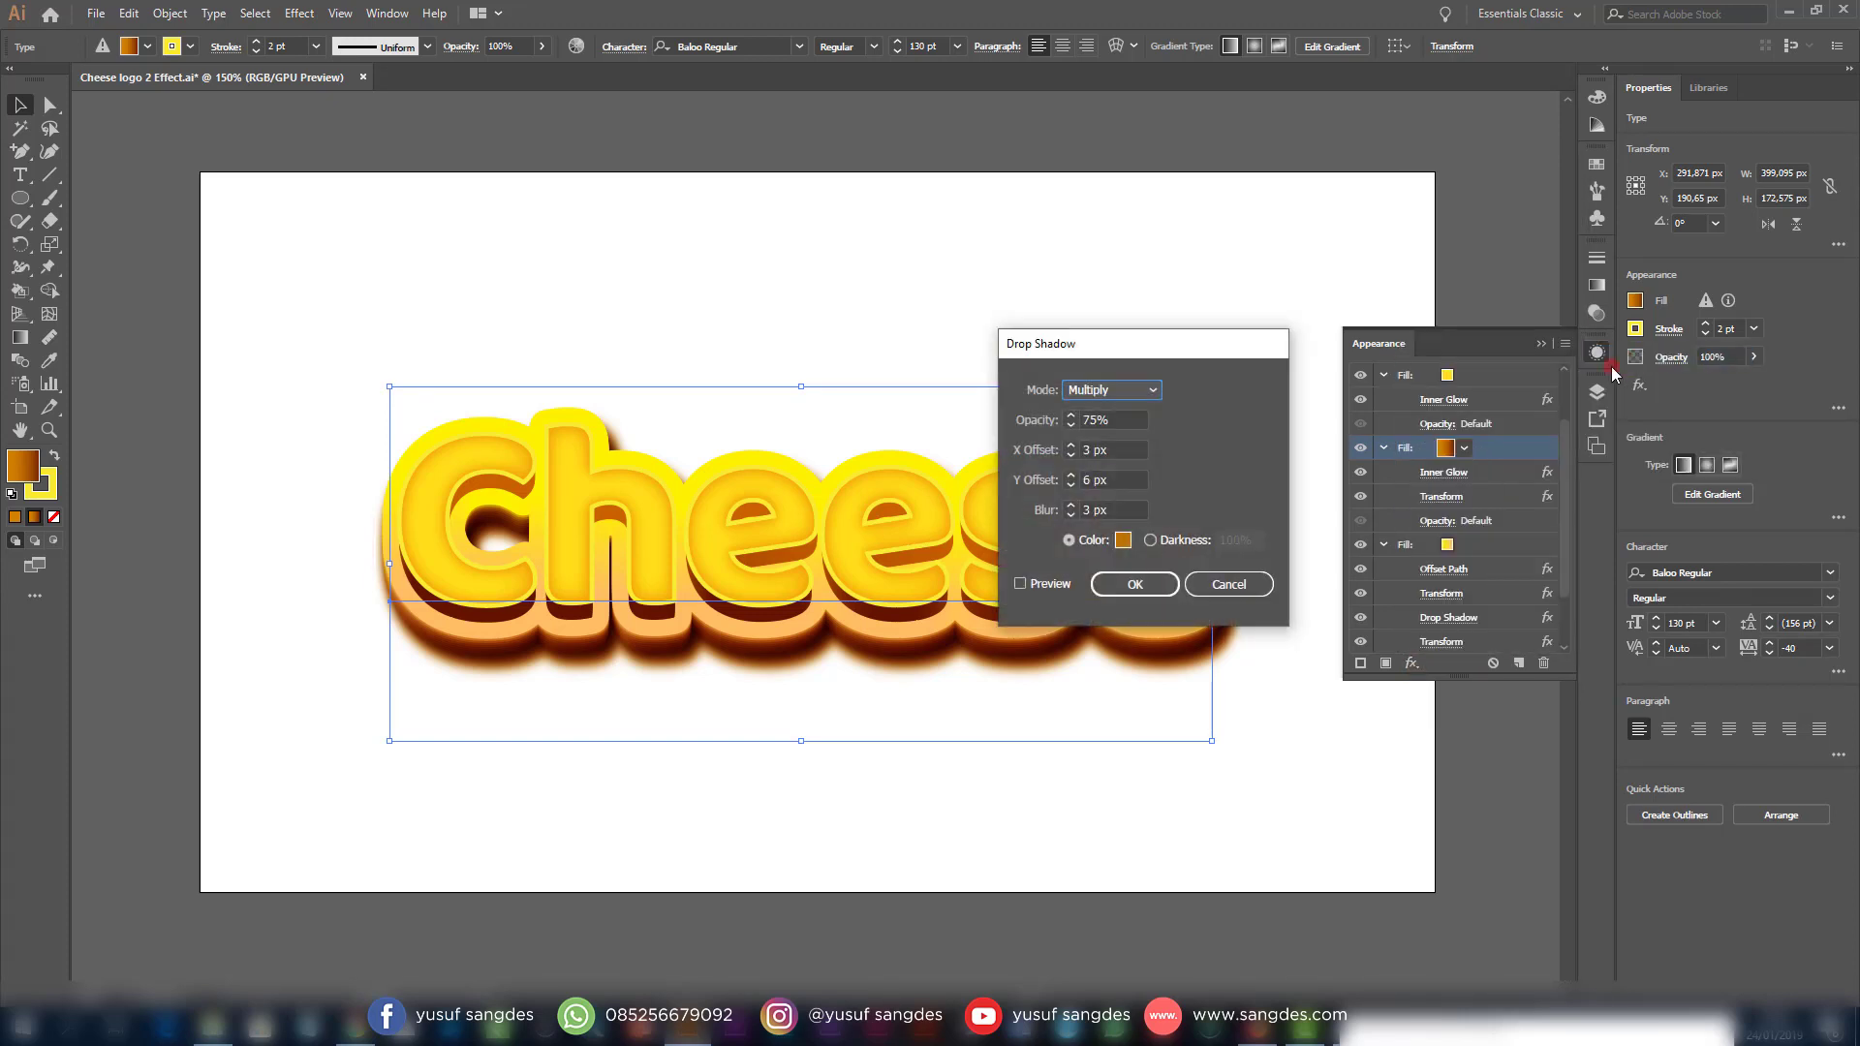
click(1023, 584)
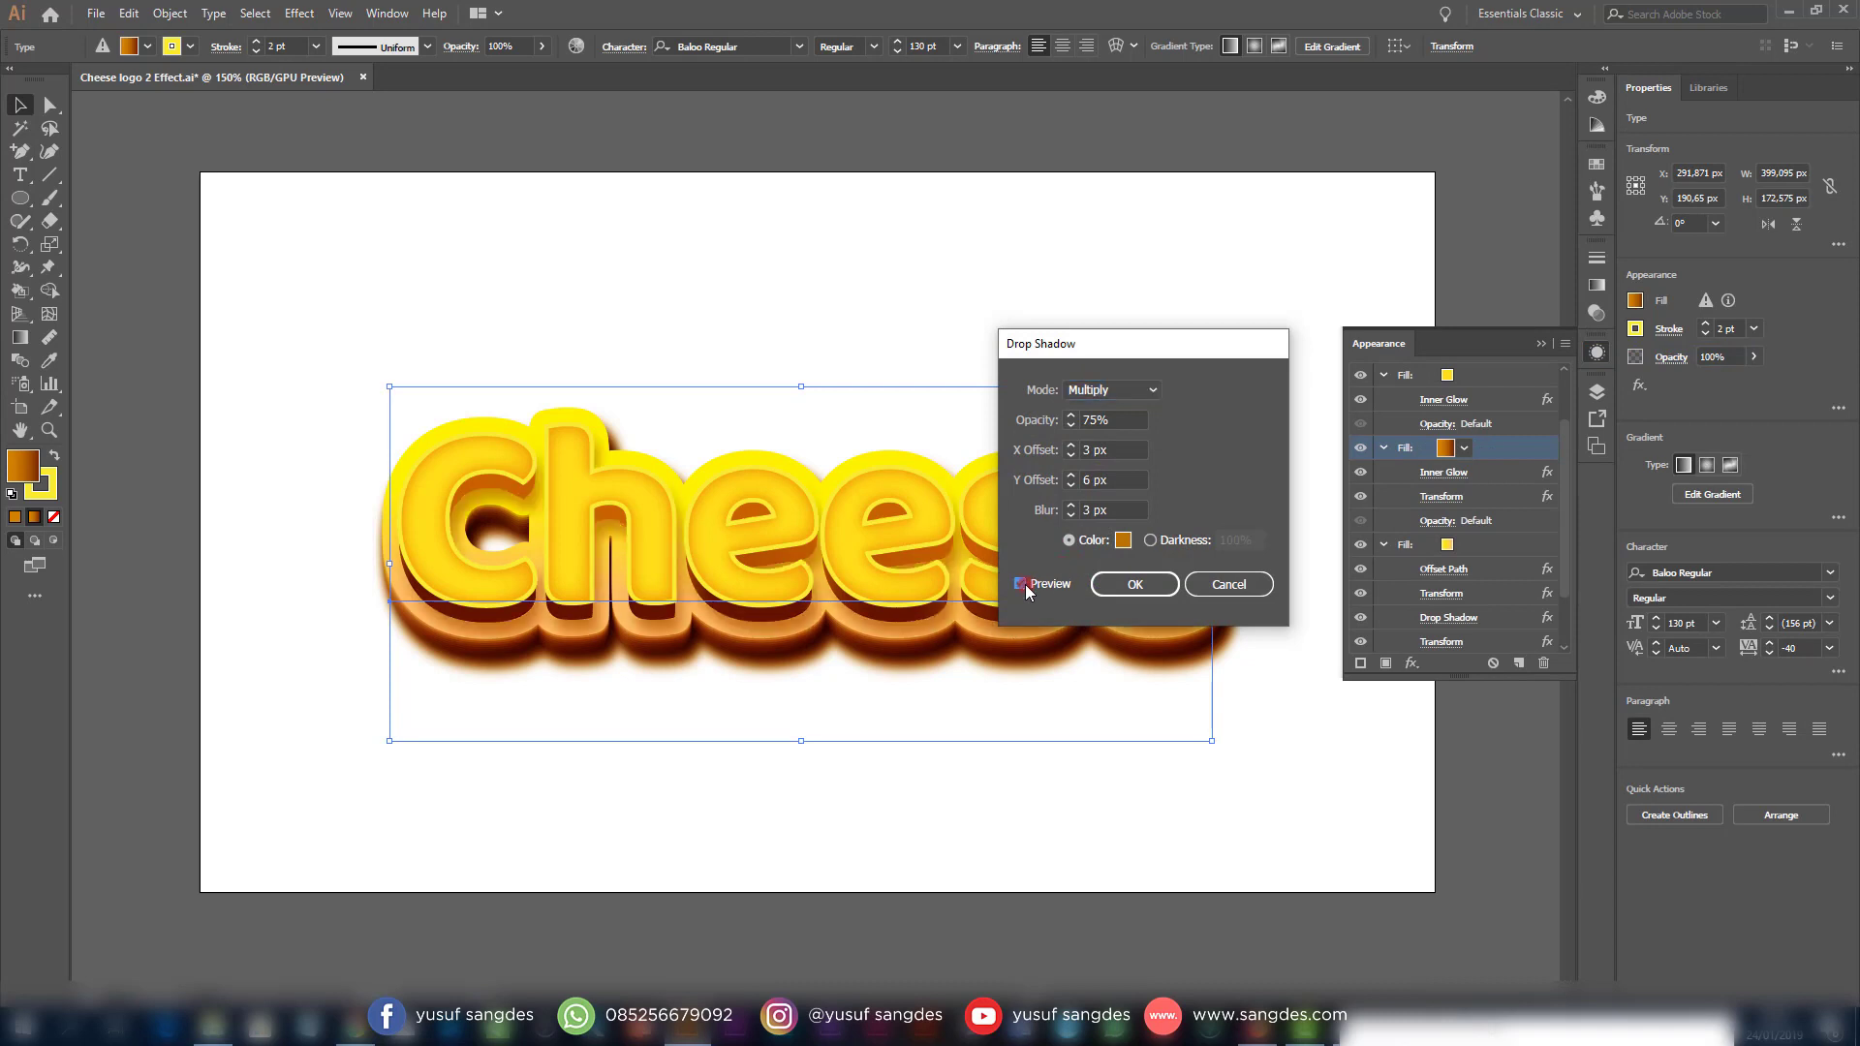
Pick a slightly darker orange-brown as the shadow colour, apply the Drop Shadow and deselect the text
click(1122, 541)
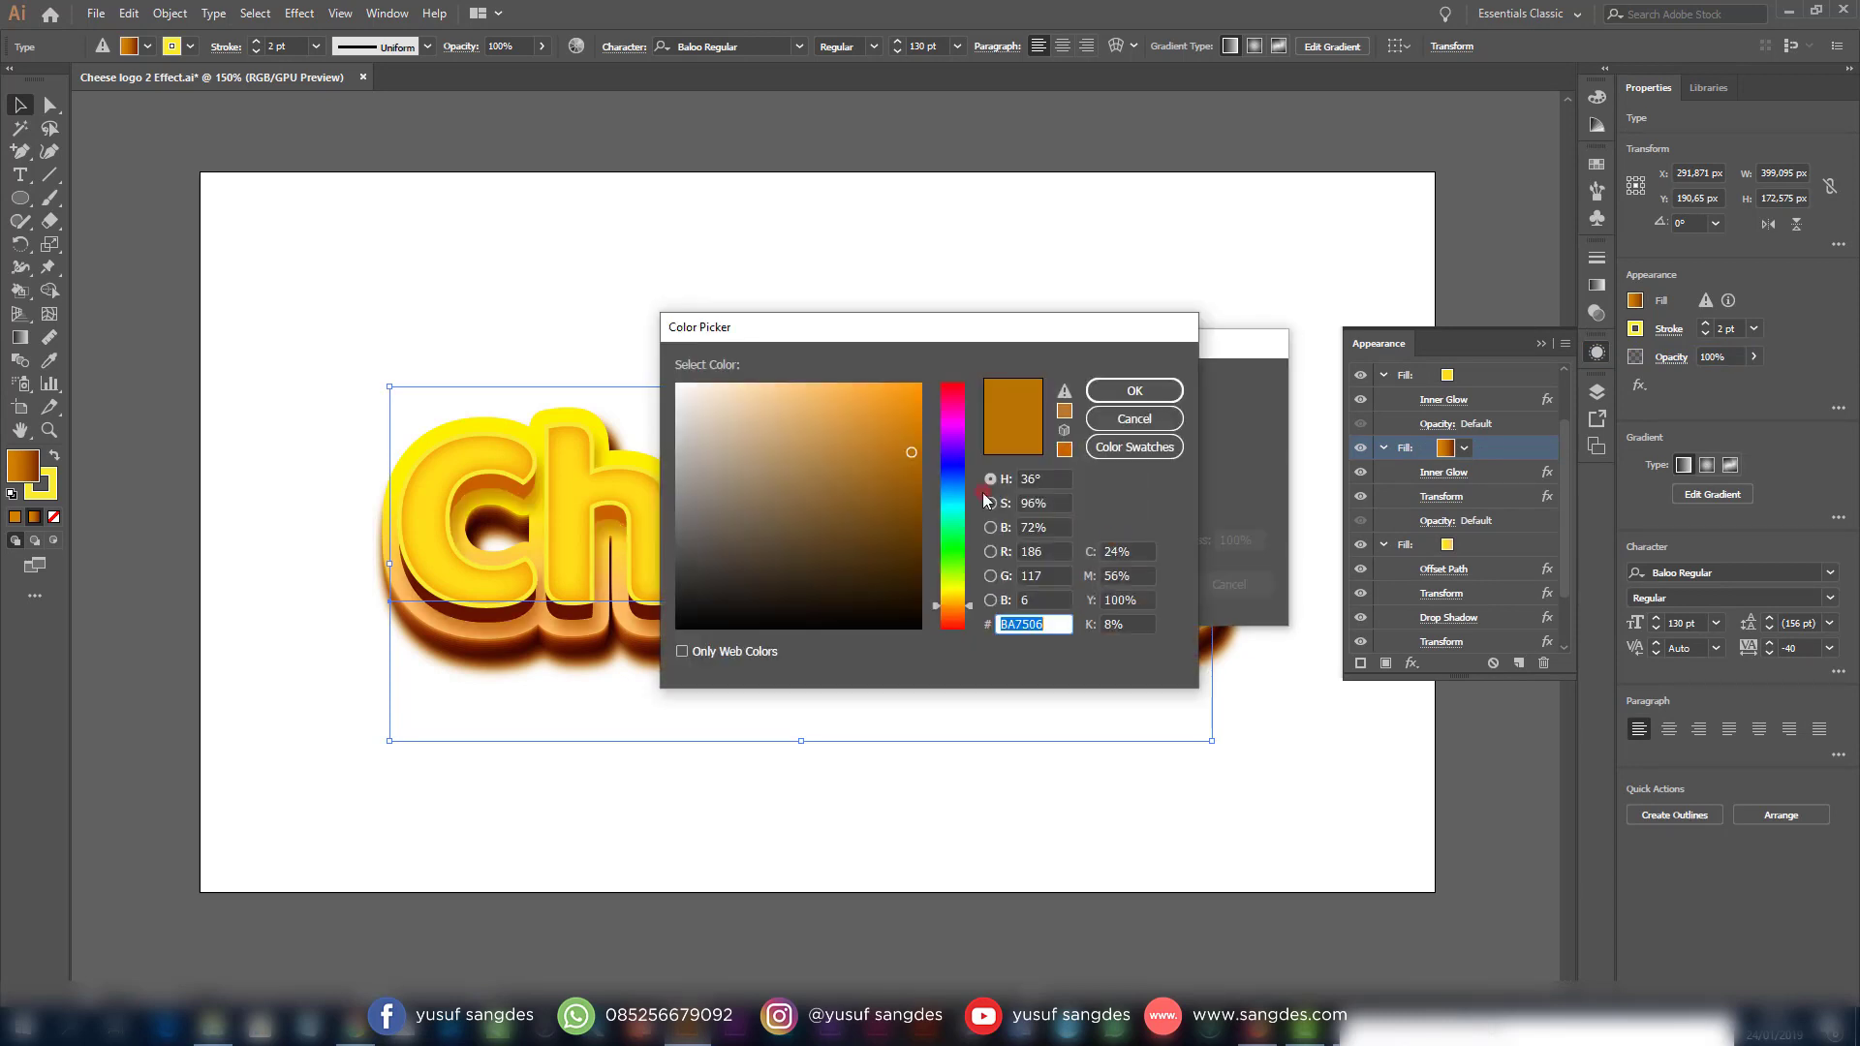
click(1123, 388)
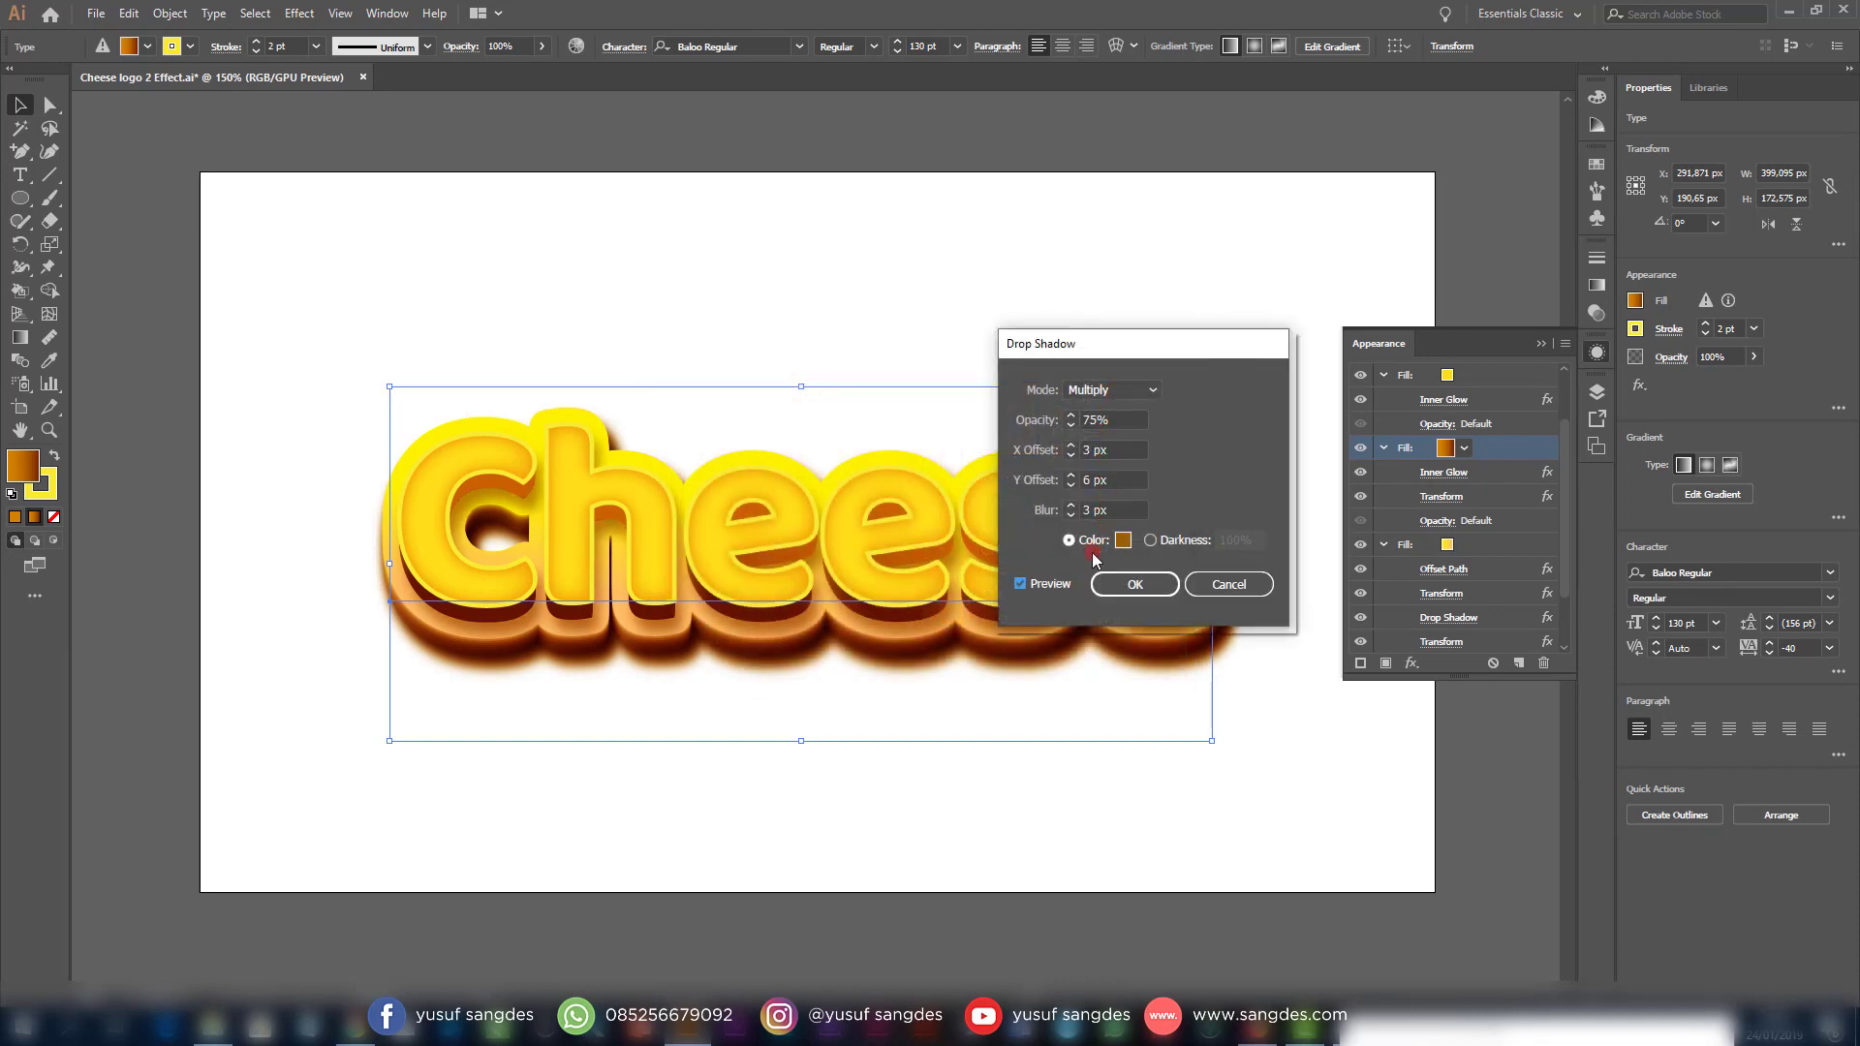
click(1133, 584)
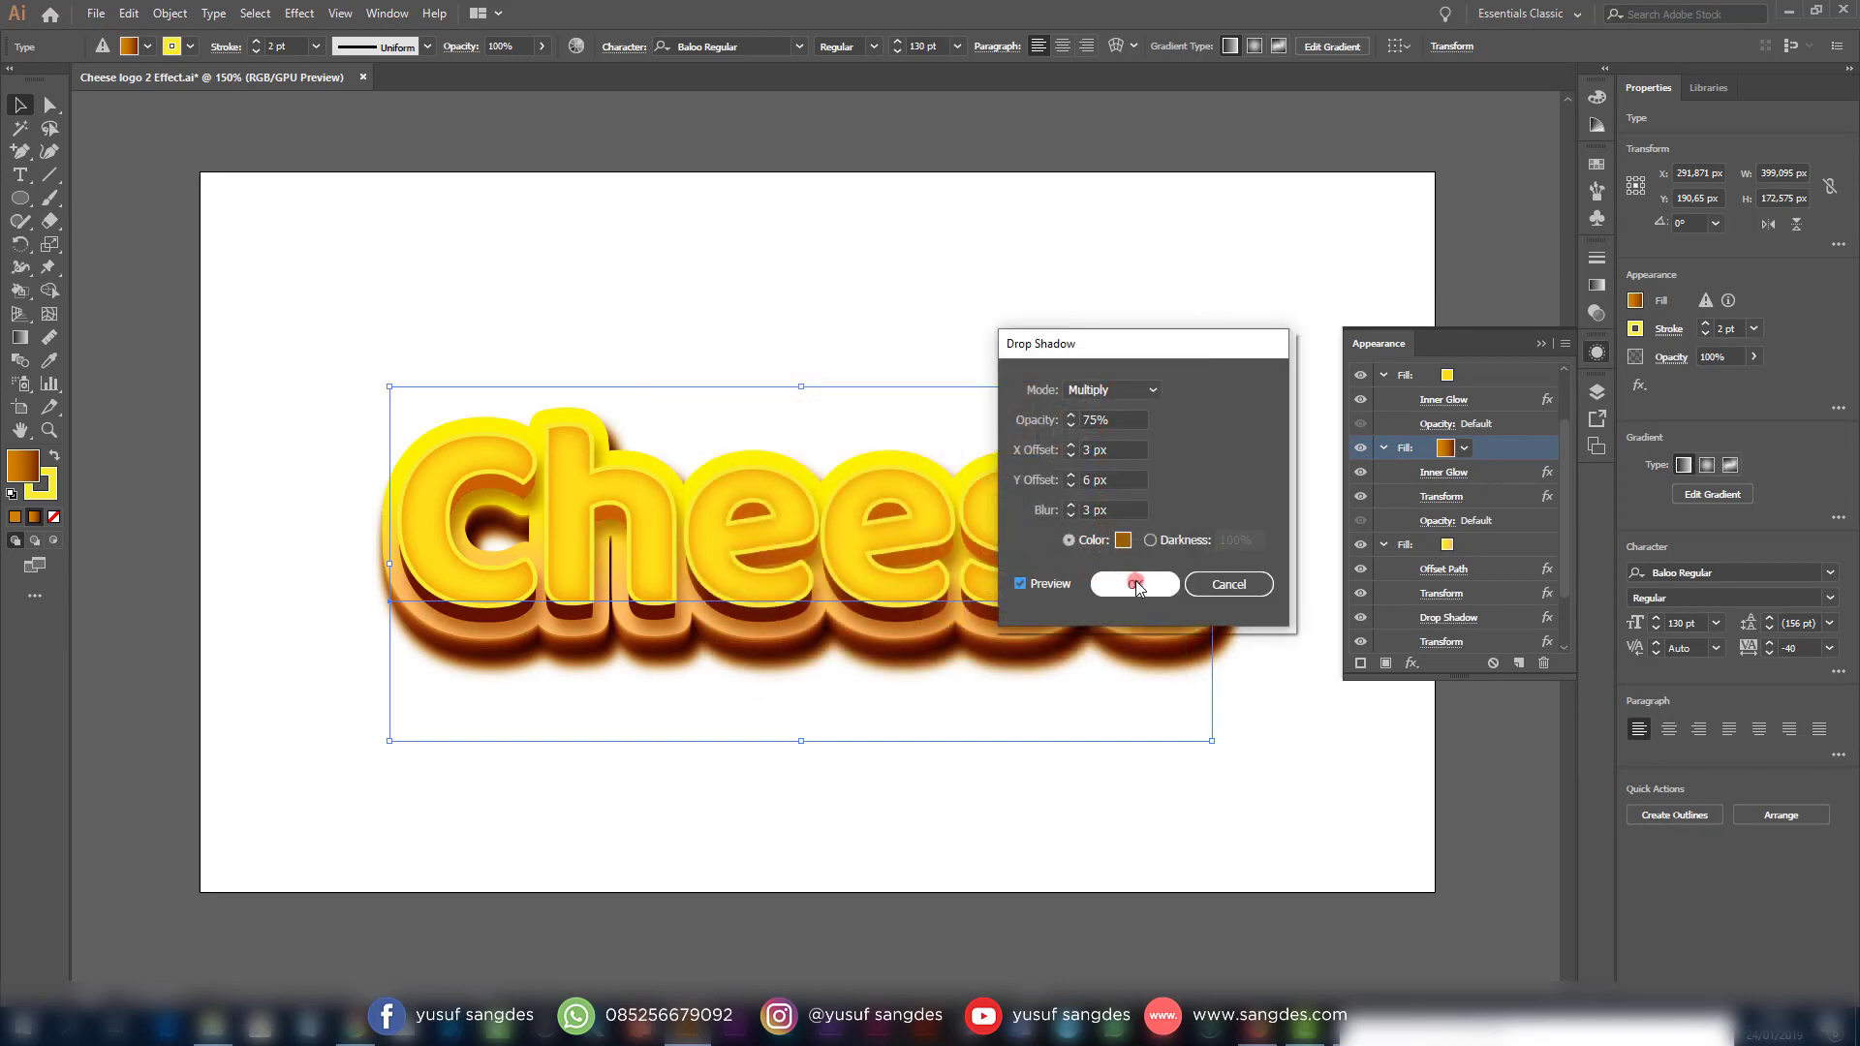
click(1289, 661)
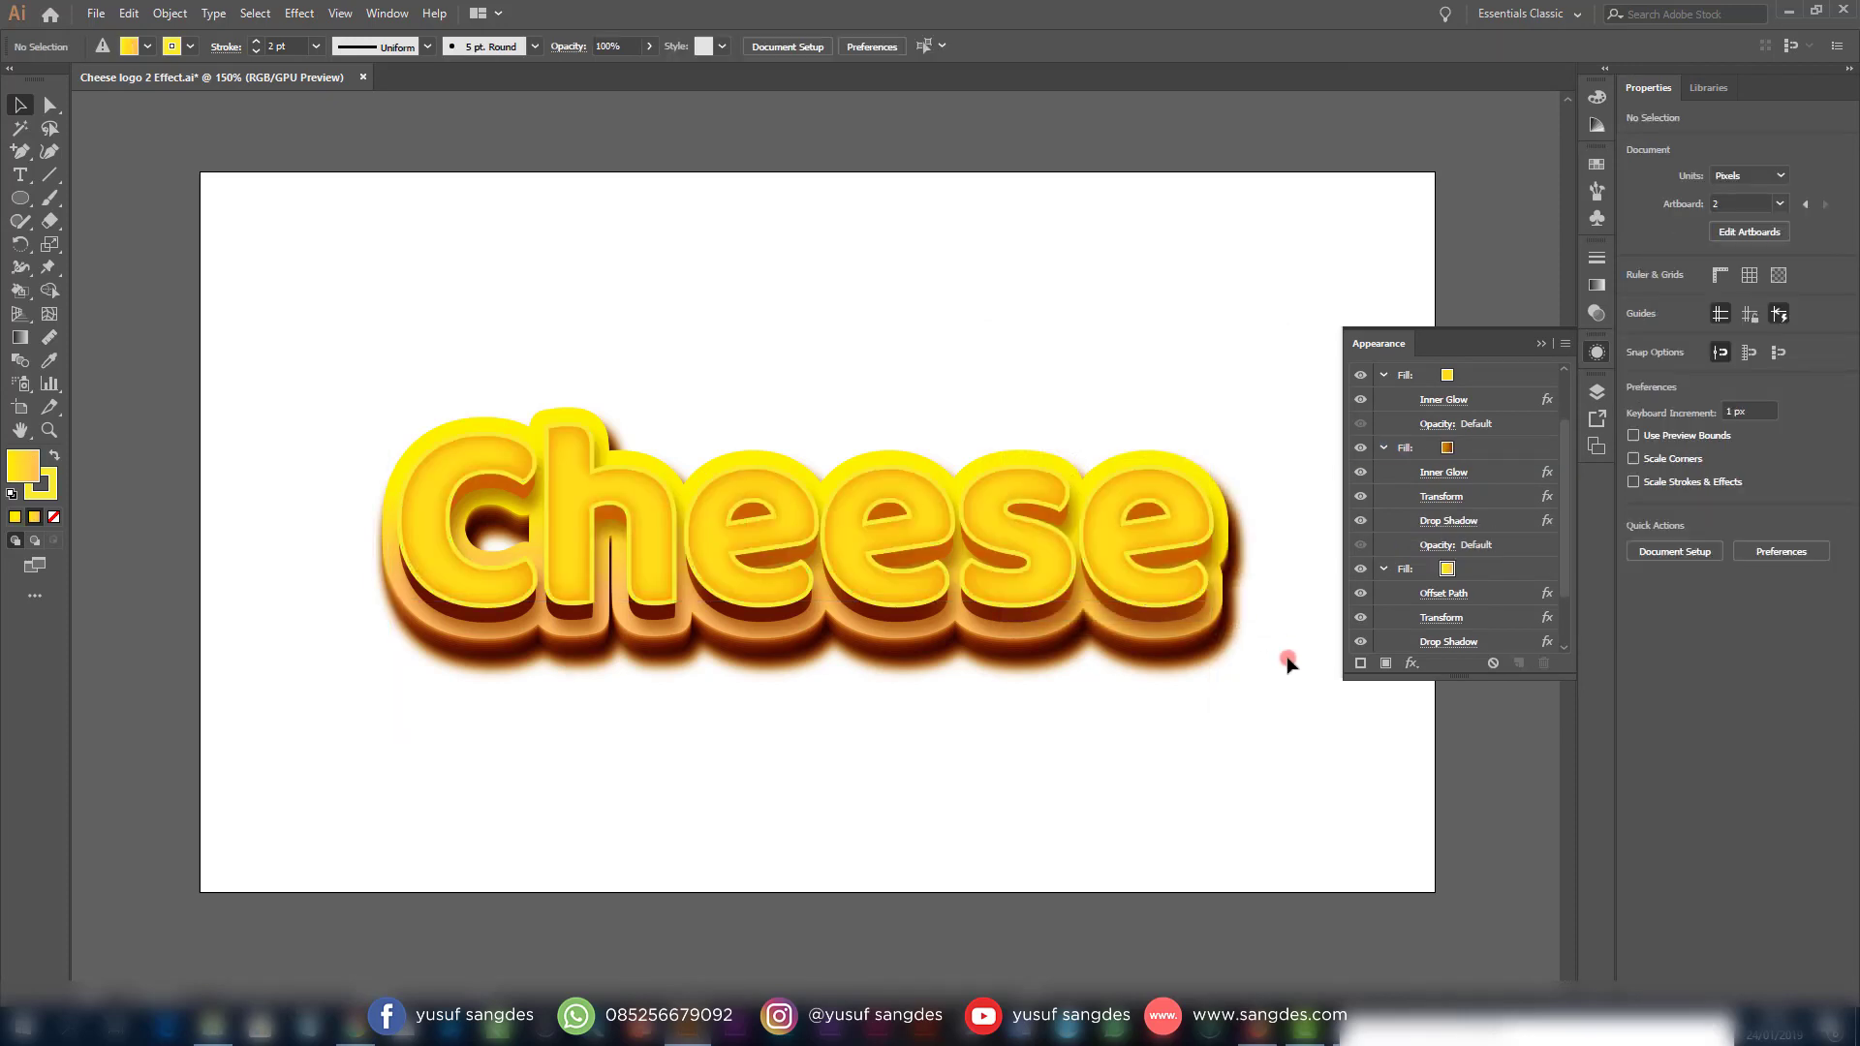
Set the number of copies in the bottom fill's second Transform effect to 10
click(1128, 593)
scroll(1516, 588, down, 2)
scroll(1517, 588, down, 1)
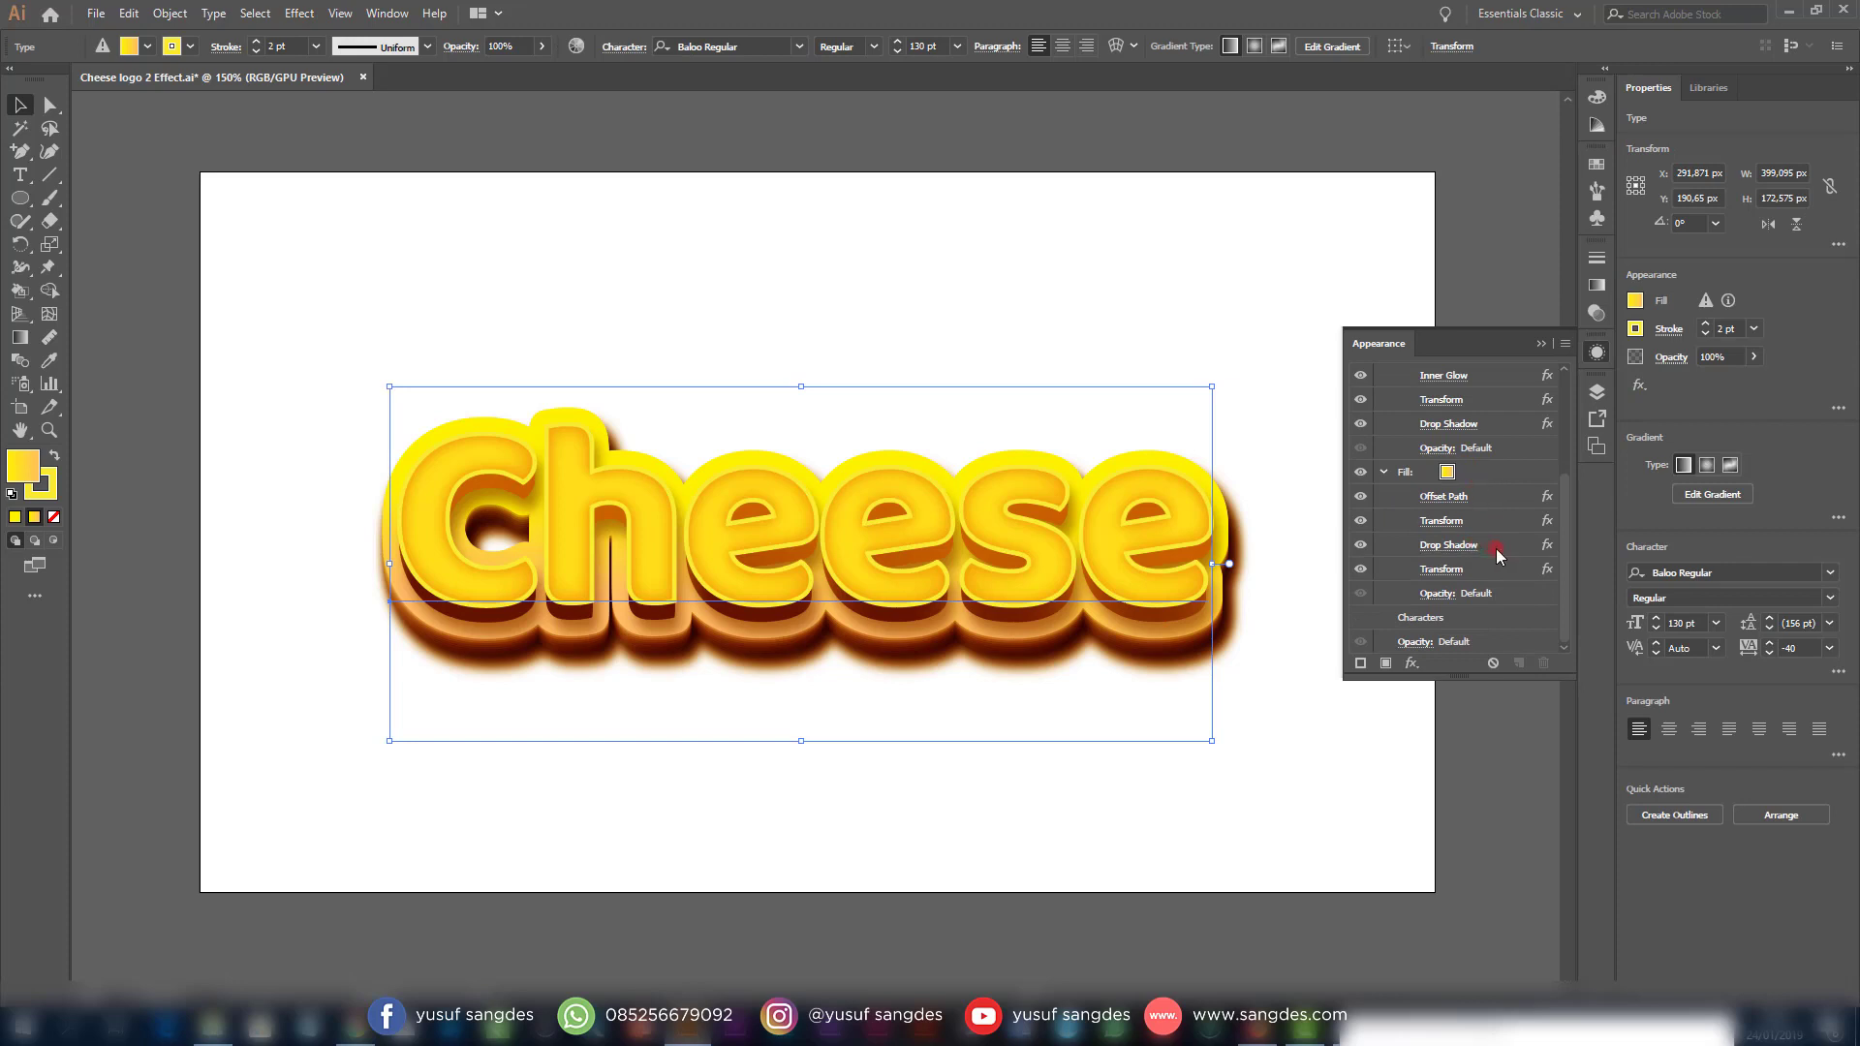
click(1492, 548)
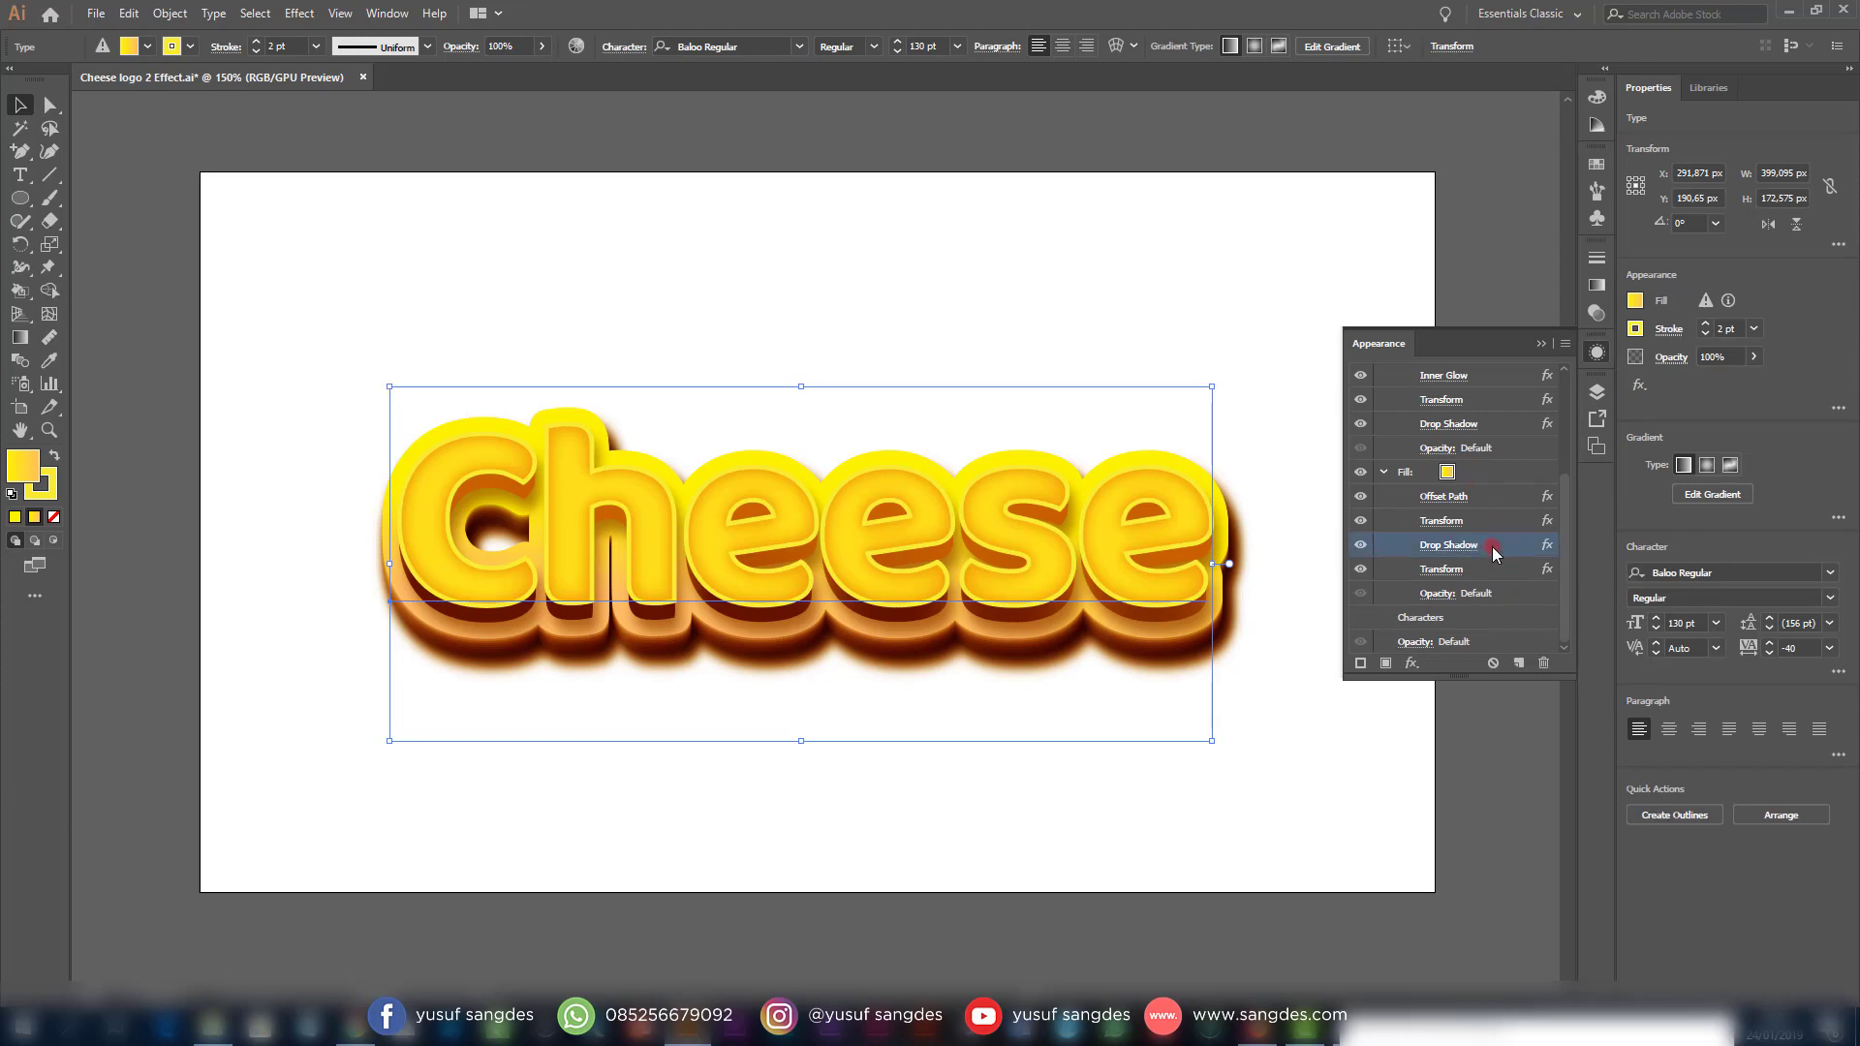
click(1485, 567)
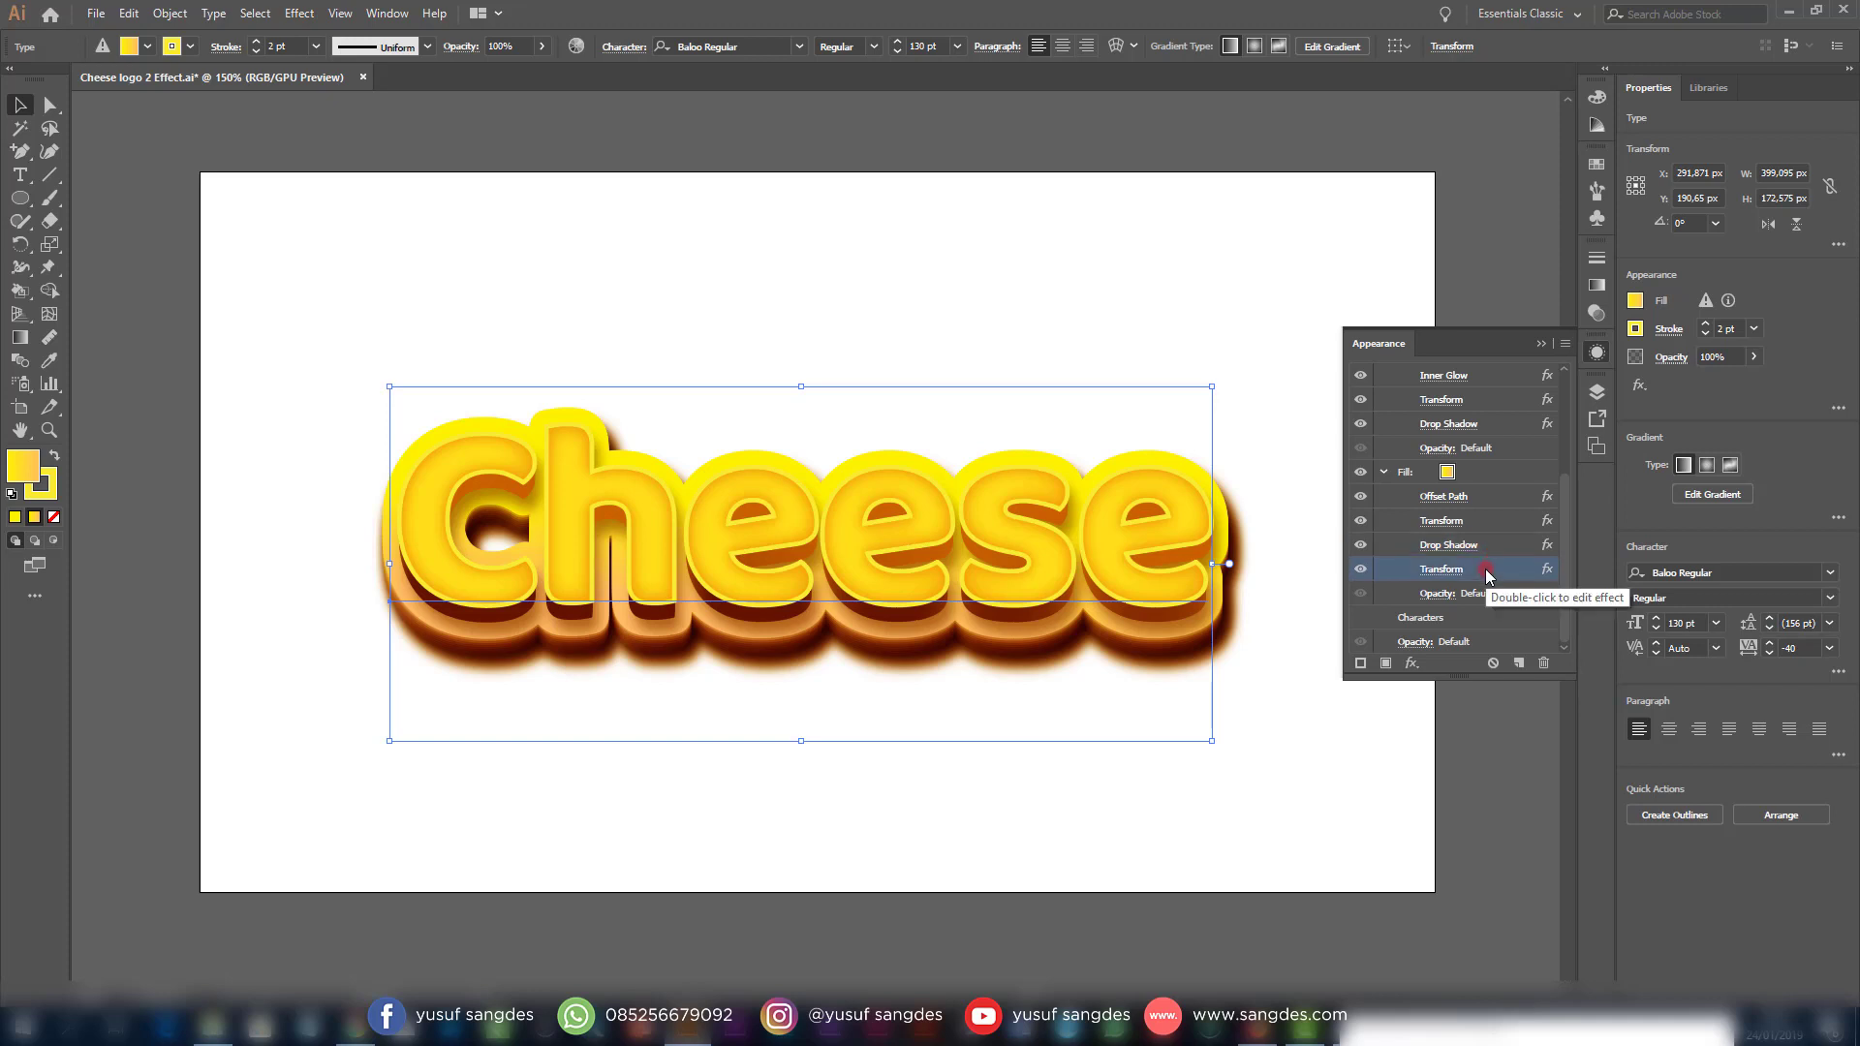
click(1360, 570)
click(1361, 566)
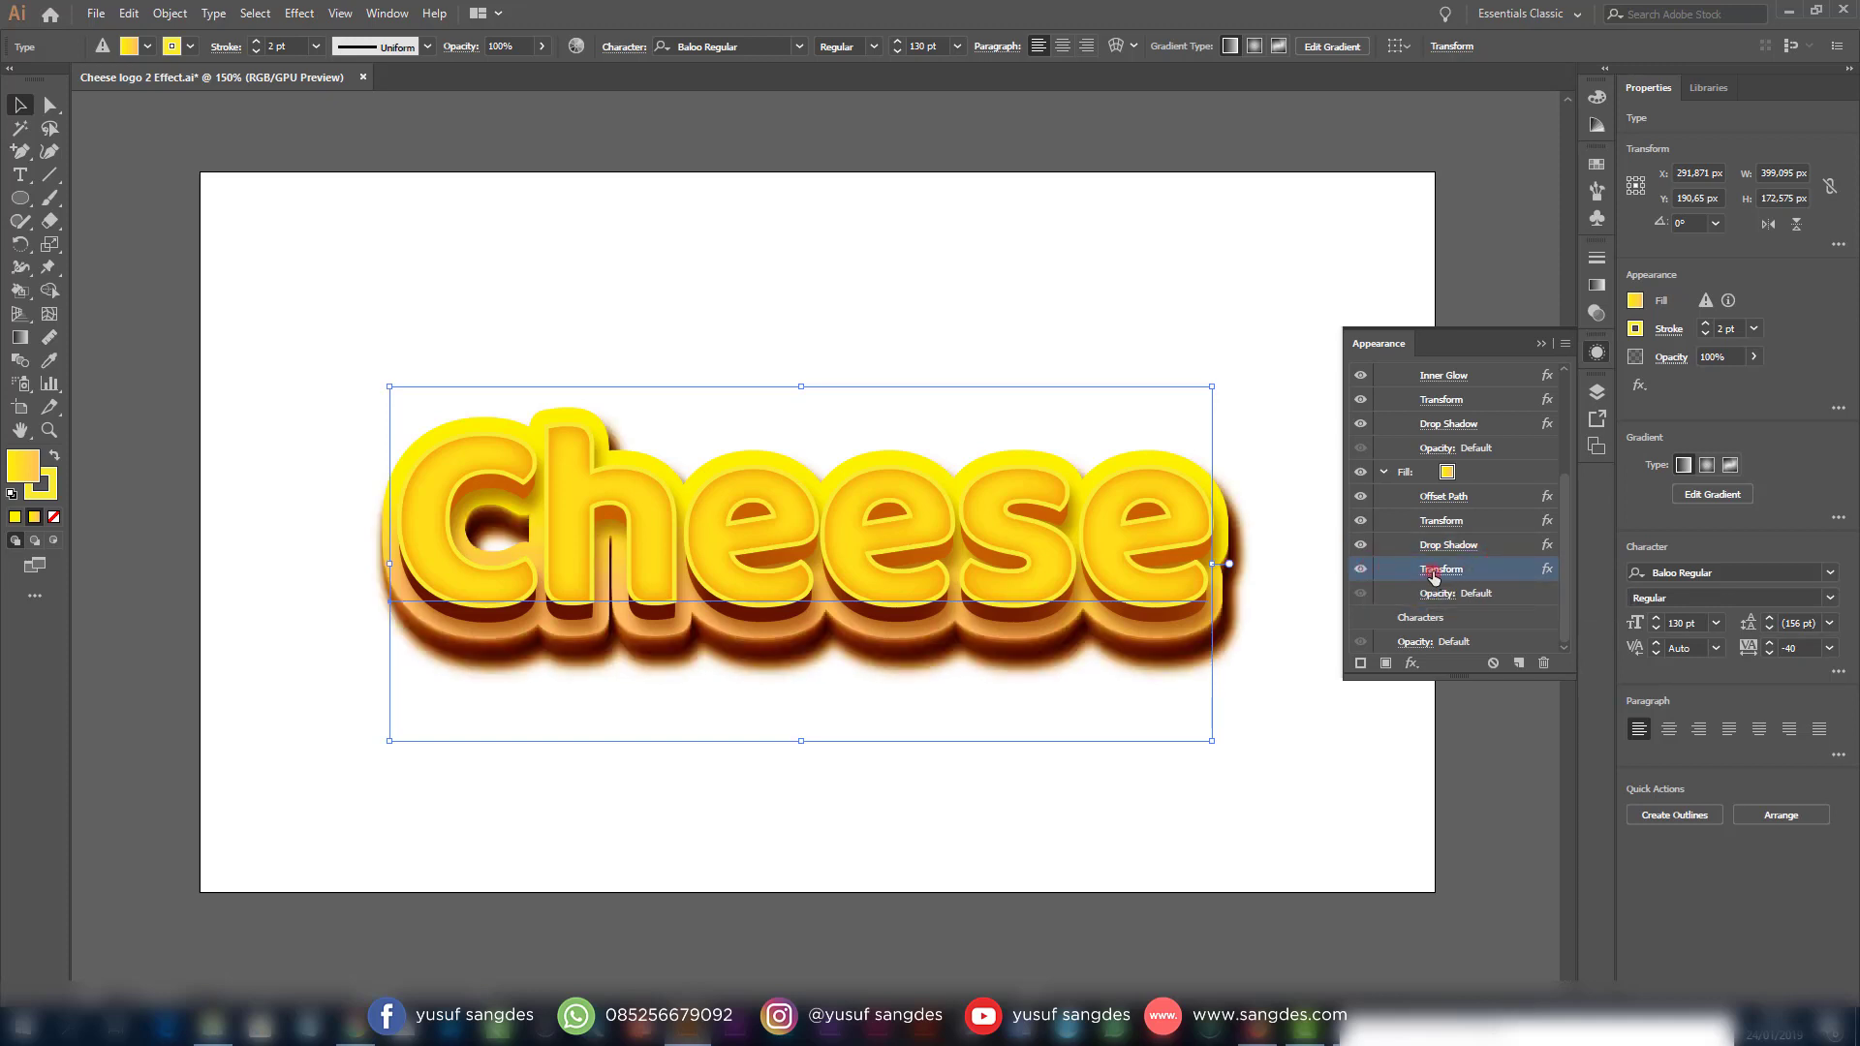
click(1441, 568)
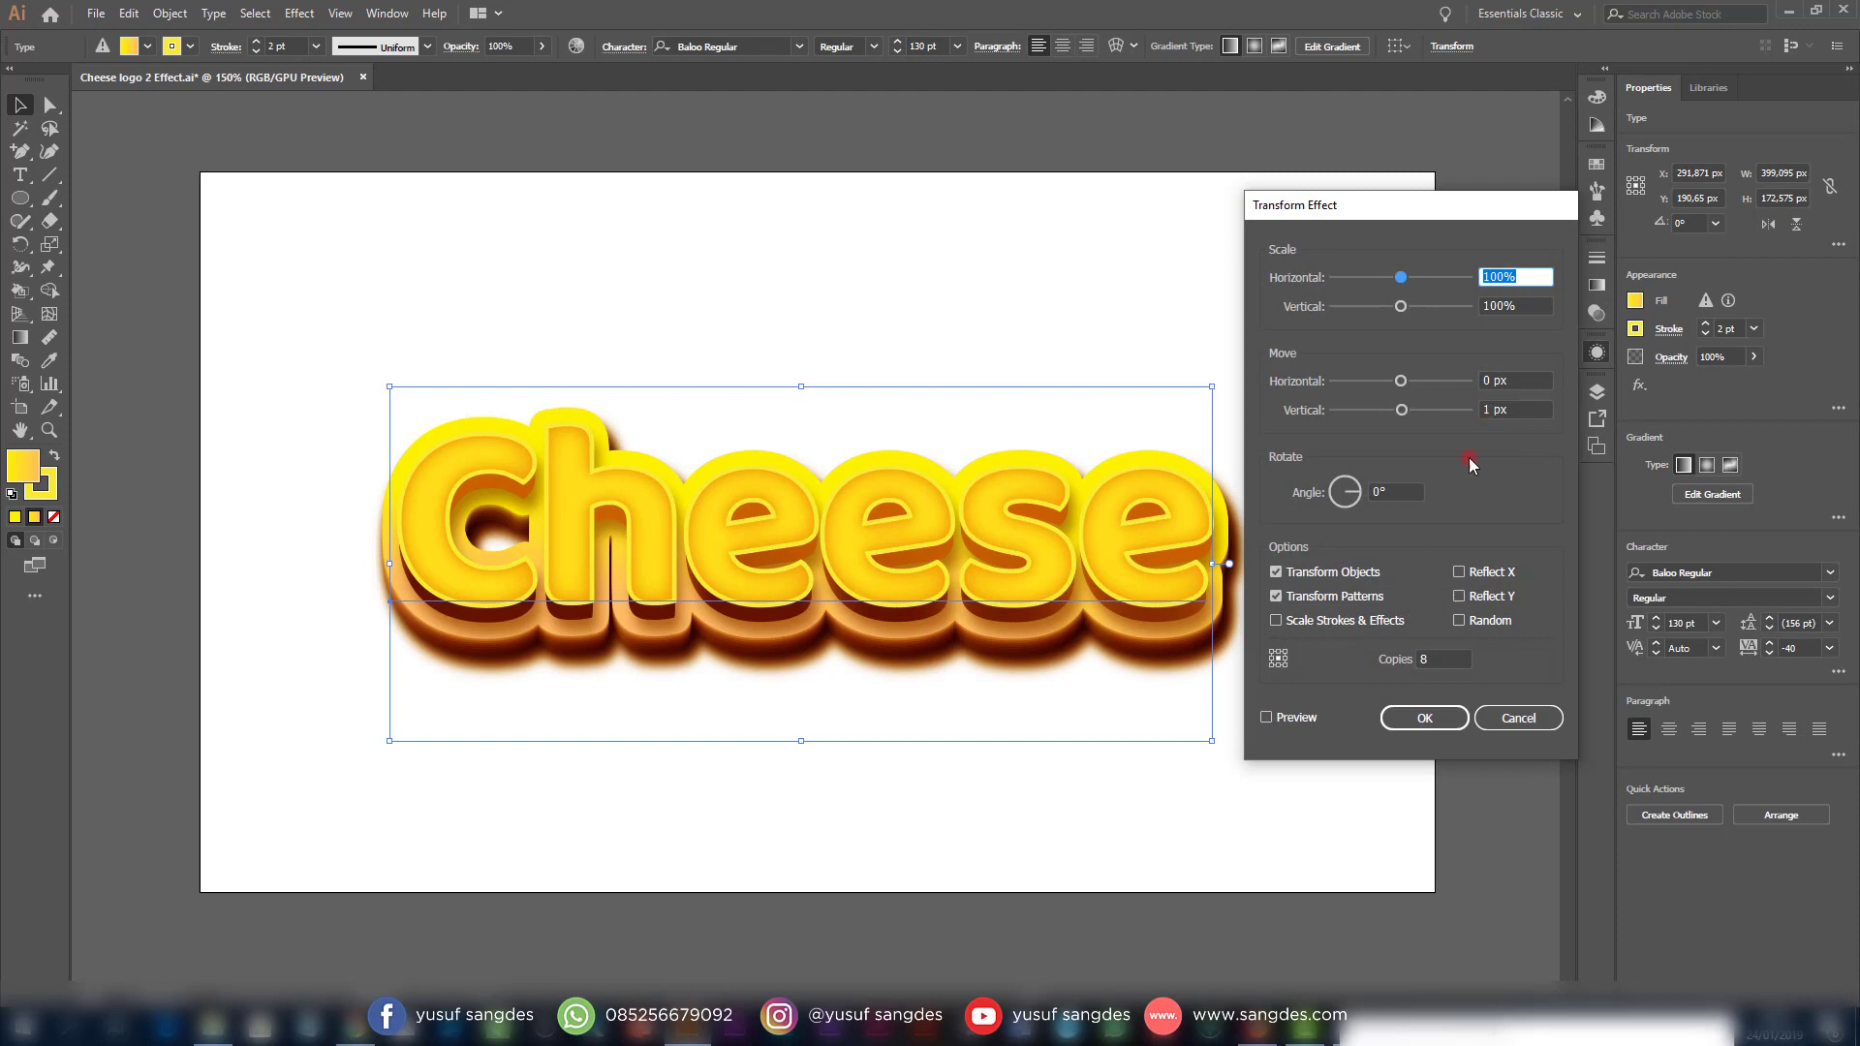
double_click(1420, 660)
text(1)
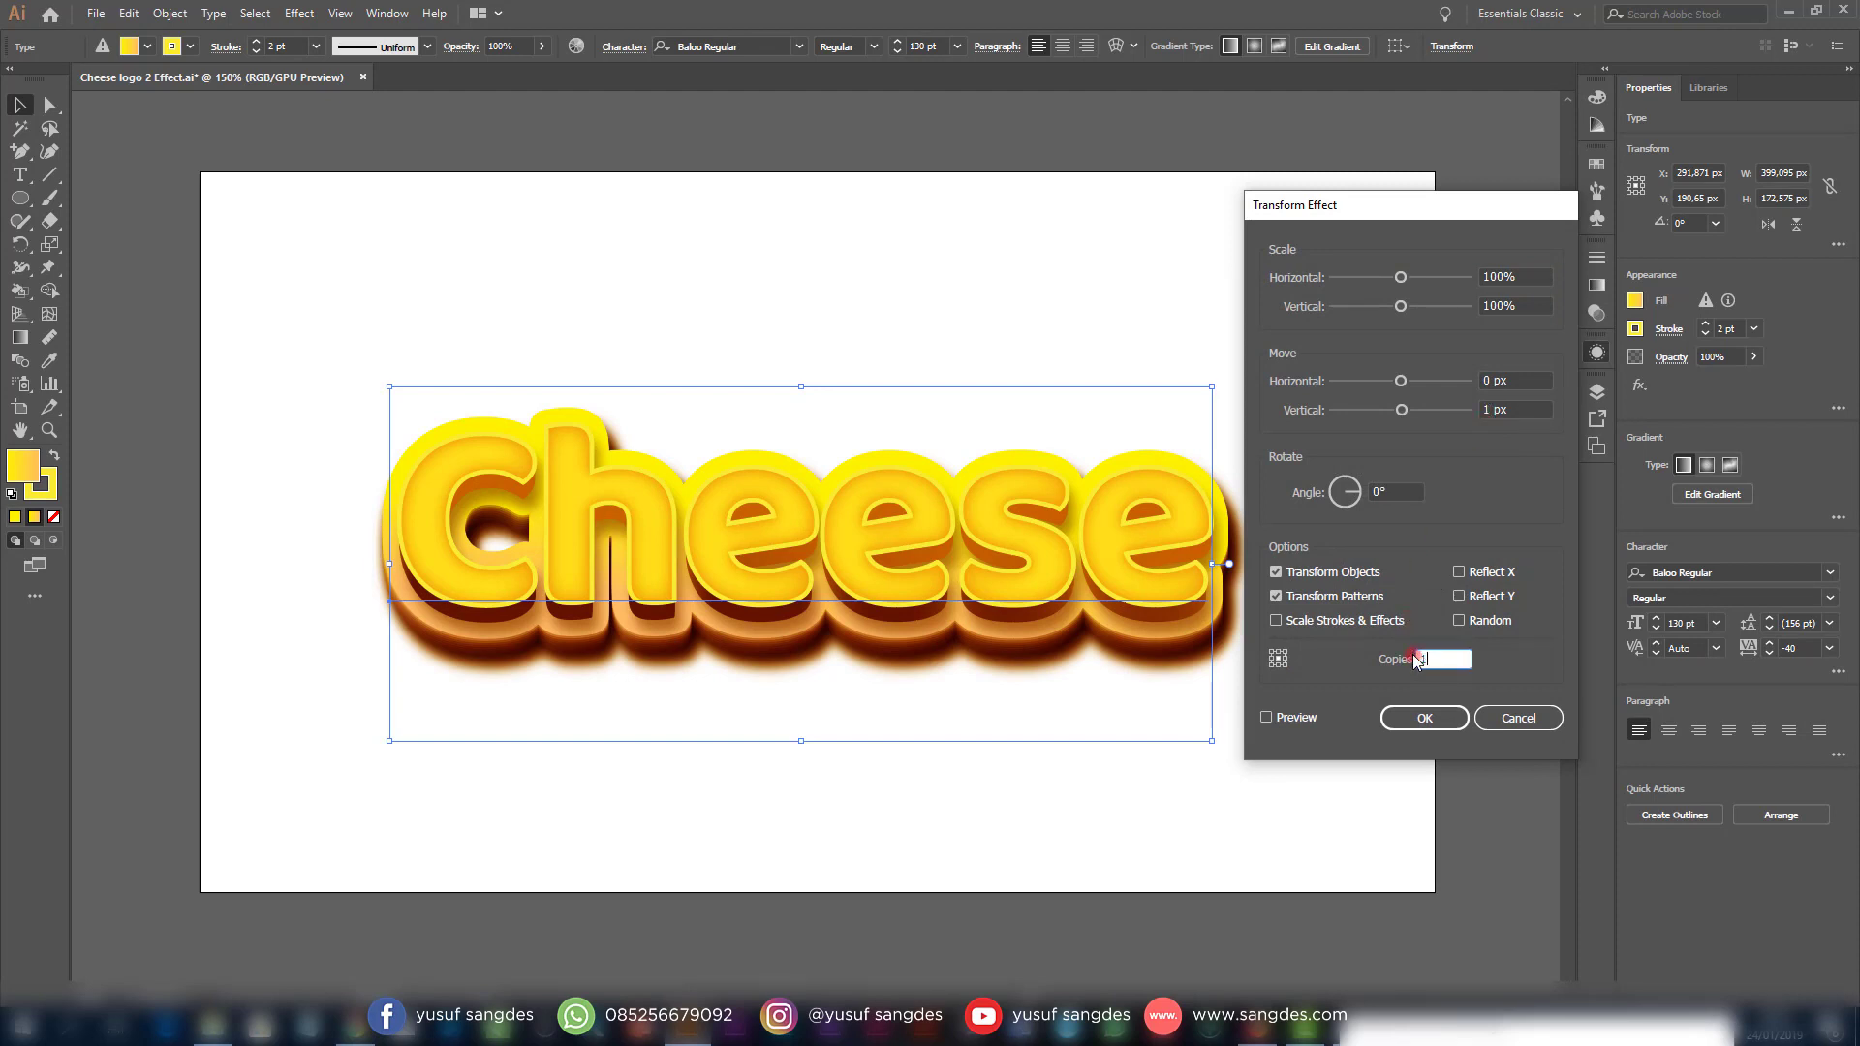
text(0)
click(1266, 718)
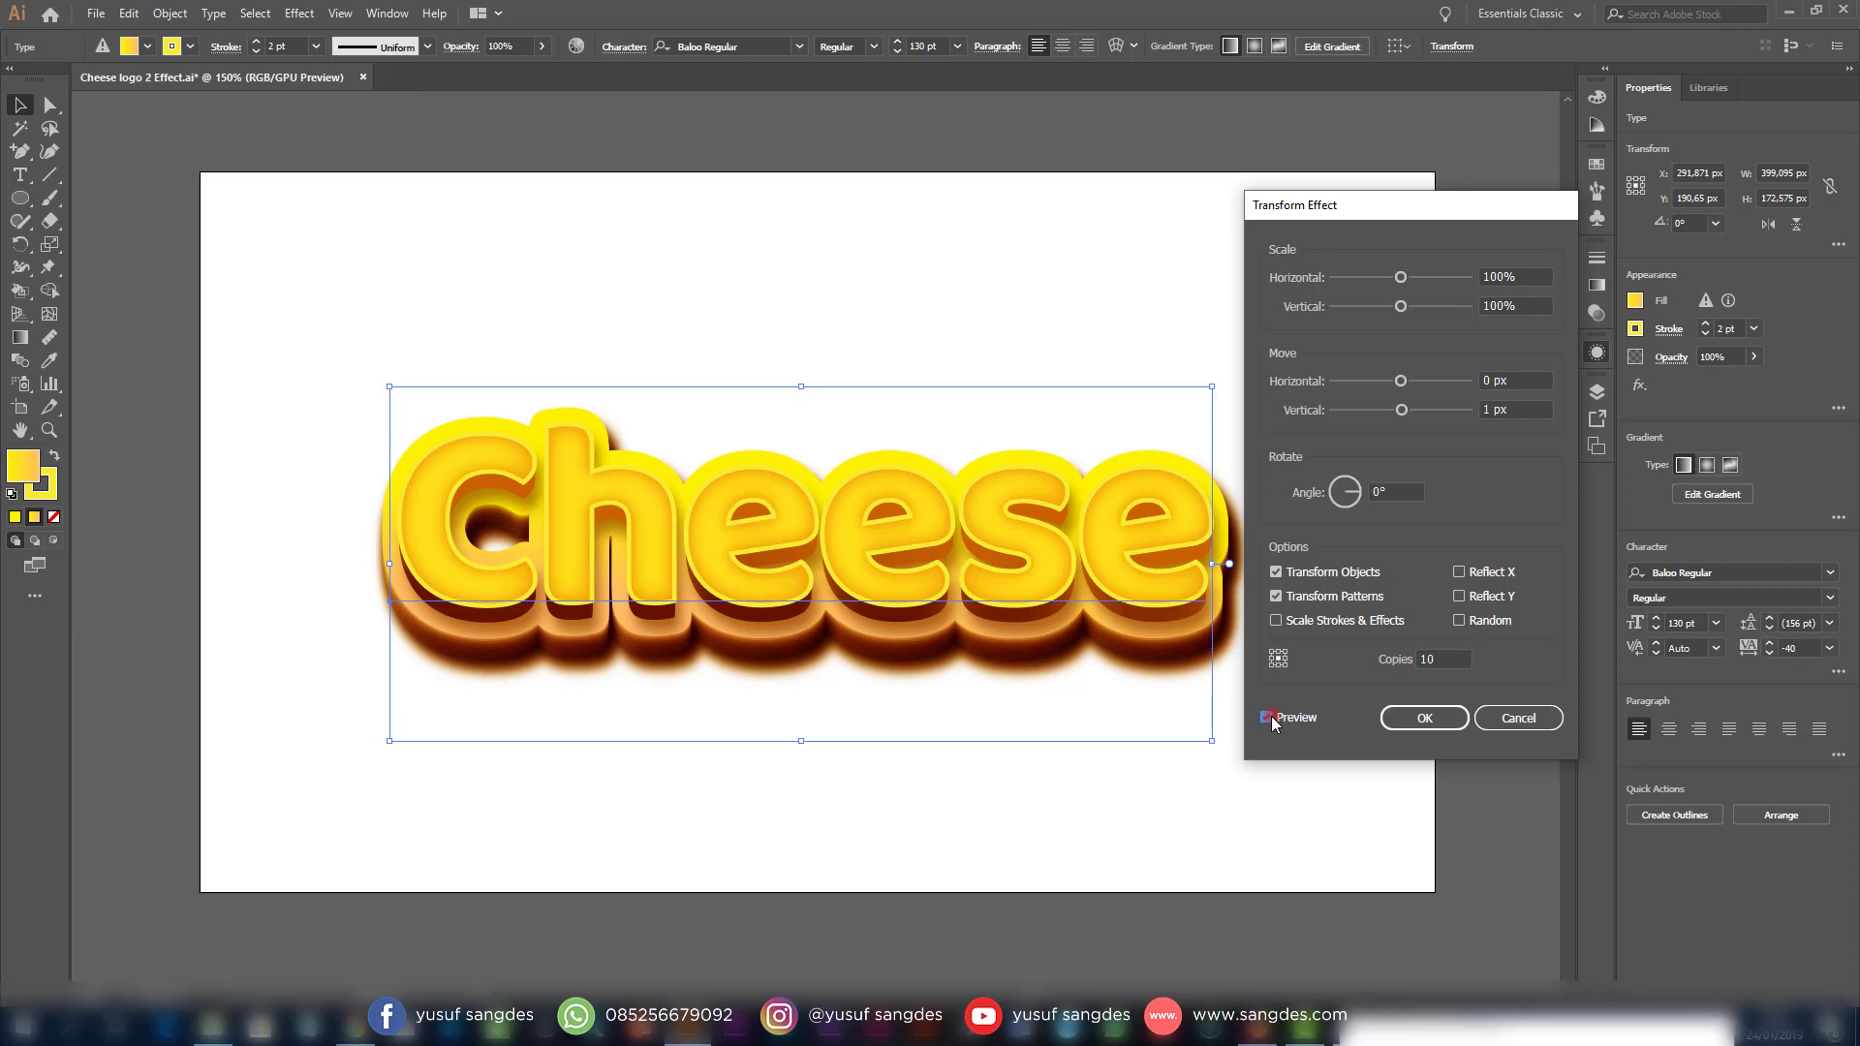
click(1392, 724)
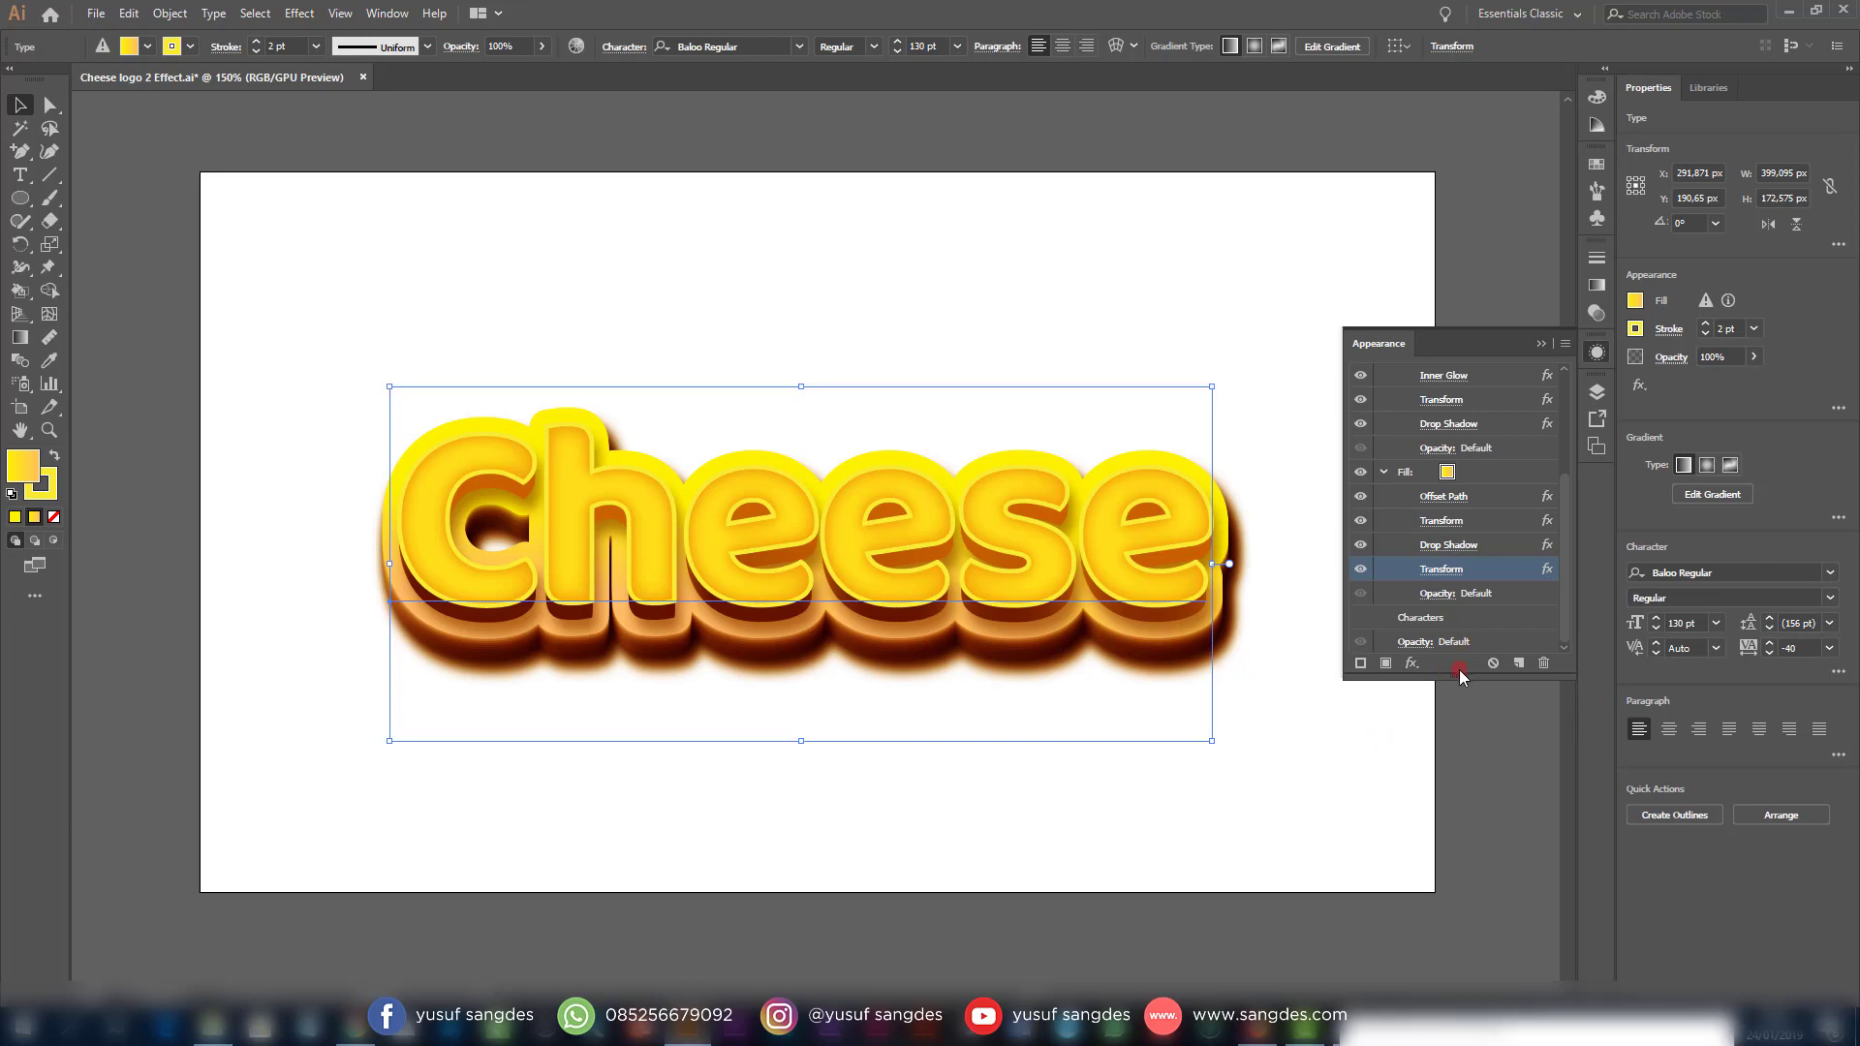
Add an Arc Warp effect to the whole text object with a horizontal bend of 23%
scroll(1565, 562, up, 3)
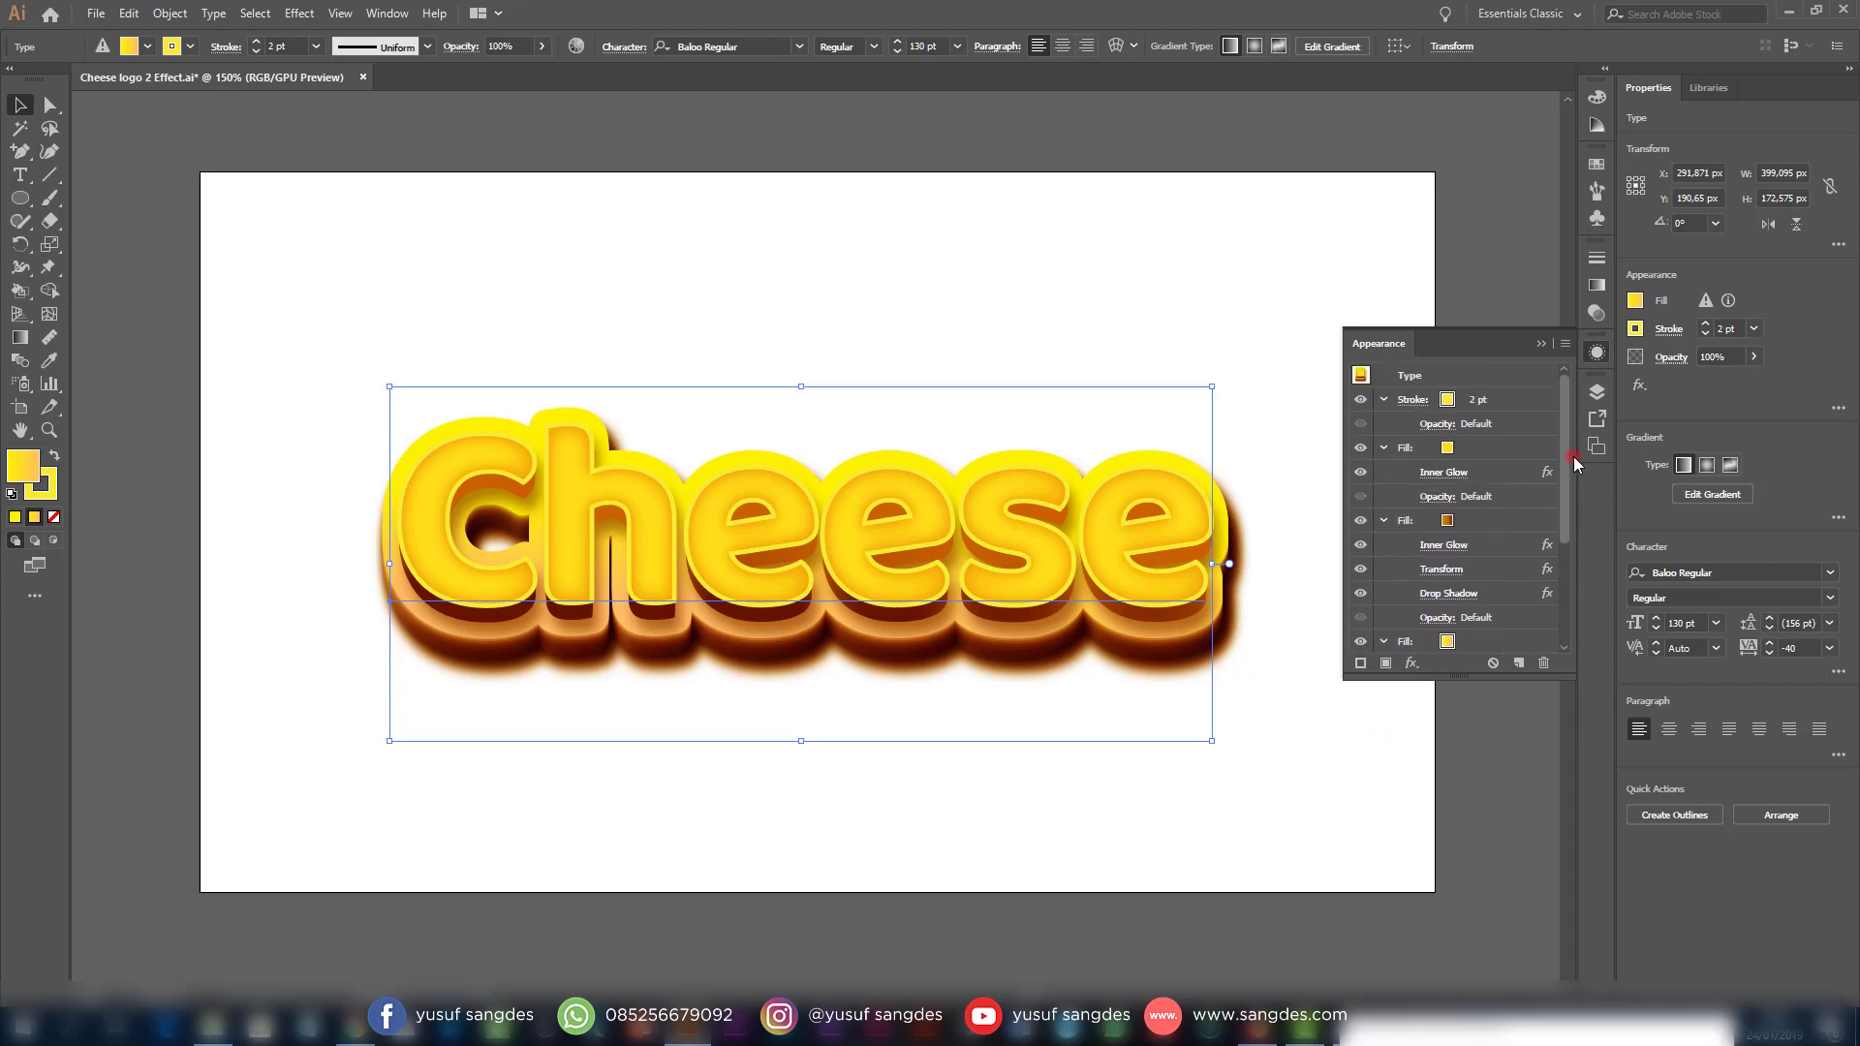
click(1415, 378)
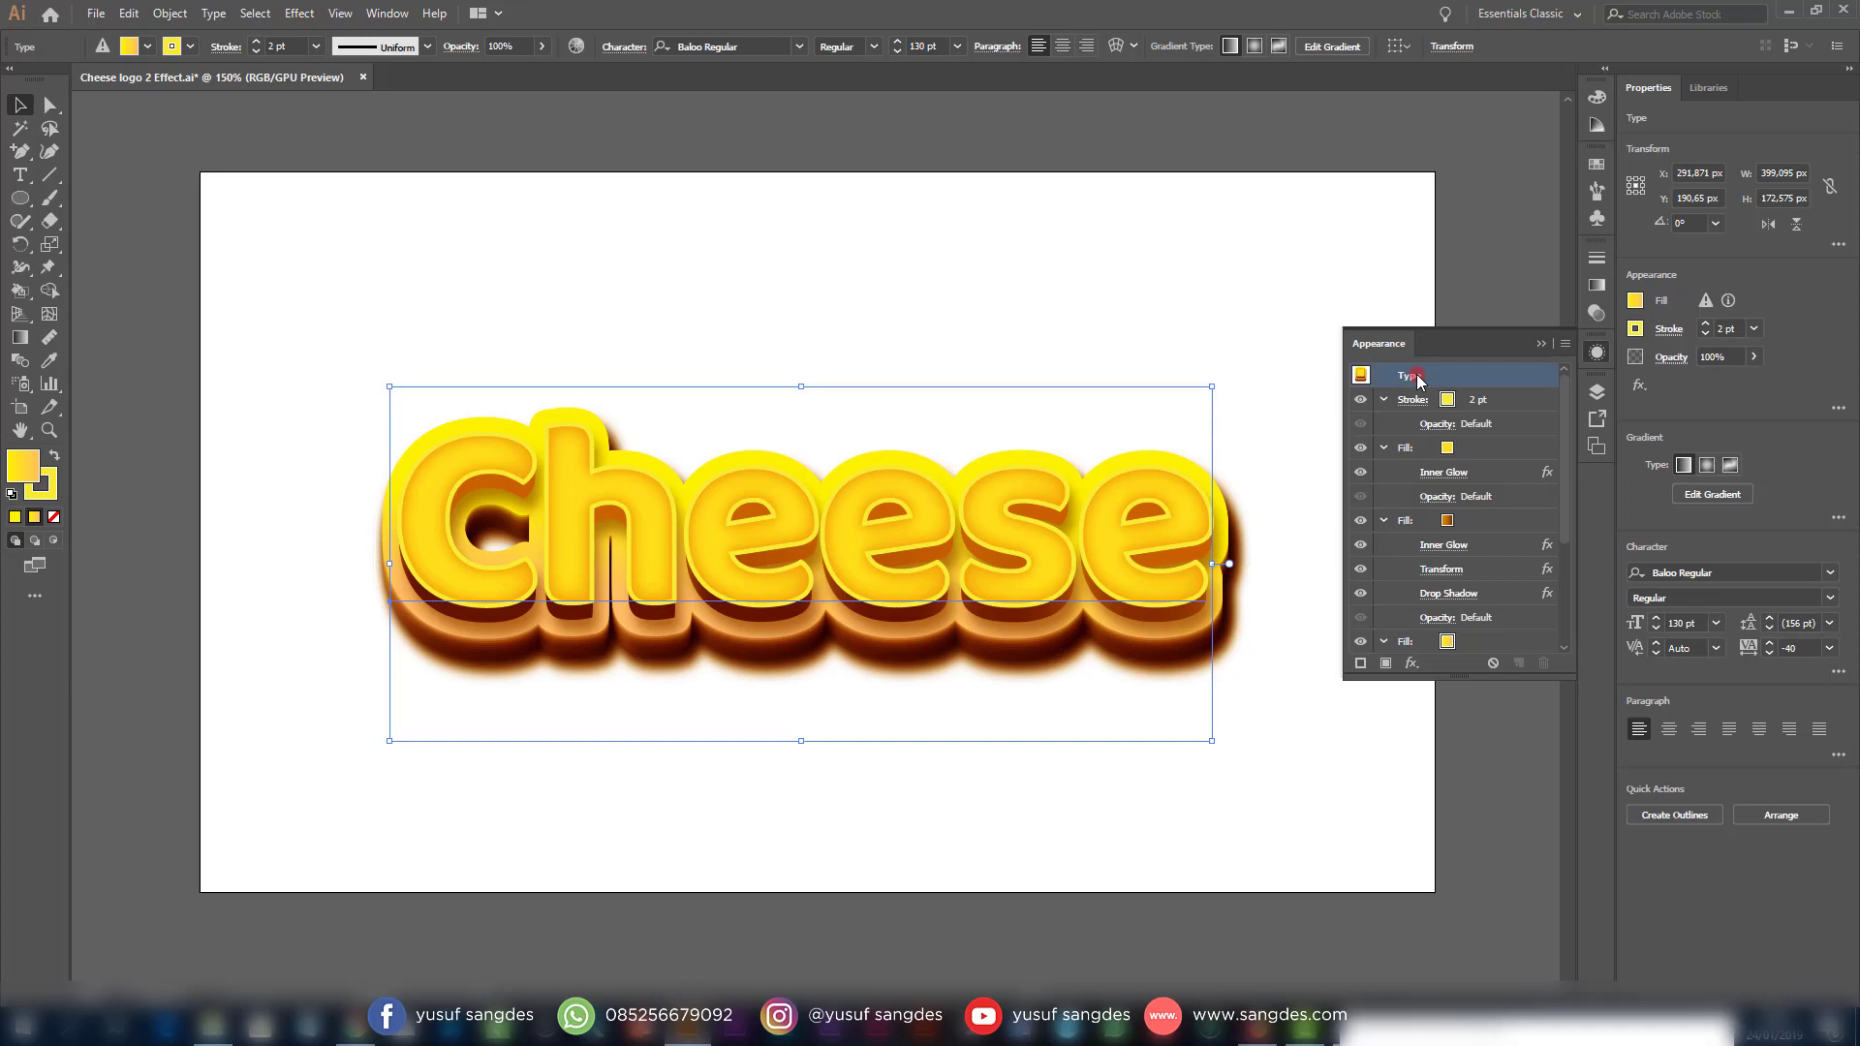
click(1416, 665)
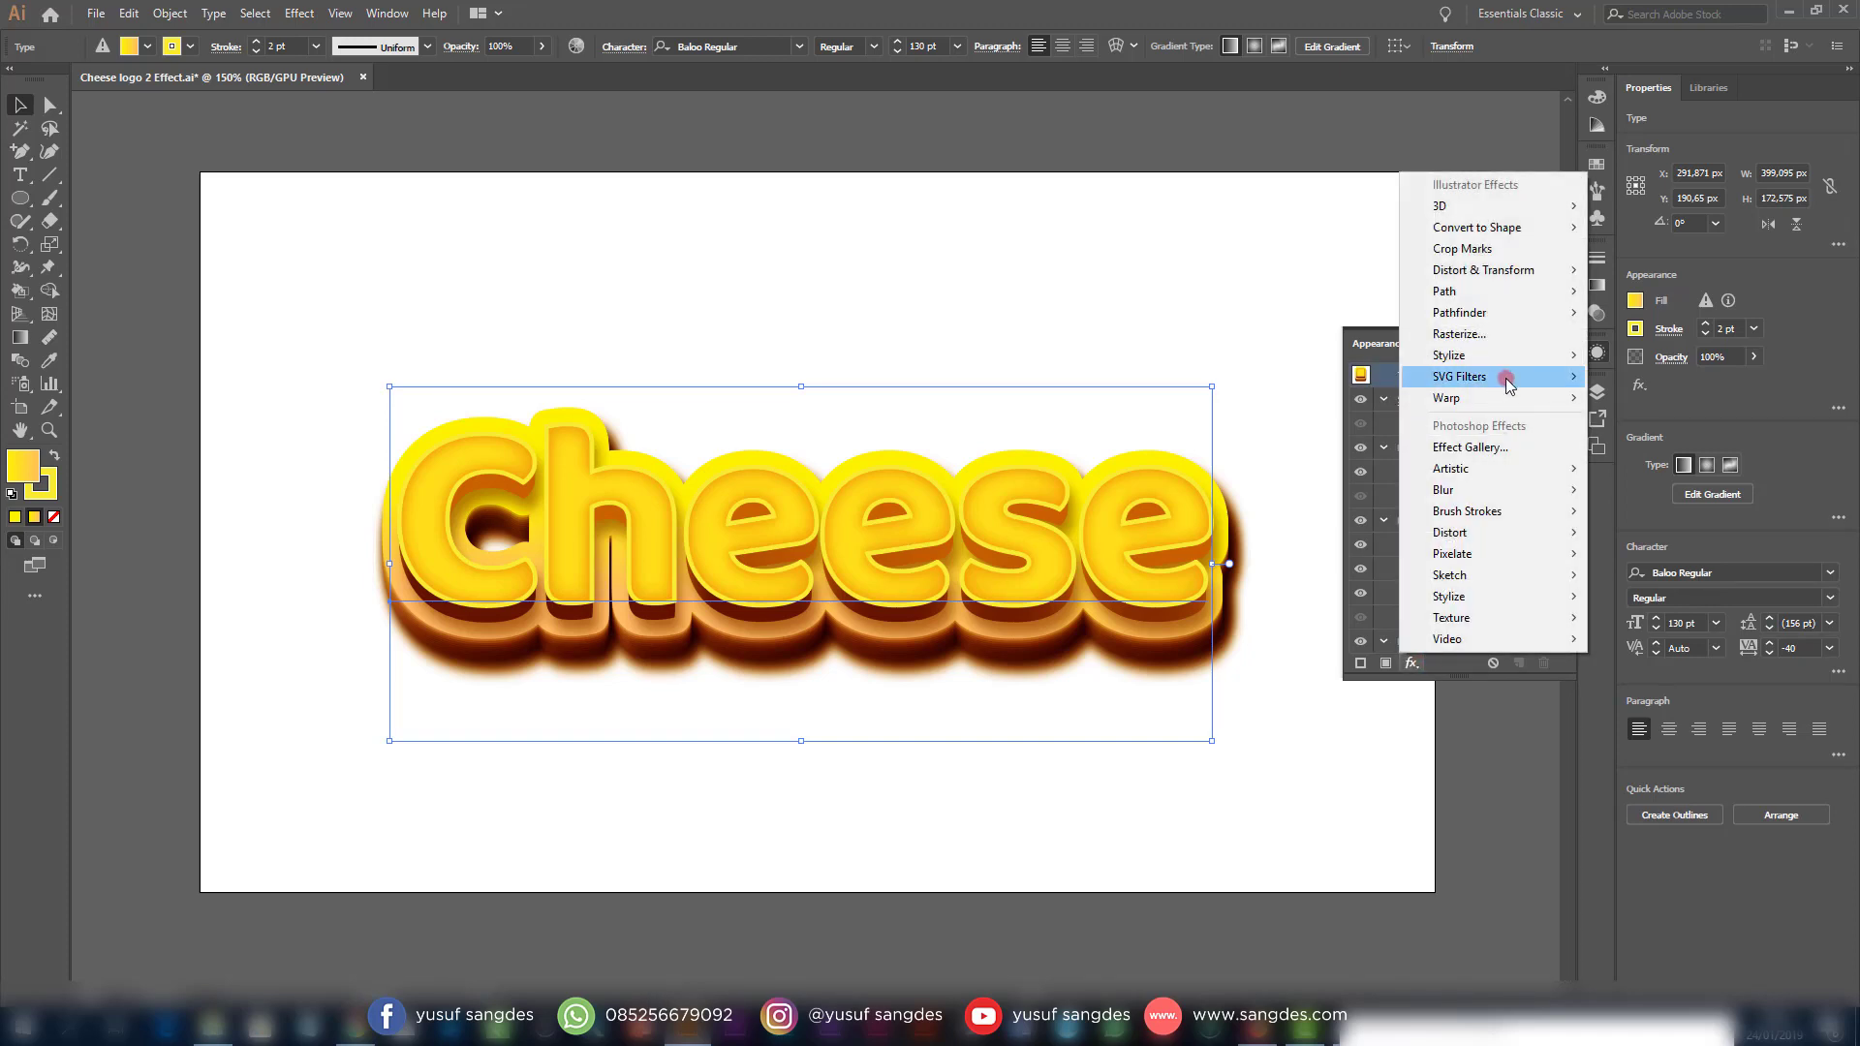
mouse_move(1513, 397)
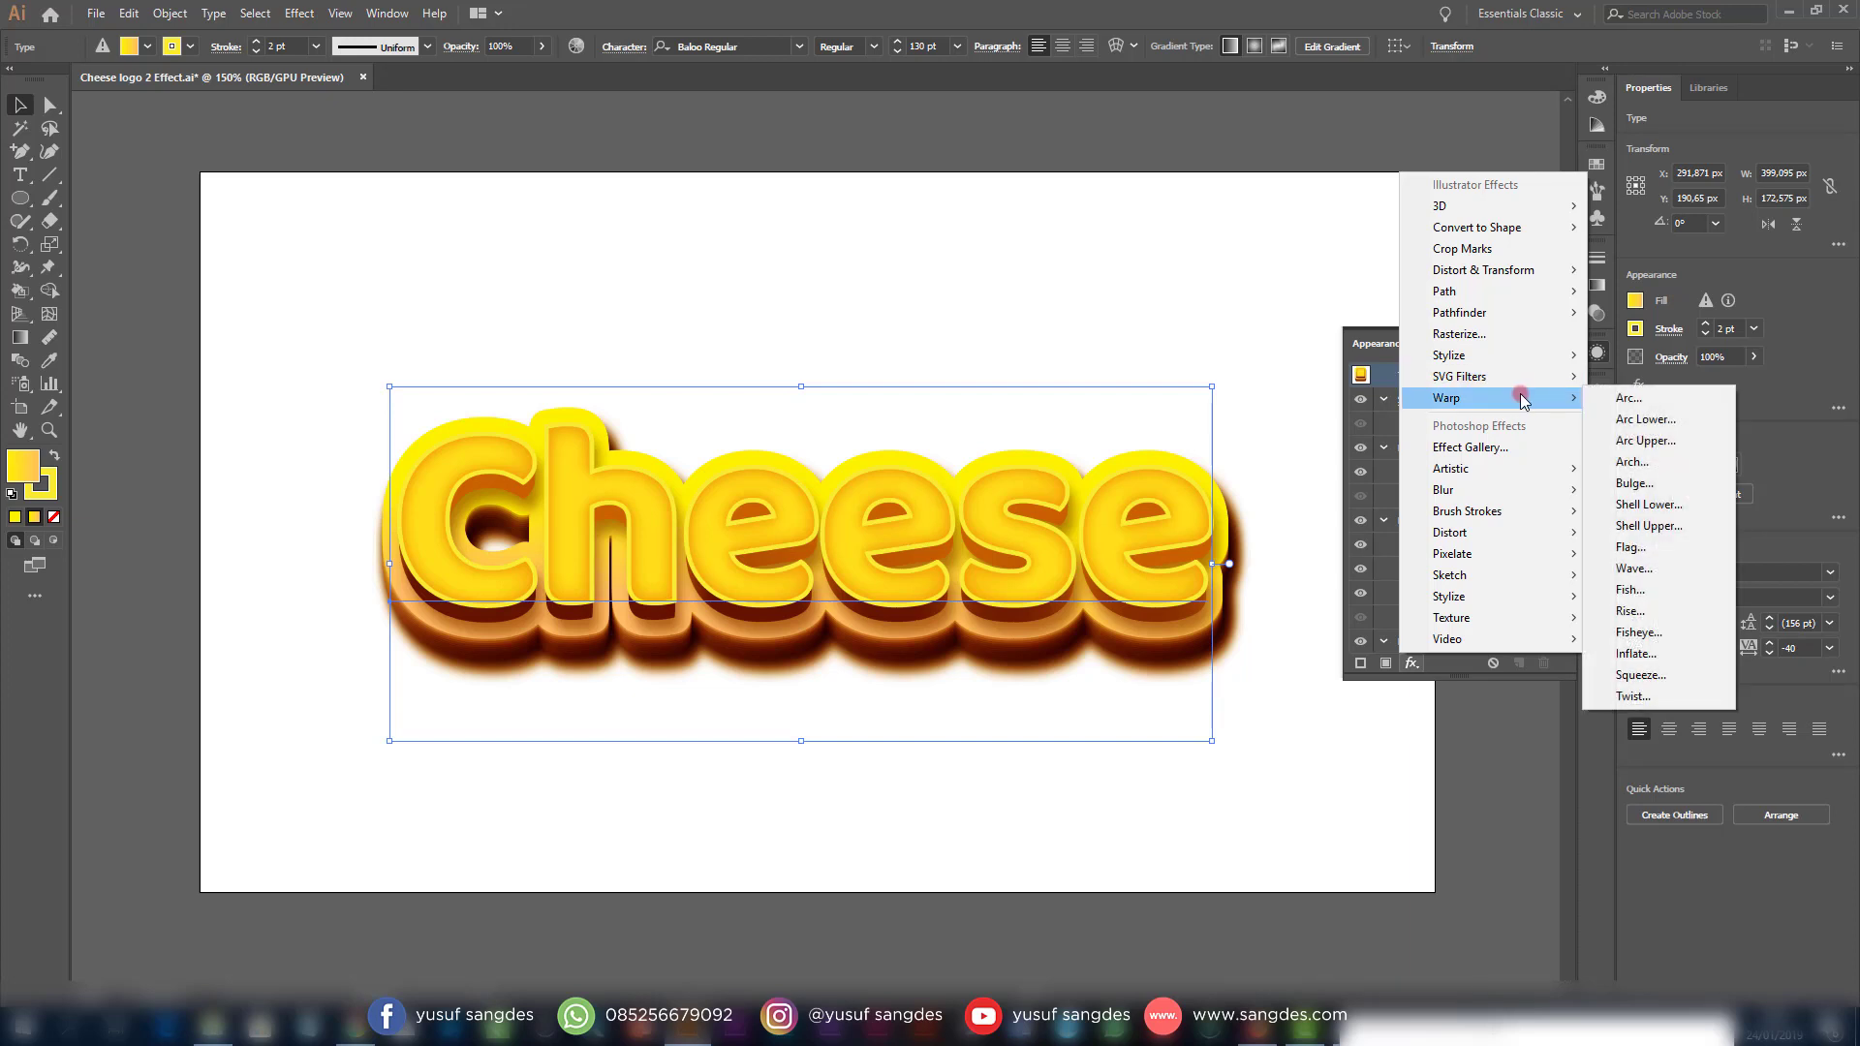
click(1623, 398)
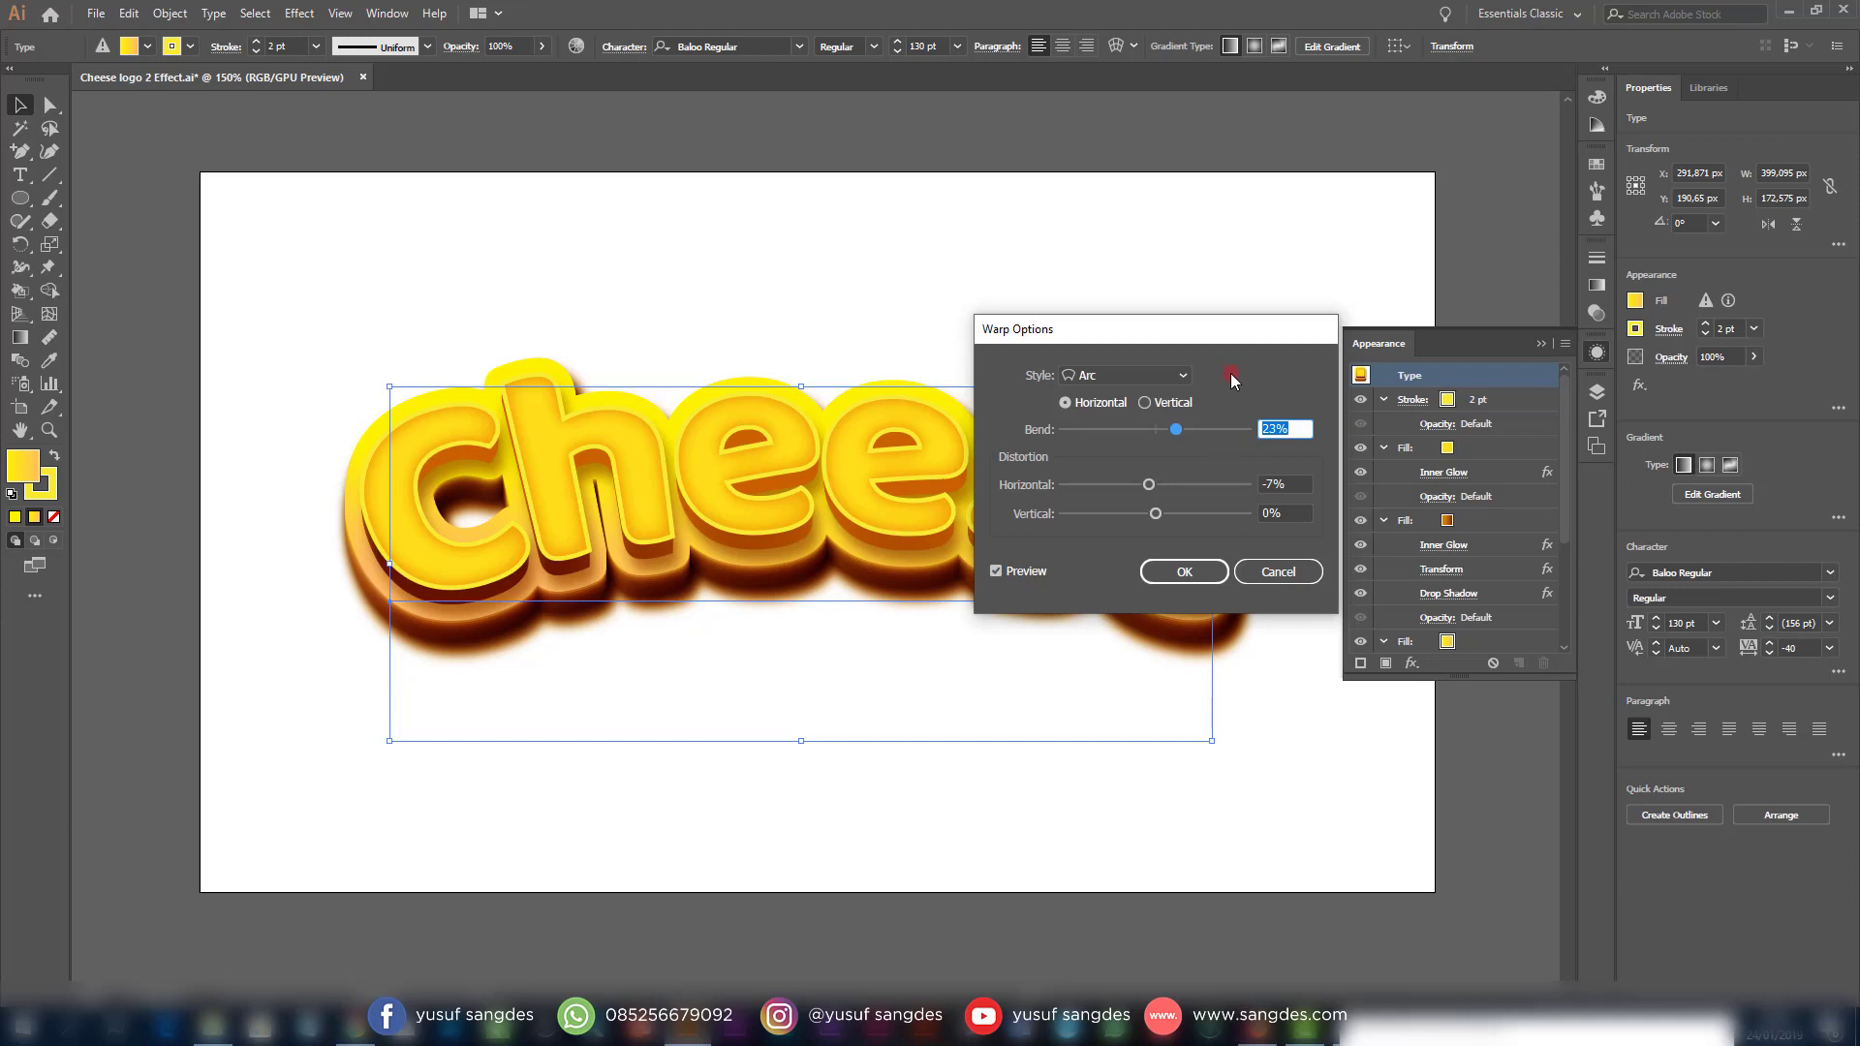
drag(1234, 331, 1761, 417)
mouse_move(1701, 513)
mouse_down()
mouse_move(1664, 517)
mouse_move(1703, 520)
mouse_up()
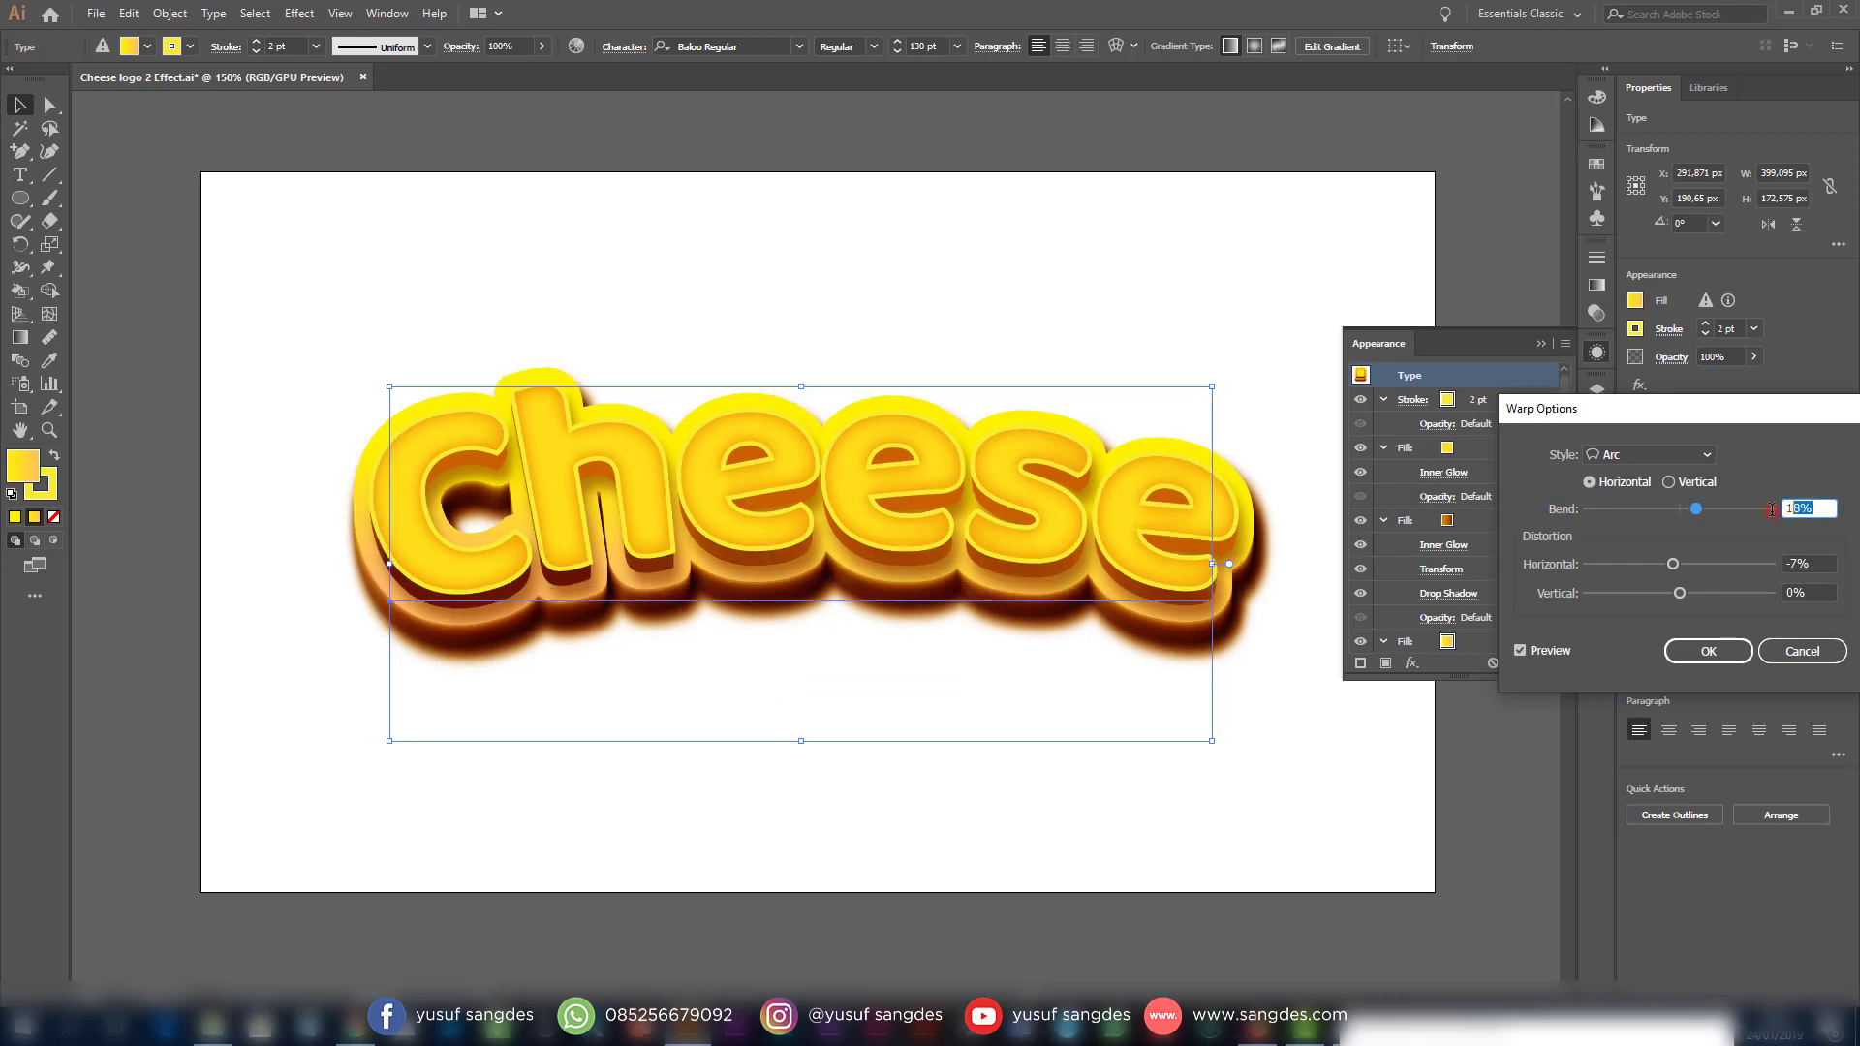
text(23)
Set the warp's horizontal distortion to -8%, apply the effect and deselect the text
click(1797, 571)
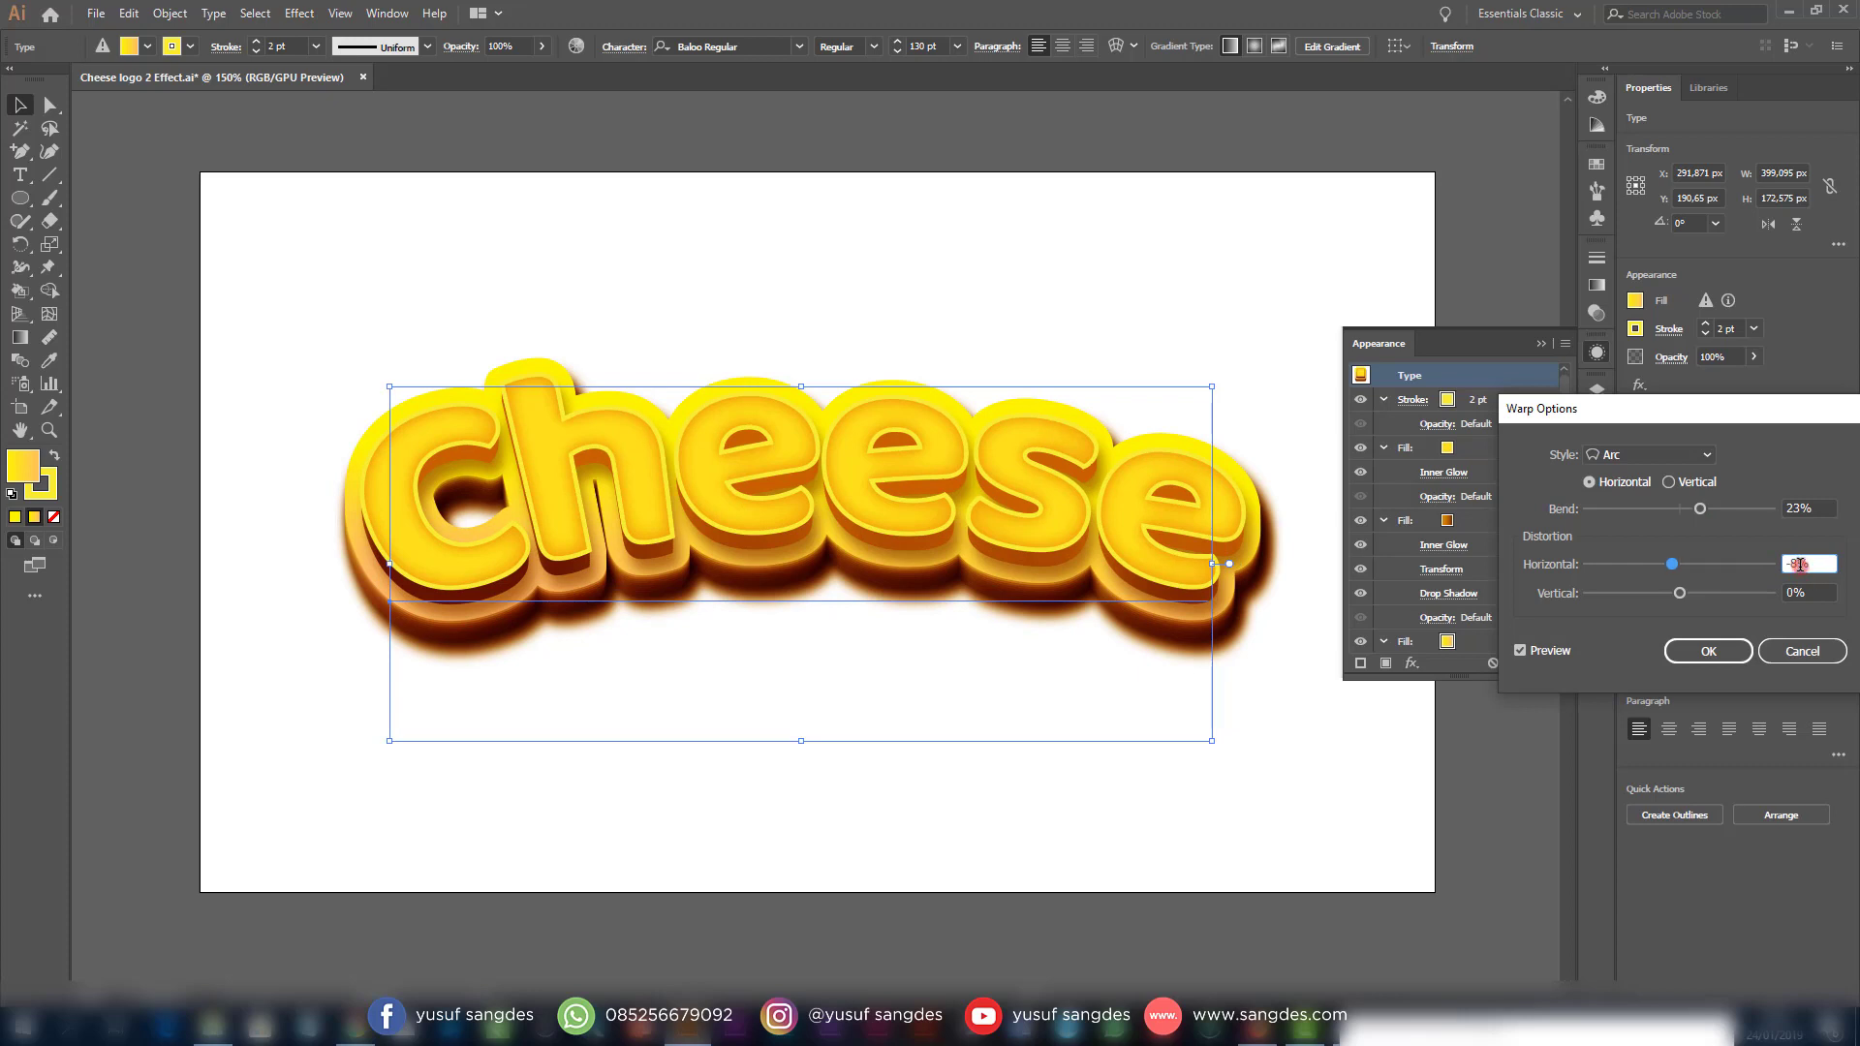
click(1547, 650)
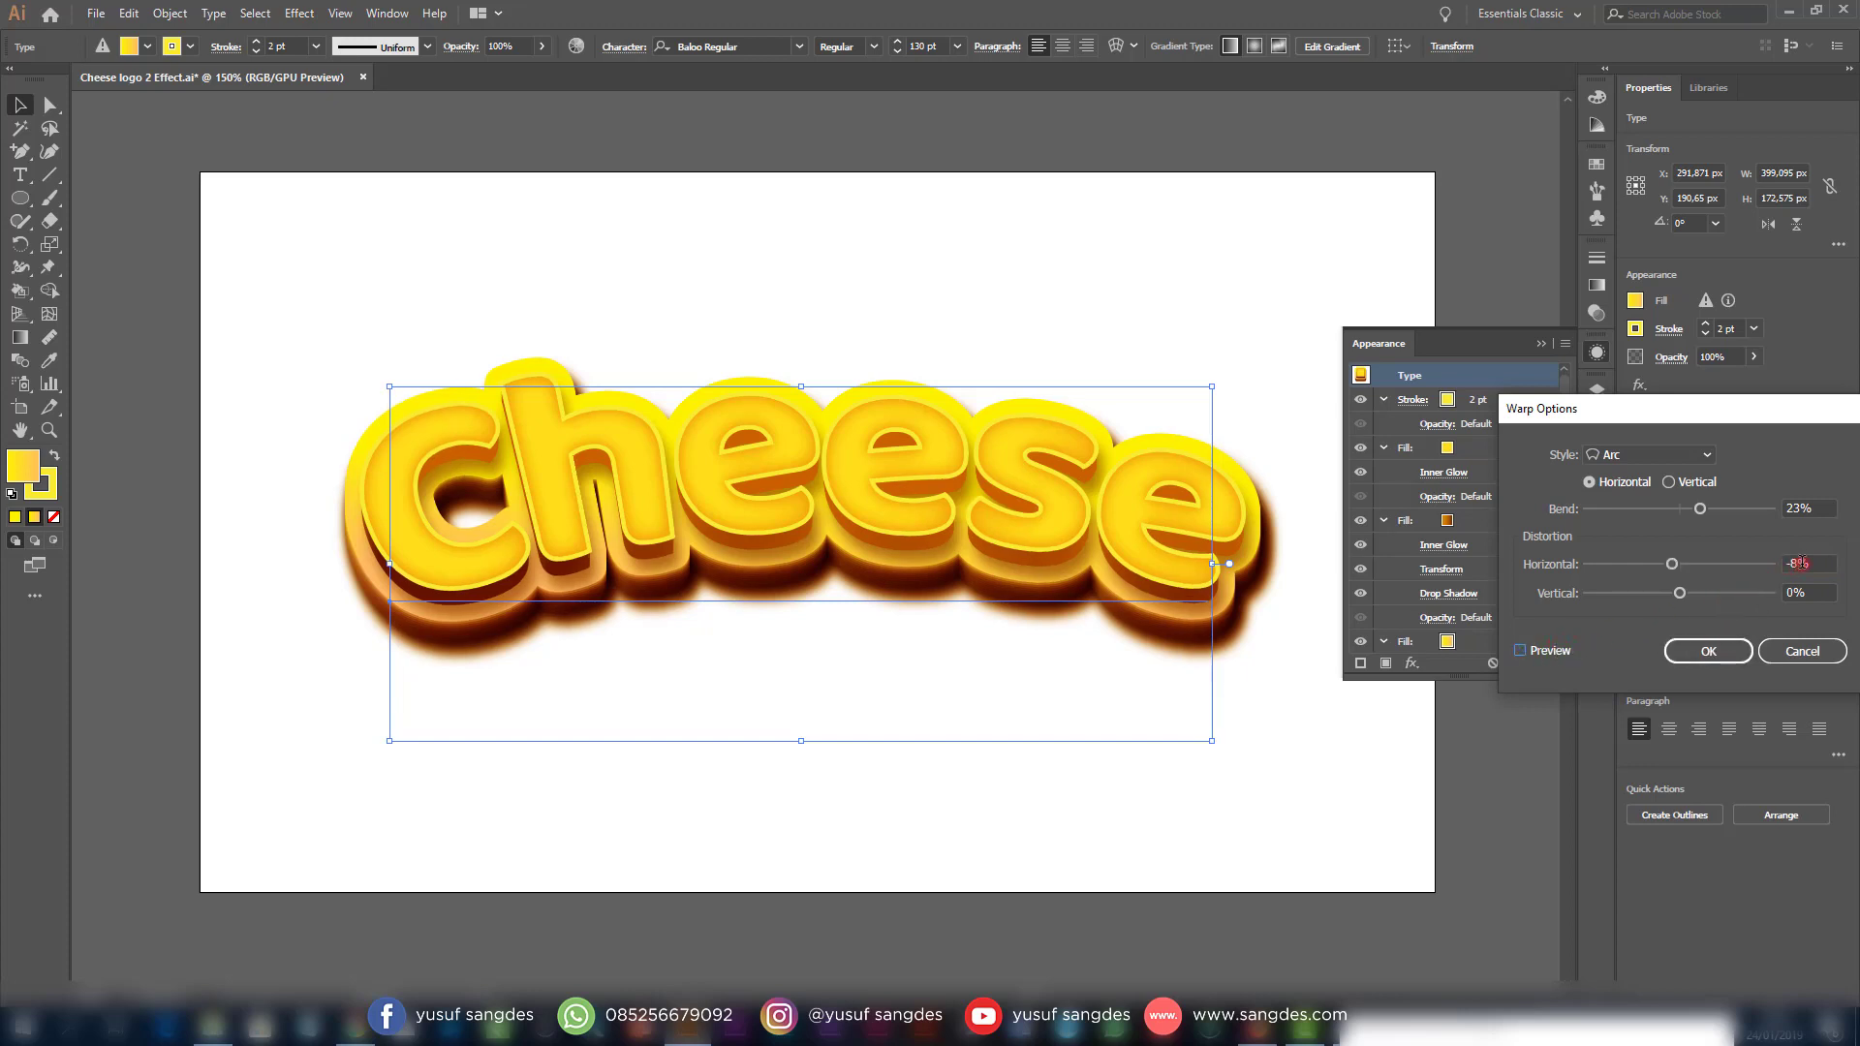
click(1799, 563)
click(1522, 655)
click(1707, 656)
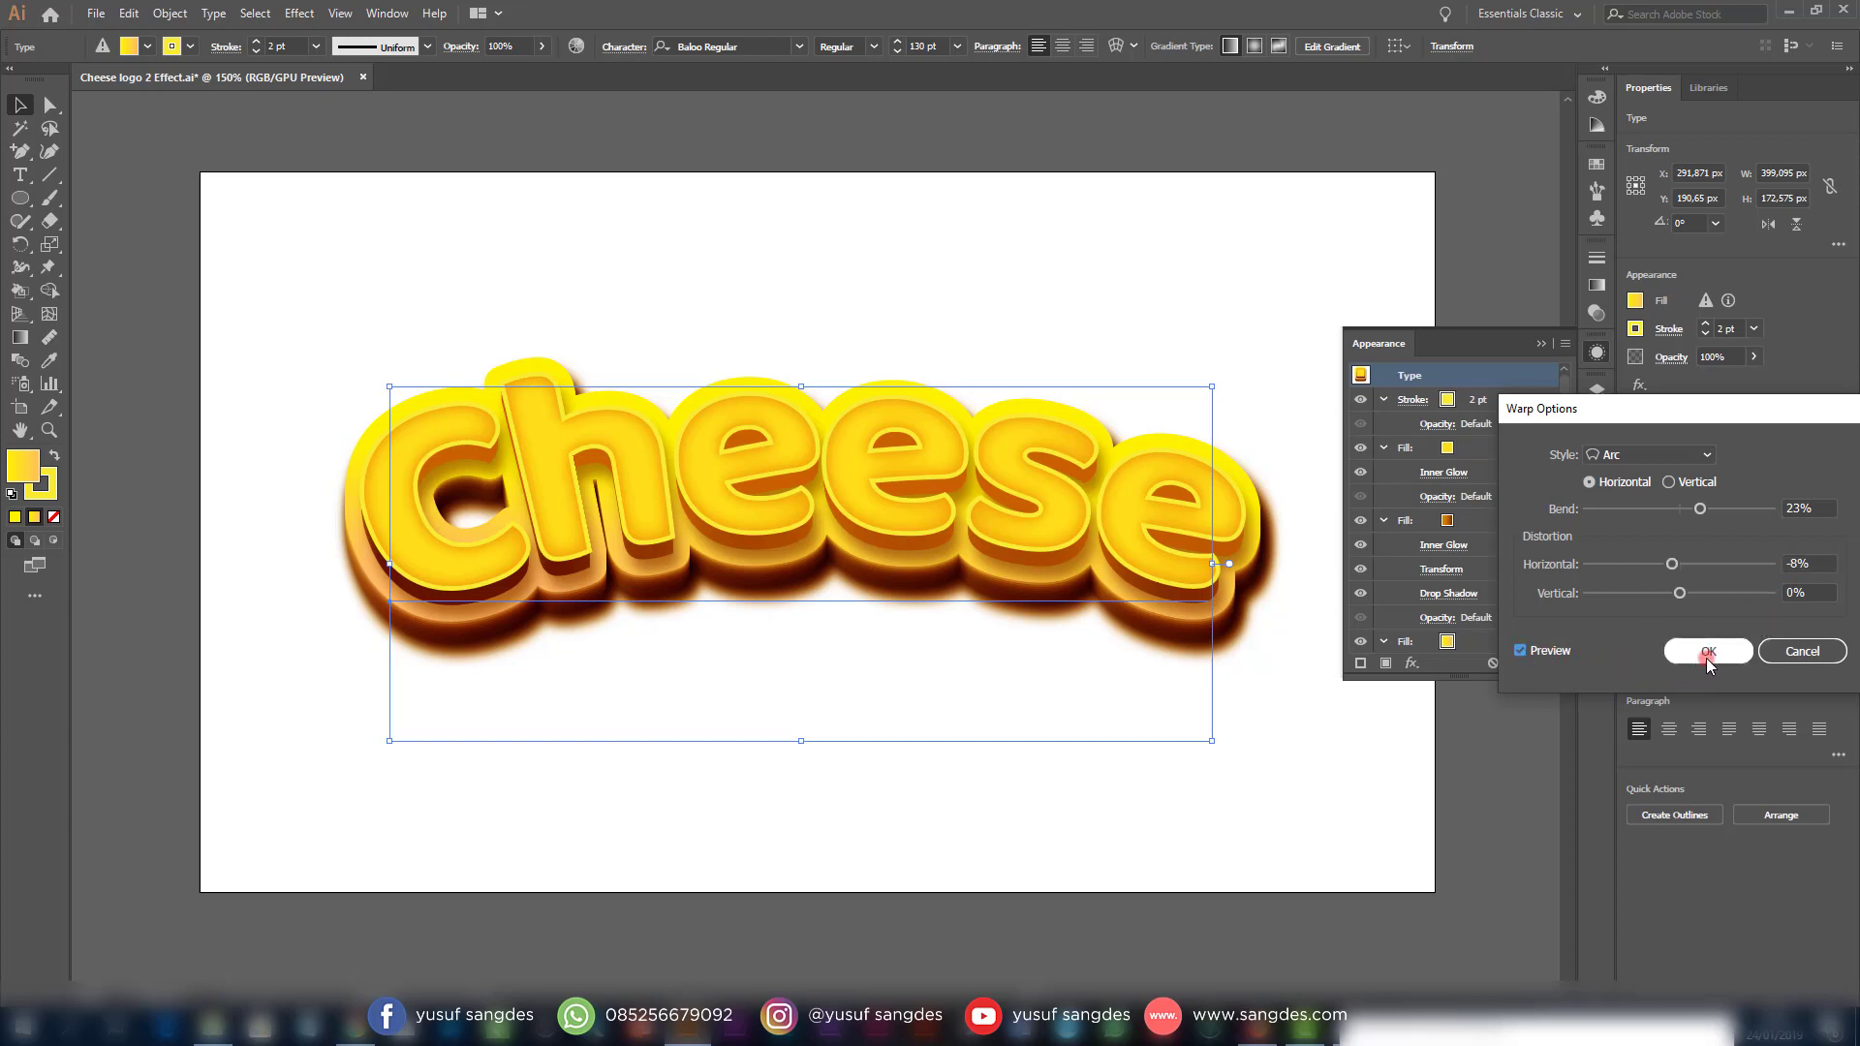
click(1322, 719)
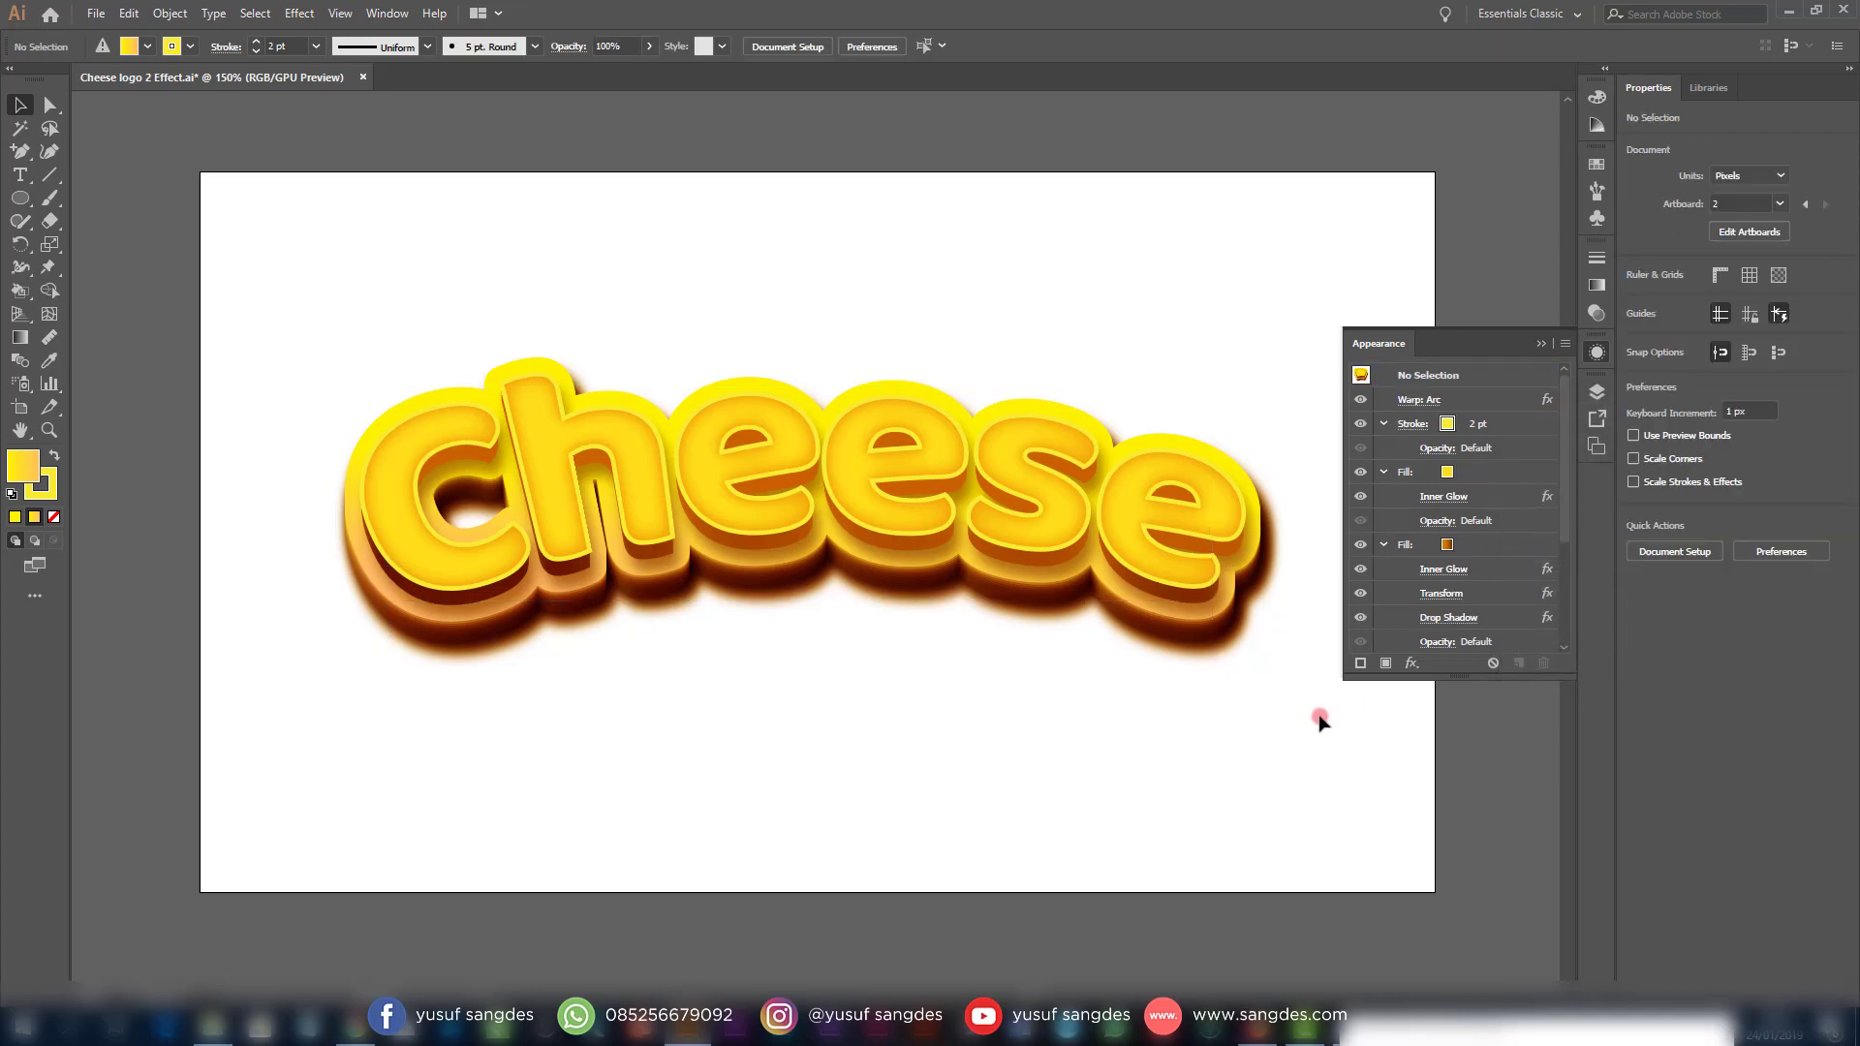
Inspect the warped text on its artboard and compare it with the finished design above
scroll(1319, 717, up, 3)
scroll(1319, 718, down, 2)
scroll(1320, 718, up, 2)
scroll(1319, 718, down, 2)
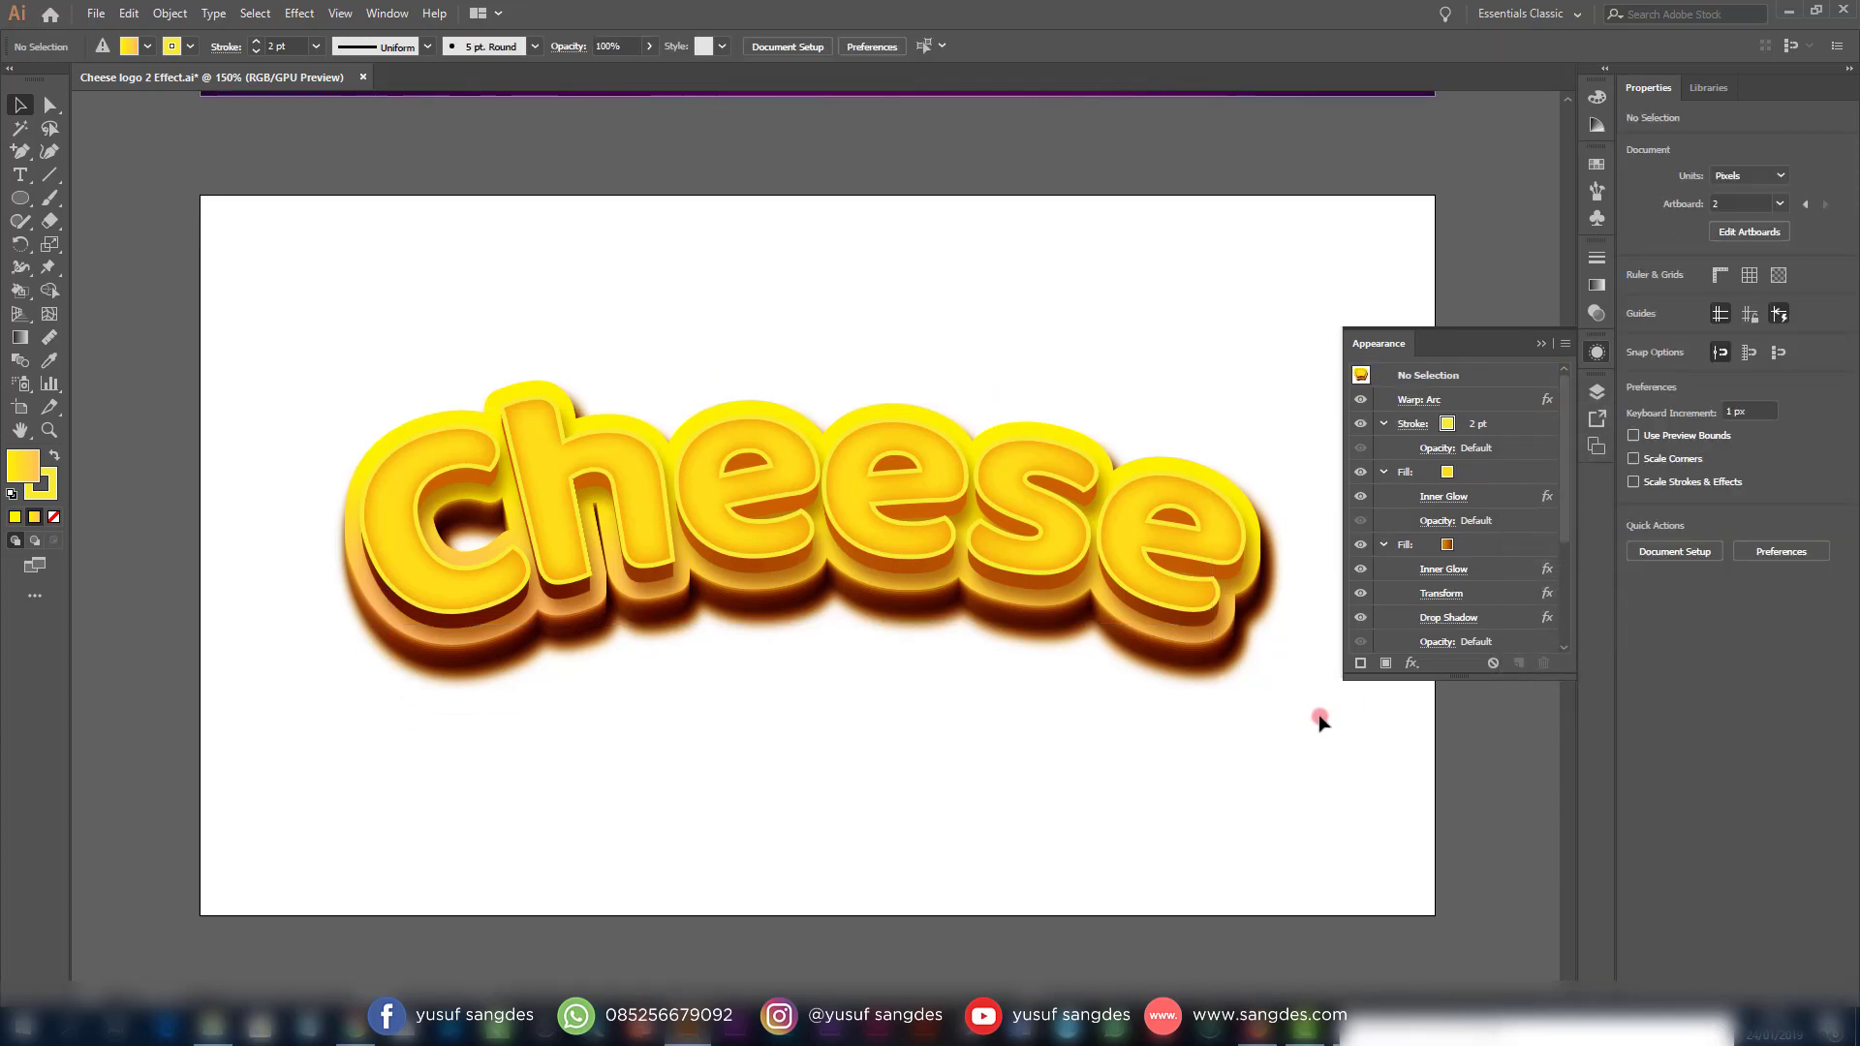
scroll(1319, 716, up, 1)
scroll(1319, 717, down, 1)
drag(332, 311, 1323, 802)
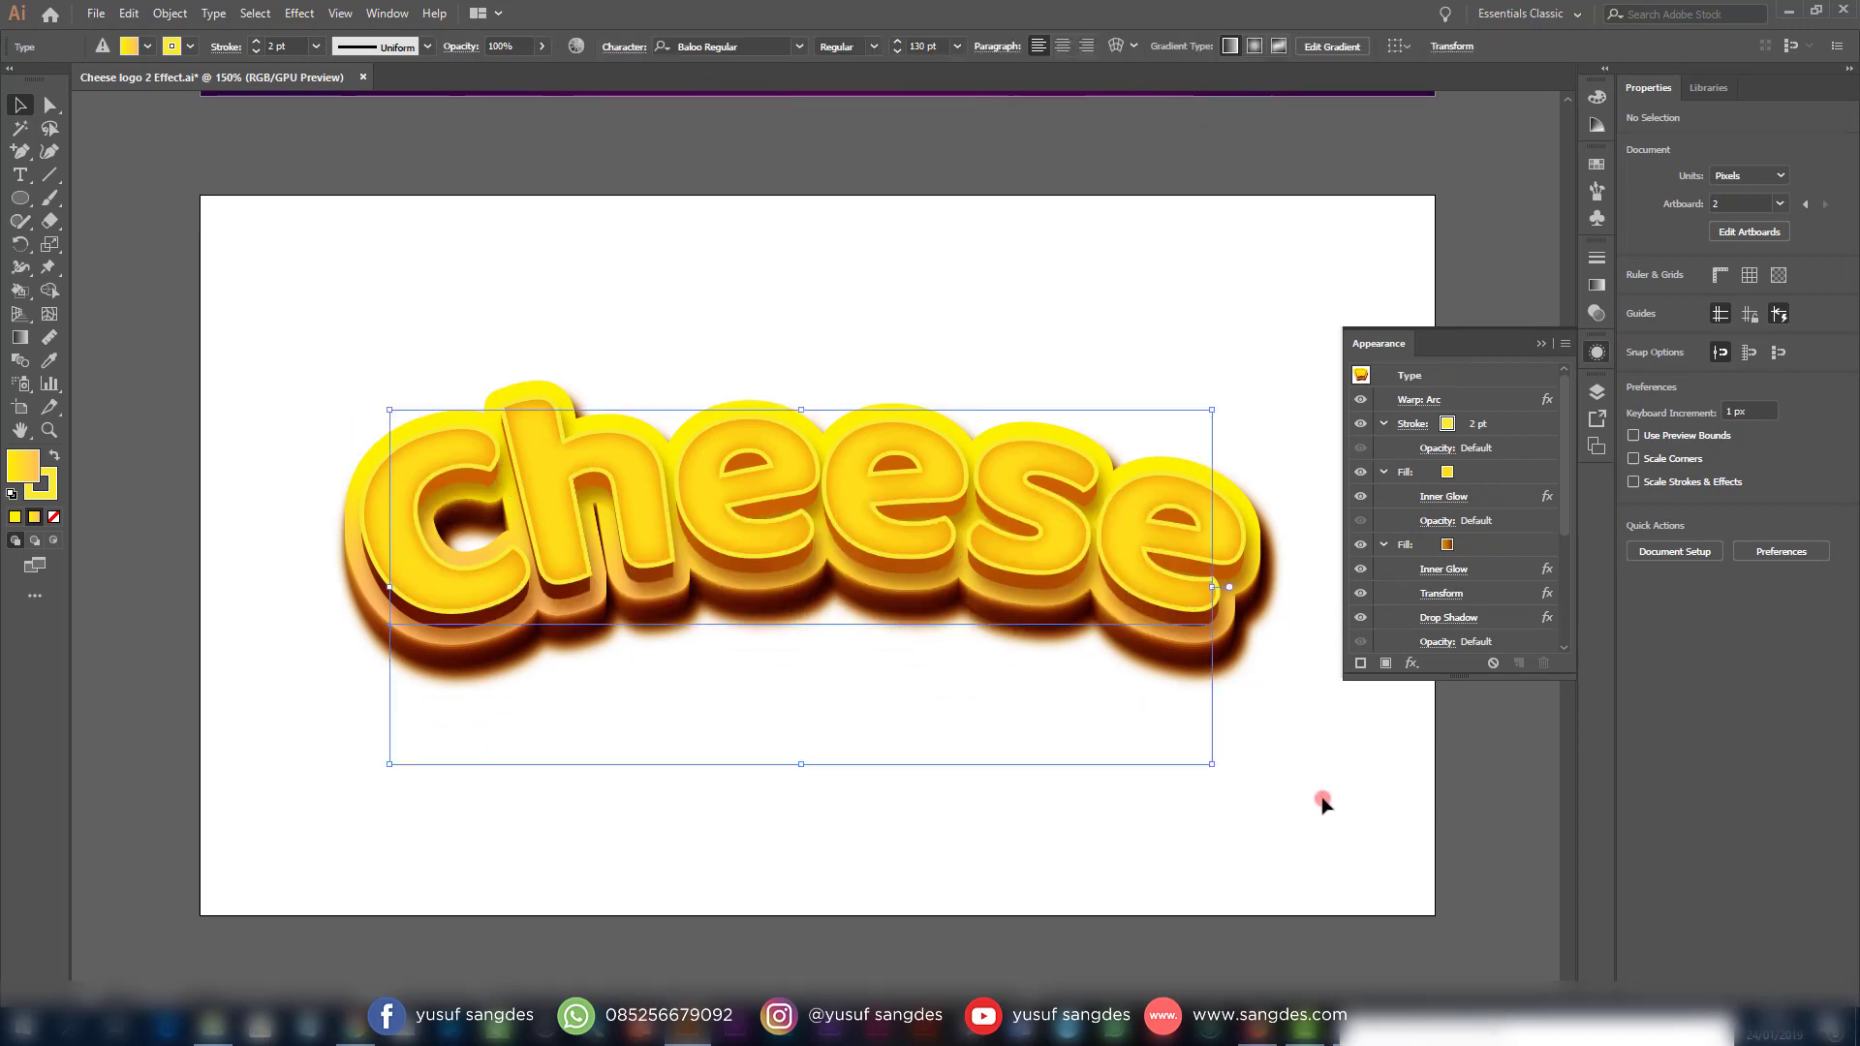
click(1324, 802)
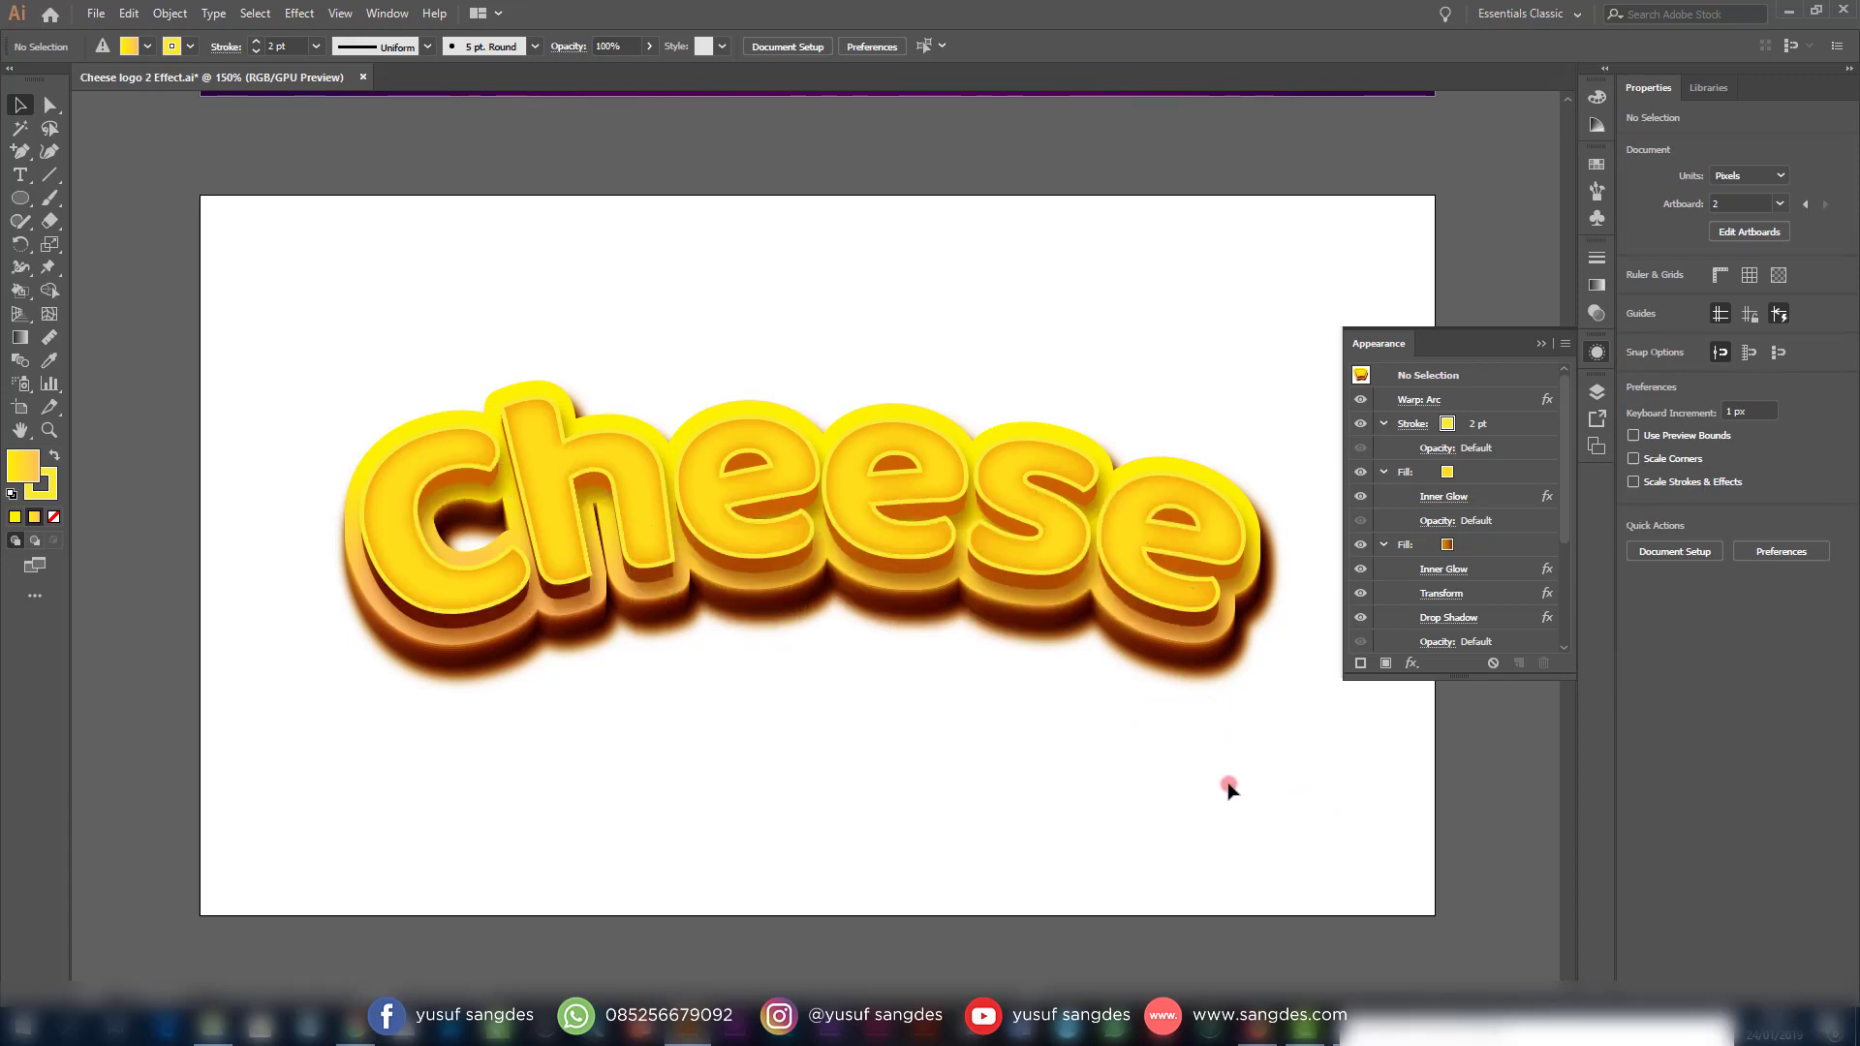
scroll(1228, 786, up, 5)
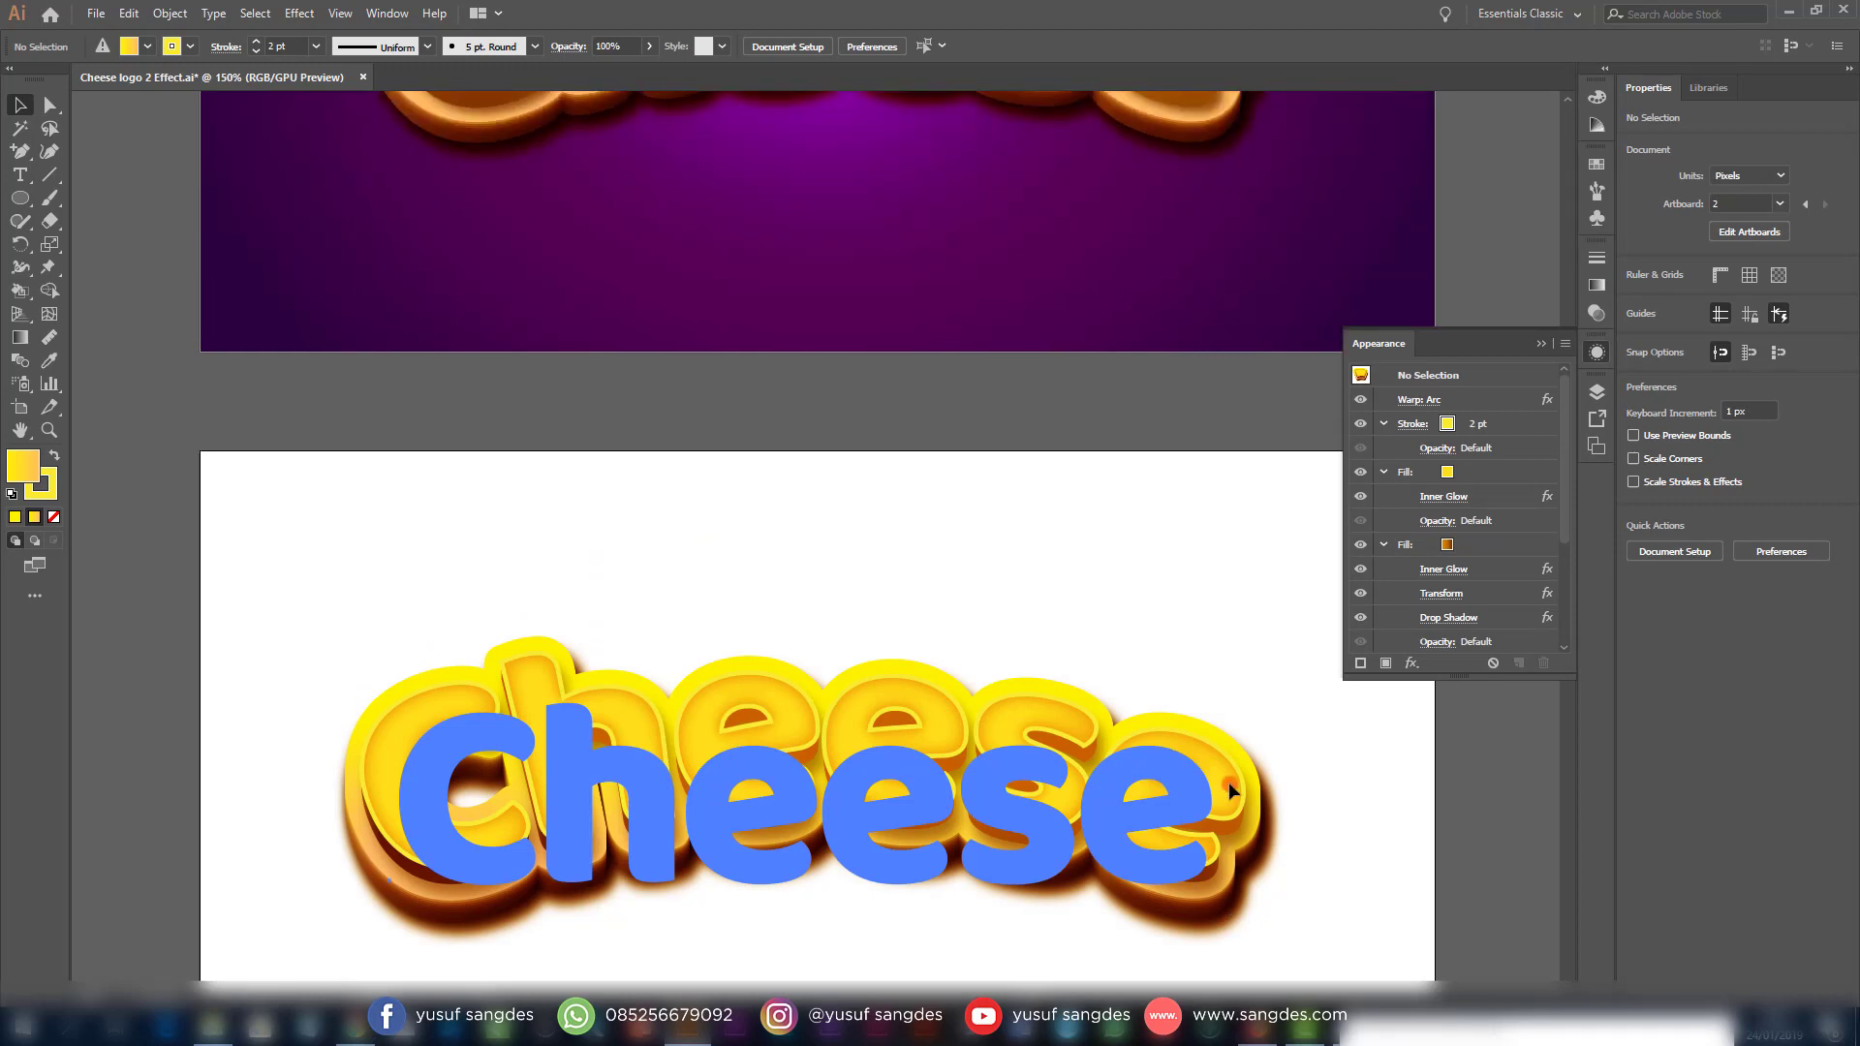
scroll(1230, 782, down, 5)
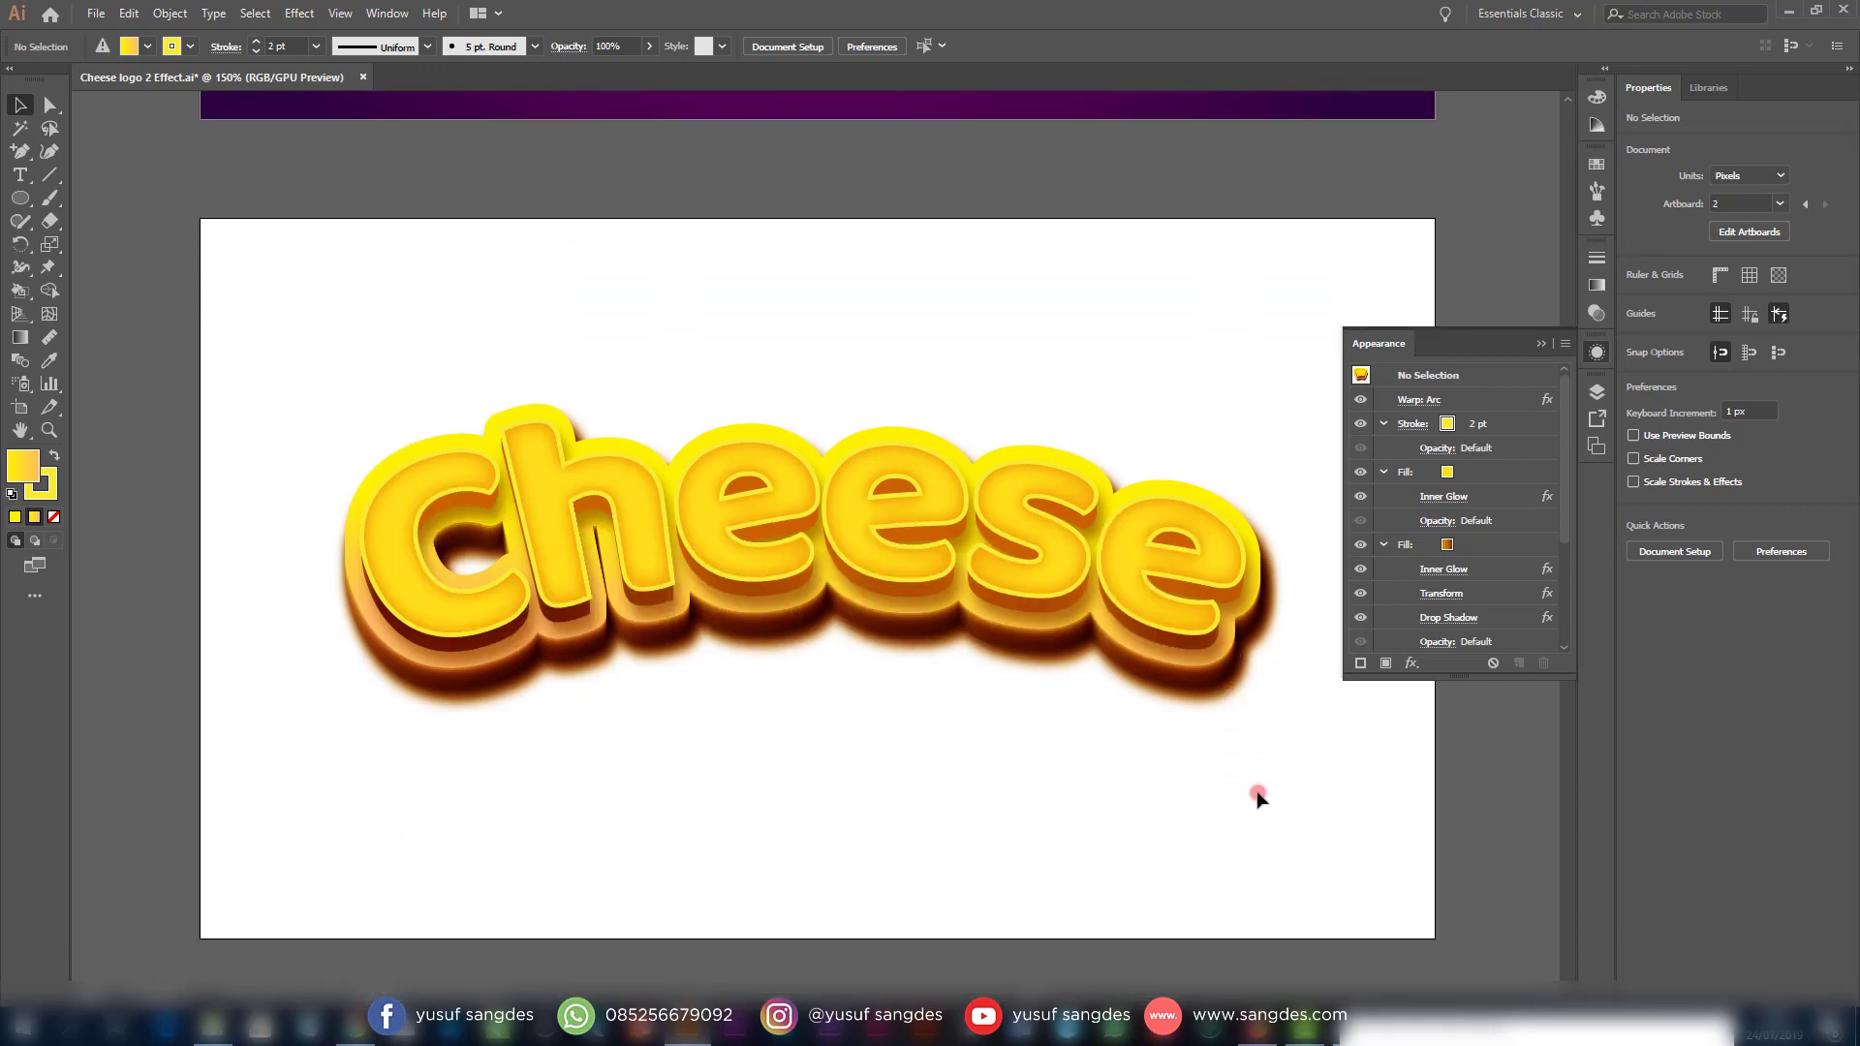
scroll(1257, 796, down, 1)
Draw a rectangle about 602 × 350 px covering the artboard and remove its stroke
drag(19, 197, 67, 201)
drag(208, 203, 1441, 915)
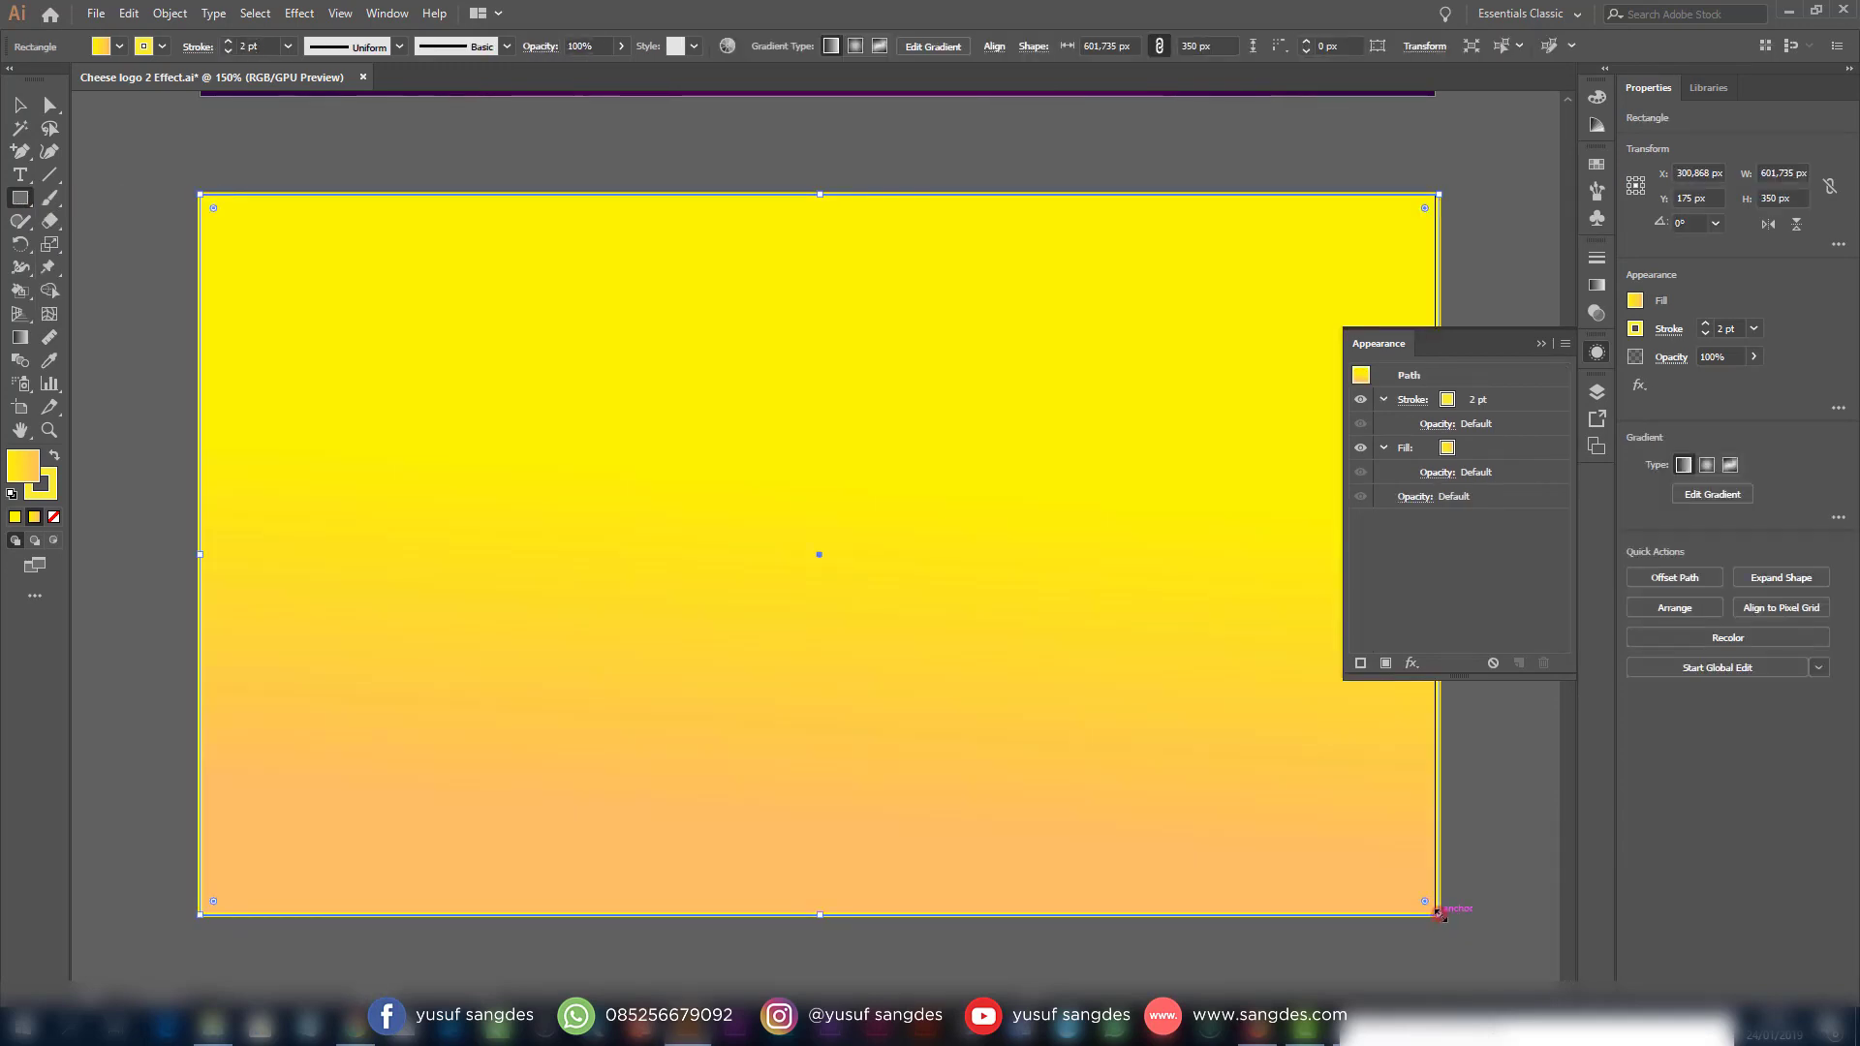
click(163, 49)
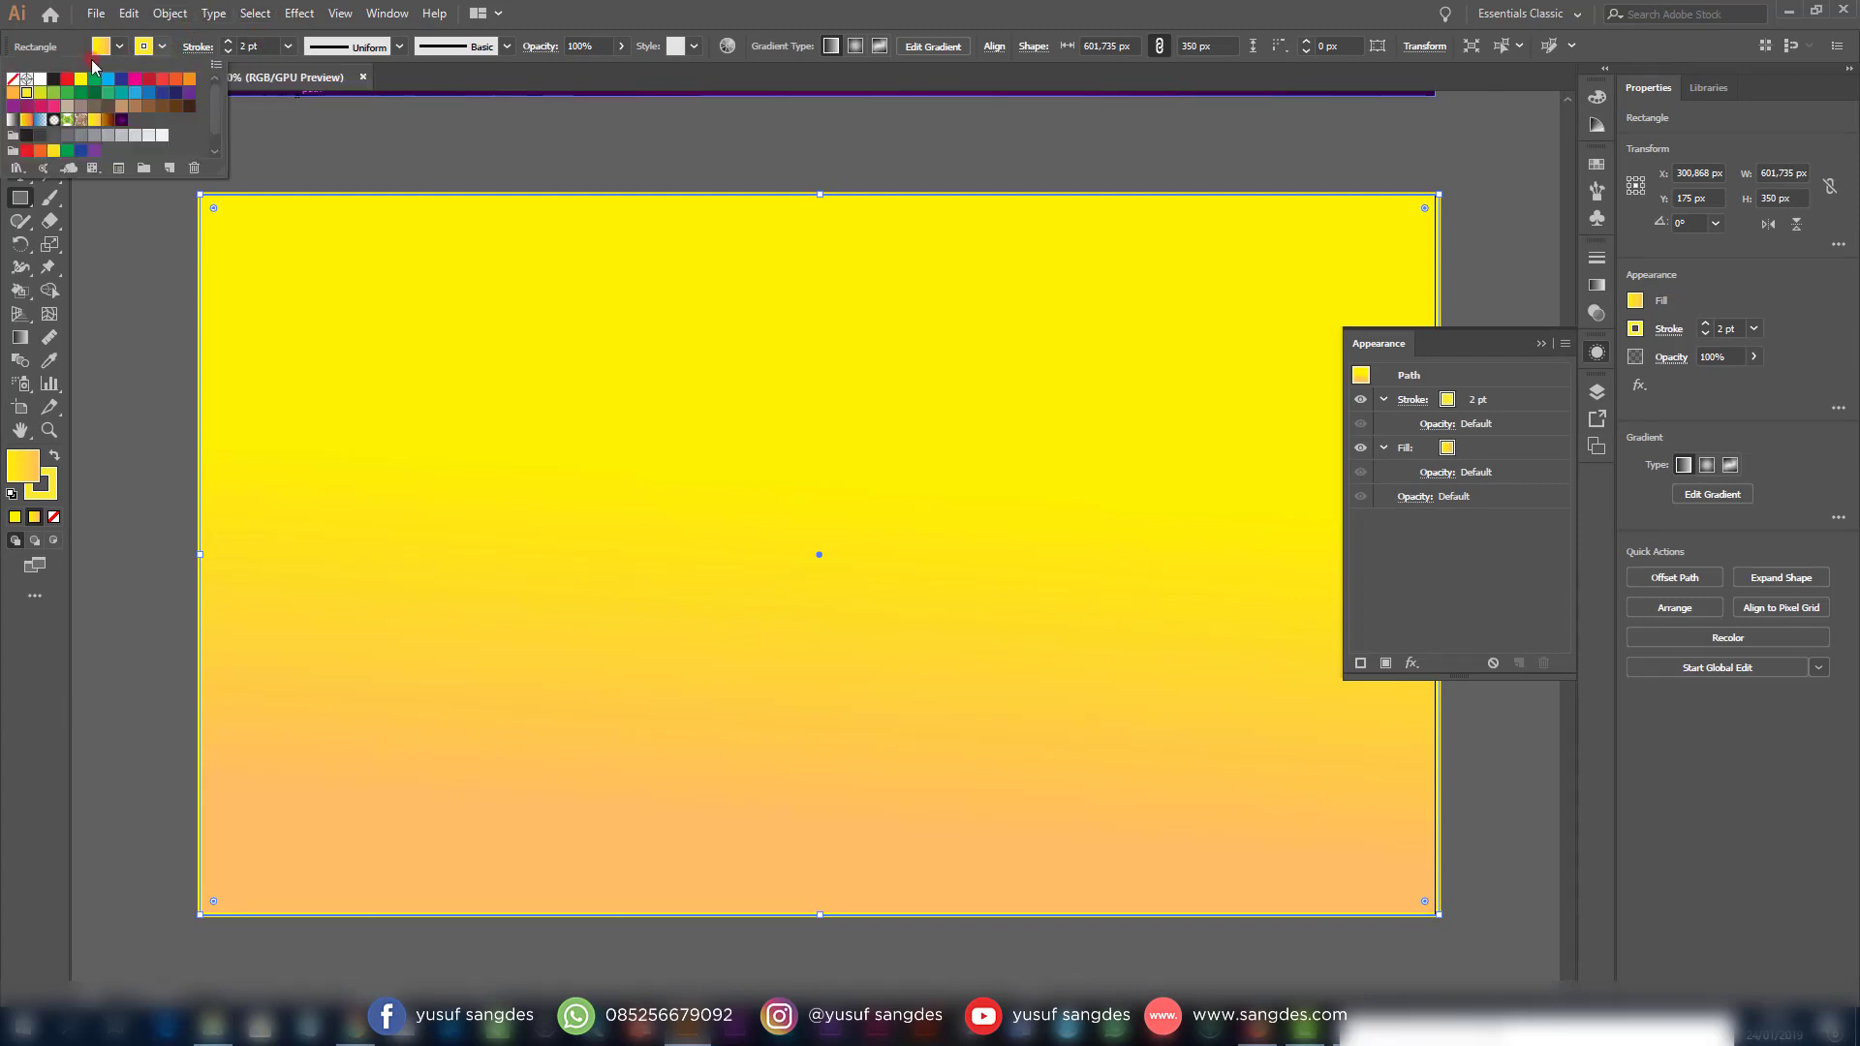
click(13, 80)
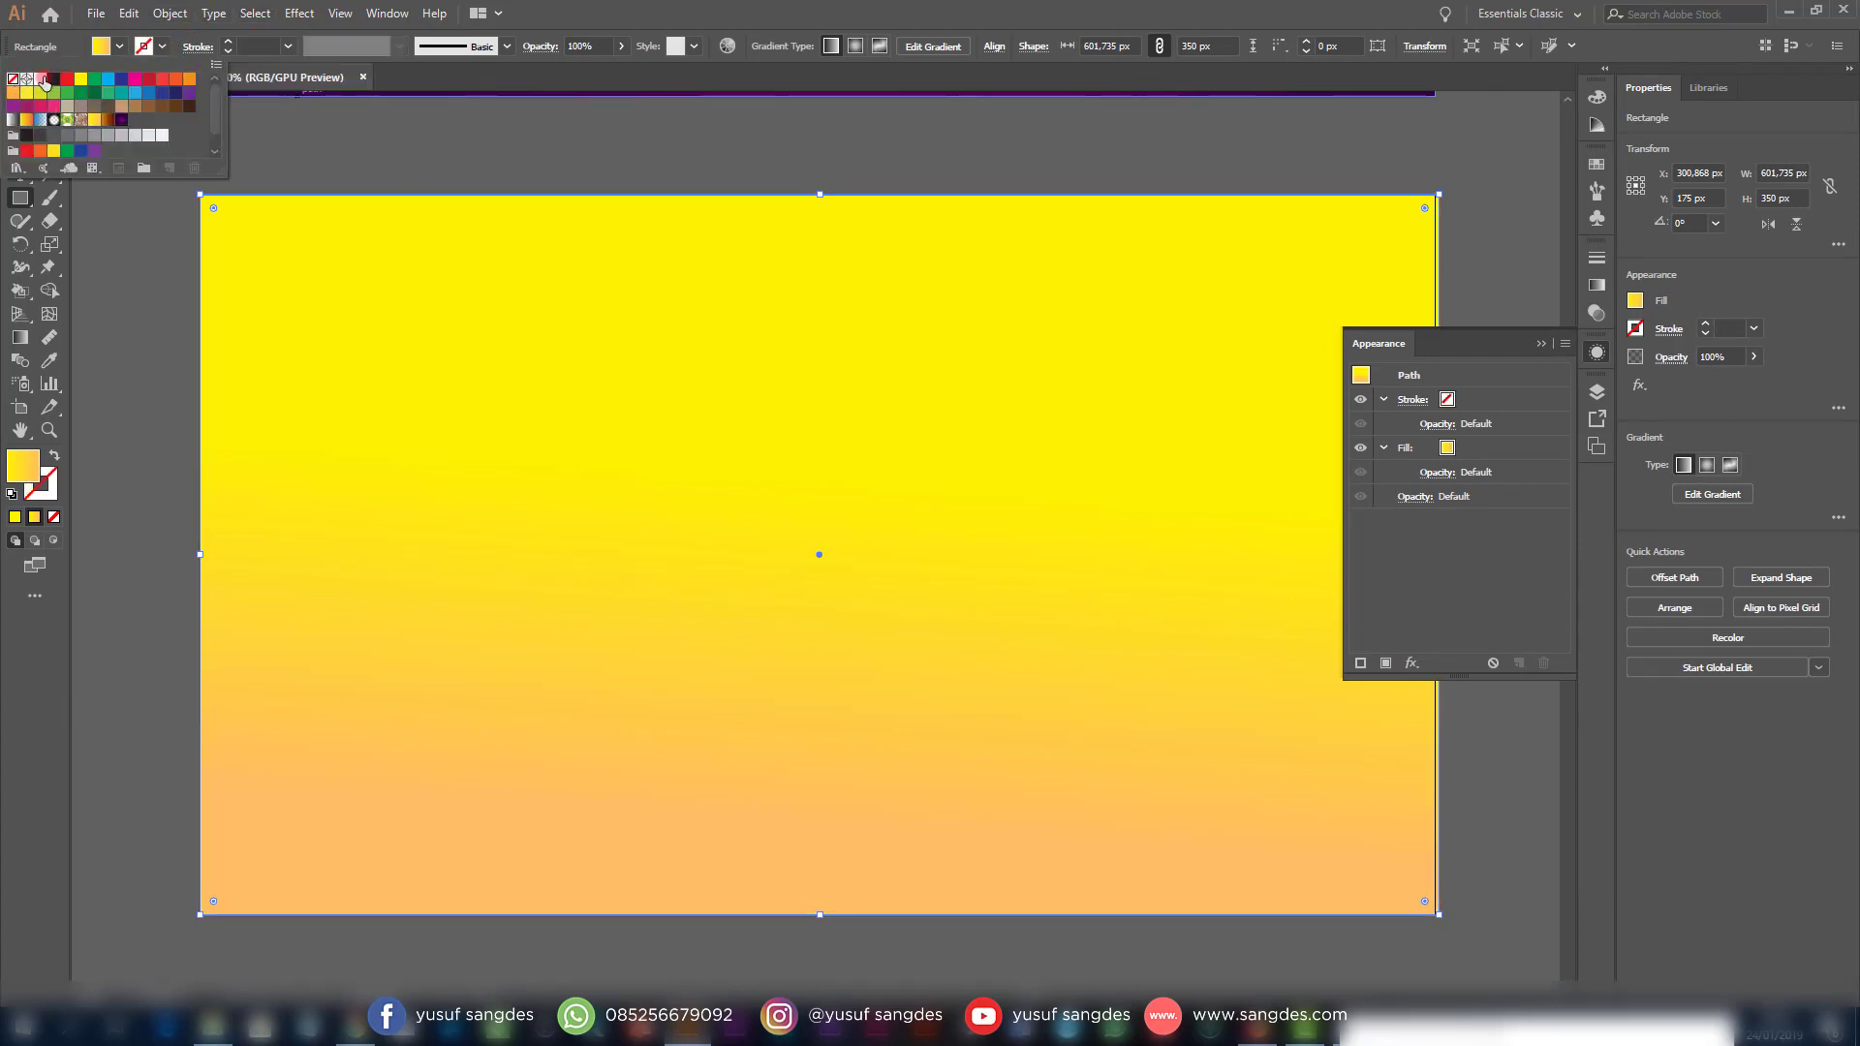
Fill the background rectangle with the purple radial gradient swatch New Gradient Swatch 7
click(108, 49)
click(109, 48)
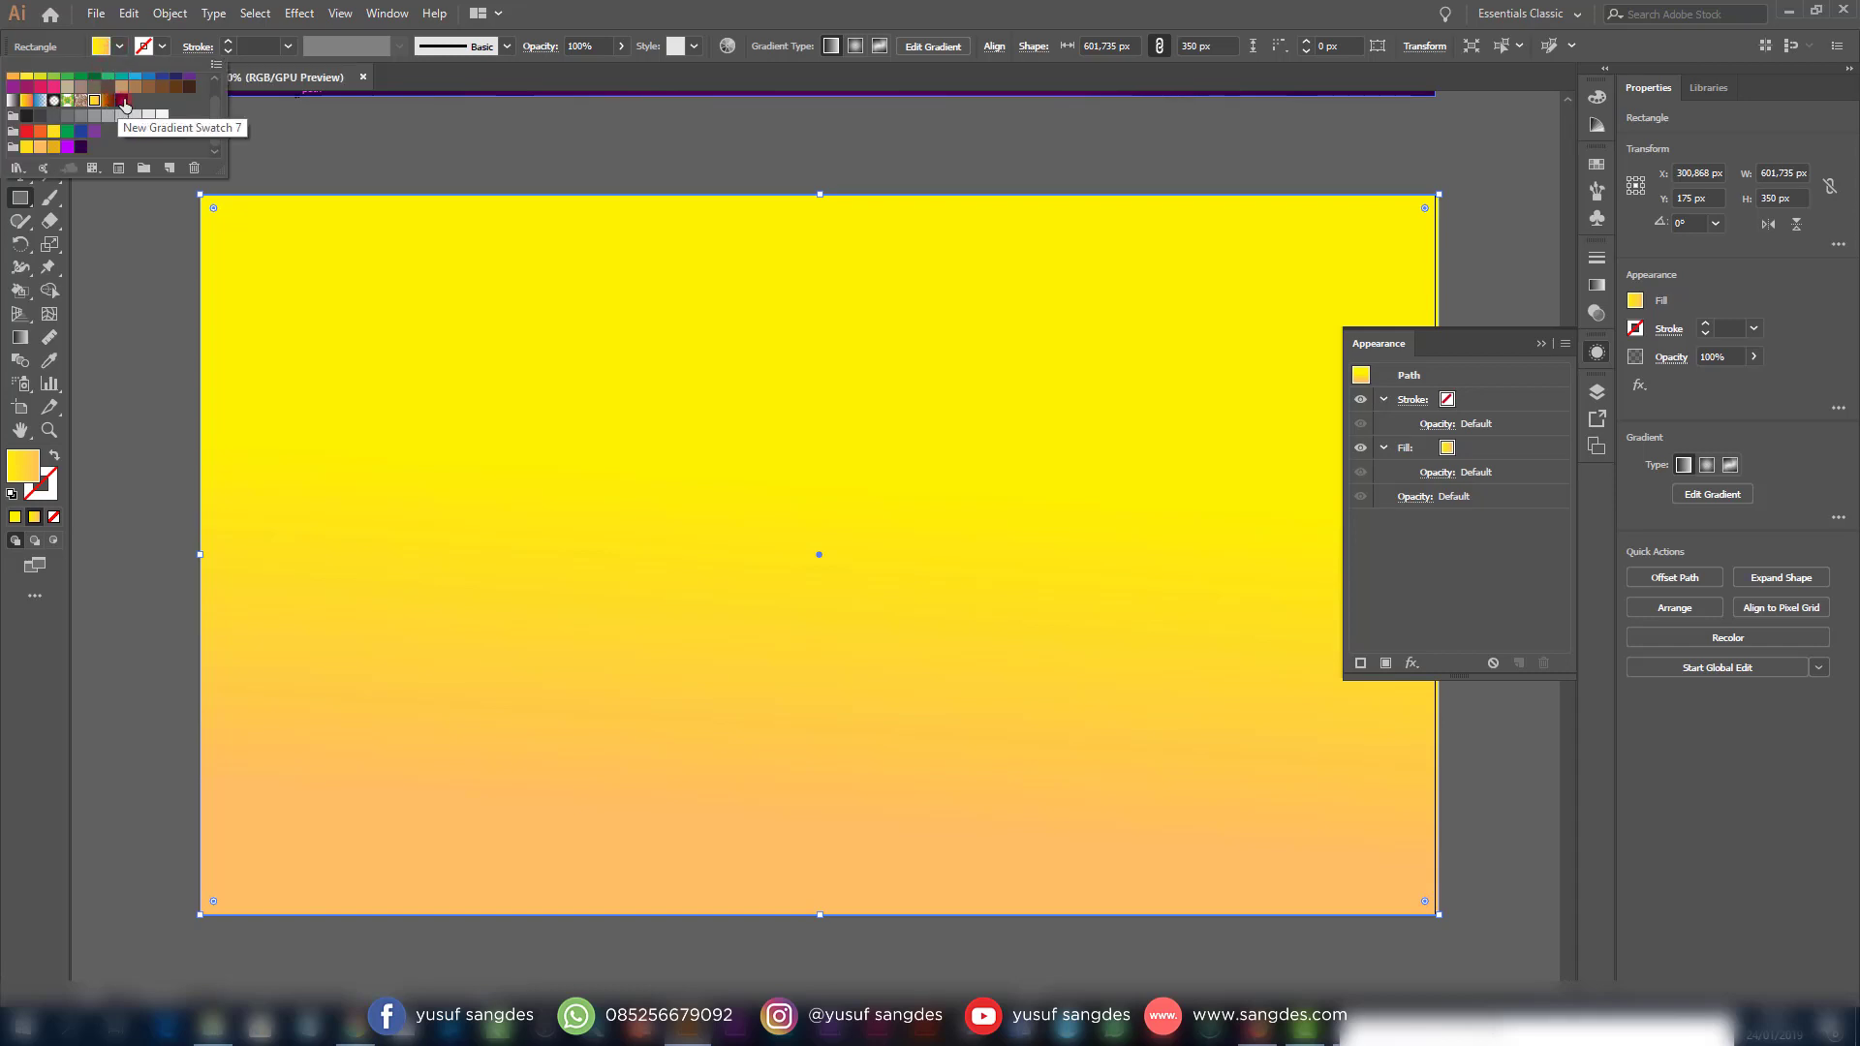
click(121, 100)
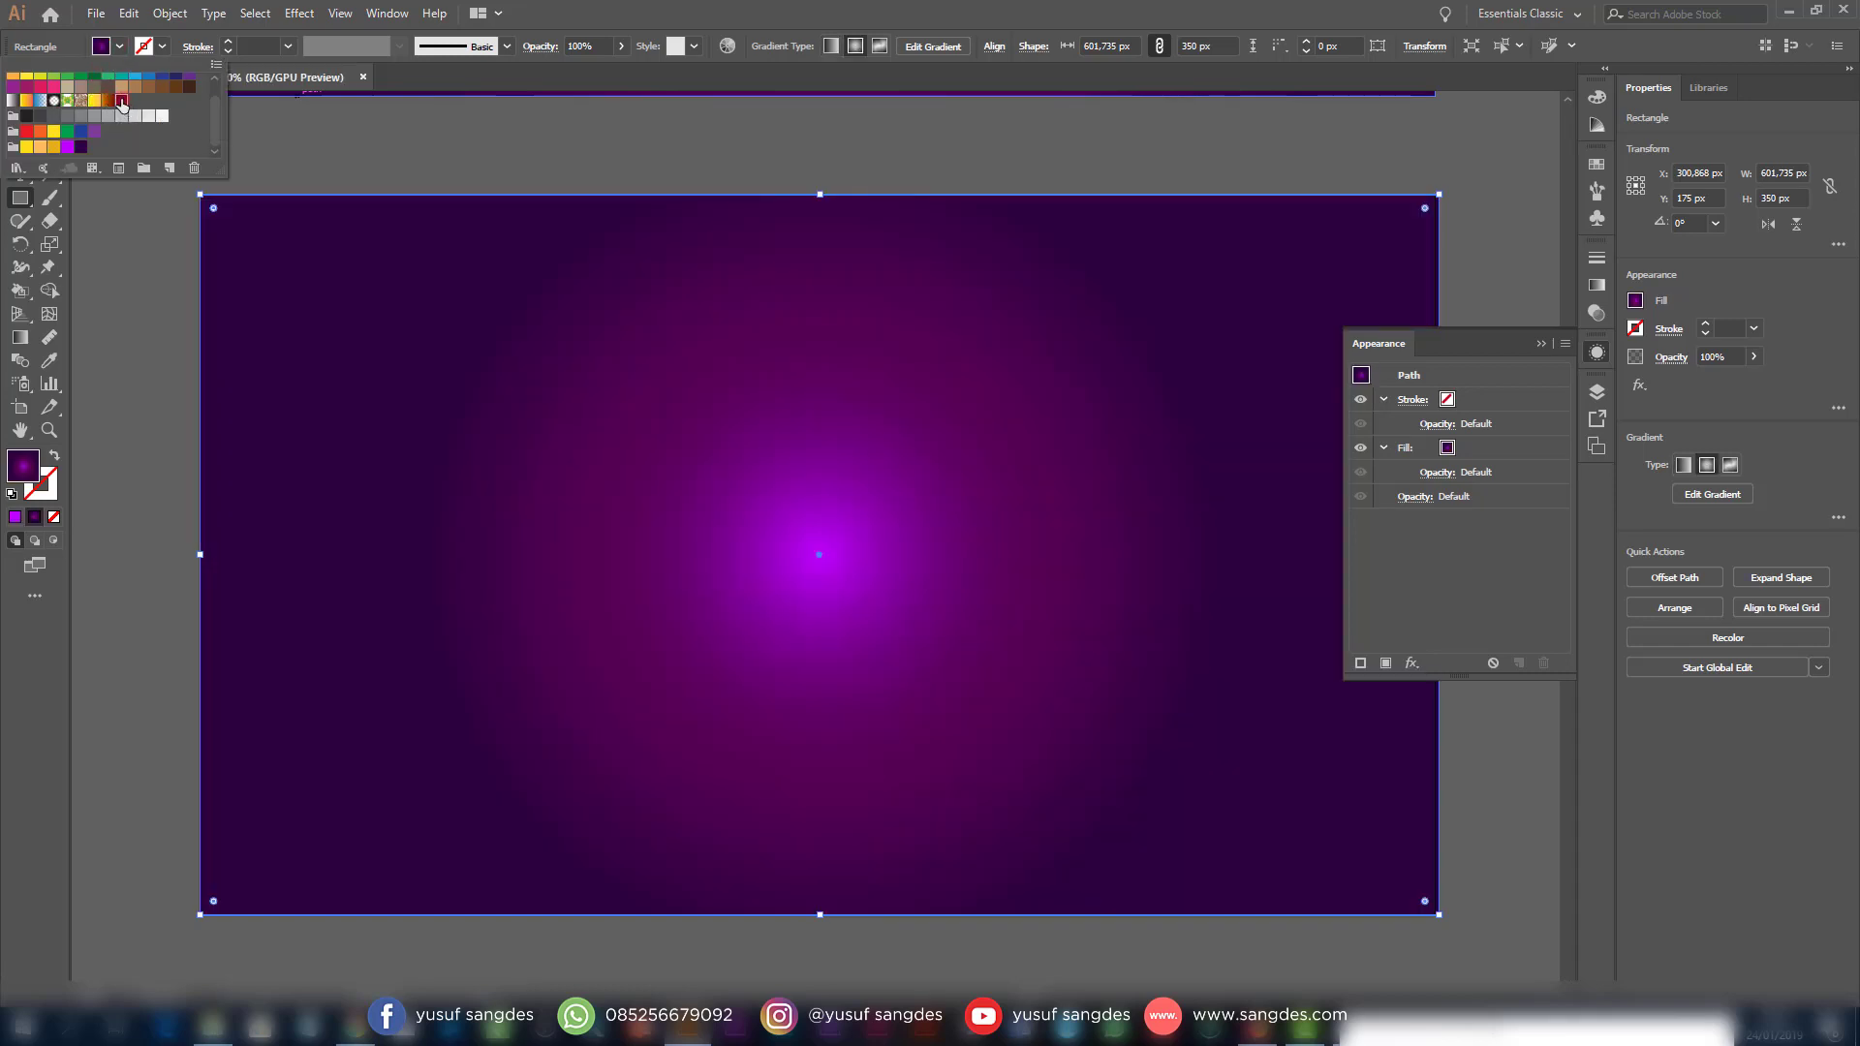
click(170, 258)
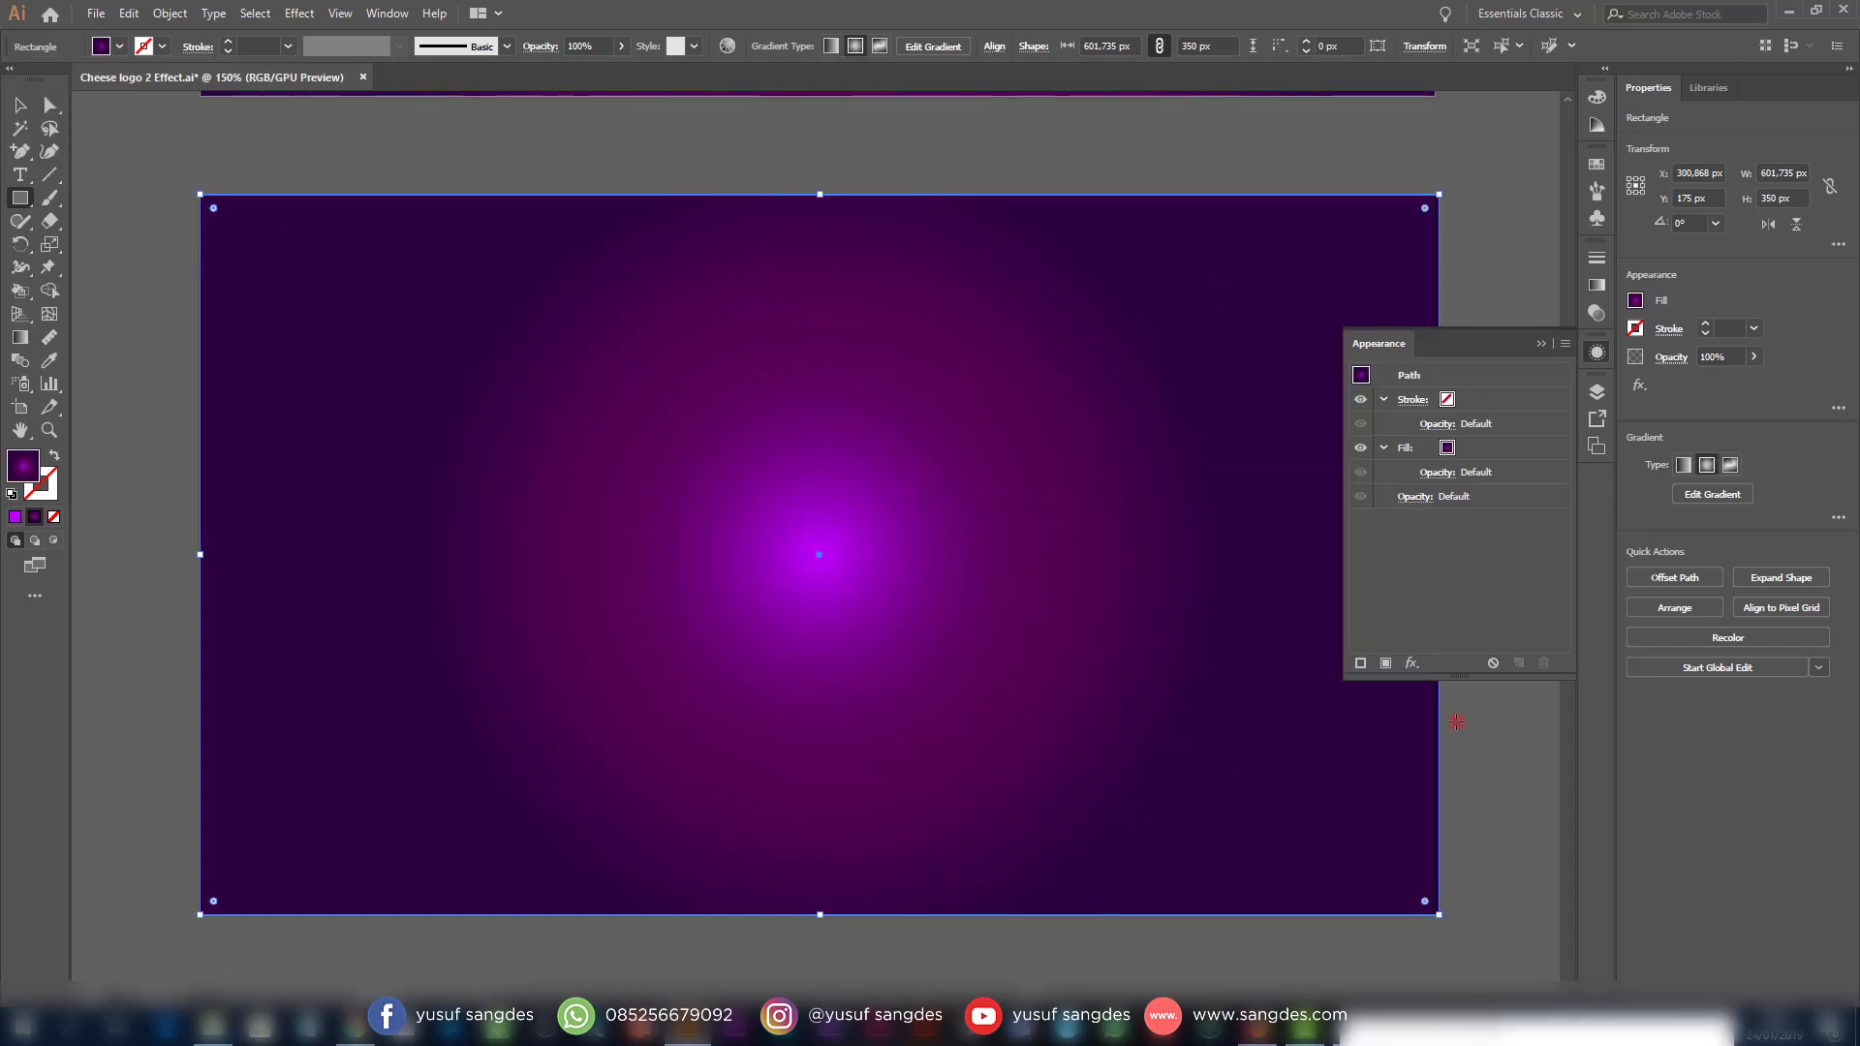
Send the purple background rectangle to the back, behind the Cheese text
click(21, 104)
click(204, 146)
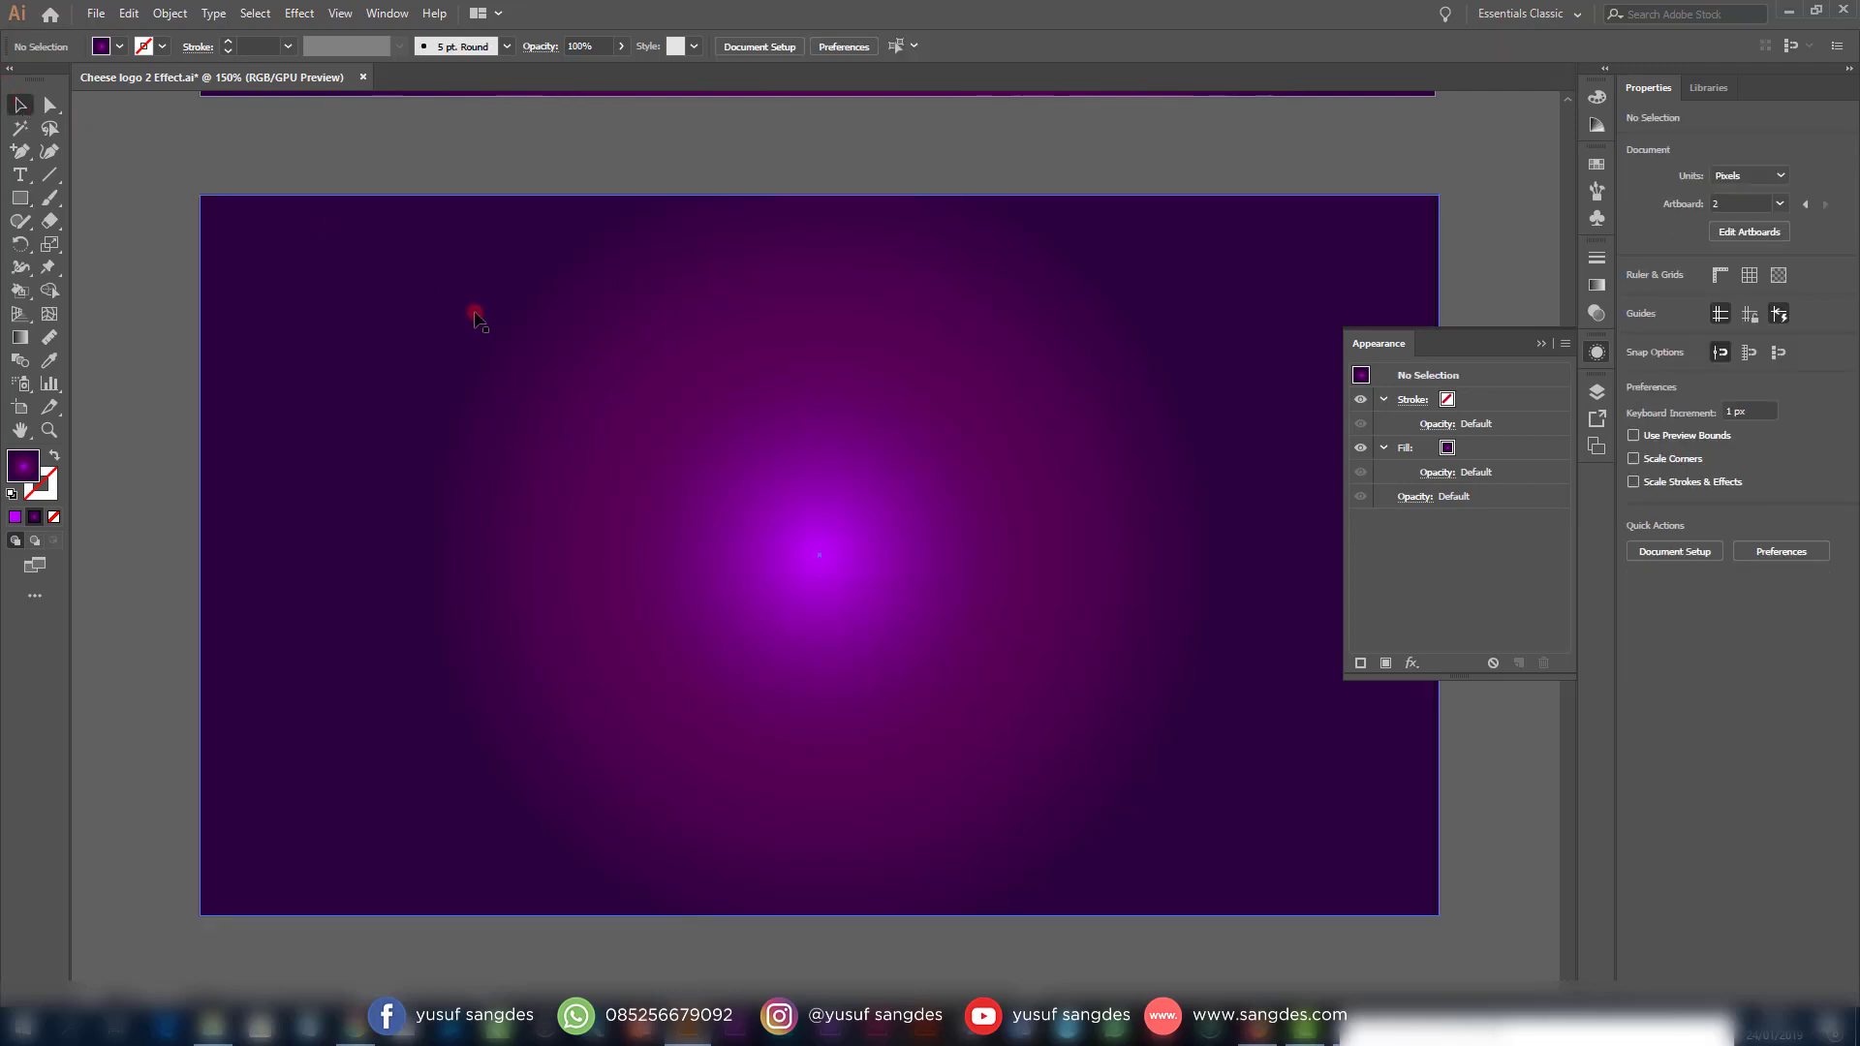
right_click(479, 311)
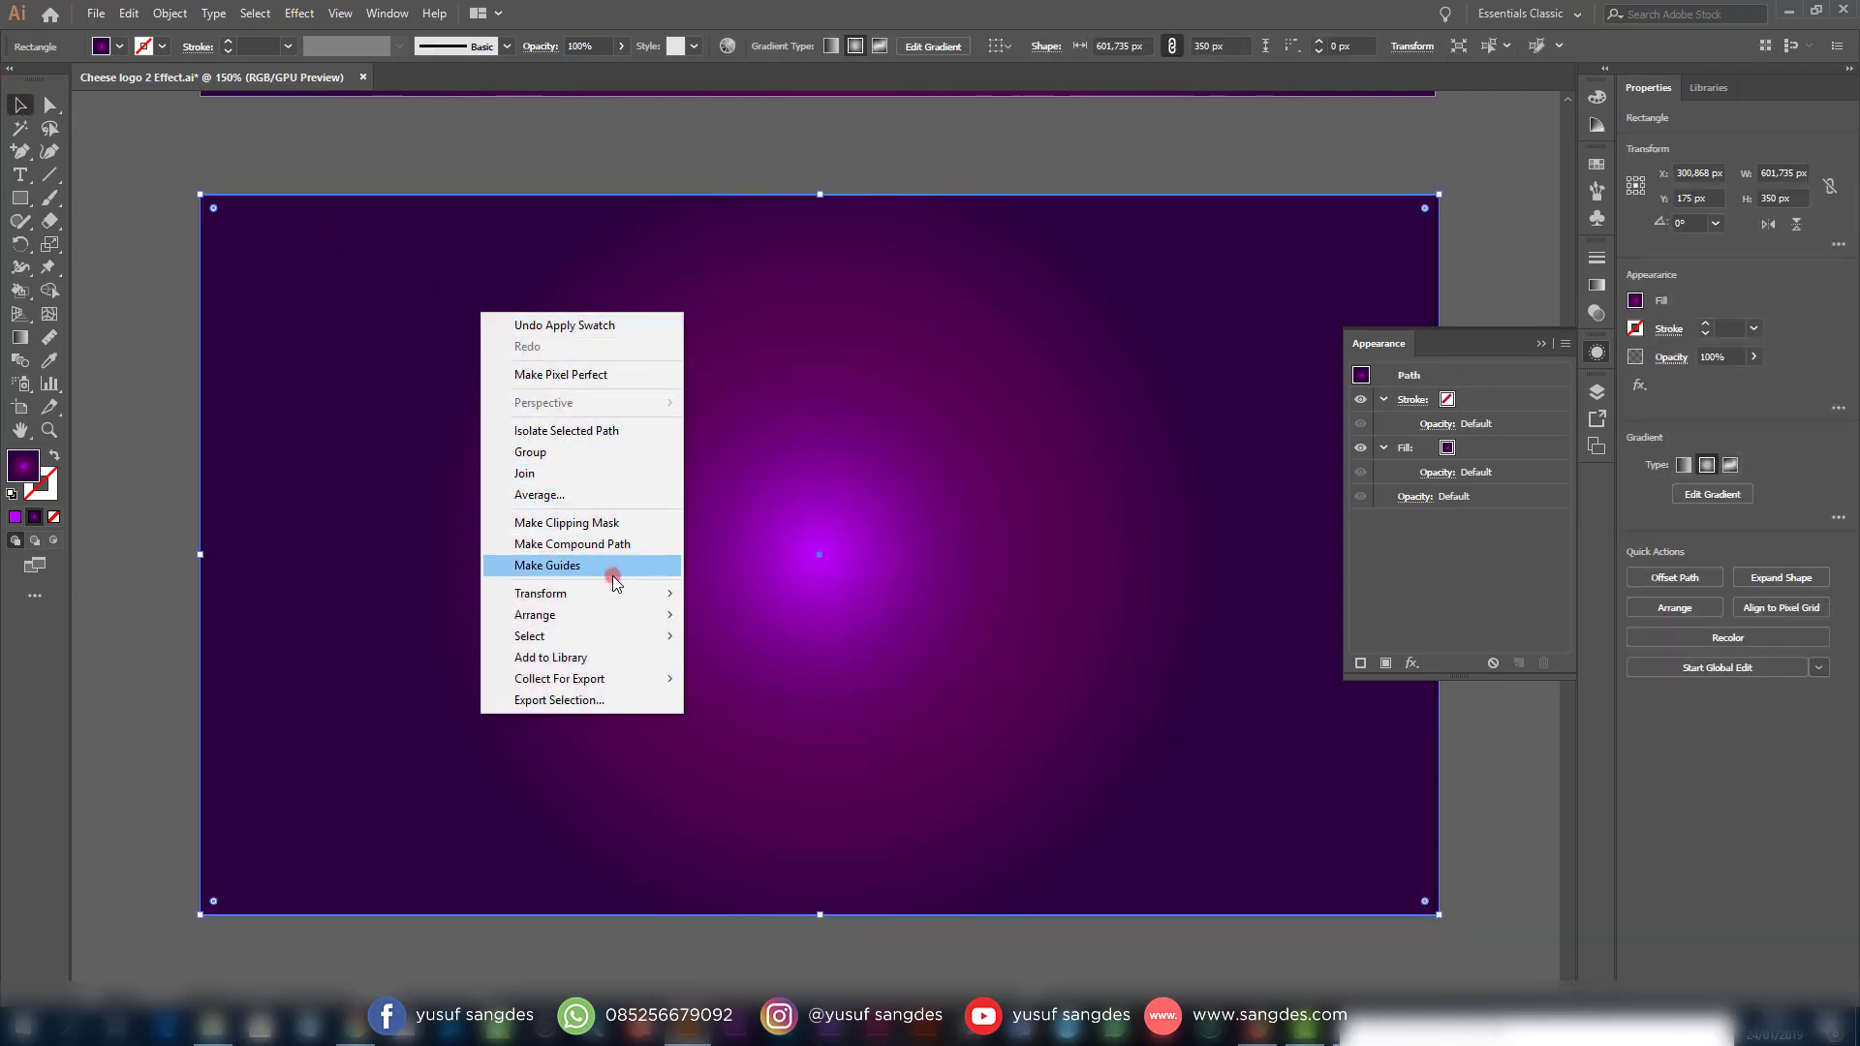
mouse_move(639, 593)
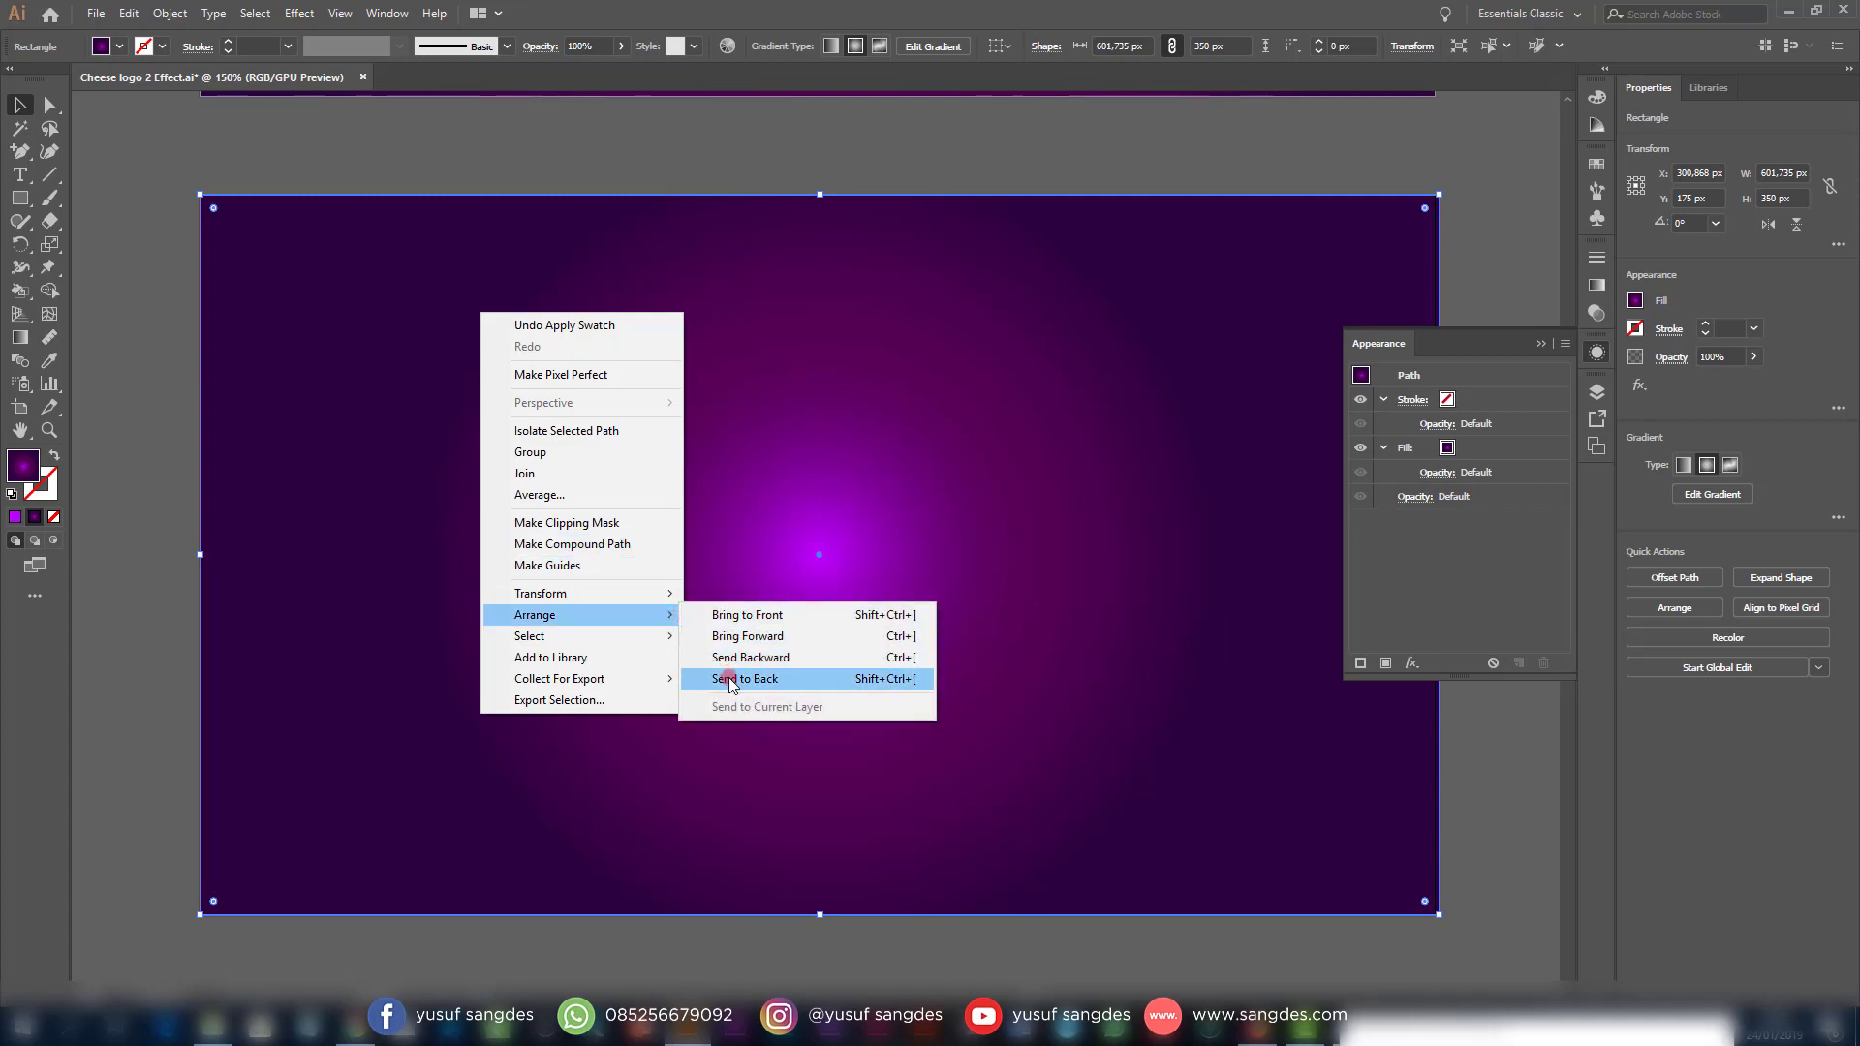
click(729, 681)
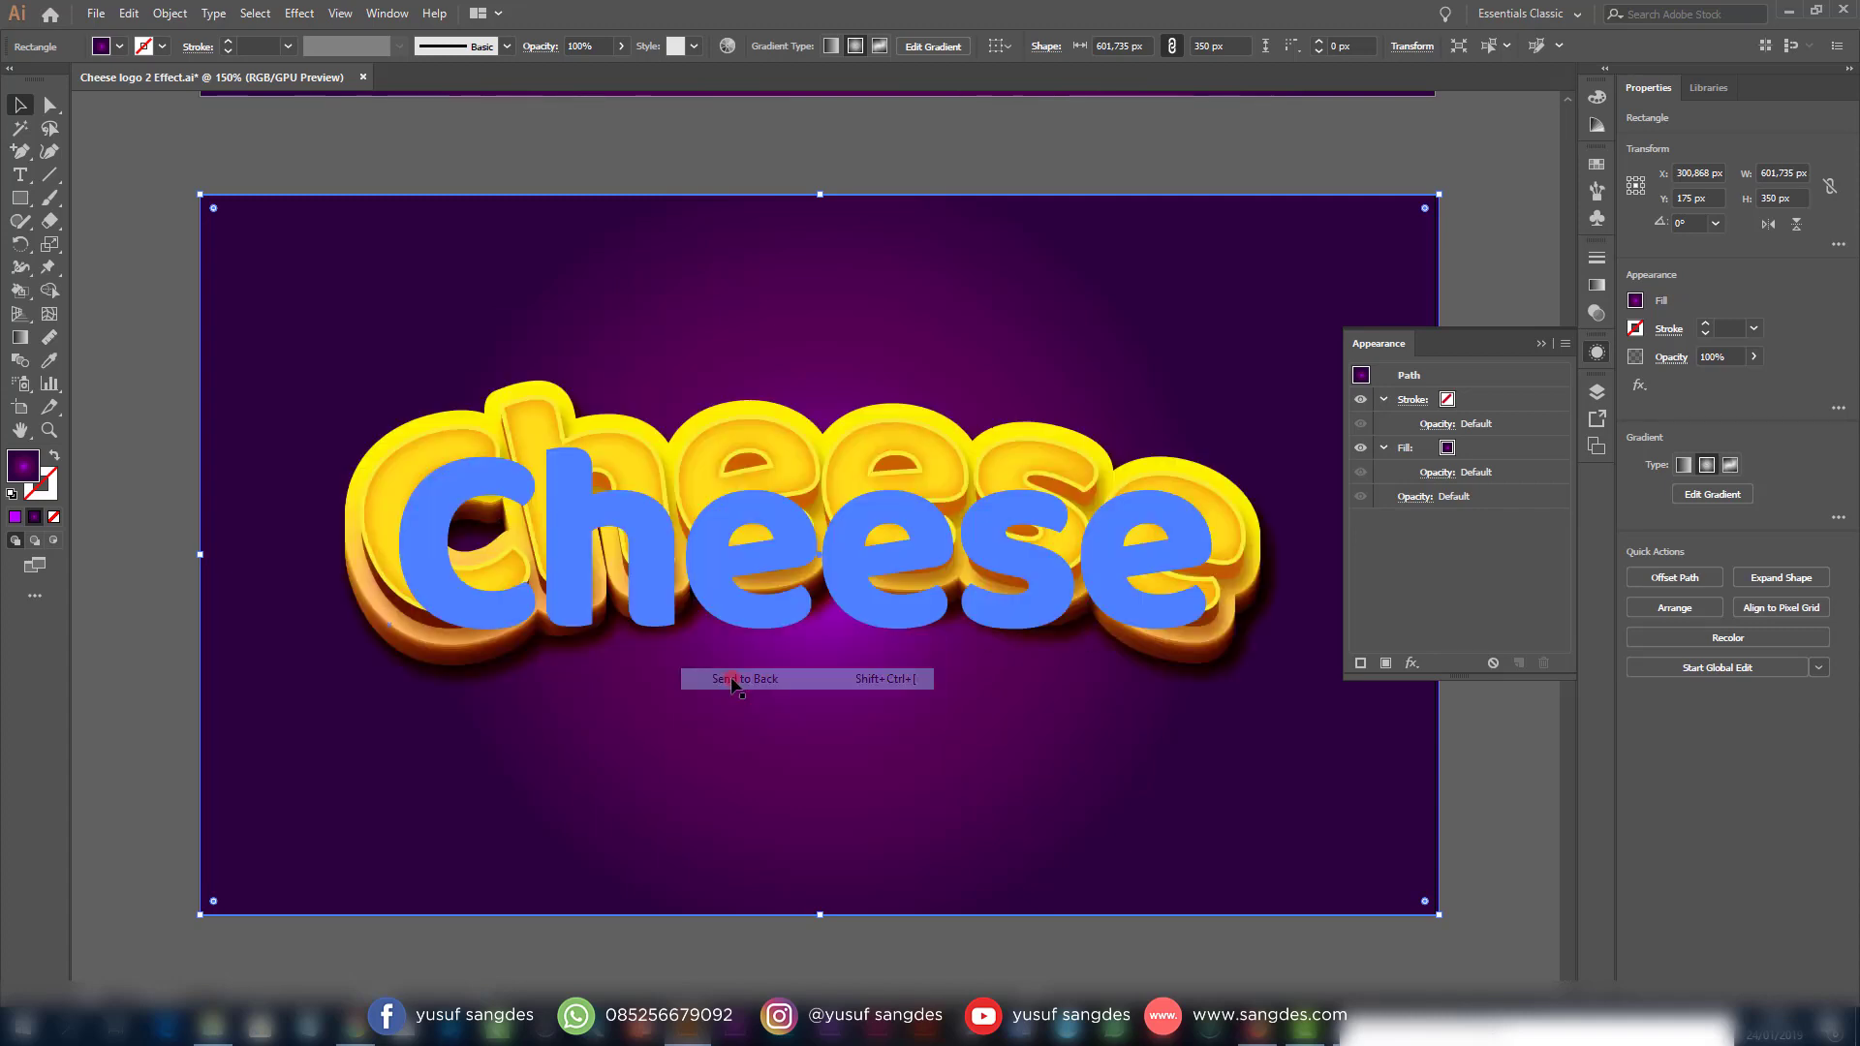
Move the Cheese text slightly right and down on the purple background and deselect it
click(1475, 764)
mouse_move(1012, 540)
mouse_down()
mouse_move(1054, 555)
mouse_move(1013, 542)
mouse_move(1037, 555)
mouse_up()
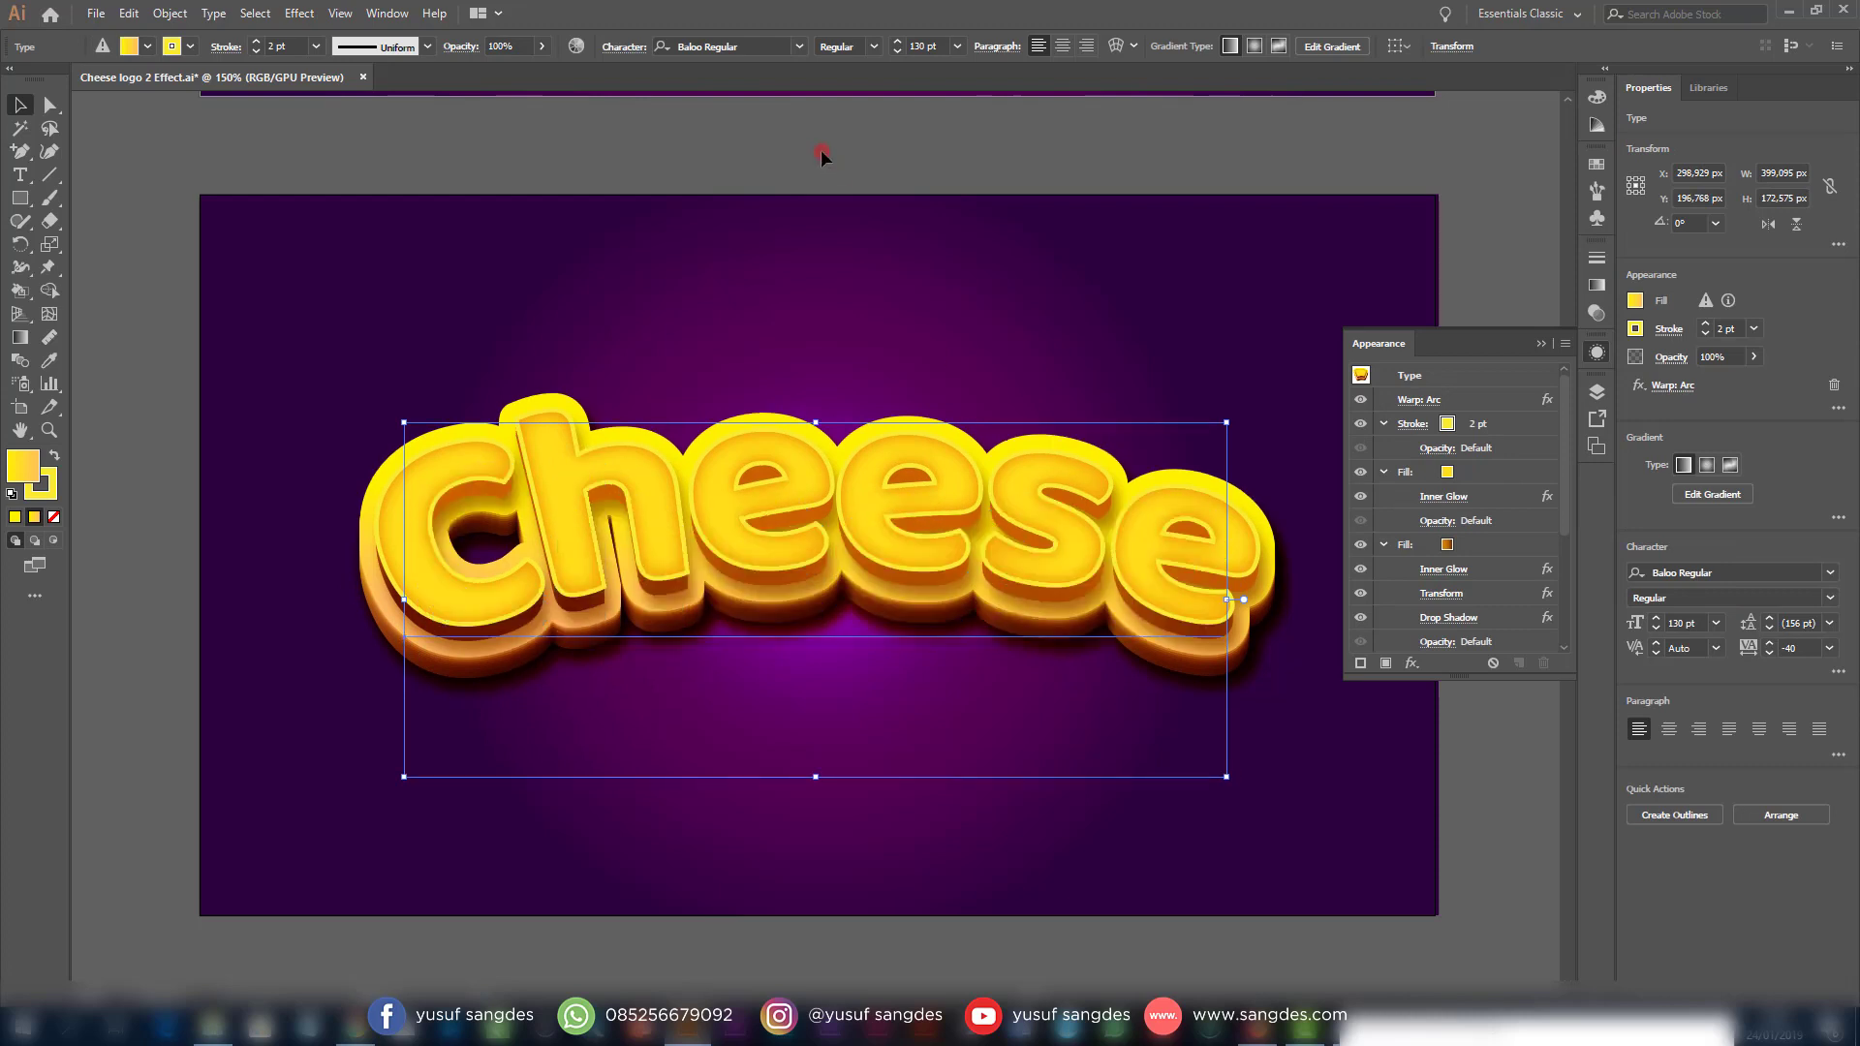
click(827, 153)
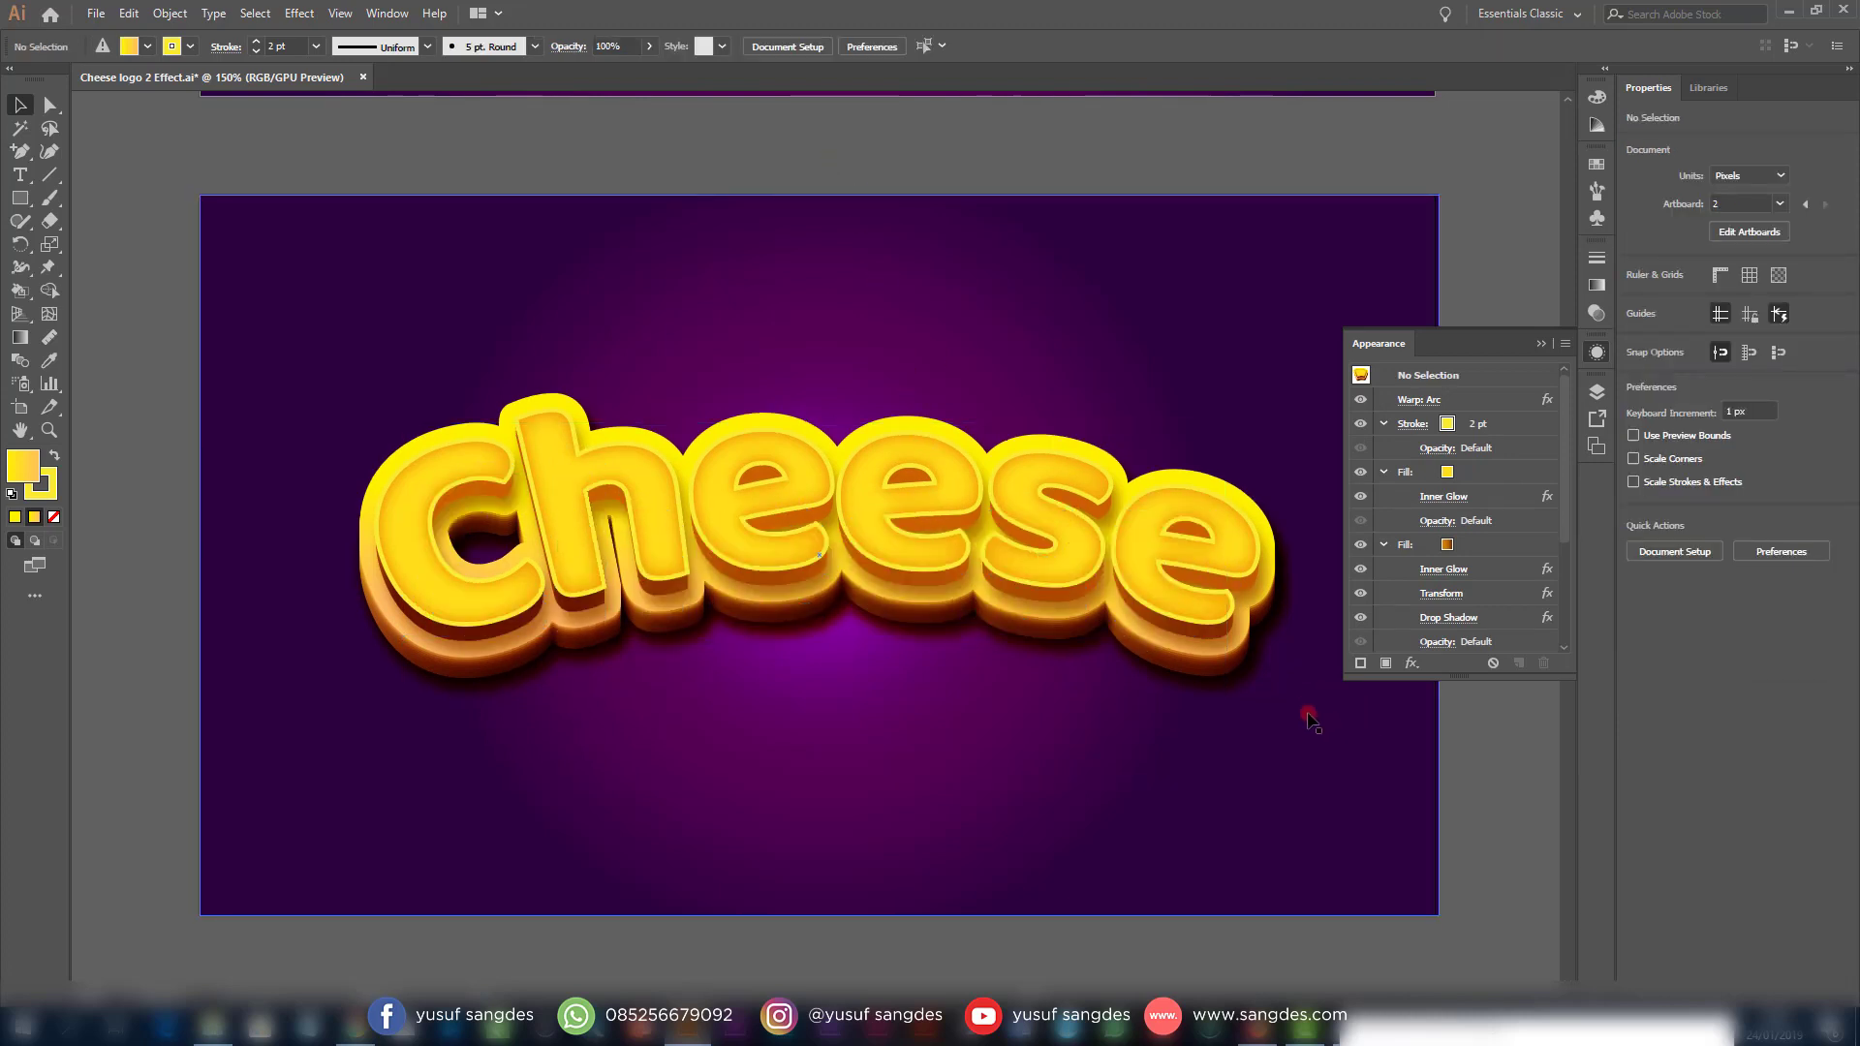
Compare with the finished design's light glow and draw a circle about 159 px wide over the text's upper-left part
scroll(1142, 712, up, 12)
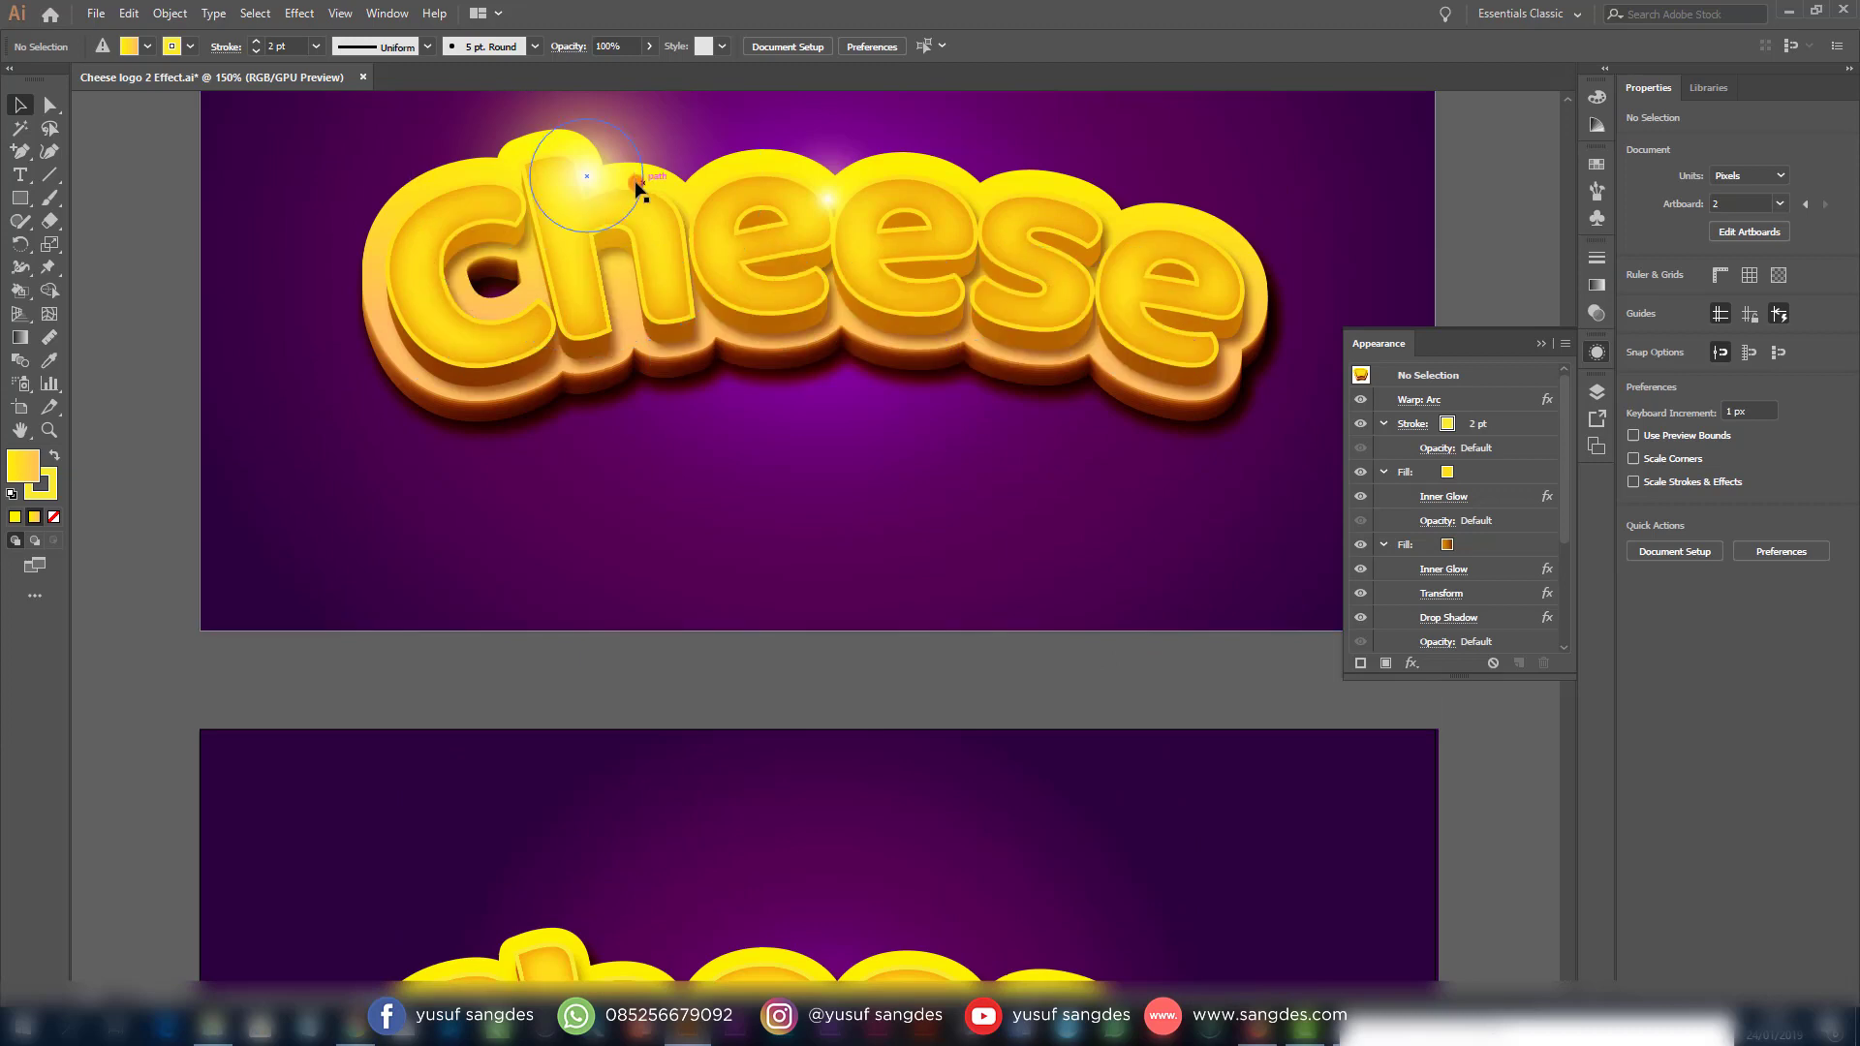
scroll(896, 635, down, 6)
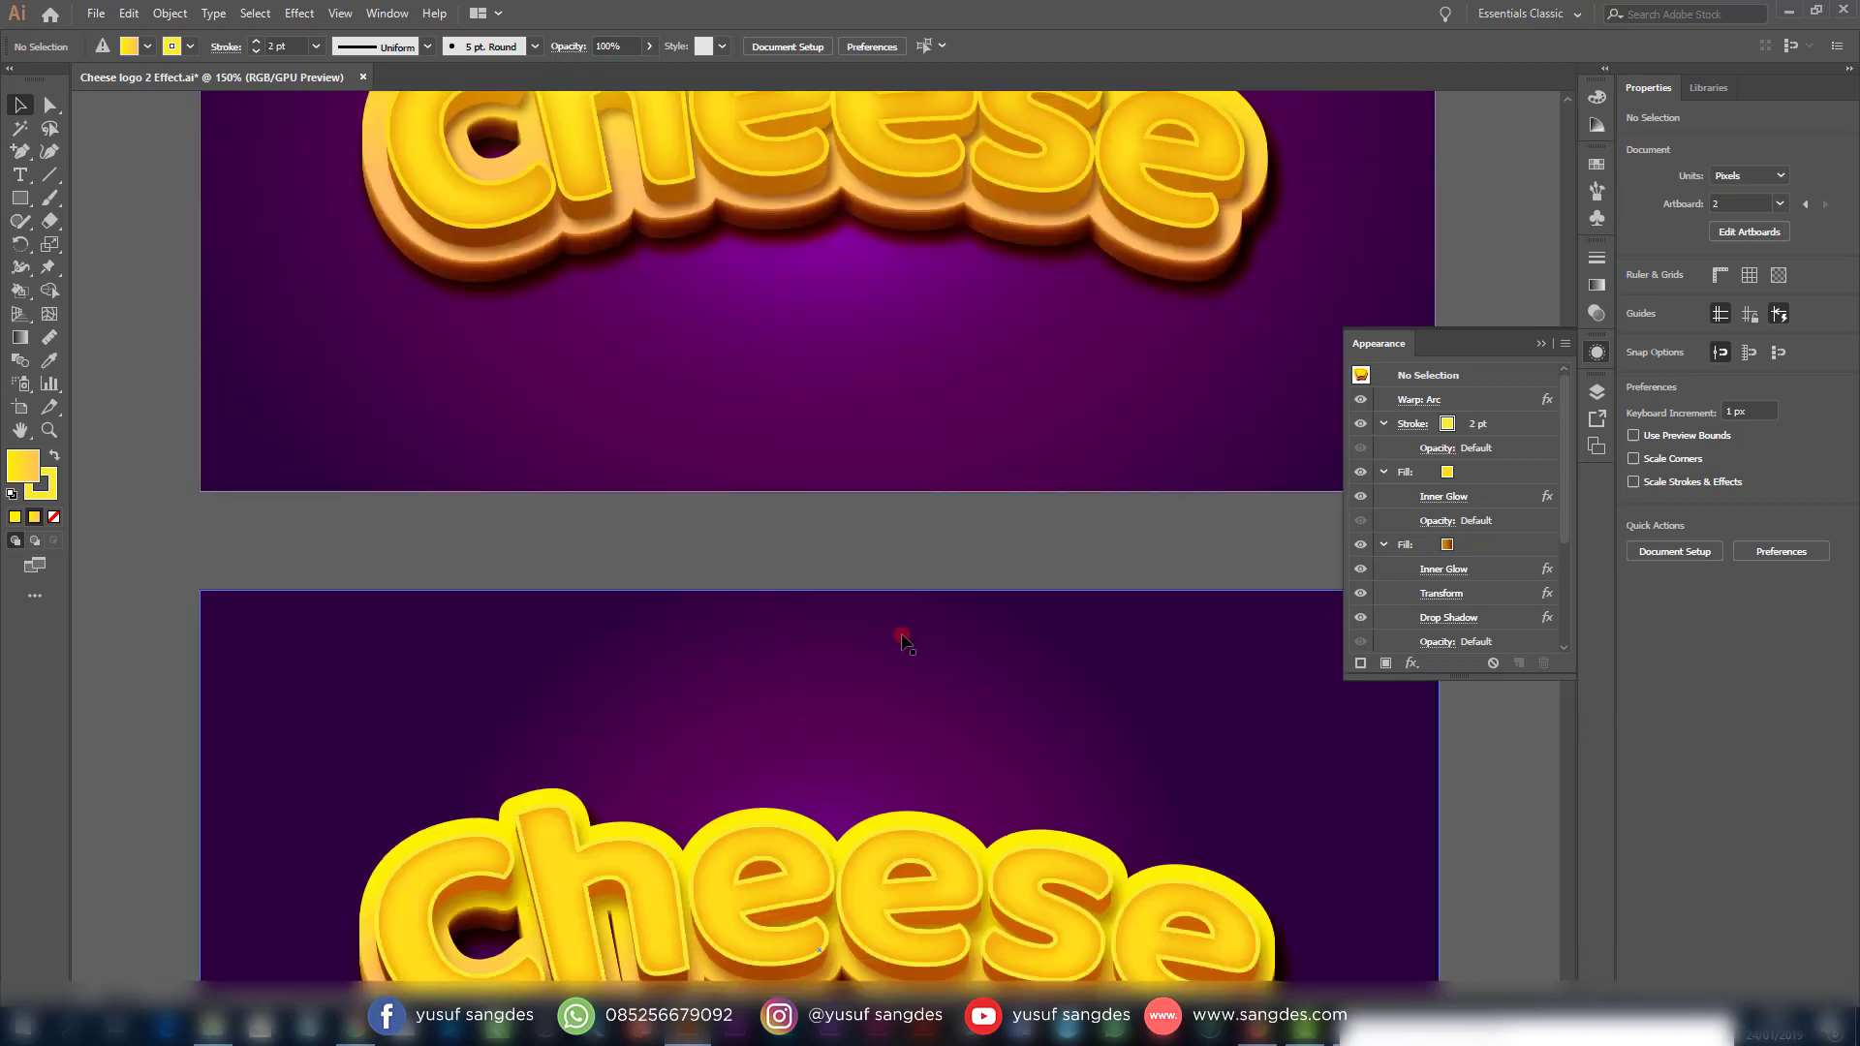
scroll(911, 629, down, 5)
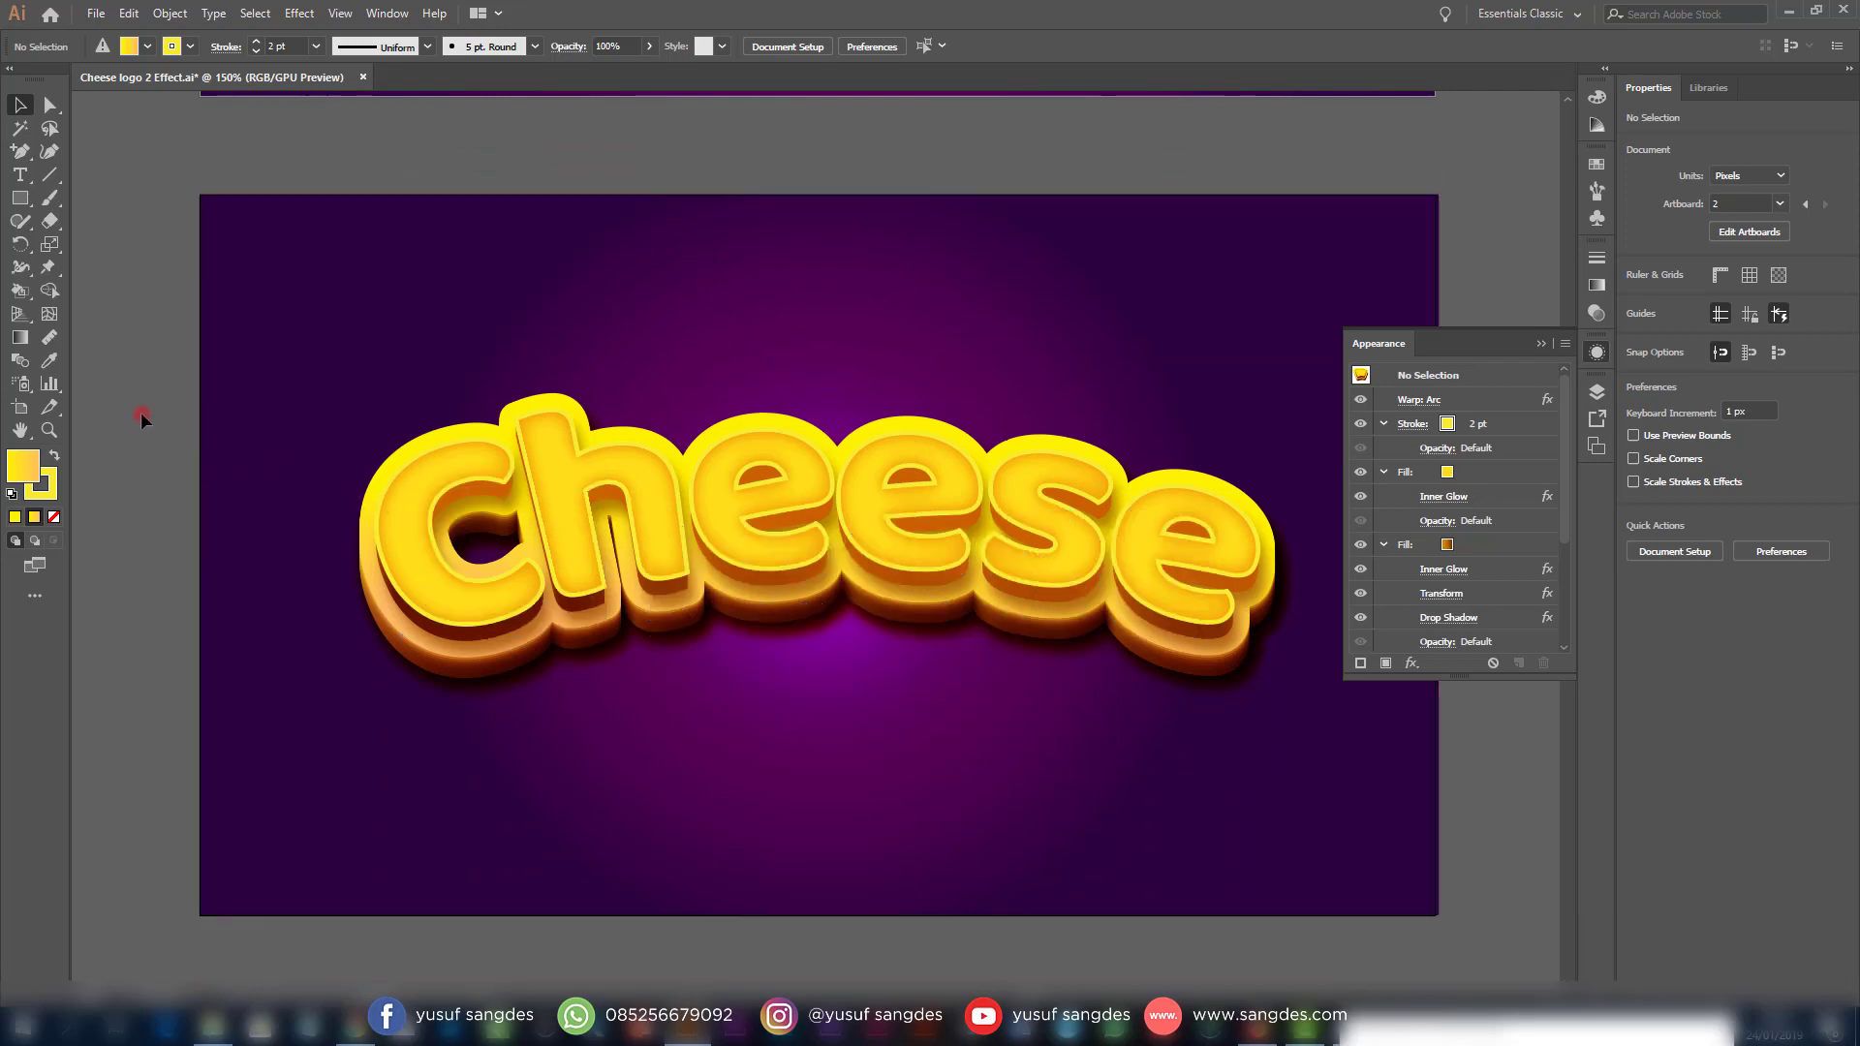
scroll(228, 447, down, 1)
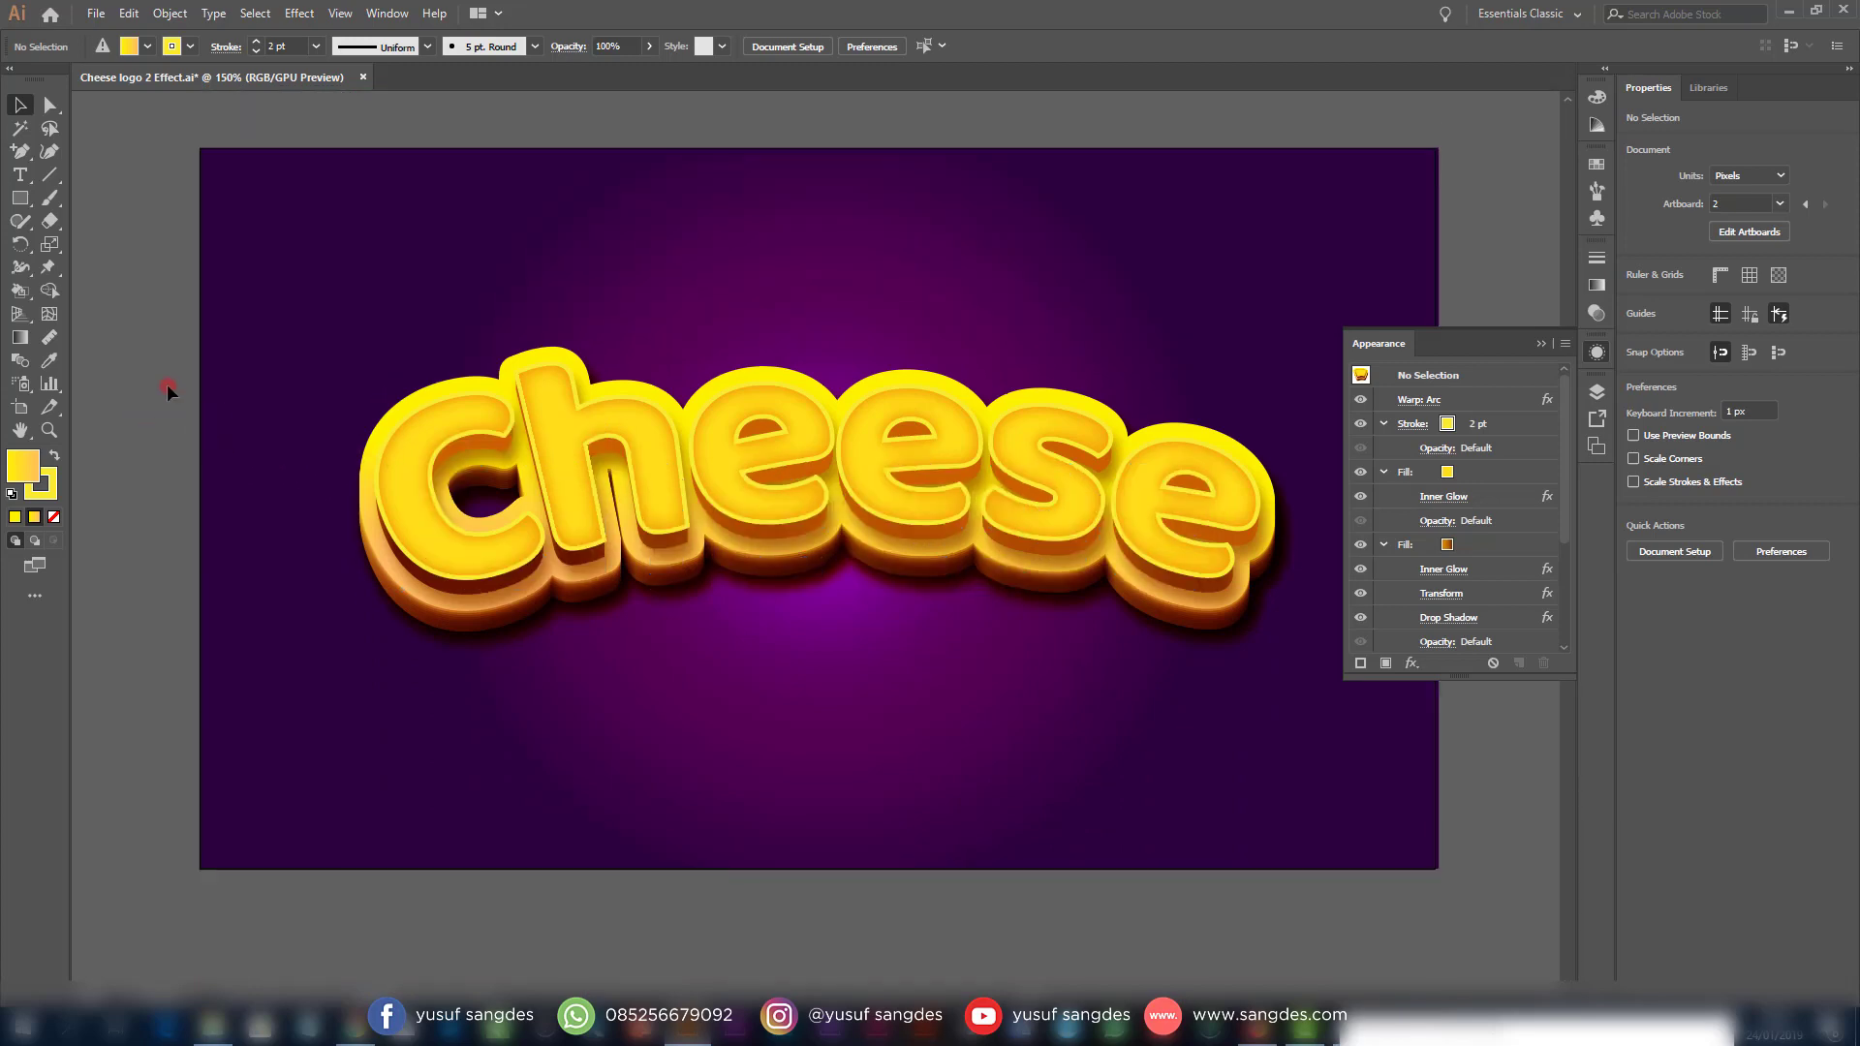
click(27, 200)
click(107, 244)
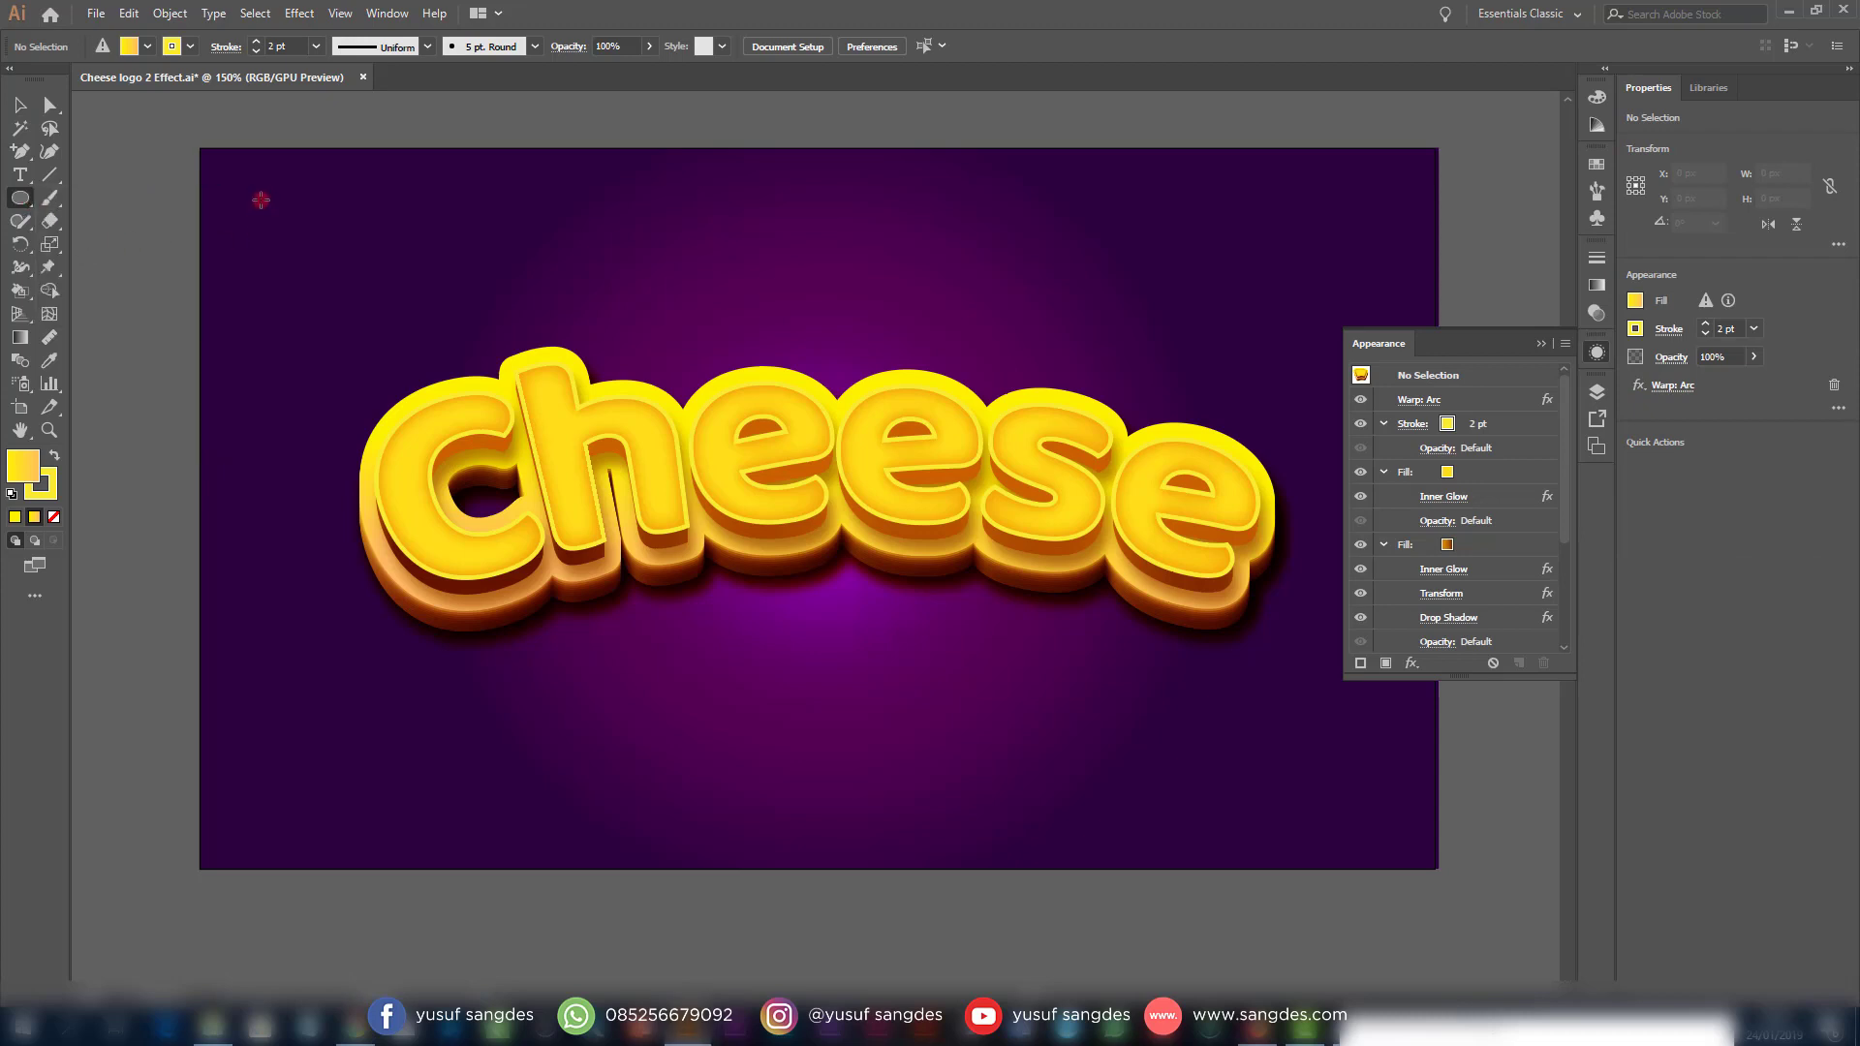
drag(261, 199, 588, 526)
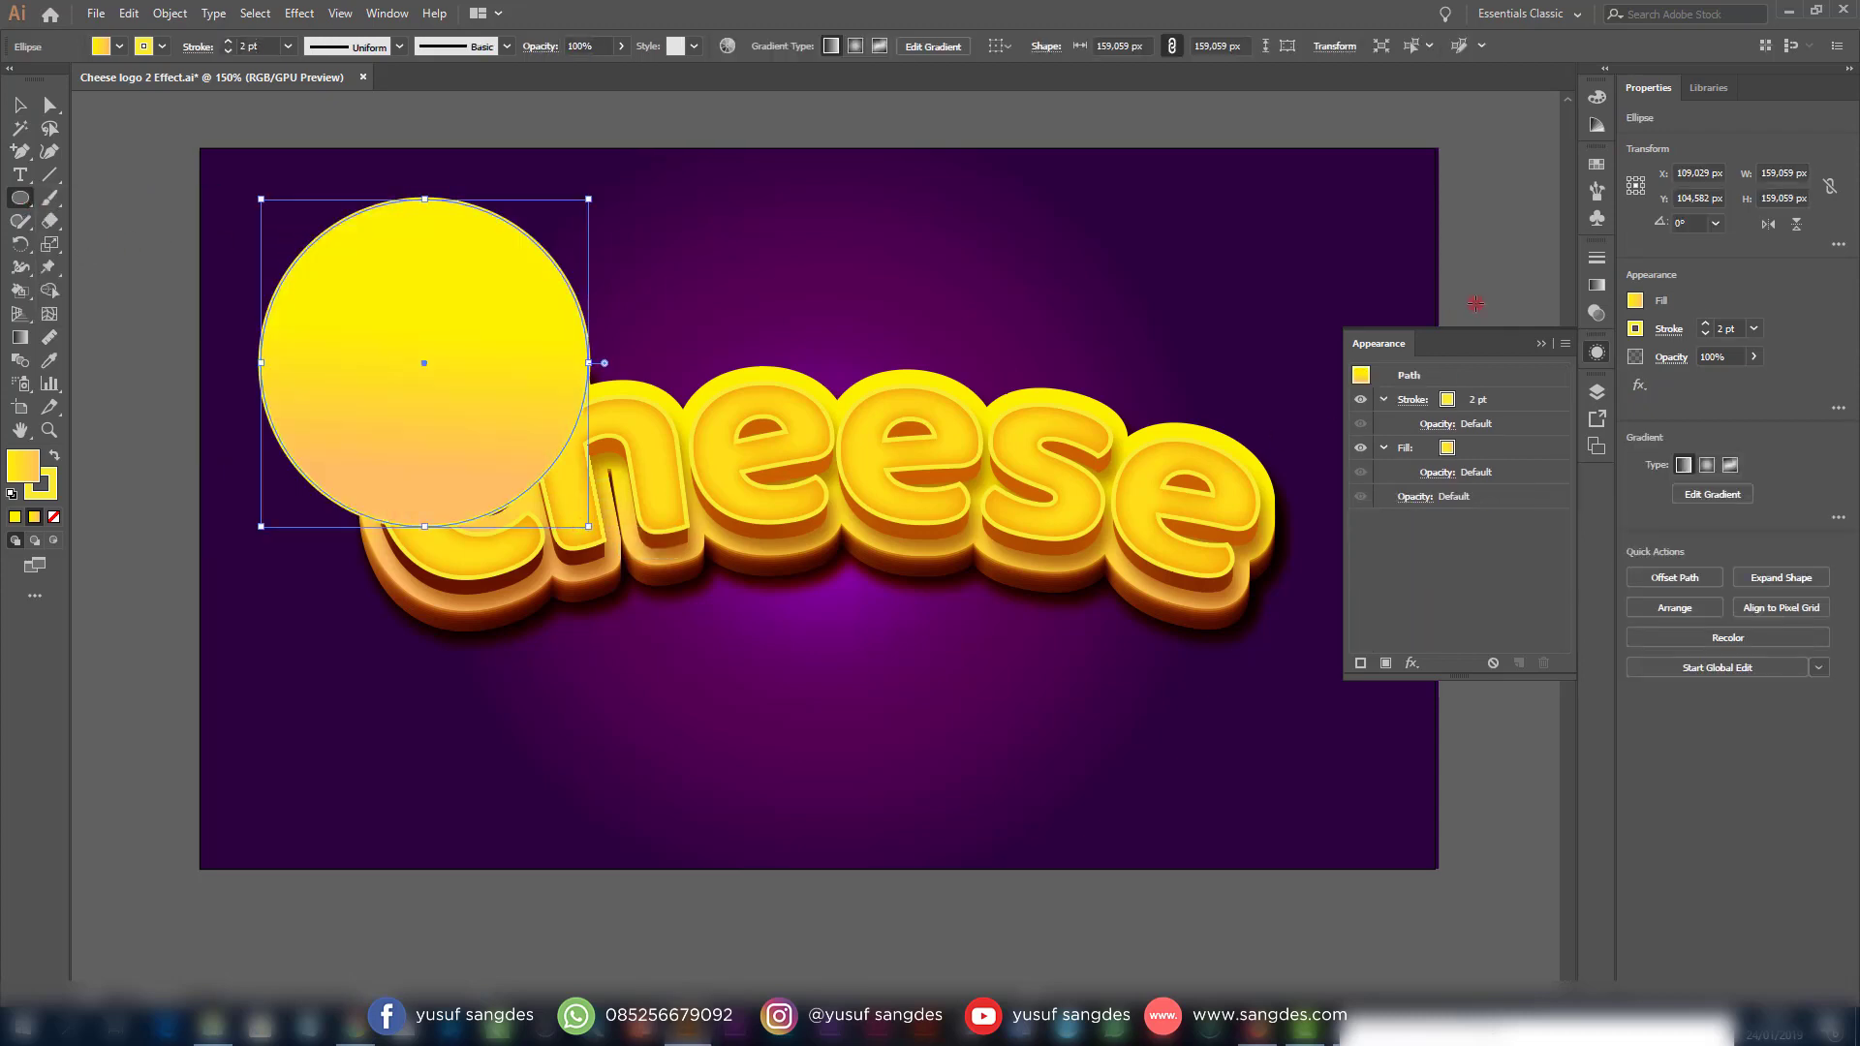
Fill the circle with the White, Black gradient preset and remove its stroke
click(1597, 286)
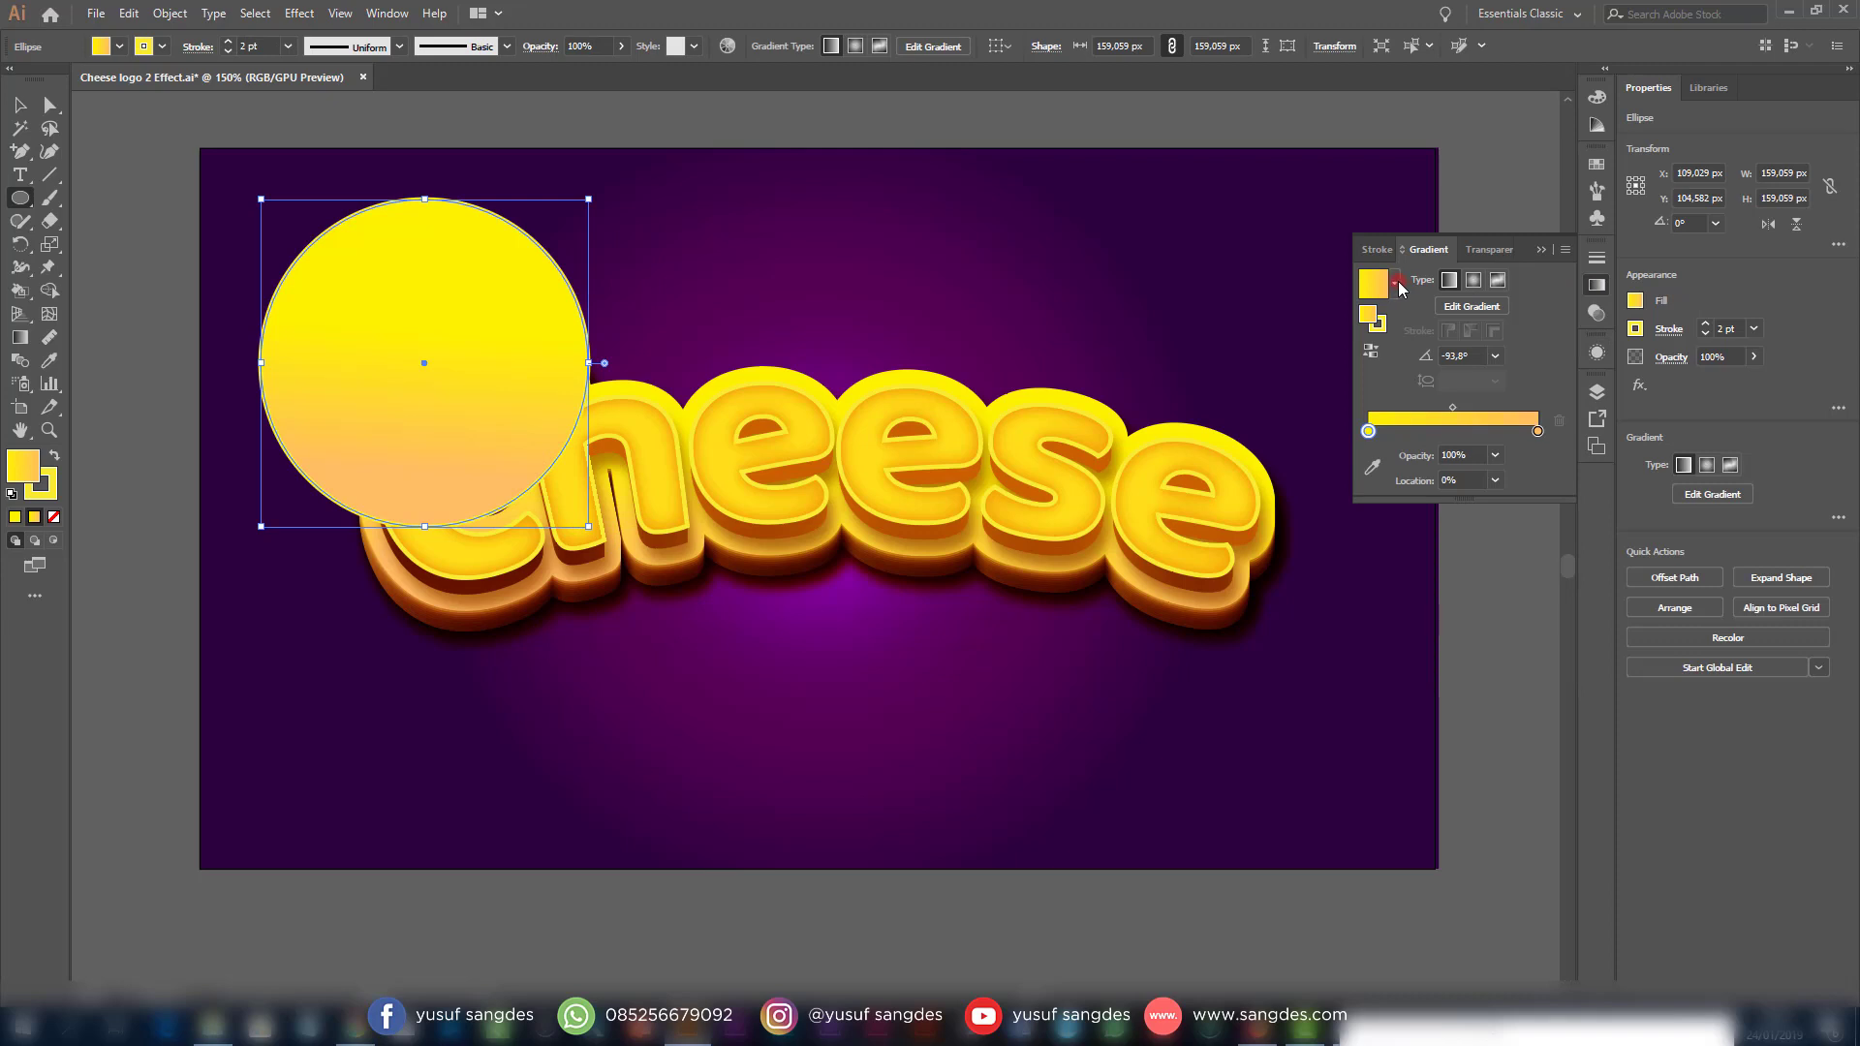
click(1394, 281)
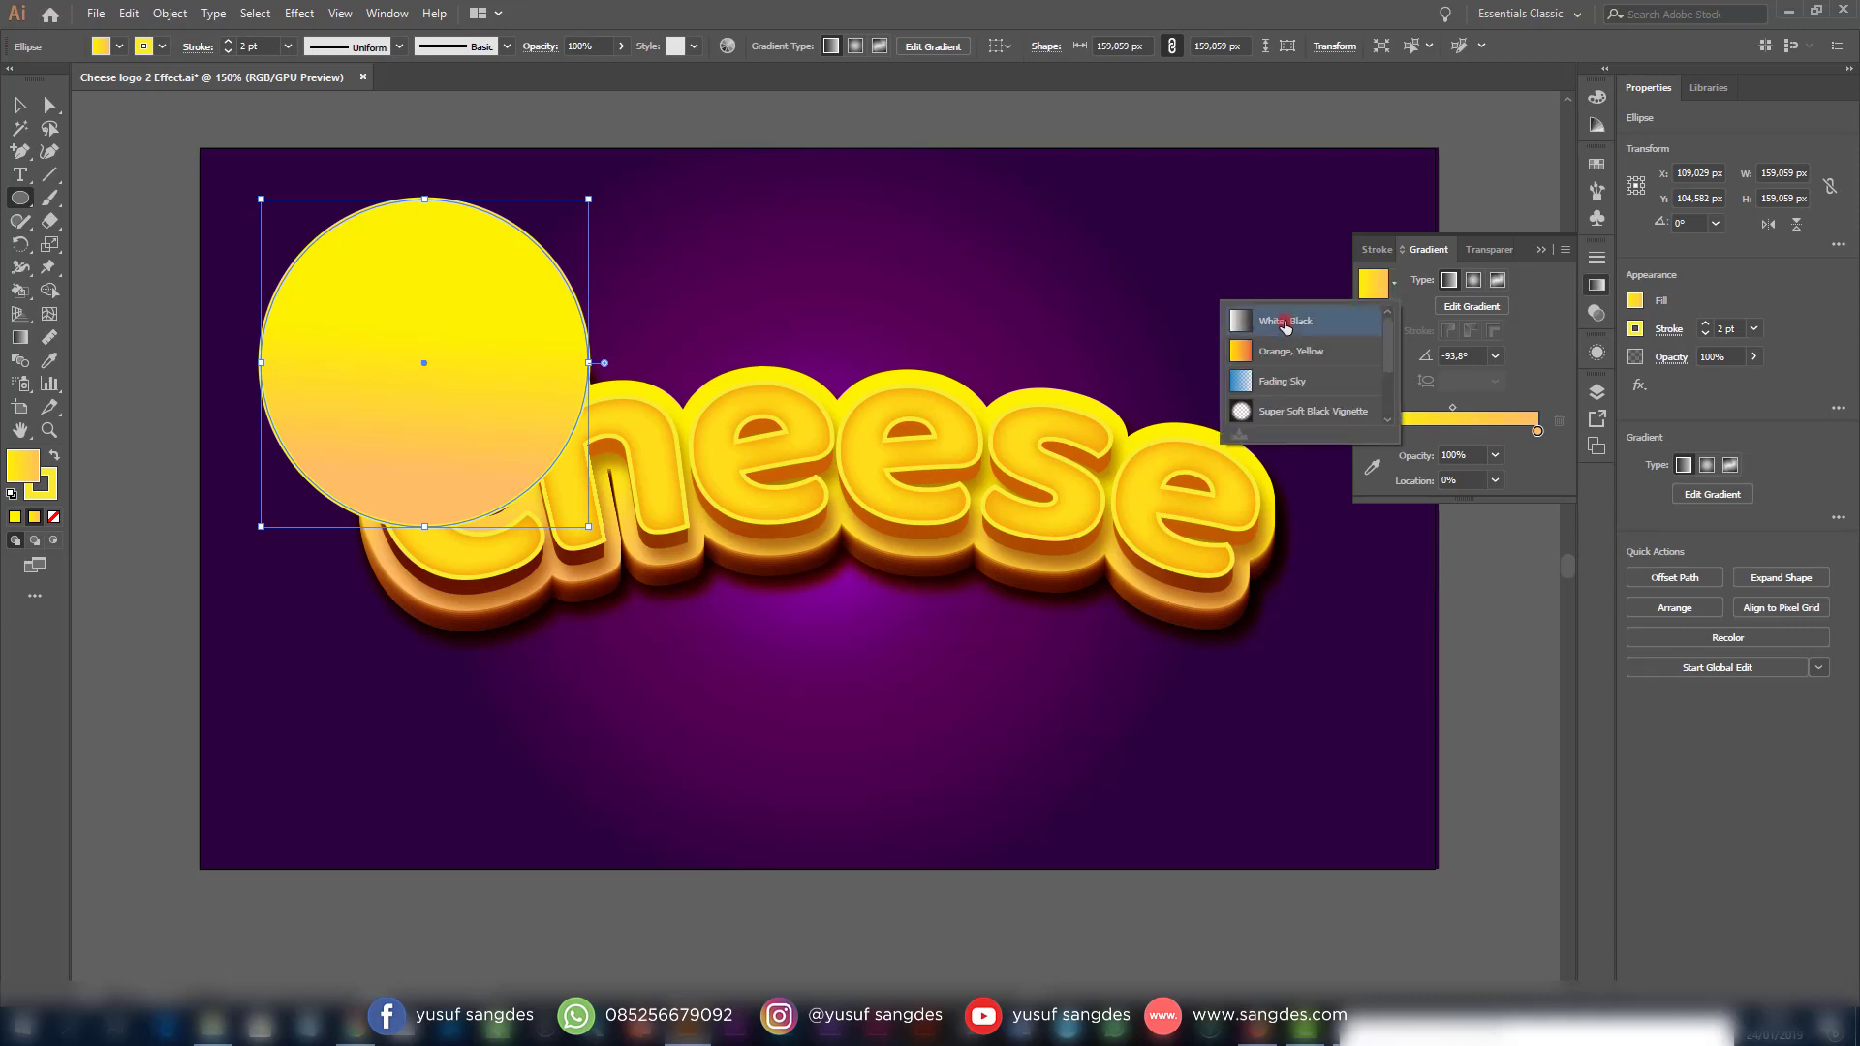
click(1285, 322)
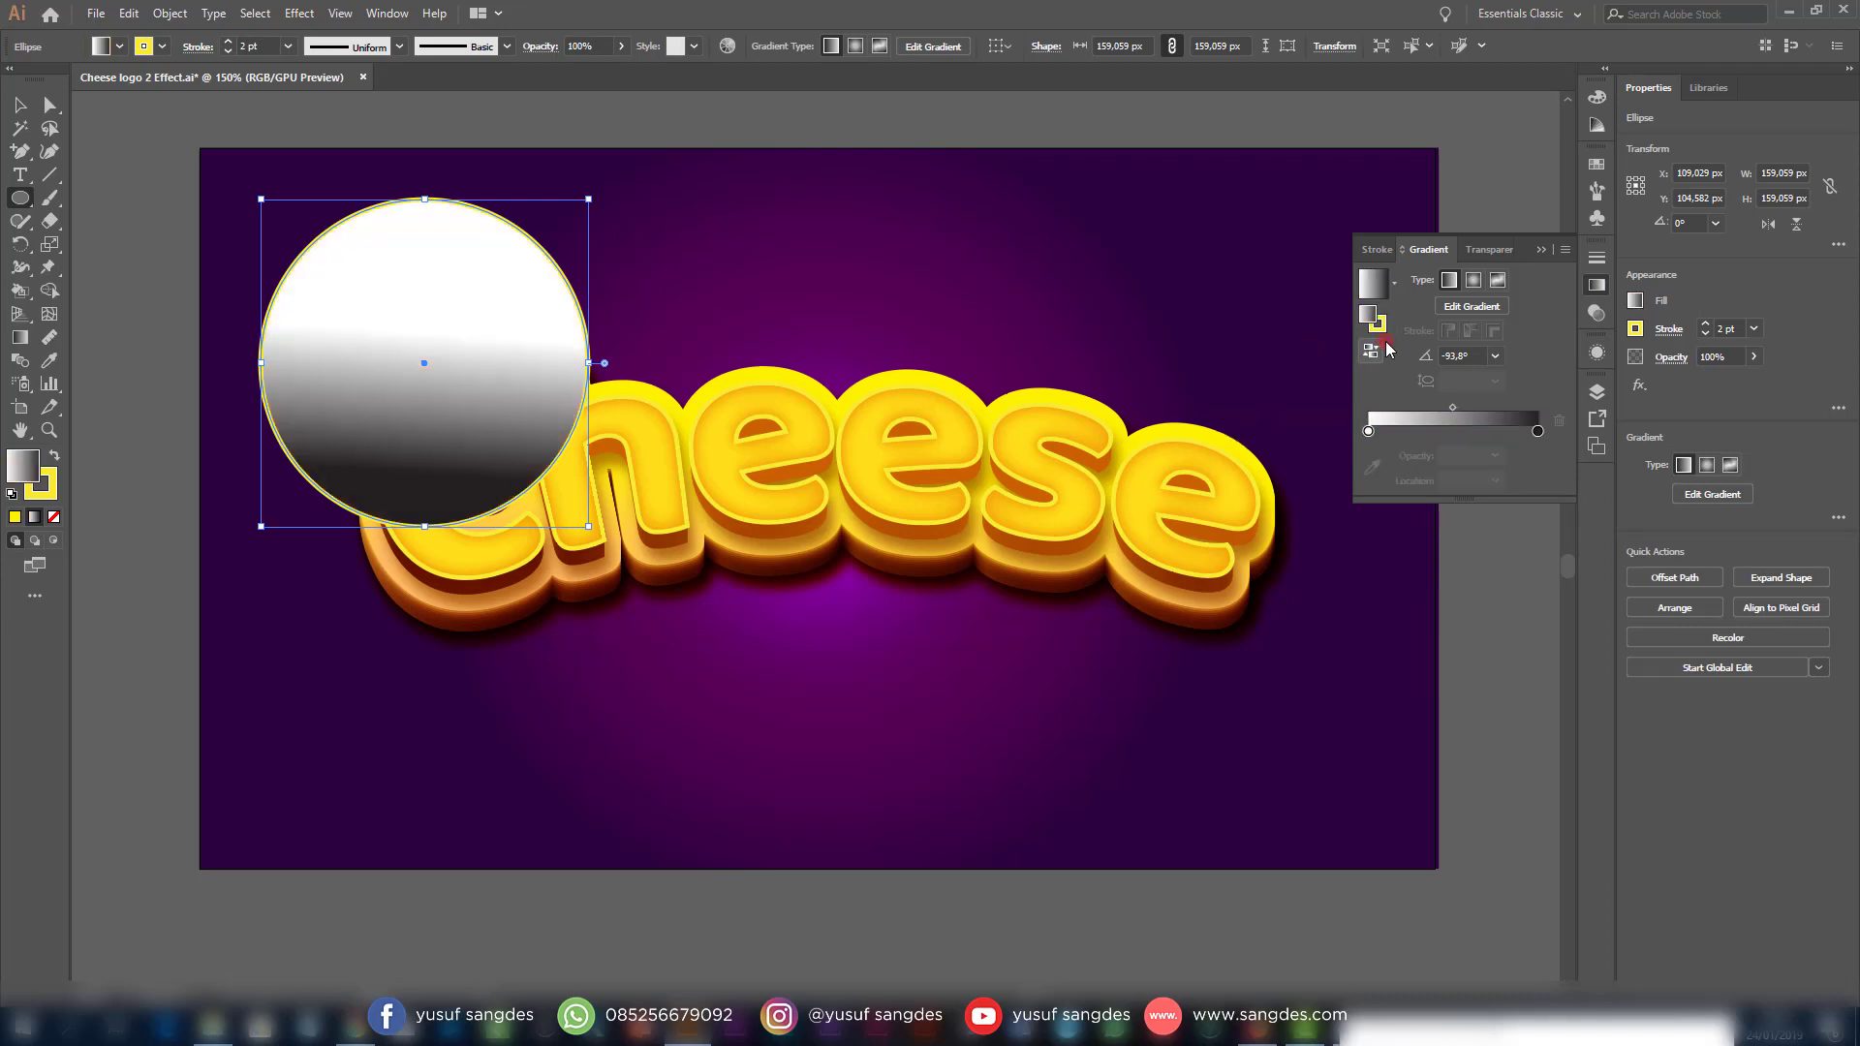
click(161, 46)
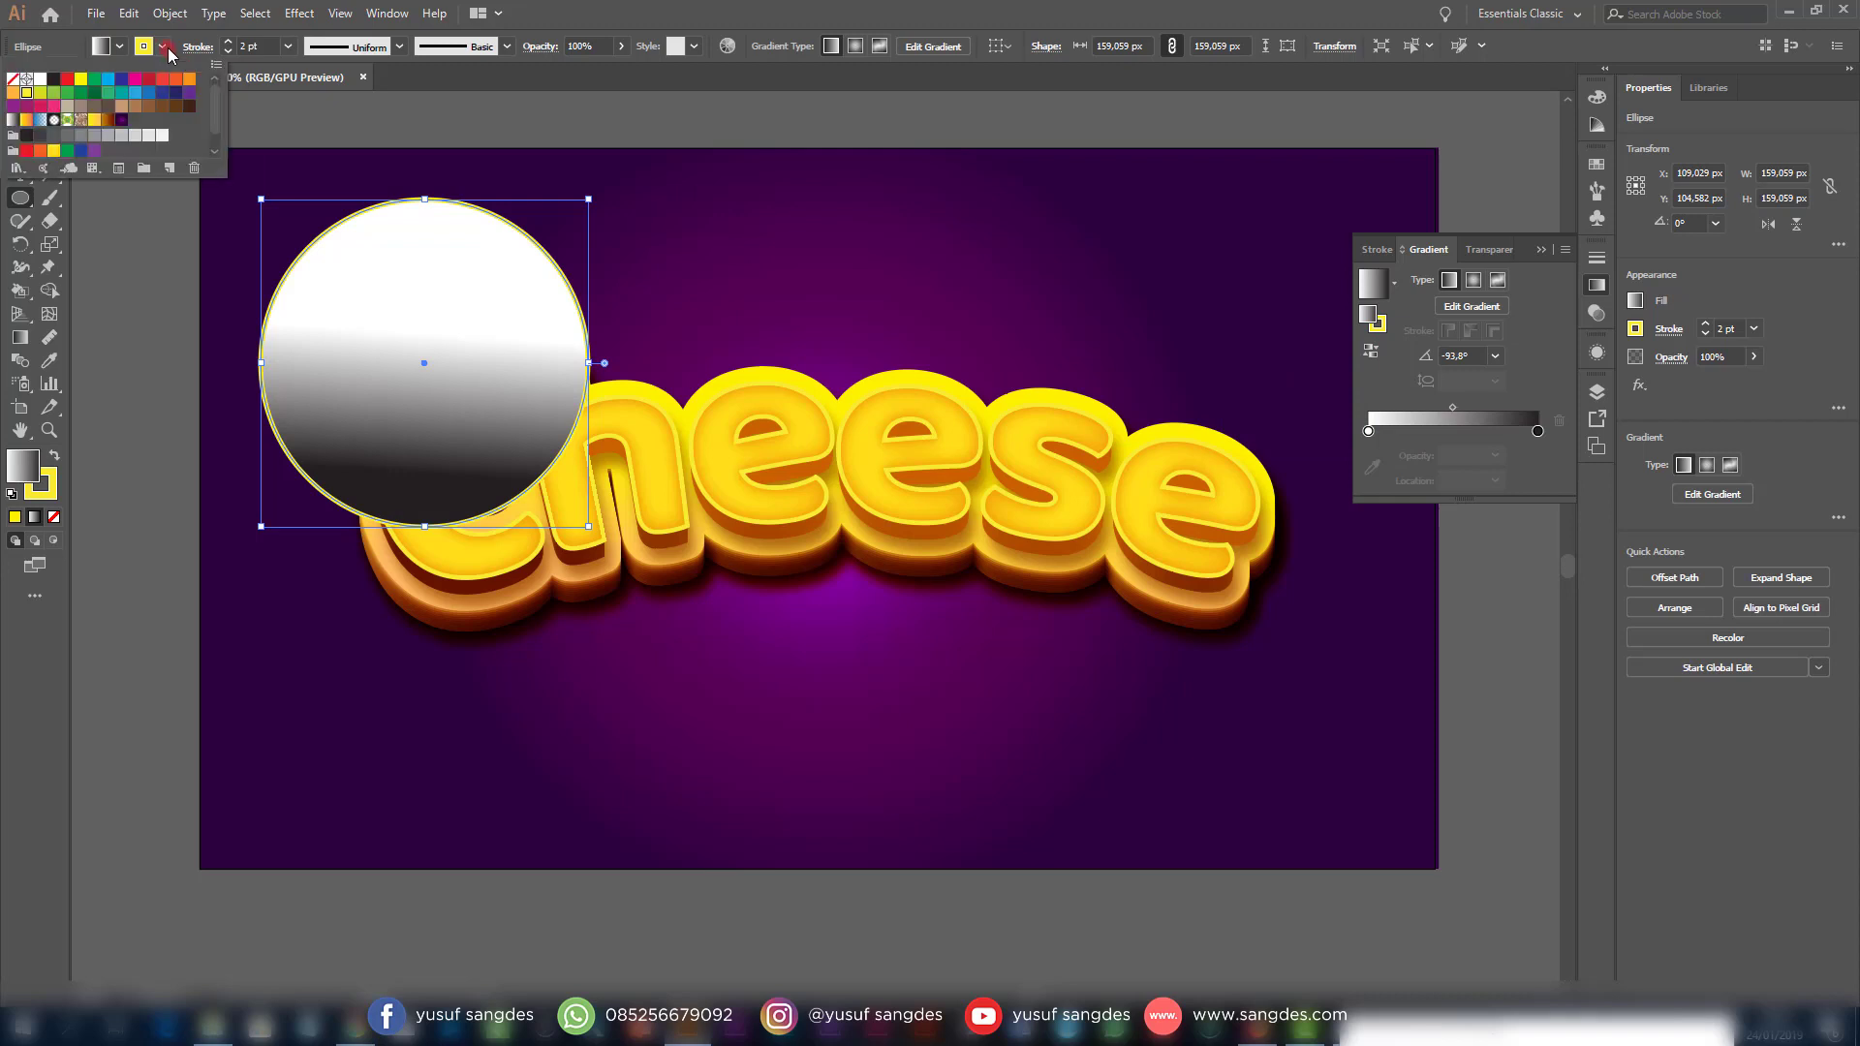
click(12, 78)
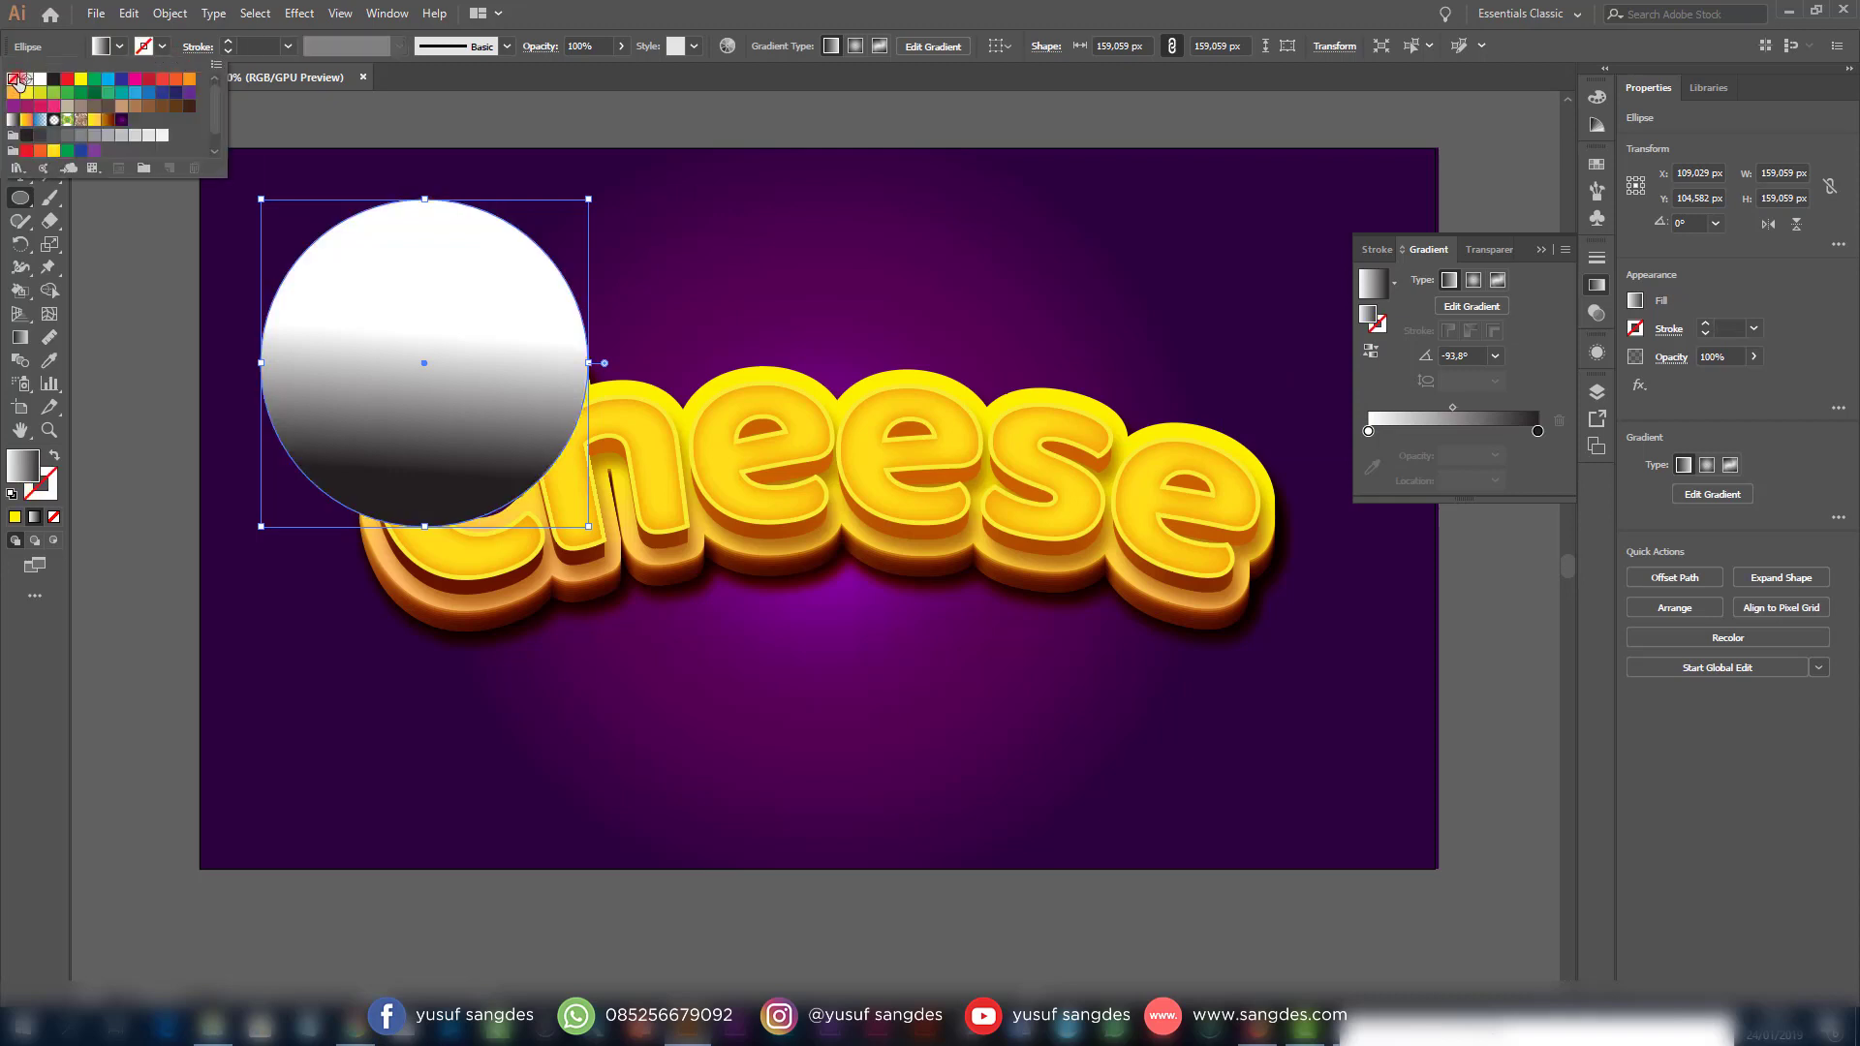
Make the circle's gradient radial, set its outer stop to black (000000) and move the midpoint to 27.55%
click(1475, 283)
click(1476, 283)
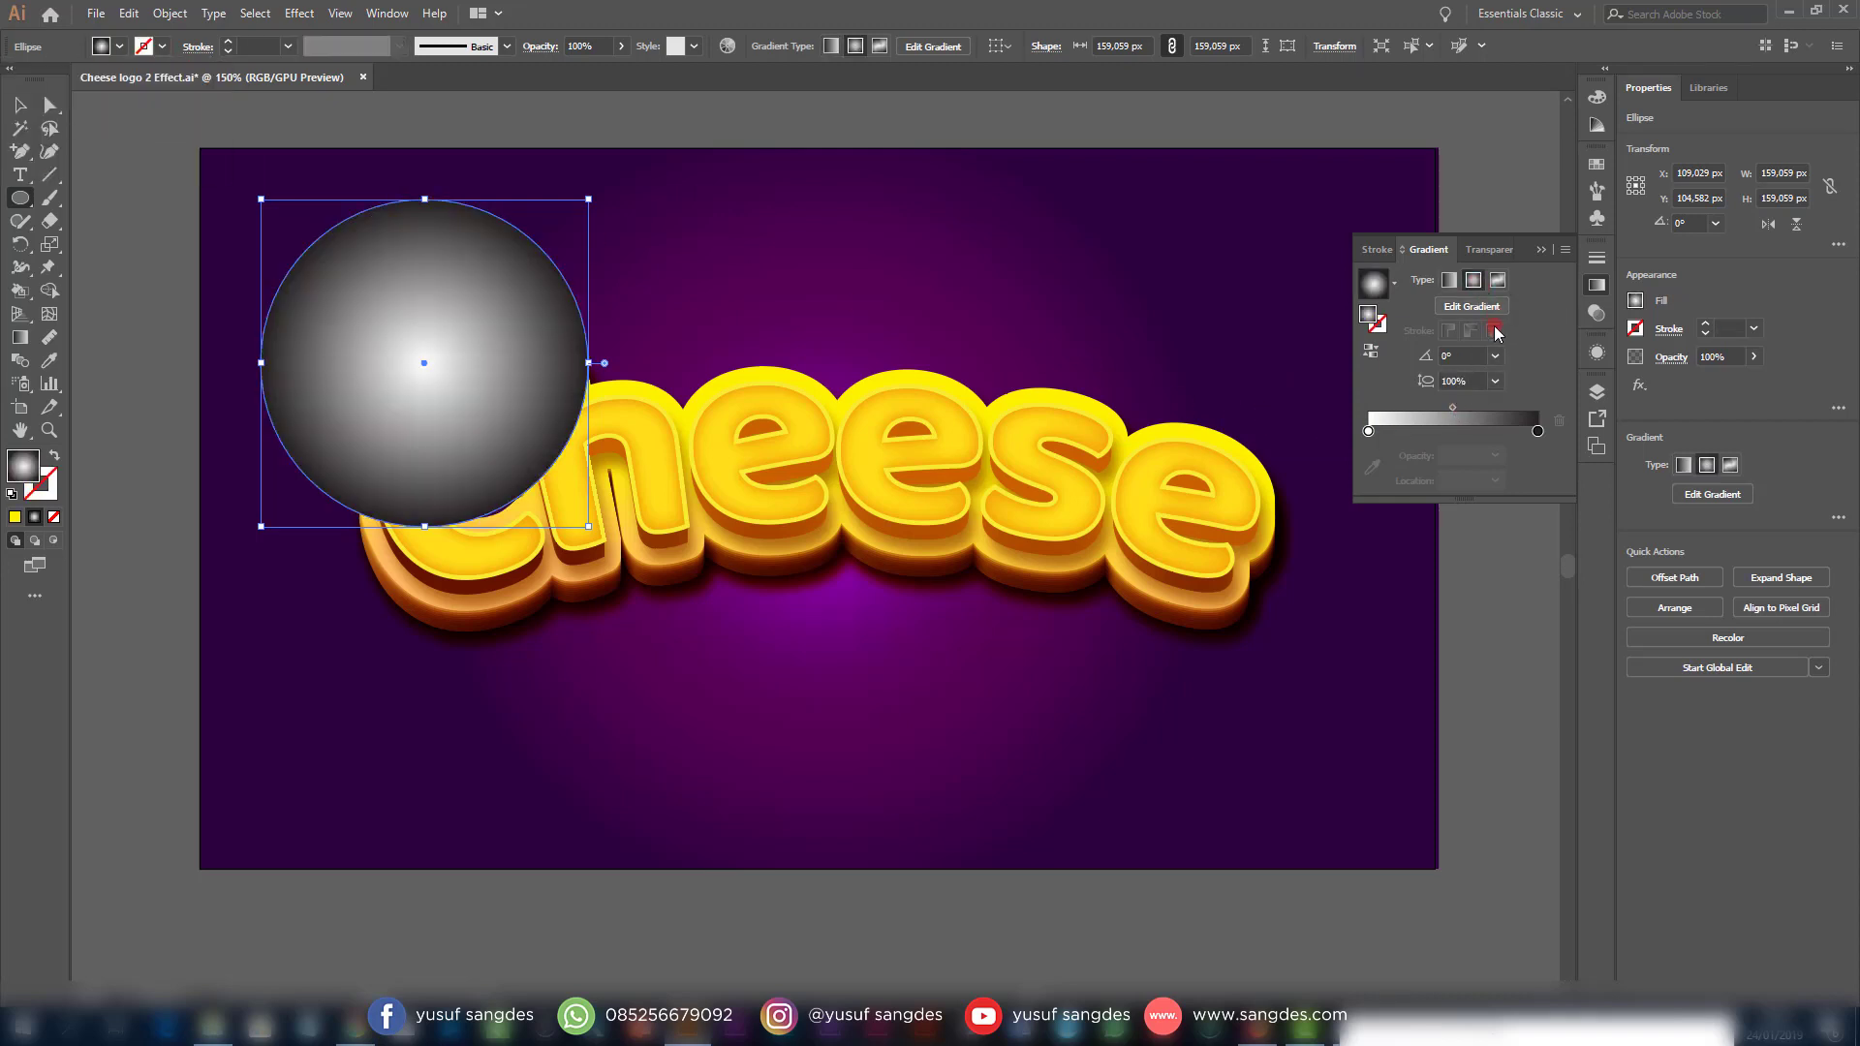
drag(1452, 407, 1445, 407)
double_click(1538, 432)
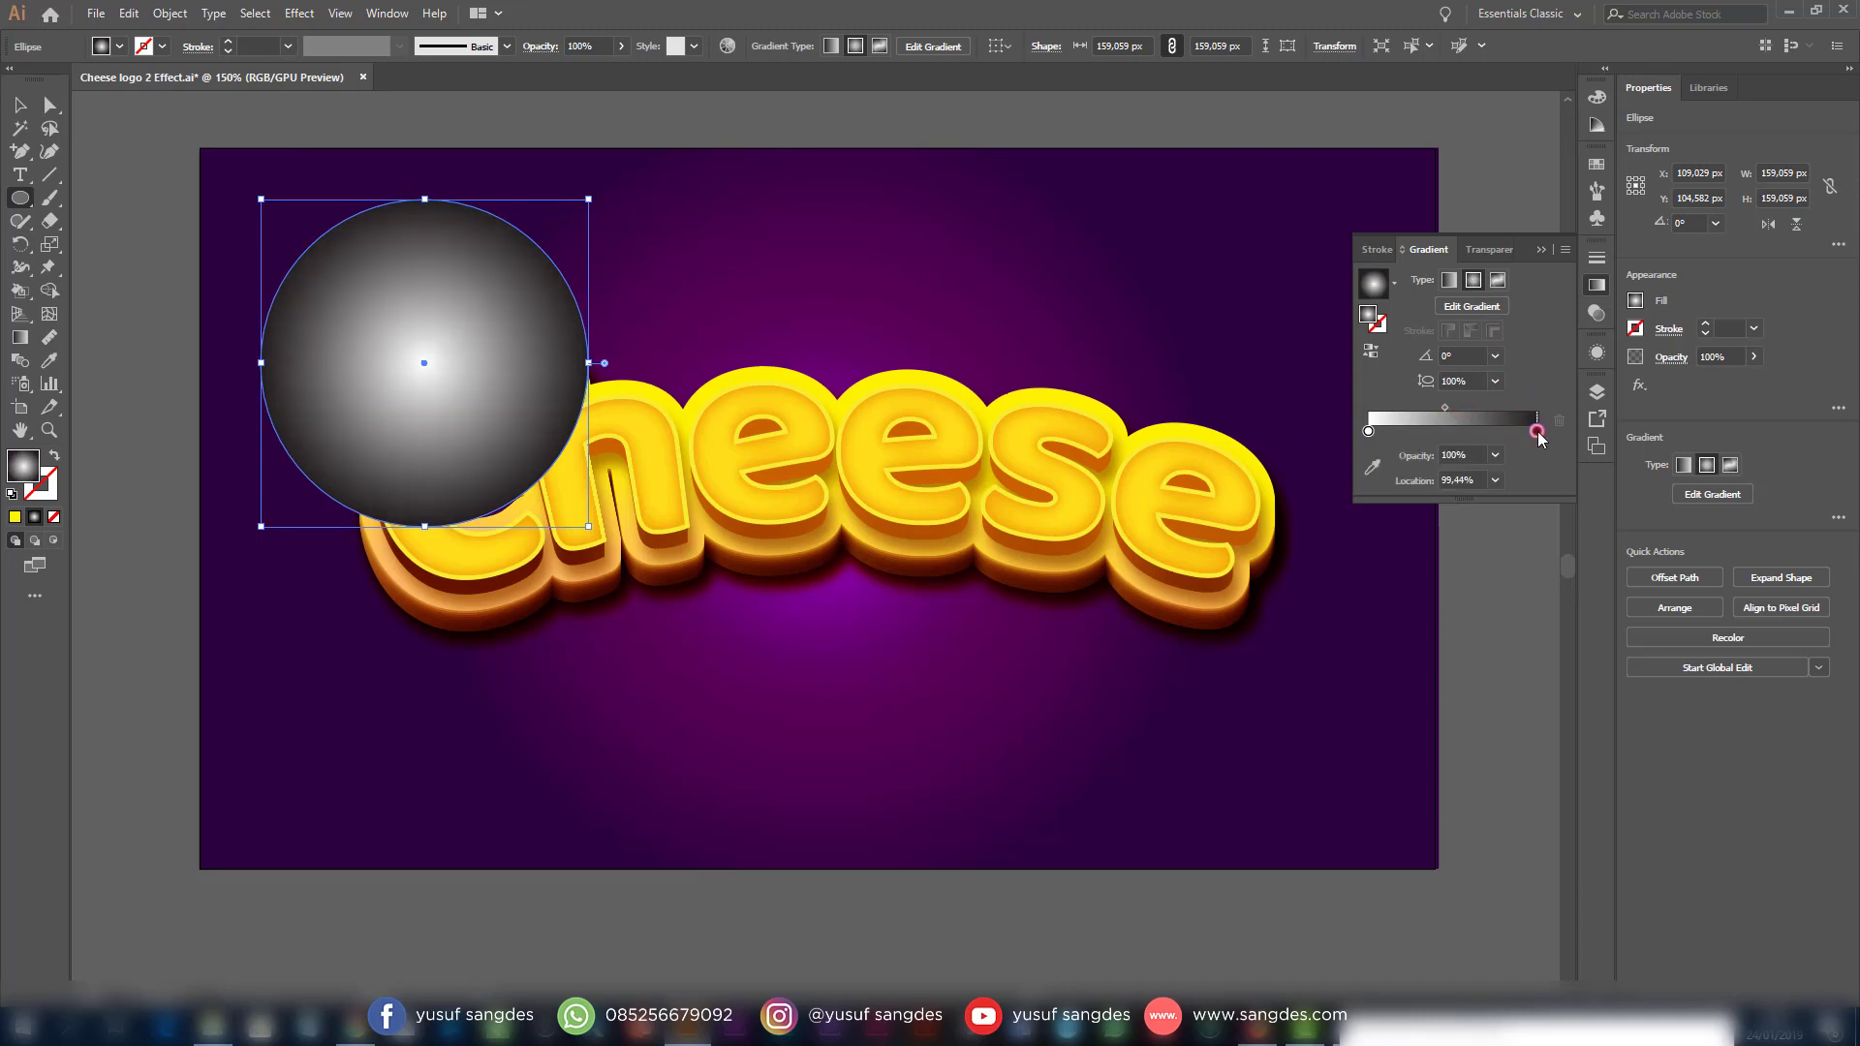
click(1333, 601)
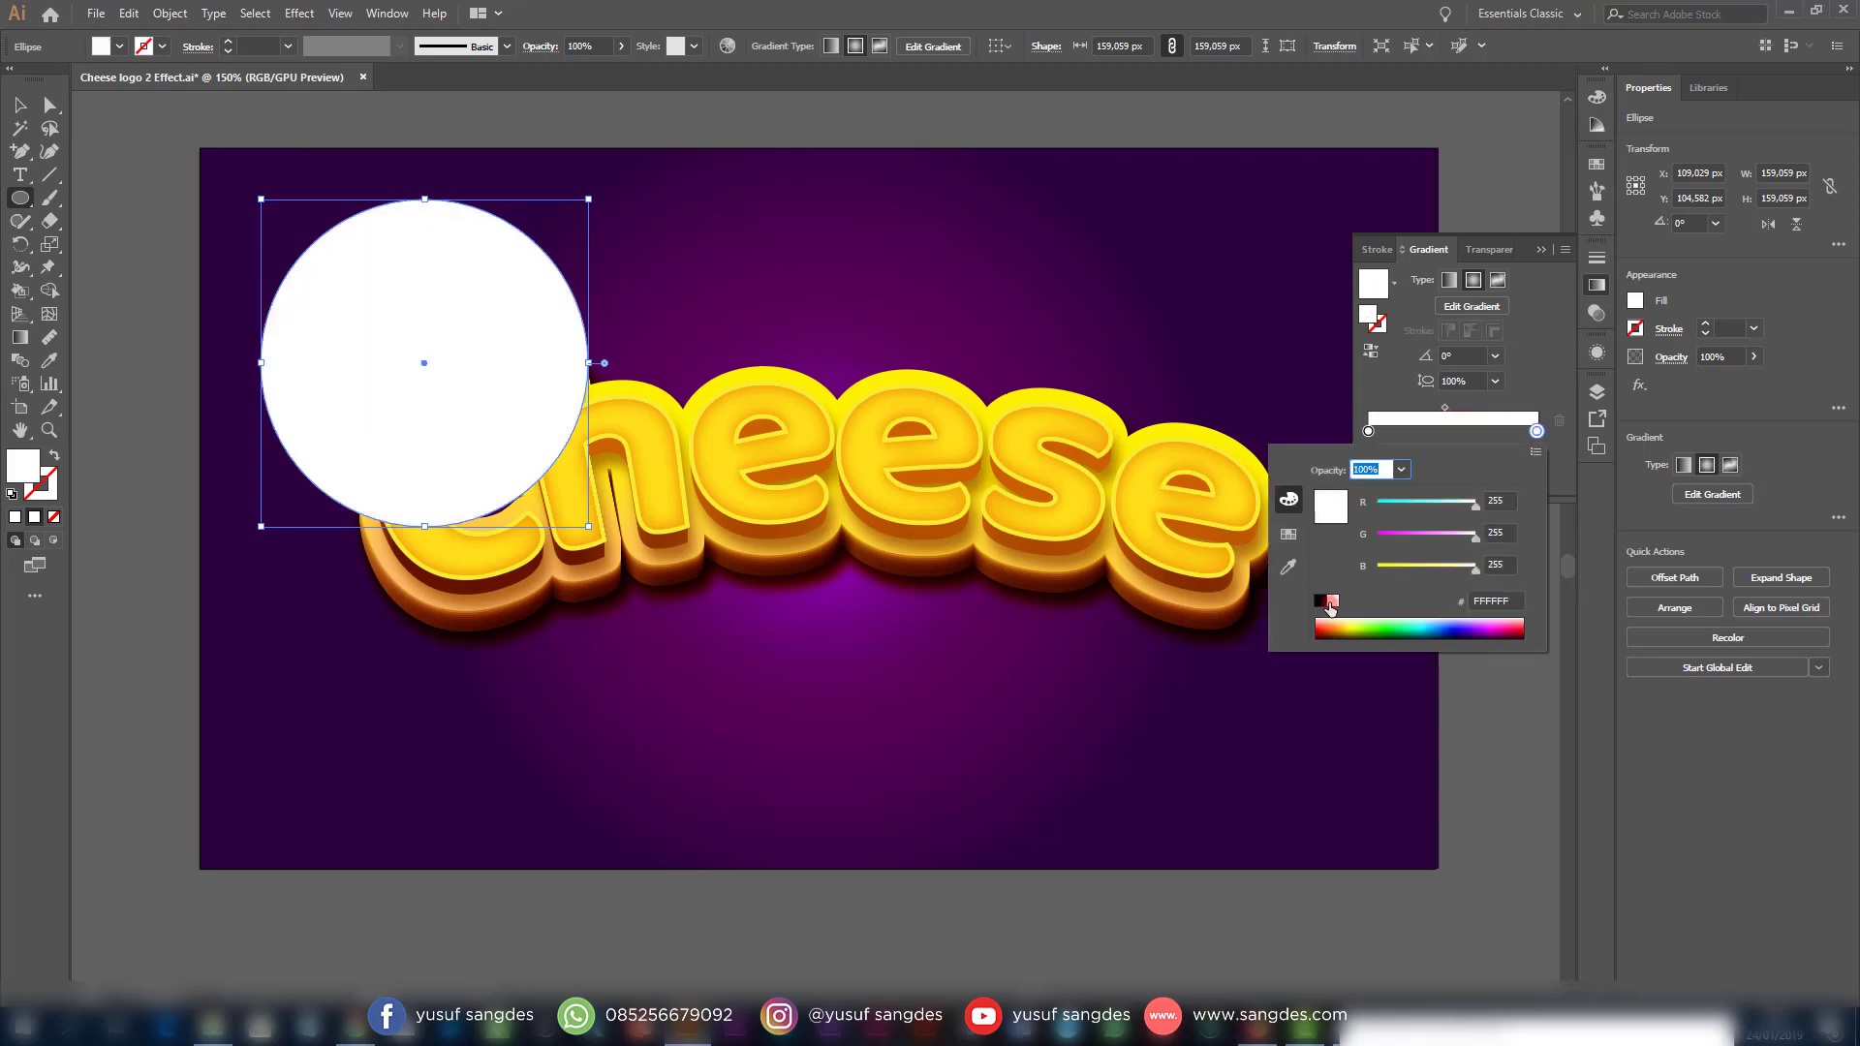
click(1321, 601)
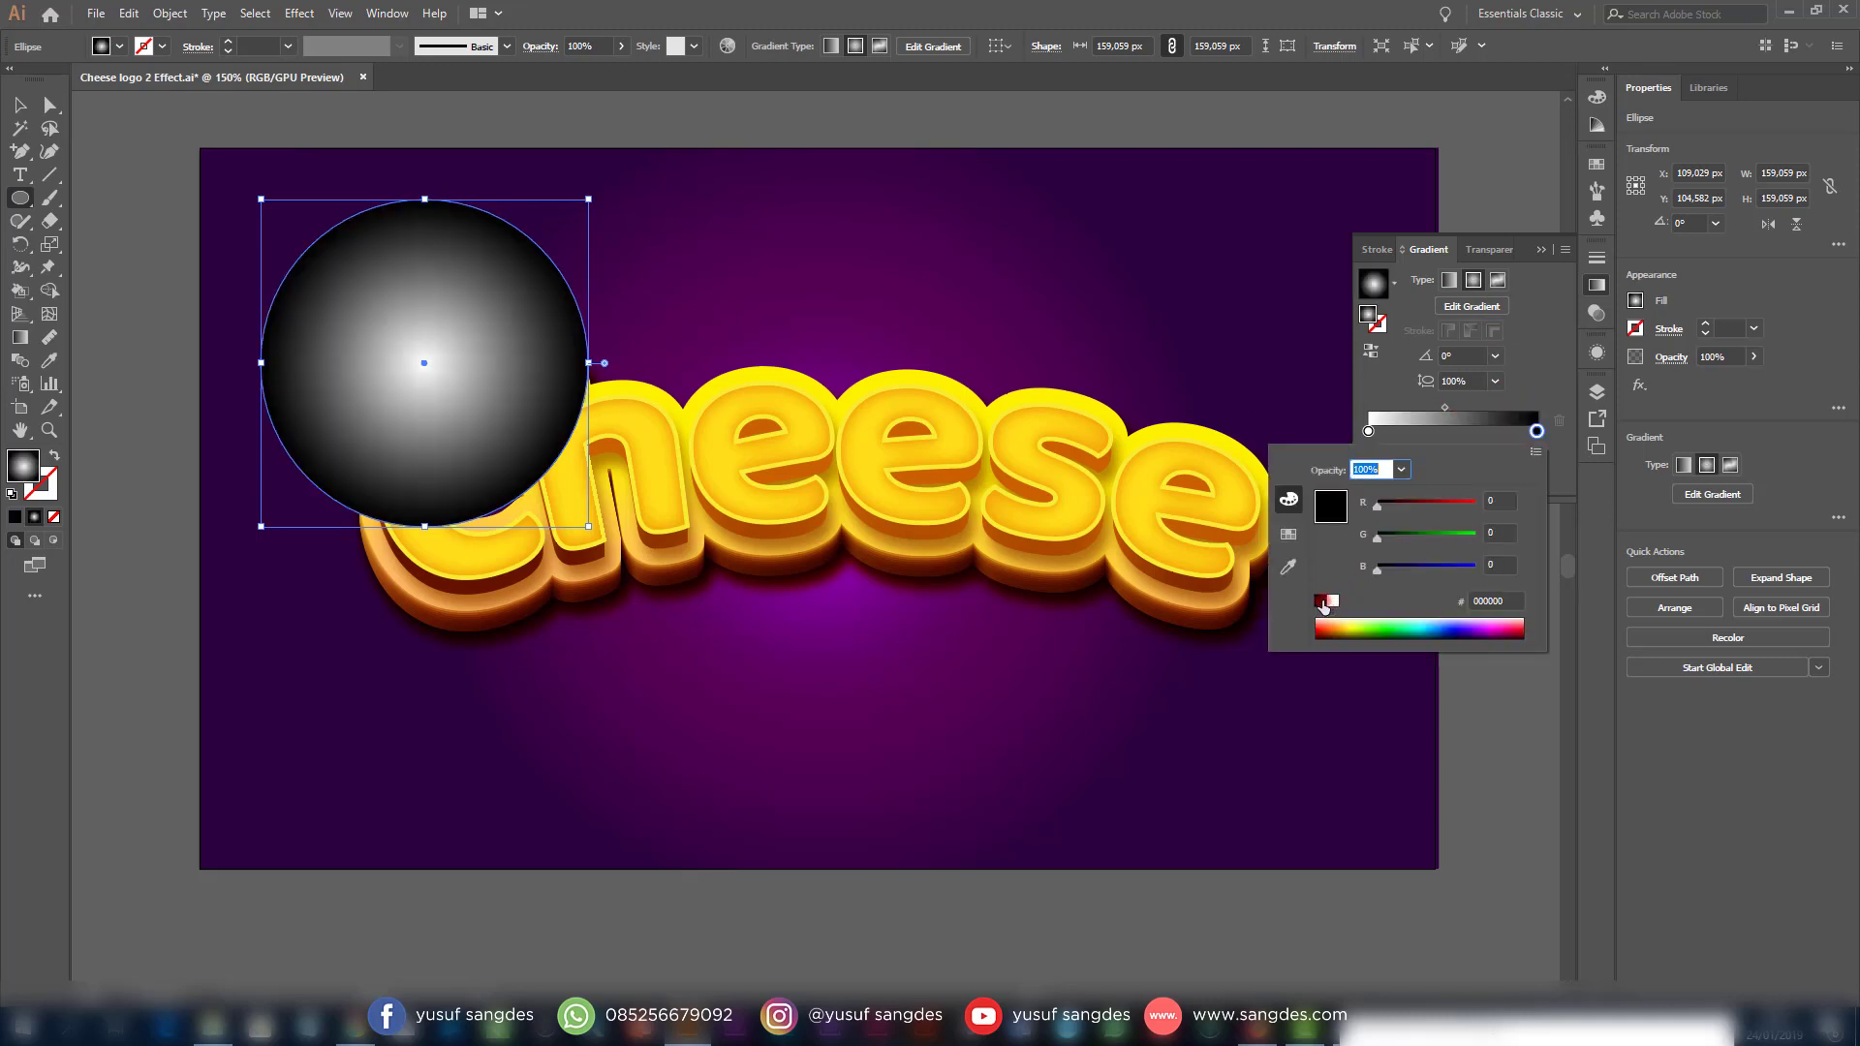
click(1444, 413)
drag(1444, 413, 1413, 411)
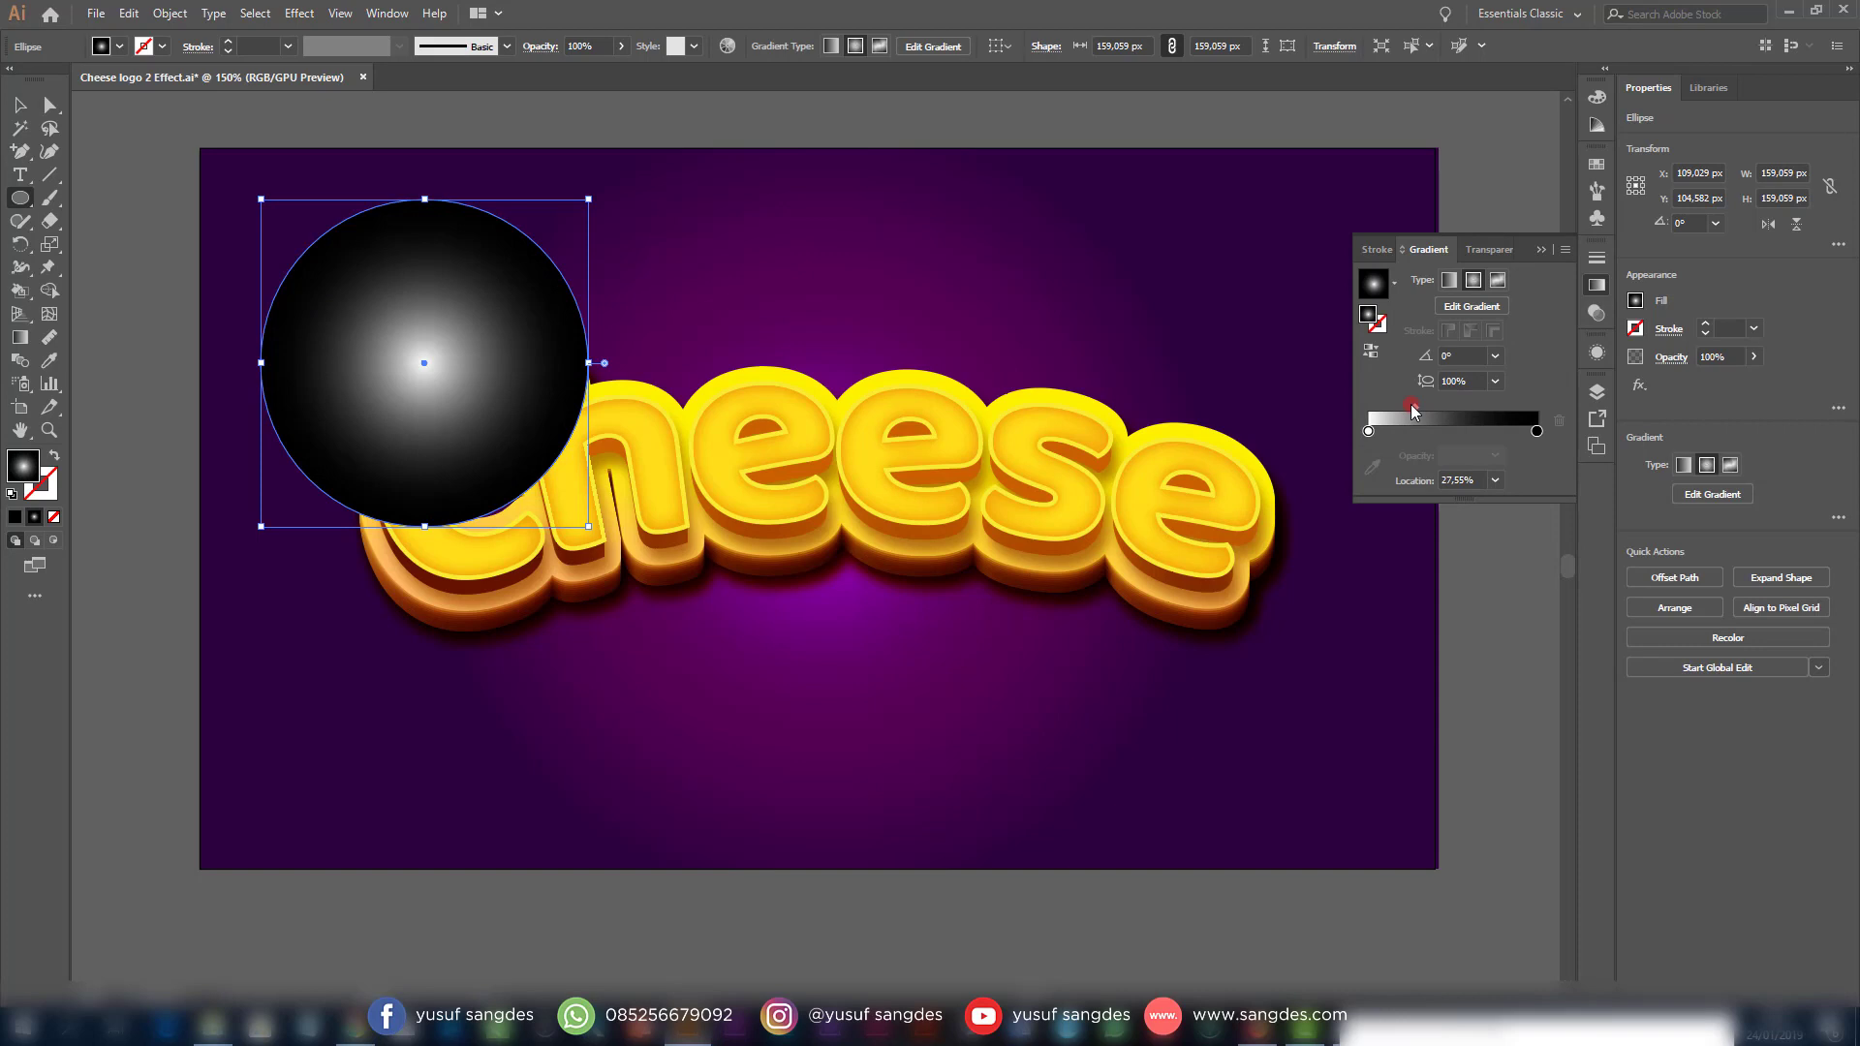
Set the gradient circle's blending mode to Screen after trying Multiply
click(1487, 251)
click(1437, 278)
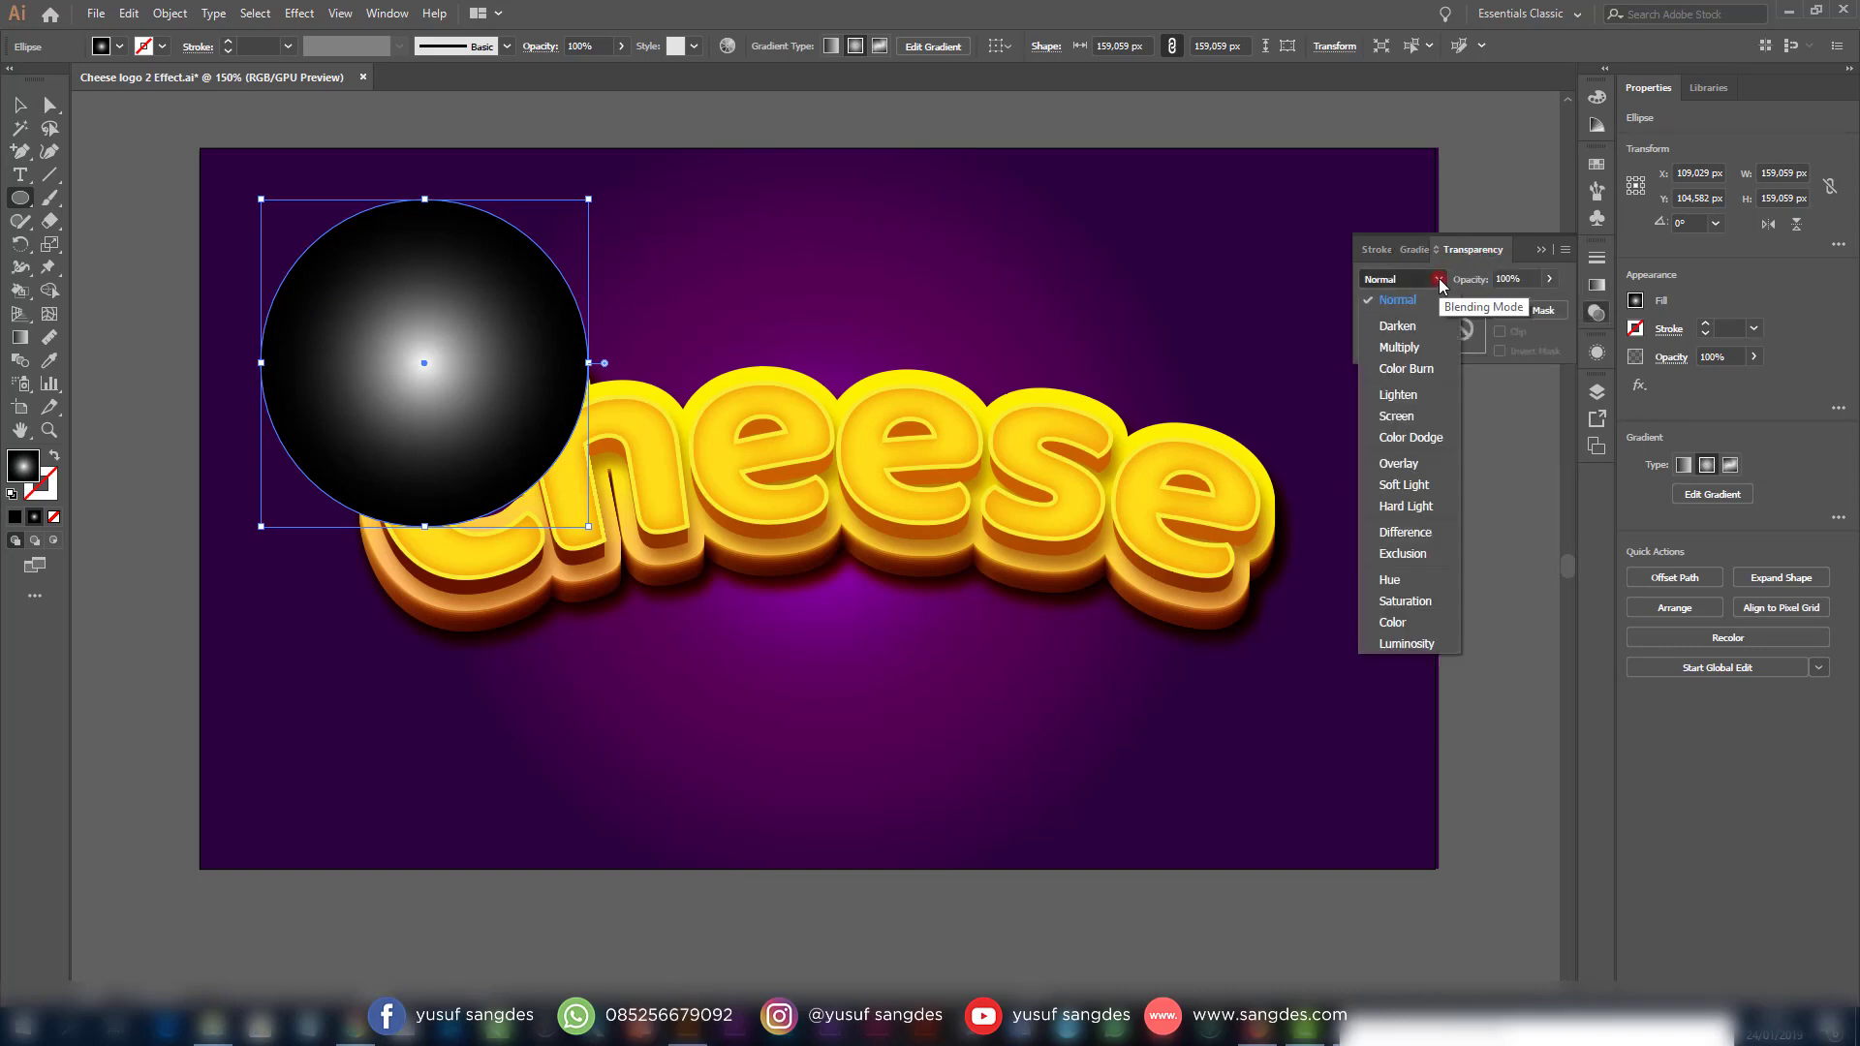
click(1413, 358)
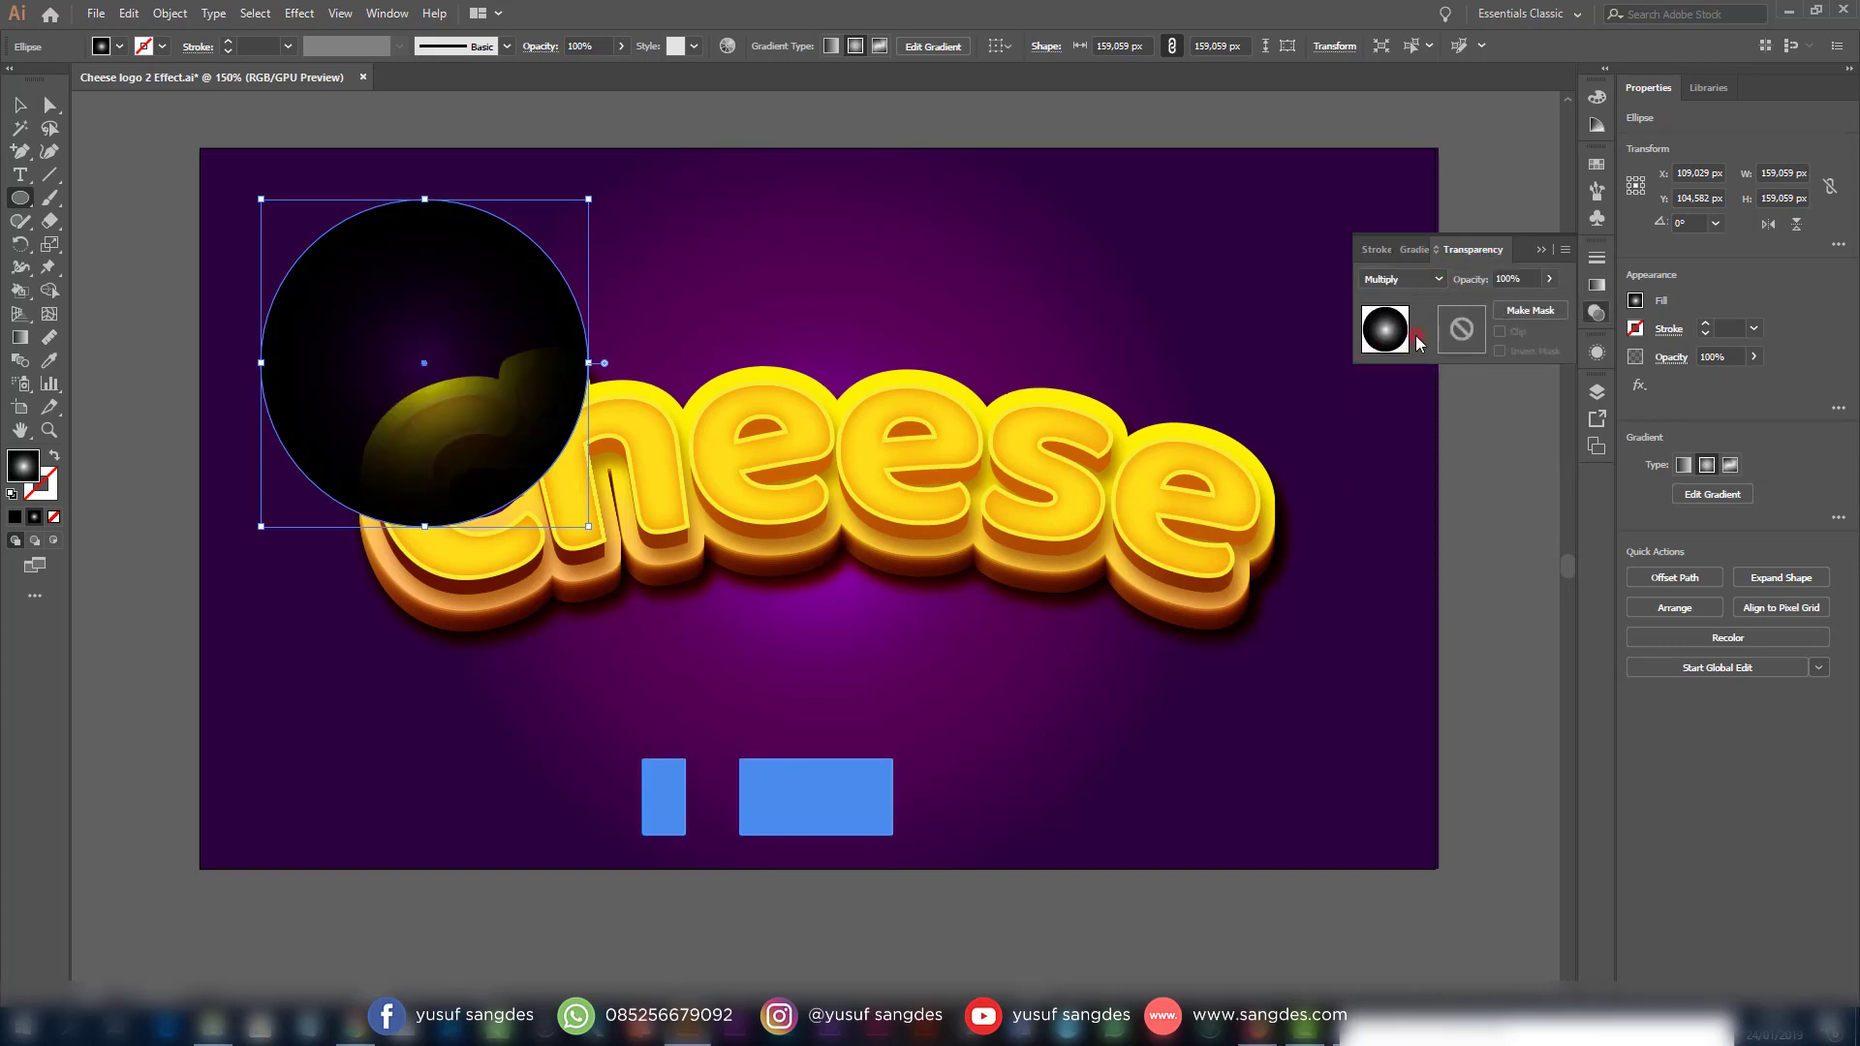
click(1402, 279)
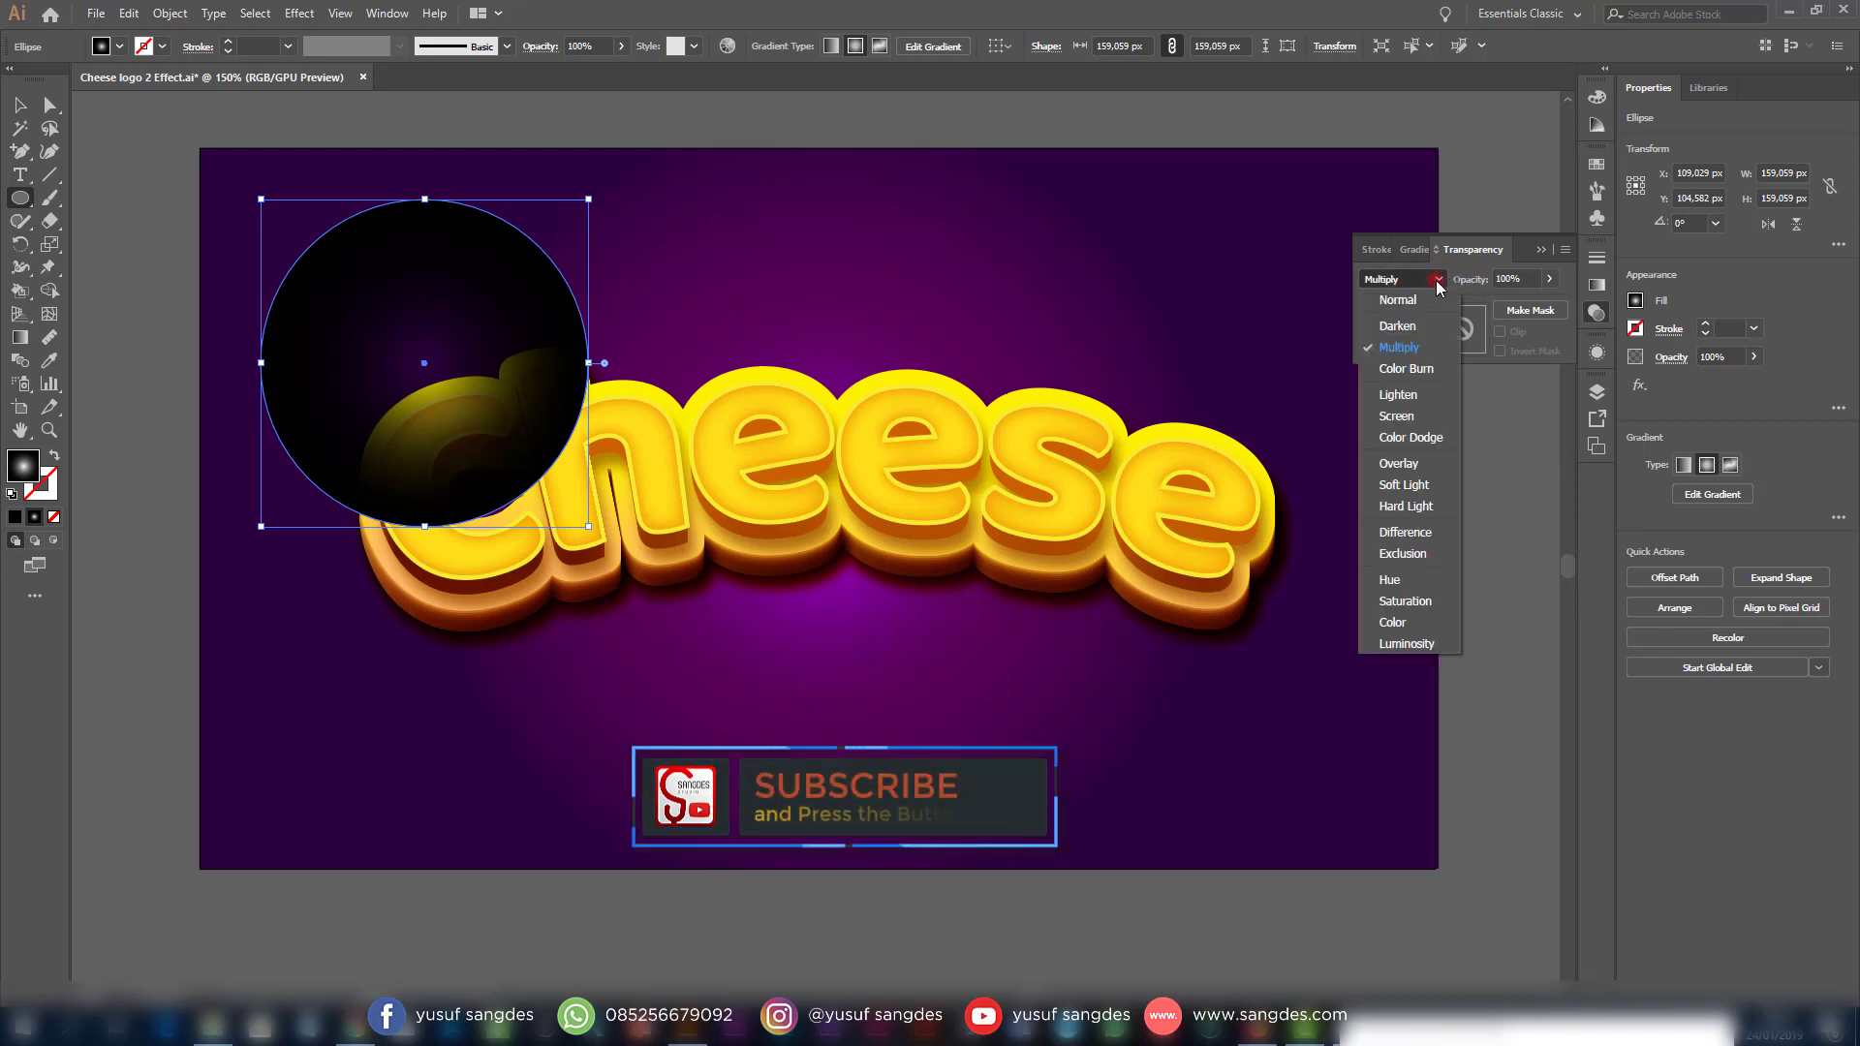
click(1396, 415)
key(v)
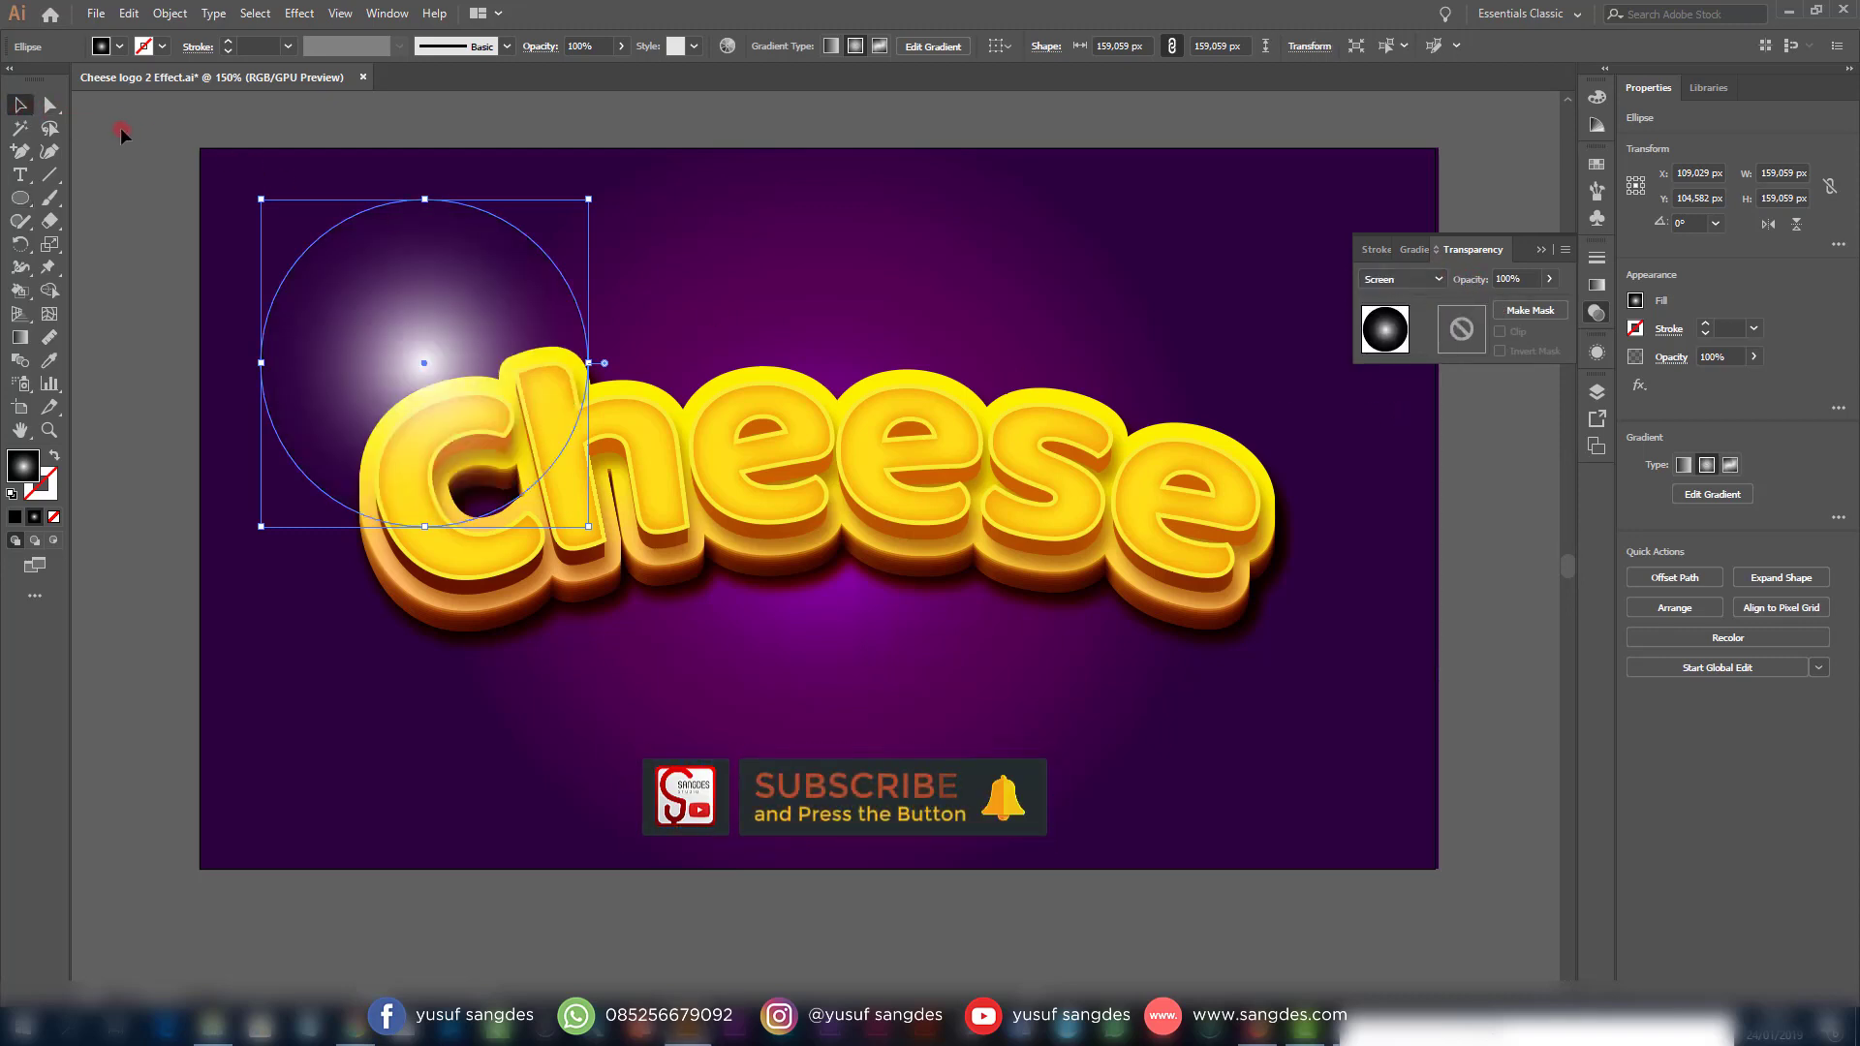
Duplicate the glow circle about 168 px to the right, above the first "e", and deselect the copy
click(120, 126)
drag(385, 283, 732, 283)
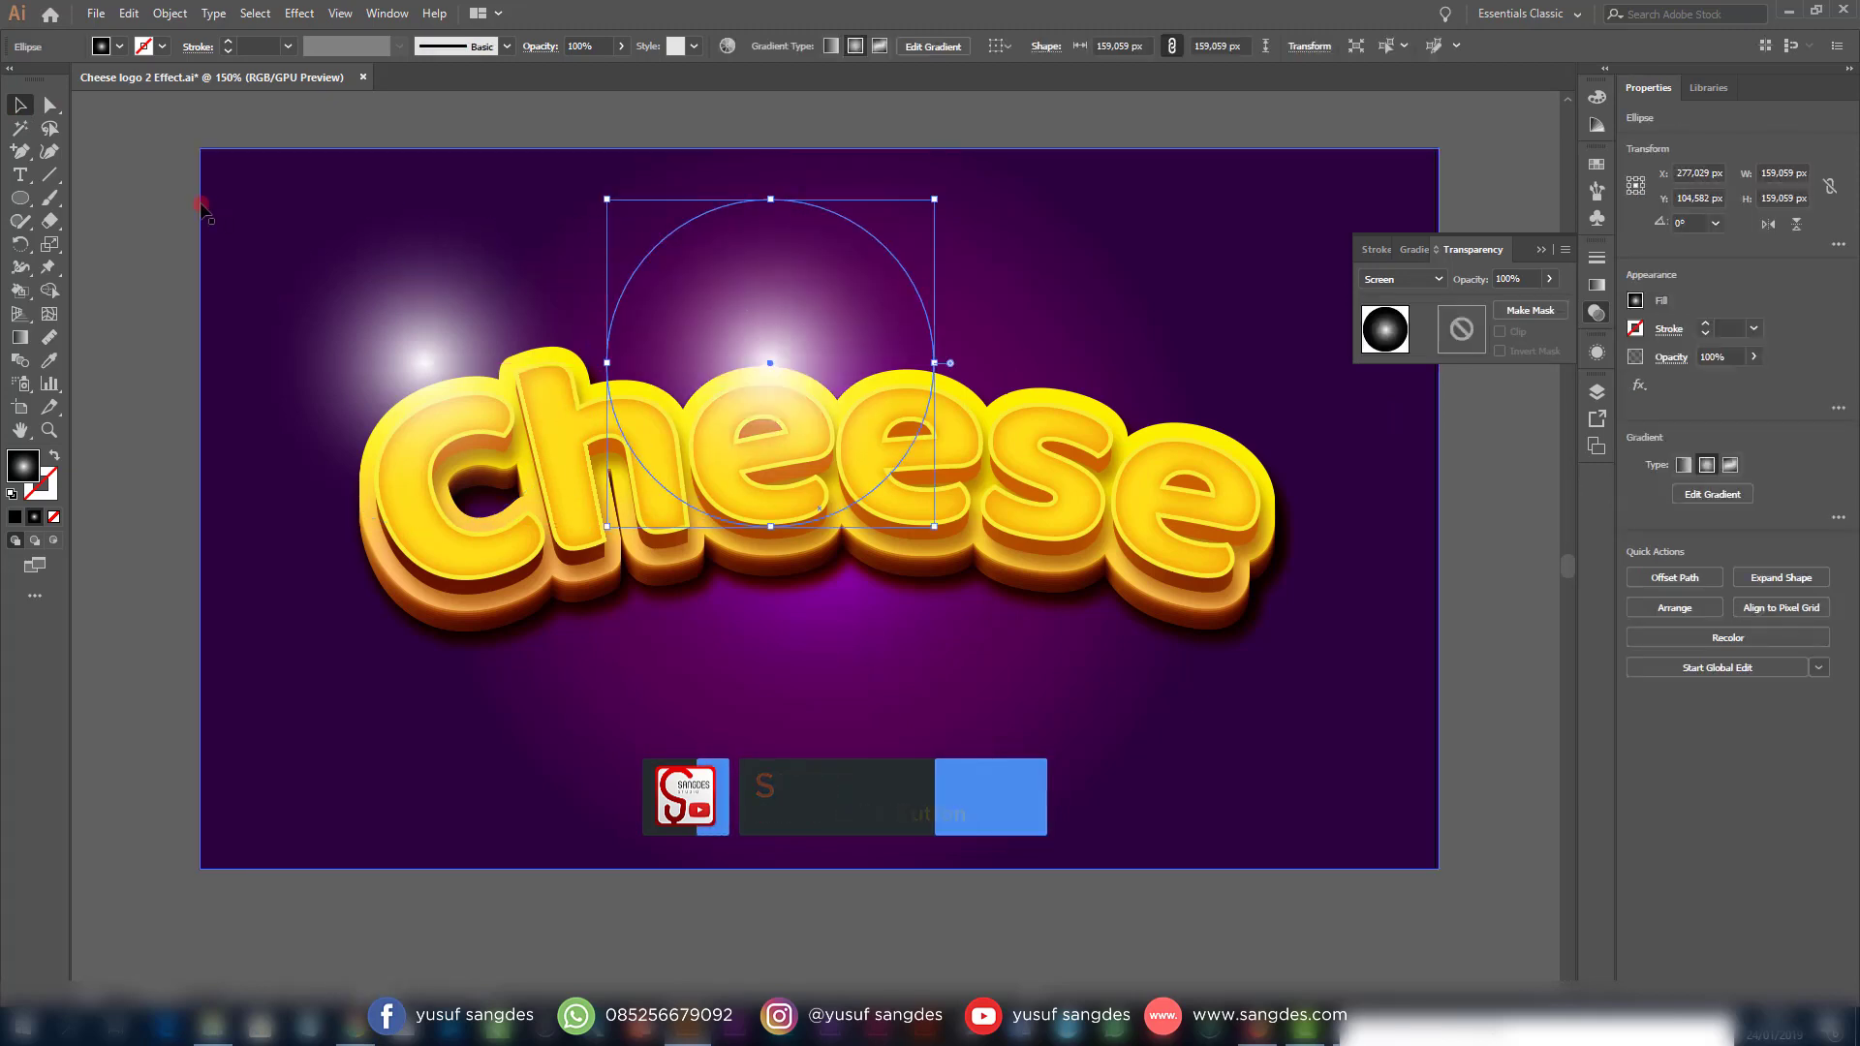
click(155, 203)
Change the inner gradient stop of the original glow circle above the "C" to the yellow swatch, then deselect it
click(416, 293)
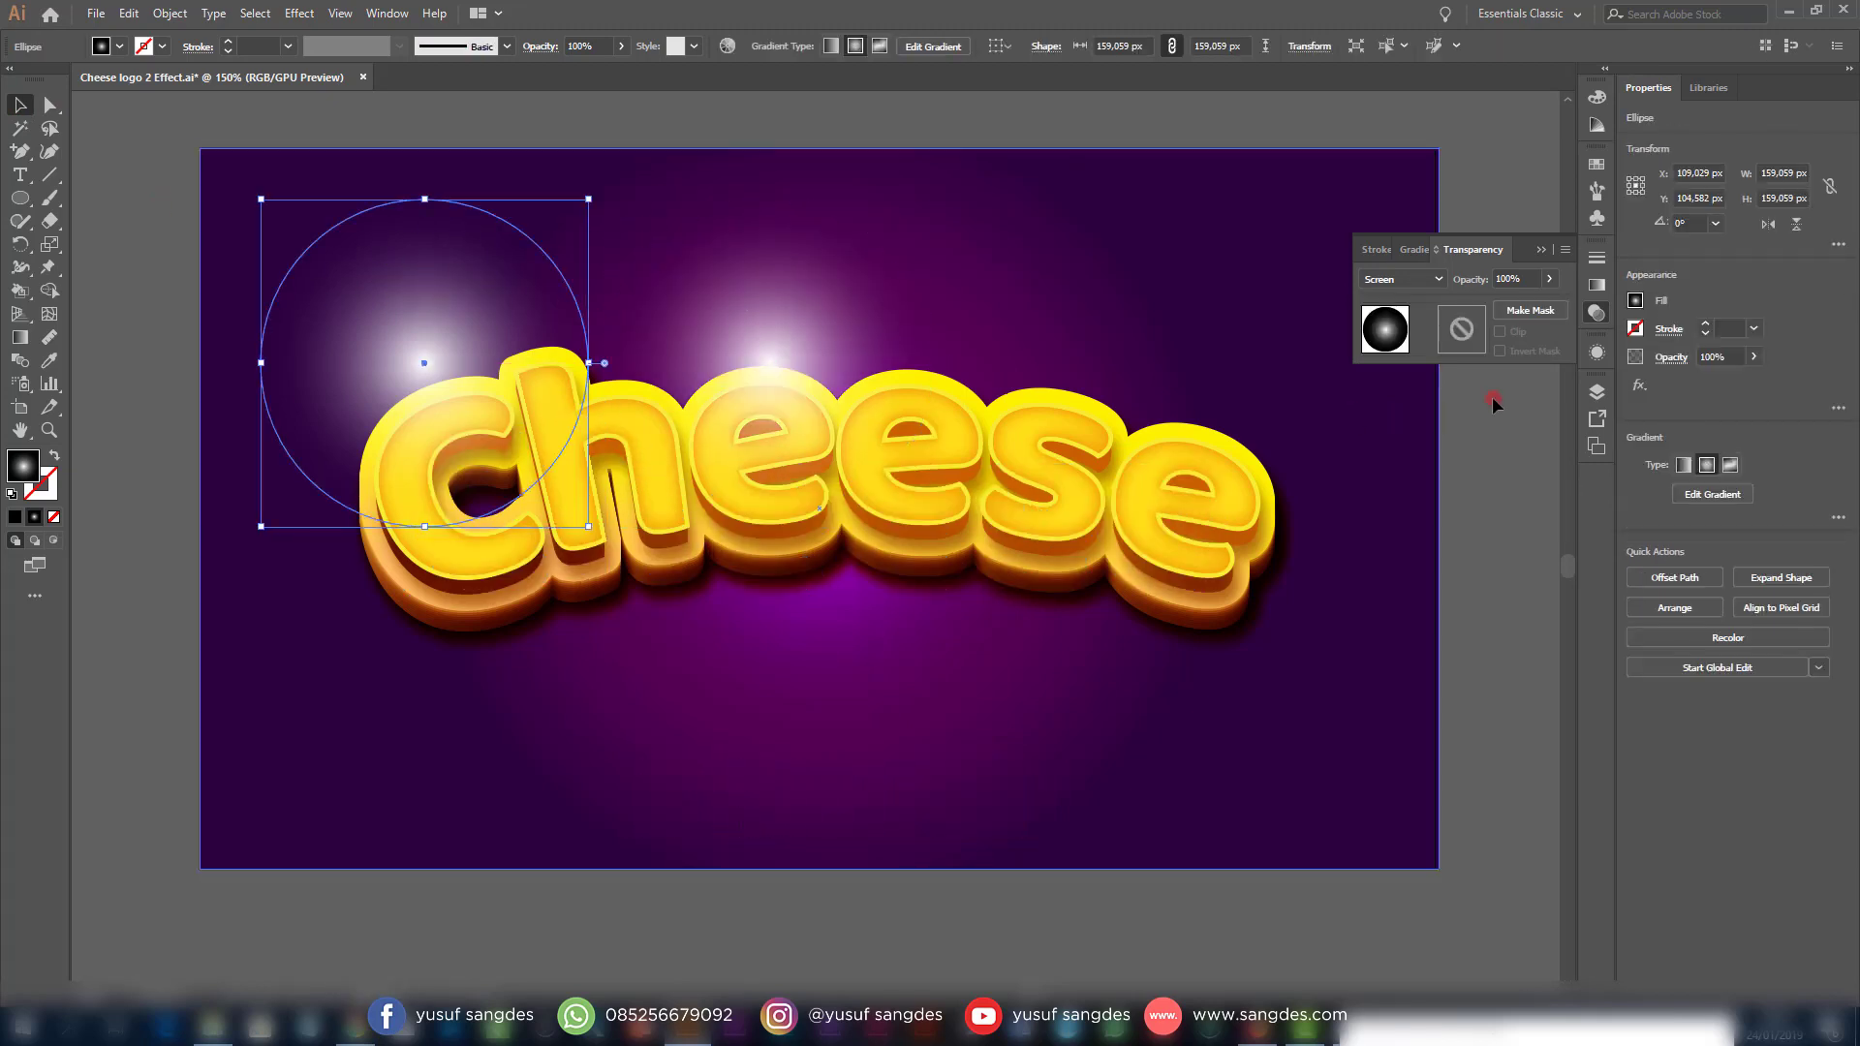
click(1595, 286)
drag(1398, 432, 1369, 435)
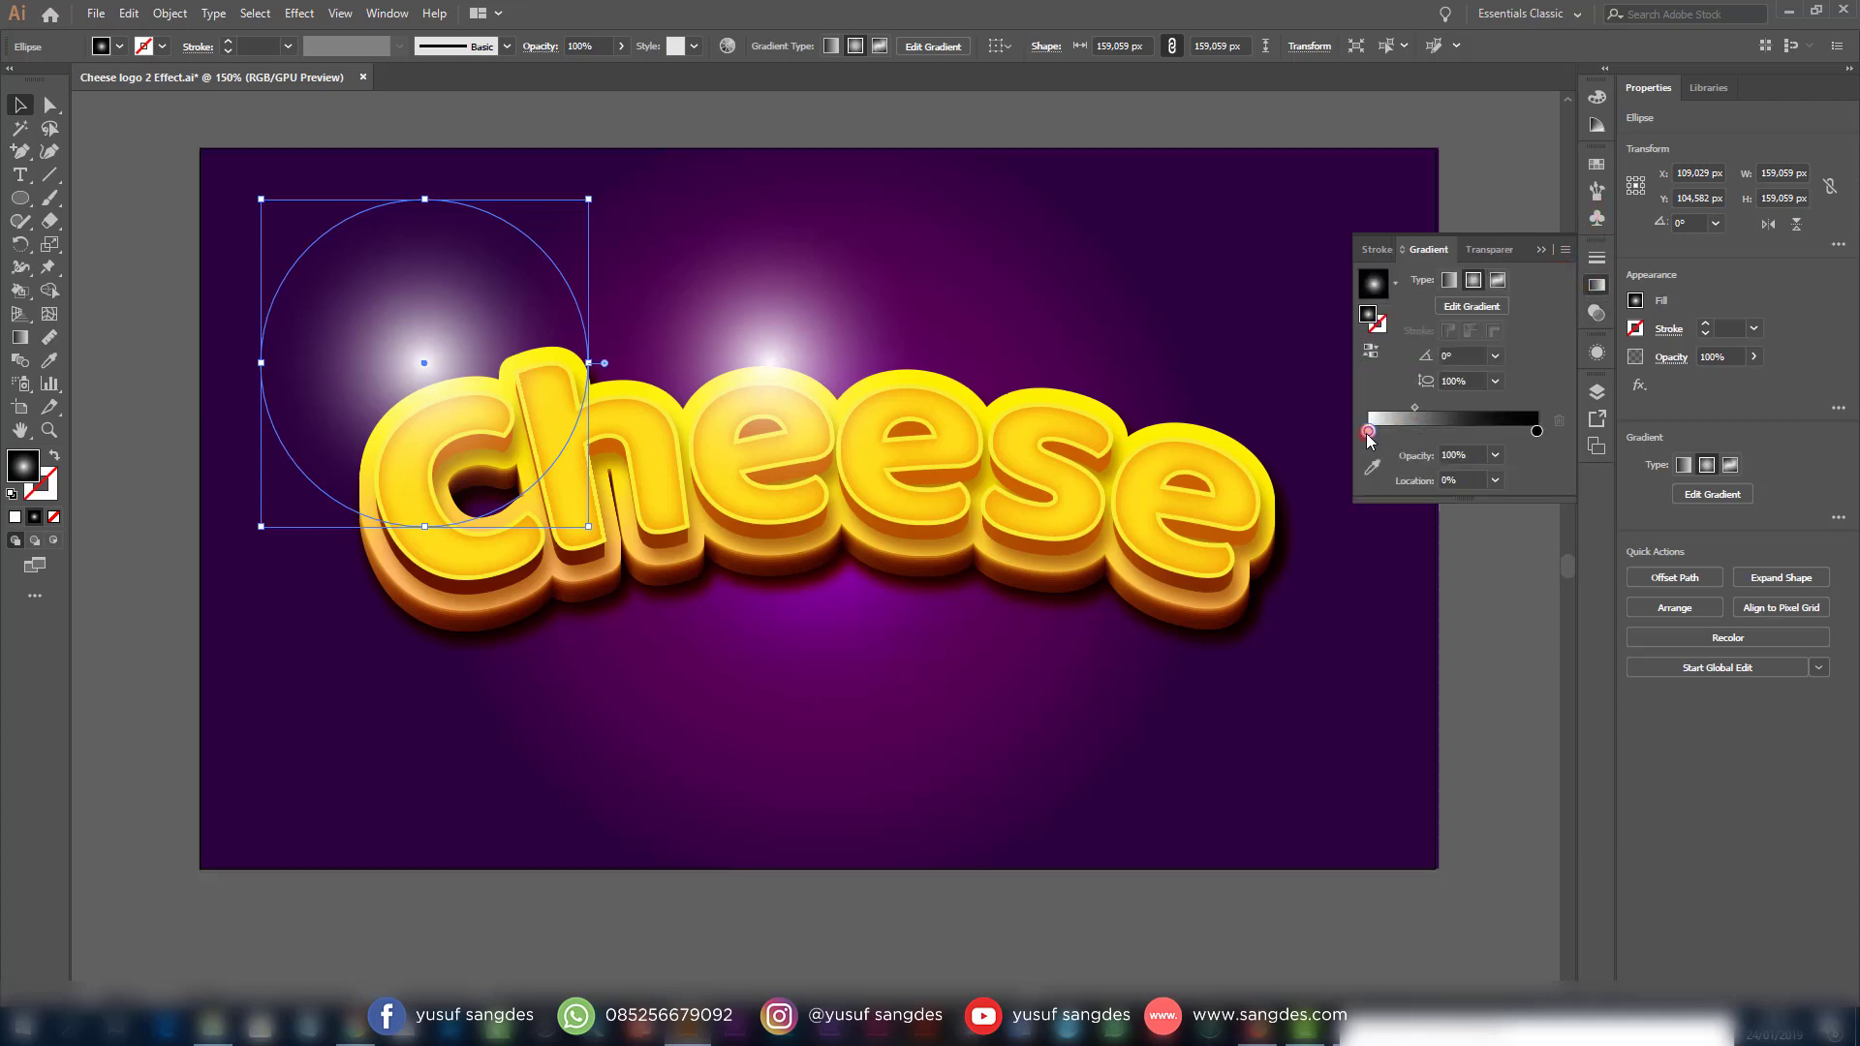
double_click(1368, 432)
click(1288, 534)
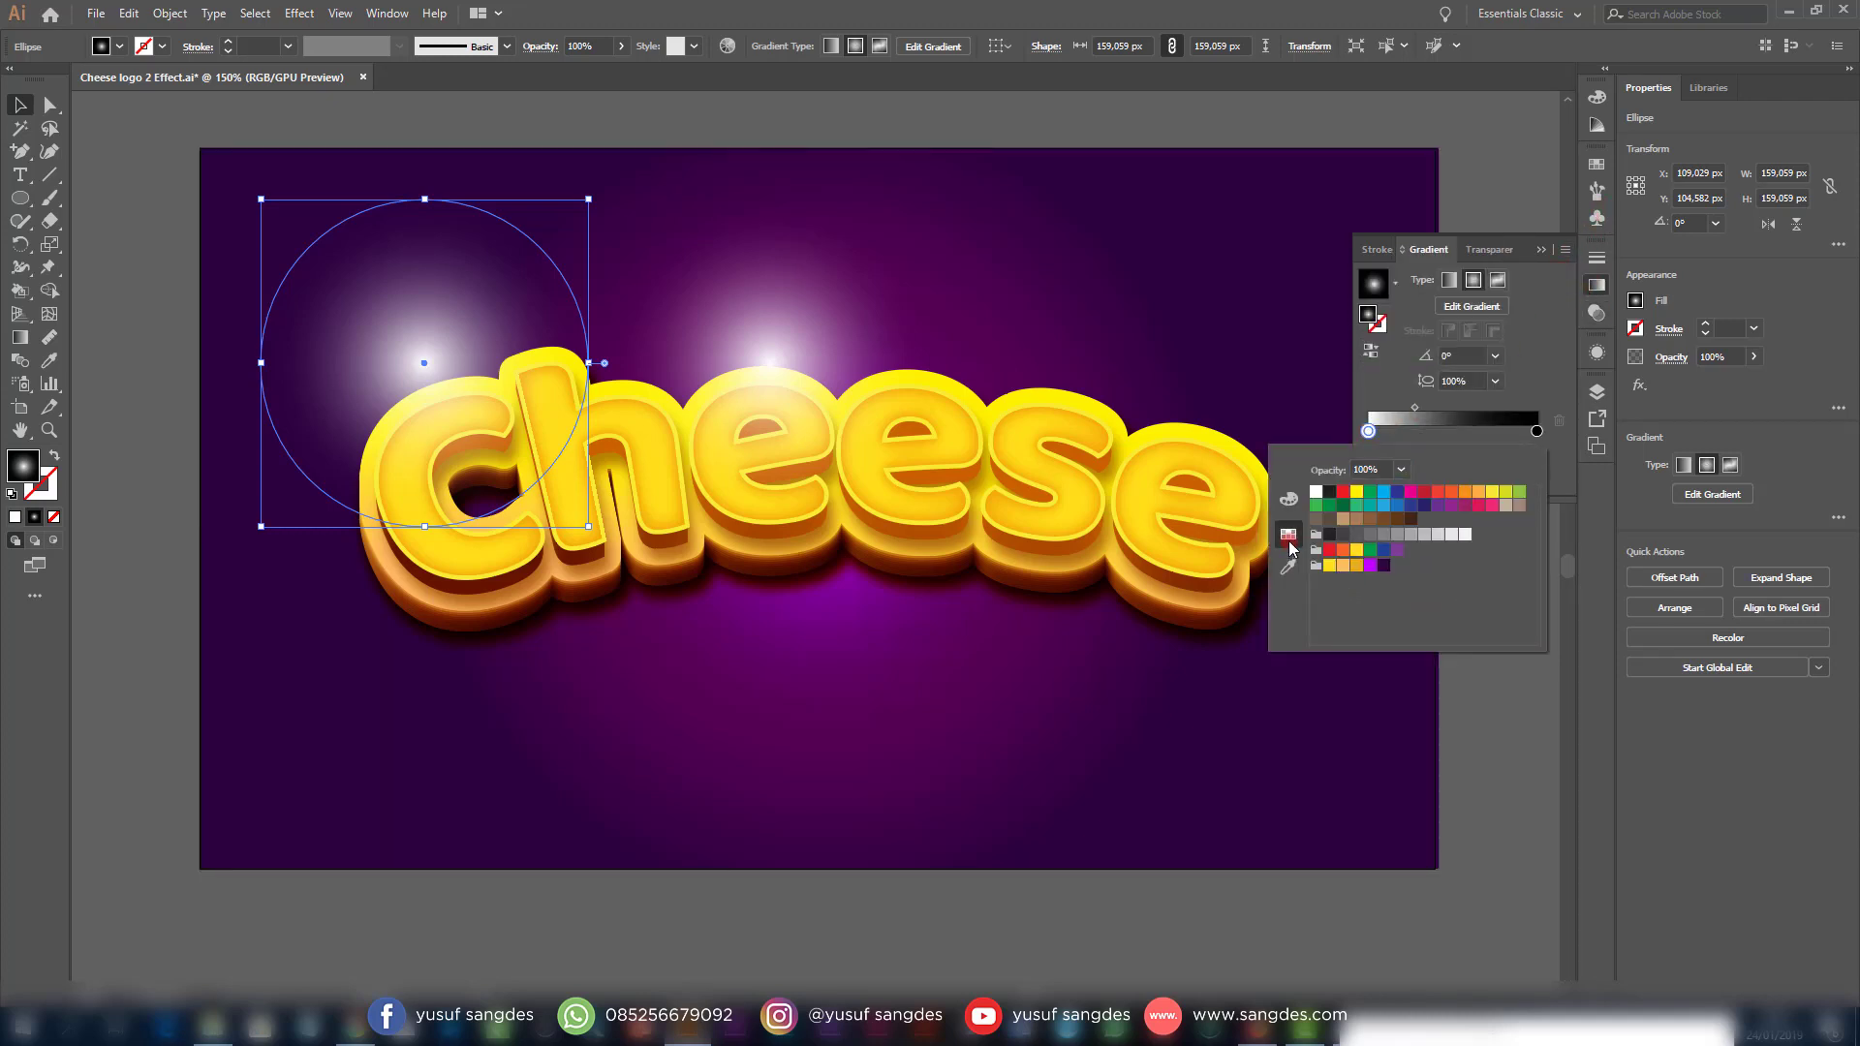
click(1356, 551)
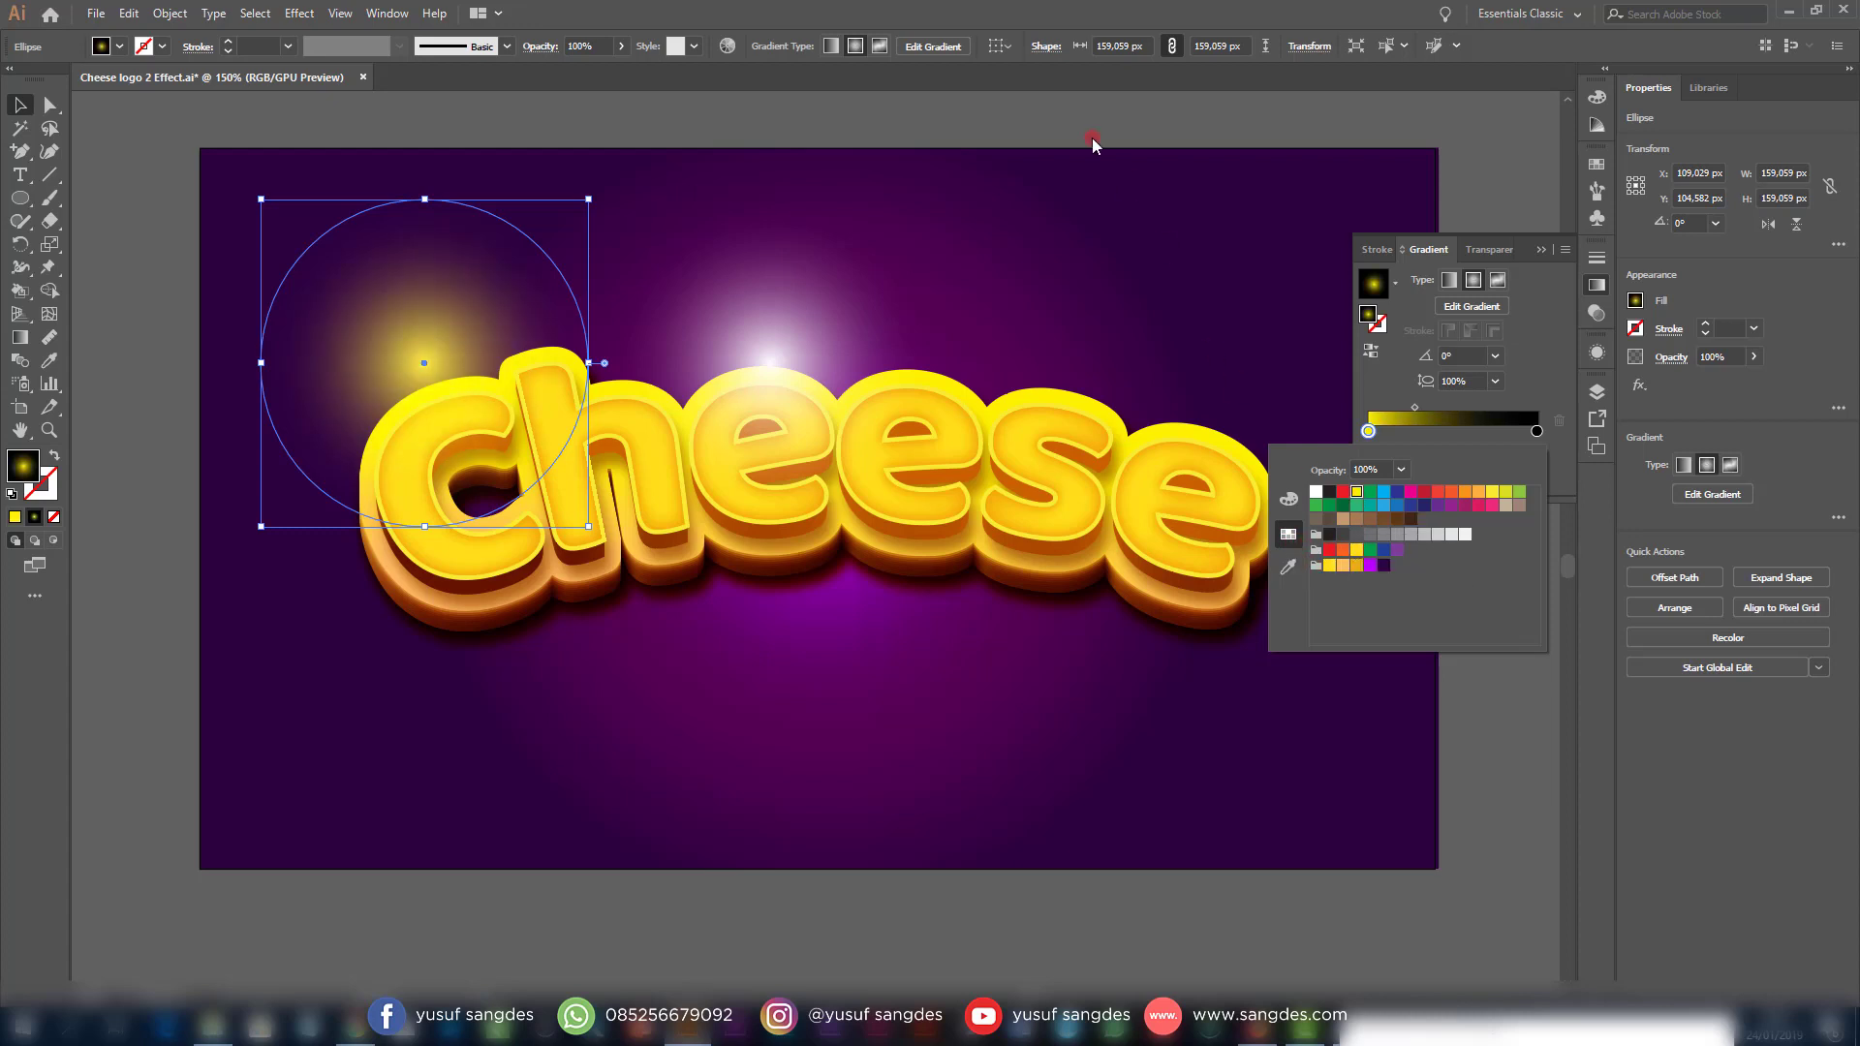
click(1037, 122)
click(1038, 117)
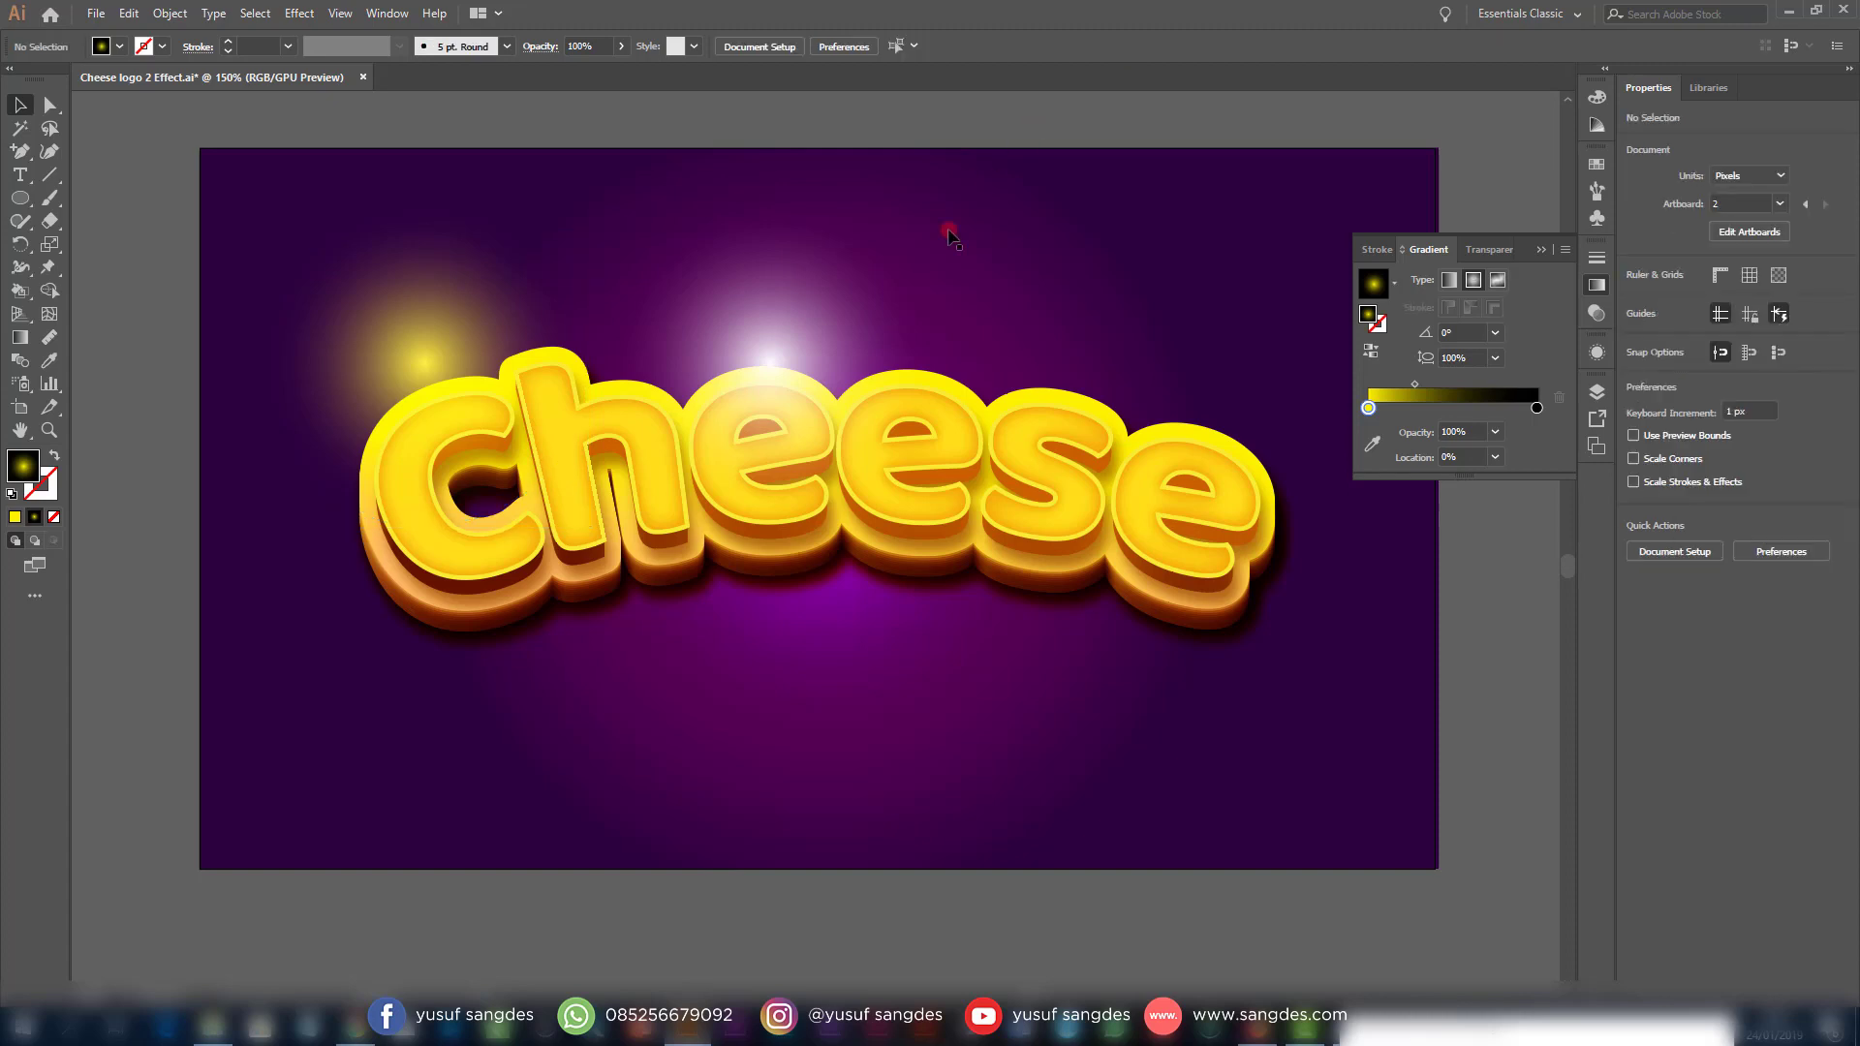
Shrink the white glow circle to about 73.5 px and place it over the yellow glow above the "C", nudged slightly up
click(815, 335)
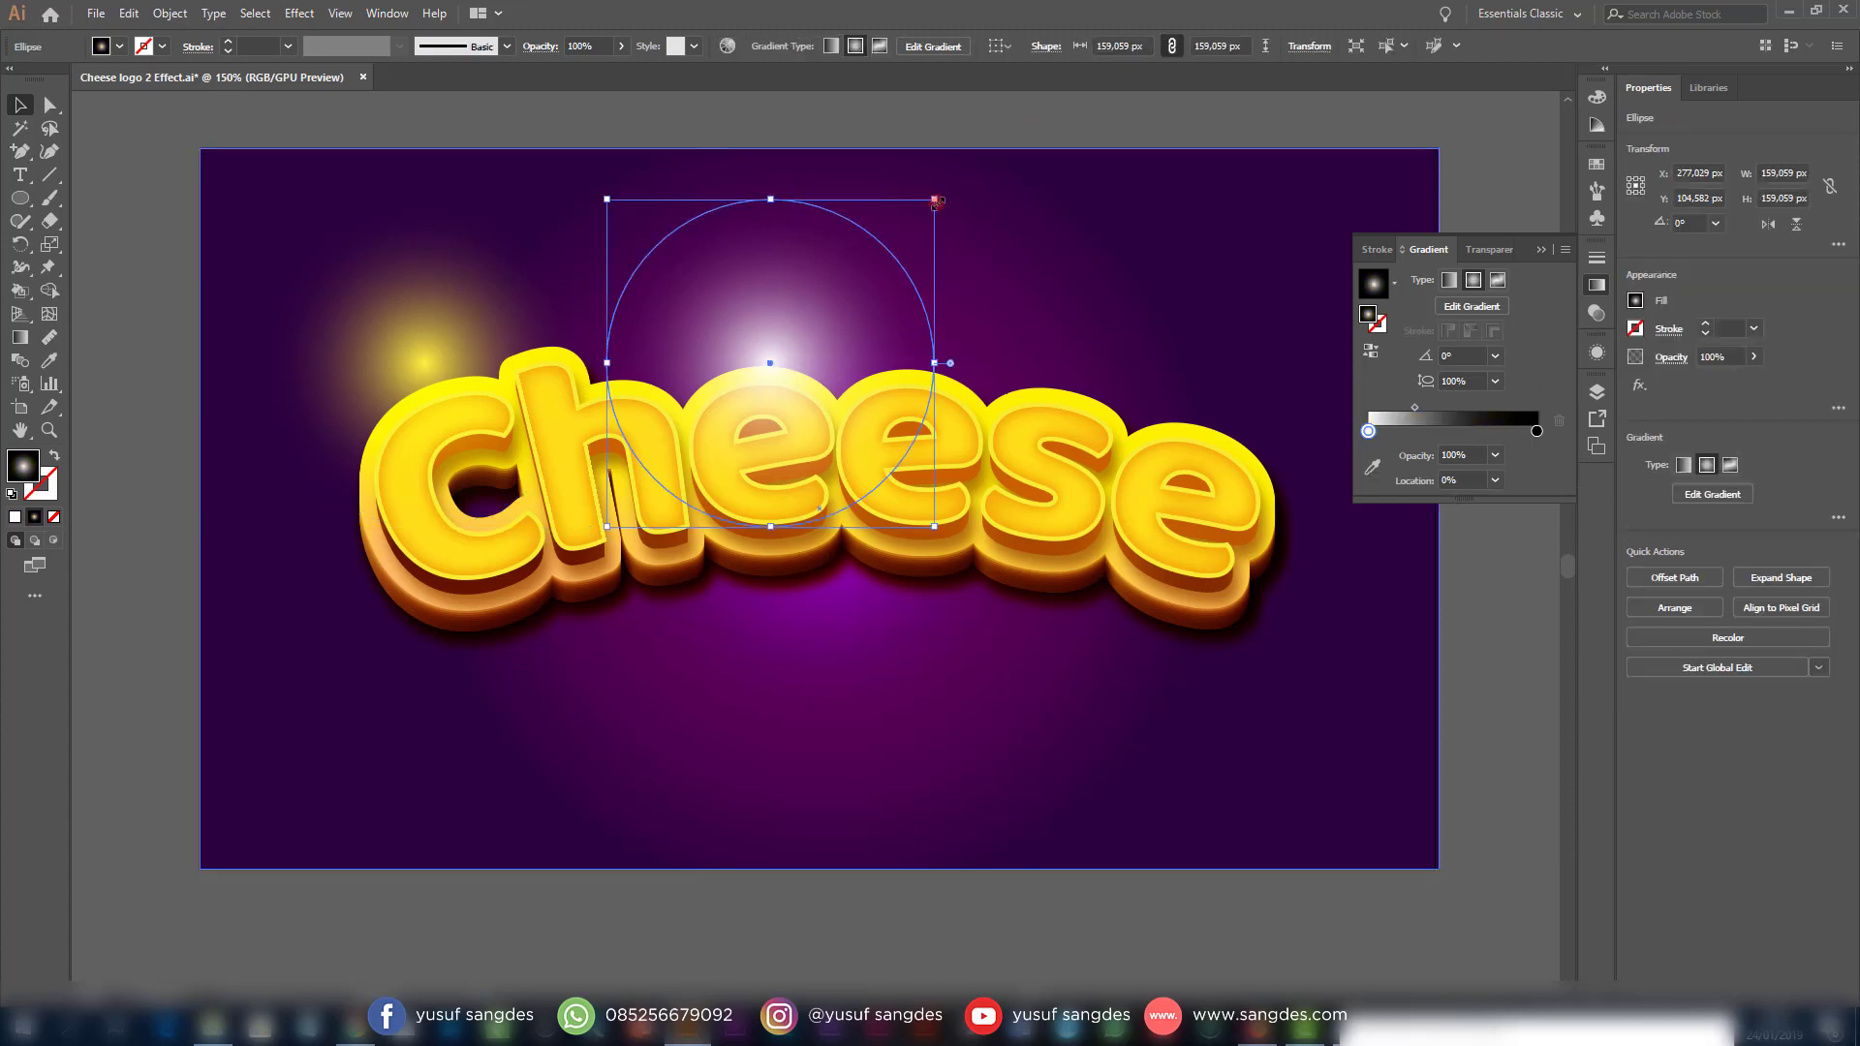
drag(939, 206, 502, 281)
drag(436, 339, 438, 363)
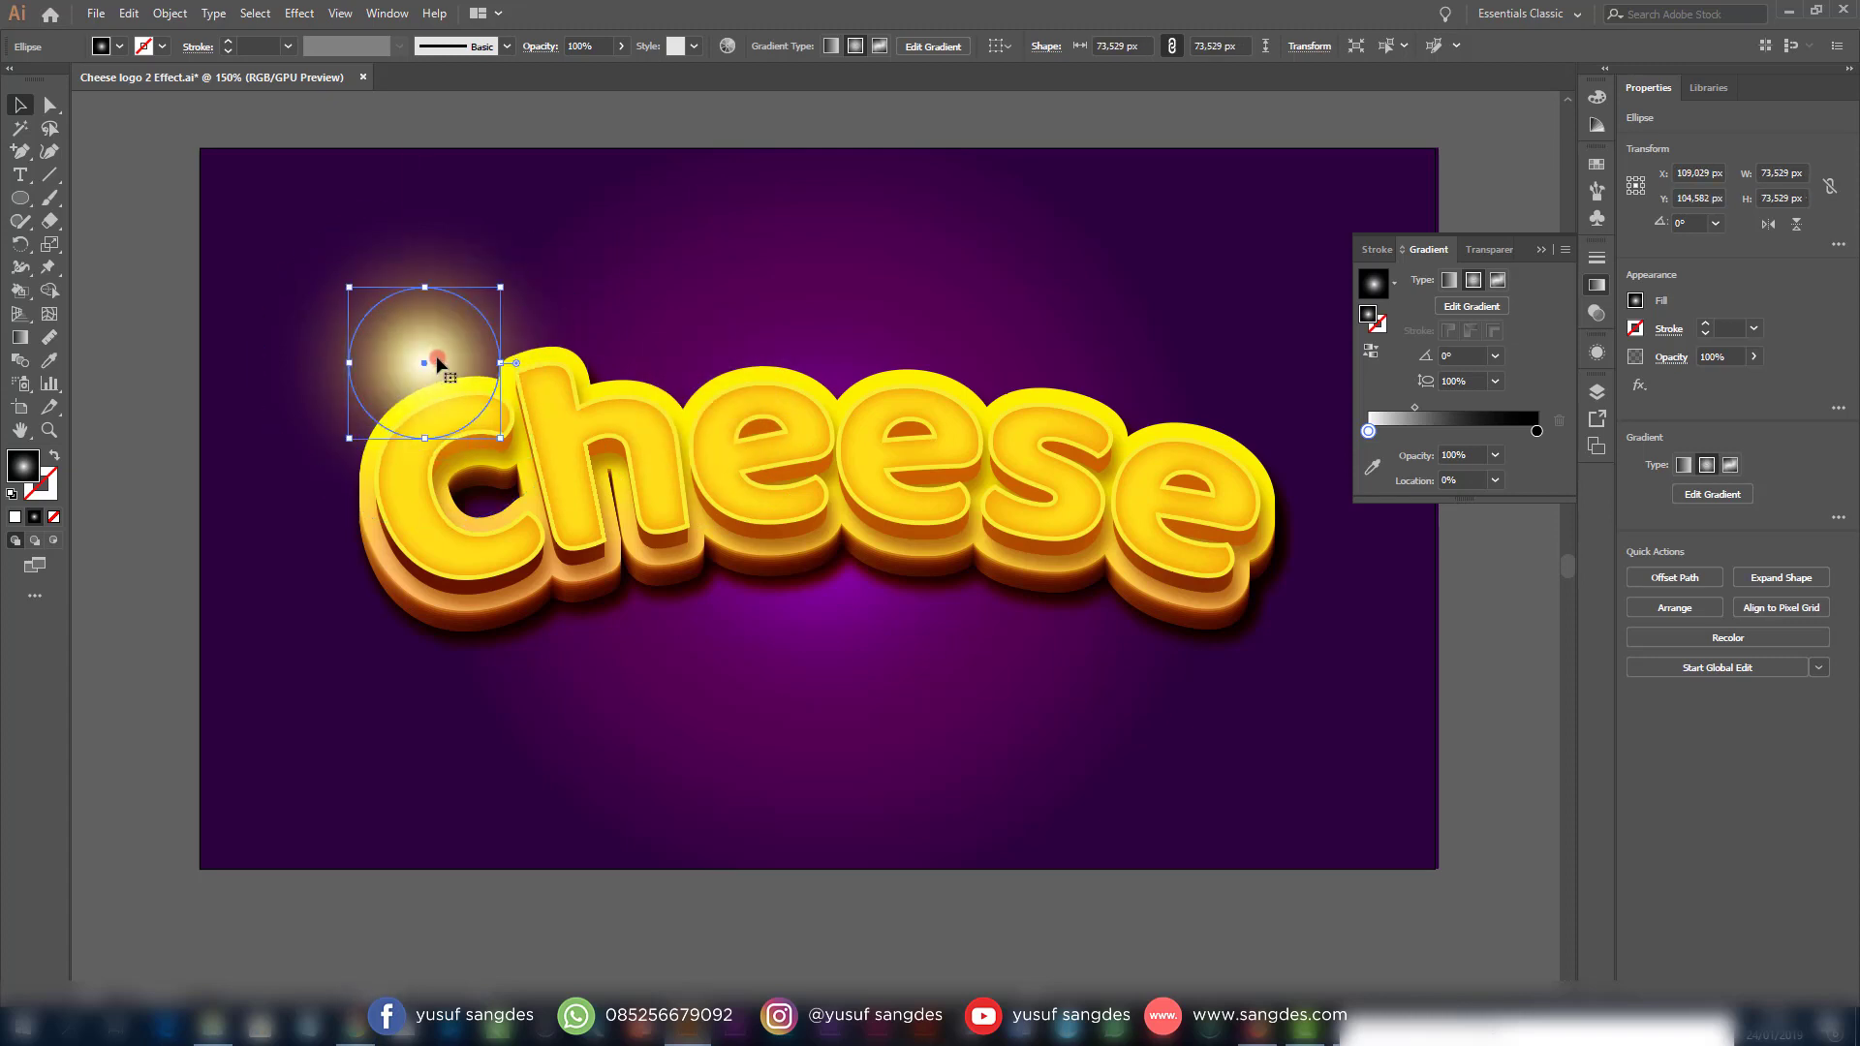
key(Up)
key(Up)
key(Up)
Align the white and yellow glow circles on their vertical centers and group them
shift+click(503, 291)
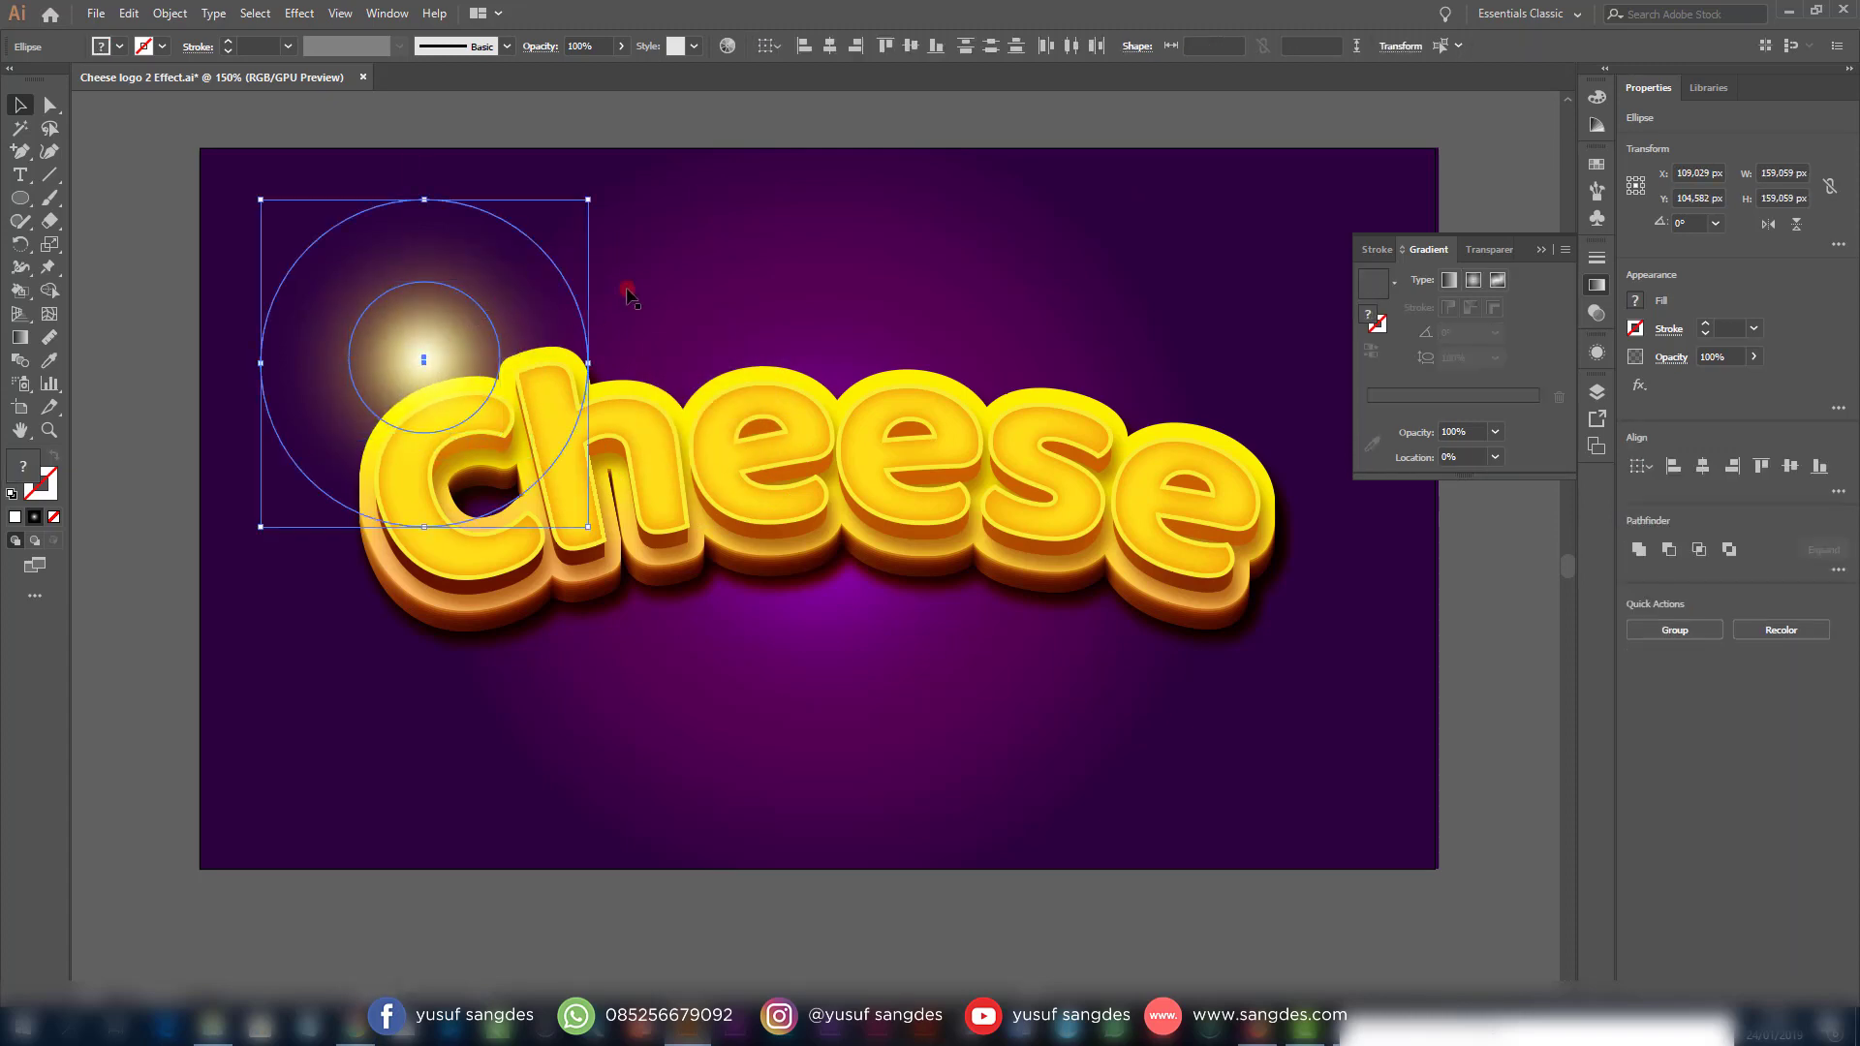
click(909, 47)
key(ctrl+g)
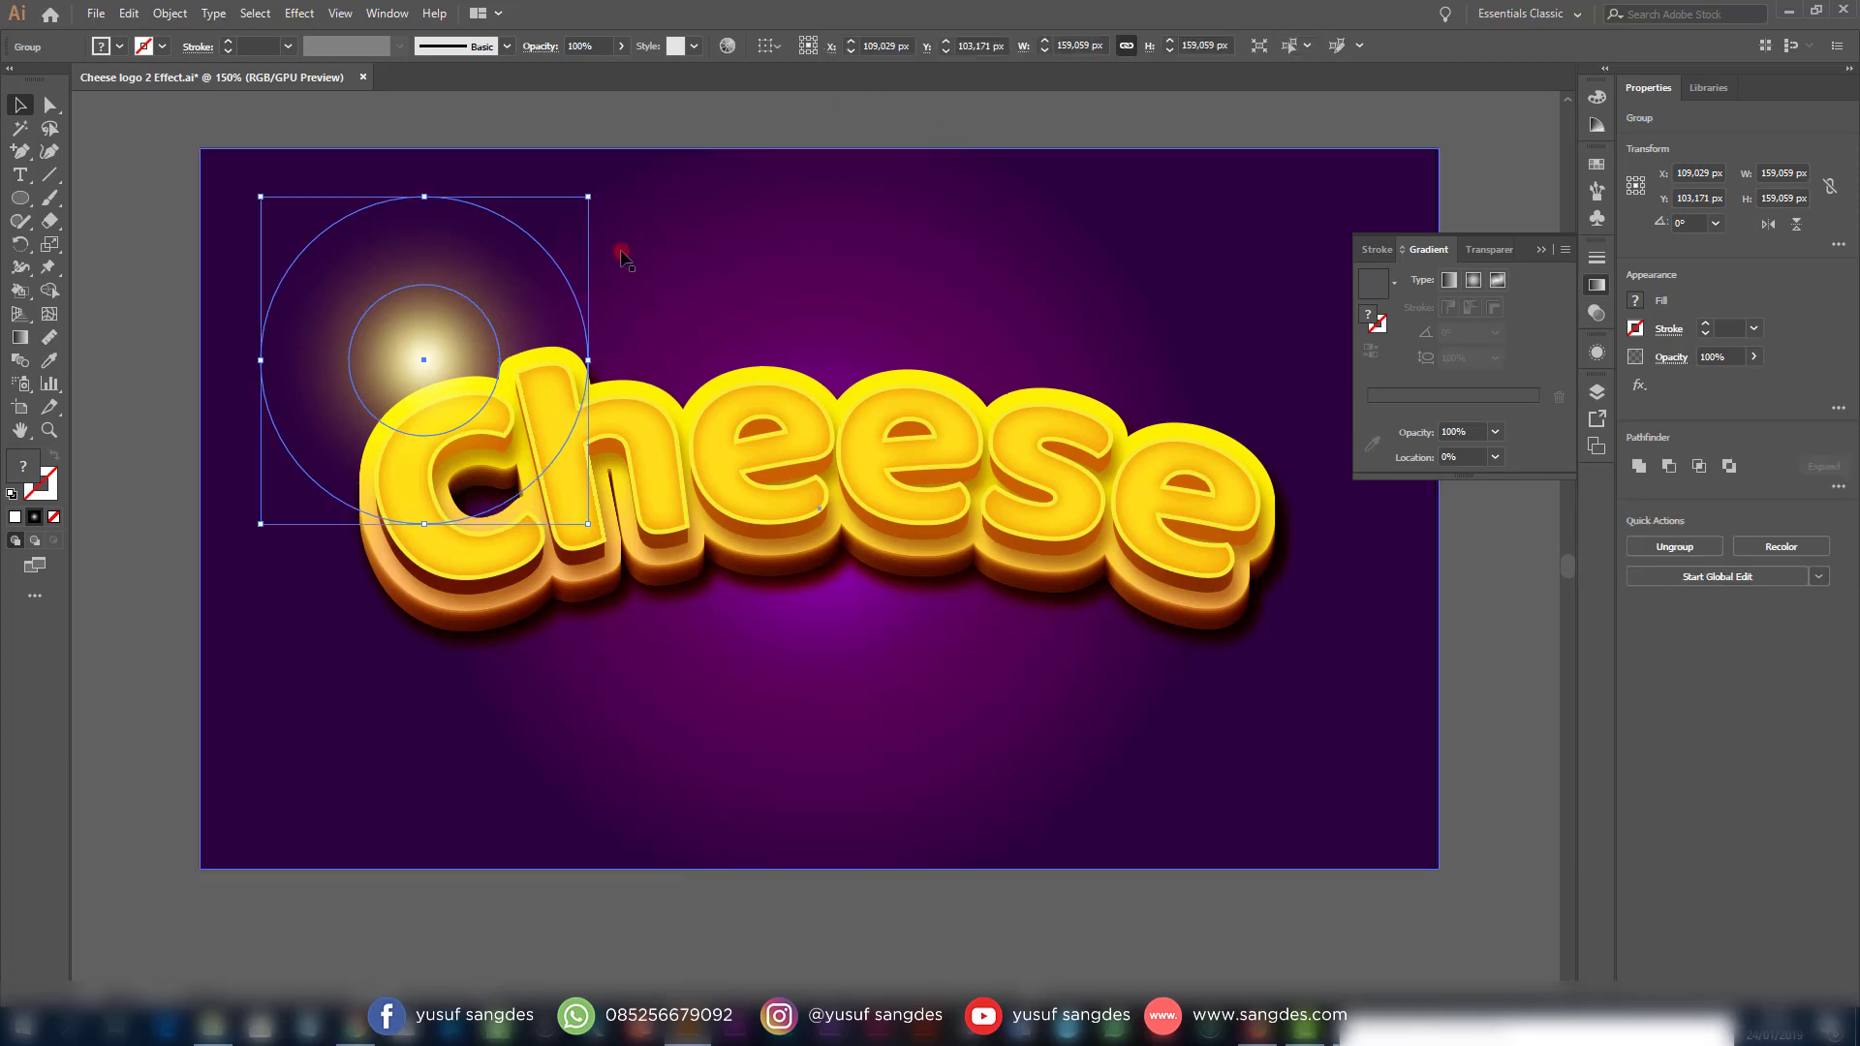
Place the glow group on top of the "h" at about 153.5 px wide and add a smaller copy on the first "e"
drag(472, 320, 627, 352)
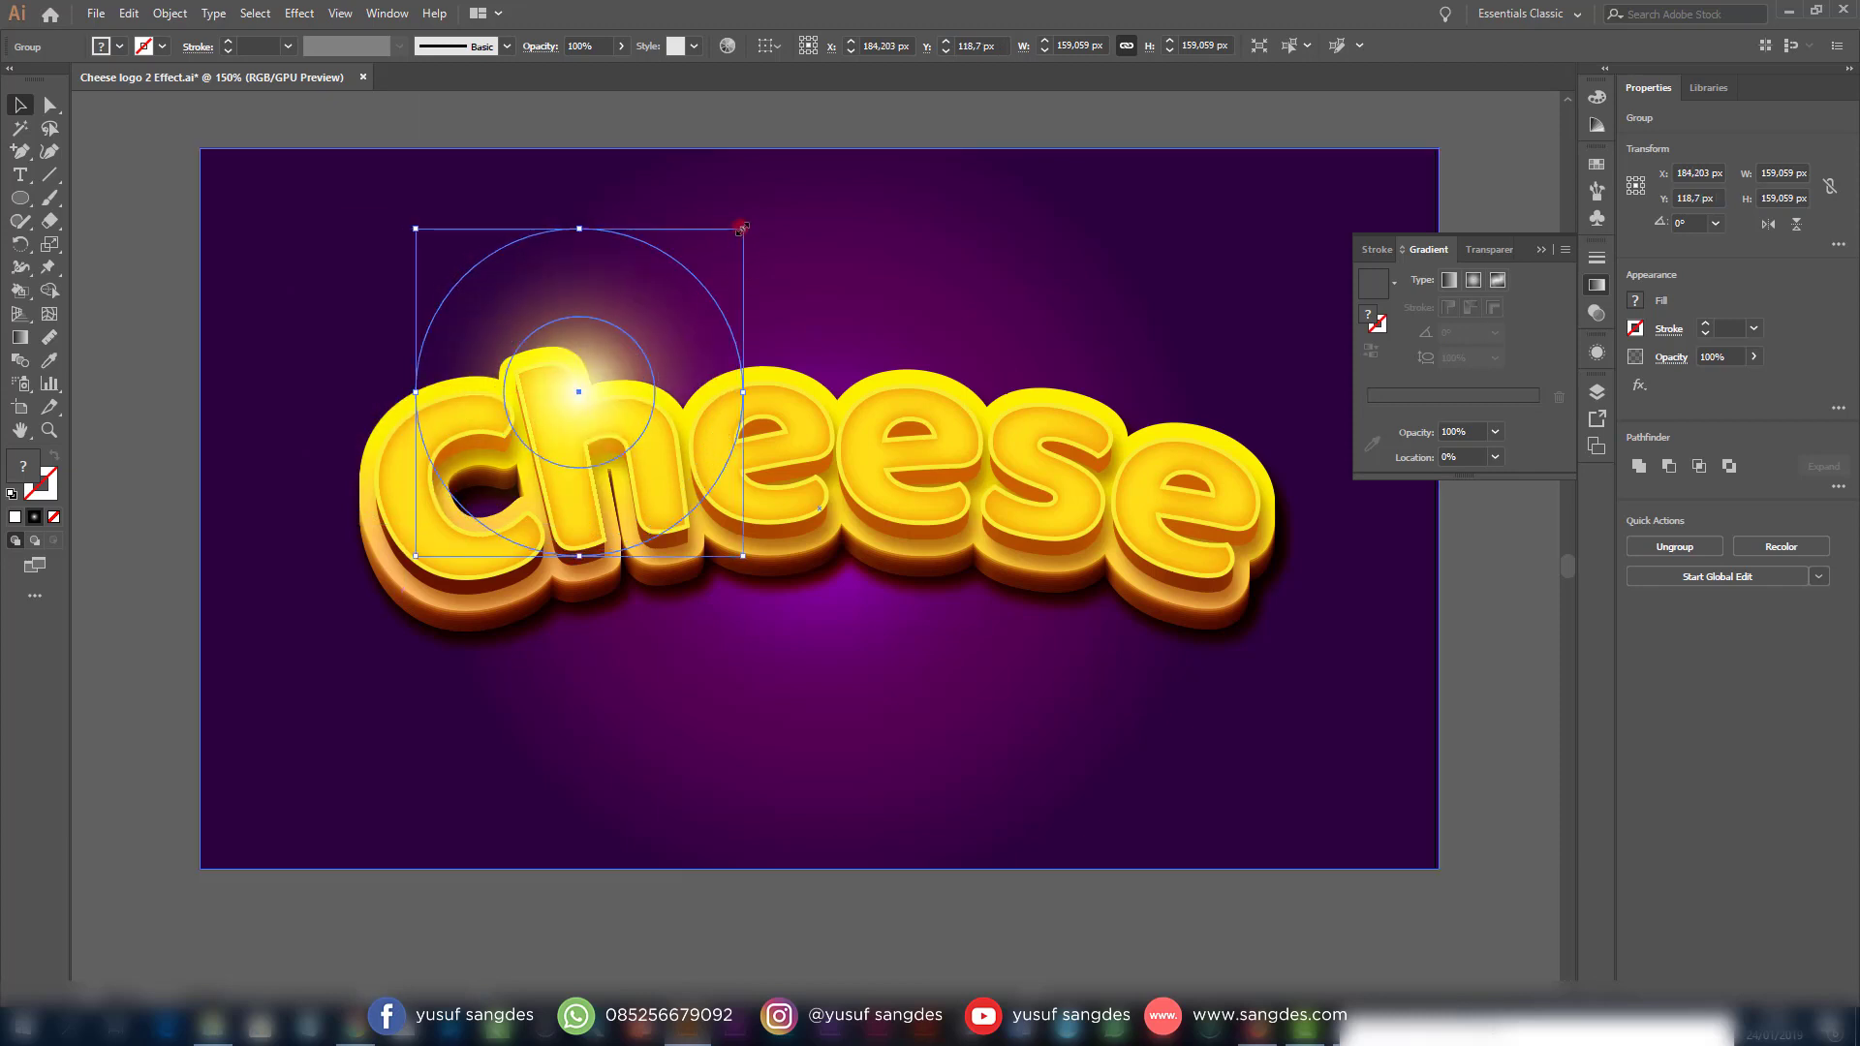
drag(742, 229, 732, 239)
drag(607, 379, 831, 395)
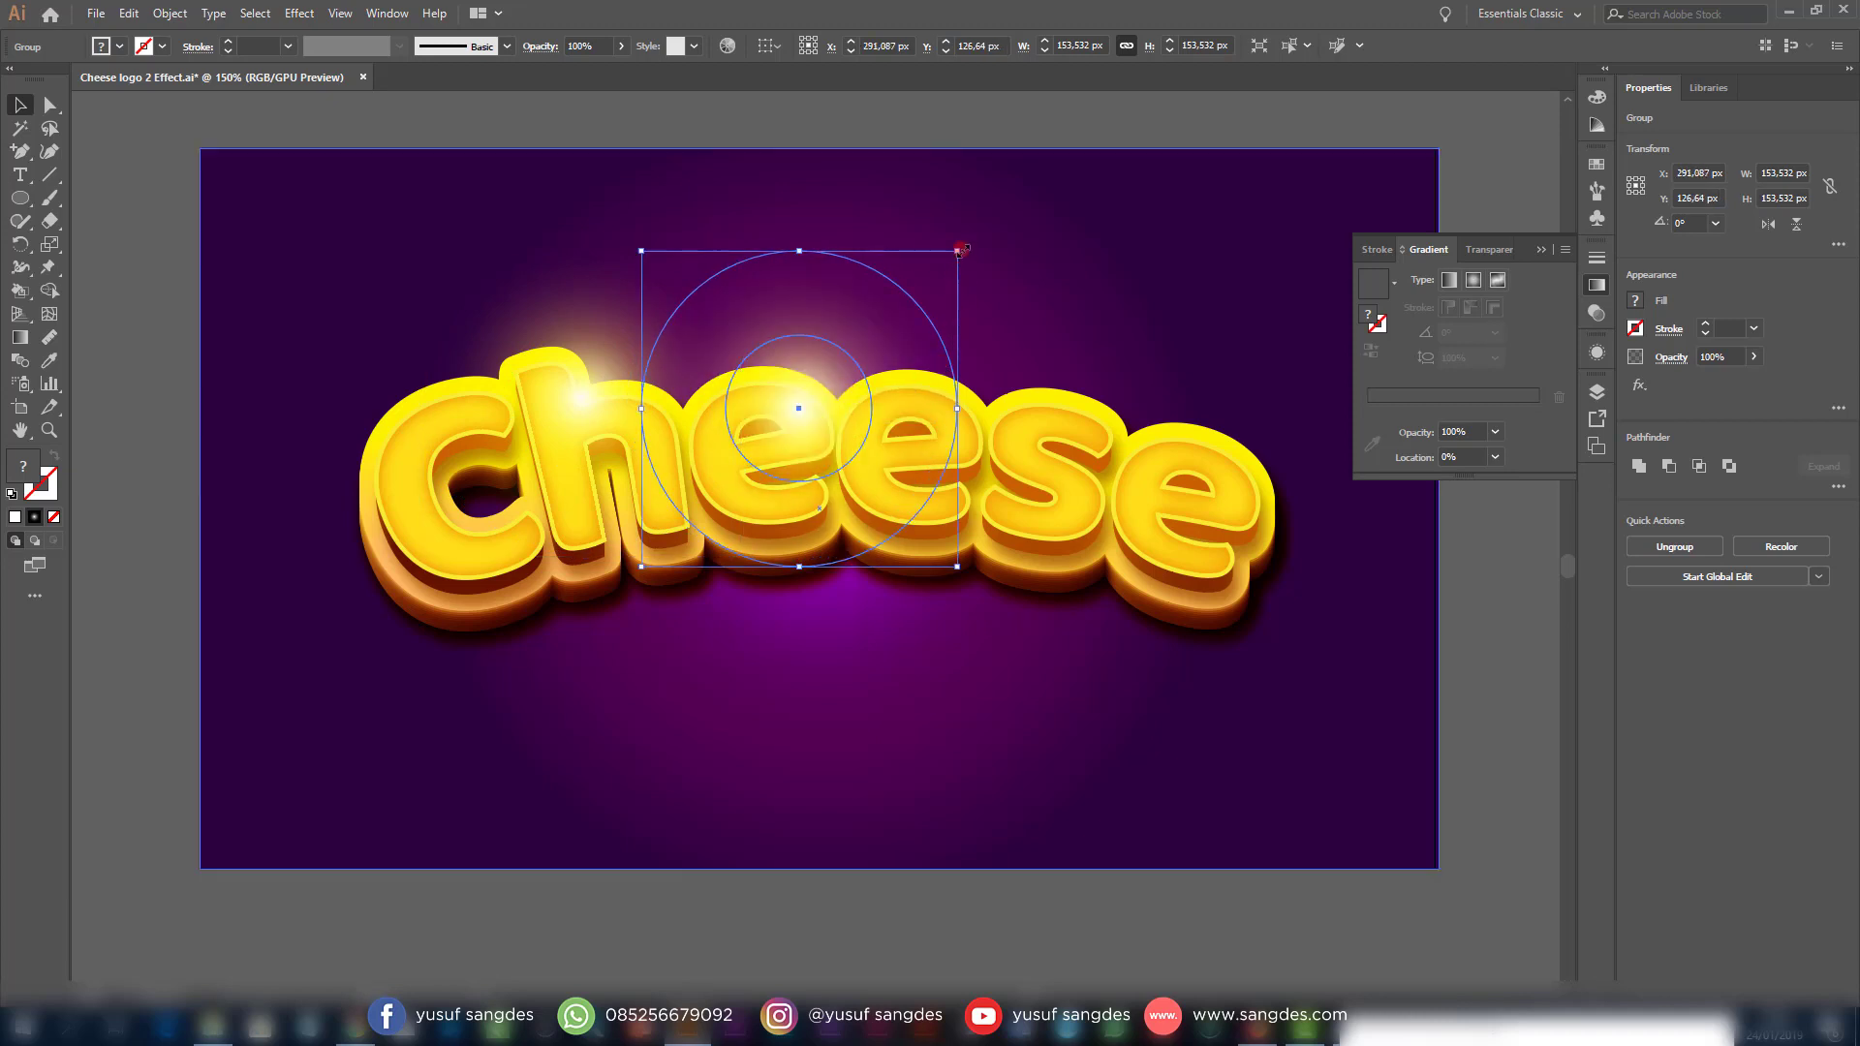
drag(959, 250, 861, 345)
drag(820, 416, 827, 405)
click(1486, 548)
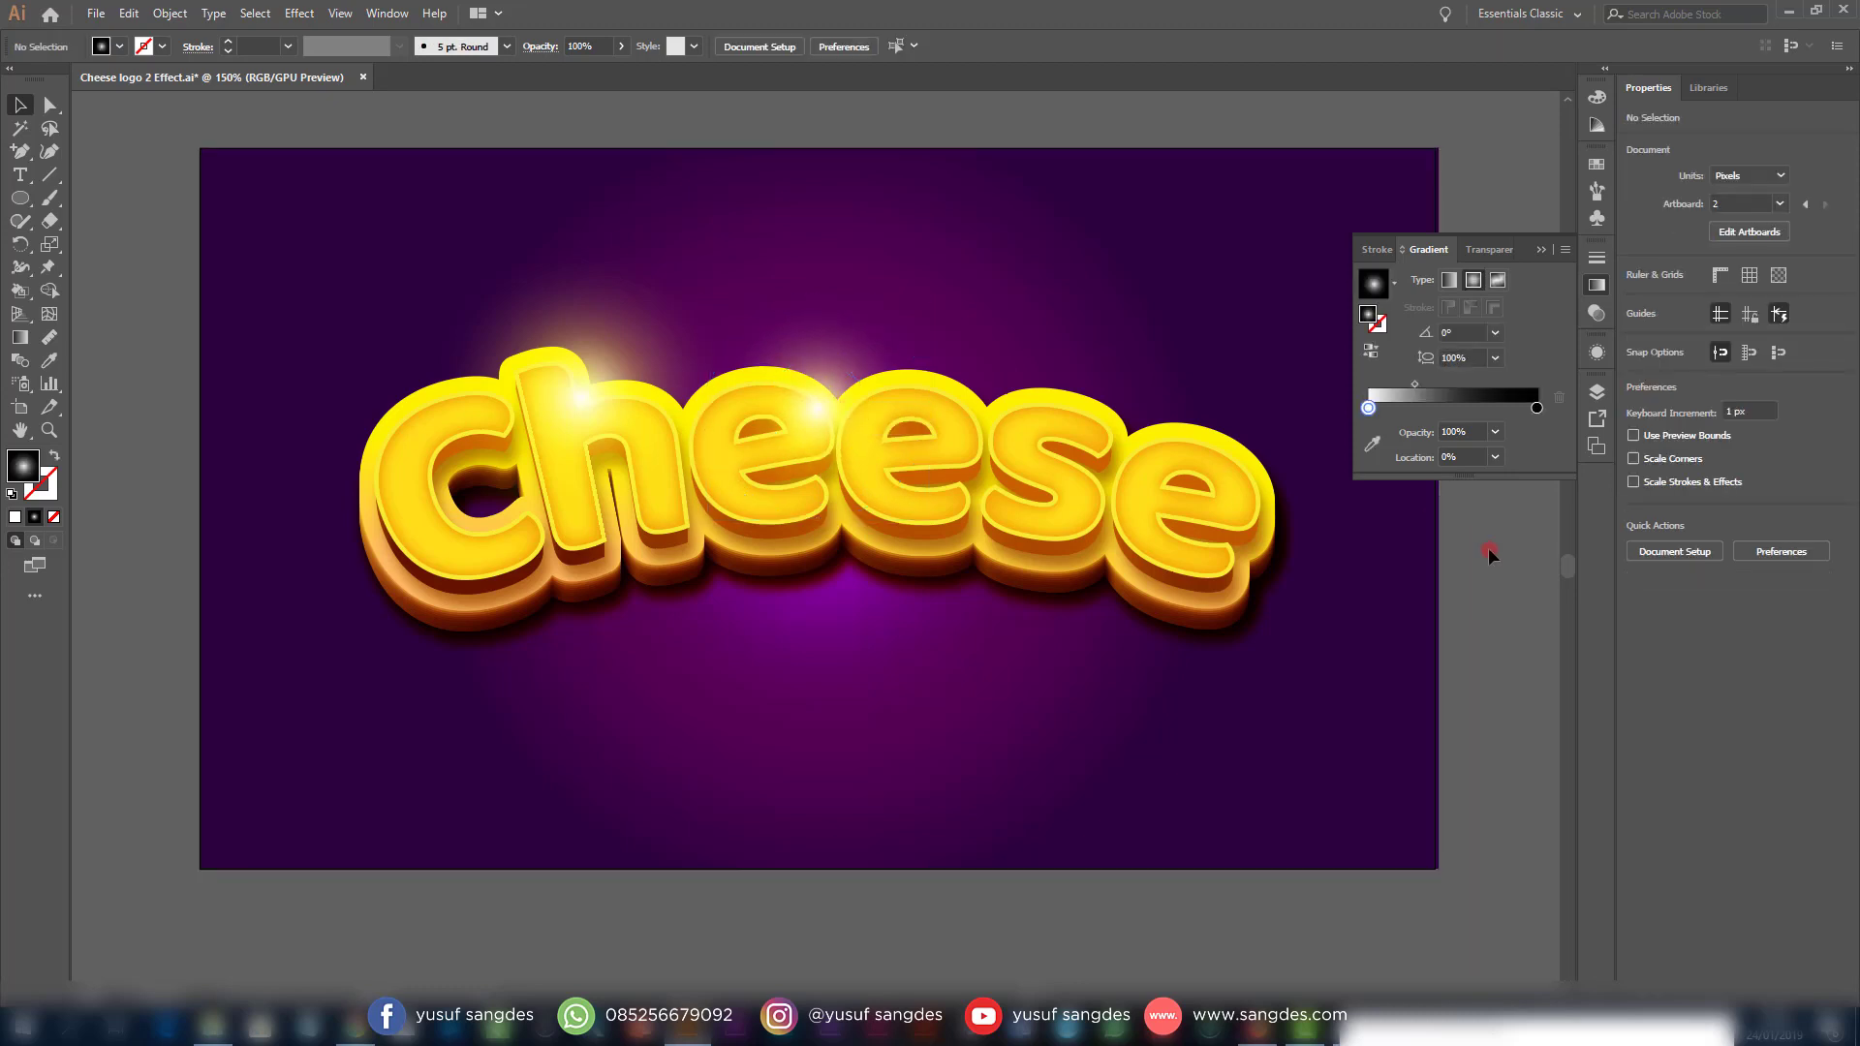
Move the middle stop of the purple background's radial gradient inward to 32.57% and deselect the background
scroll(1484, 560, up, 1)
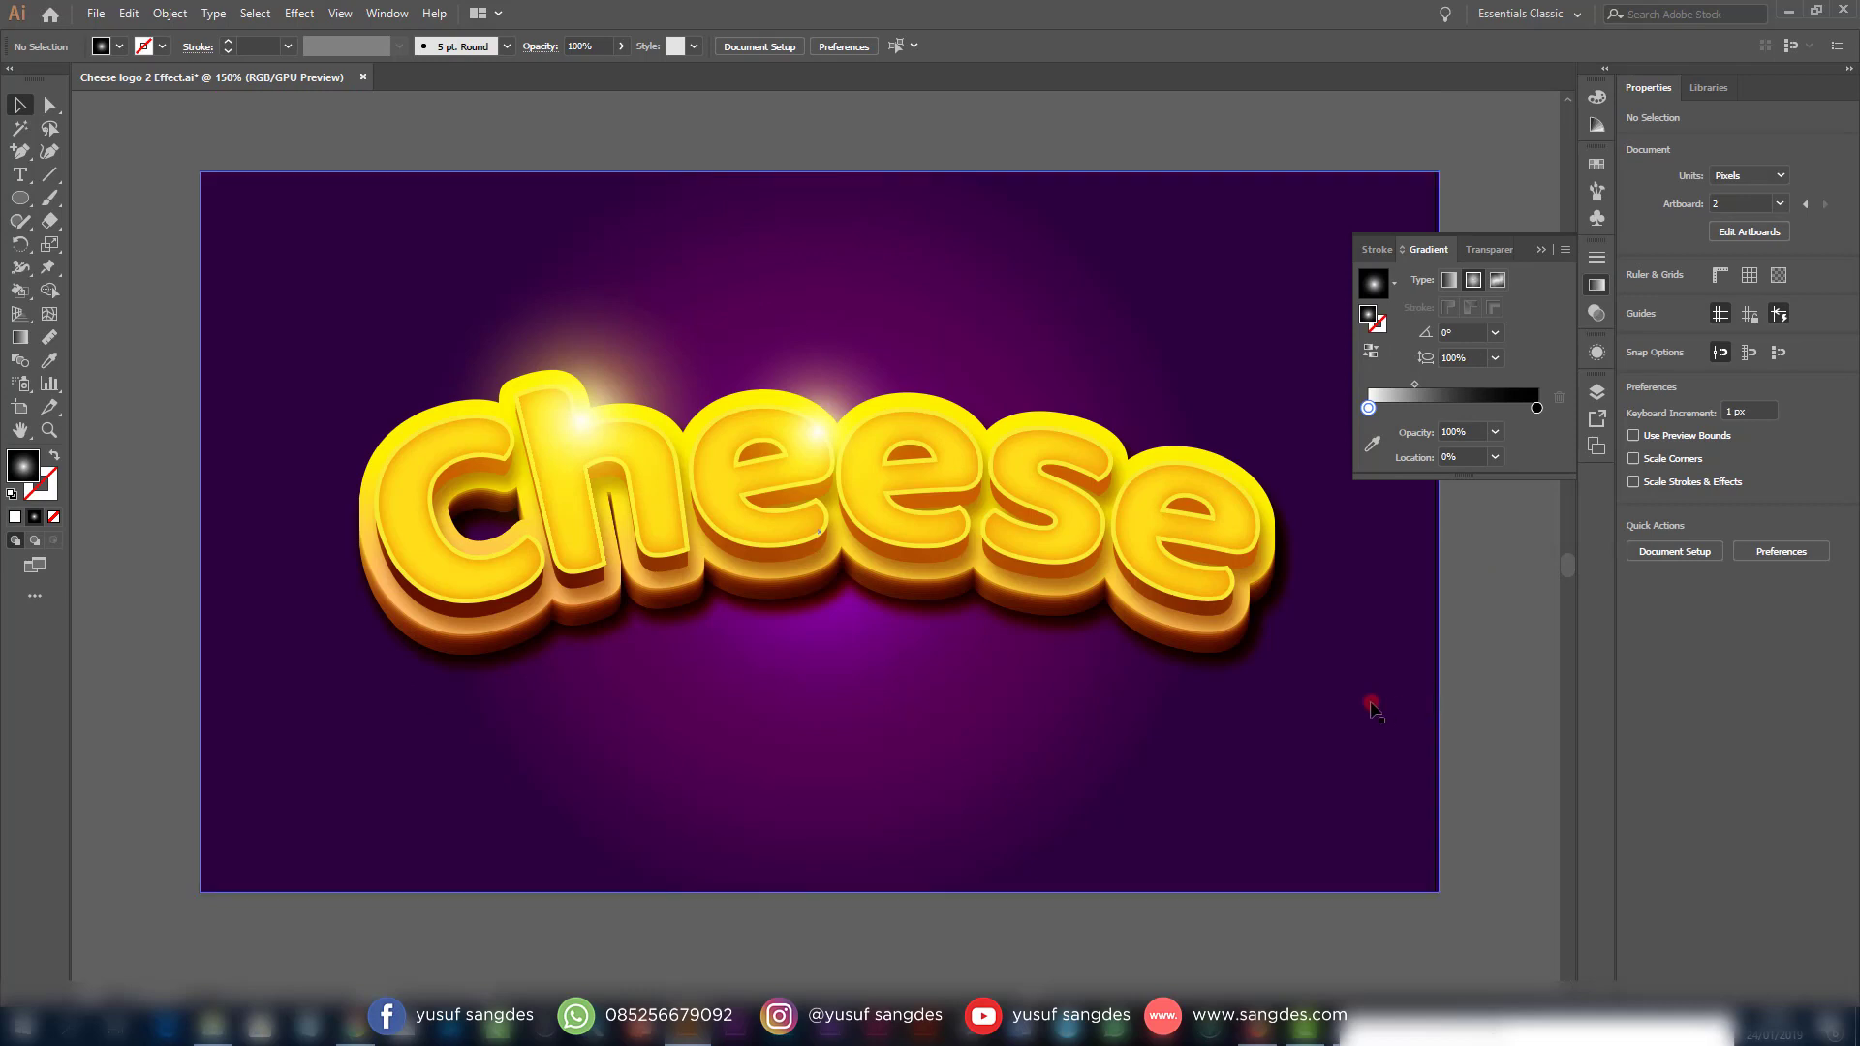
click(1306, 722)
key(g)
click(820, 532)
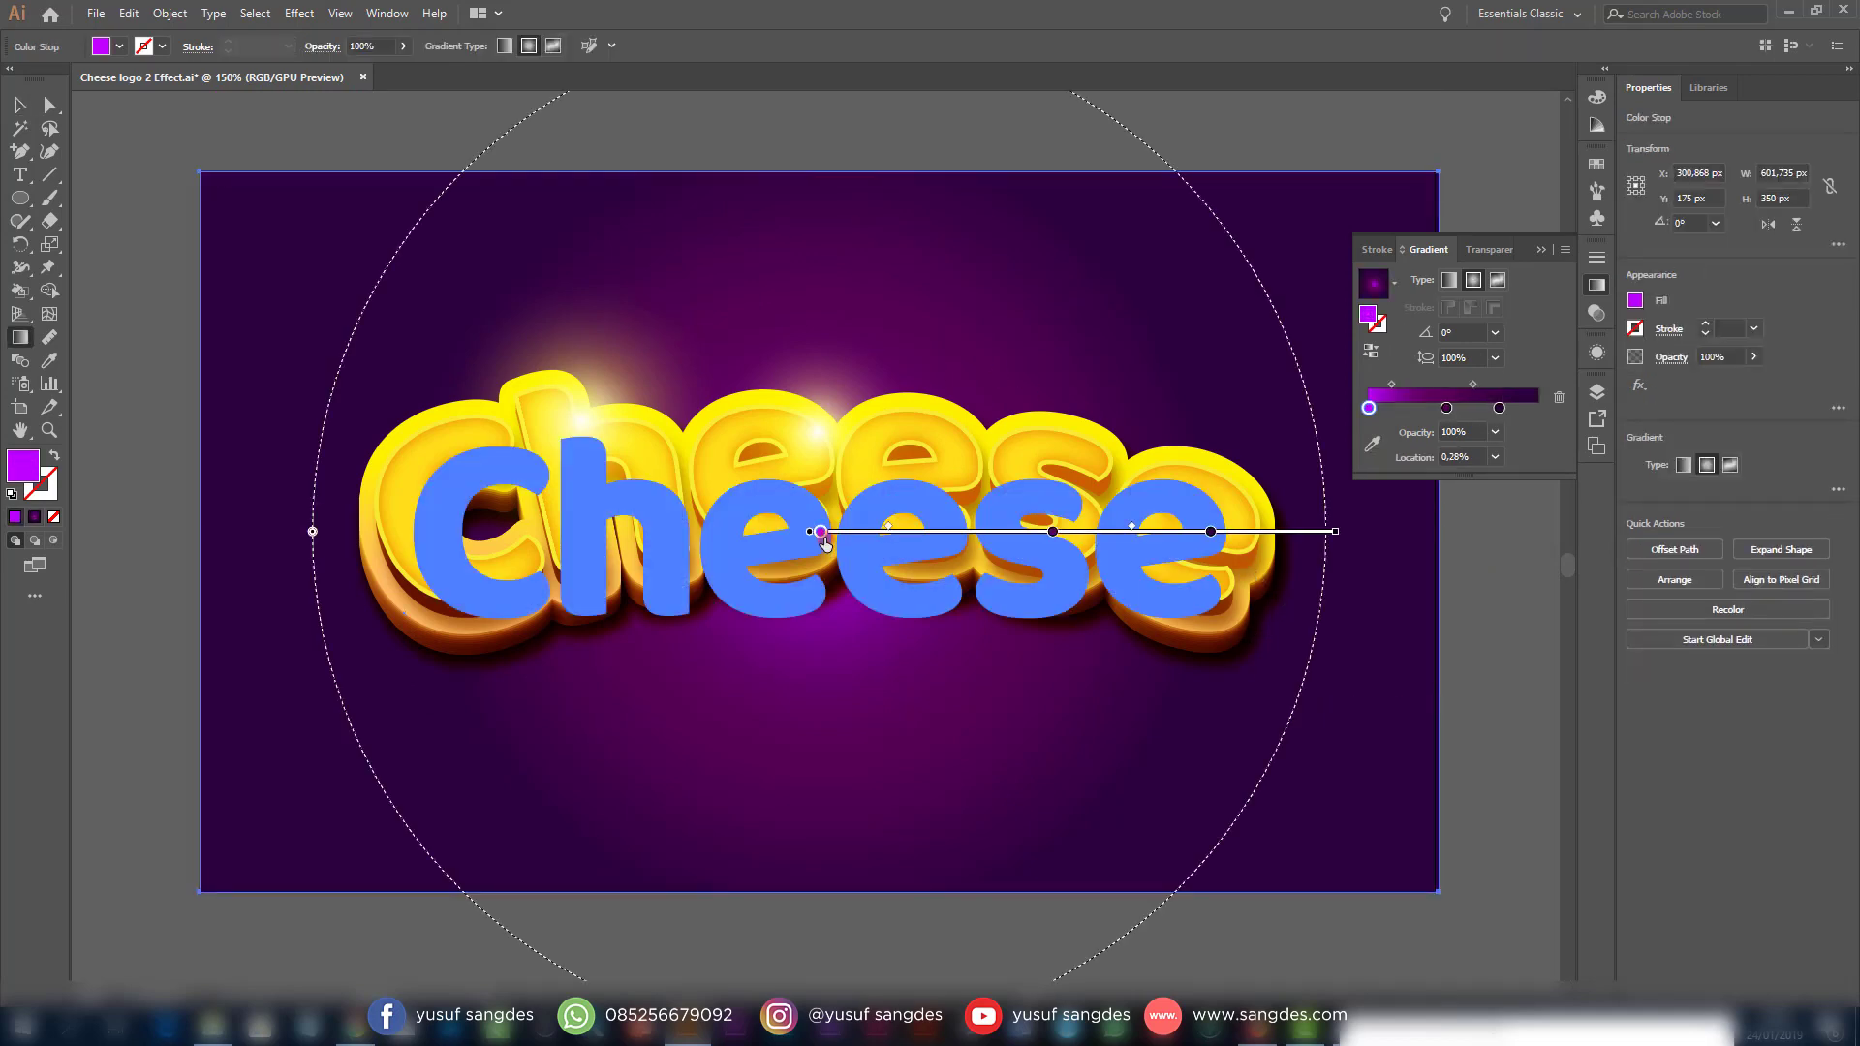
drag(824, 543, 824, 552)
drag(1053, 532, 937, 539)
click(19, 105)
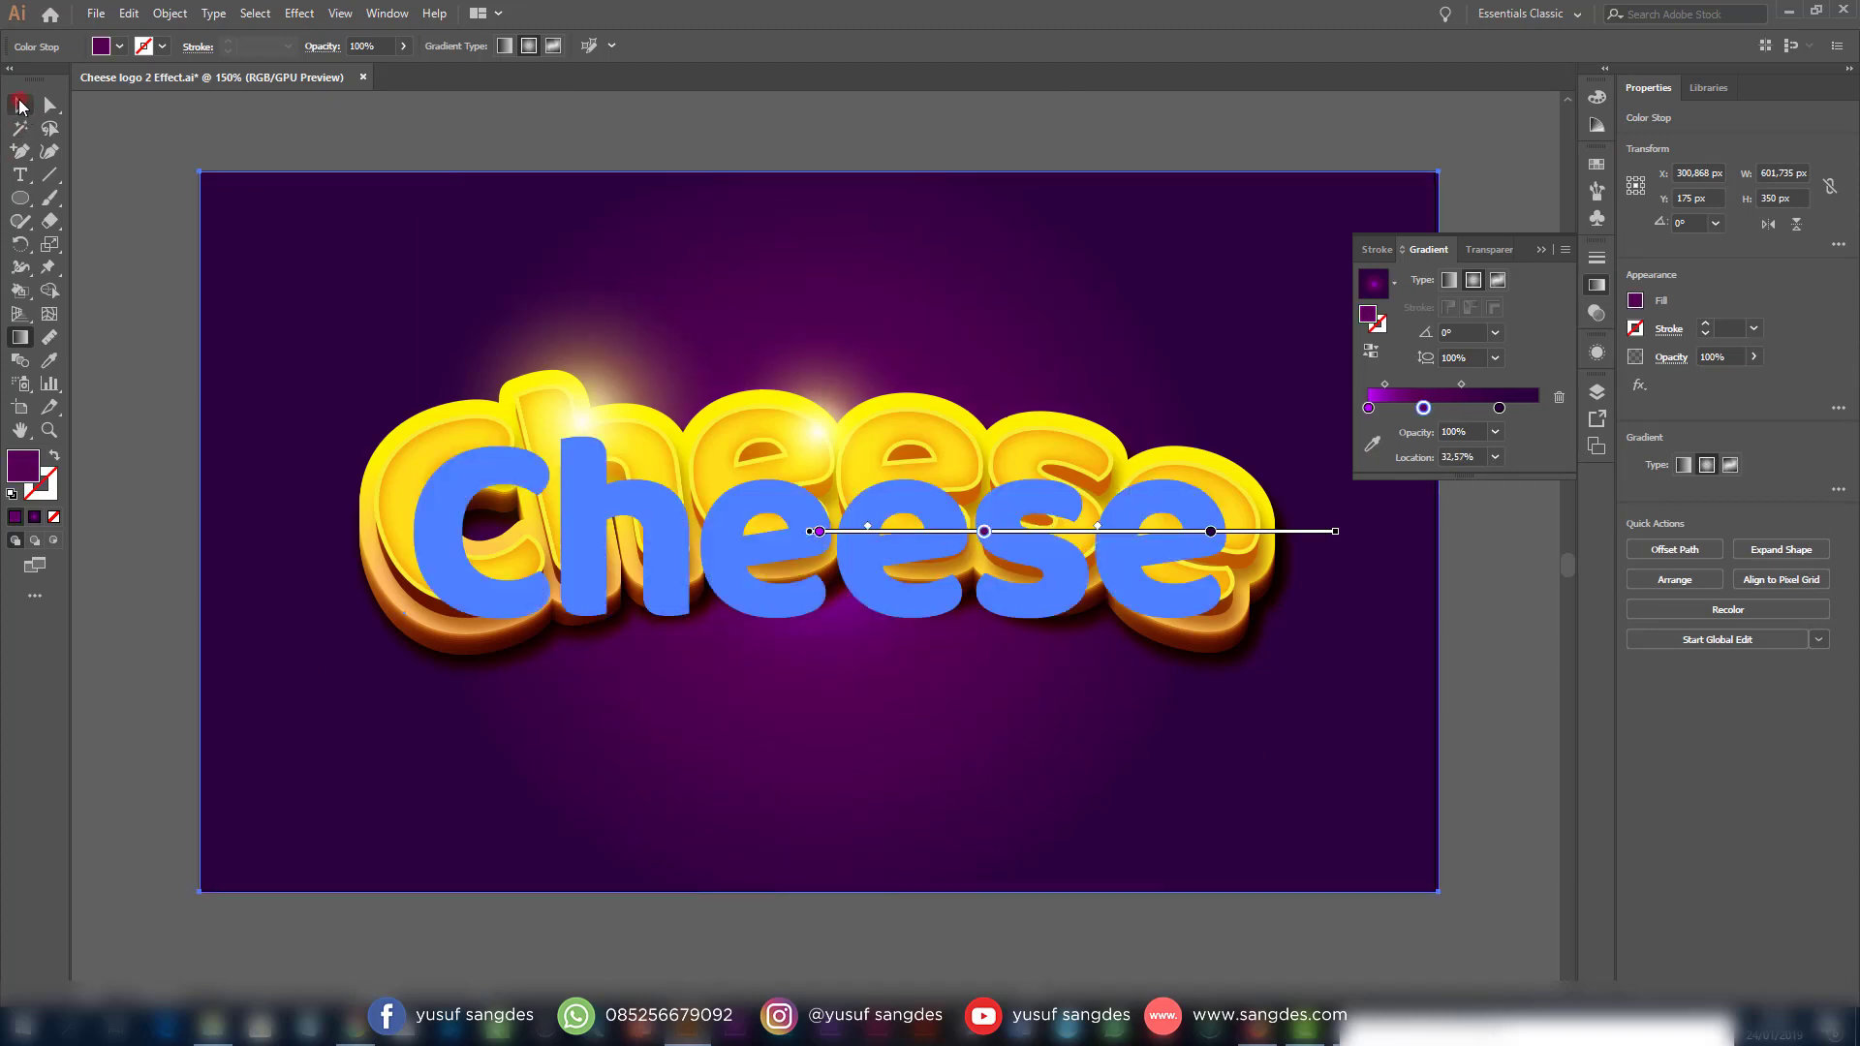
click(233, 115)
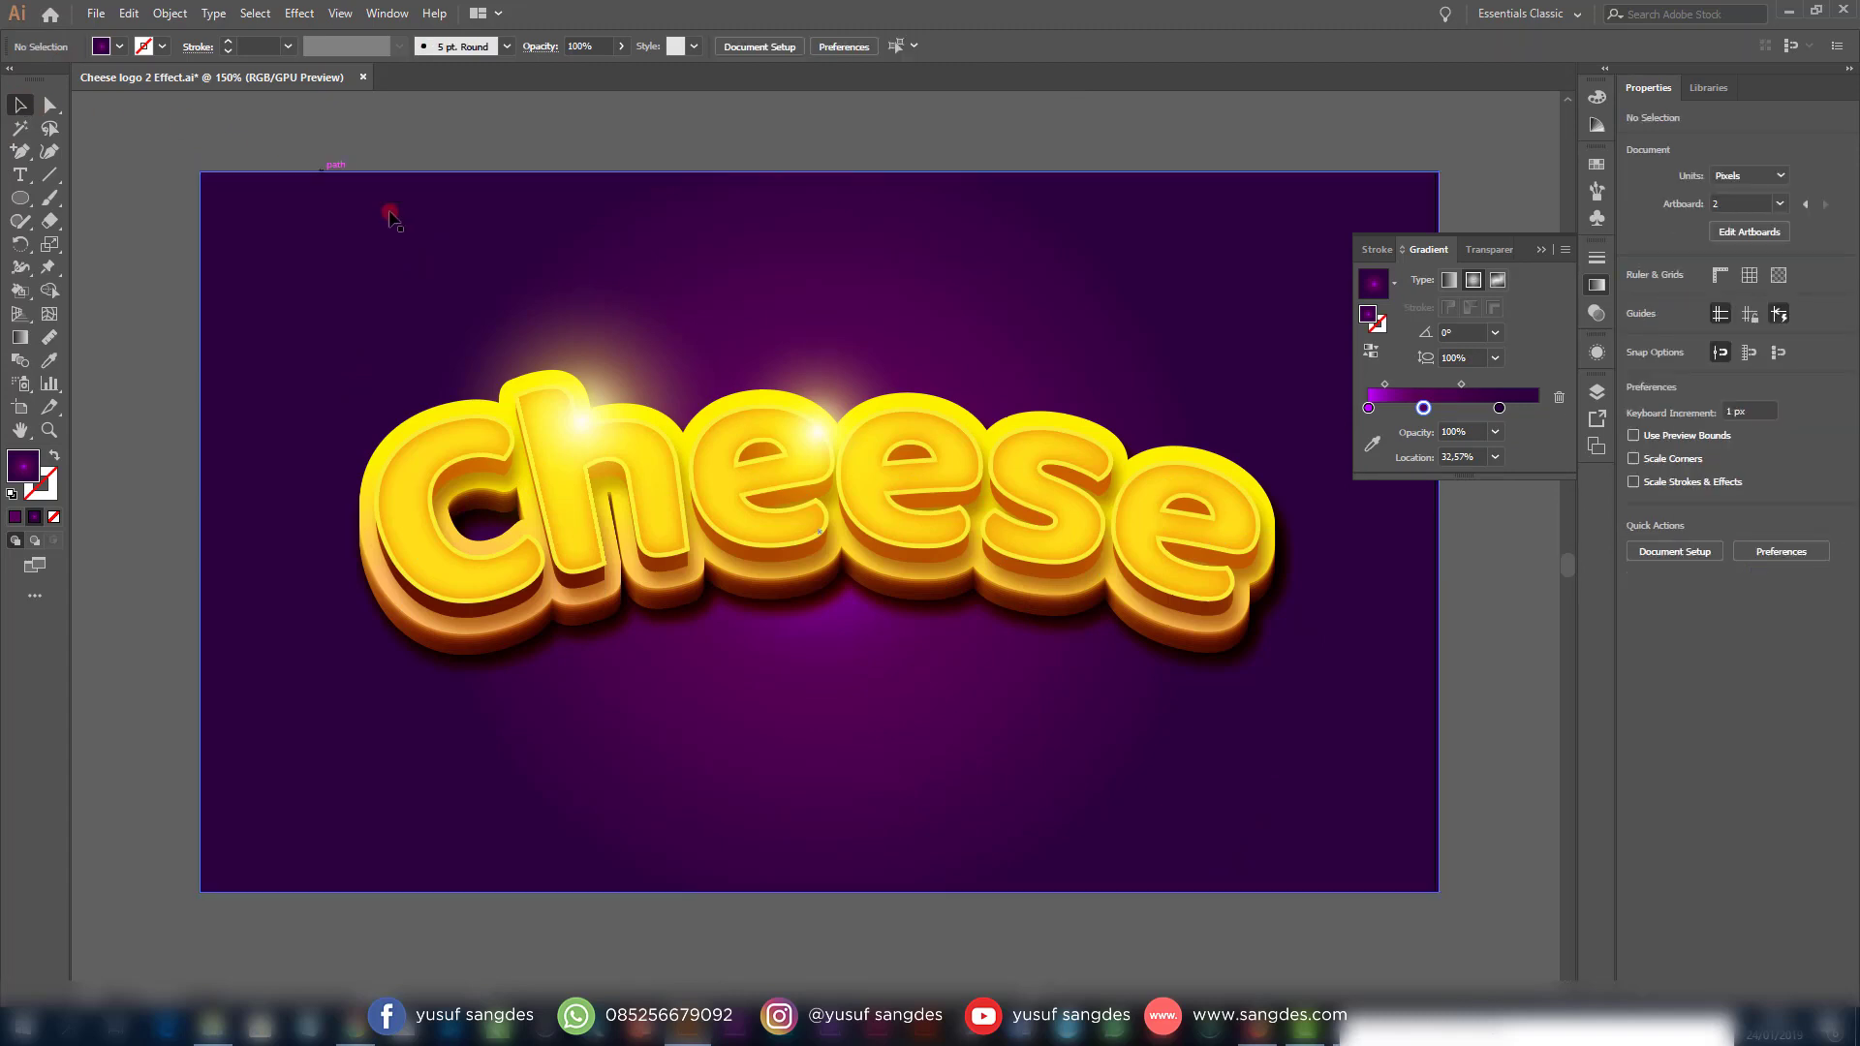
click(1429, 639)
click(1521, 659)
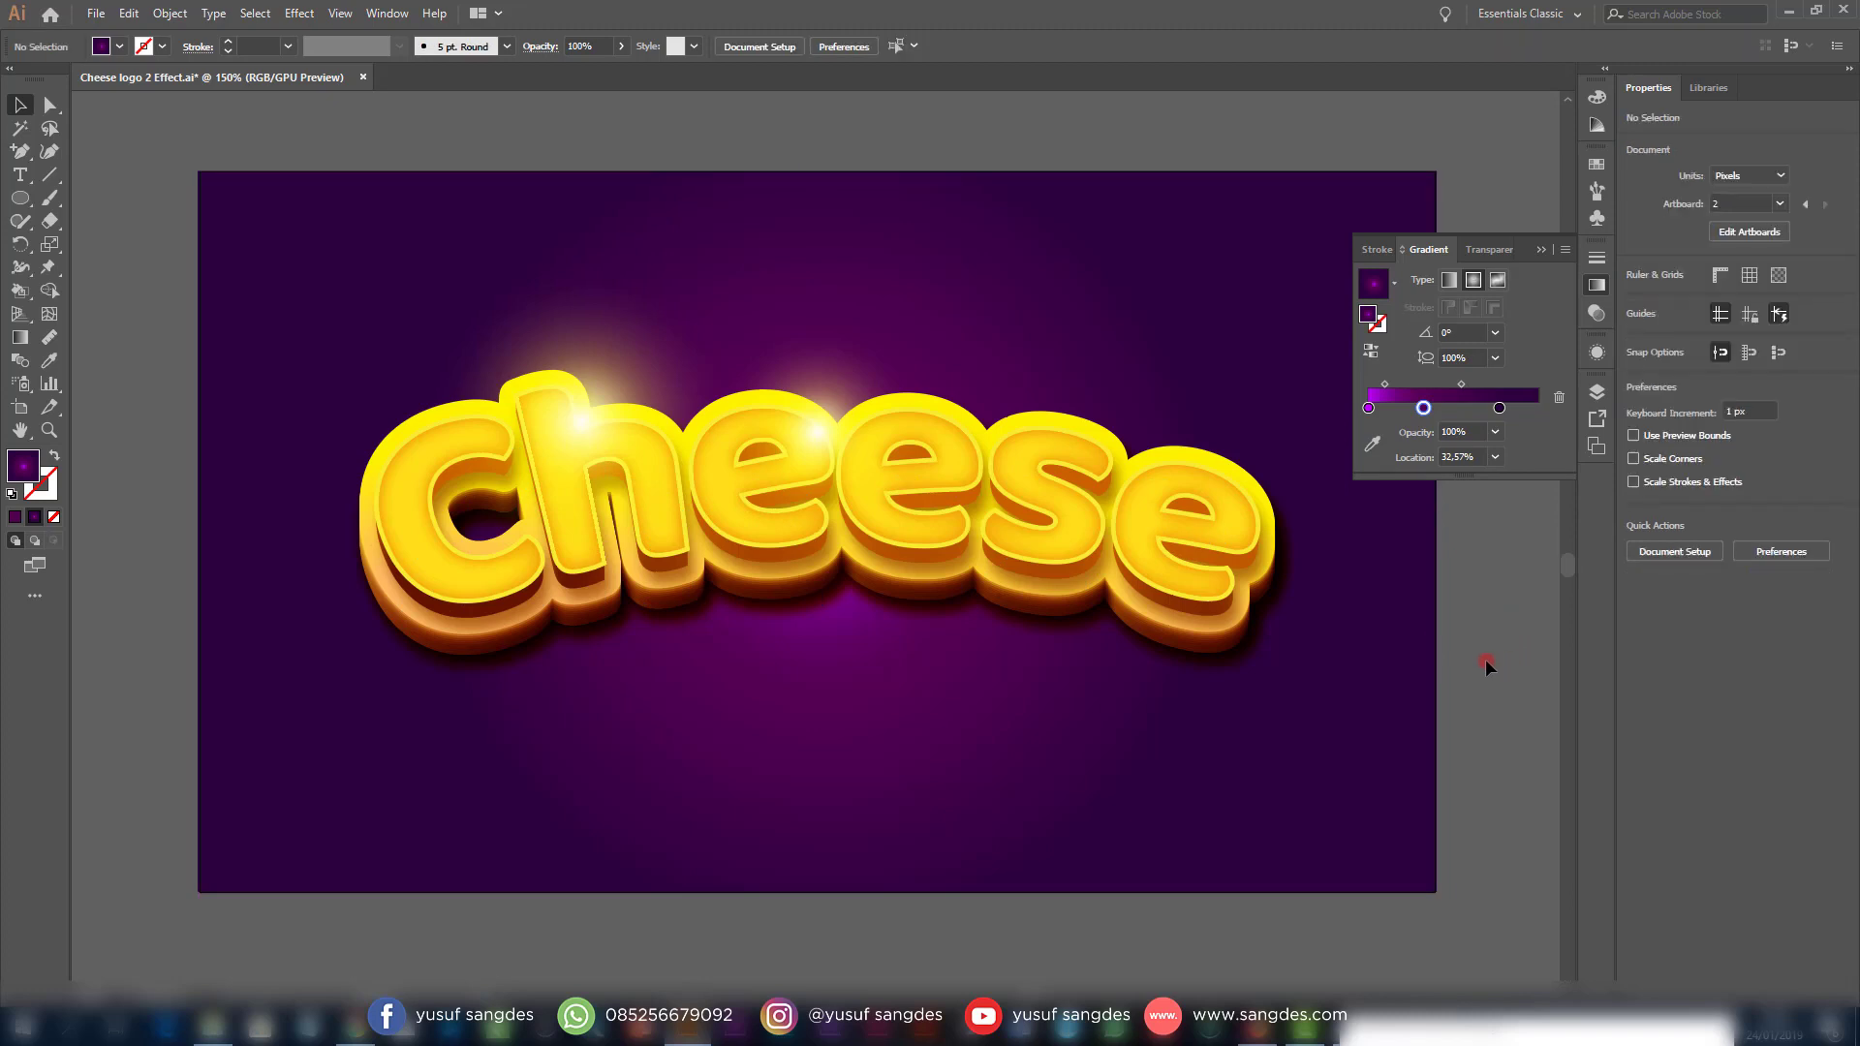
Compare the recreated "Cheese" artboard with the reference artboard above it
key(ctrl+minus)
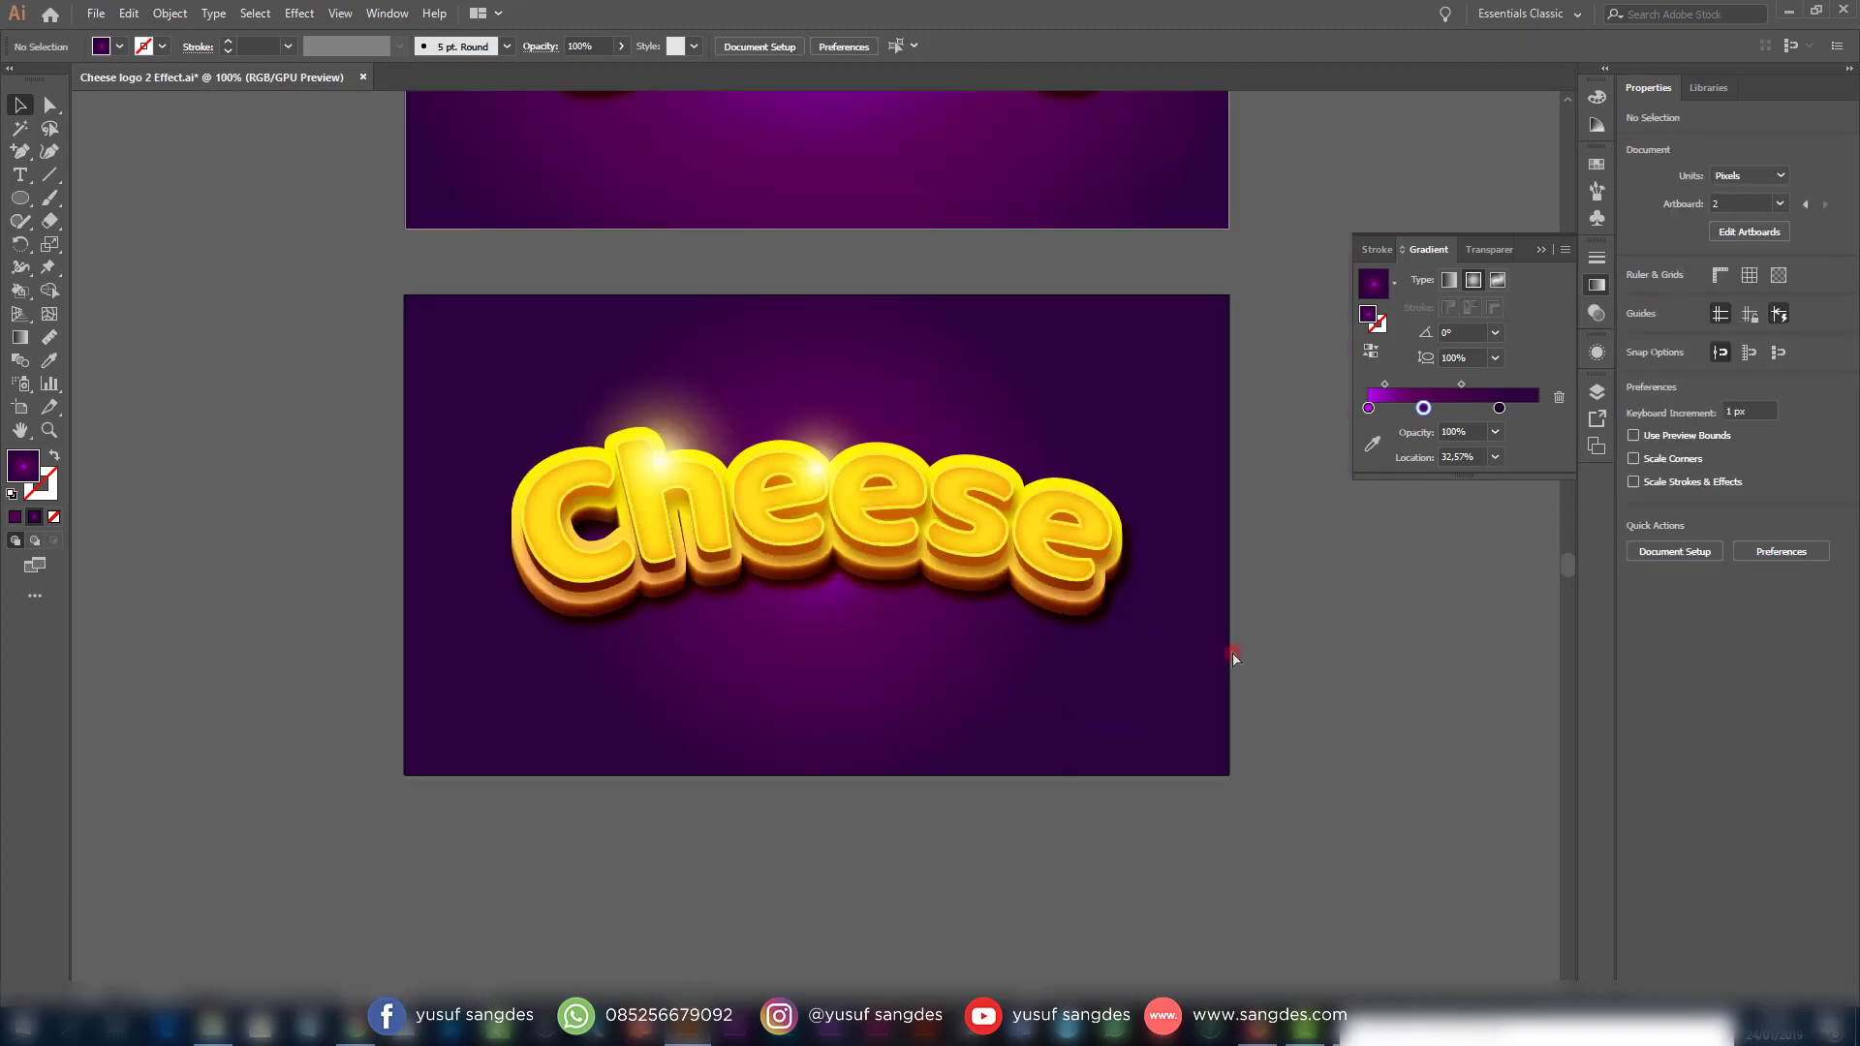
key(ctrl+minus)
scroll(1153, 637, up, 2)
scroll(1153, 637, down, 2)
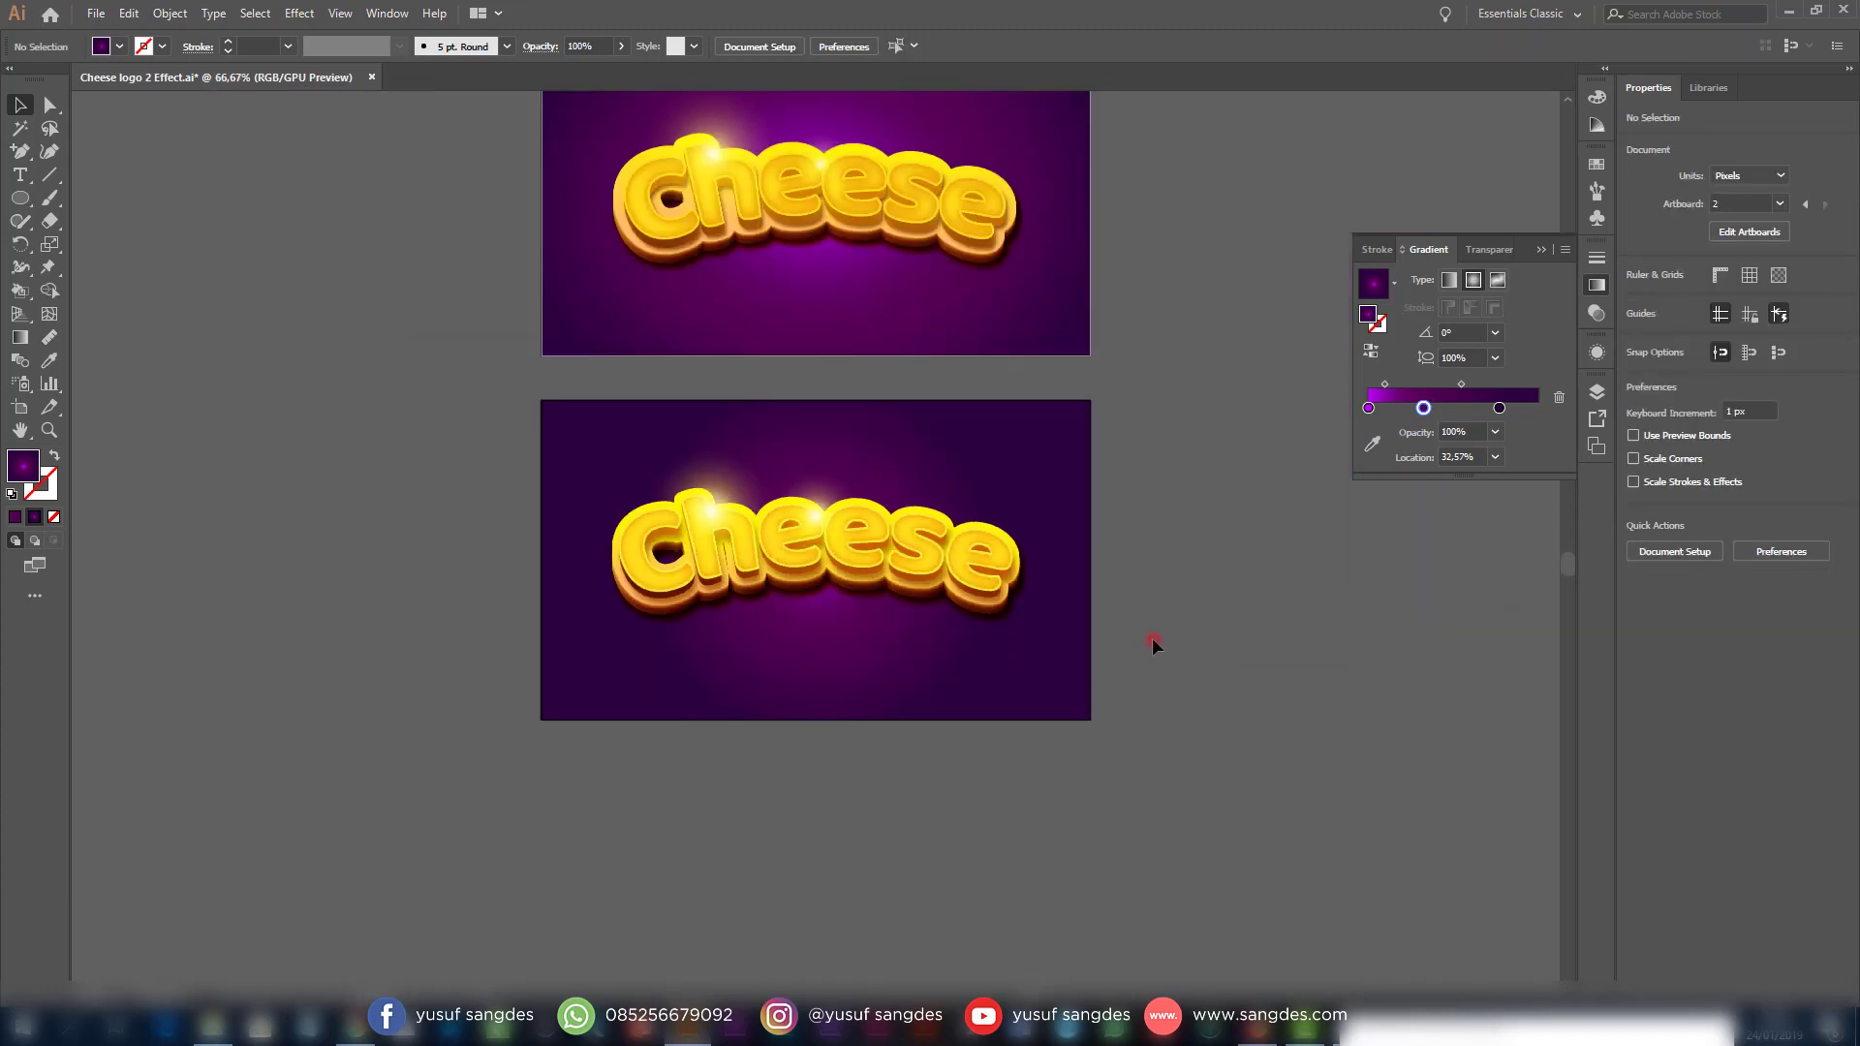
key(ctrl+plus)
key(ctrl+plus)
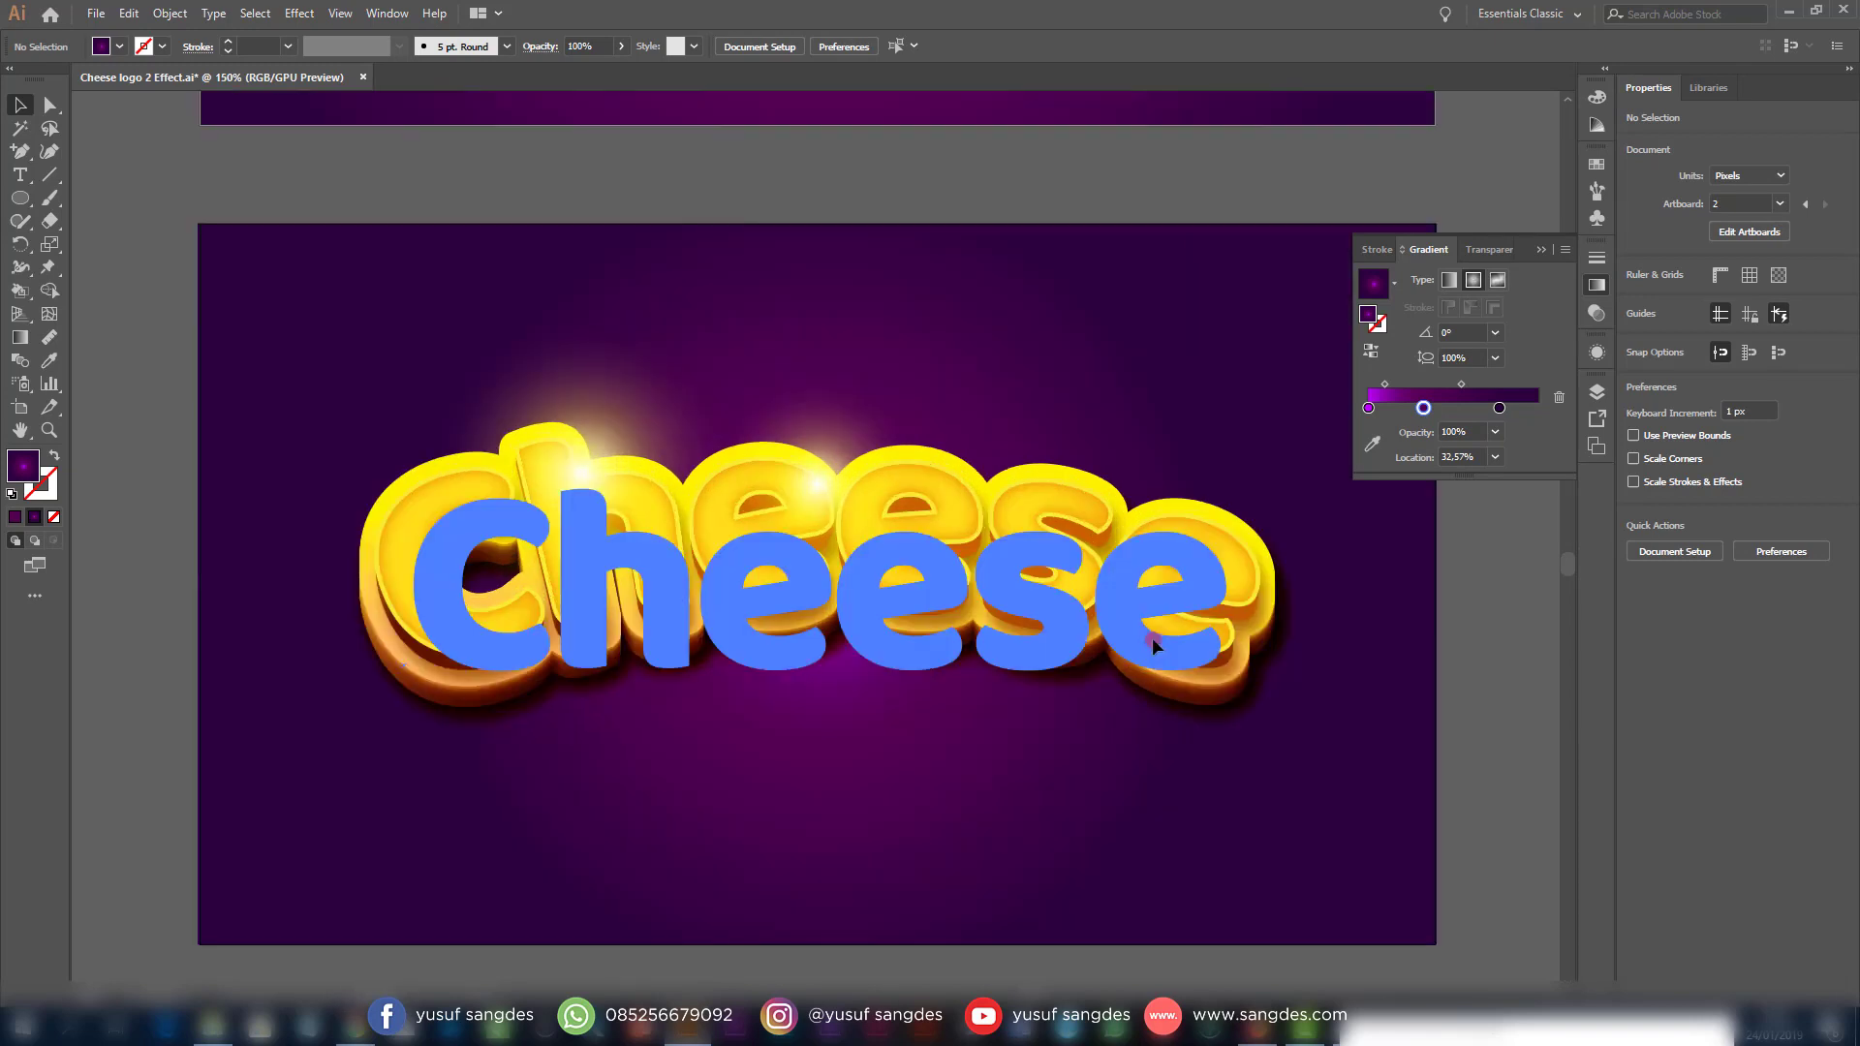
key(ctrl+minus)
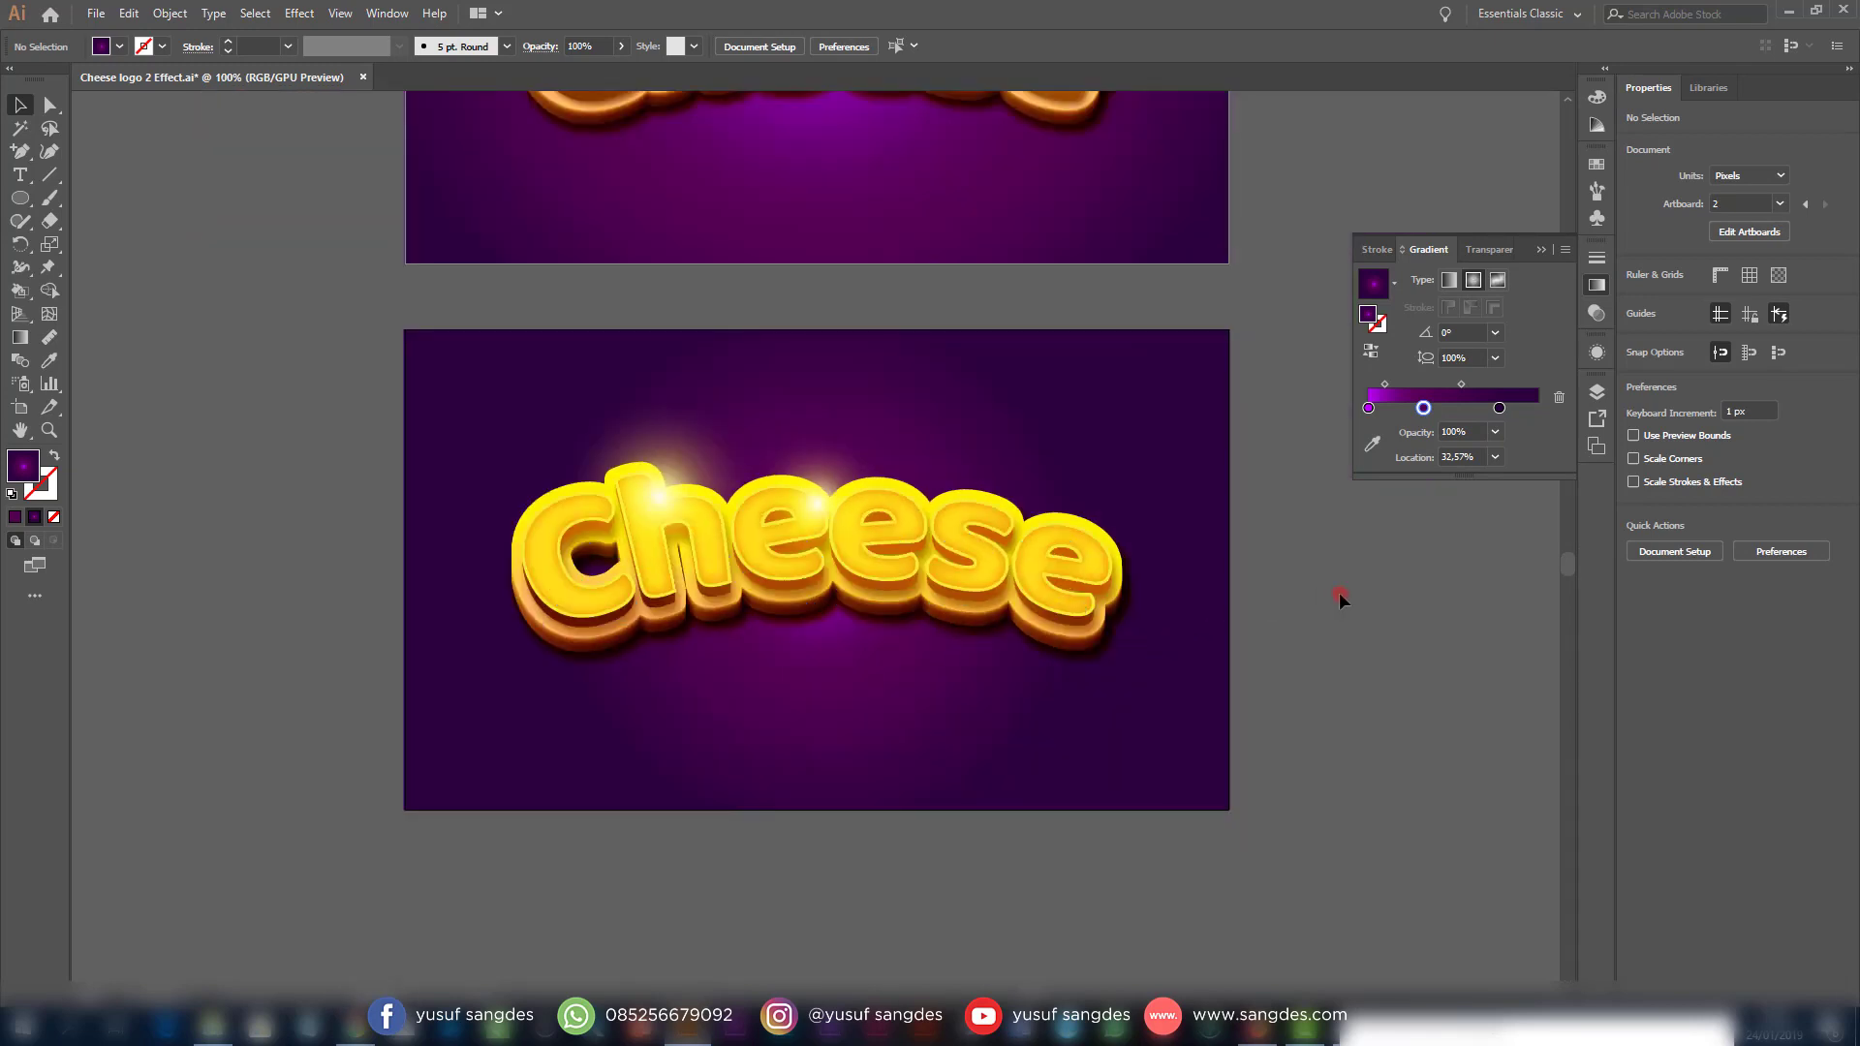
Save the finished "Cheese" text's appearance as a new graphic style and deselect the text
click(1598, 353)
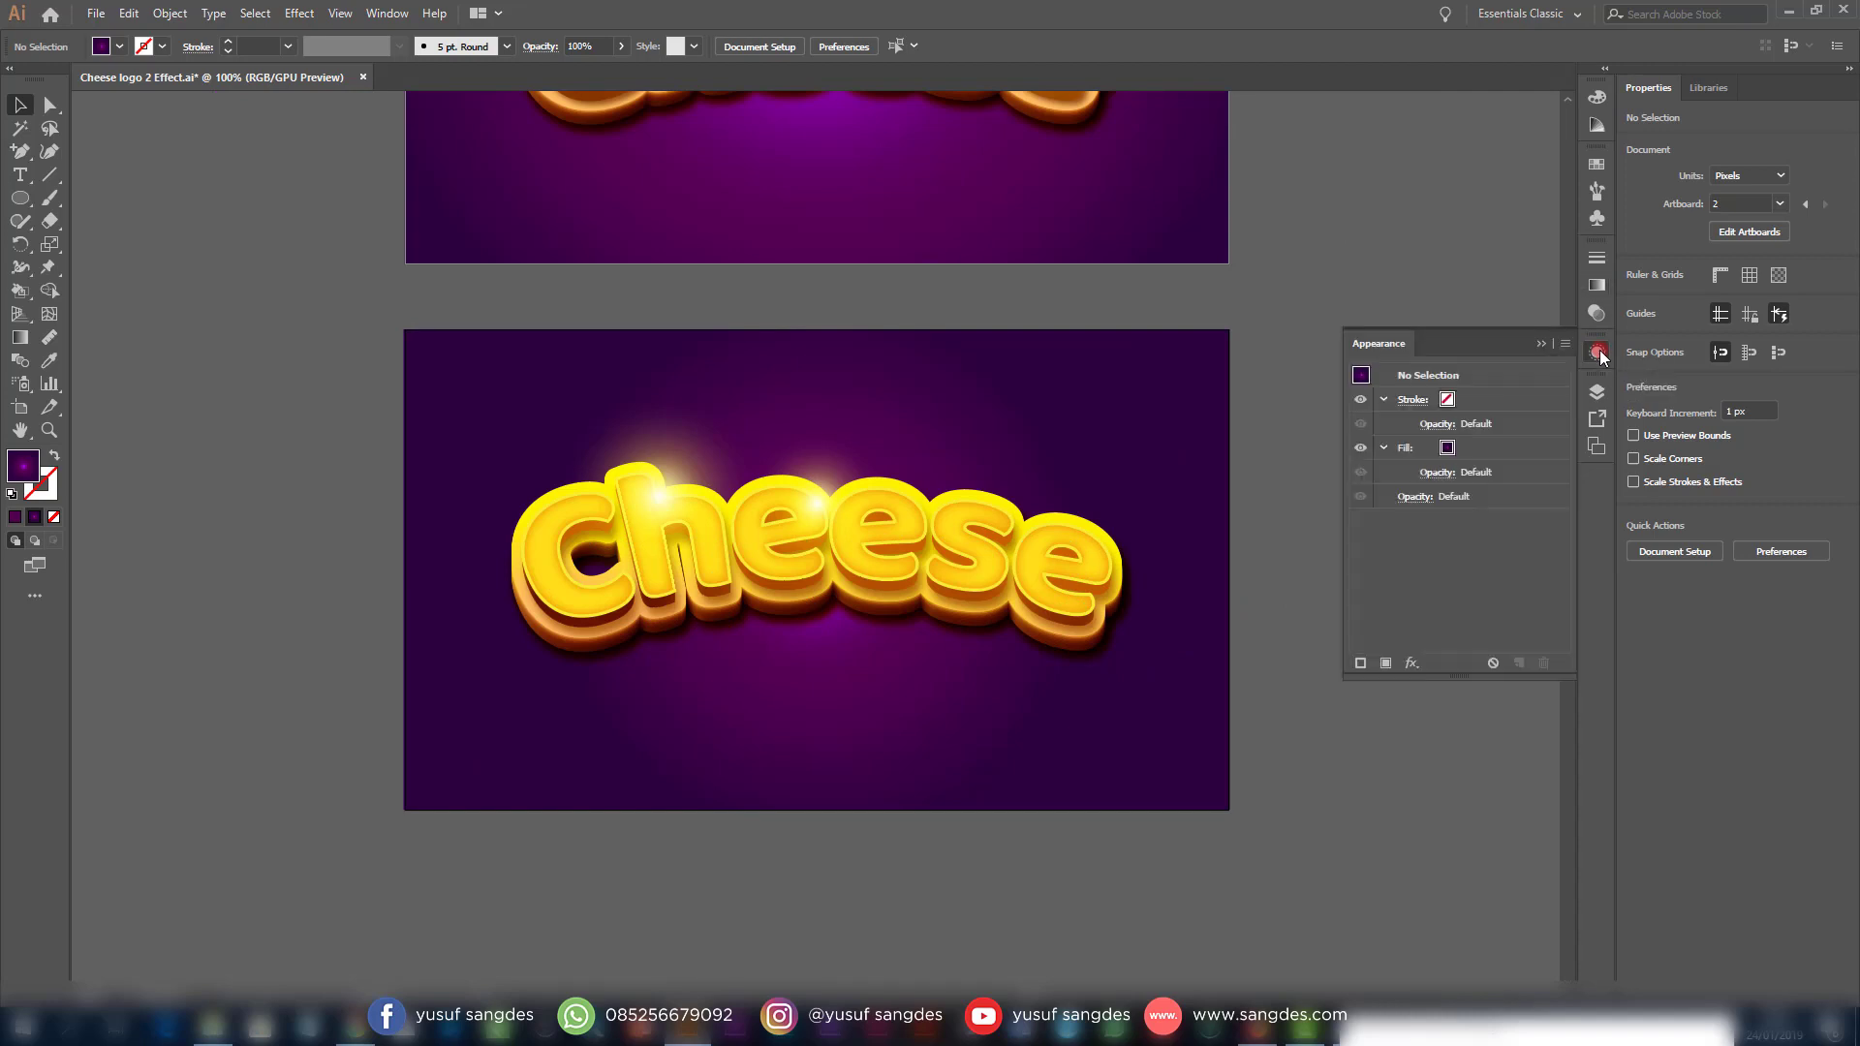
click(394, 16)
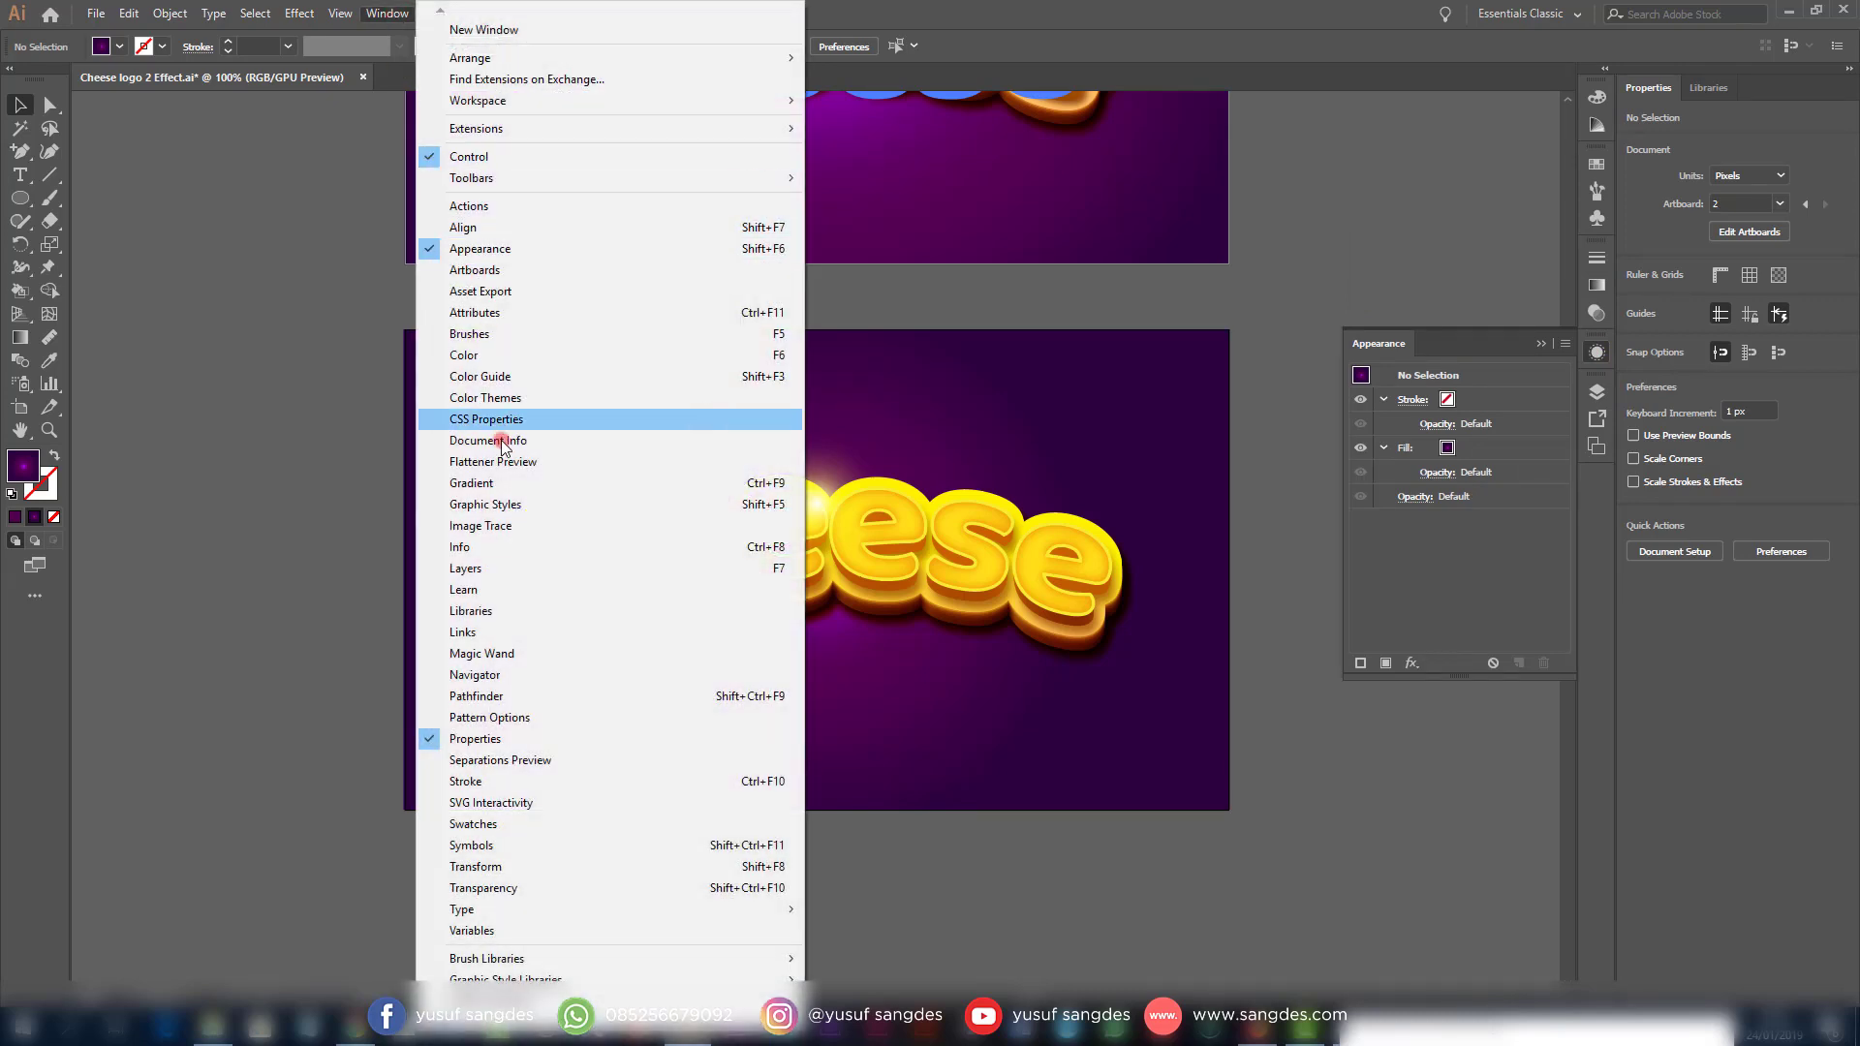
click(507, 510)
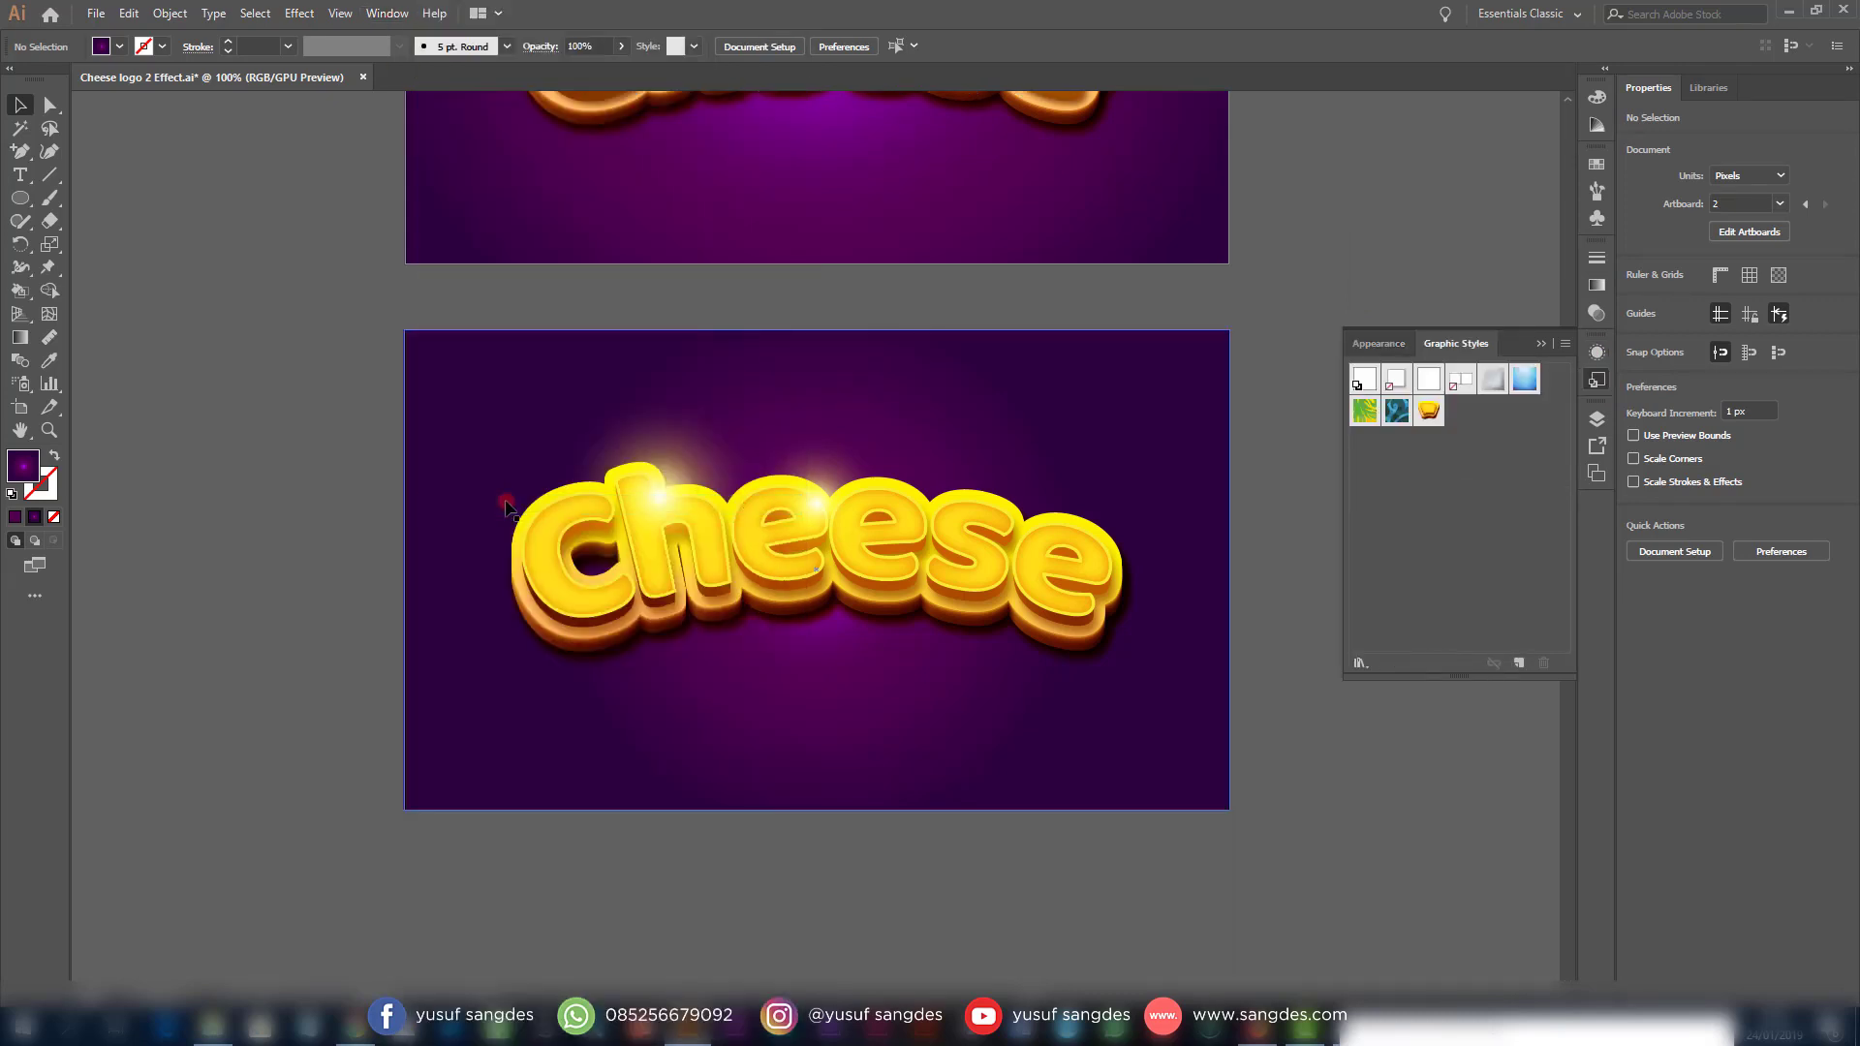
click(1077, 631)
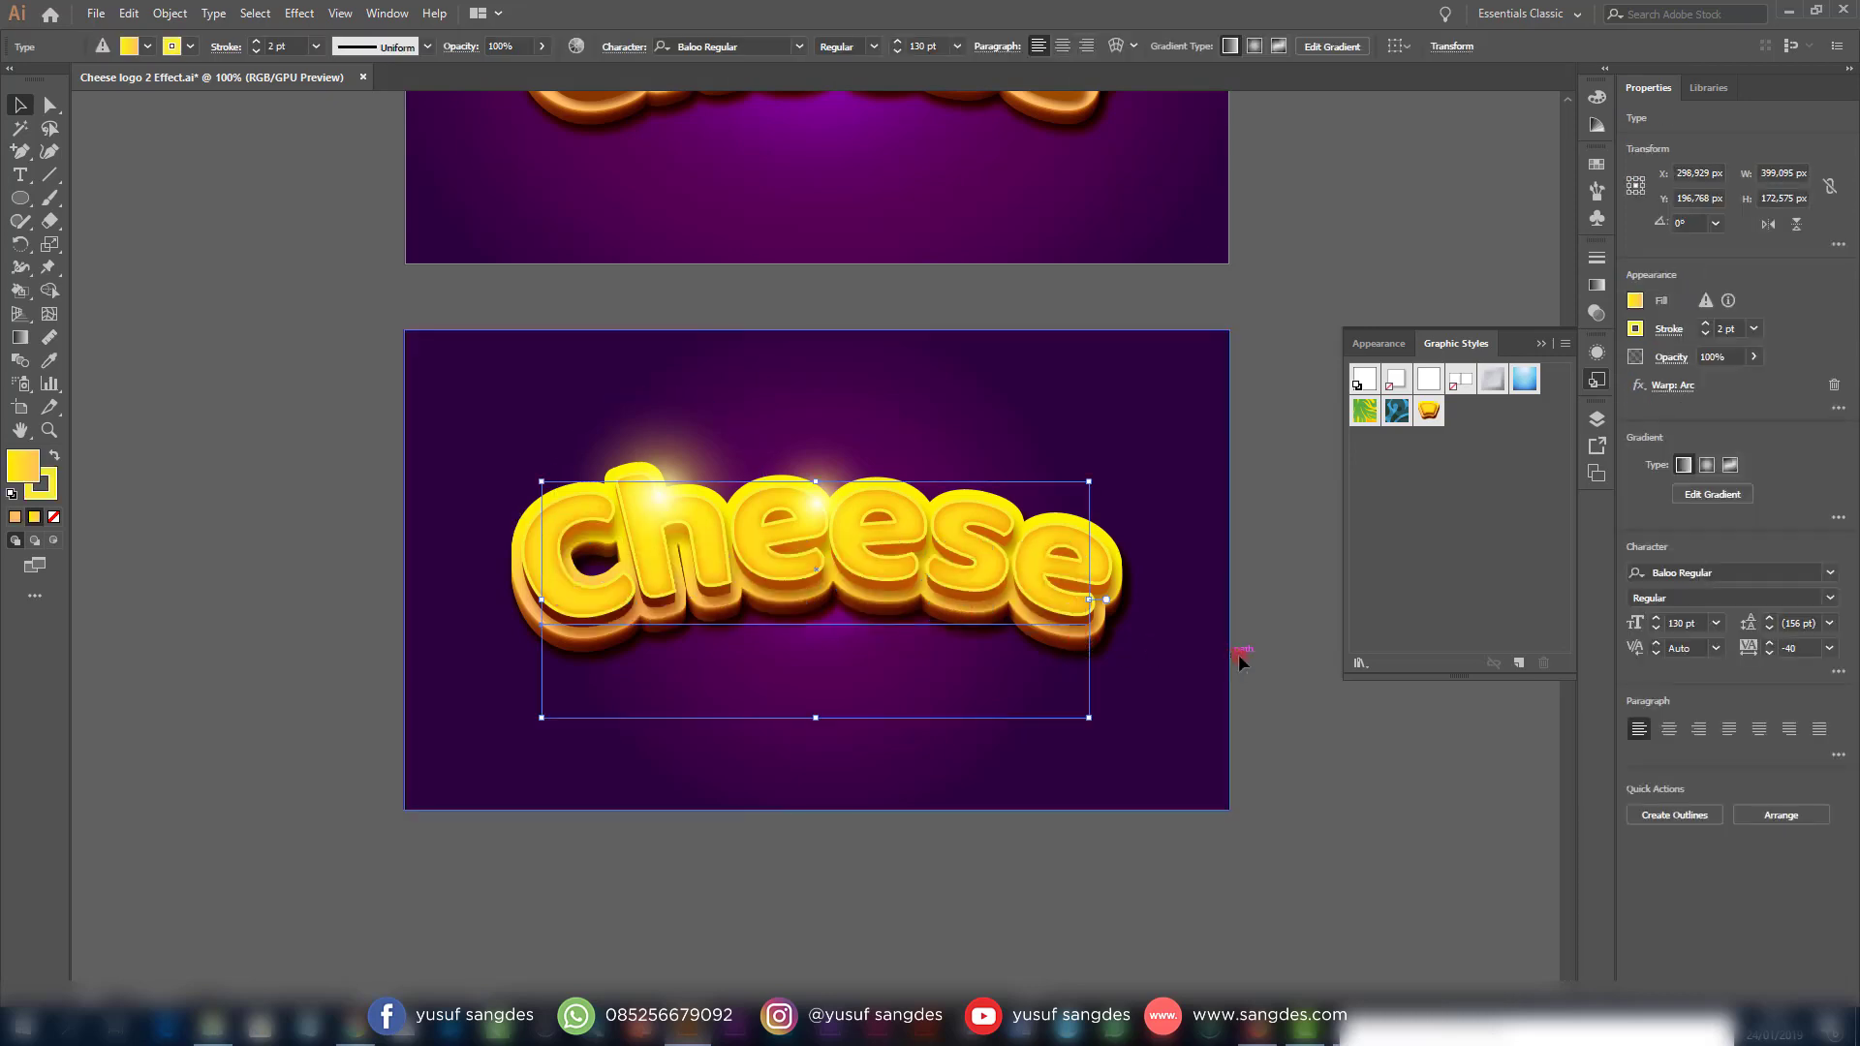
click(1517, 663)
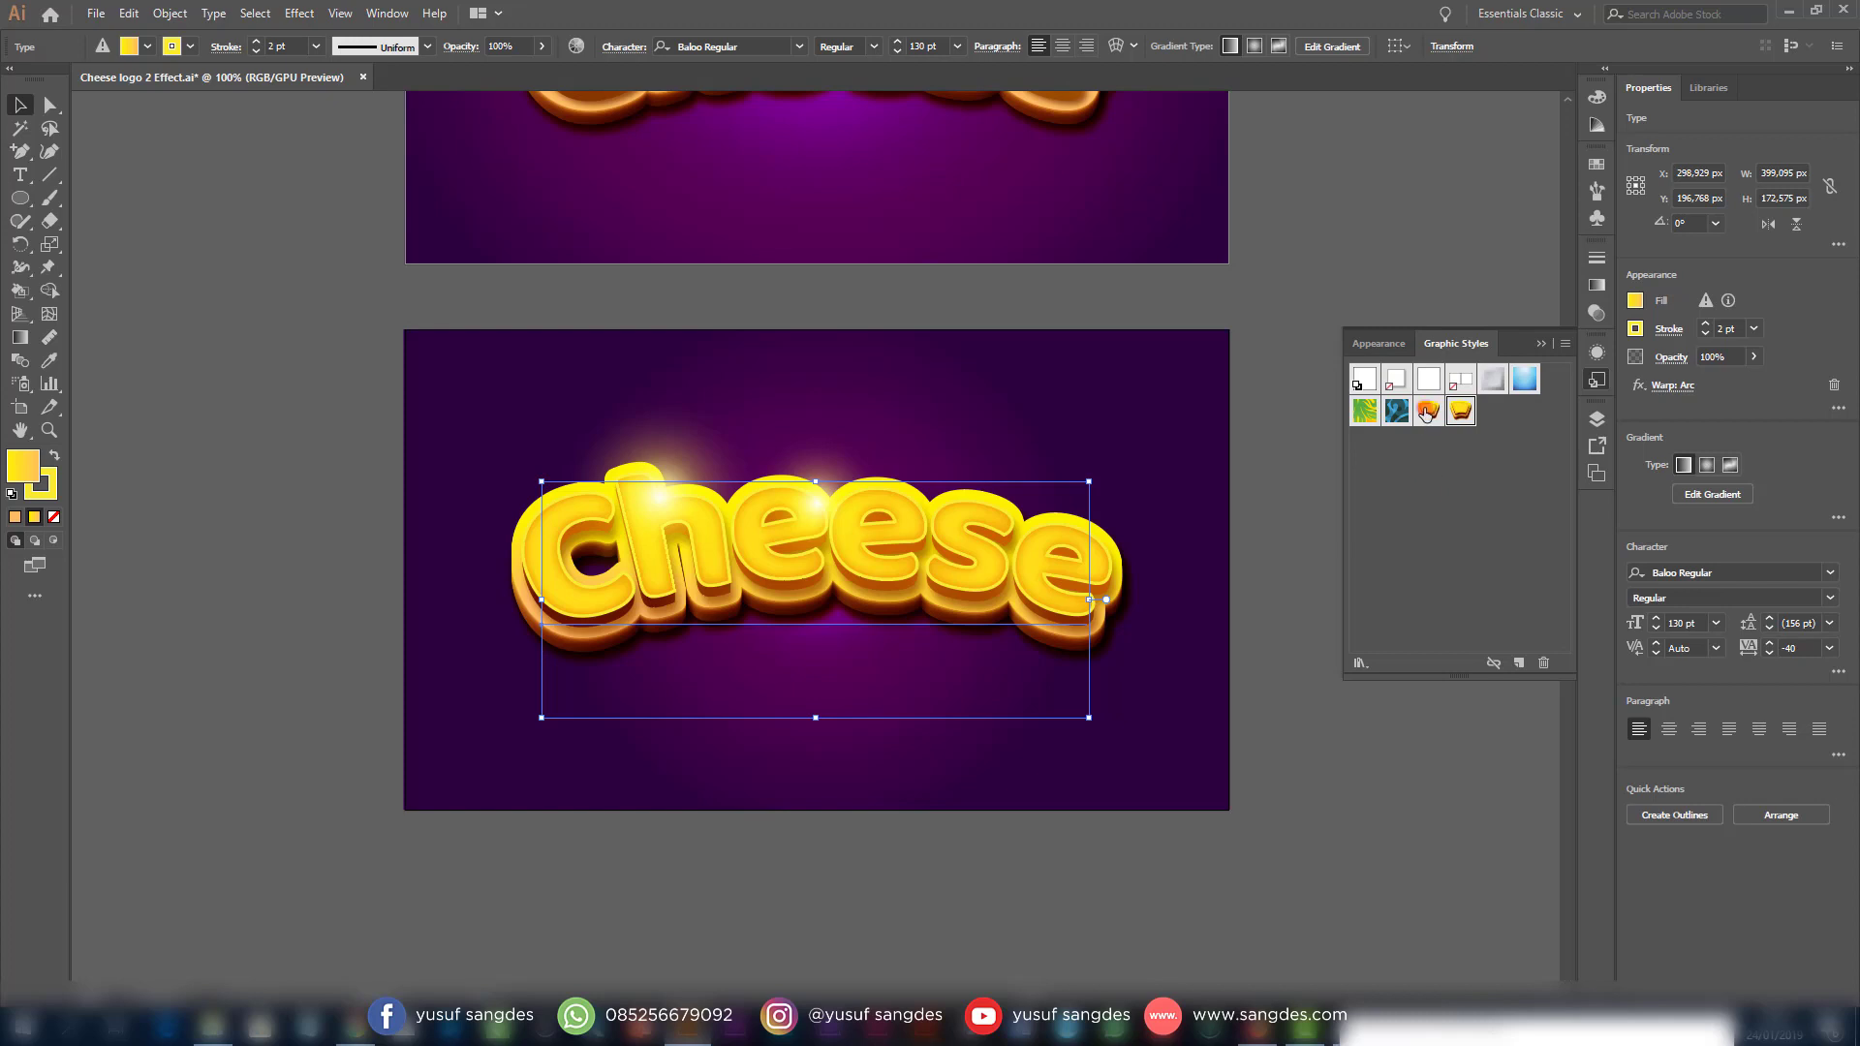
scroll(1287, 398, up, 2)
scroll(1056, 208, up, 1)
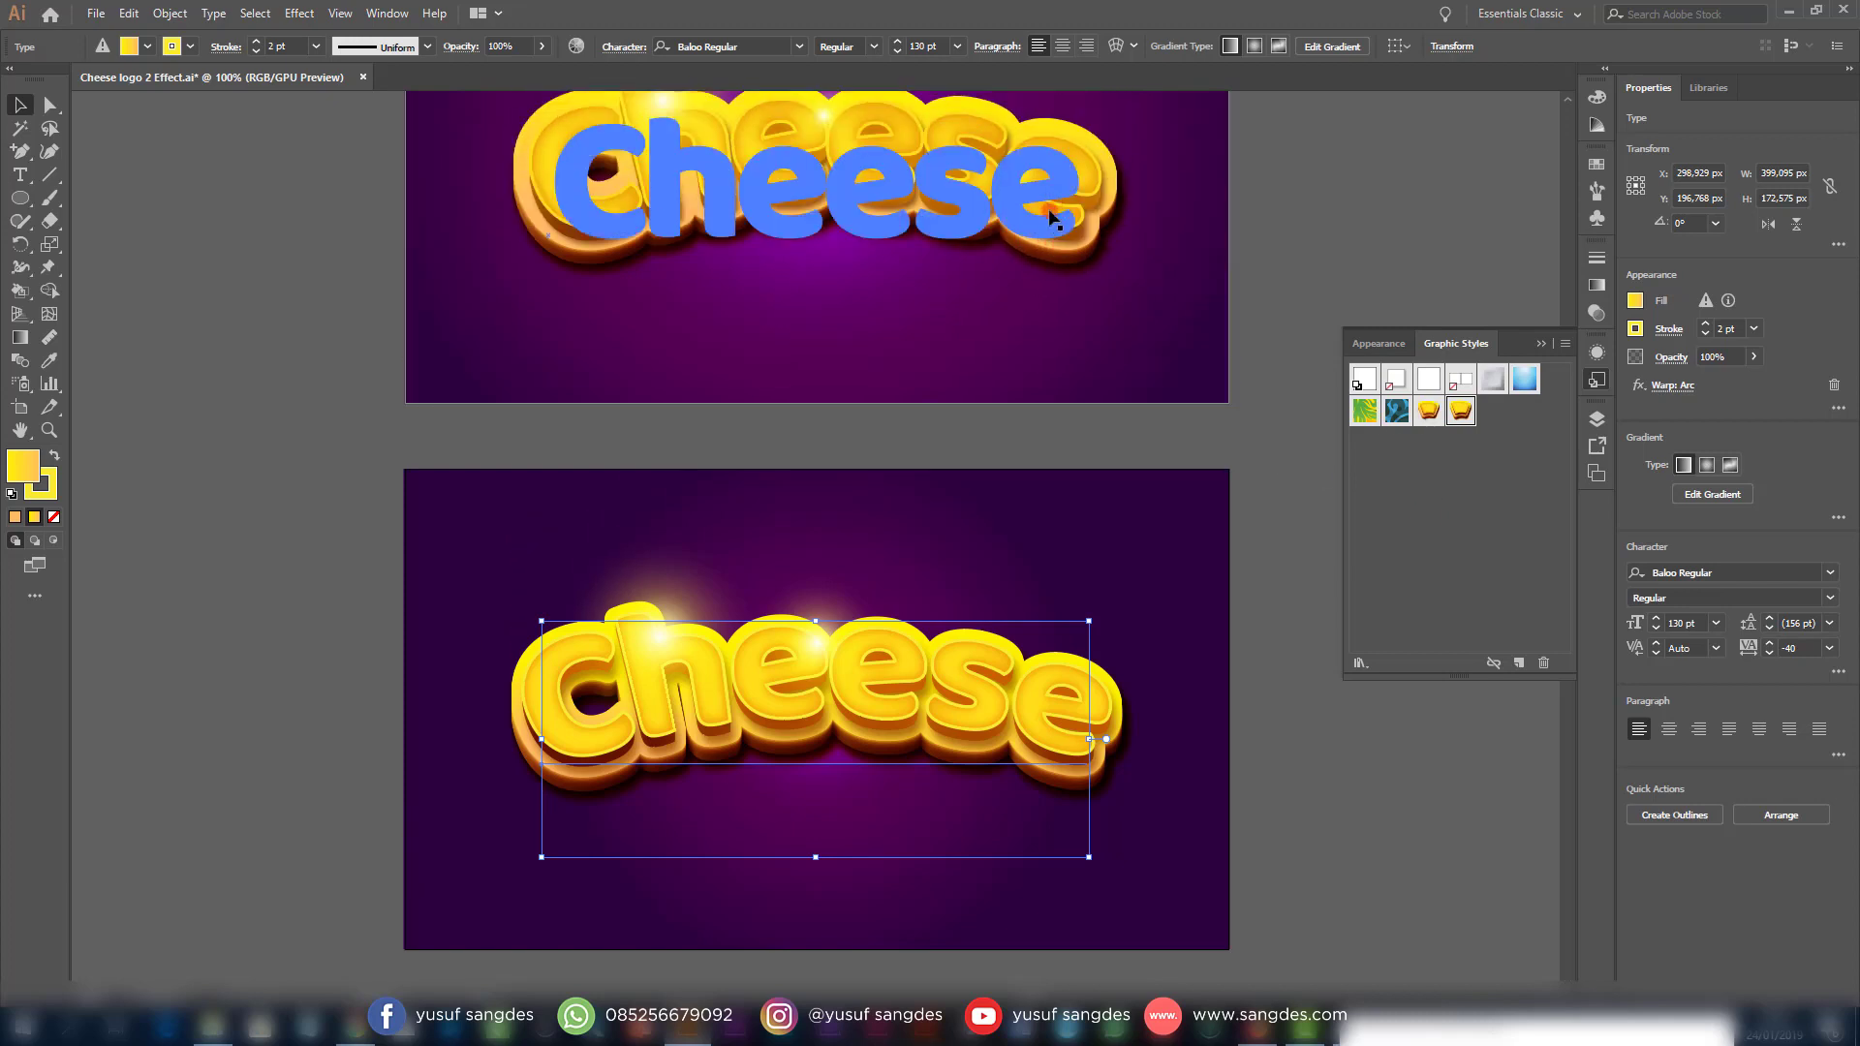
scroll(1201, 392, down, 3)
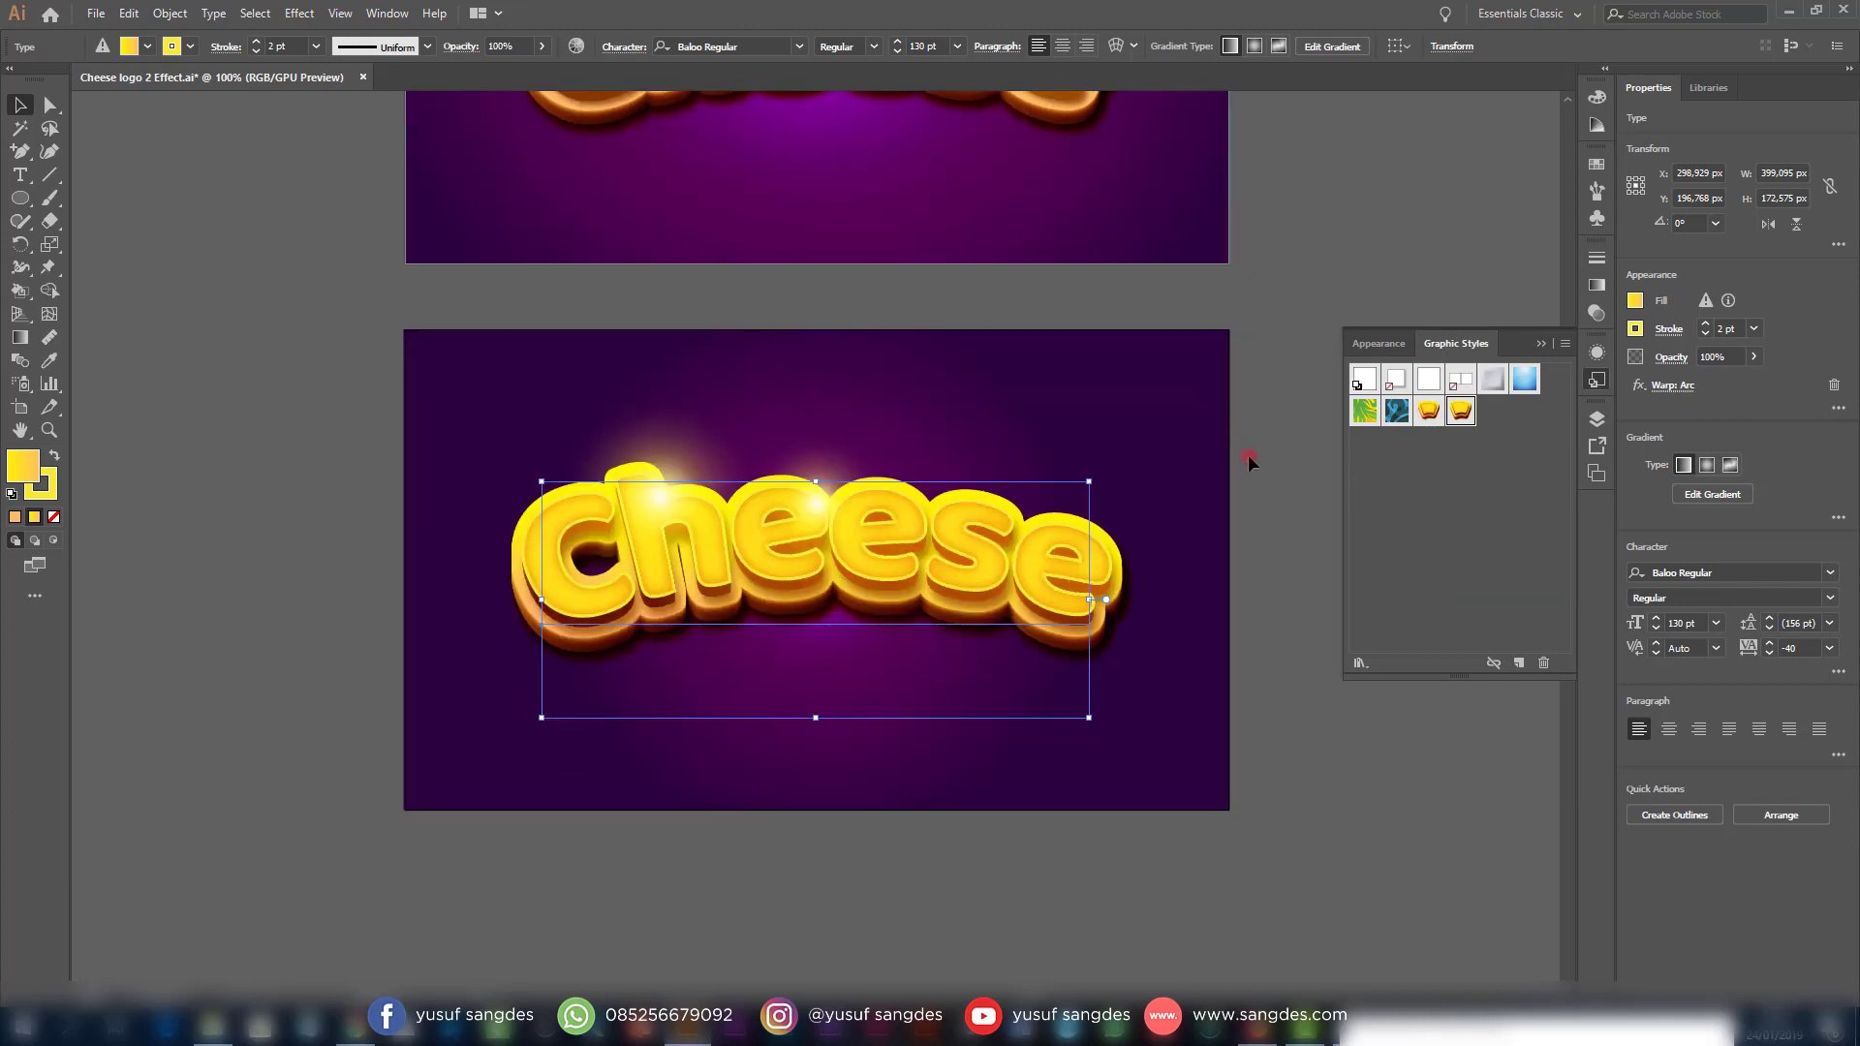
click(1254, 484)
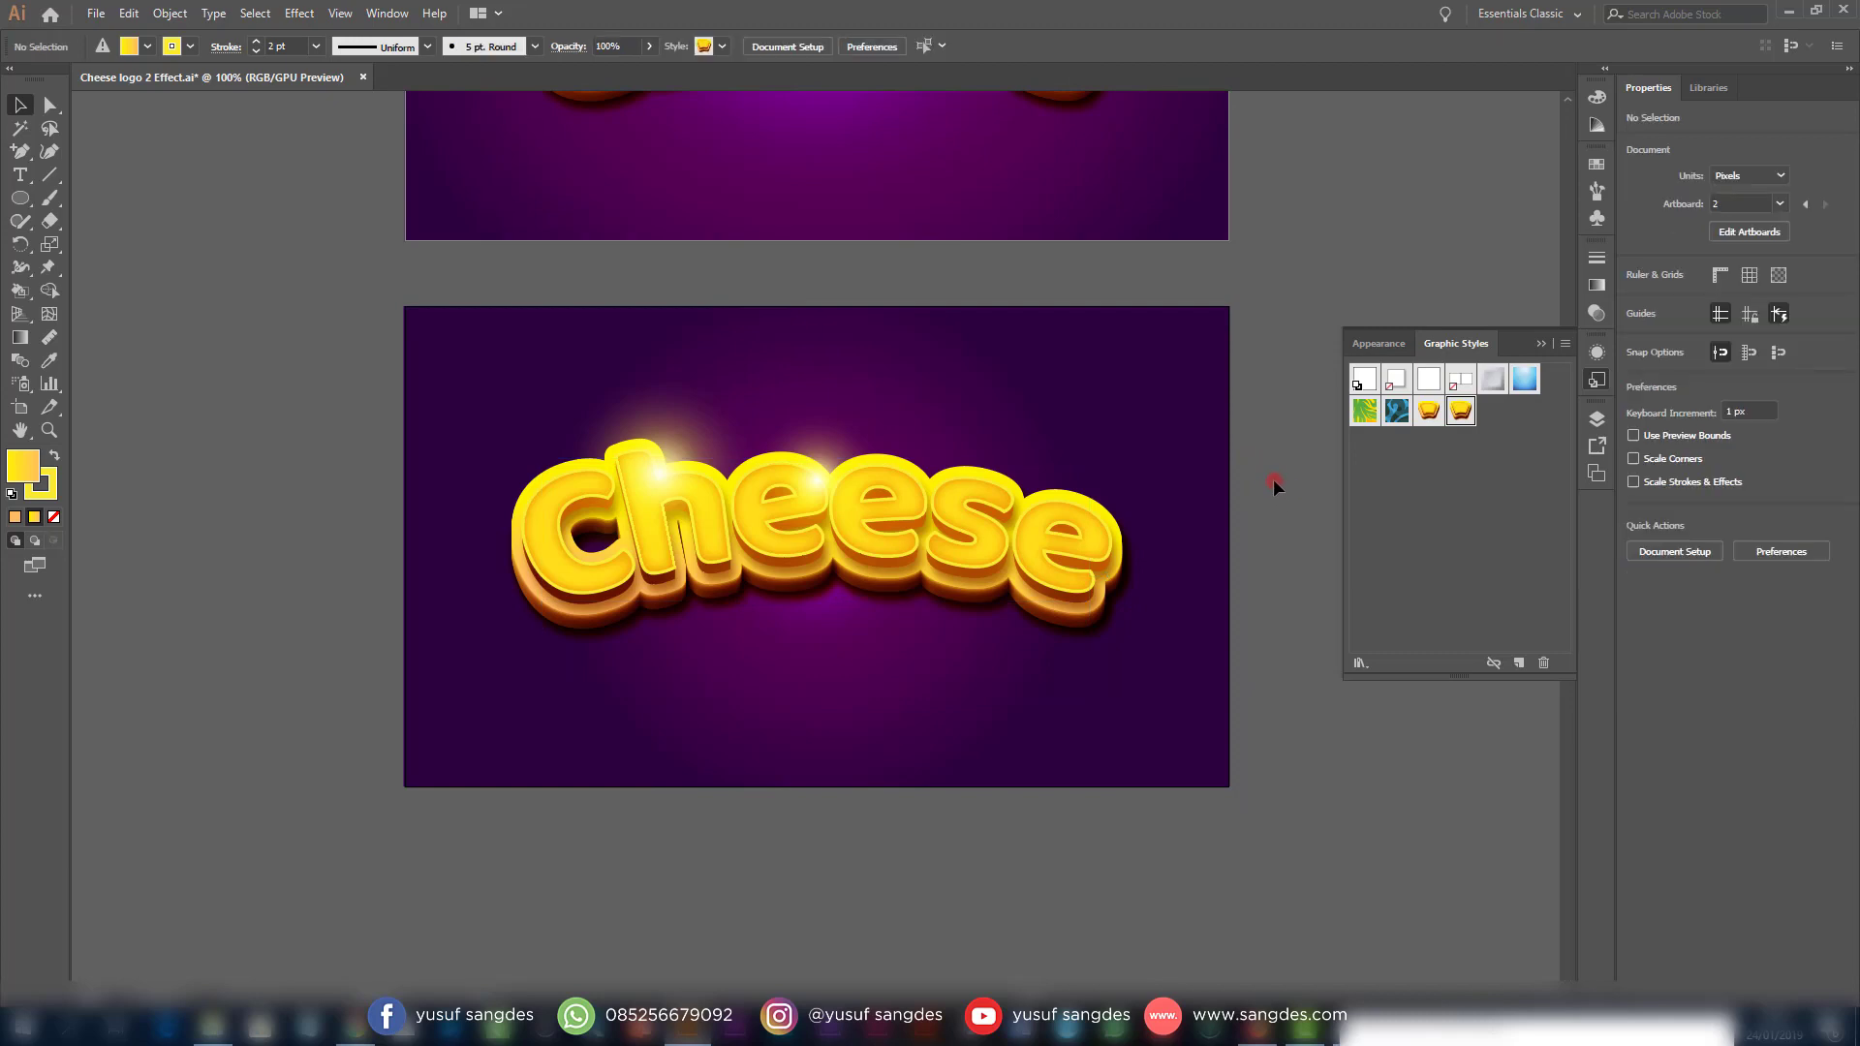
Add a plain black text object reading "Mantap!" in 130 pt Baloo Regular below the "Cheese" lettering
key(t)
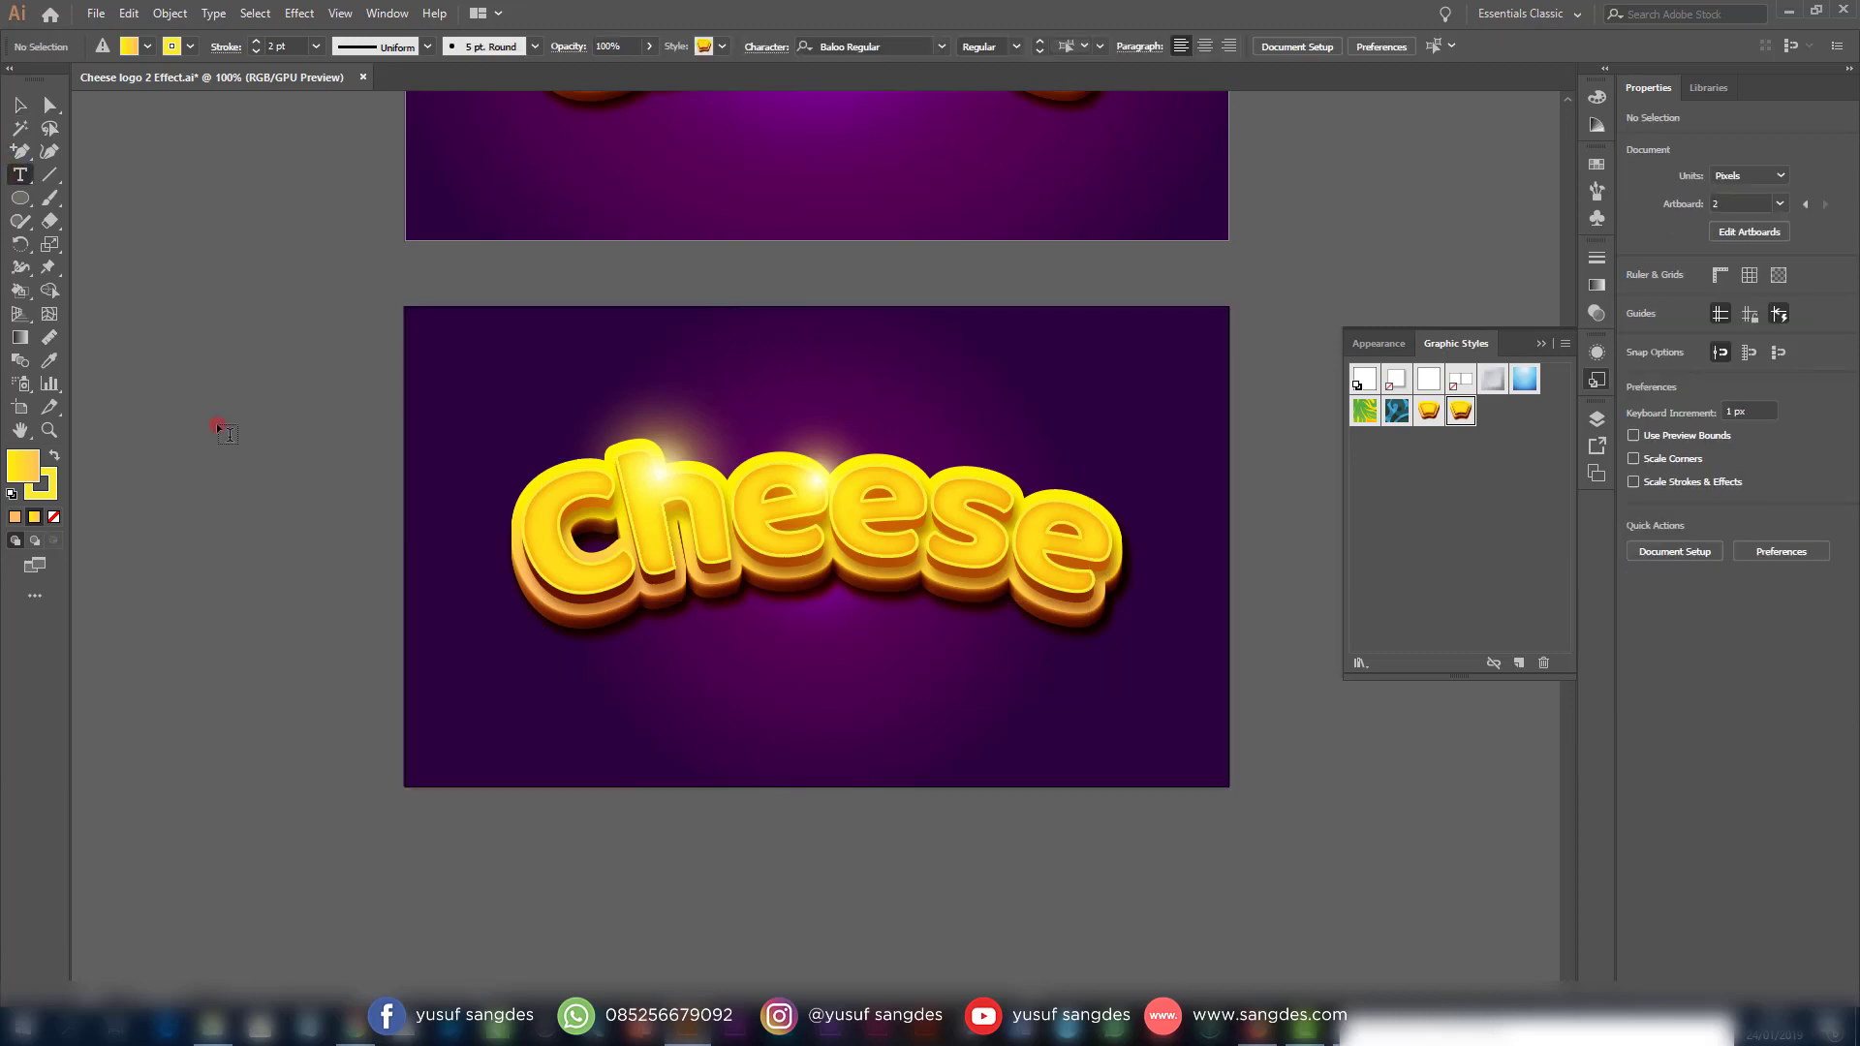
click(605, 726)
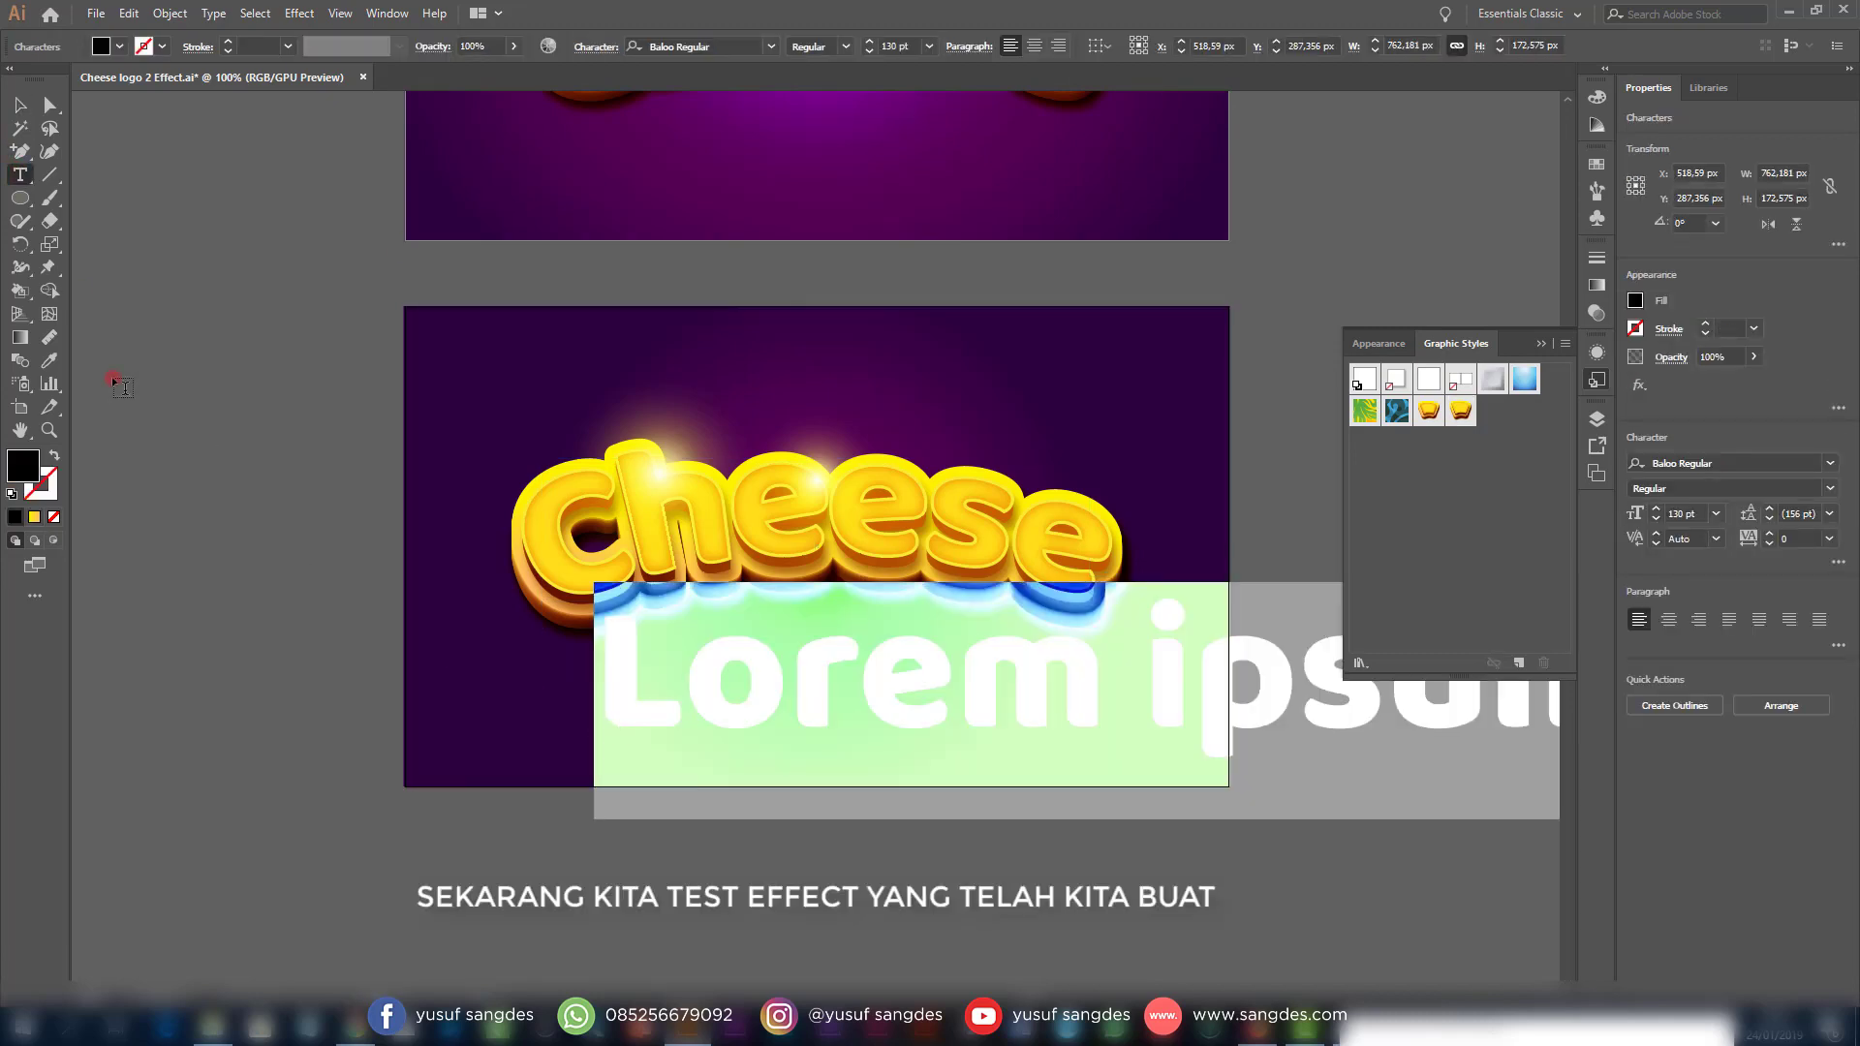
click(19, 105)
drag(800, 698, 601, 742)
double_click(624, 749)
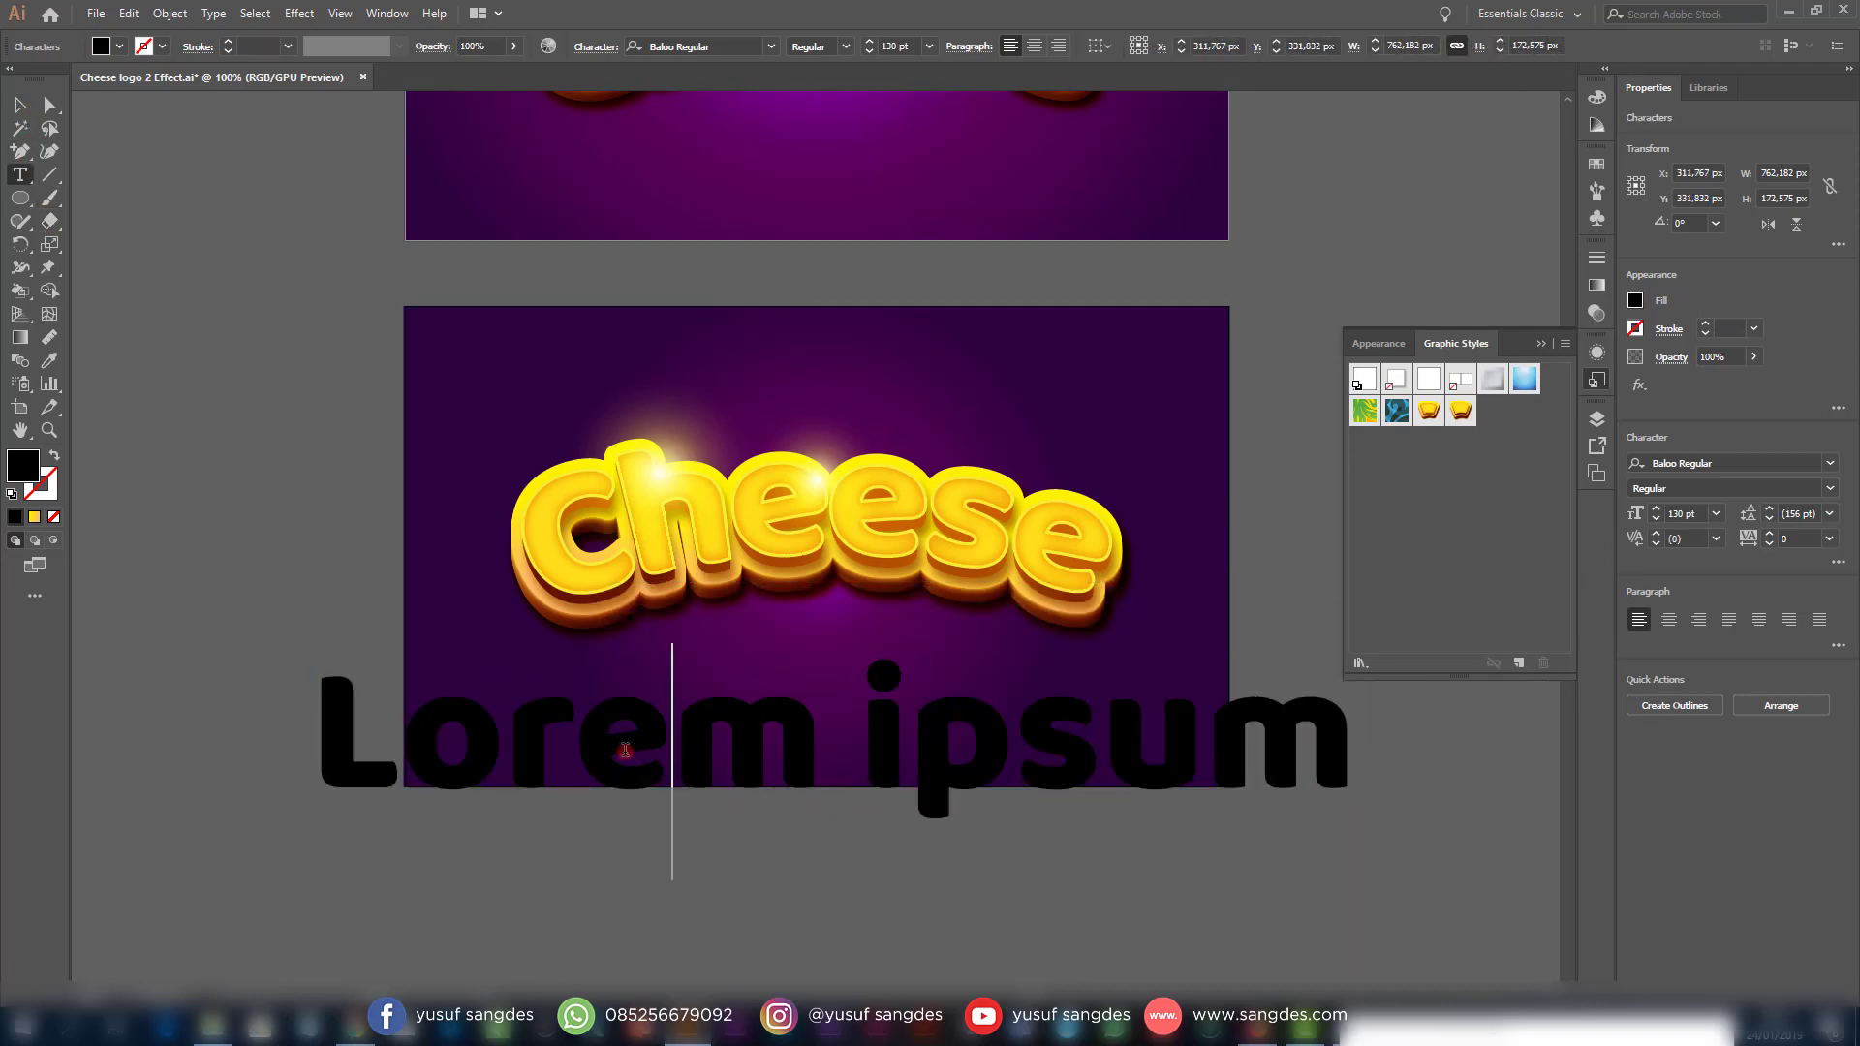
key(ctrl+a)
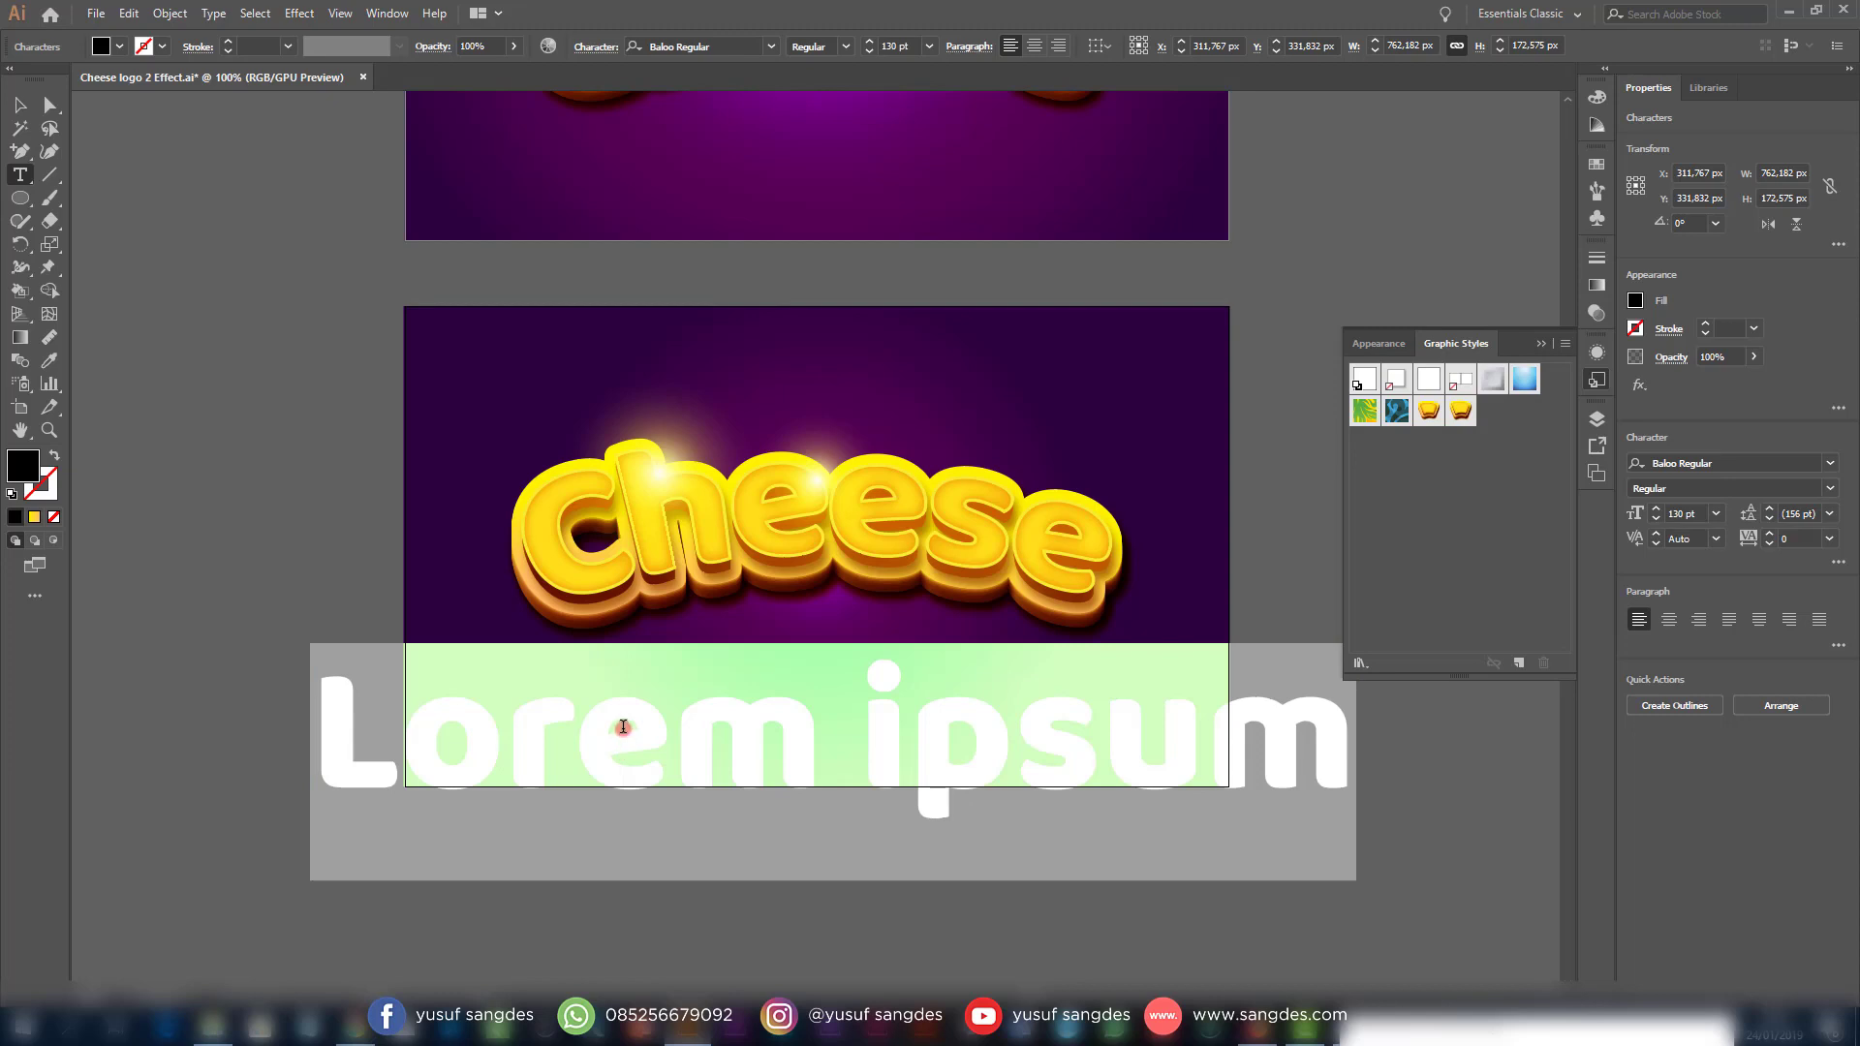
text(Man)
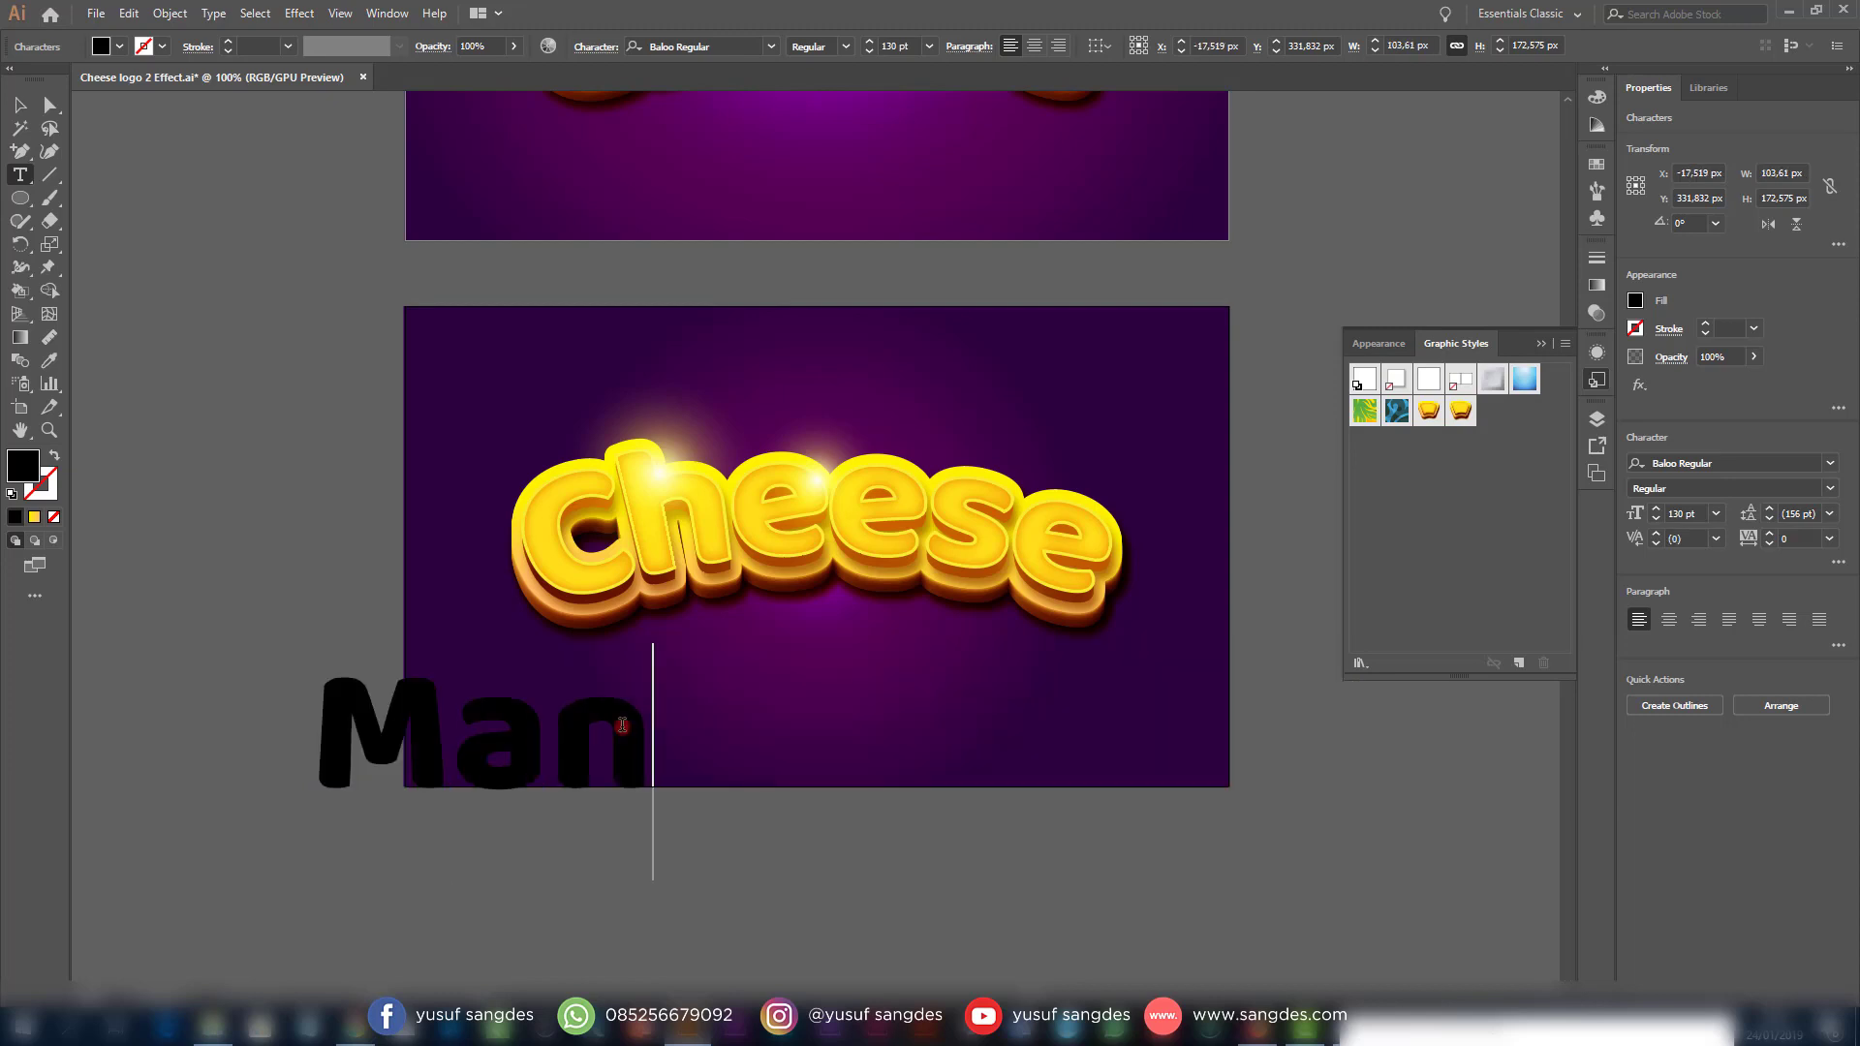
text(tap)
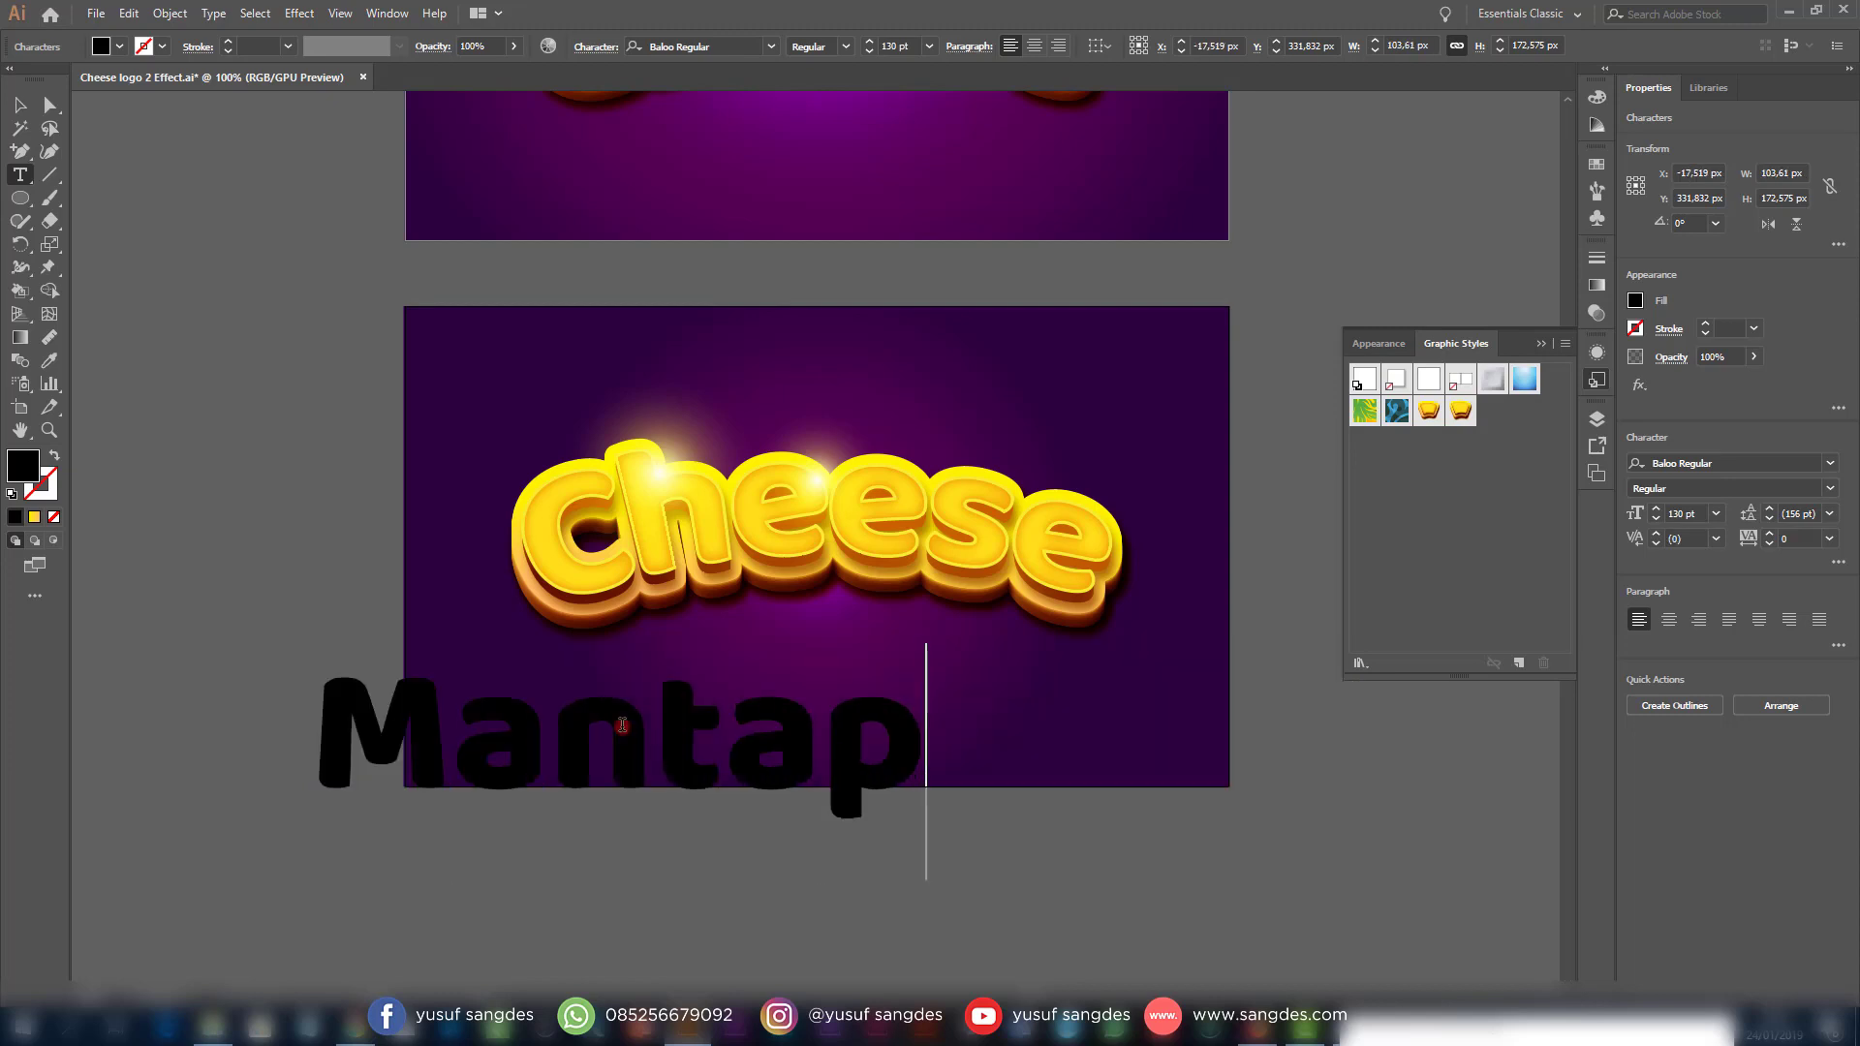
text(!)
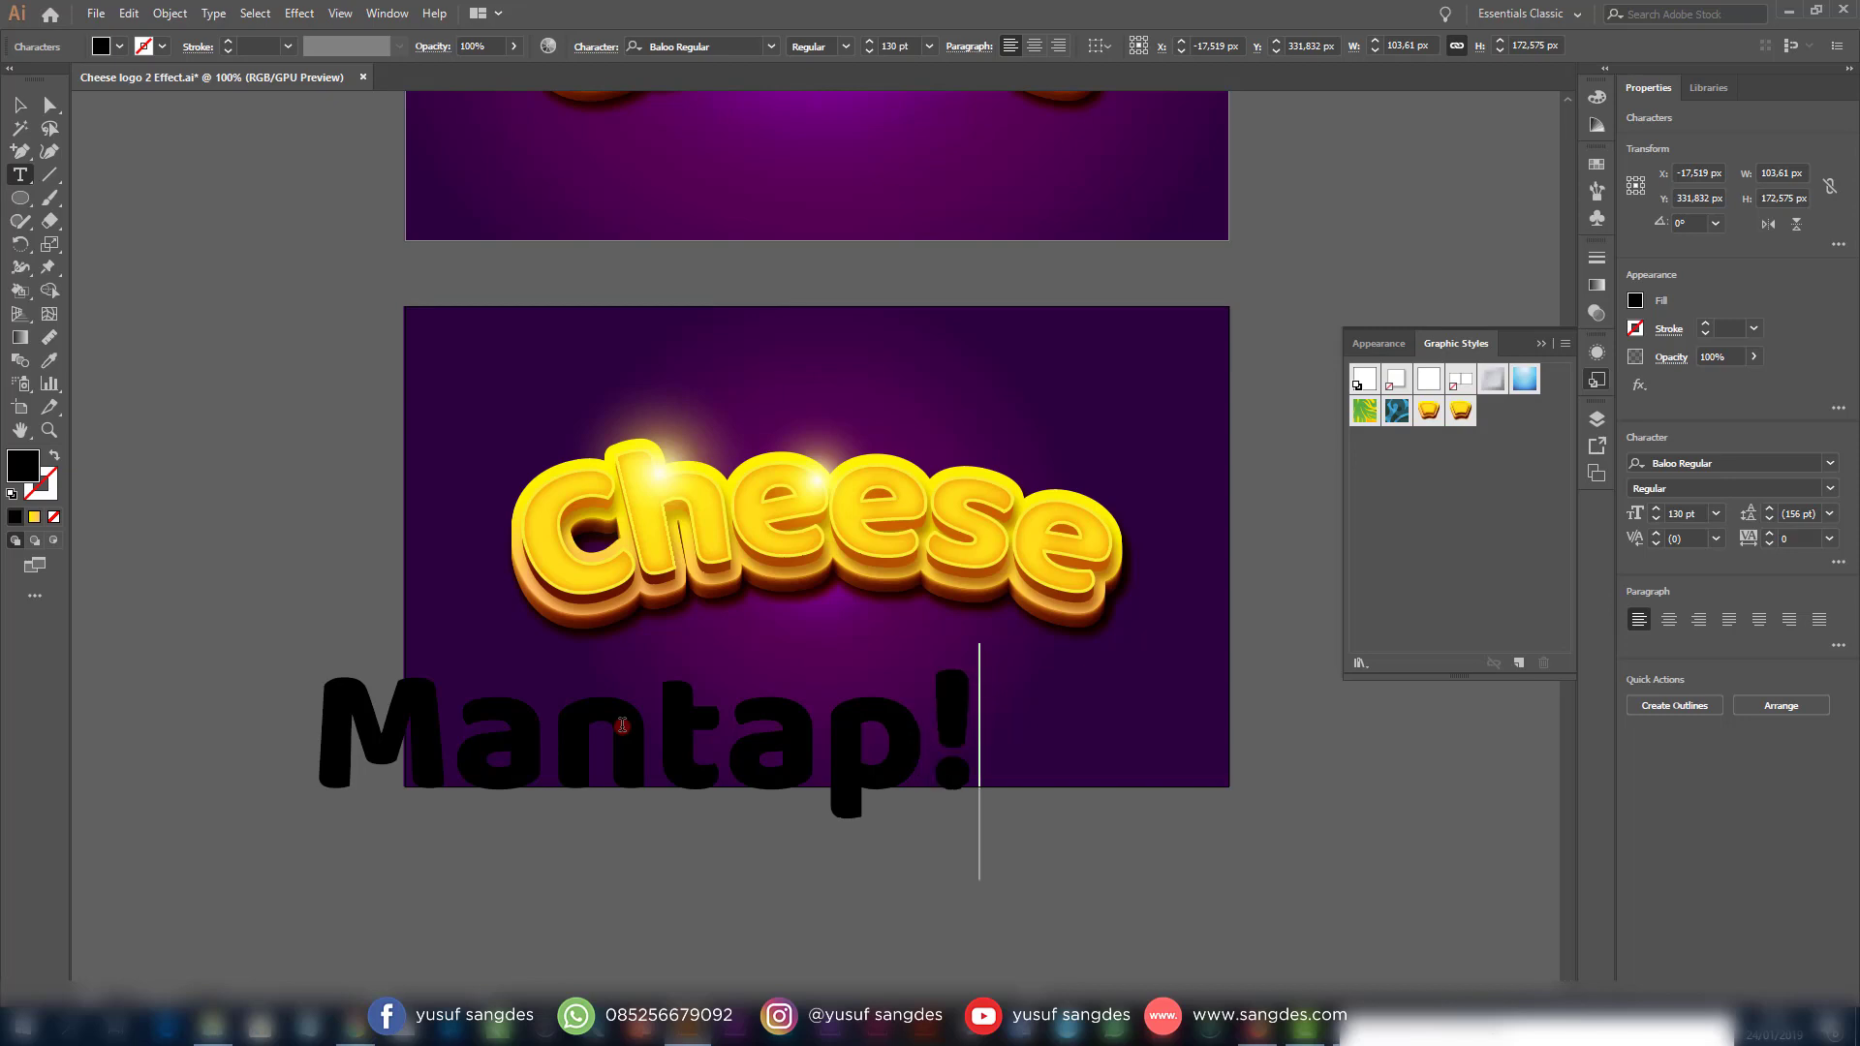
key(Escape)
Set the tracking of the "Mantap!" text to -60 and move the text beneath the "Cheese" lettering within the artboard
double_click(622, 724)
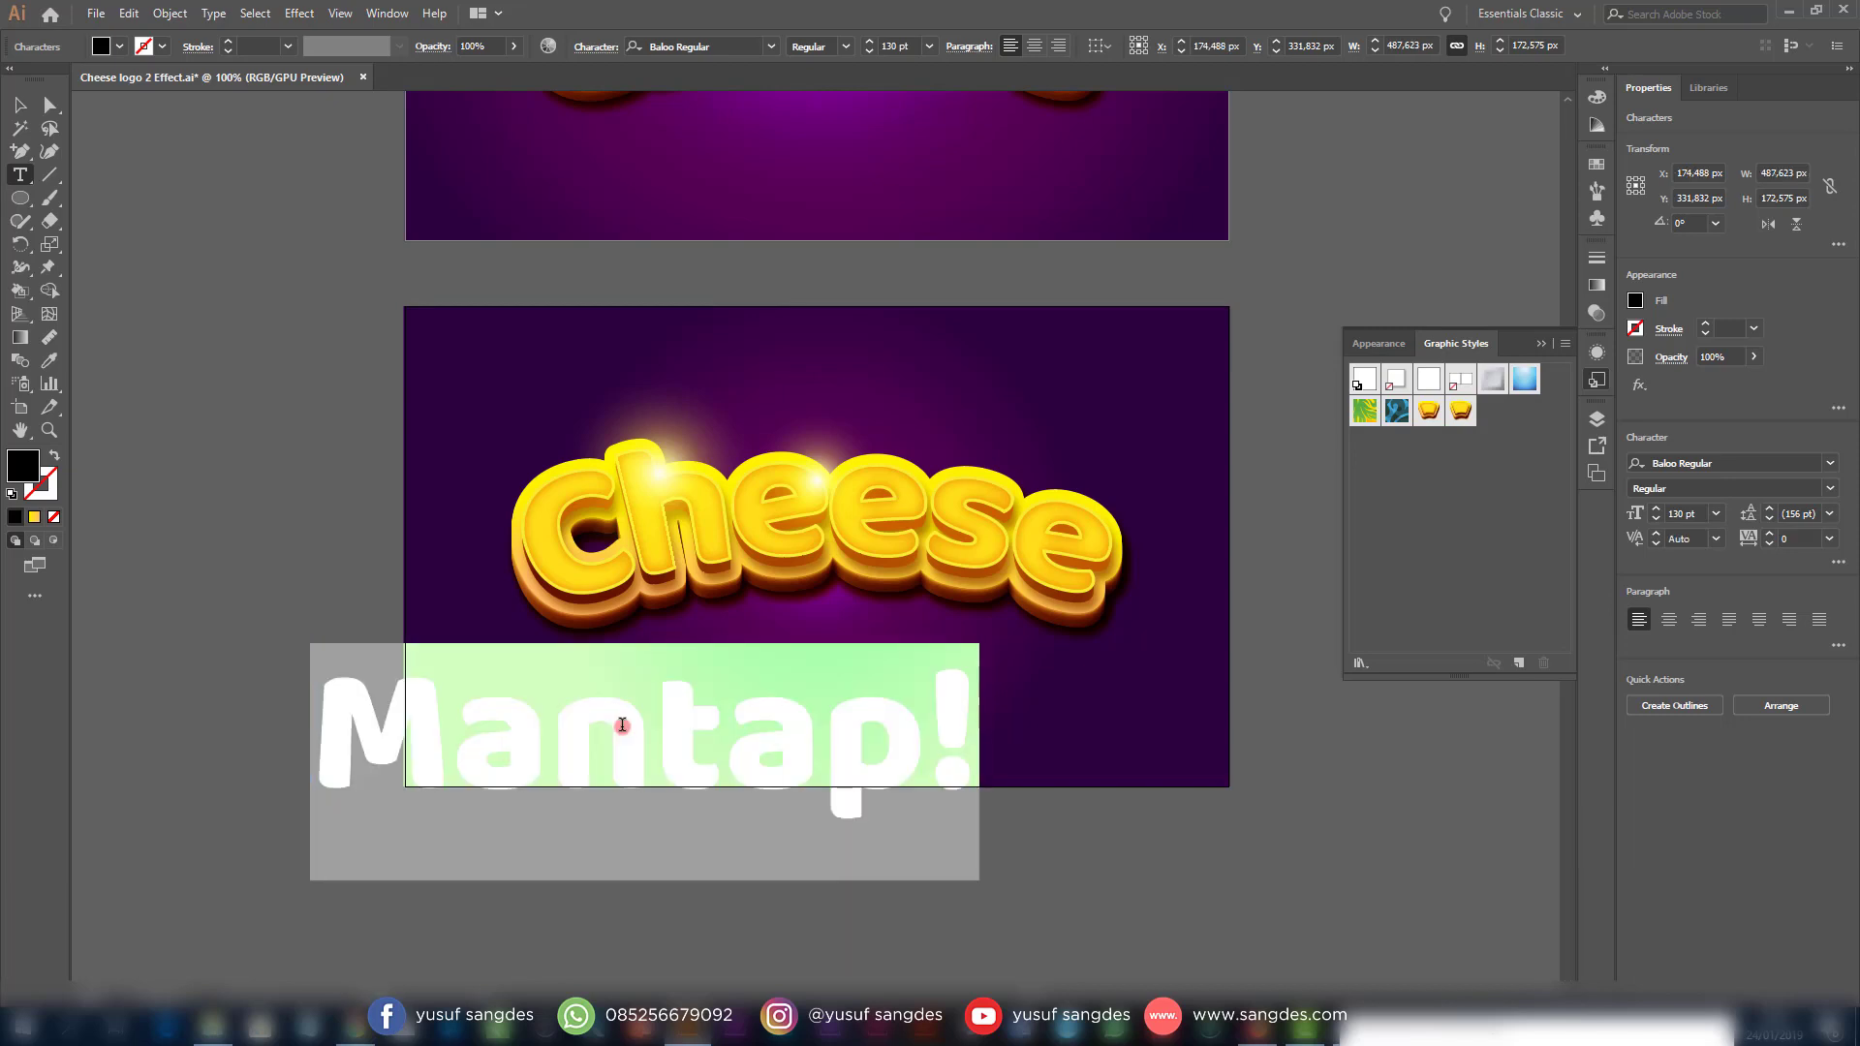
key(alt+Left)
key(alt+Left)
key(alt+Left)
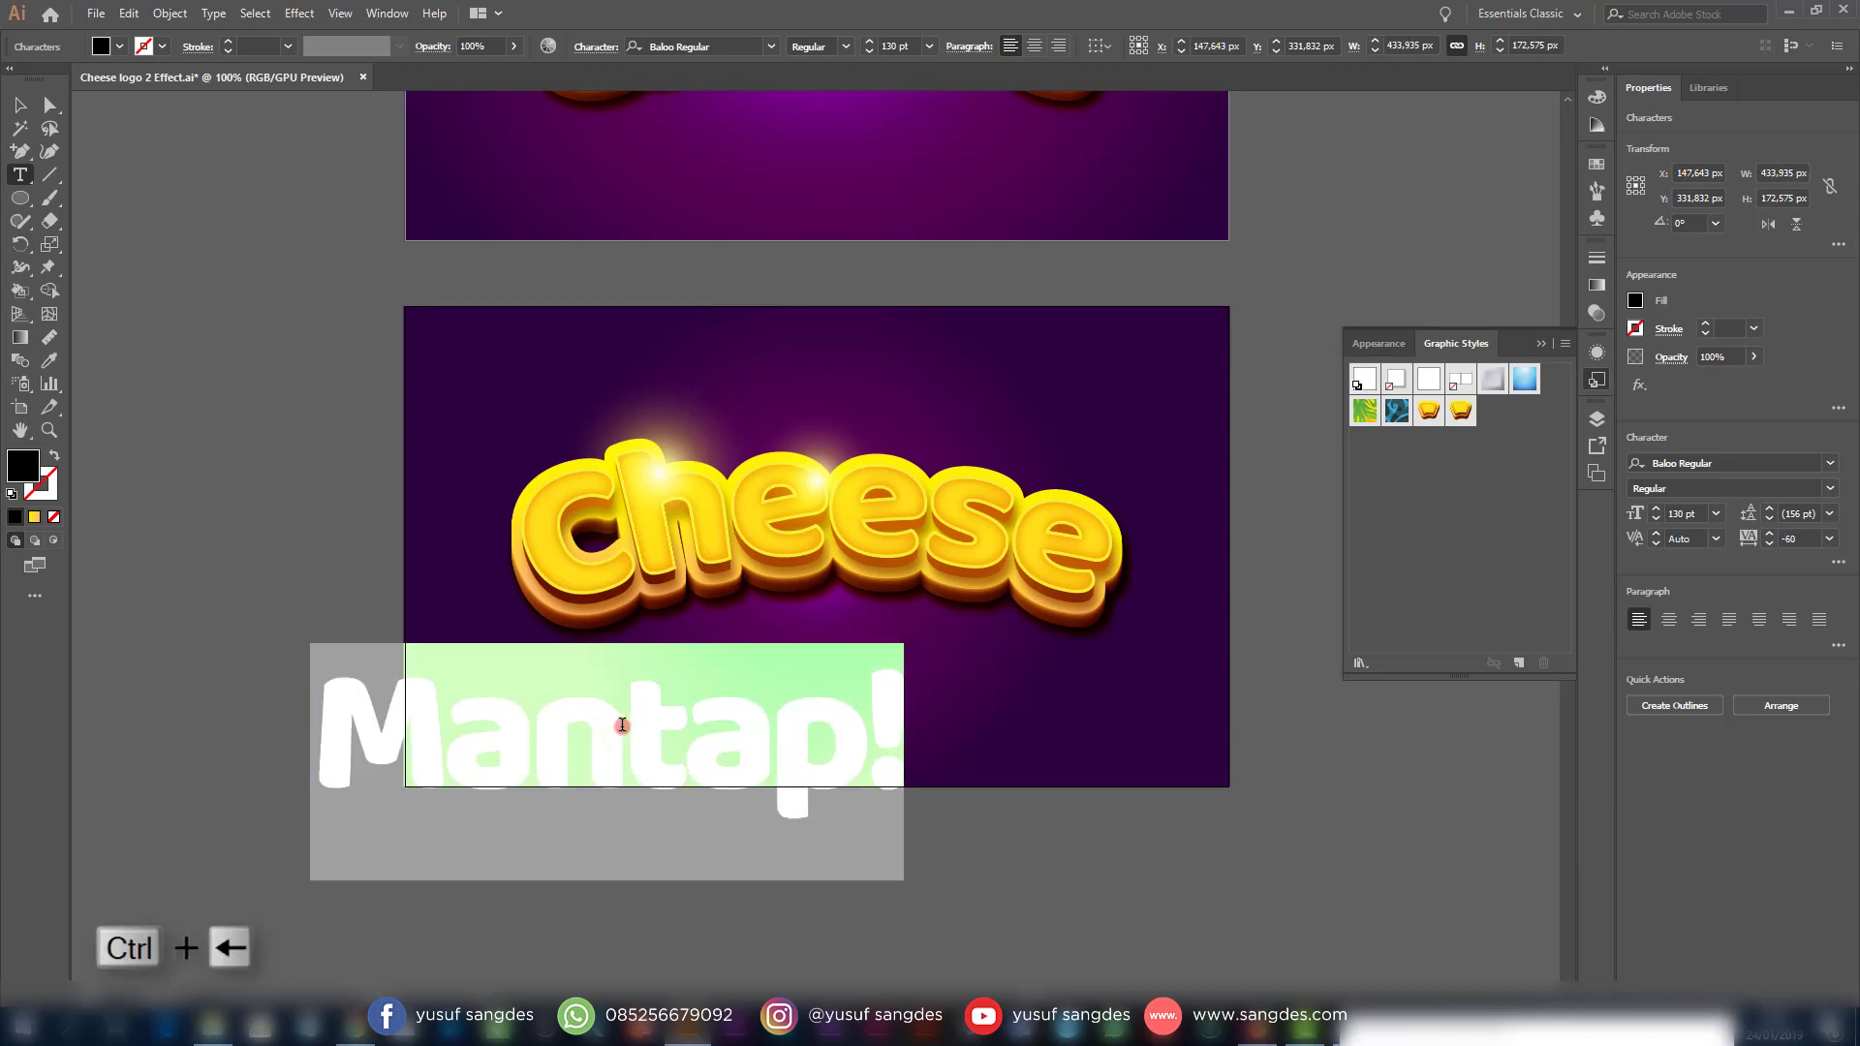
click(21, 105)
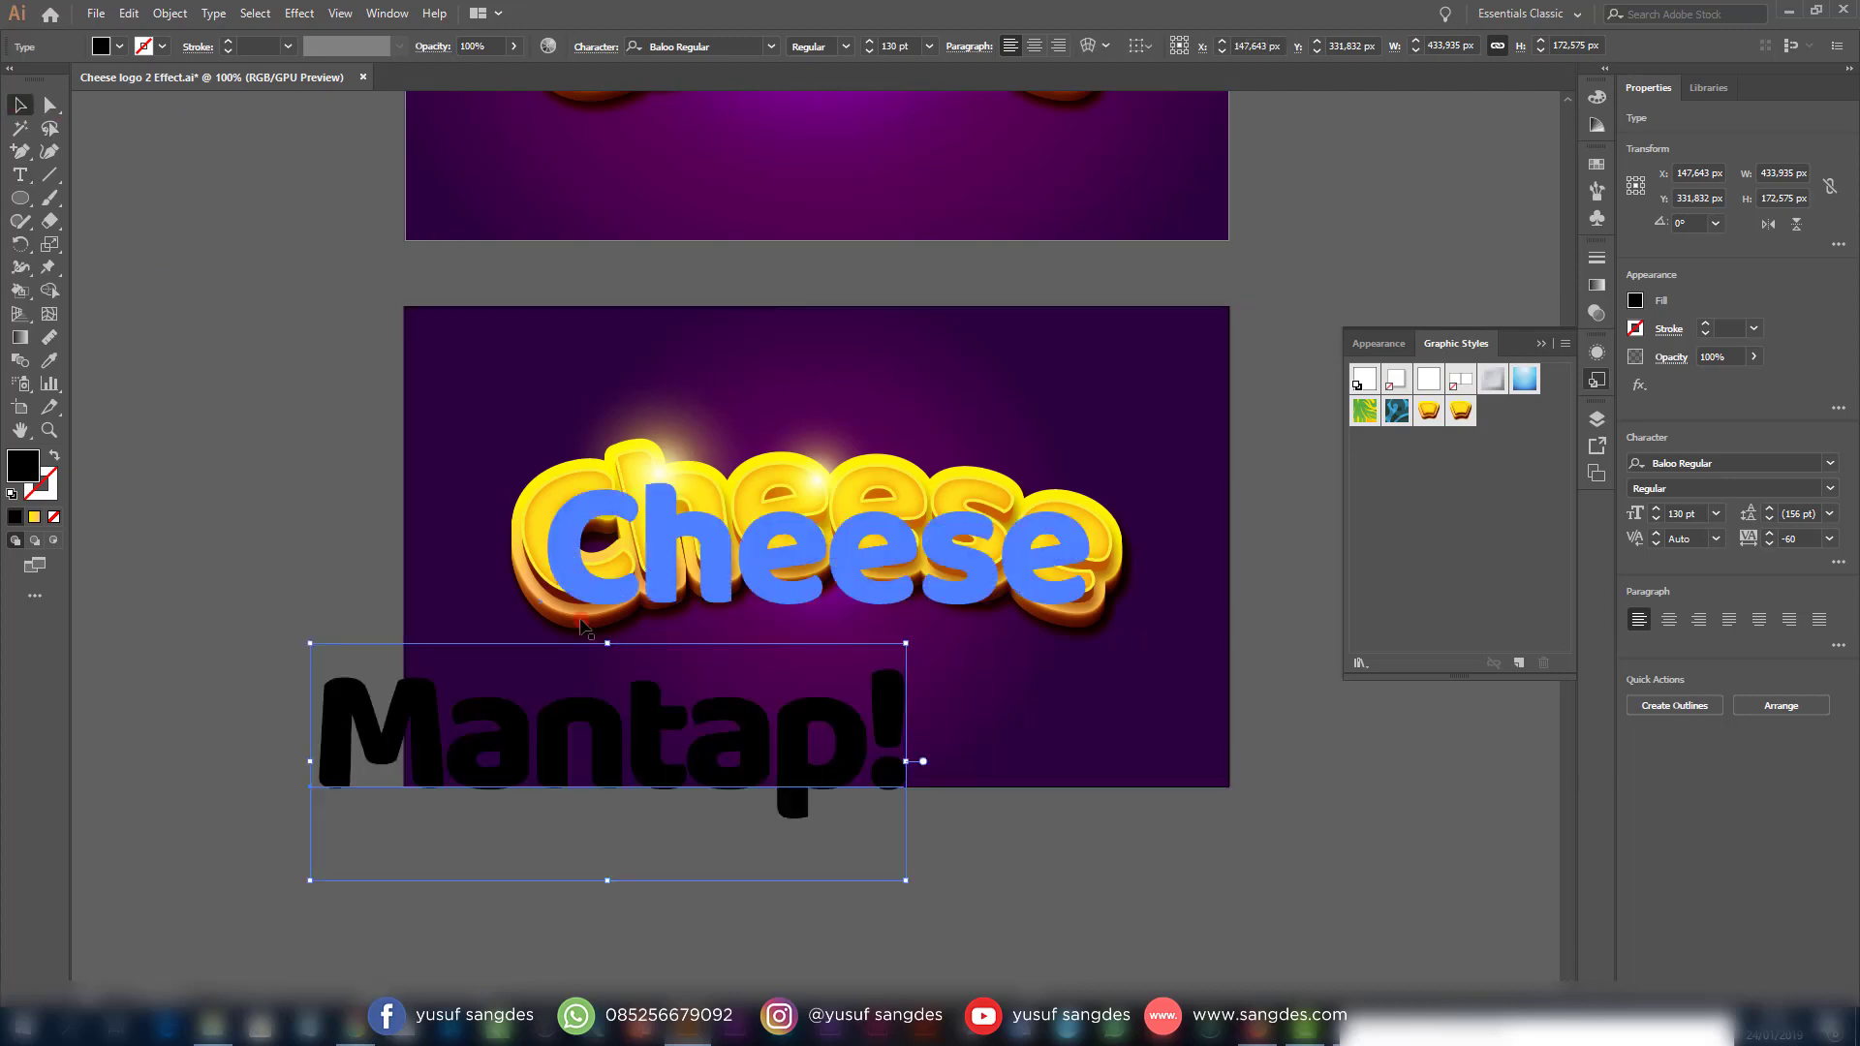
drag(711, 730, 854, 722)
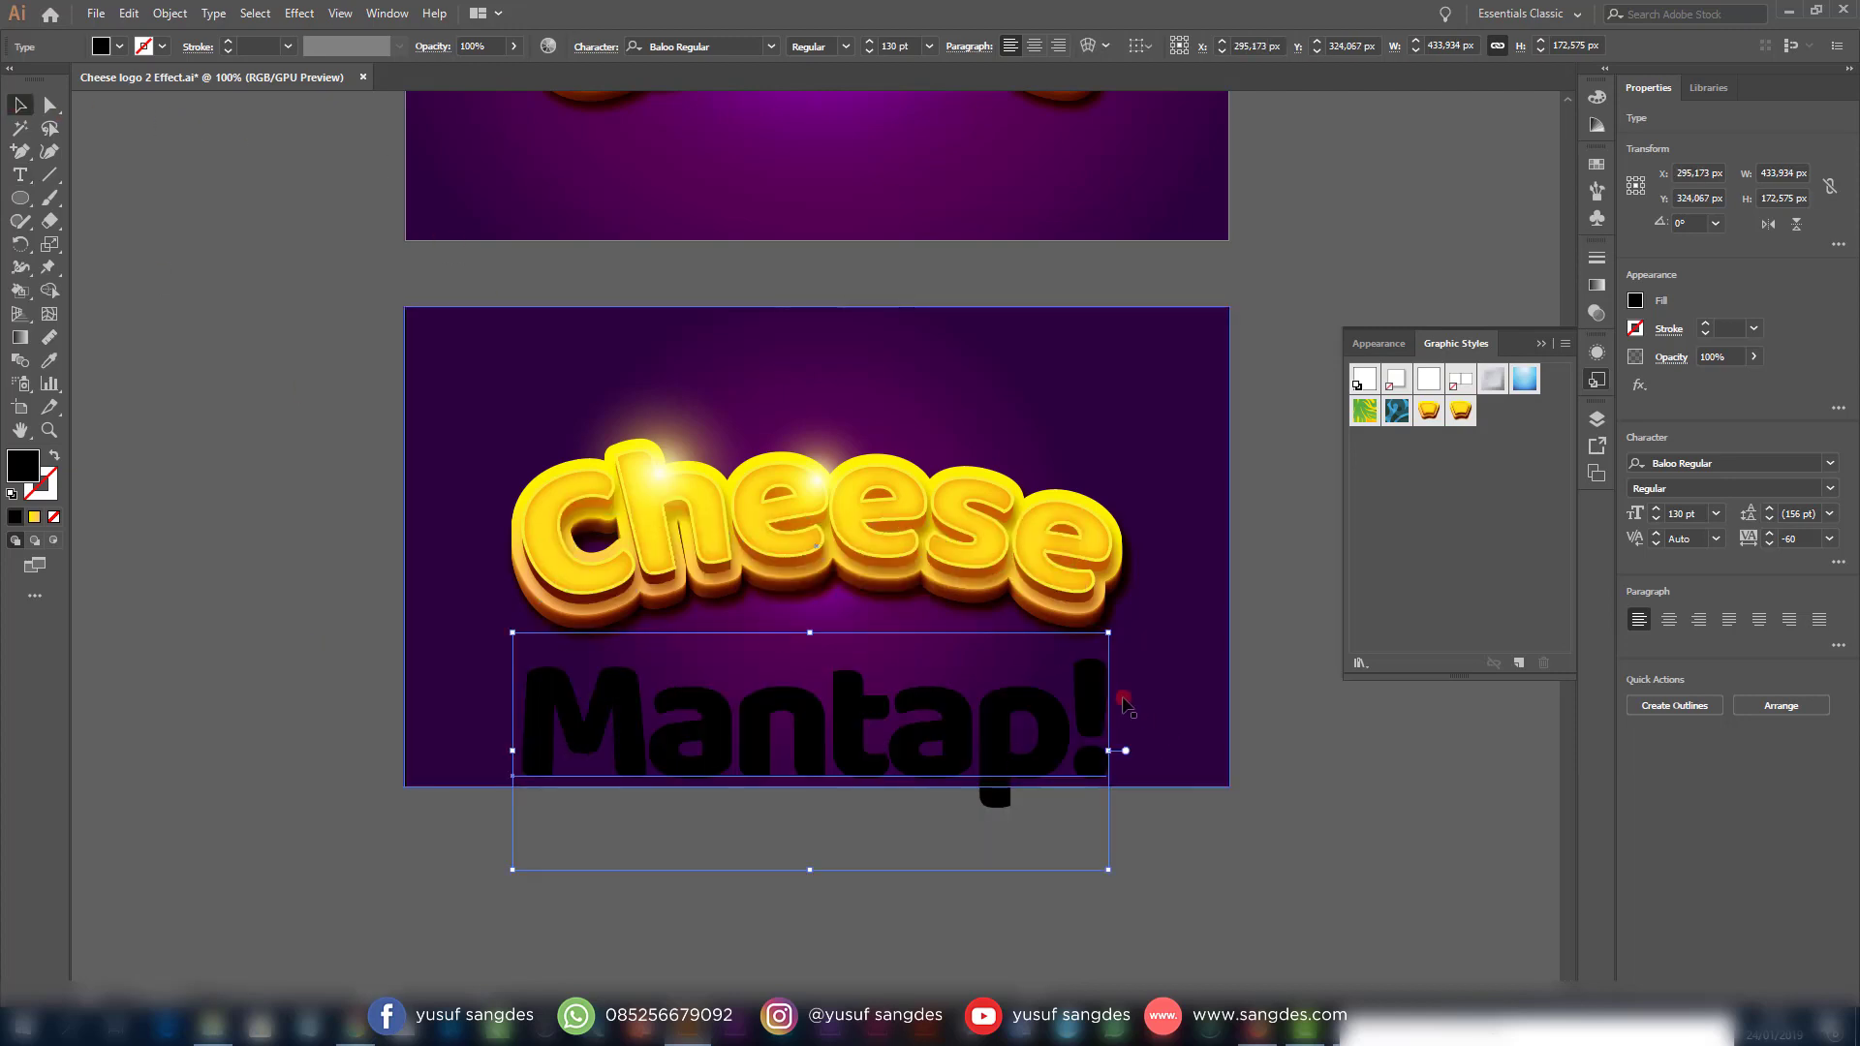
Apply the newly saved cheese graphic style to the "Mantap!" text and deselect it
click(1460, 412)
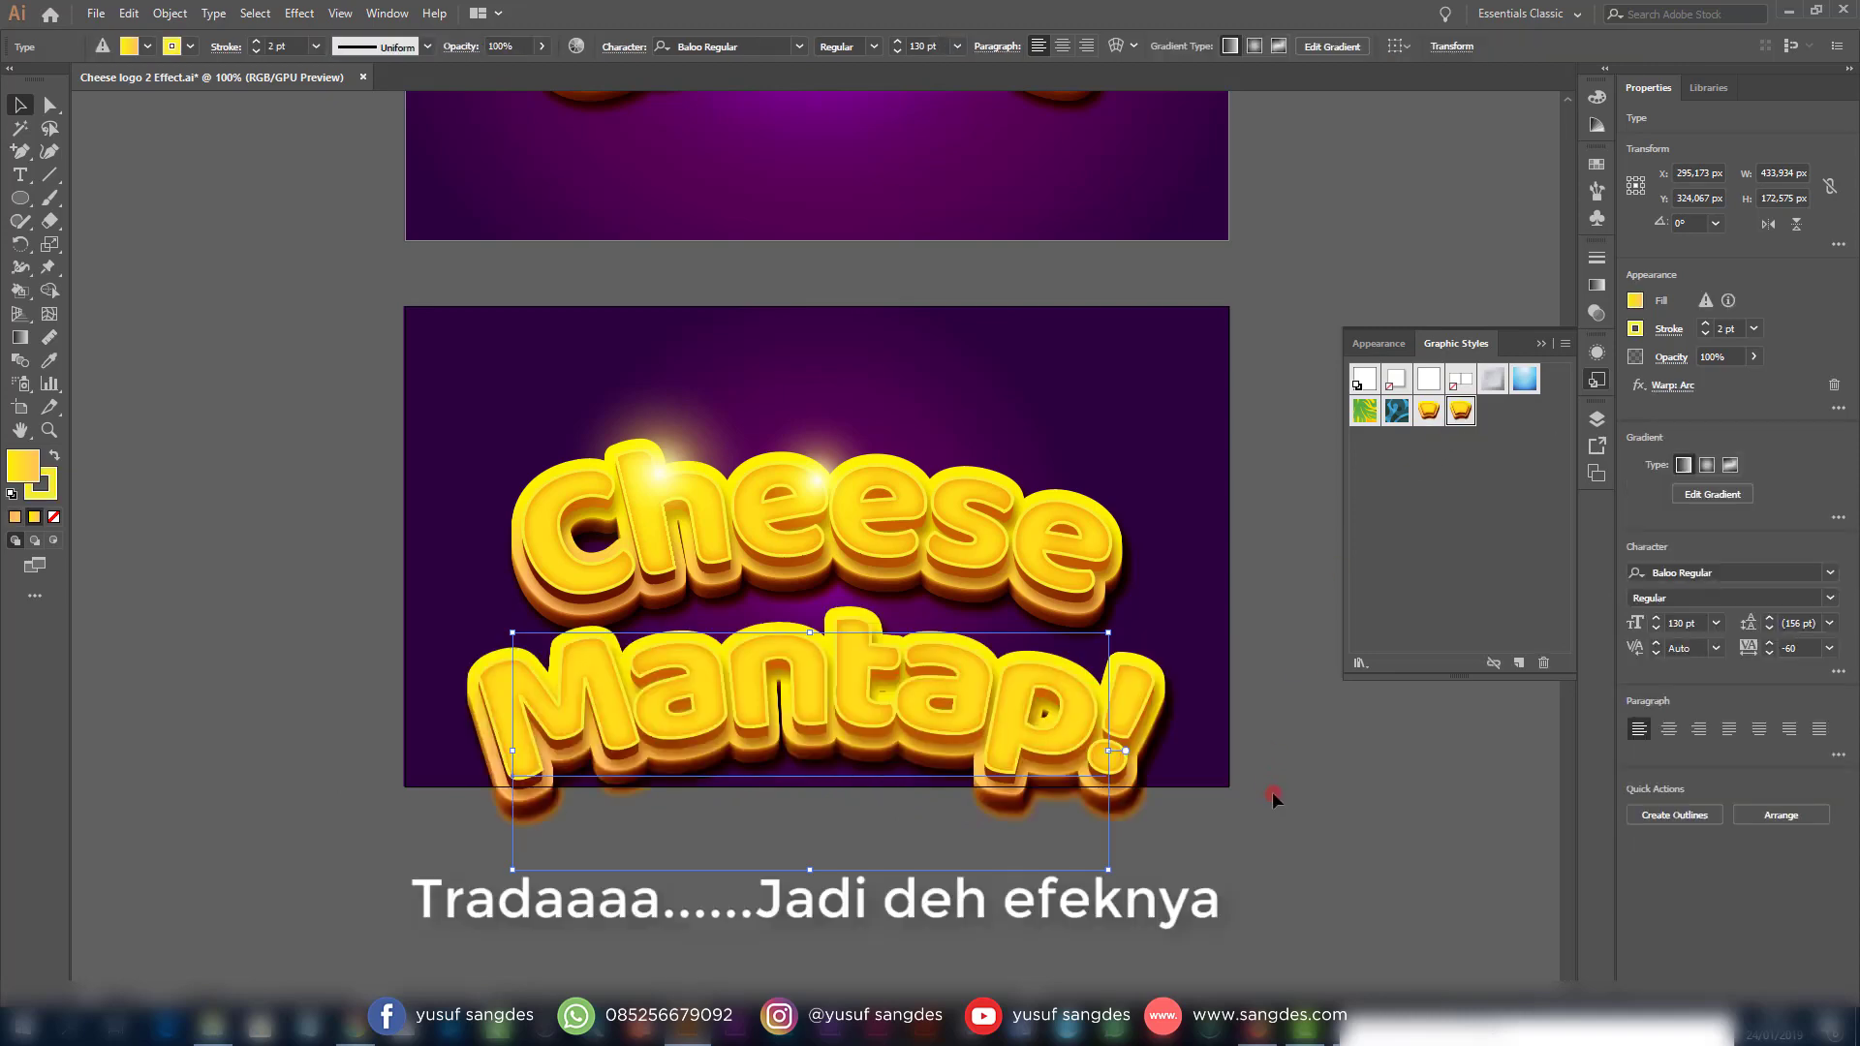
click(1292, 844)
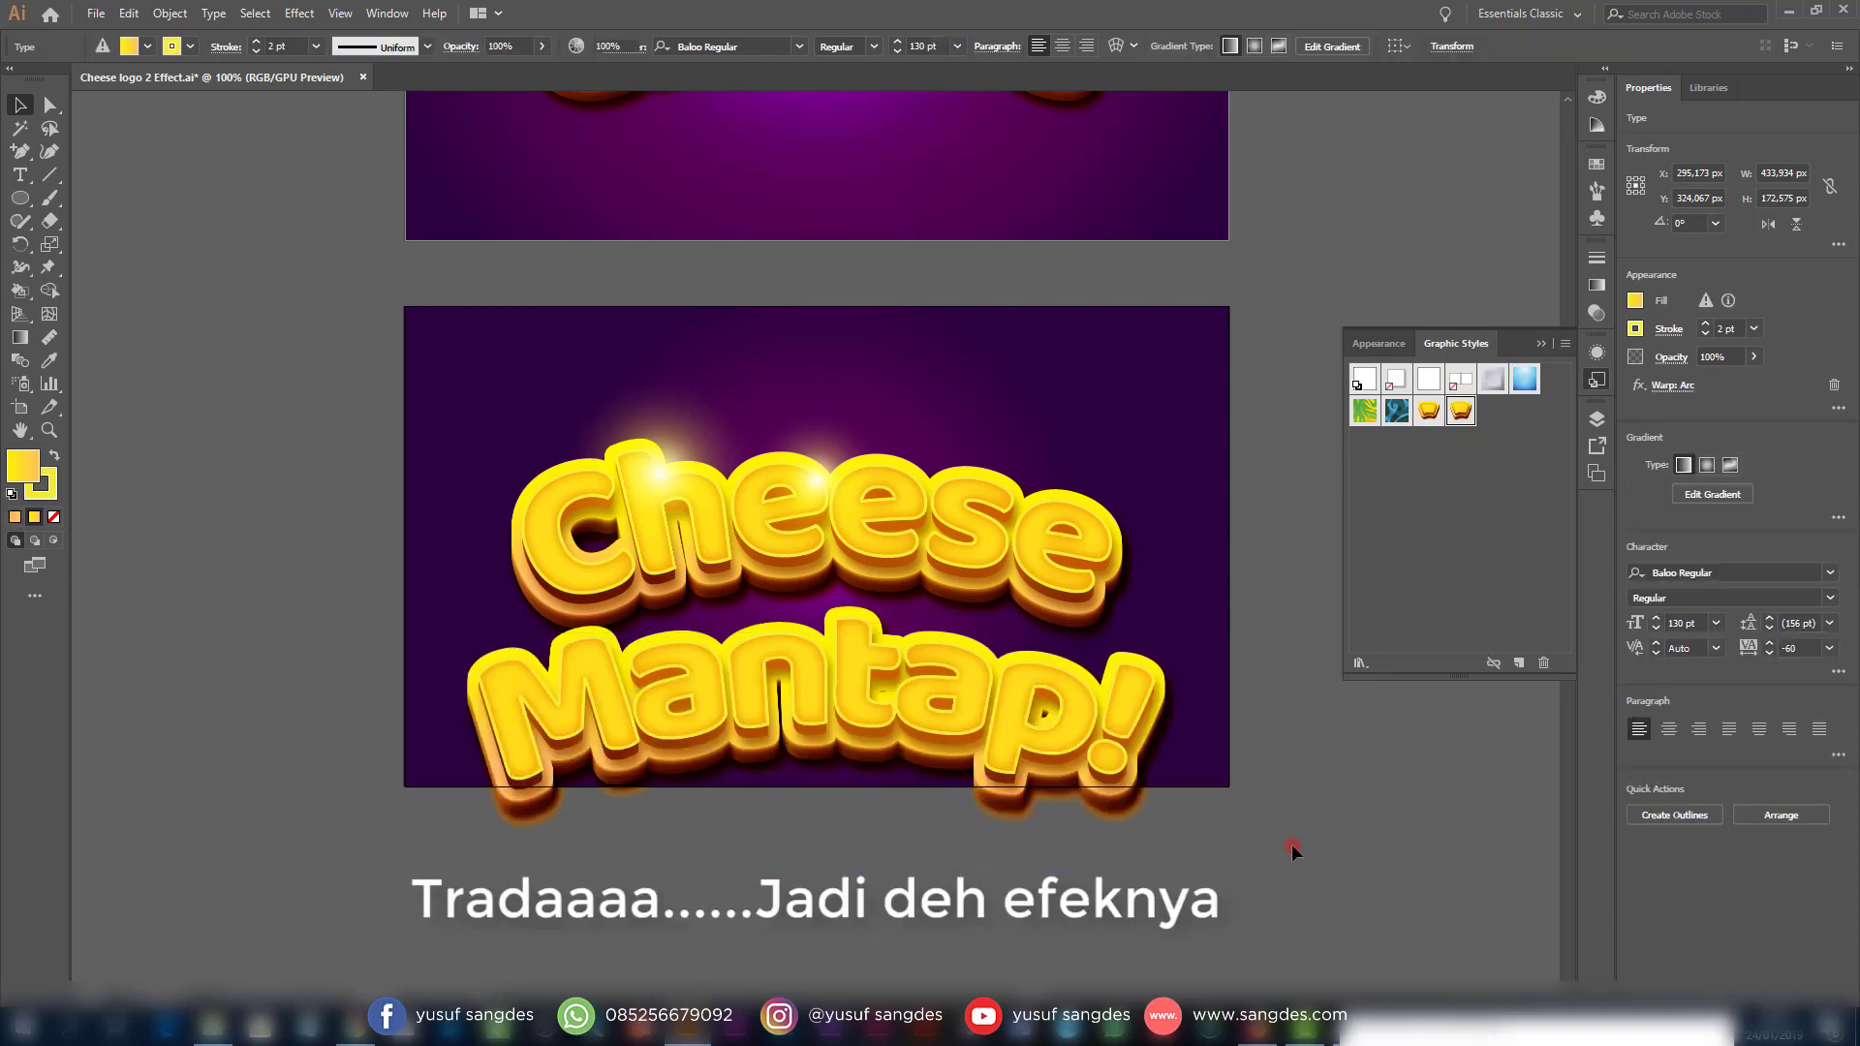
Scale the "Mantap!" text down to about 111 pt and centre it beneath the "Cheese" lettering
click(1118, 742)
drag(1113, 631, 1022, 667)
drag(894, 755, 929, 736)
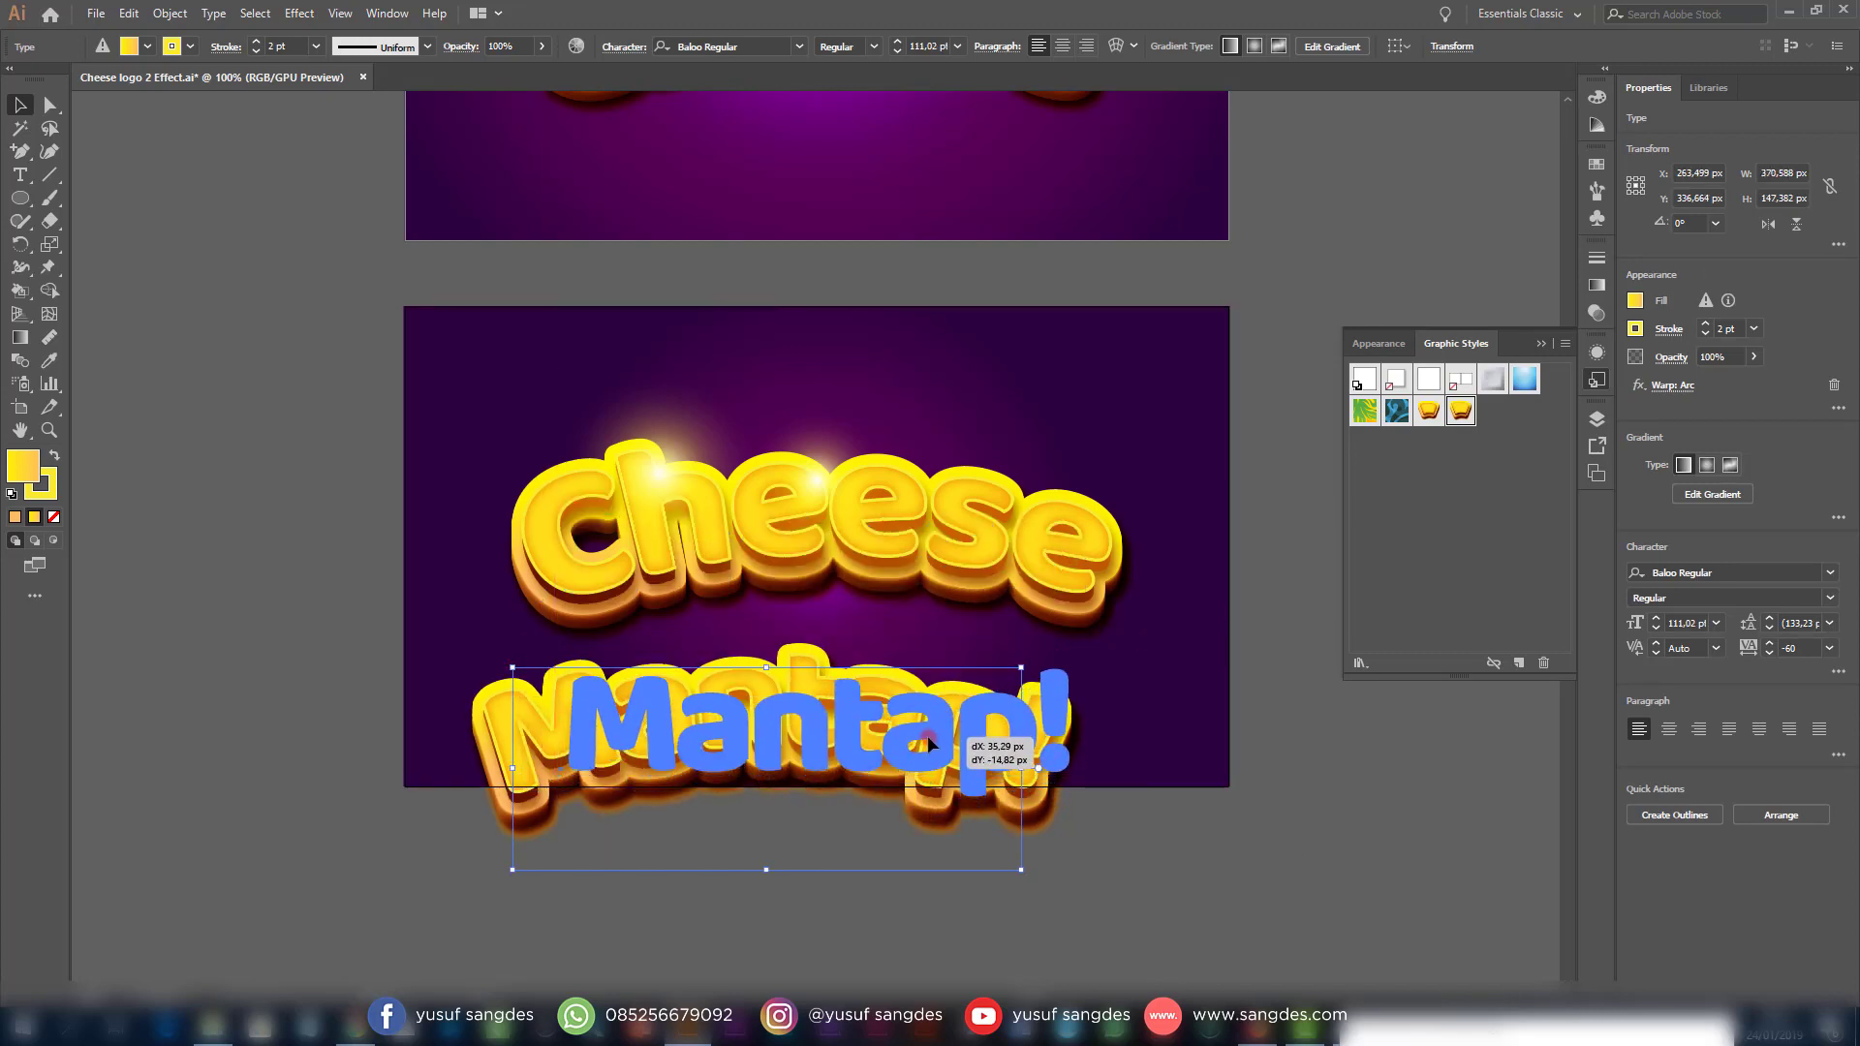
click(1165, 840)
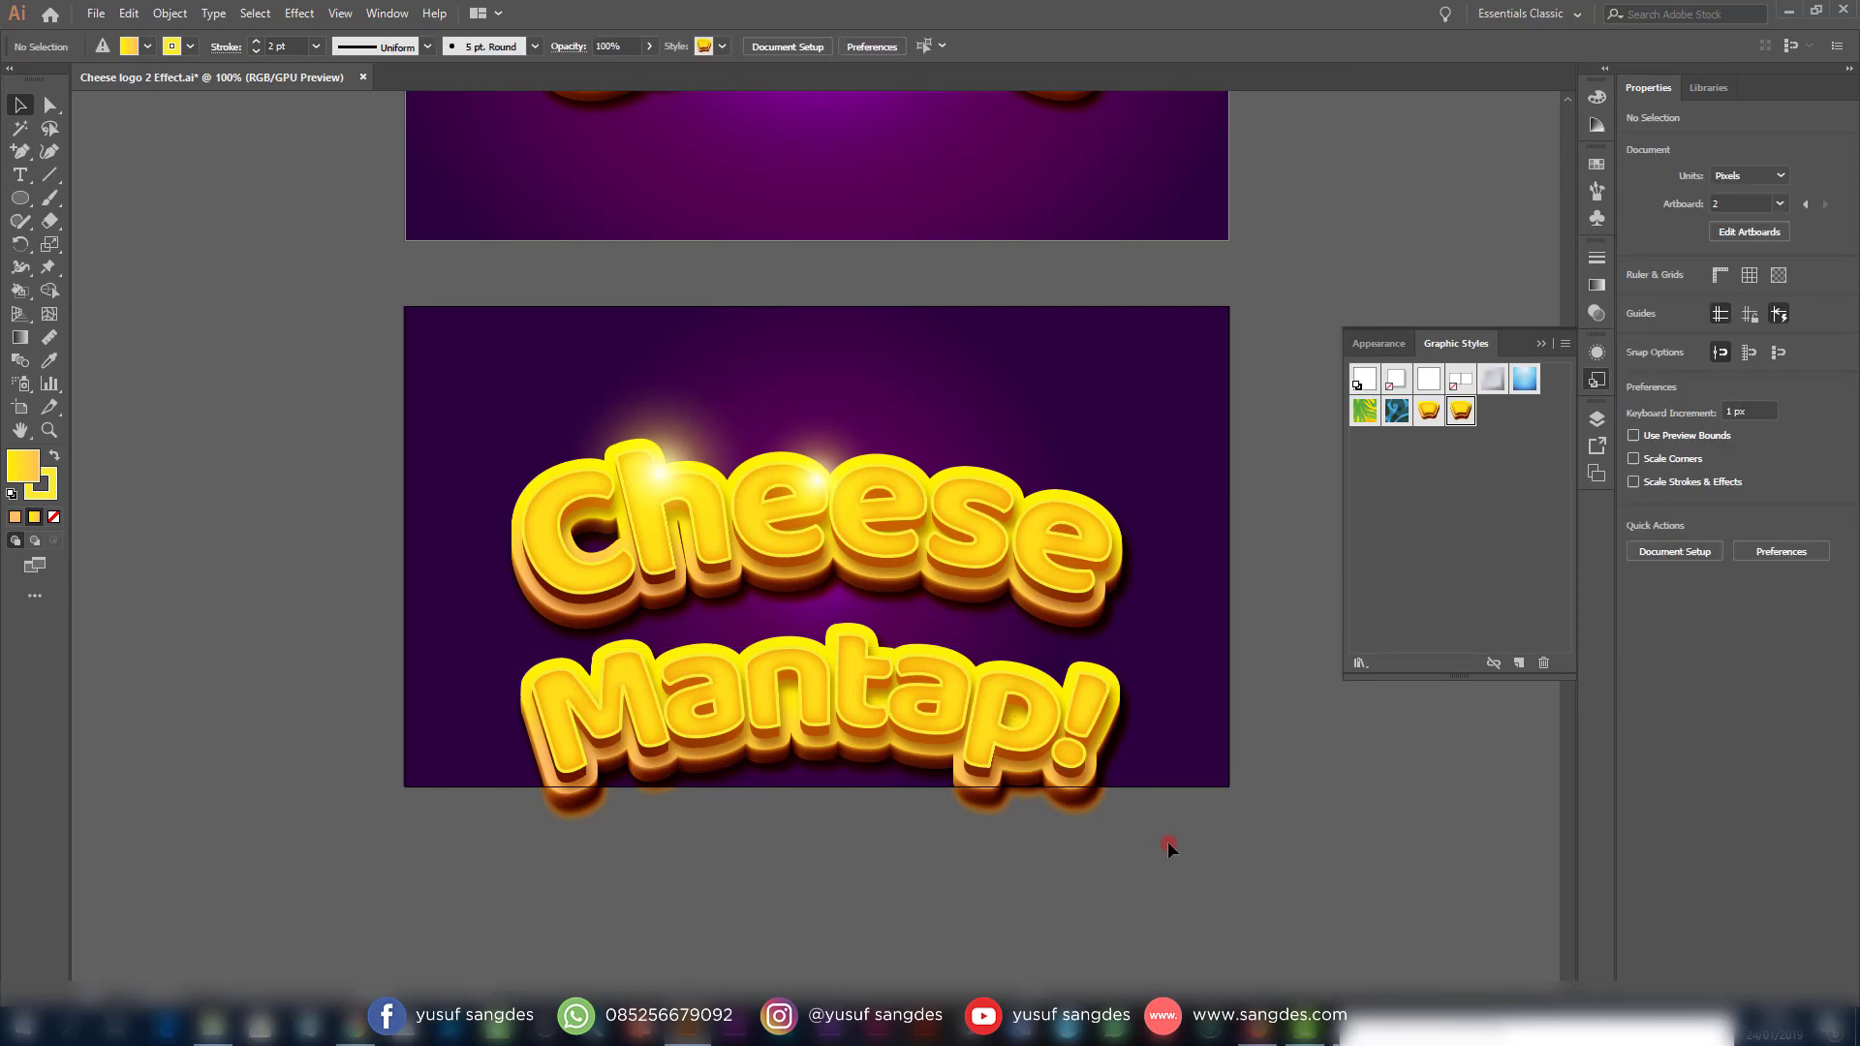
Change the font of the "Mantap!" text to Trajan Pro and recentre it beneath the "Cheese" lettering
scroll(1166, 841, down, 2)
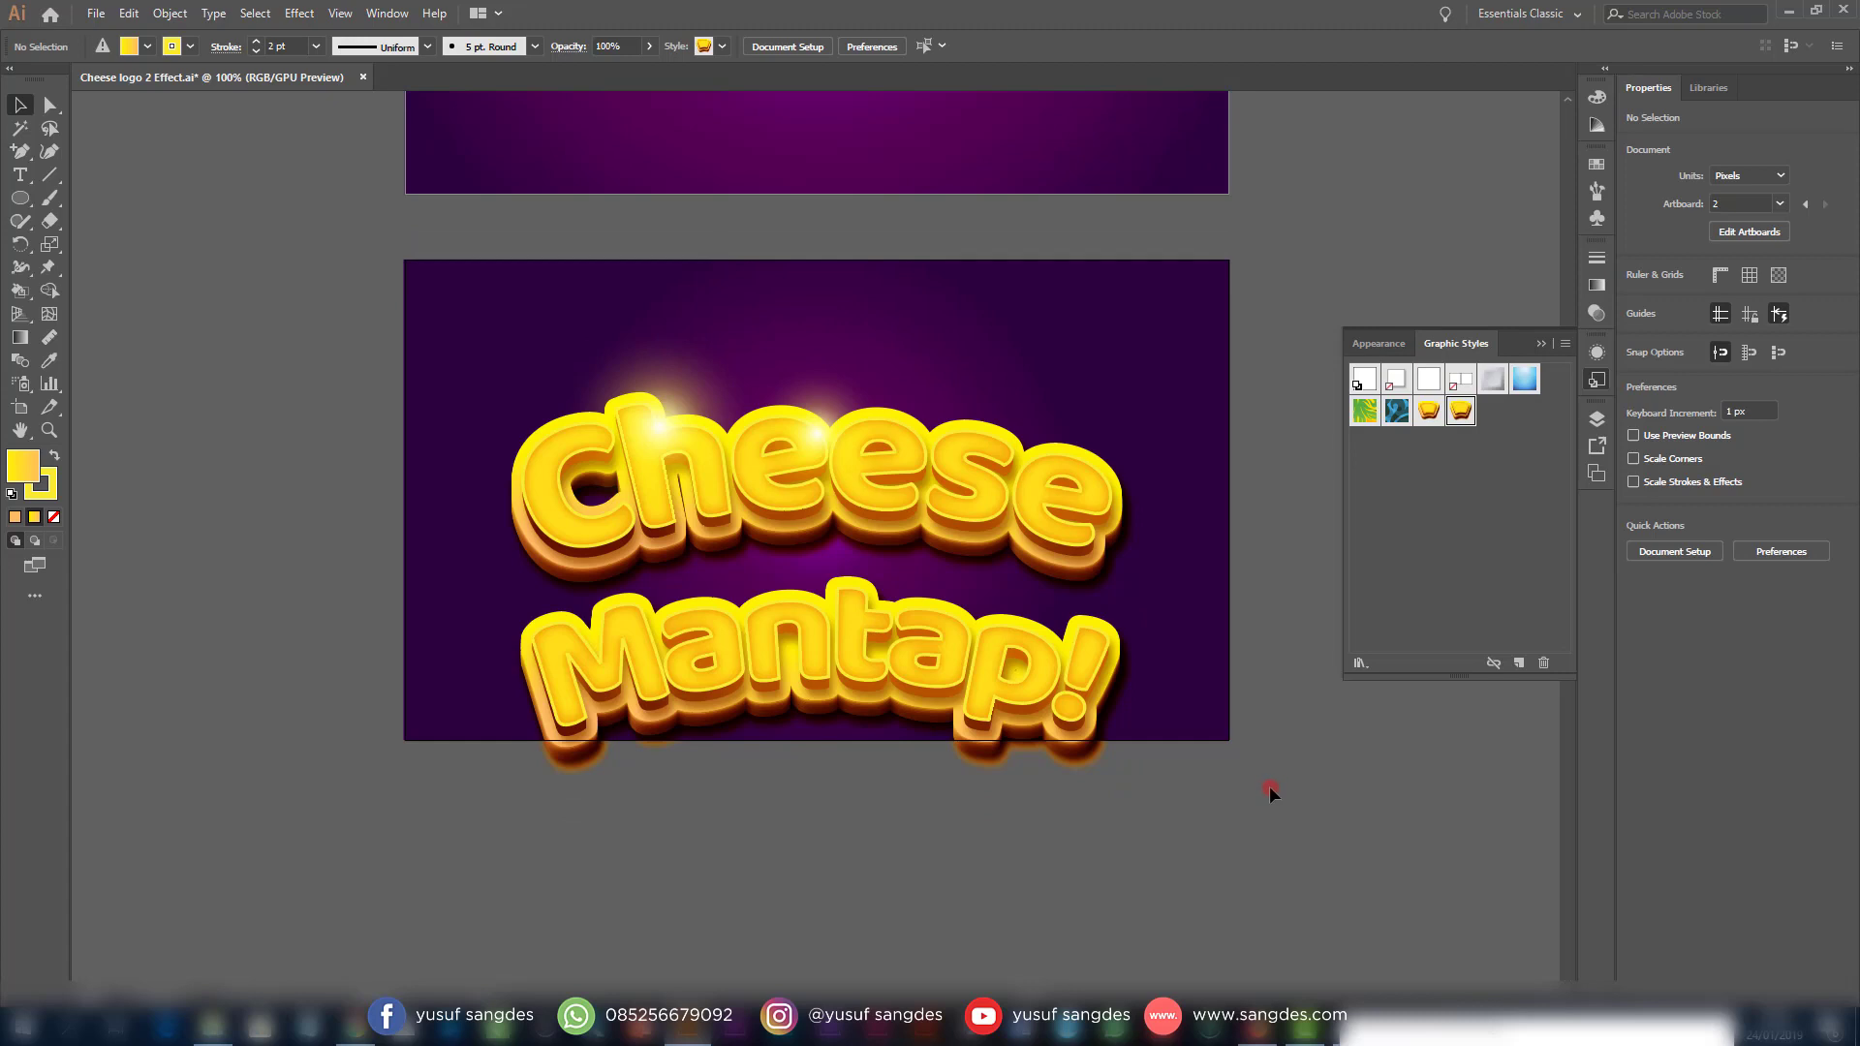
click(1026, 694)
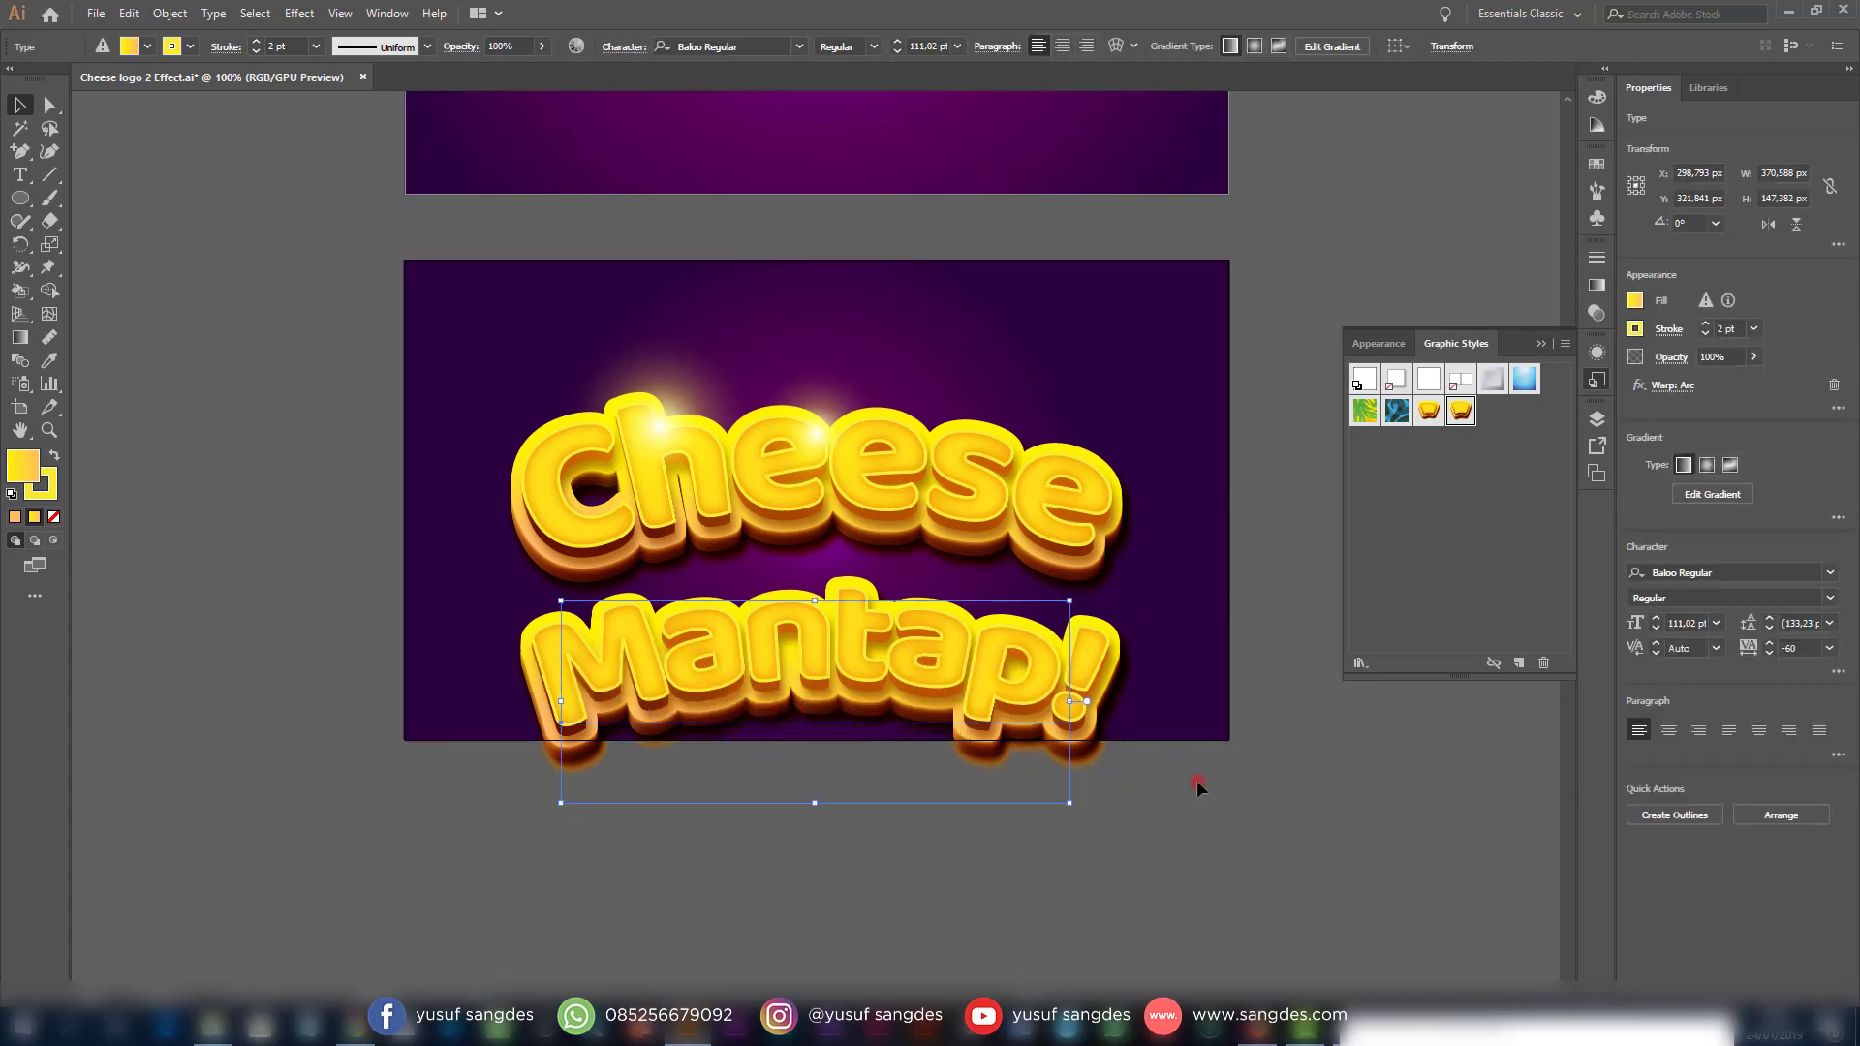
click(799, 46)
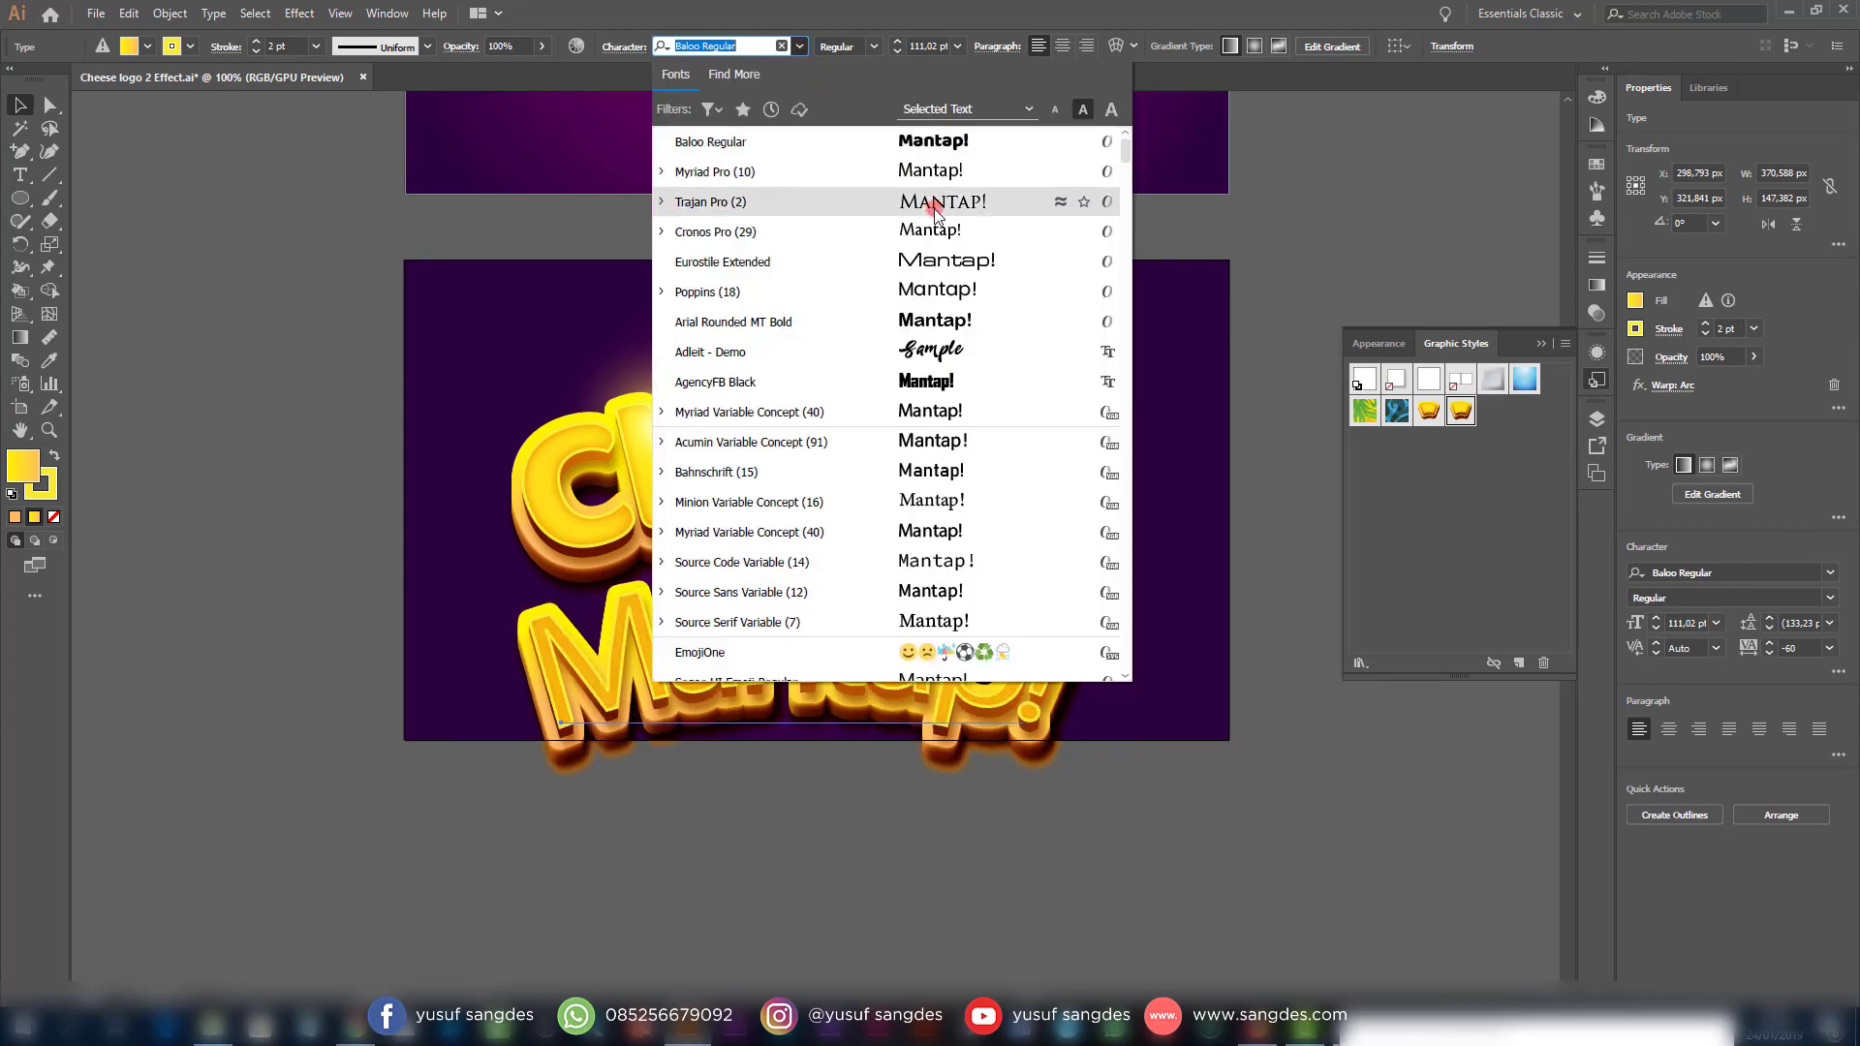
click(927, 204)
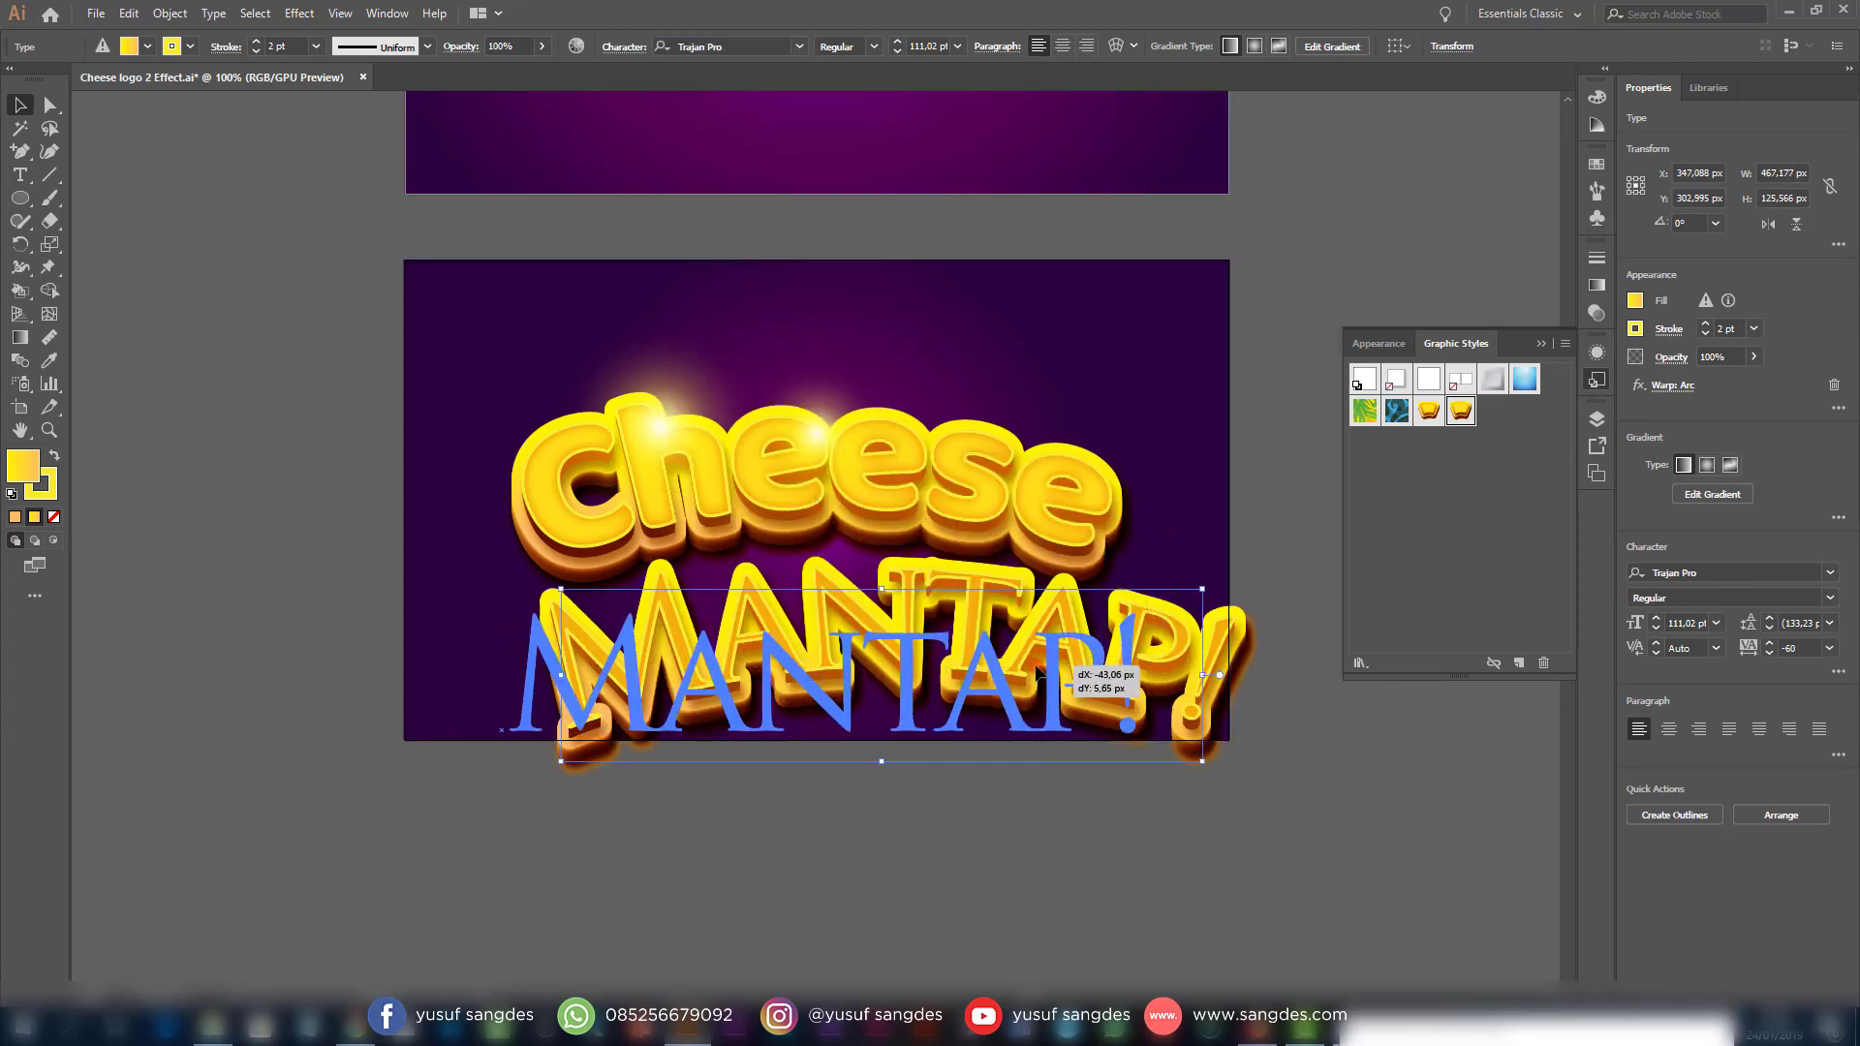
click(1267, 724)
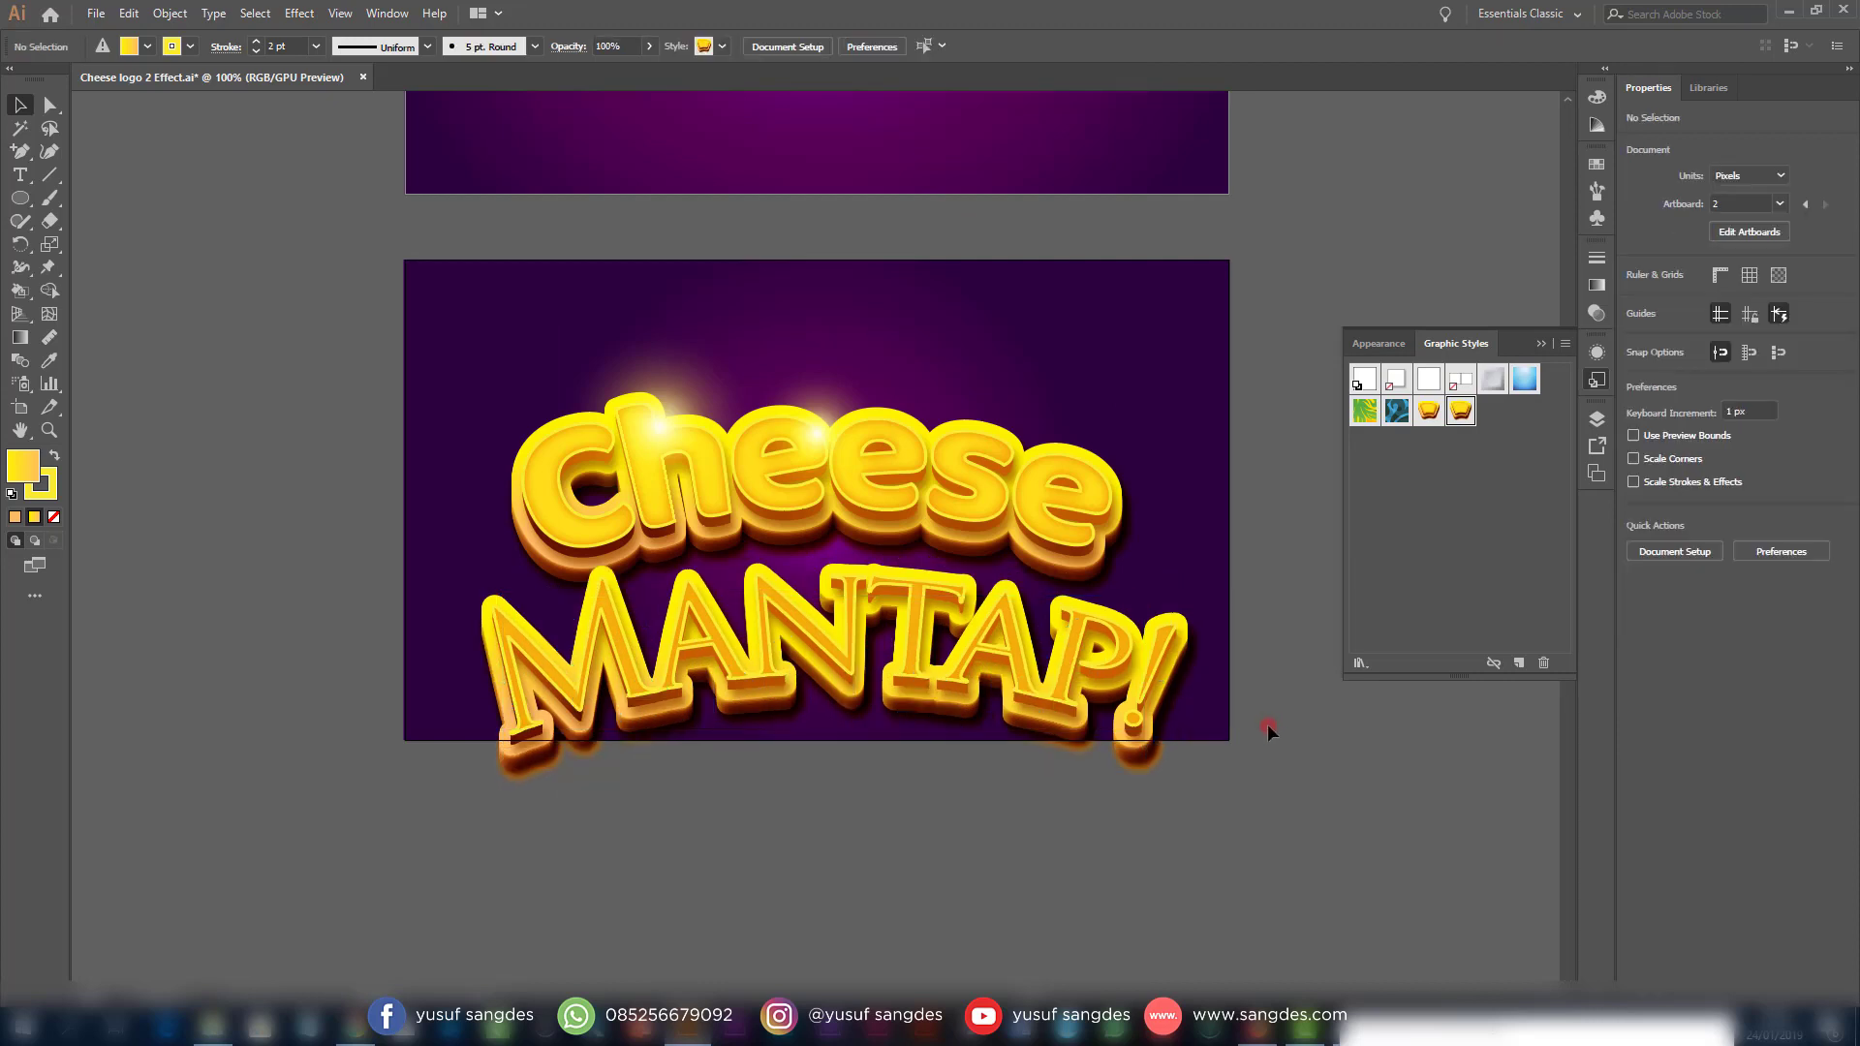
Set the "Mantap!" text back to Baloo Regular and move it to the centre below the "Cheese" lettering
click(993, 649)
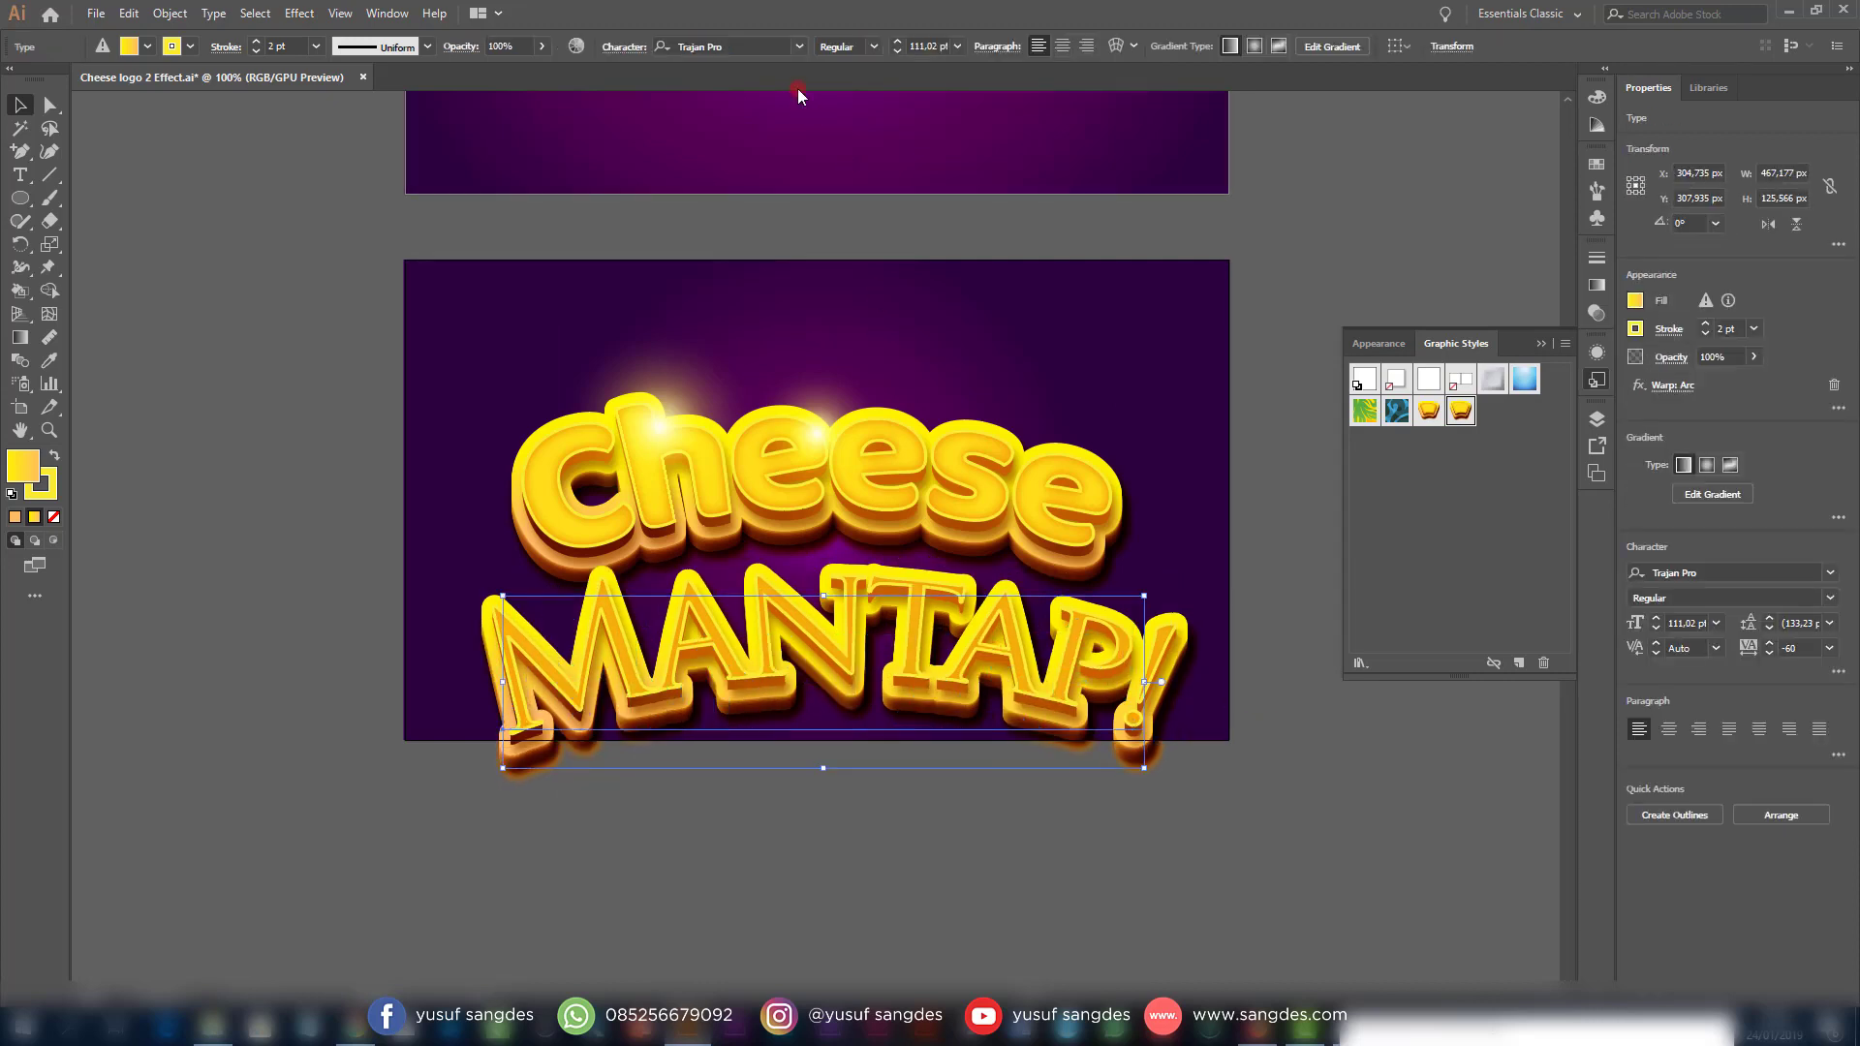
click(799, 48)
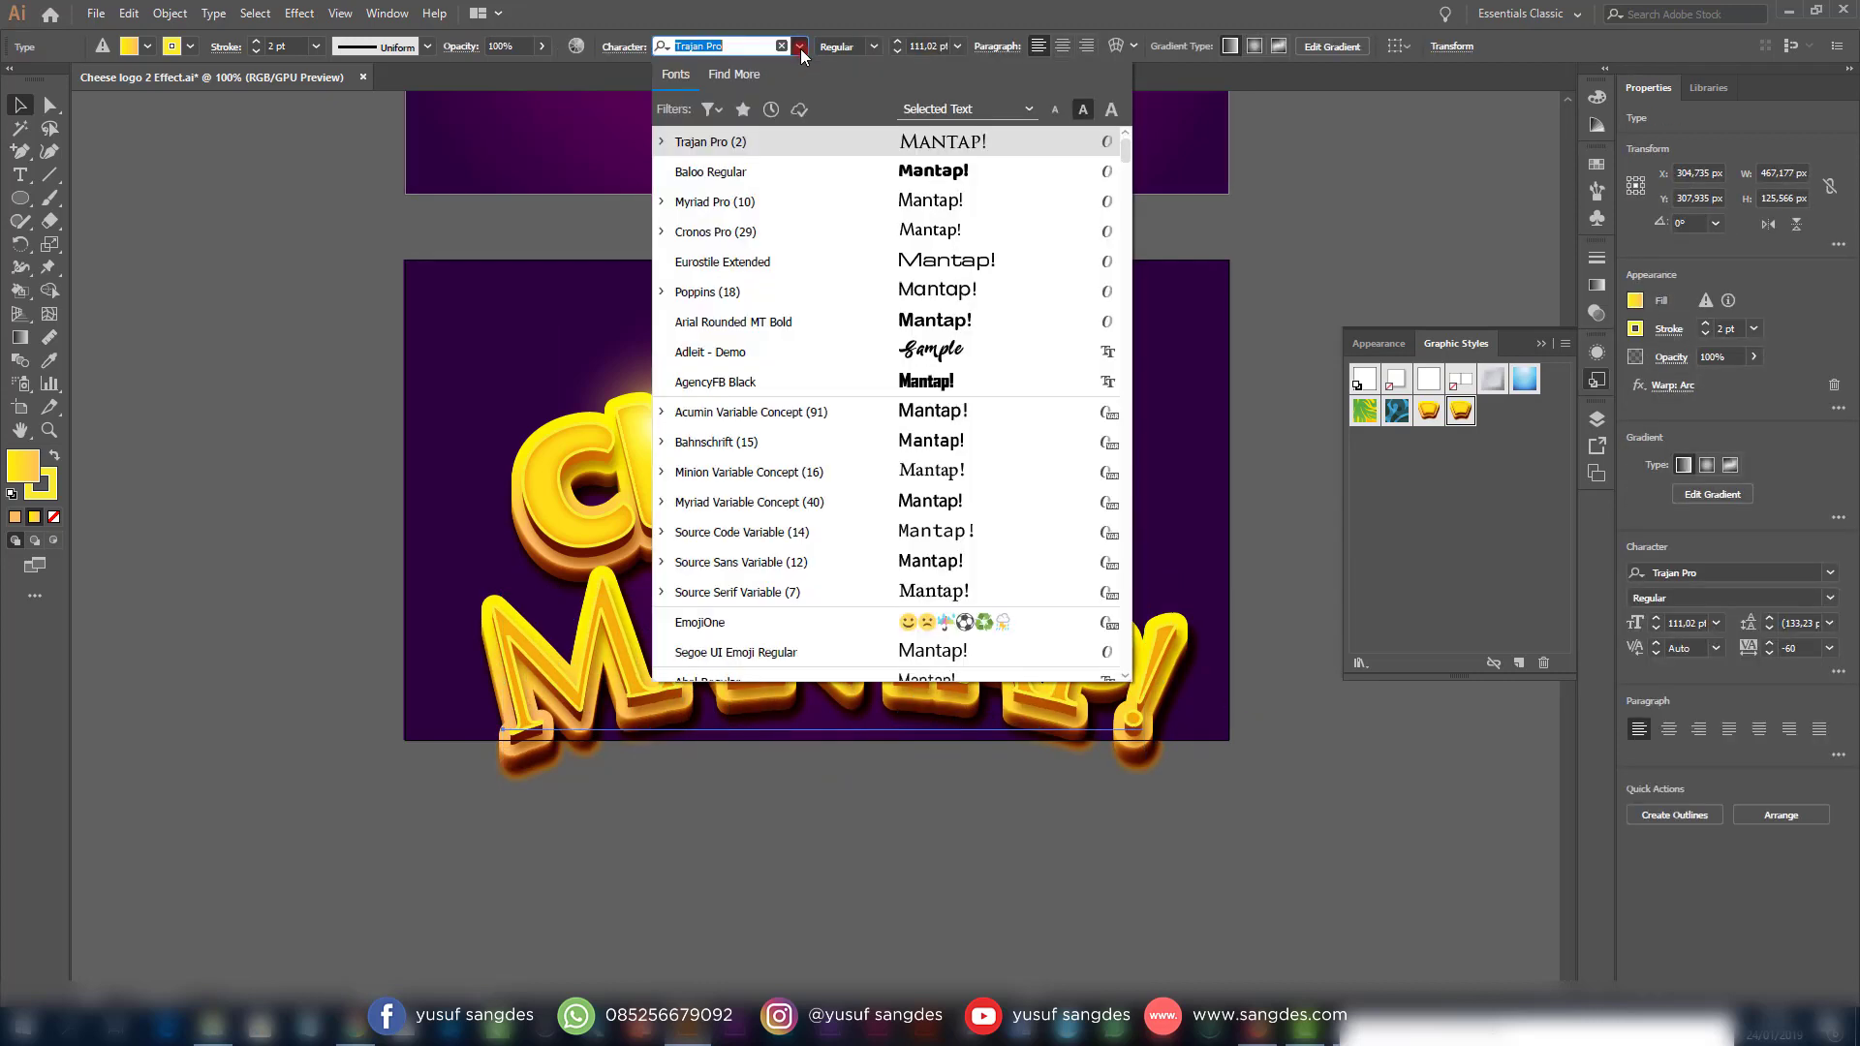
click(802, 173)
drag(899, 663, 964, 675)
click(1277, 744)
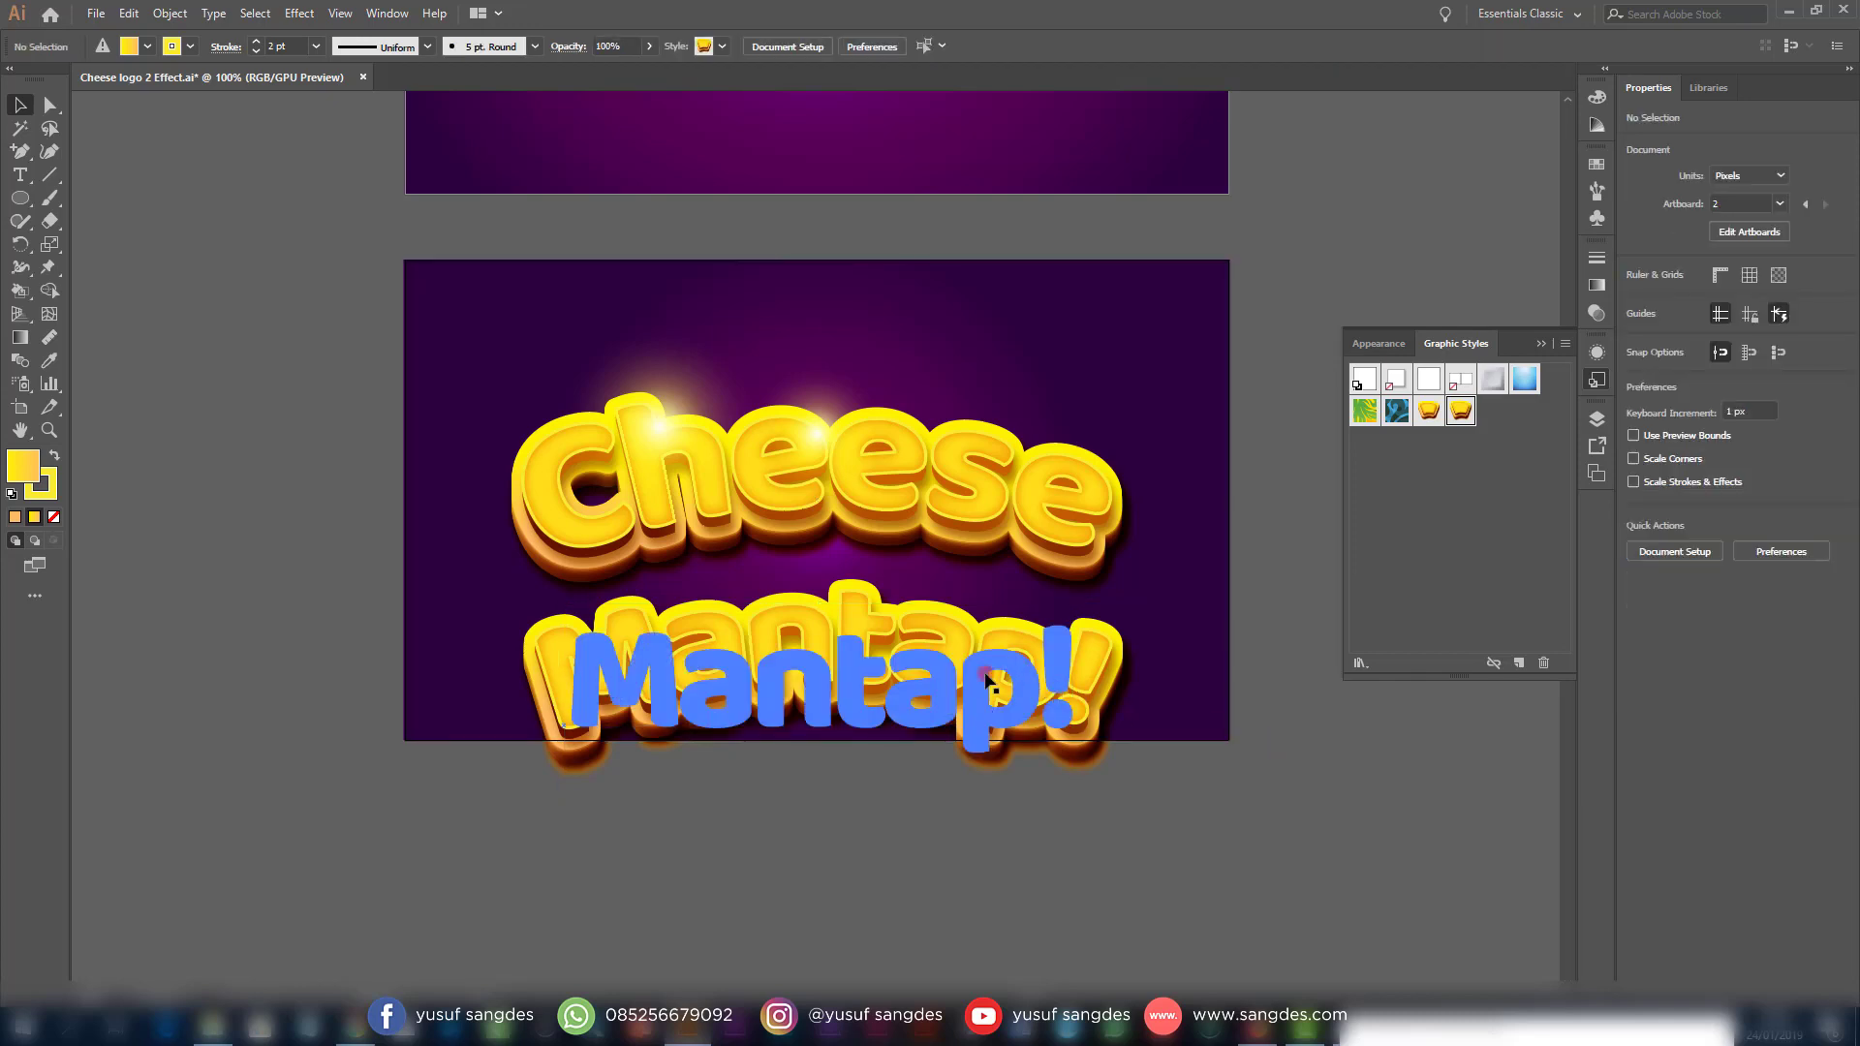
Delete the "Mantap!" test text and view the finished "Cheese" artboard at 150% zoom
click(986, 676)
key(Delete)
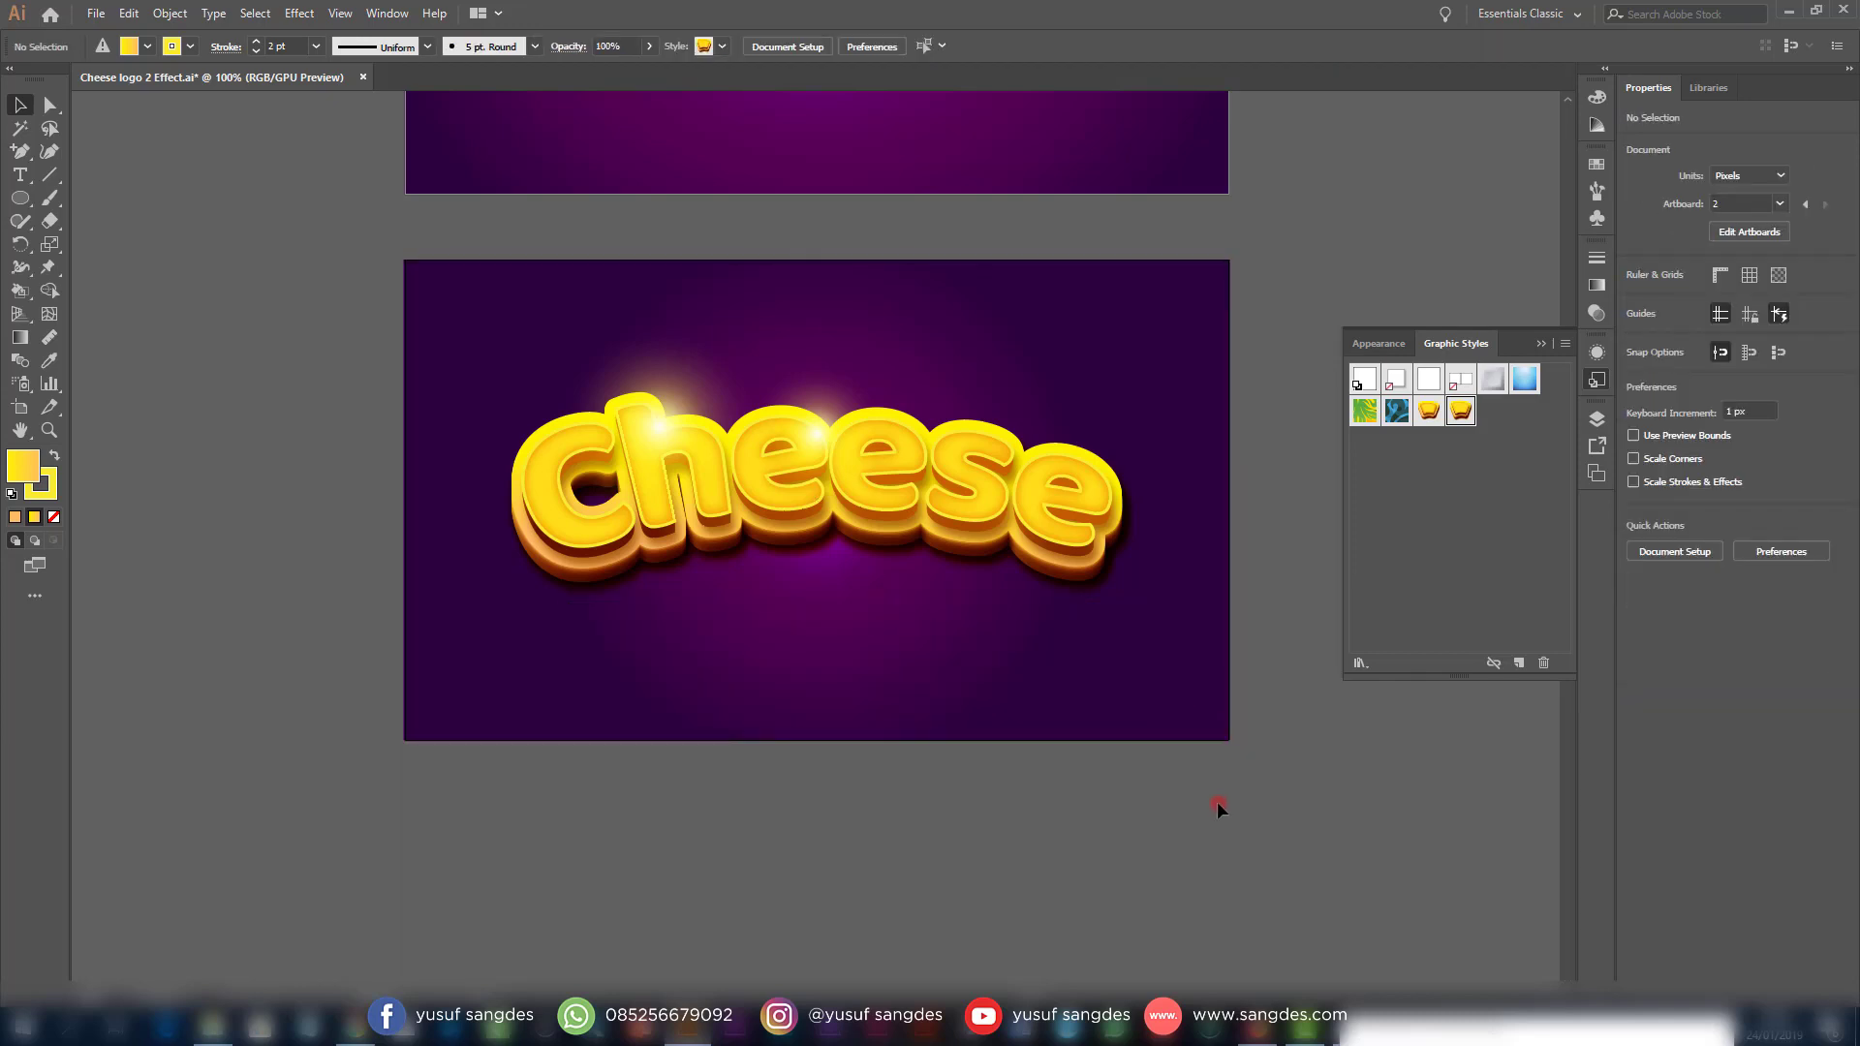
click(1542, 343)
key(ctrl+plus)
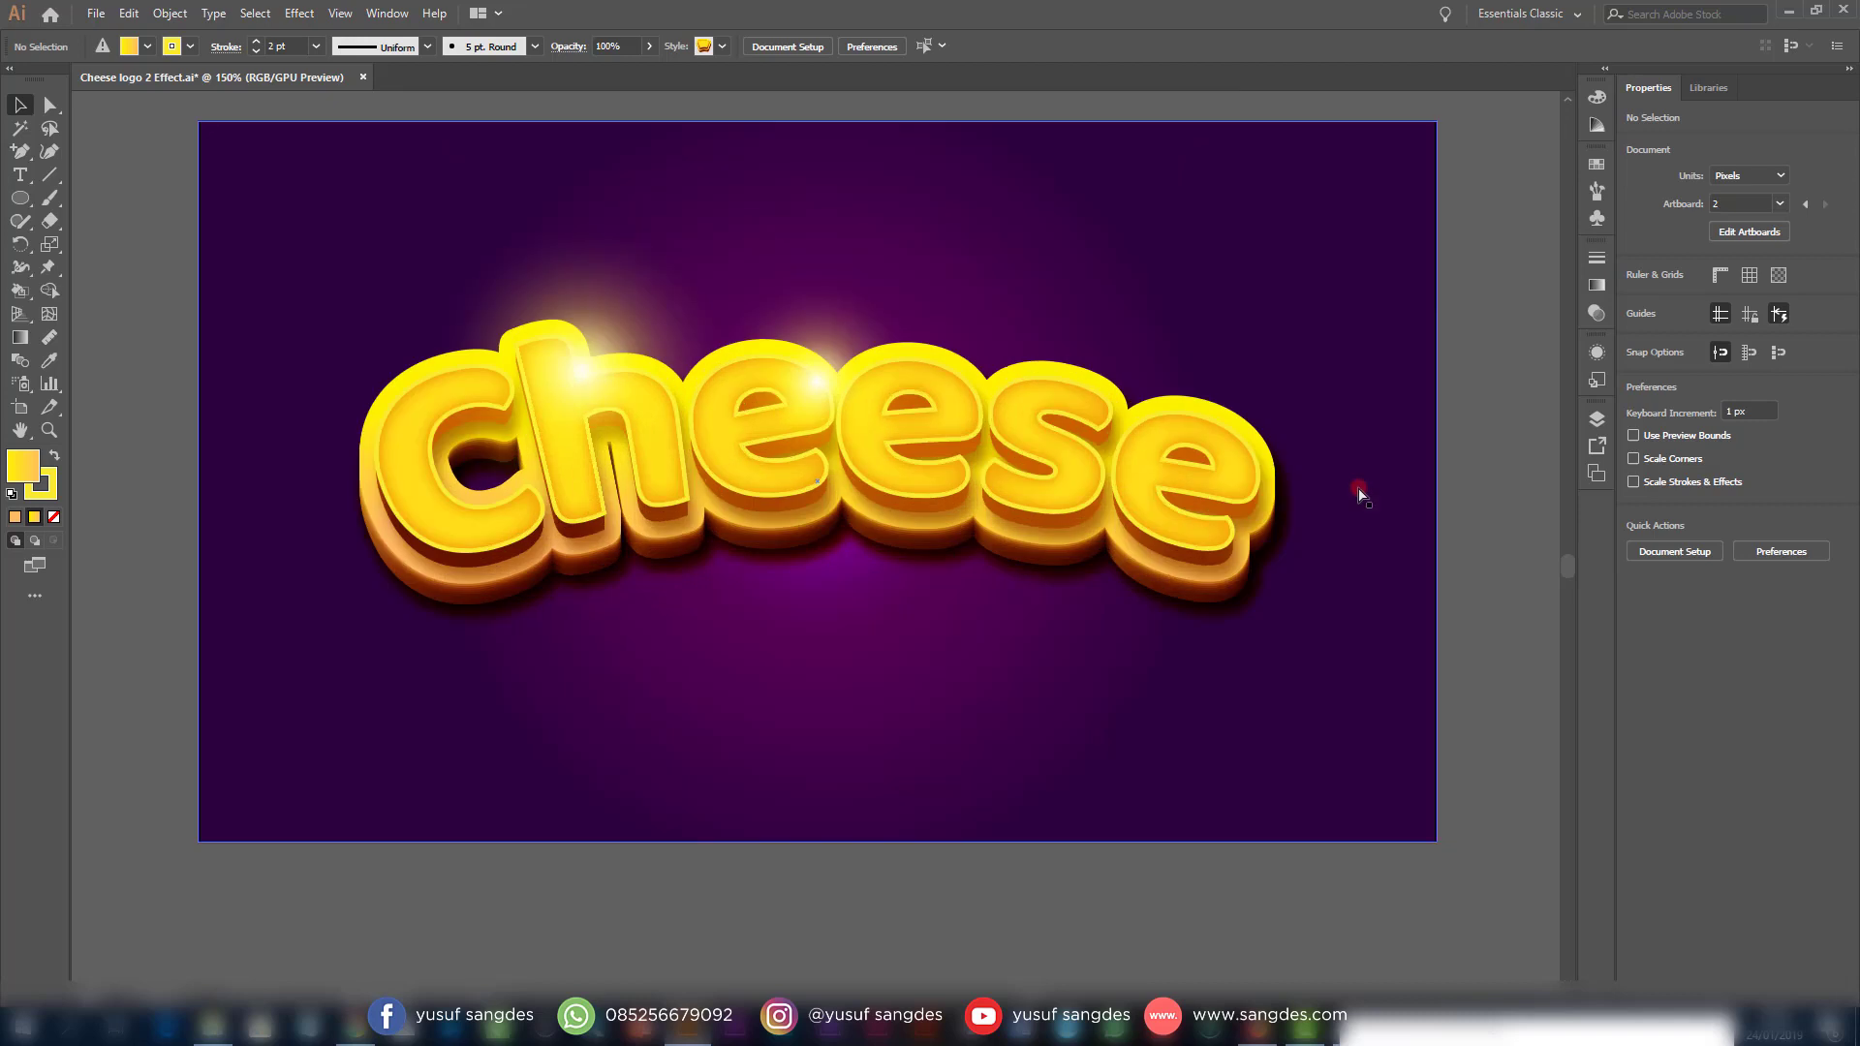
scroll(1361, 495, up, 1)
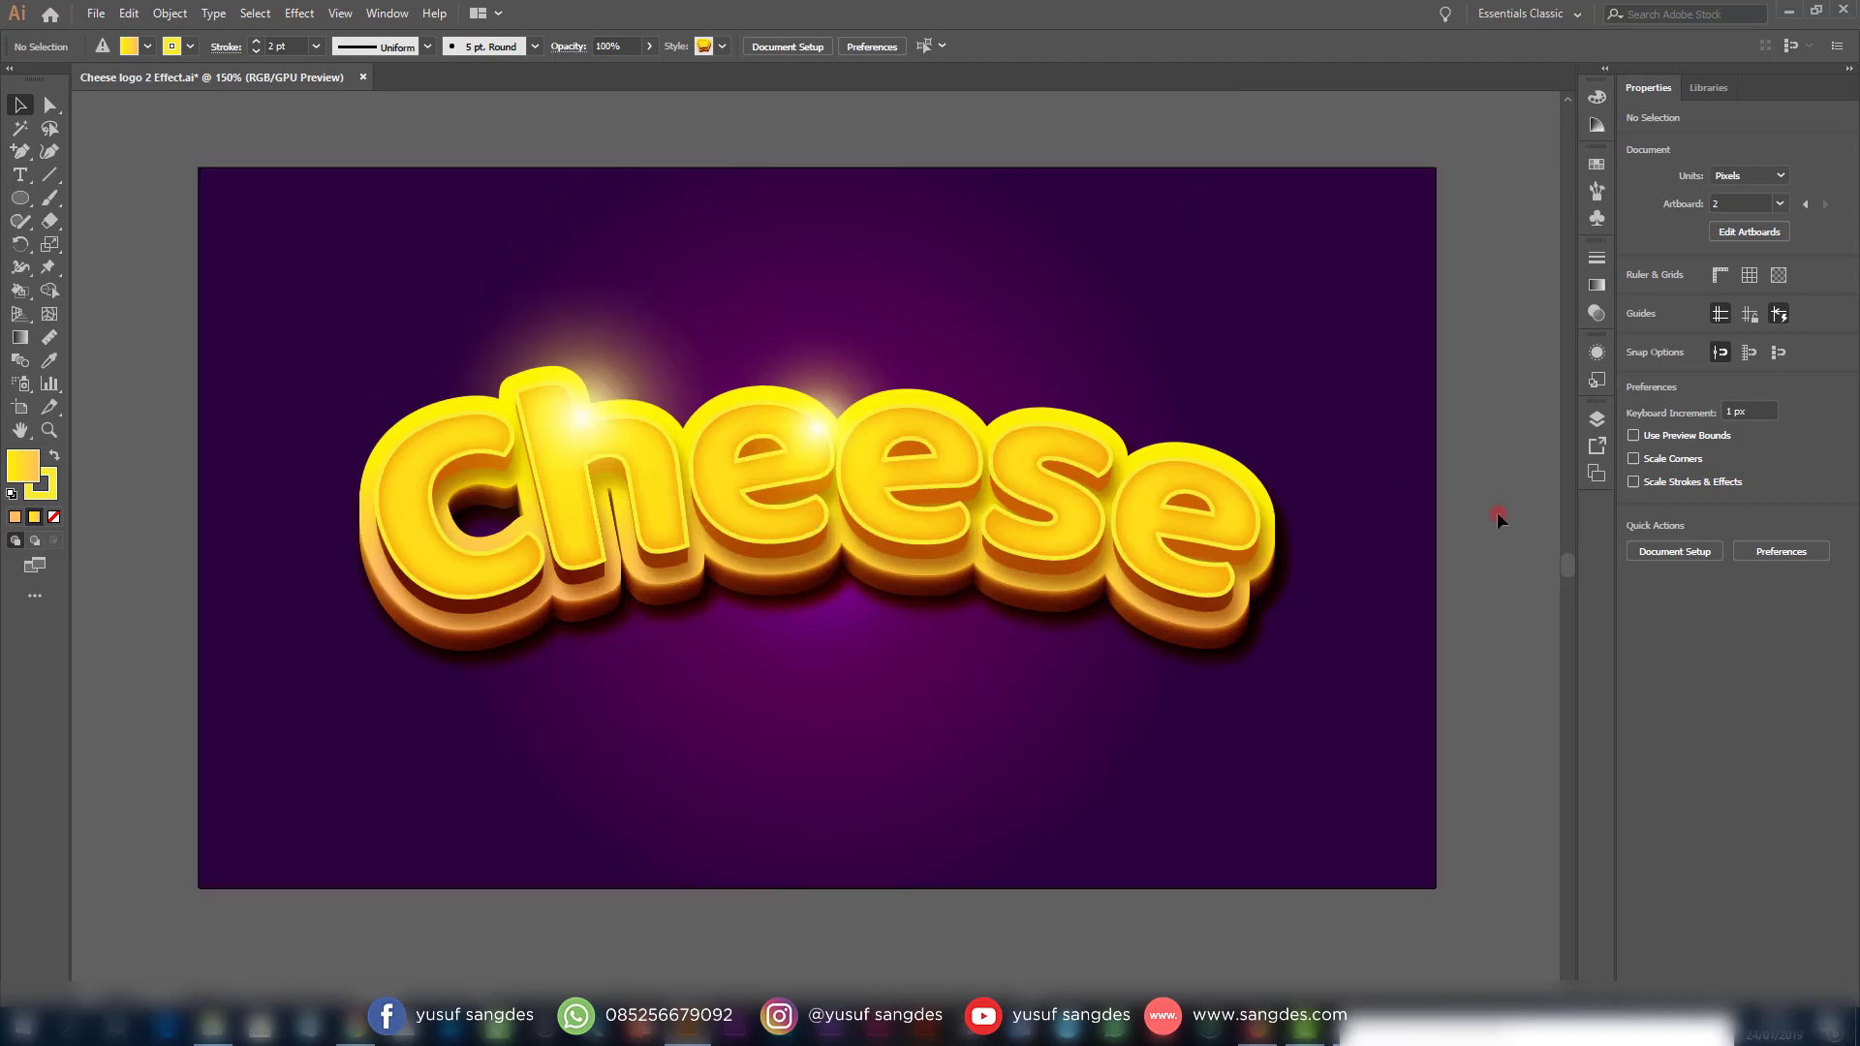